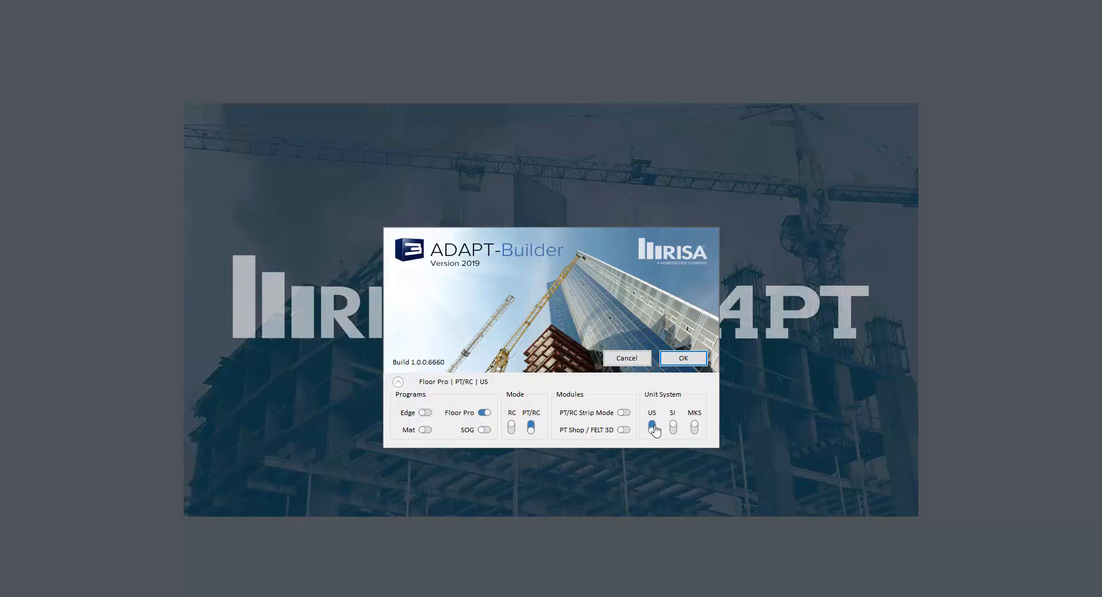
# Start the program in Floor Pro PT/RC mode with US units
pyautogui.click(682, 359)
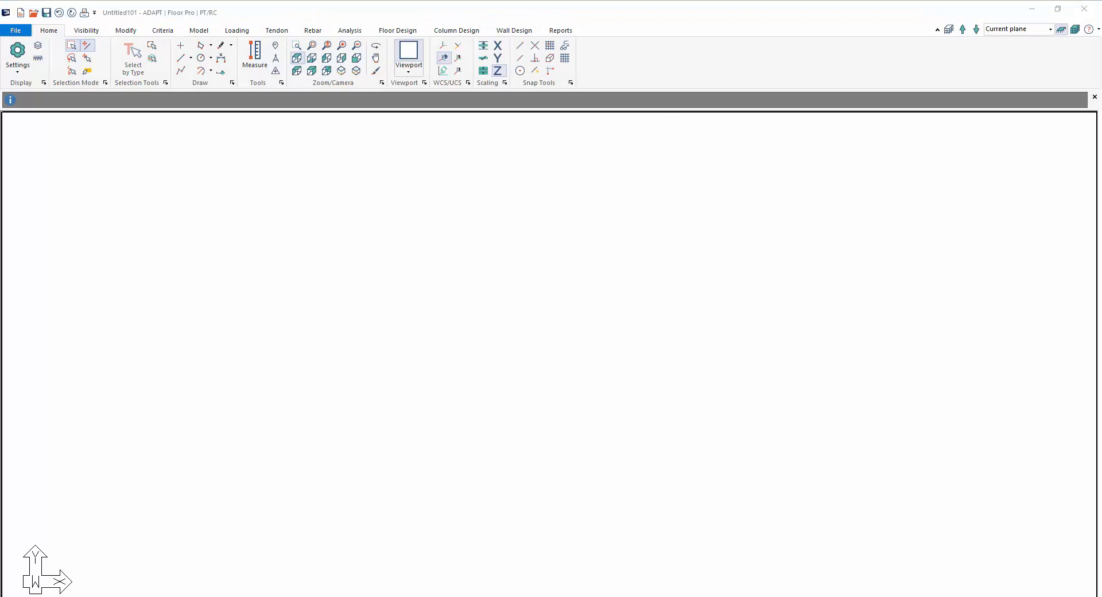
pyautogui.click(993, 327)
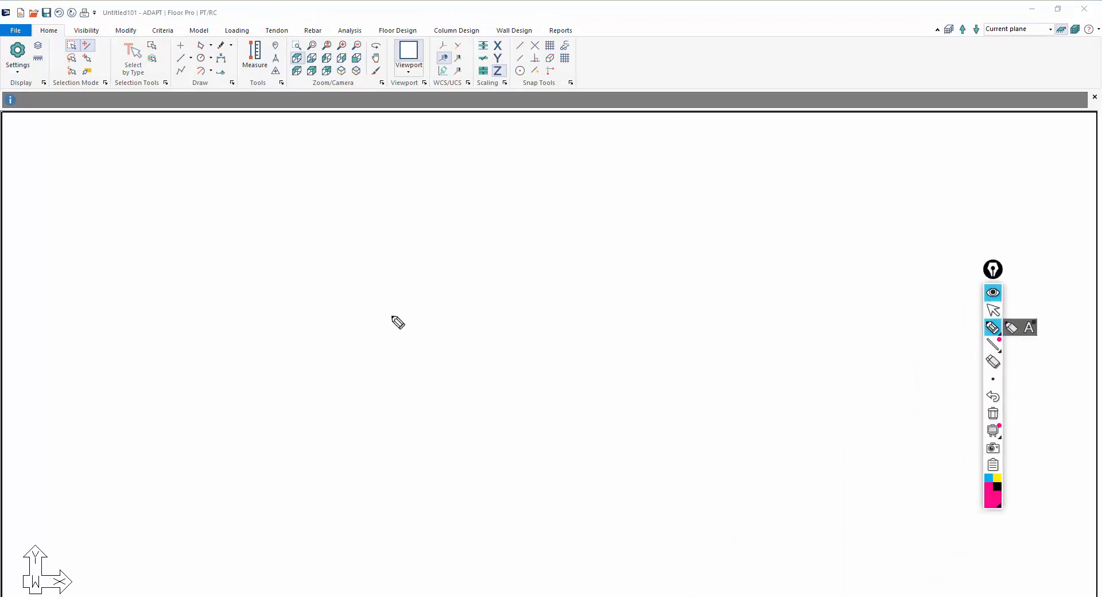
pyautogui.moveTo(346, 309)
pyautogui.mouseDown()
pyautogui.moveTo(469, 319)
pyautogui.moveTo(777, 312)
pyautogui.mouseUp()
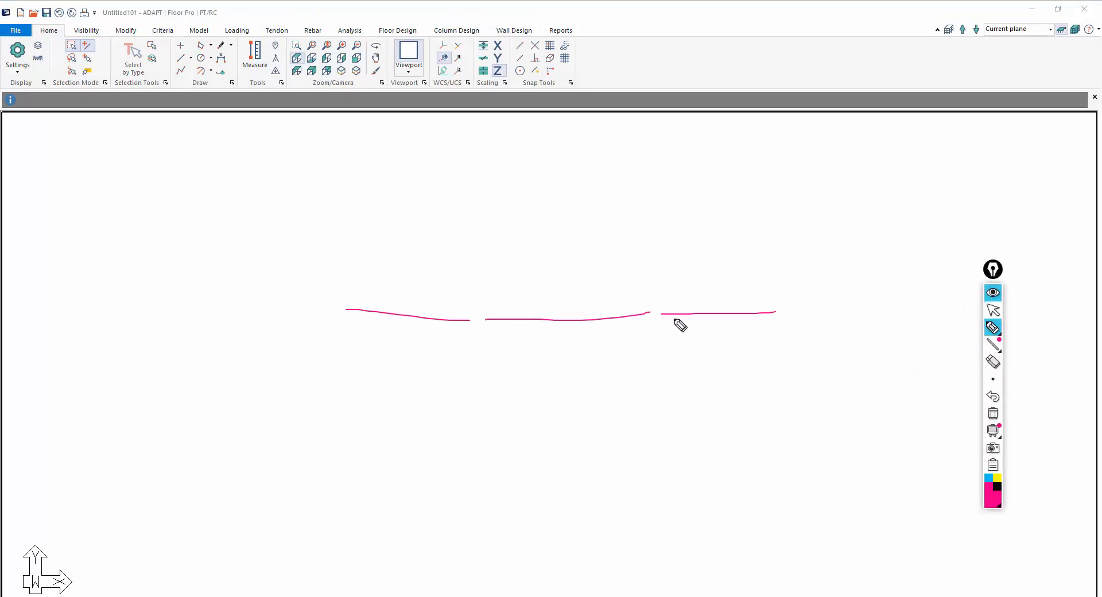
pyautogui.moveTo(663, 268); pyautogui.dragTo(661, 370)
pyautogui.moveTo(779, 279); pyautogui.dragTo(779, 359)
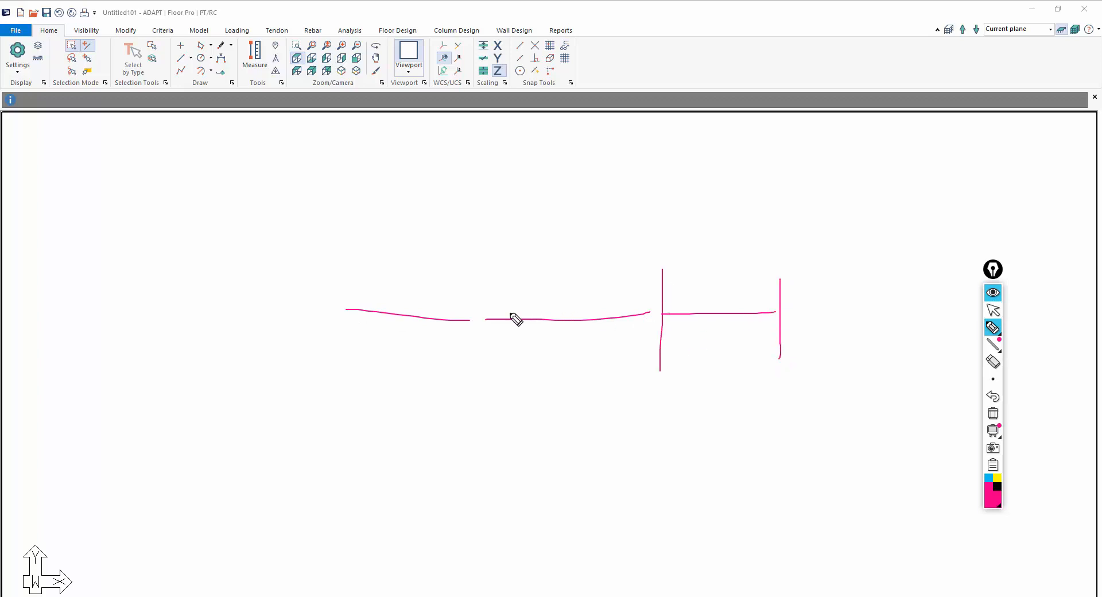
pyautogui.moveTo(476, 284); pyautogui.dragTo(476, 365)
pyautogui.moveTo(649, 368)
pyautogui.mouseDown()
pyautogui.moveTo(693, 368)
pyautogui.moveTo(667, 375)
pyautogui.mouseUp()
pyautogui.moveTo(345, 273)
pyautogui.mouseDown()
pyautogui.moveTo(344, 349)
pyautogui.moveTo(354, 352)
pyautogui.mouseUp()
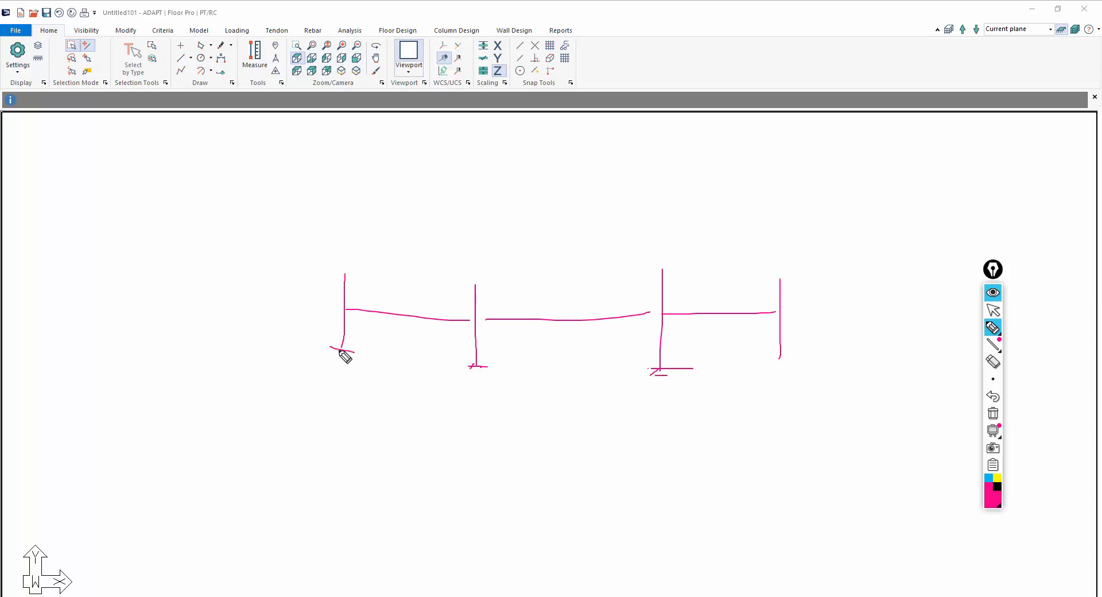
pyautogui.moveTo(327, 309); pyautogui.dragTo(290, 309)
pyautogui.moveTo(310, 351)
pyautogui.mouseDown()
pyautogui.moveTo(281, 350)
pyautogui.moveTo(299, 339)
pyautogui.mouseUp()
pyautogui.moveTo(310, 290); pyautogui.dragTo(308, 285)
pyautogui.moveTo(964, 40)
pyautogui.mouseDown()
pyautogui.moveTo(948, 16)
pyautogui.moveTo(935, 32)
pyautogui.moveTo(948, 46)
pyautogui.mouseUp()
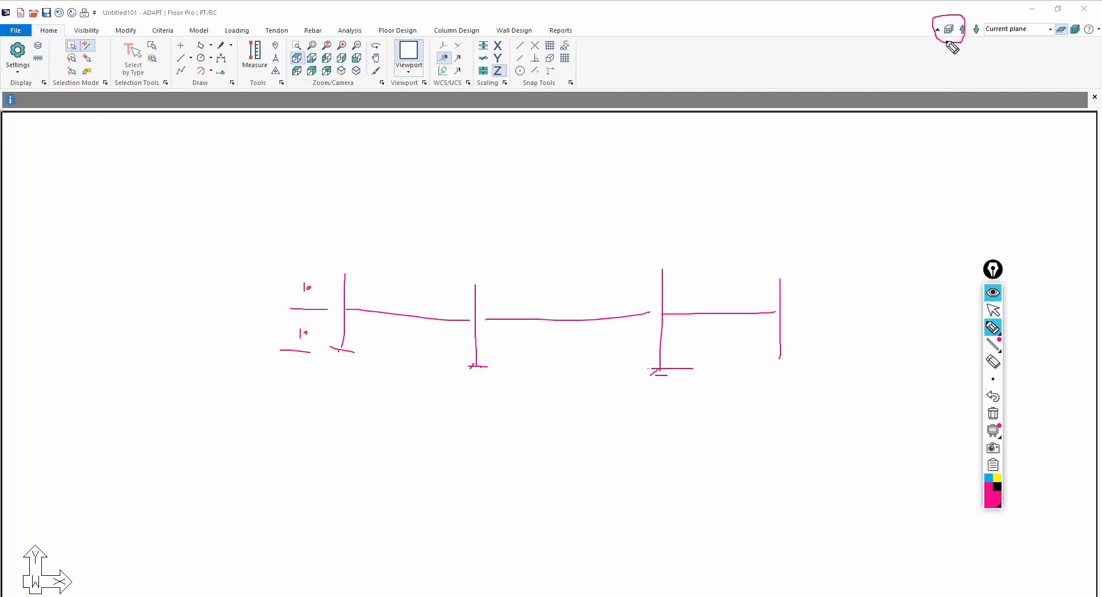
pyautogui.click(993, 310)
# Open the Reference Plane Manager to review the top, current and bottom plane elevations, then close it
pyautogui.click(199, 30)
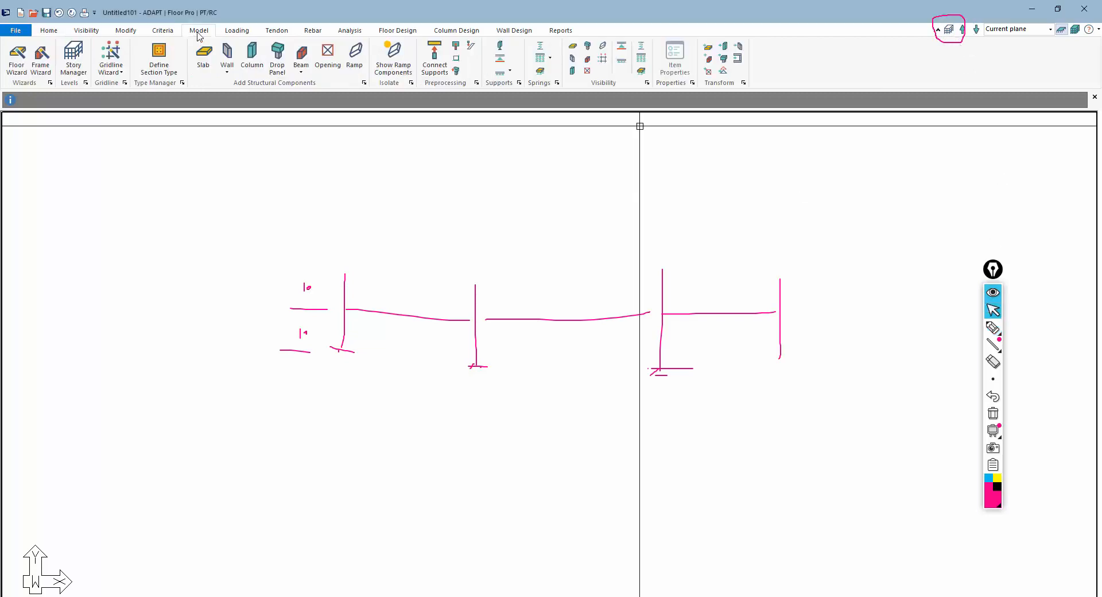
pyautogui.click(73, 58)
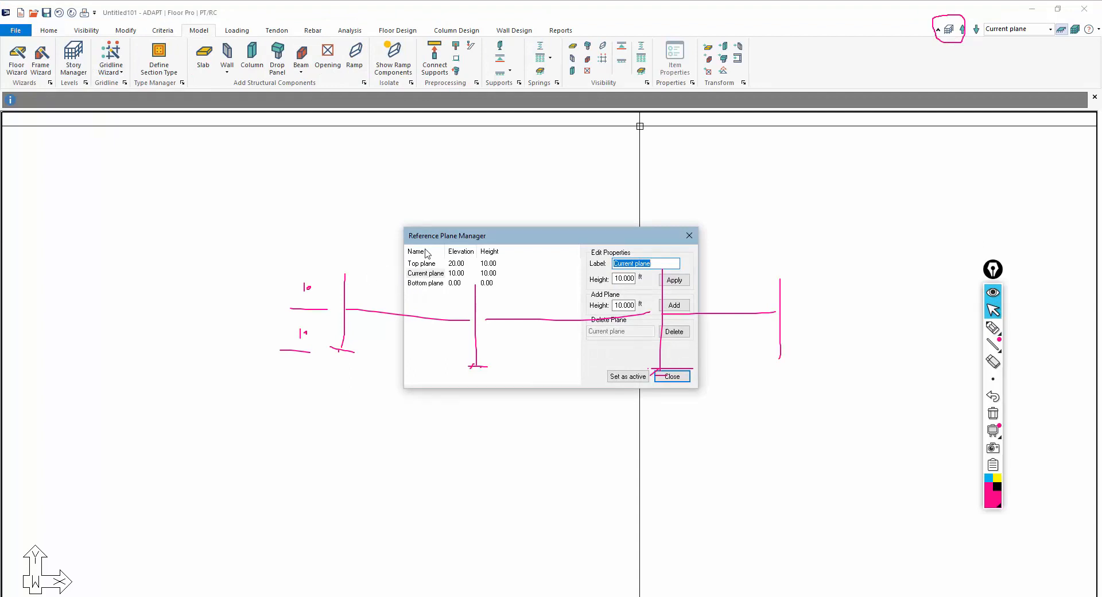
pyautogui.click(672, 376)
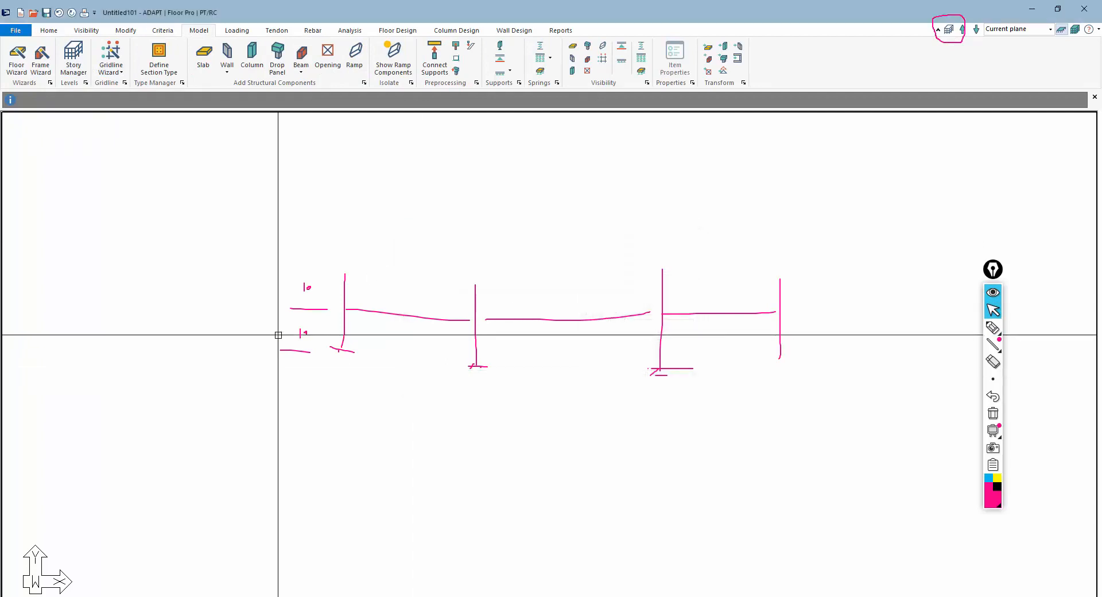
pyautogui.click(993, 327)
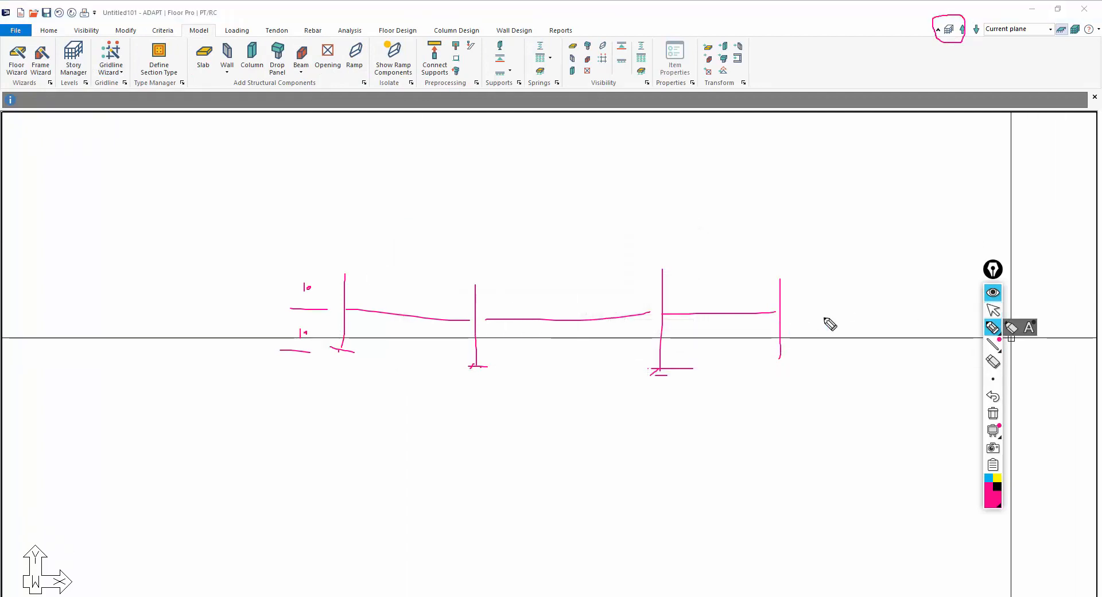
pyautogui.moveTo(795, 312)
pyautogui.mouseDown()
pyautogui.moveTo(881, 332)
pyautogui.moveTo(896, 310)
pyautogui.moveTo(882, 319)
pyautogui.mouseUp()
pyautogui.moveTo(794, 280); pyautogui.dragTo(874, 278)
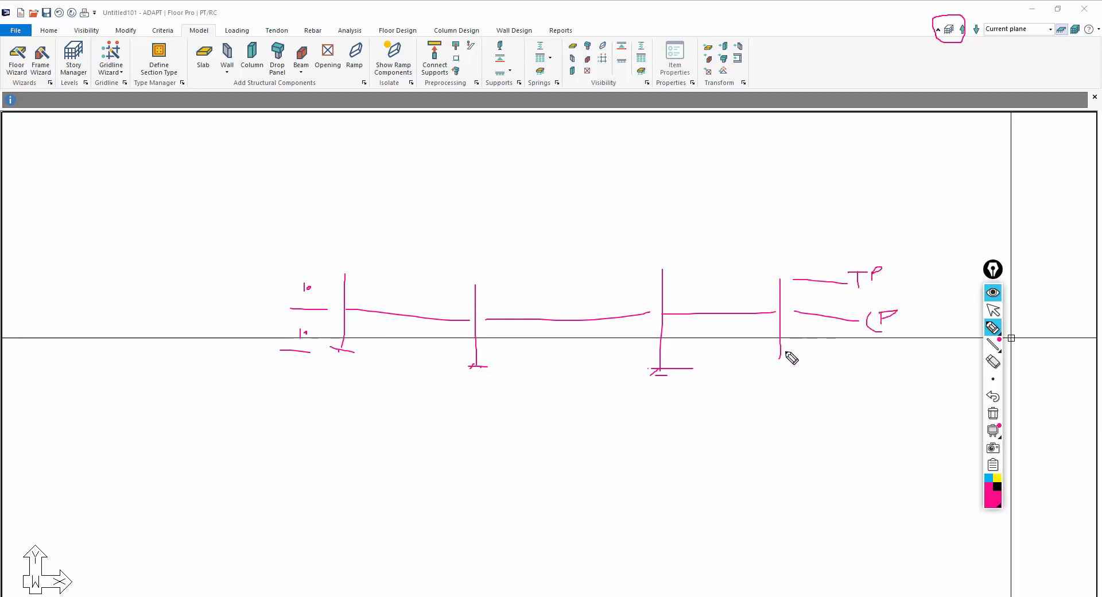
pyautogui.moveTo(788, 362)
pyautogui.mouseDown()
pyautogui.moveTo(877, 373)
pyautogui.moveTo(894, 361)
pyautogui.mouseUp()
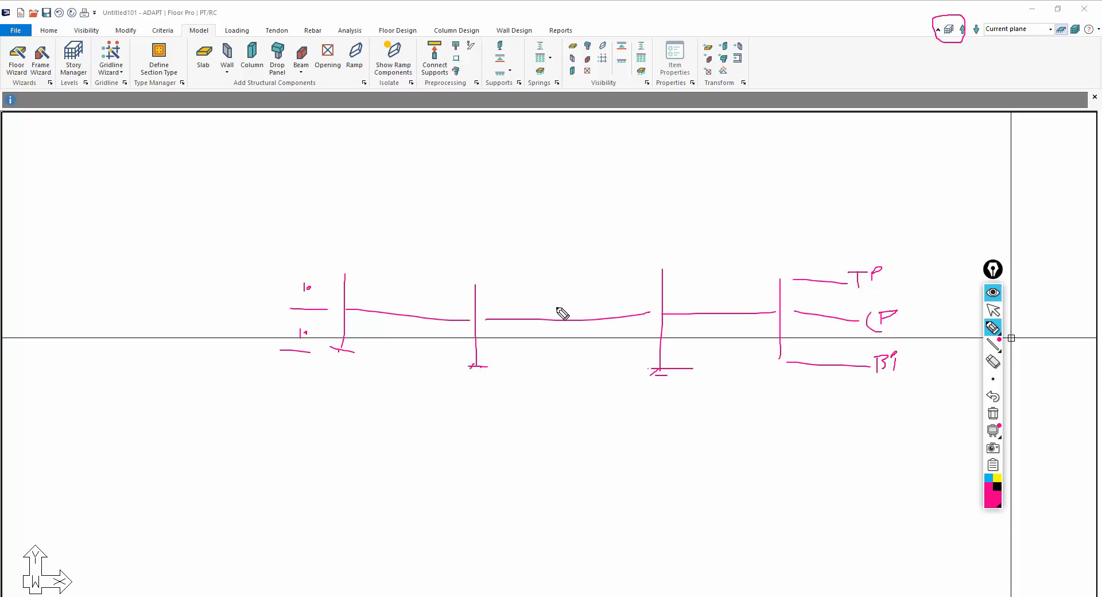
pyautogui.moveTo(423, 229)
pyautogui.mouseDown()
pyautogui.moveTo(461, 244)
pyautogui.moveTo(531, 244)
pyautogui.mouseUp()
pyautogui.moveTo(525, 240); pyautogui.dragTo(545, 241)
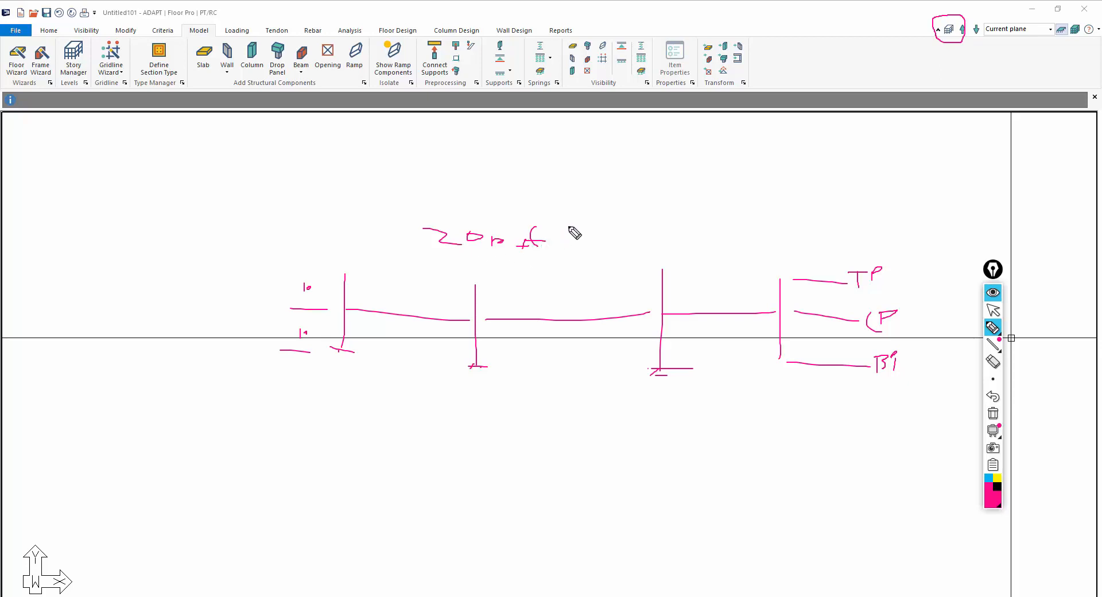
pyautogui.moveTo(578, 232); pyautogui.dragTo(583, 235)
pyautogui.moveTo(453, 259); pyautogui.dragTo(463, 257)
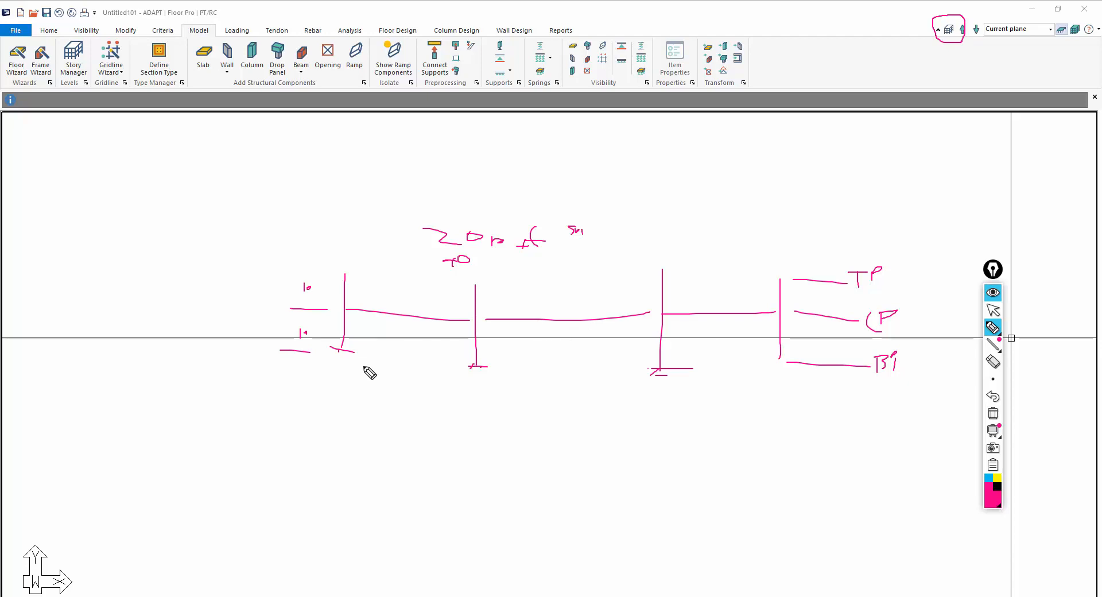
pyautogui.press('F9')
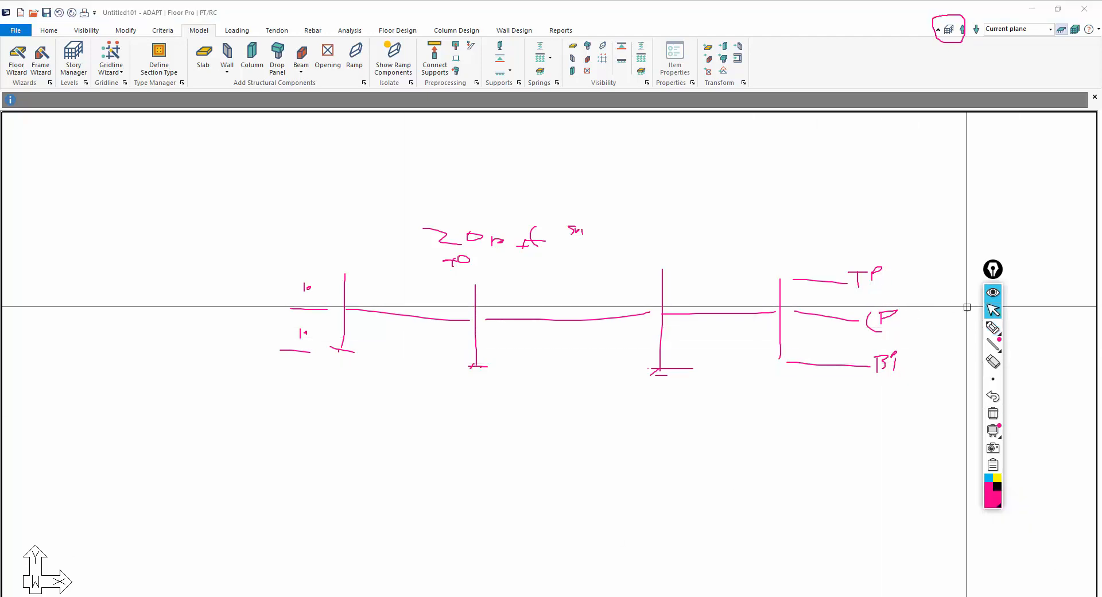
pyautogui.click(994, 327)
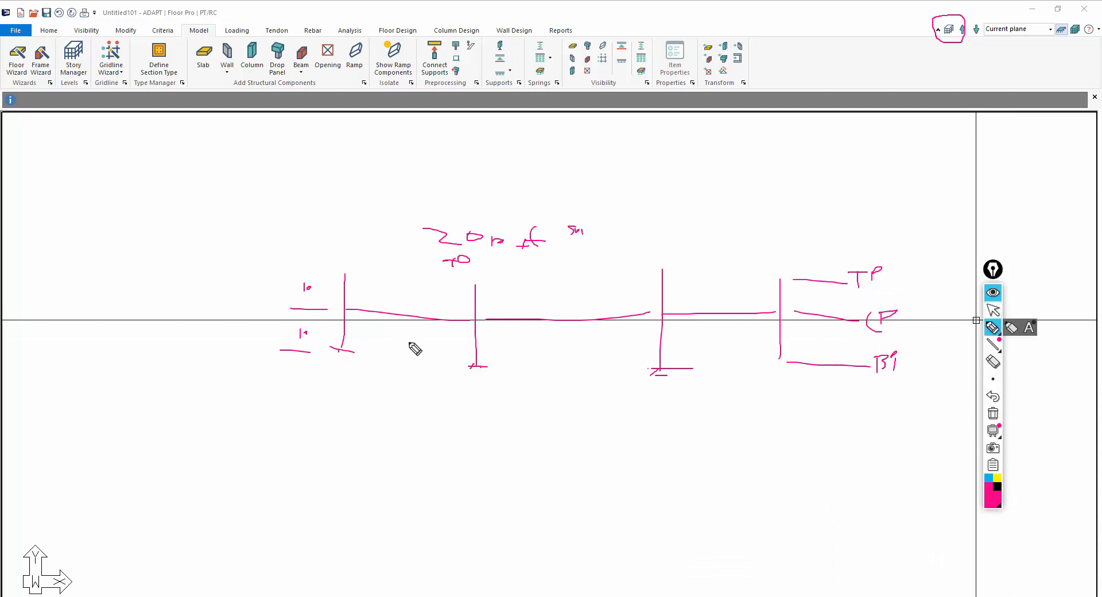
pyautogui.moveTo(410, 345); pyautogui.dragTo(423, 345)
pyautogui.moveTo(427, 331); pyautogui.dragTo(426, 335)
pyautogui.moveTo(567, 345); pyautogui.dragTo(564, 342)
pyautogui.moveTo(575, 339); pyautogui.dragTo(575, 345)
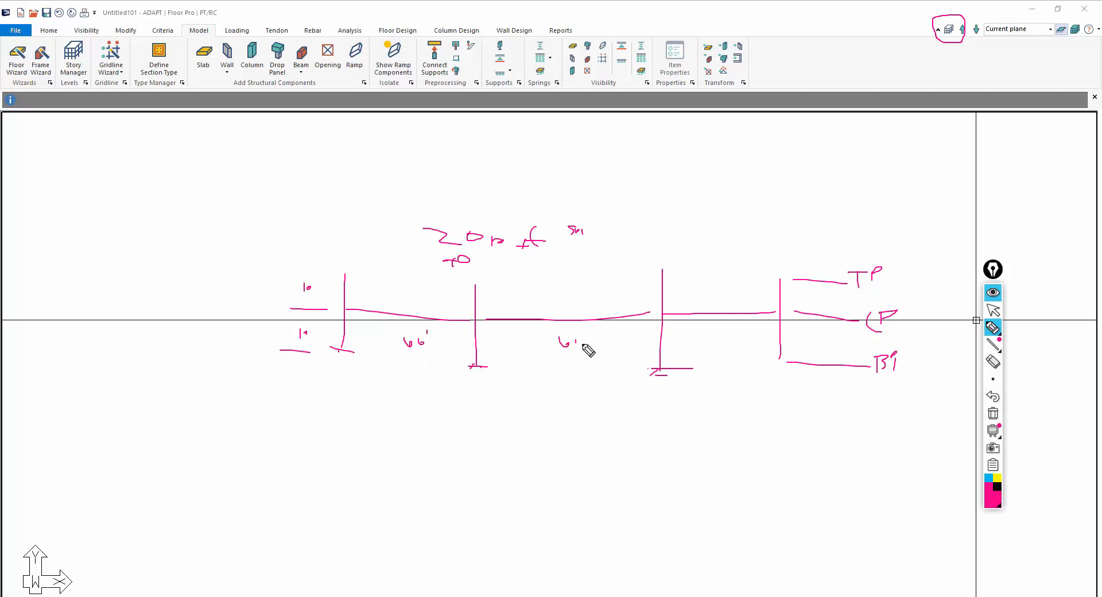
pyautogui.moveTo(710, 340); pyautogui.dragTo(712, 337)
pyautogui.moveTo(716, 336); pyautogui.dragTo(717, 341)
pyautogui.moveTo(721, 279); pyautogui.dragTo(745, 283)
pyautogui.moveTo(543, 290); pyautogui.dragTo(581, 286)
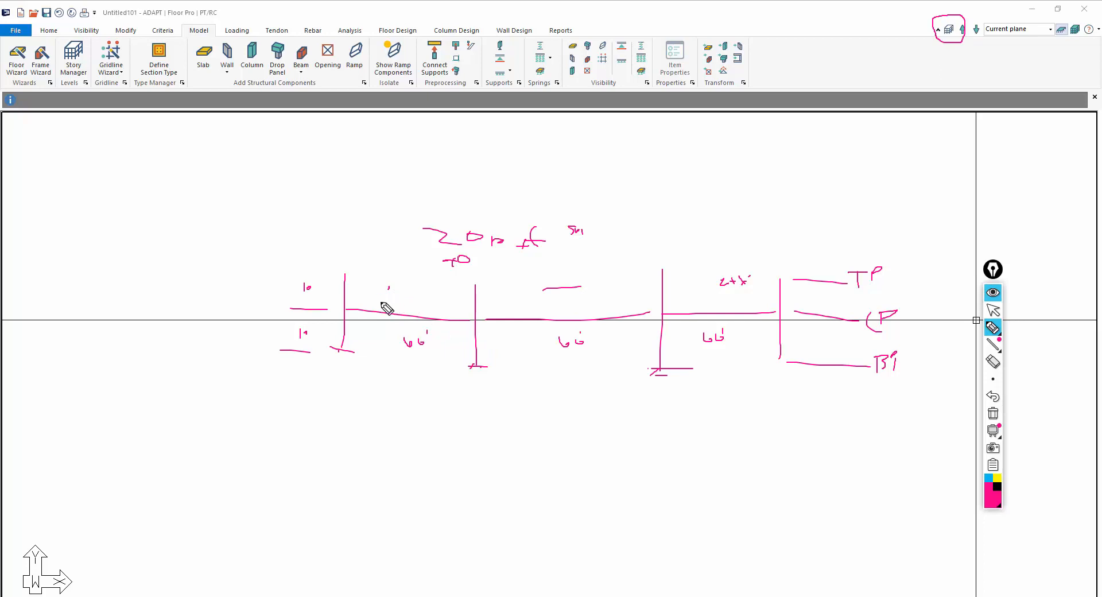
pyautogui.moveTo(374, 323); pyautogui.dragTo(373, 338)
pyautogui.moveTo(744, 325); pyautogui.dragTo(756, 333)
pyautogui.moveTo(768, 319)
pyautogui.mouseDown()
pyautogui.moveTo(768, 343)
pyautogui.moveTo(774, 337)
pyautogui.mouseUp()
pyautogui.moveTo(576, 319)
pyautogui.mouseDown()
pyautogui.moveTo(571, 303)
pyautogui.moveTo(606, 295)
pyautogui.mouseUp()
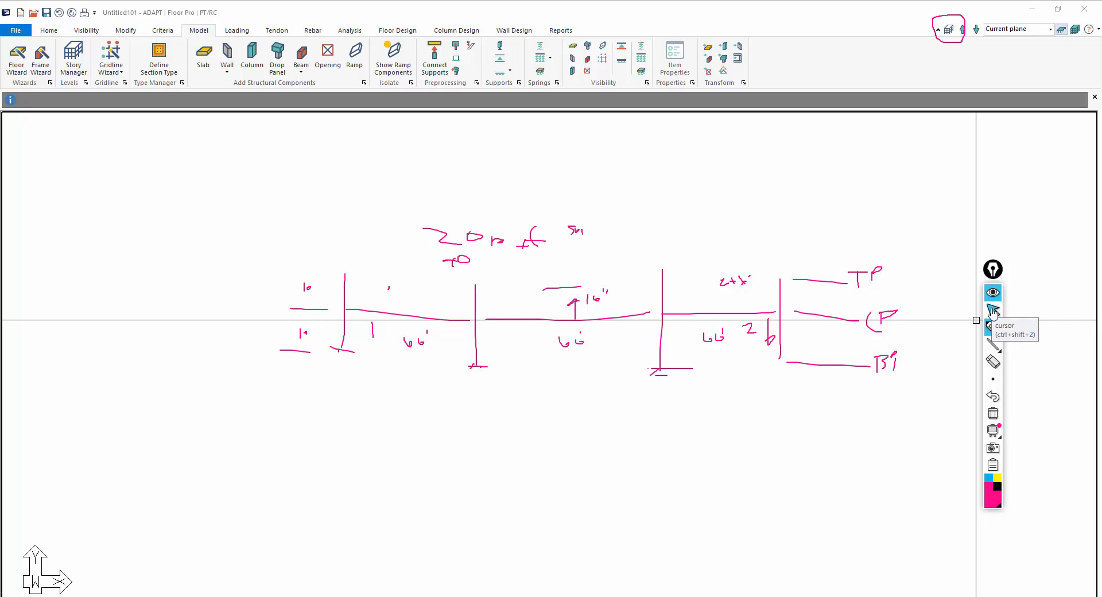
pyautogui.moveTo(38, 523)
pyautogui.mouseDown()
pyautogui.moveTo(20, 554)
pyautogui.moveTo(103, 540)
pyautogui.moveTo(47, 533)
pyautogui.mouseUp()
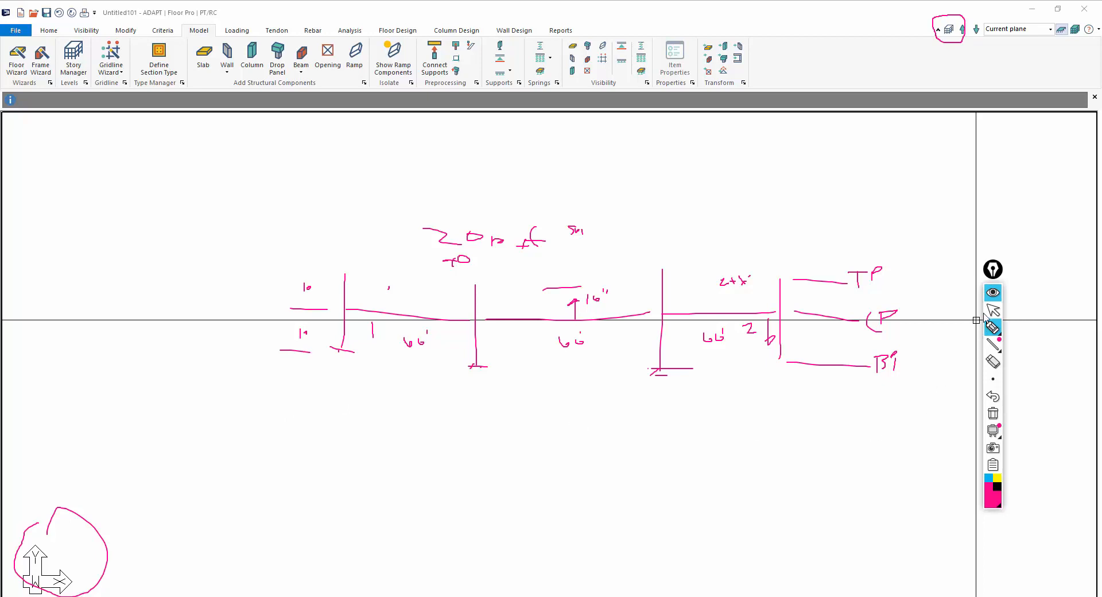
pyautogui.click(992, 413)
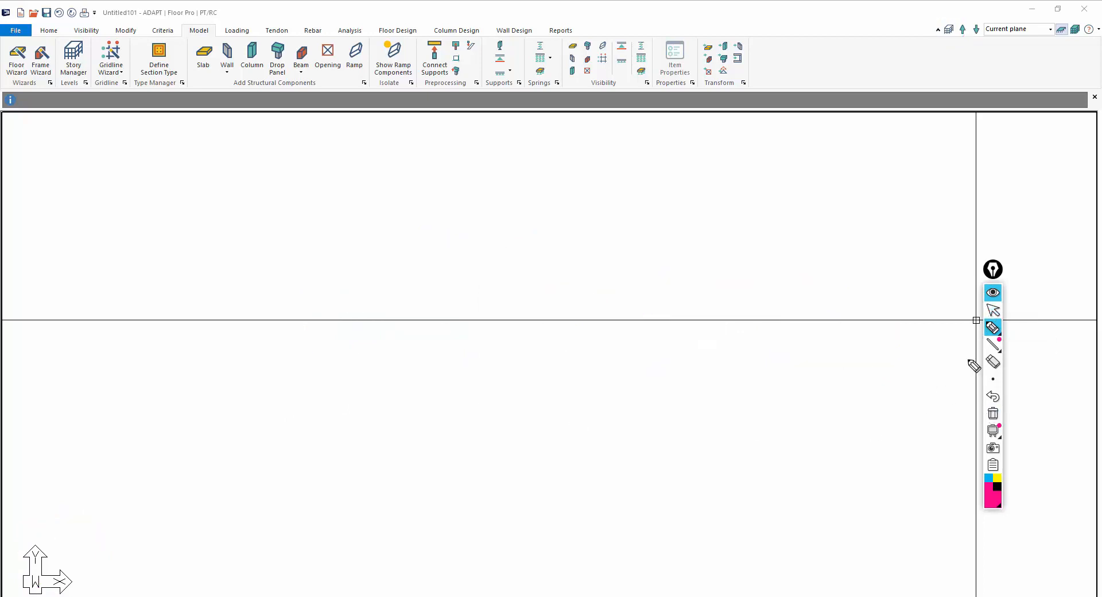
pyautogui.click(993, 310)
# Turn on the drawing grid and confirm its grid settings with 10 ft X spacing
pyautogui.click(685, 596)
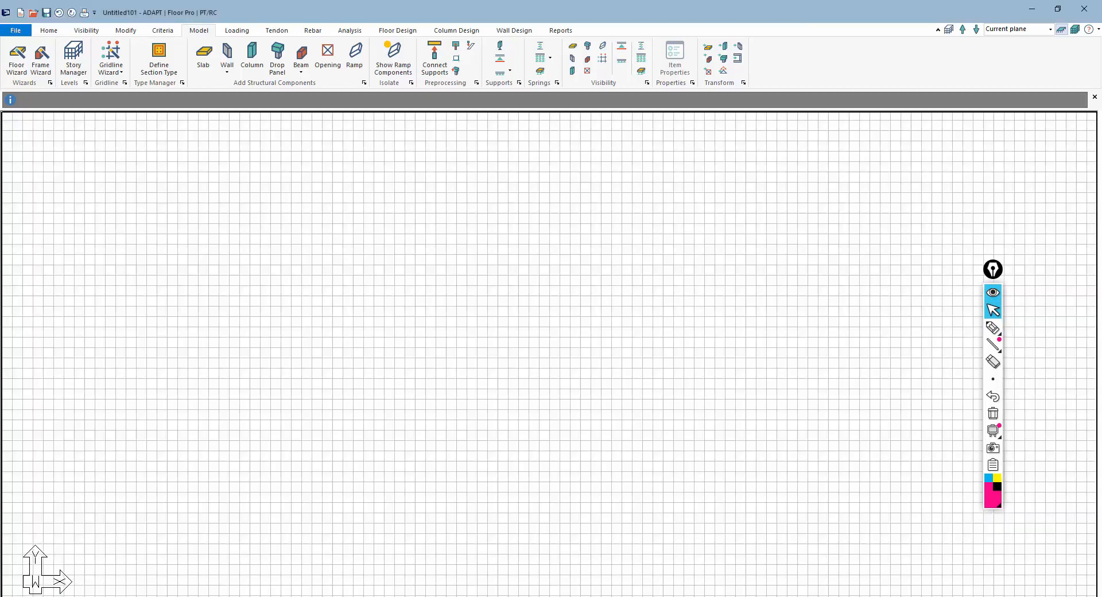
pyautogui.click(668, 596)
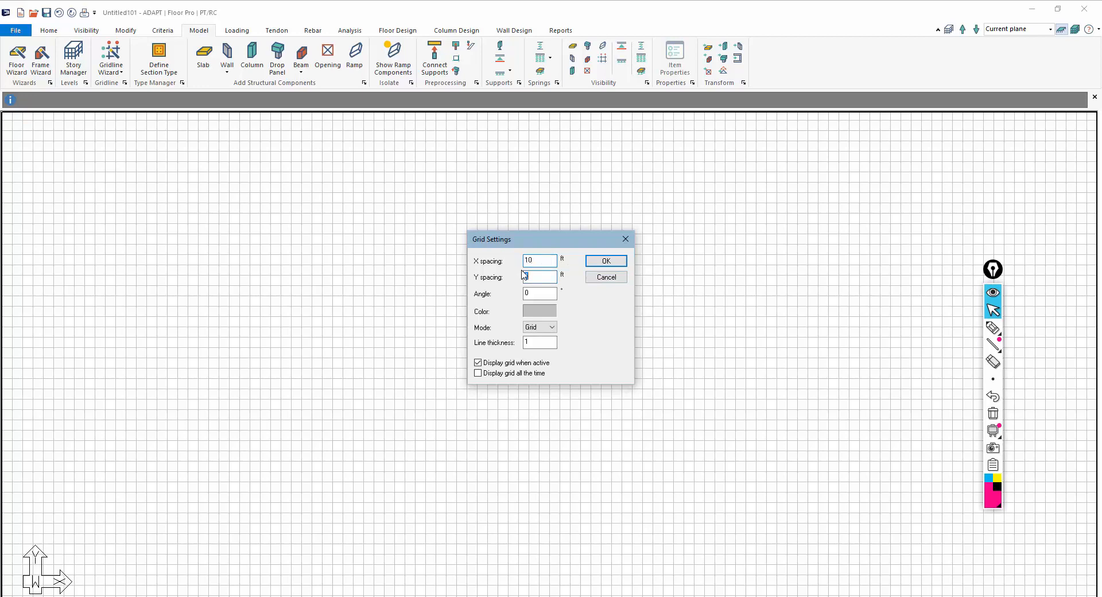
pyautogui.press('Return')
# Start a new column and set its rectangular cross-section to 24 by 24 in
pyautogui.scroll(-2, 411, 327)
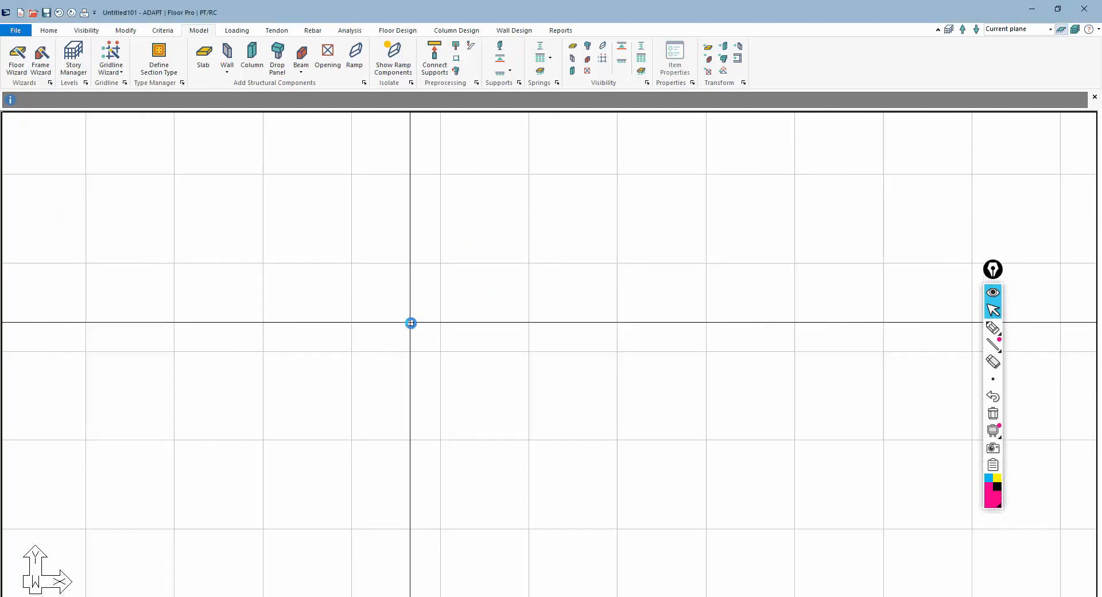
pyautogui.click(252, 55)
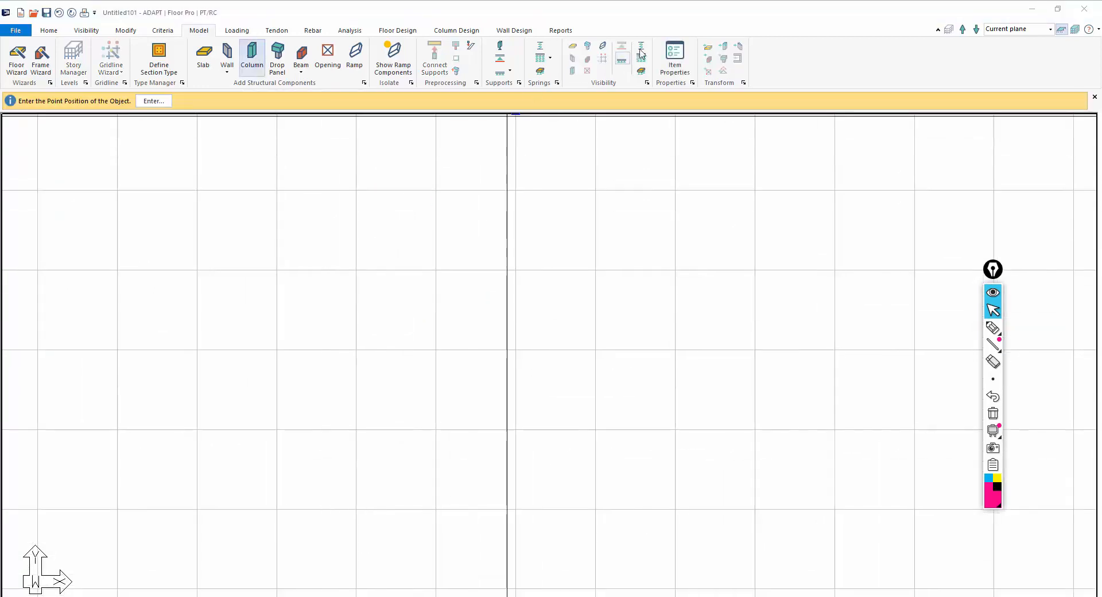
pyautogui.click(675, 58)
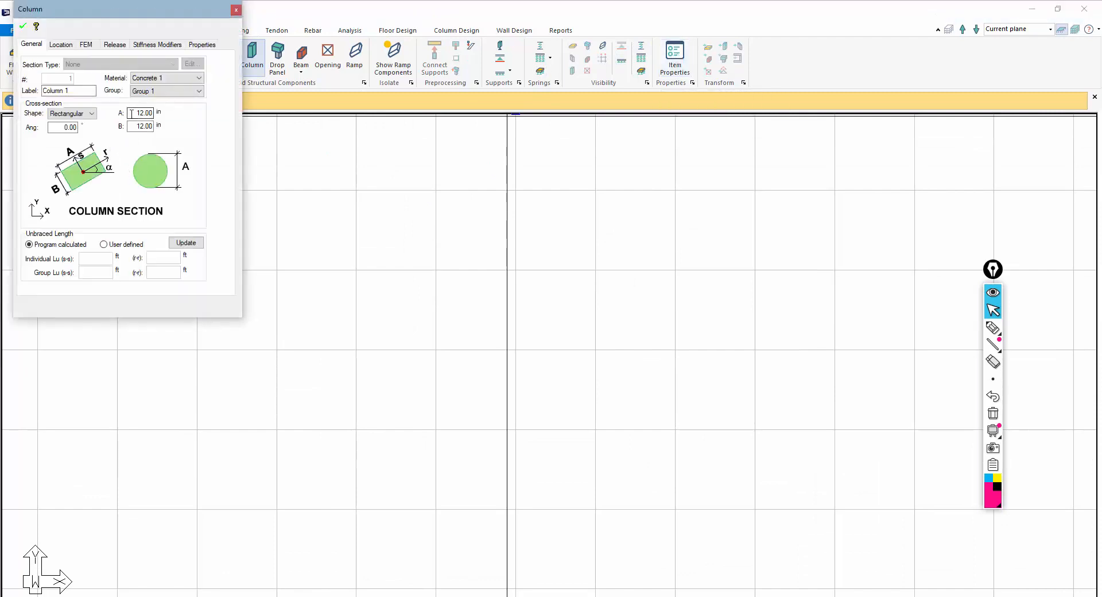
pyautogui.moveTo(155, 22); pyautogui.dragTo(290, 170)
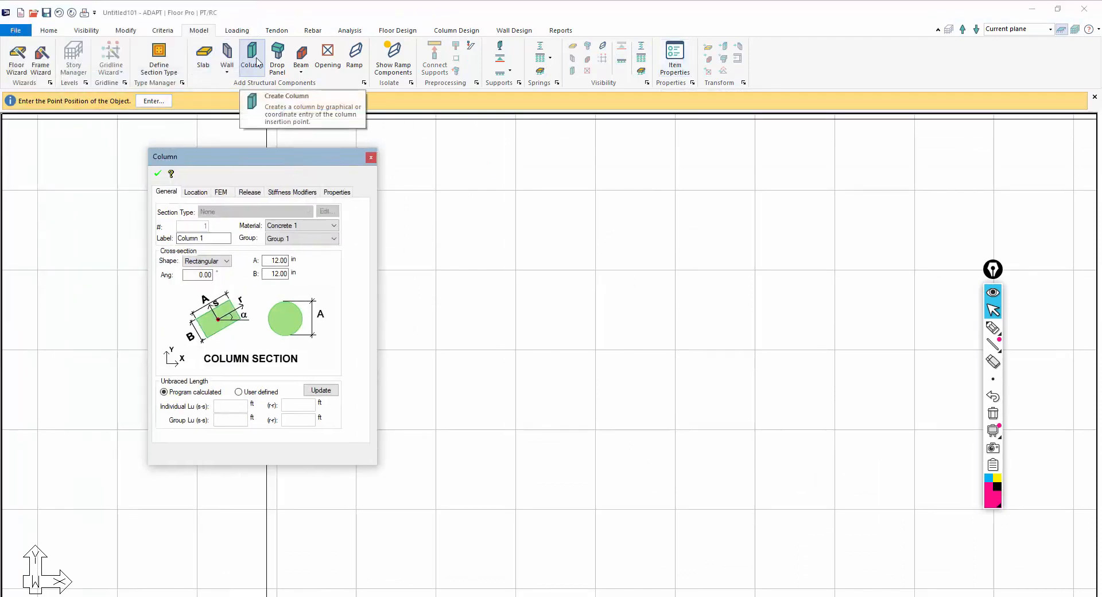
pyautogui.moveTo(287, 261); pyautogui.dragTo(275, 261)
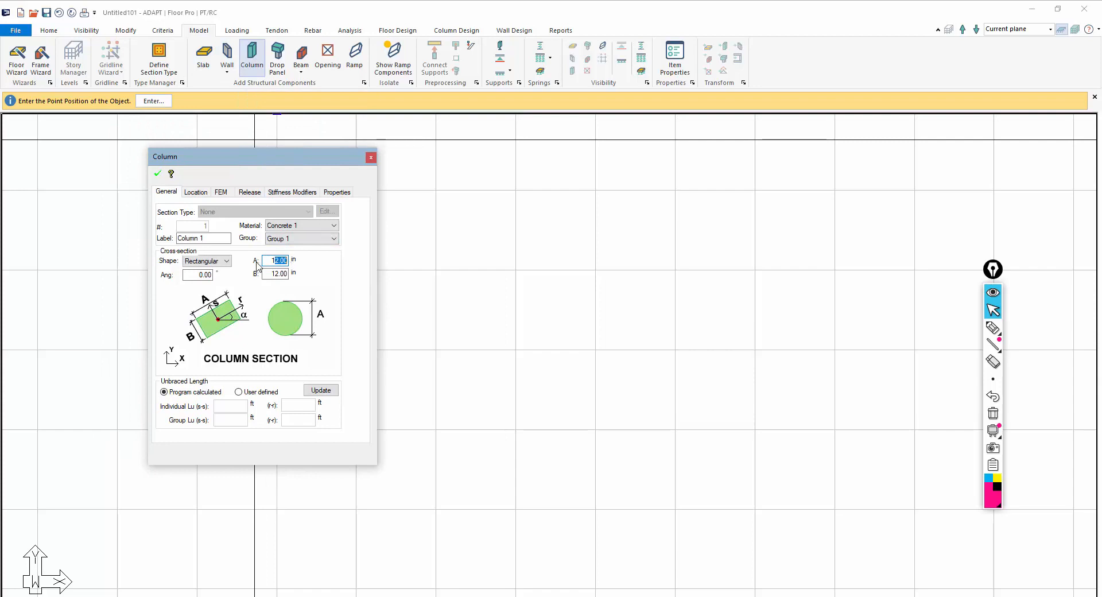
pyautogui.write('2')
pyautogui.moveTo(268, 274); pyautogui.dragTo(336, 281)
pyautogui.write('24')
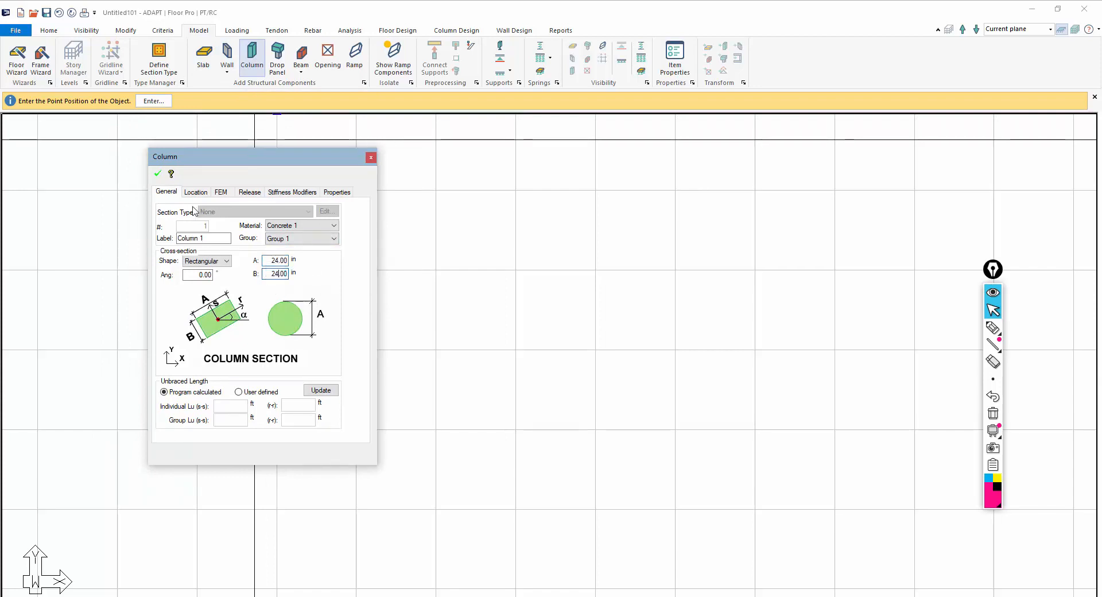
pyautogui.click(158, 175)
# Place the 24 in column at the origin grid intersection and finish the column command
pyautogui.moveTo(436, 323); pyautogui.dragTo(467, 323, button='middle')
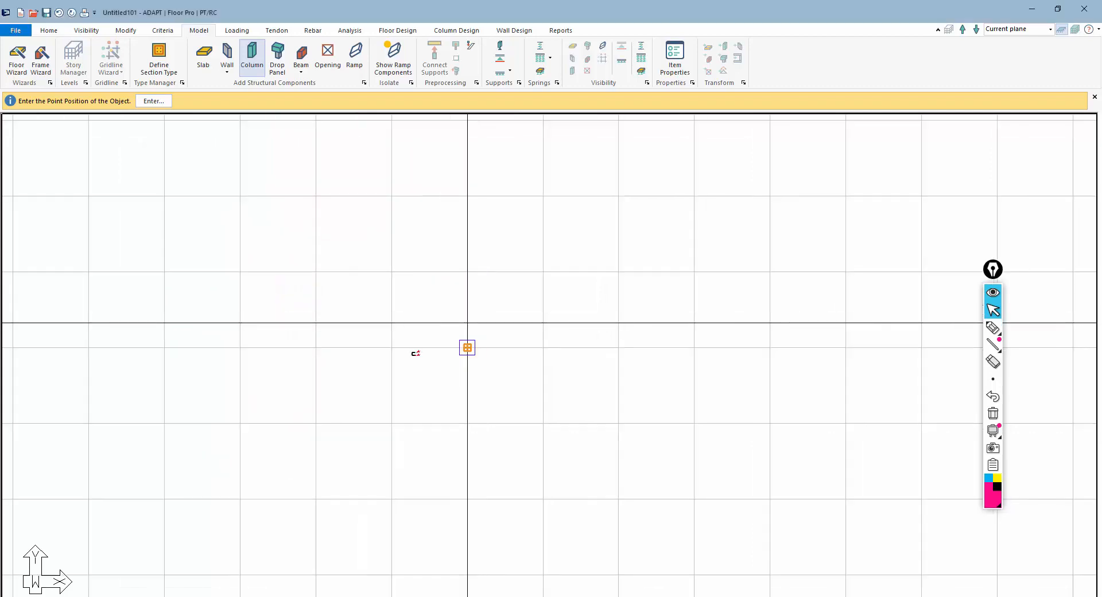
pyautogui.scroll(-2, 401, 351)
pyautogui.scroll(-1, 323, 337)
pyautogui.scroll(-1, 351, 322)
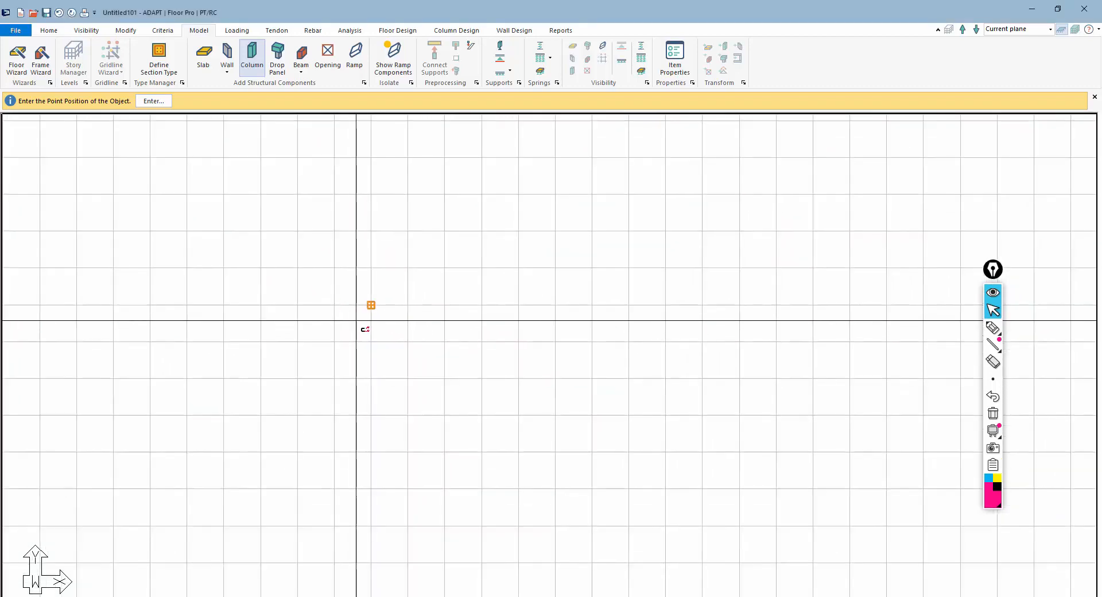
pyautogui.scroll(1, 375, 320)
pyautogui.click(377, 316)
pyautogui.scroll(-2, 340, 302)
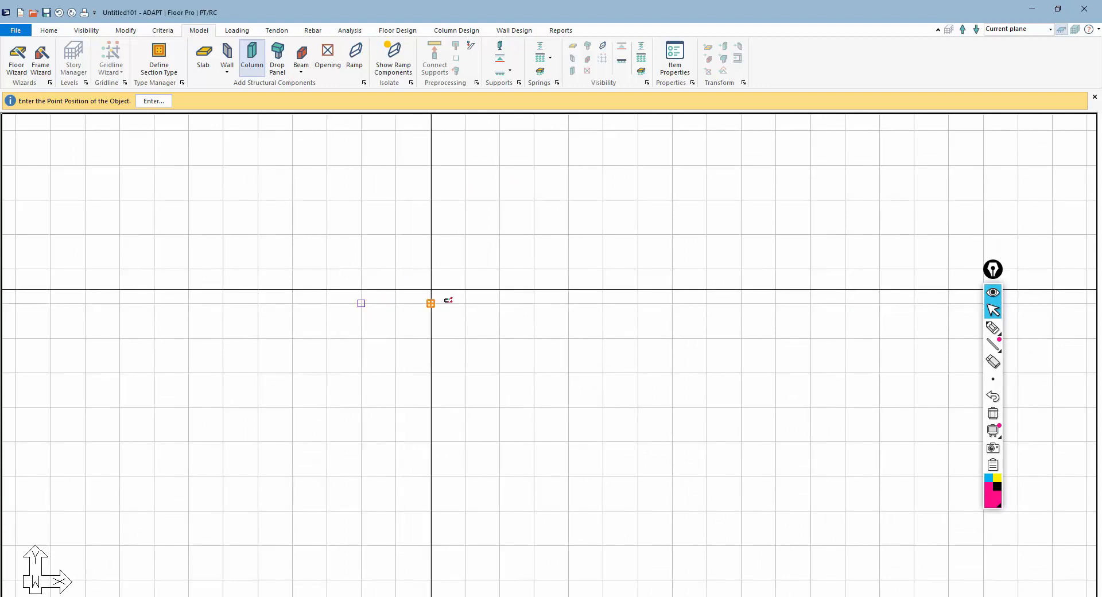
pyautogui.press('Escape')
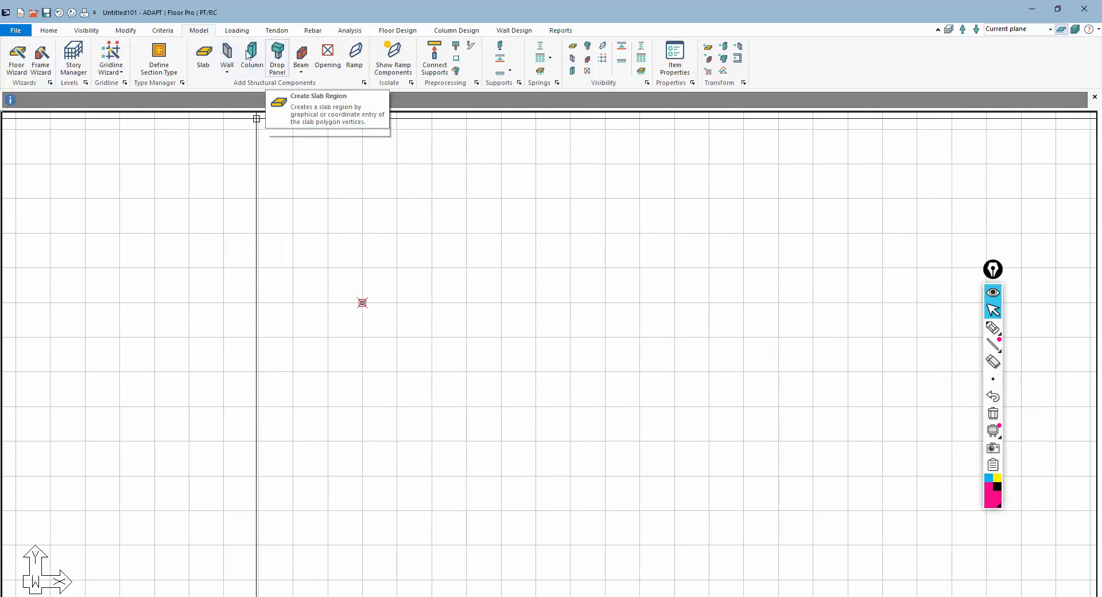
# Copy the column by coordinates with an X offset of 66 ft
pyautogui.click(126, 31)
pyautogui.click(237, 53)
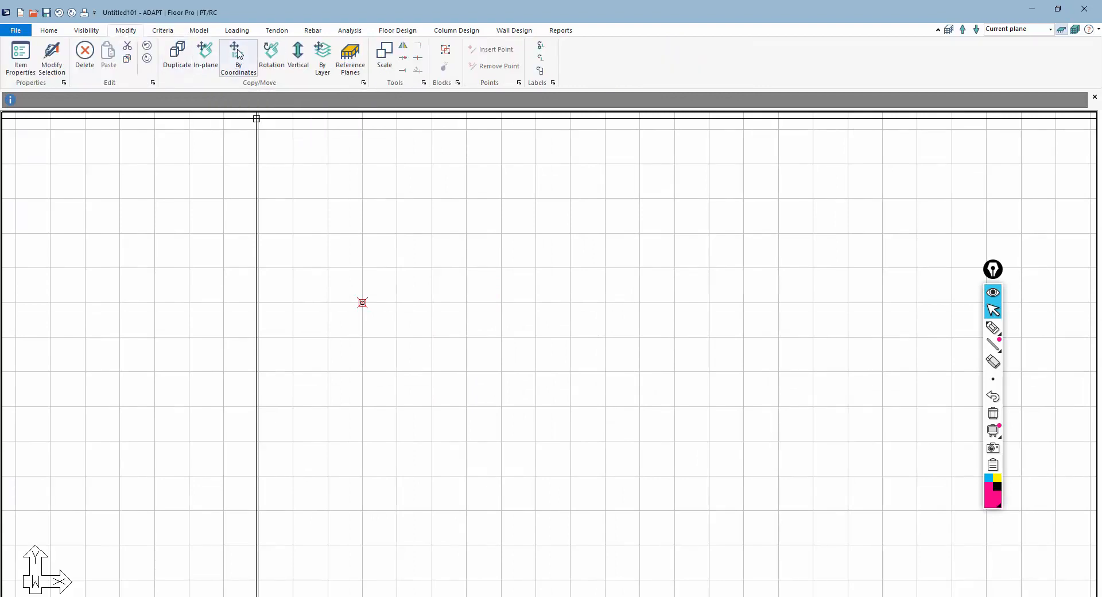
pyautogui.moveTo(502, 284); pyautogui.dragTo(543, 286)
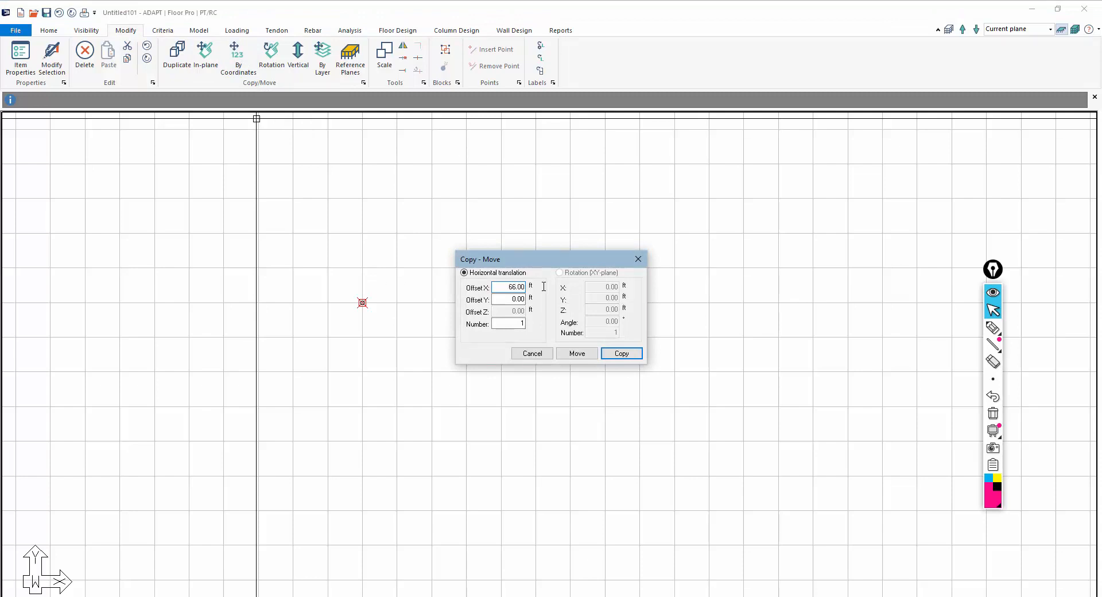
pyautogui.click(609, 352)
# Copy the columns again by coordinates to complete a row of four columns along X
pyautogui.scroll(-1, 566, 326)
pyautogui.moveTo(567, 325); pyautogui.dragTo(312, 346, button='middle')
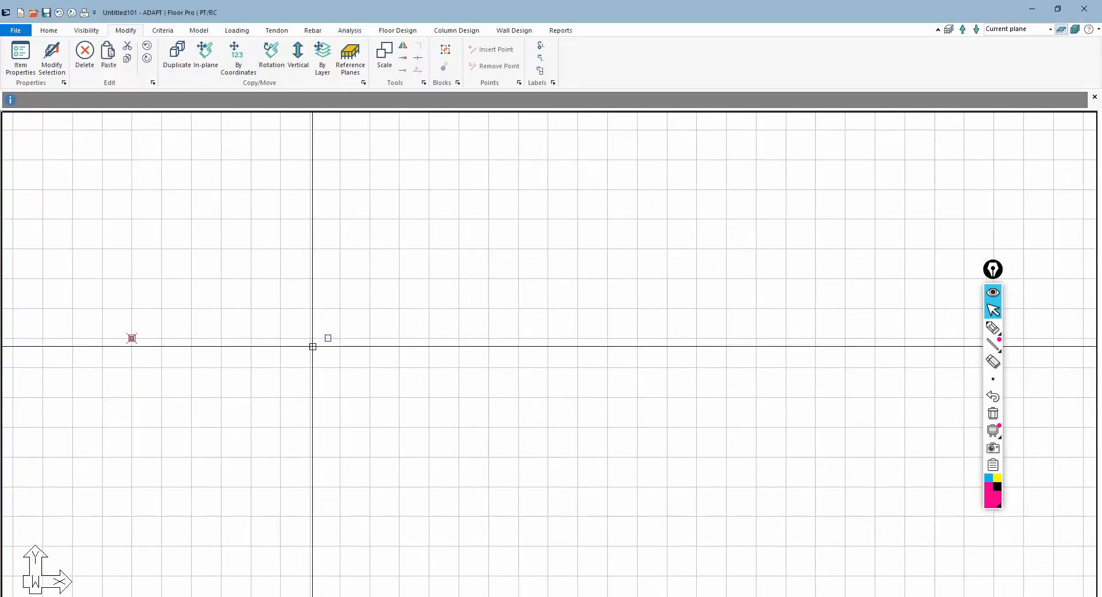
pyautogui.moveTo(297, 322); pyautogui.dragTo(372, 353)
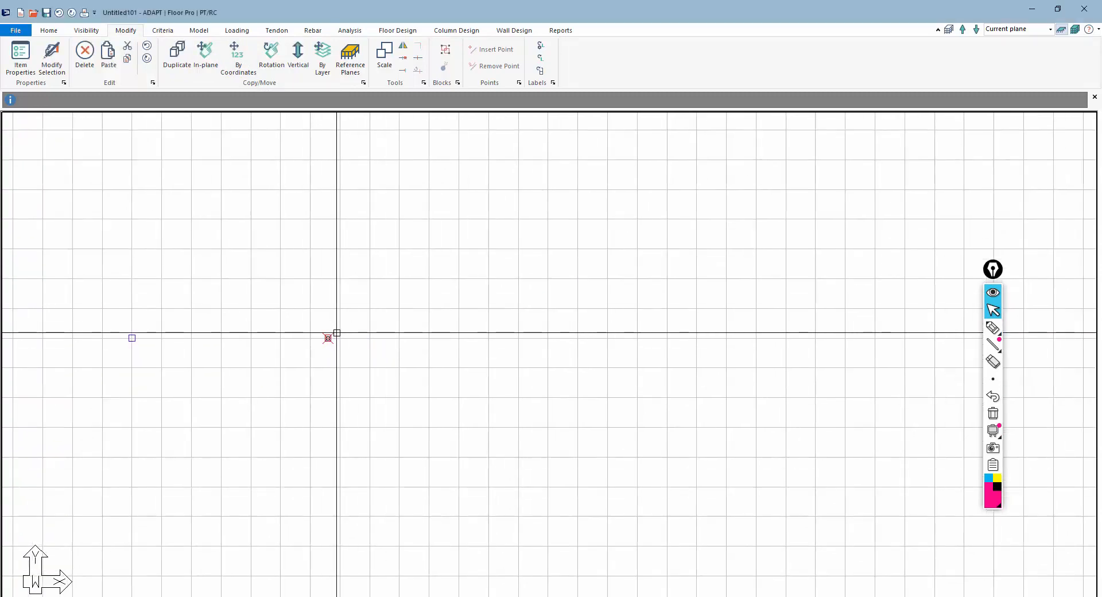
pyautogui.scroll(1, 363, 365)
pyautogui.moveTo(363, 365); pyautogui.dragTo(445, 345, button='middle')
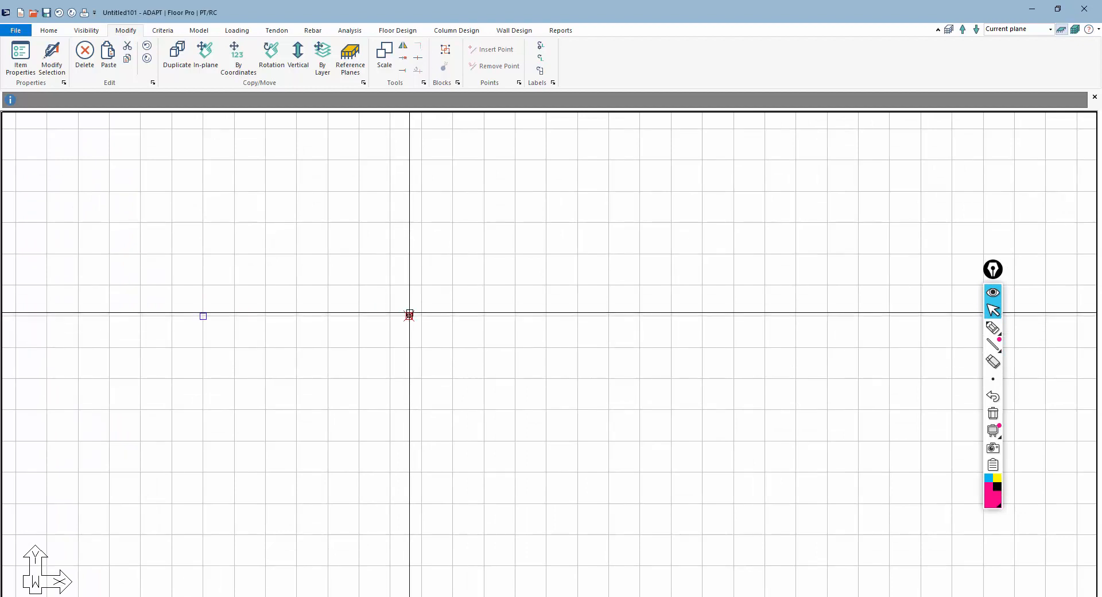
pyautogui.click(237, 60)
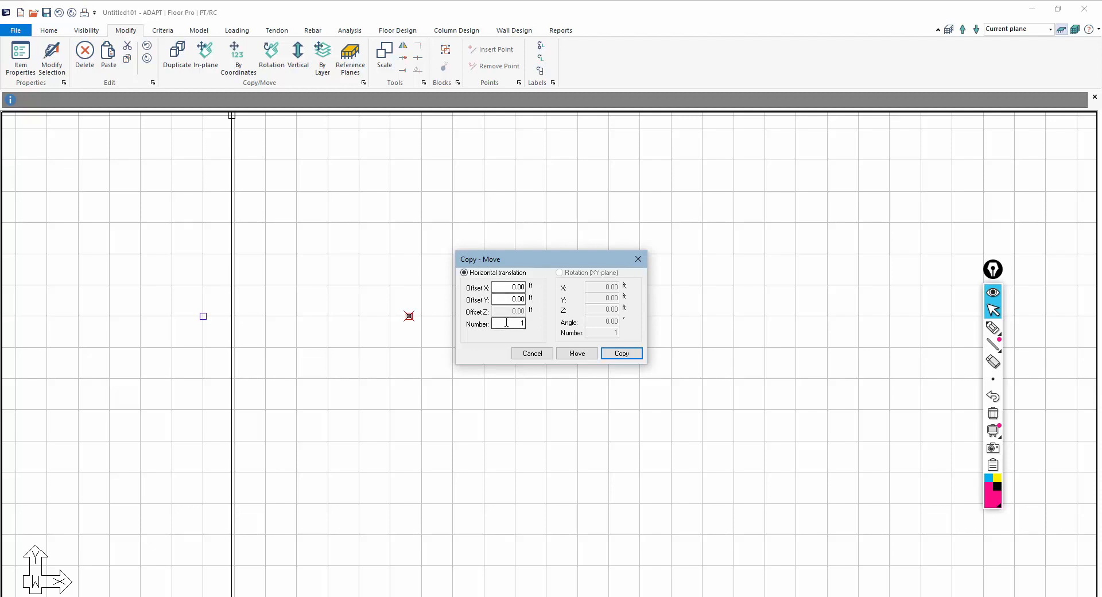
pyautogui.moveTo(509, 287); pyautogui.dragTo(554, 295)
pyautogui.click(619, 354)
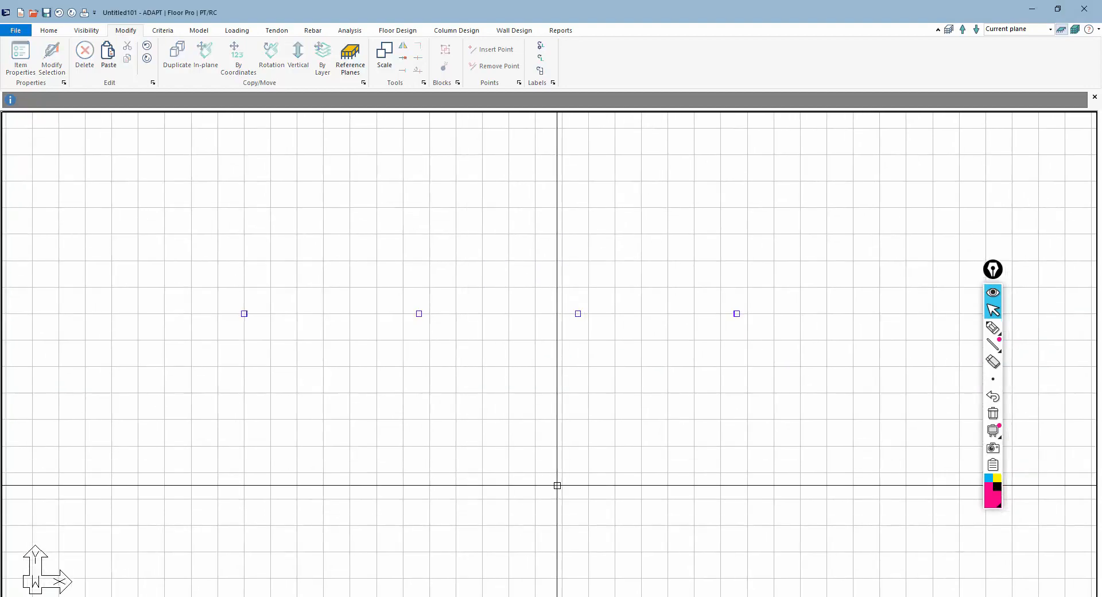
# Start a new beam and set its cross-section to 24 in wide by 42 in deep
pyautogui.click(199, 31)
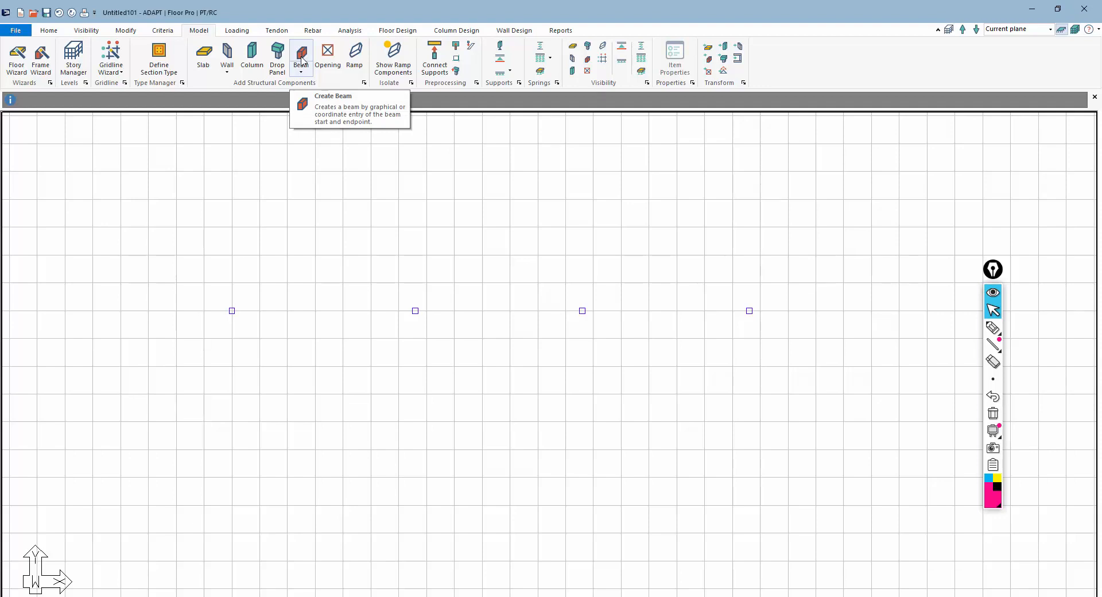
pyautogui.click(302, 58)
pyautogui.click(675, 57)
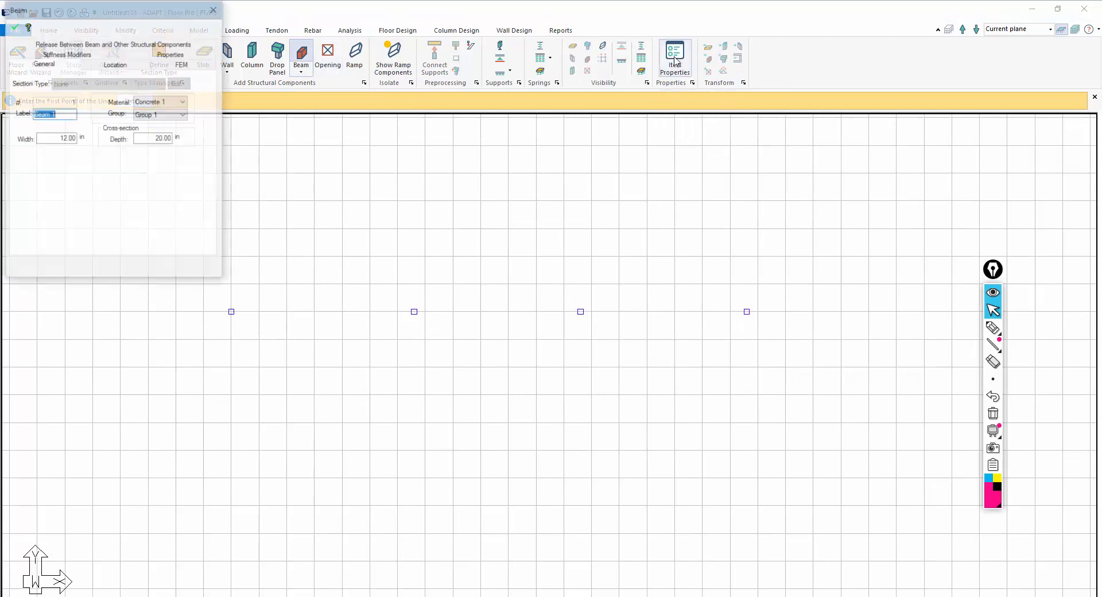
pyautogui.moveTo(59, 139); pyautogui.dragTo(86, 139)
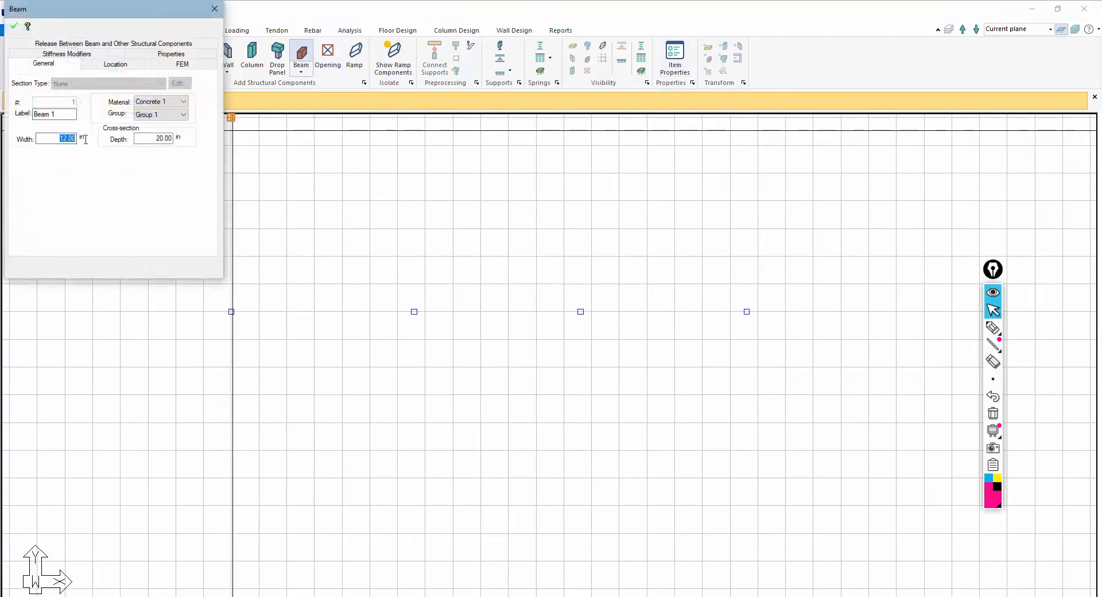
pyautogui.write('2')
pyautogui.press('Tab')
pyautogui.click(13, 27)
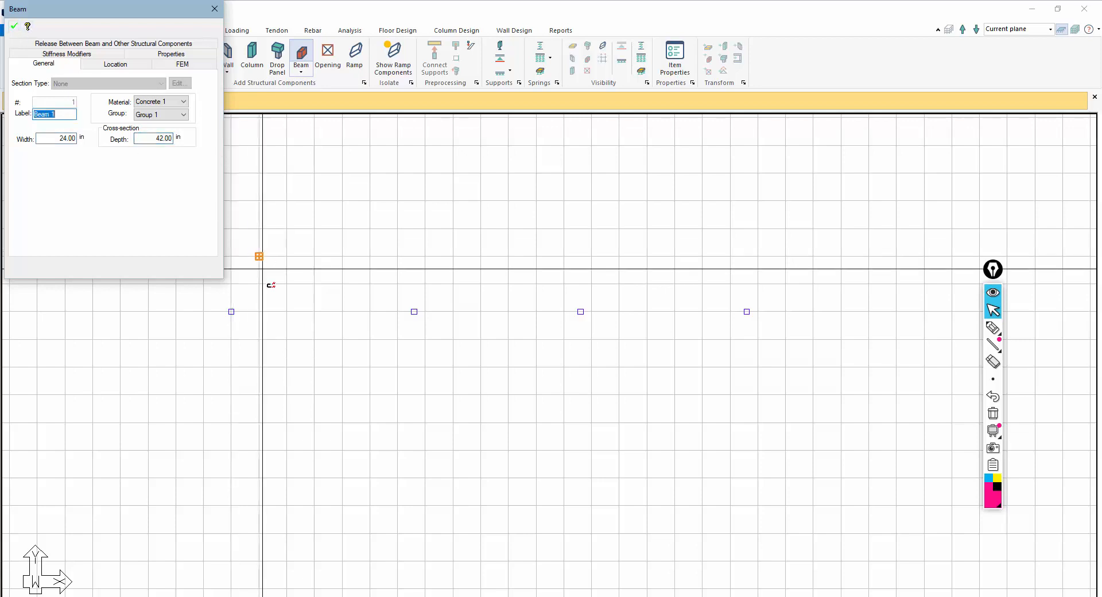
# Draw the beam from the first column to the second column and finish the beam command
pyautogui.click(231, 312)
pyautogui.click(397, 312)
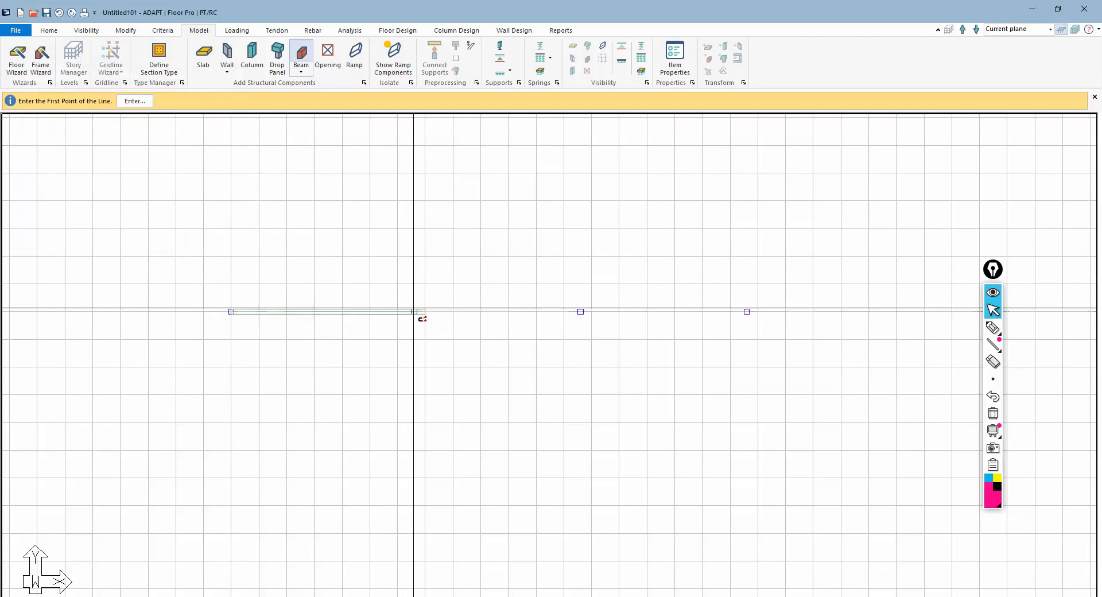
pyautogui.scroll(2, 400, 316)
pyautogui.press('Escape')
# Move the beam's end point so it snaps to the centre of the second column
pyautogui.click(395, 314)
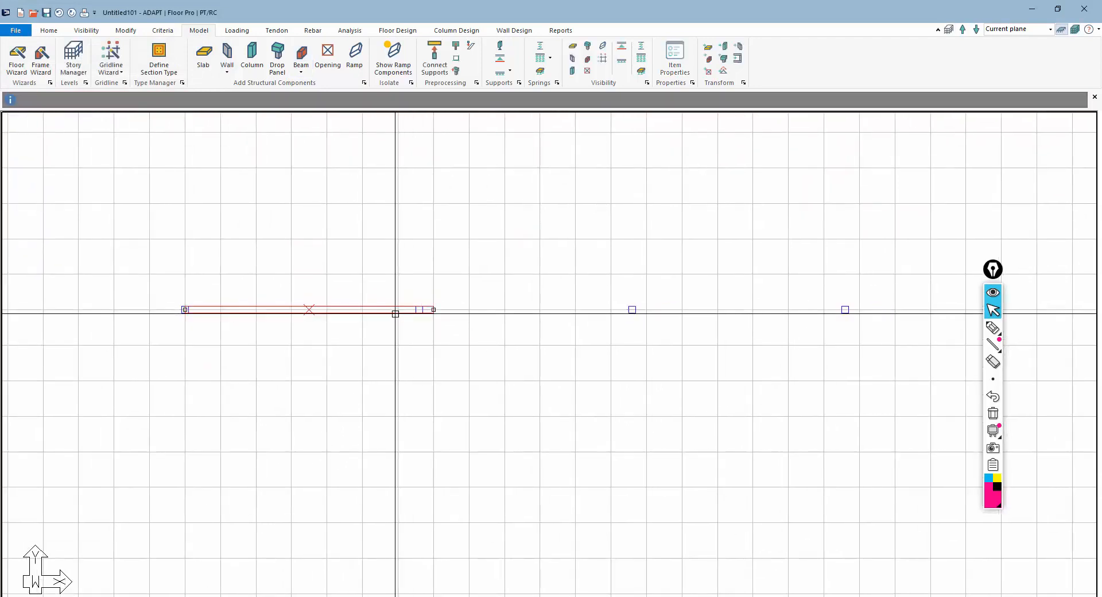
pyautogui.click(435, 310)
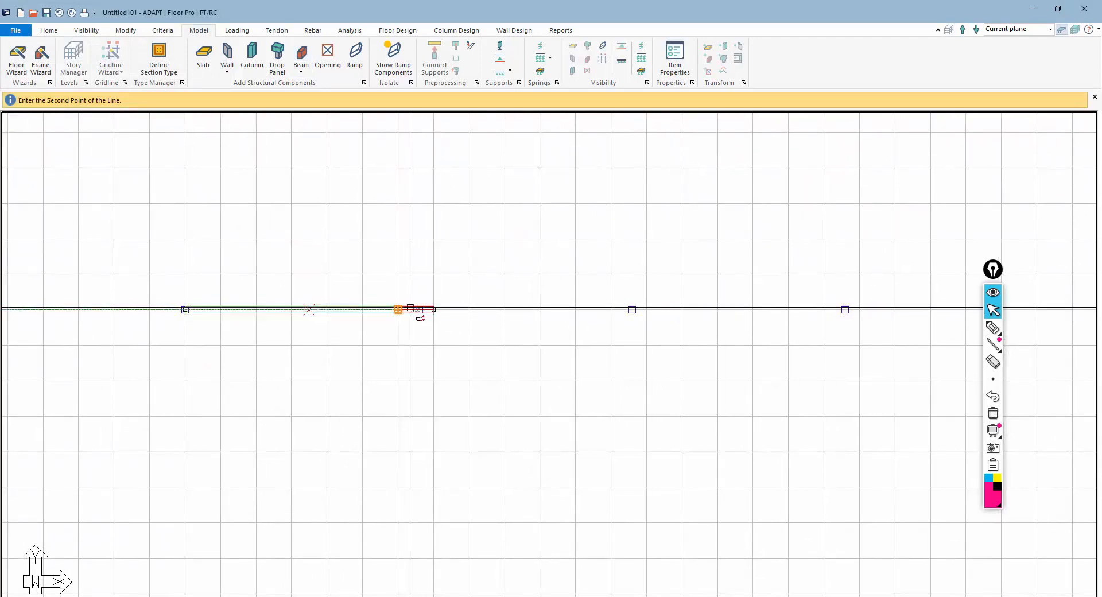
pyautogui.click(417, 312)
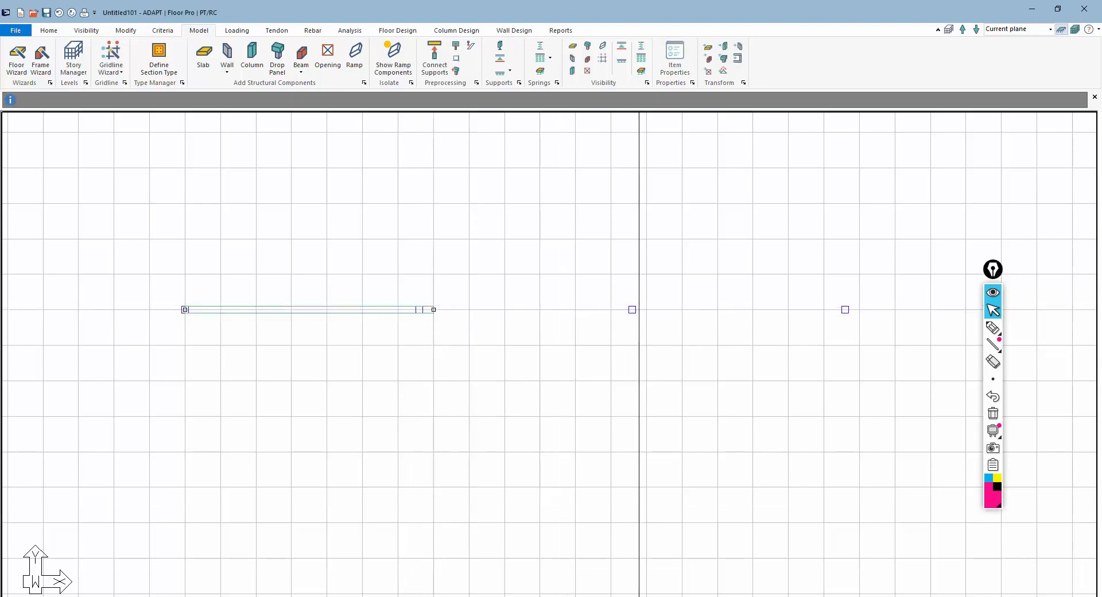
pyautogui.click(639, 596)
pyautogui.click(402, 313)
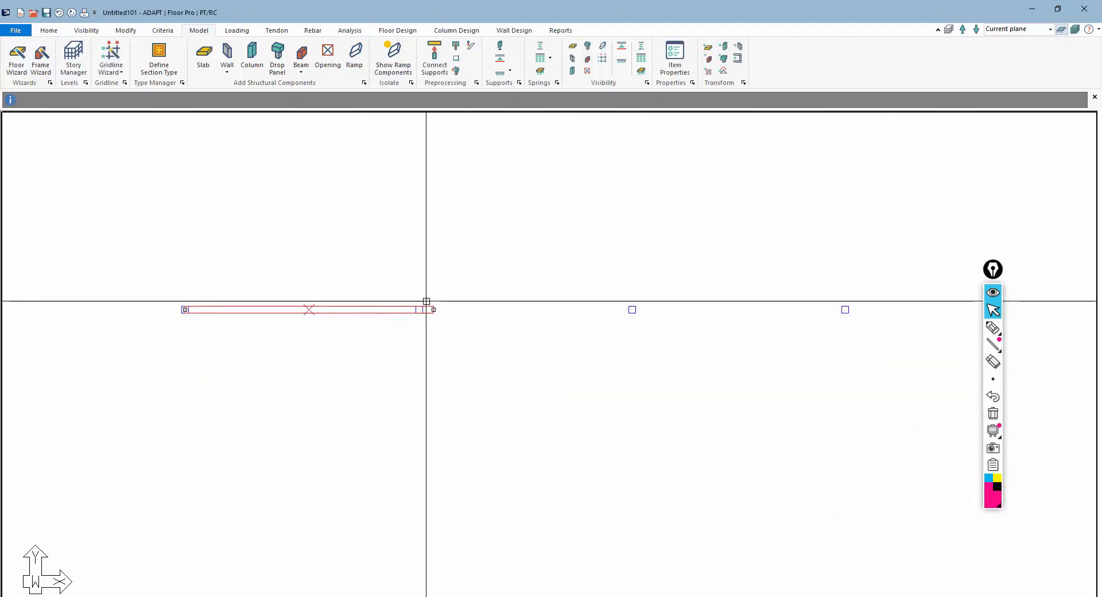
pyautogui.click(435, 311)
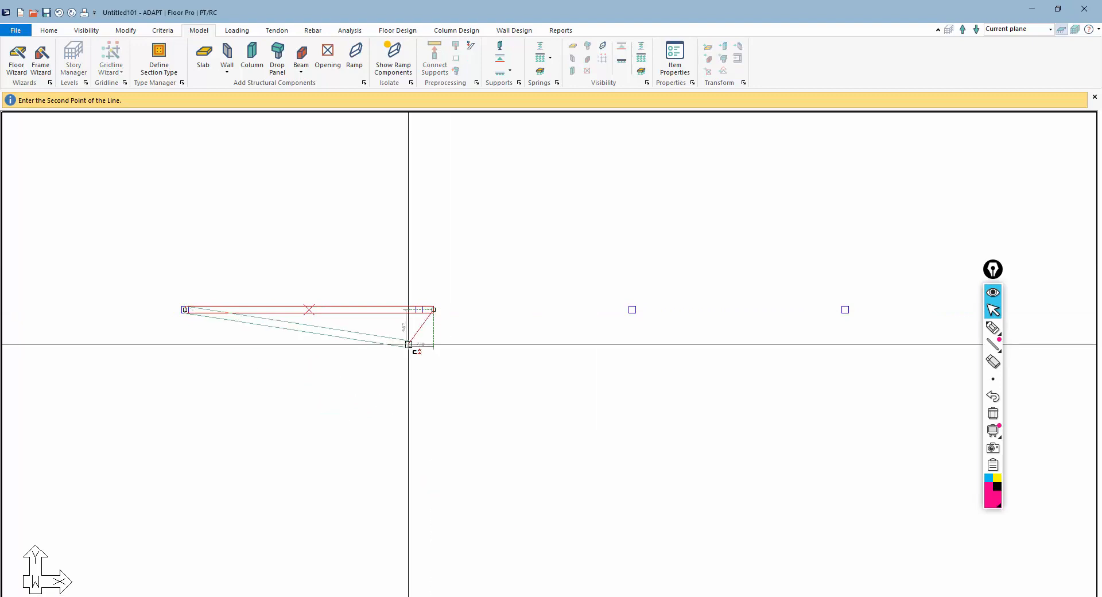
pyautogui.click(420, 310)
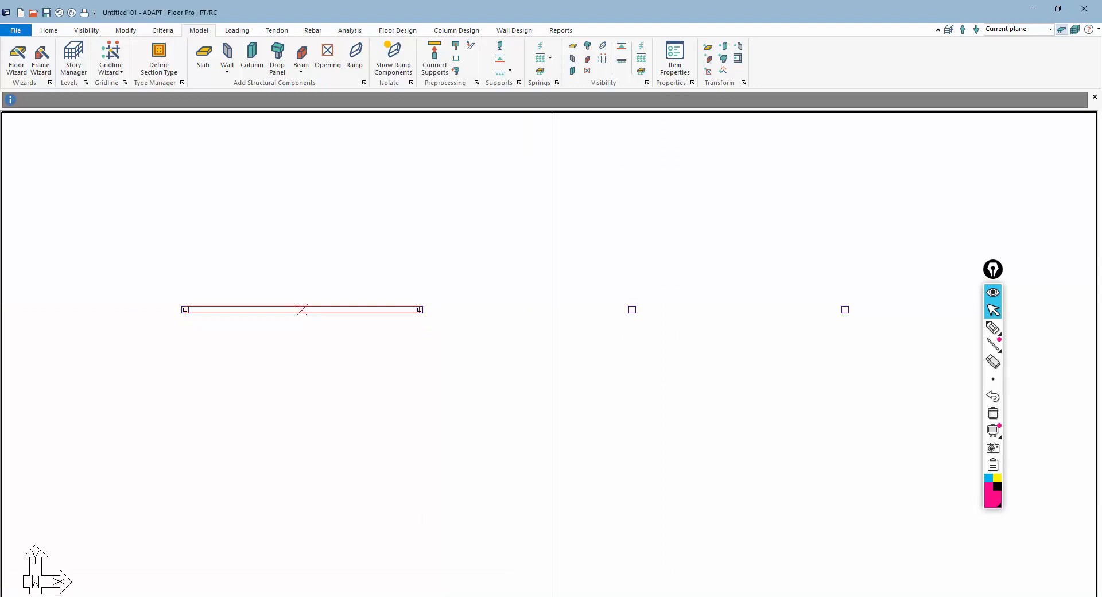
# Start another beam and set its depth to 38 in, keeping the 24 in width
pyautogui.click(49, 33)
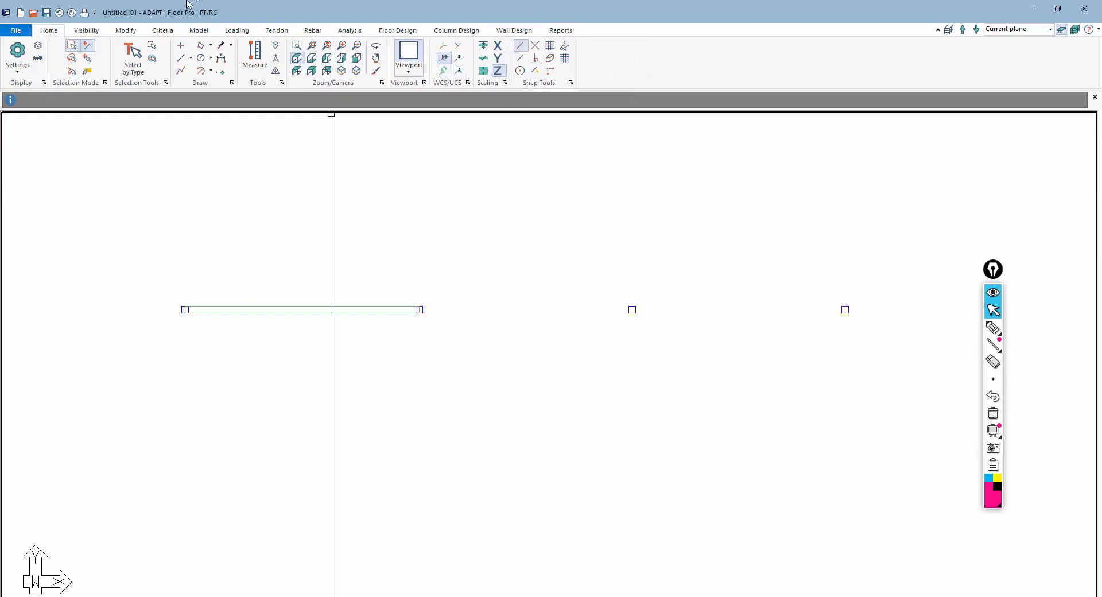
pyautogui.click(198, 33)
pyautogui.click(301, 55)
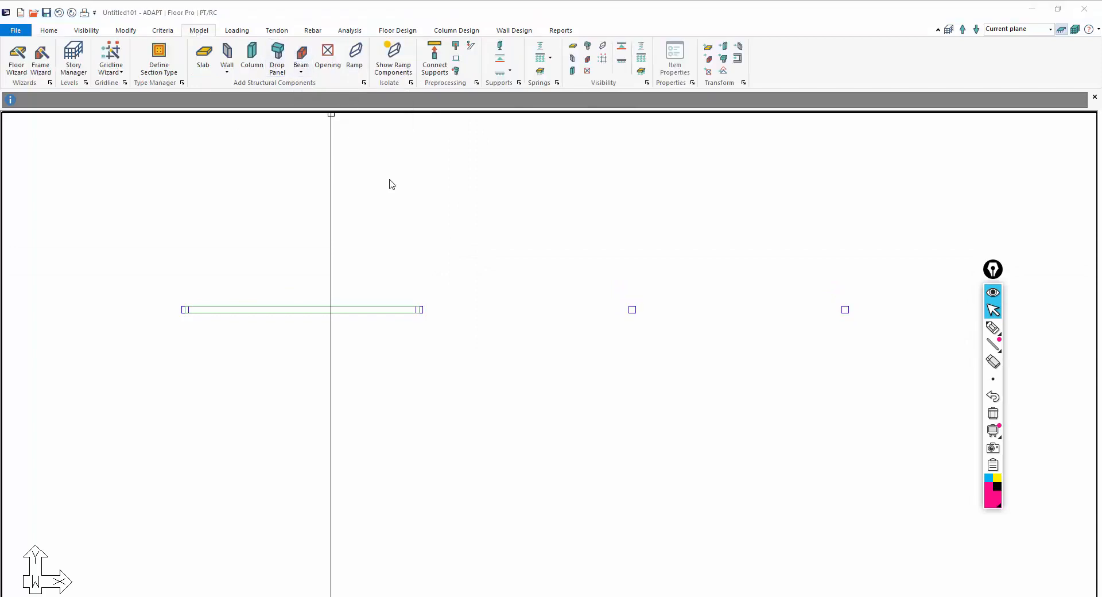
pyautogui.click(673, 60)
pyautogui.moveTo(155, 139); pyautogui.dragTo(226, 152)
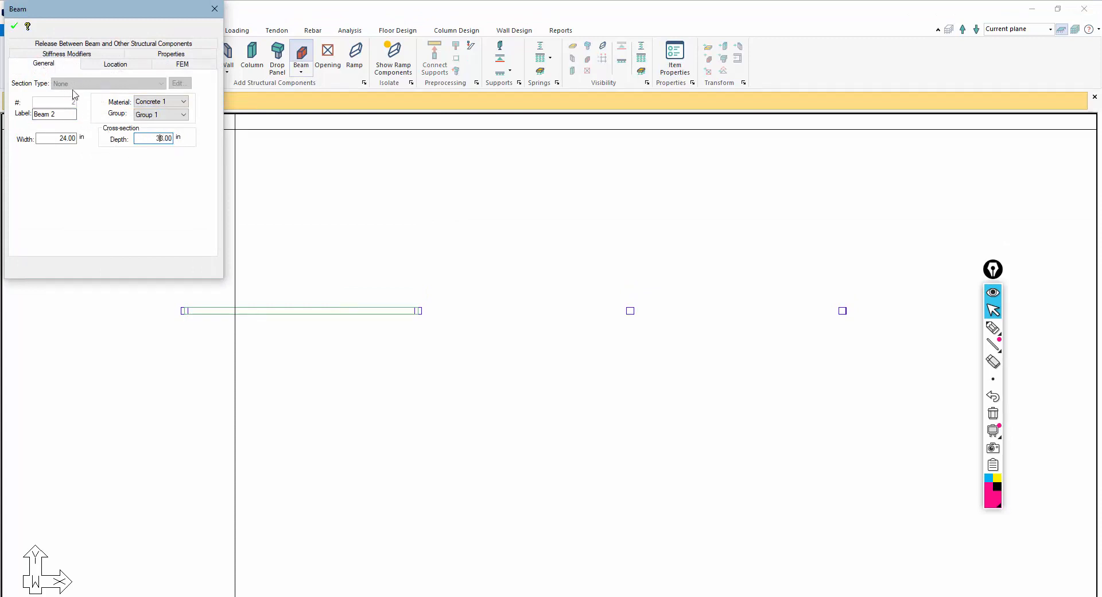
# Draw beams from the second column through the third to the fourth column, then finish the command
pyautogui.click(418, 311)
pyautogui.click(630, 311)
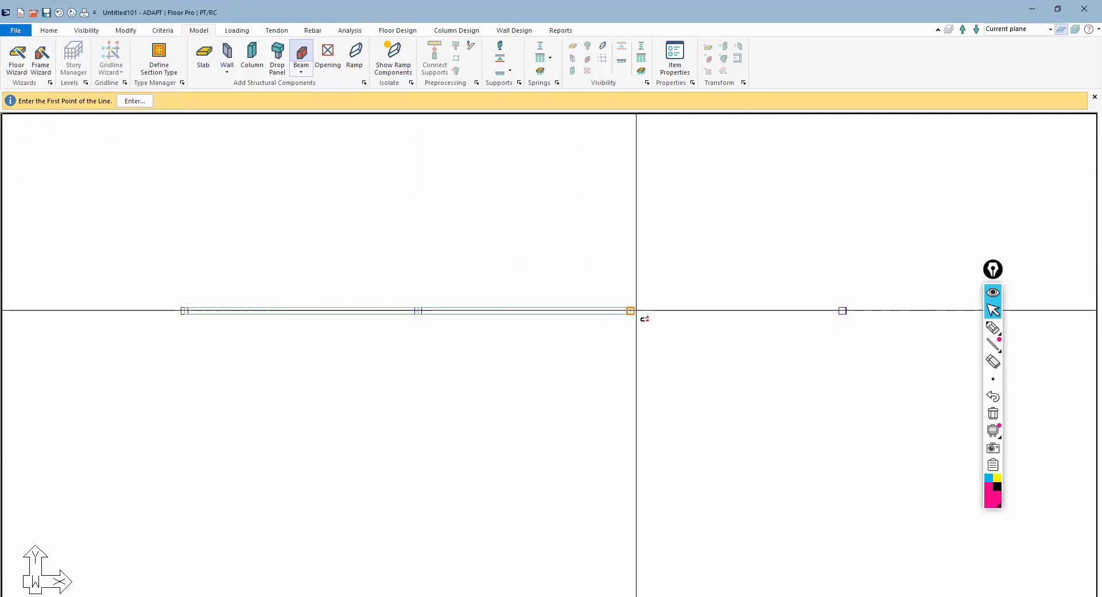
pyautogui.click(841, 310)
pyautogui.scroll(-1, 523, 432)
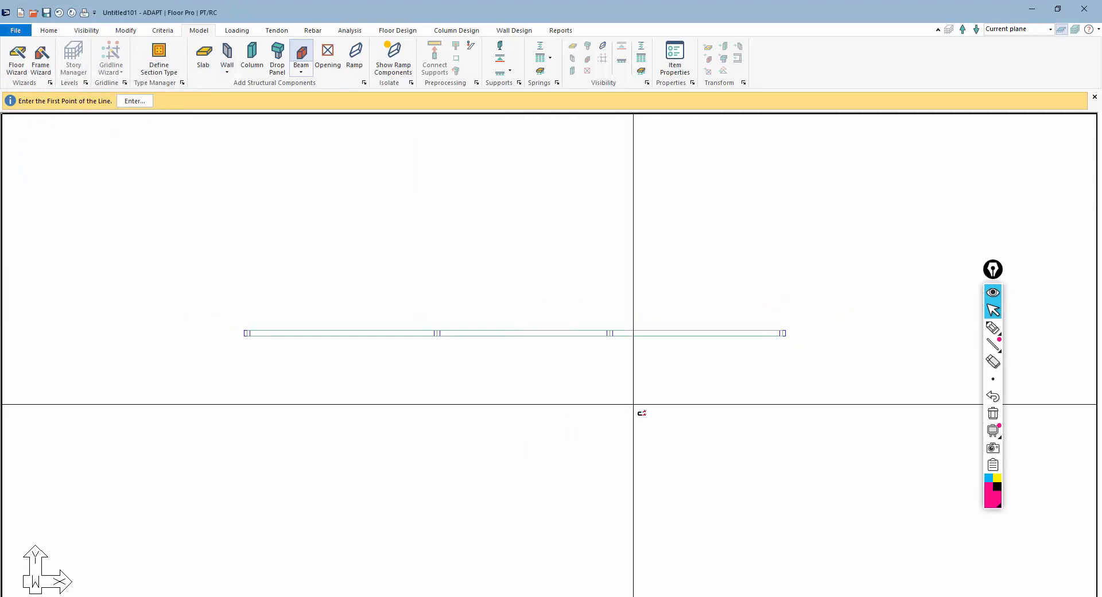
pyautogui.scroll(1, 632, 405)
pyautogui.press('Escape')
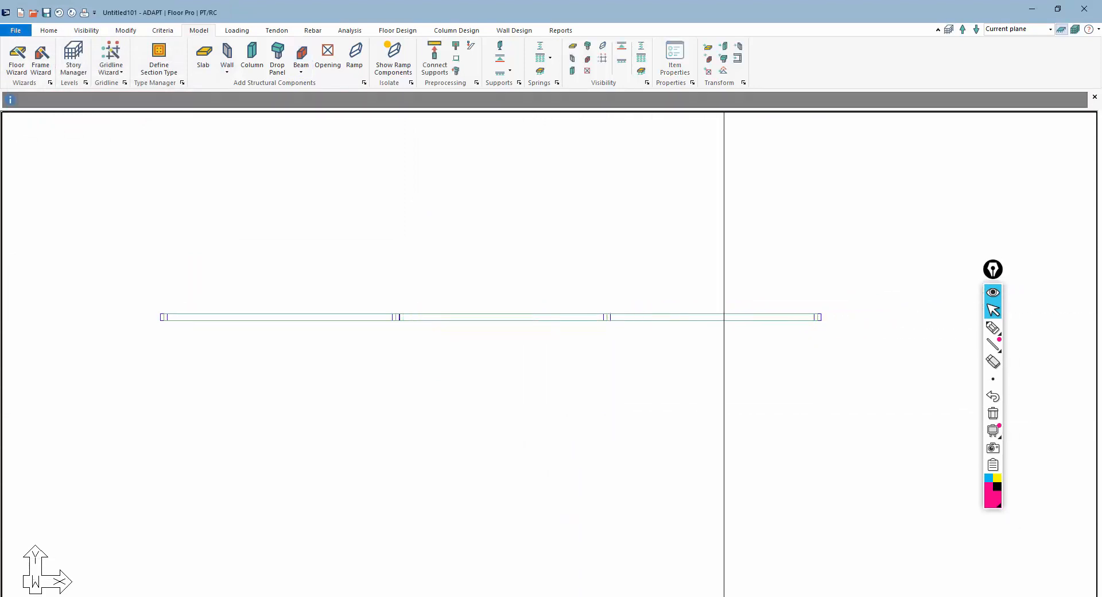
# In elevation, select all columns and beams and copy them vertically up one existing plane
pyautogui.click(718, 596)
pyautogui.scroll(-2, 507, 423)
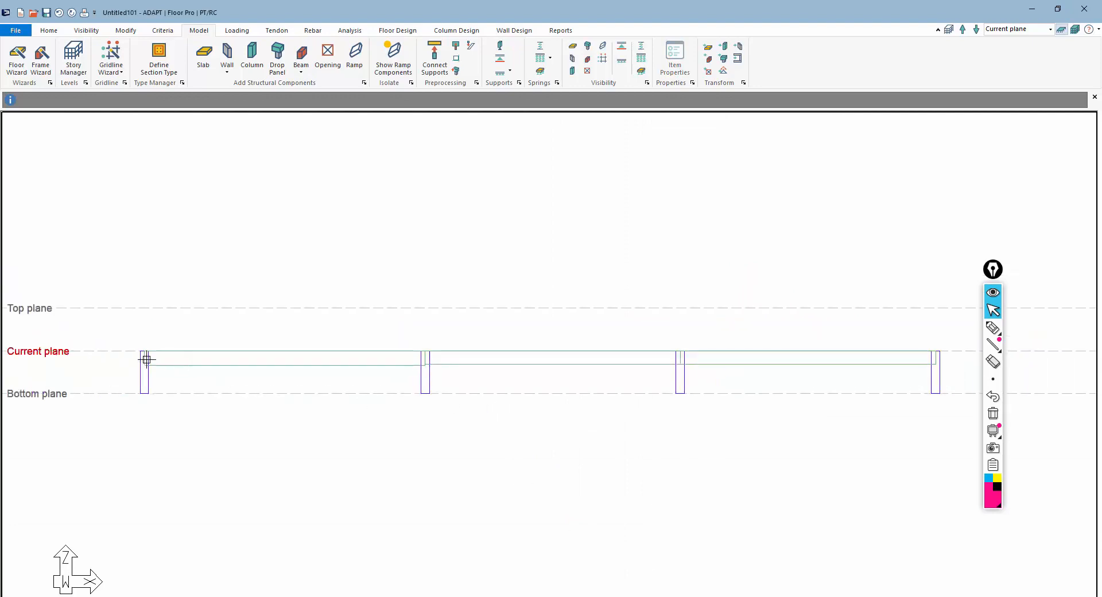
pyautogui.moveTo(942, 384); pyautogui.dragTo(117, 380)
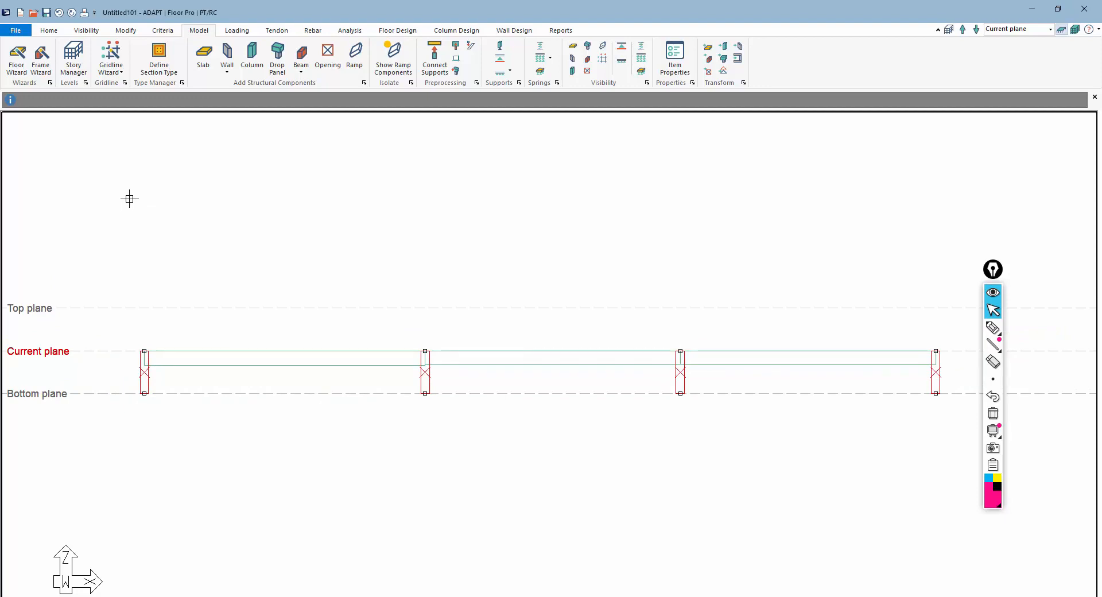
pyautogui.click(125, 33)
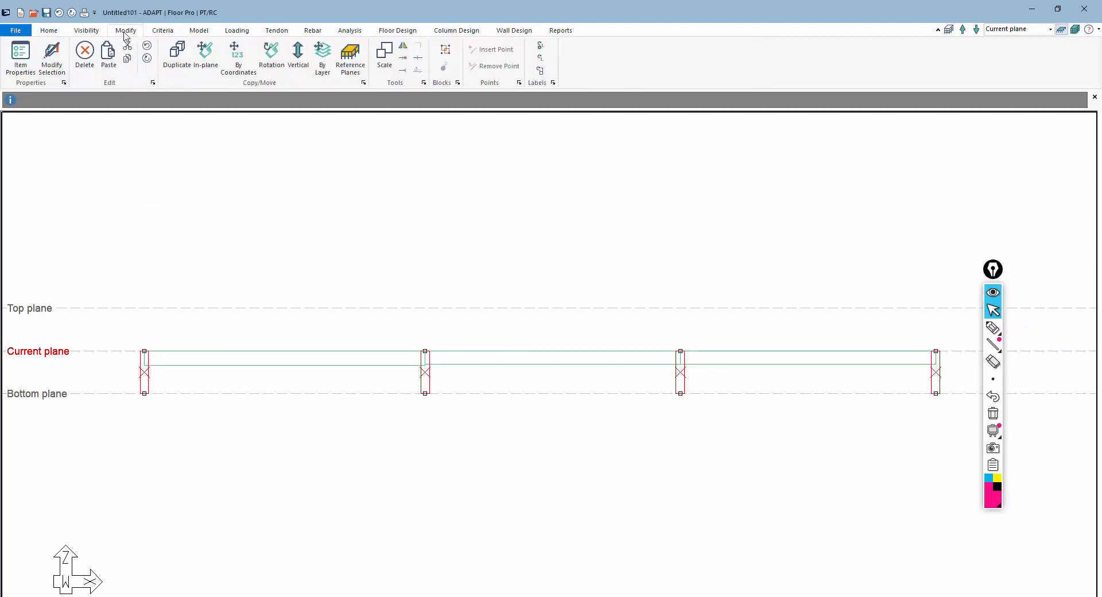
pyautogui.click(294, 58)
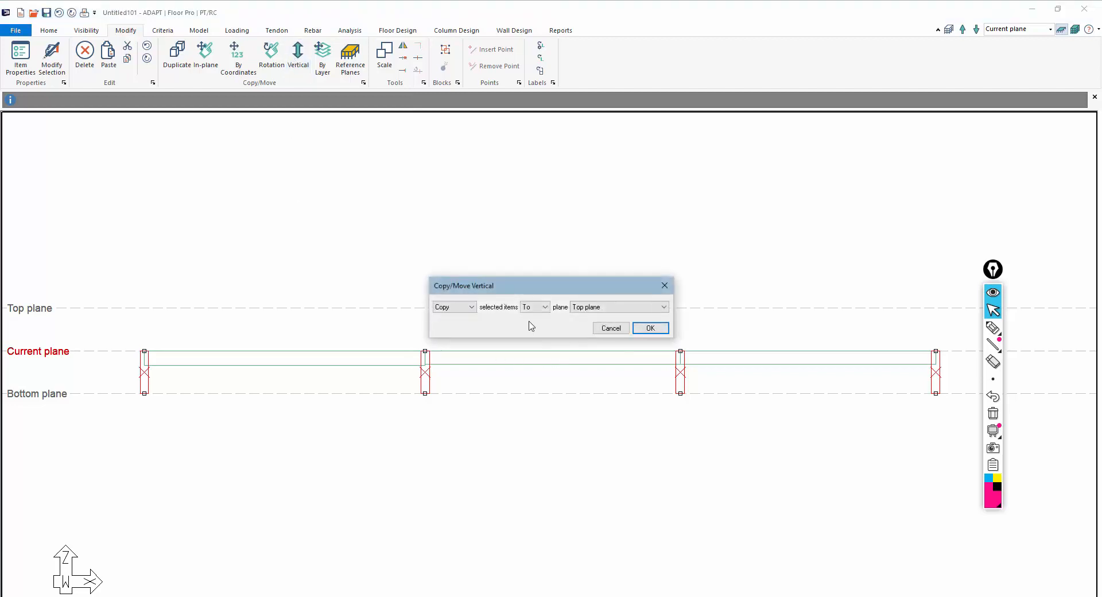
pyautogui.click(535, 307)
pyautogui.click(535, 327)
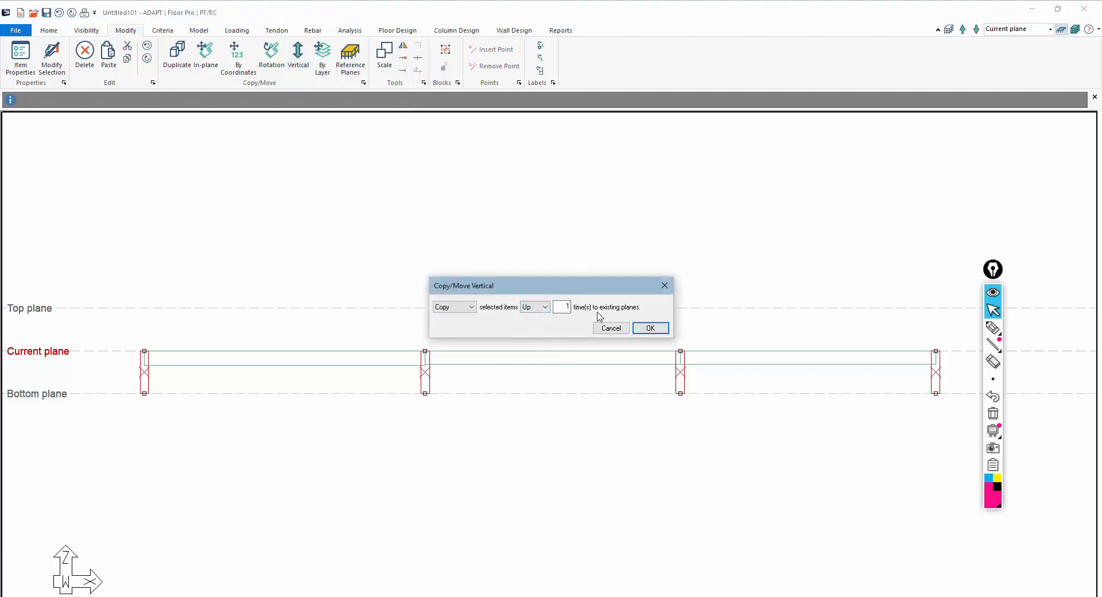
pyautogui.click(650, 328)
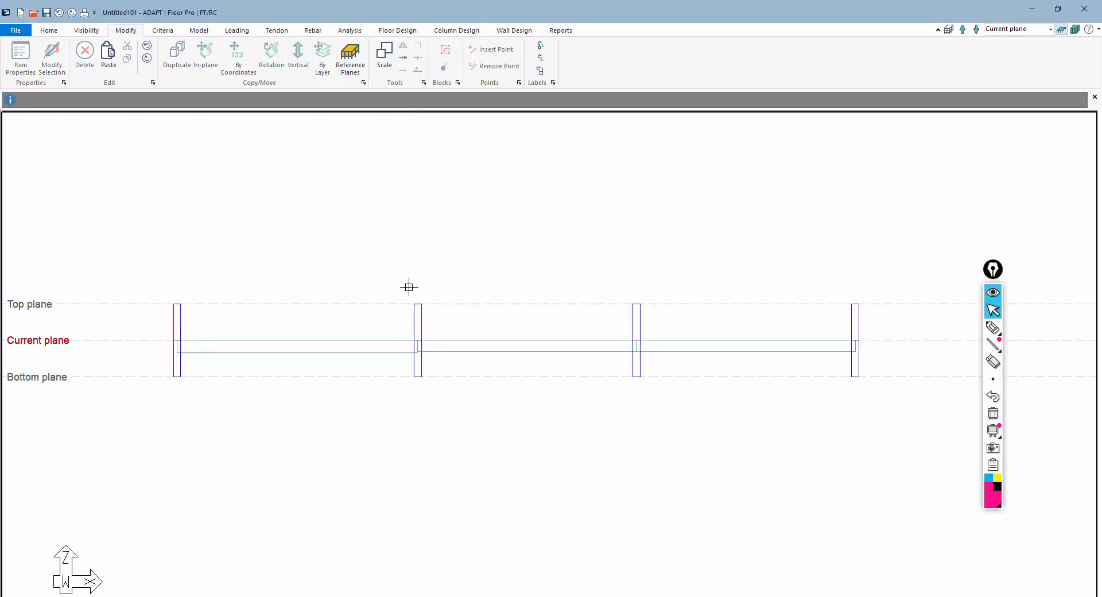
pyautogui.click(993, 322)
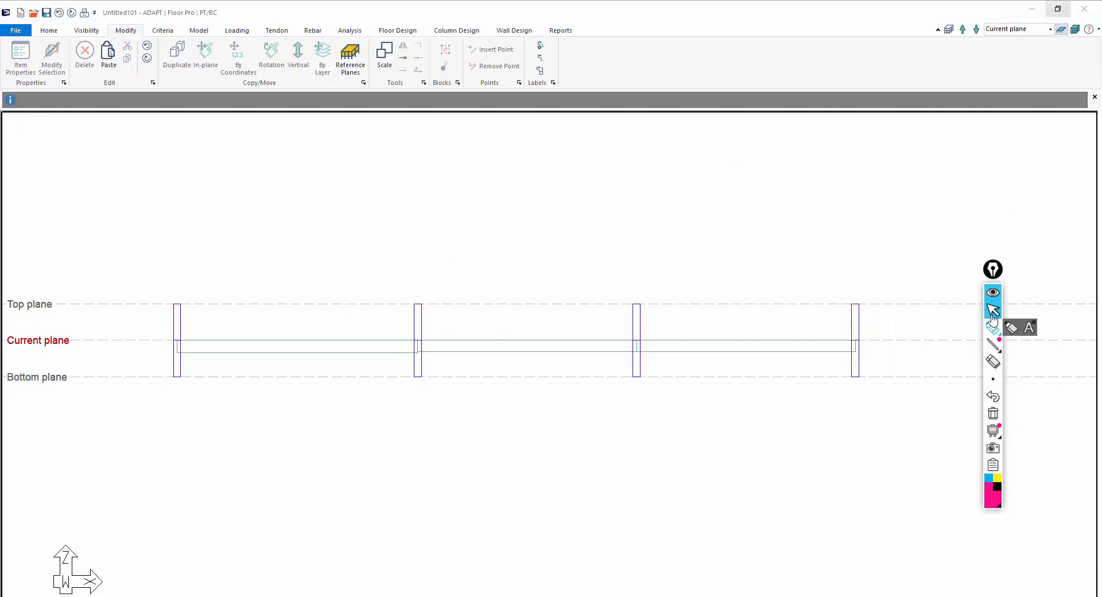
pyautogui.moveTo(1059, 43)
pyautogui.mouseDown()
pyautogui.moveTo(1077, 41)
pyautogui.moveTo(1075, 22)
pyautogui.moveTo(1048, 29)
pyautogui.moveTo(1056, 52)
pyautogui.moveTo(694, 239)
pyautogui.mouseUp()
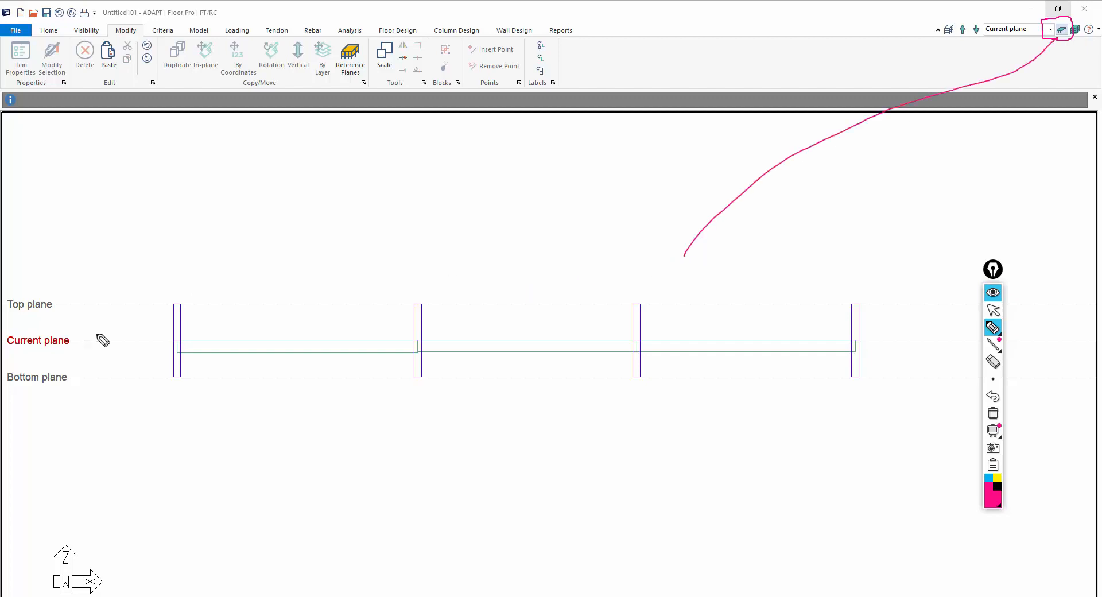
pyautogui.moveTo(8, 348); pyautogui.dragTo(91, 344)
pyautogui.click(993, 310)
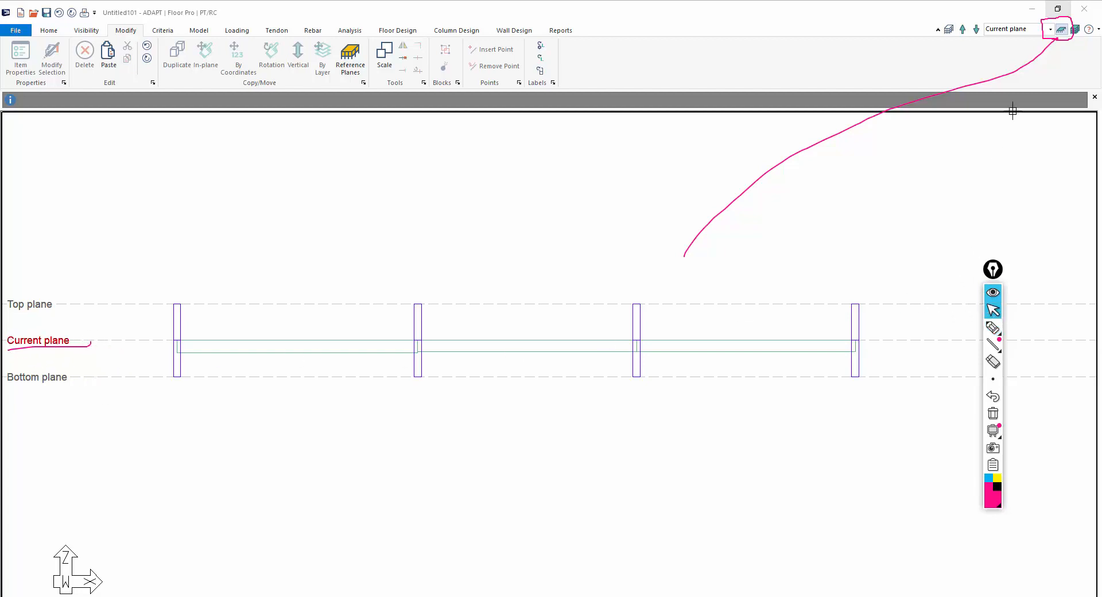
# Set the support condition at far ends of walls and columns to Multi-Level in the analysis/design options
pyautogui.click(1062, 29)
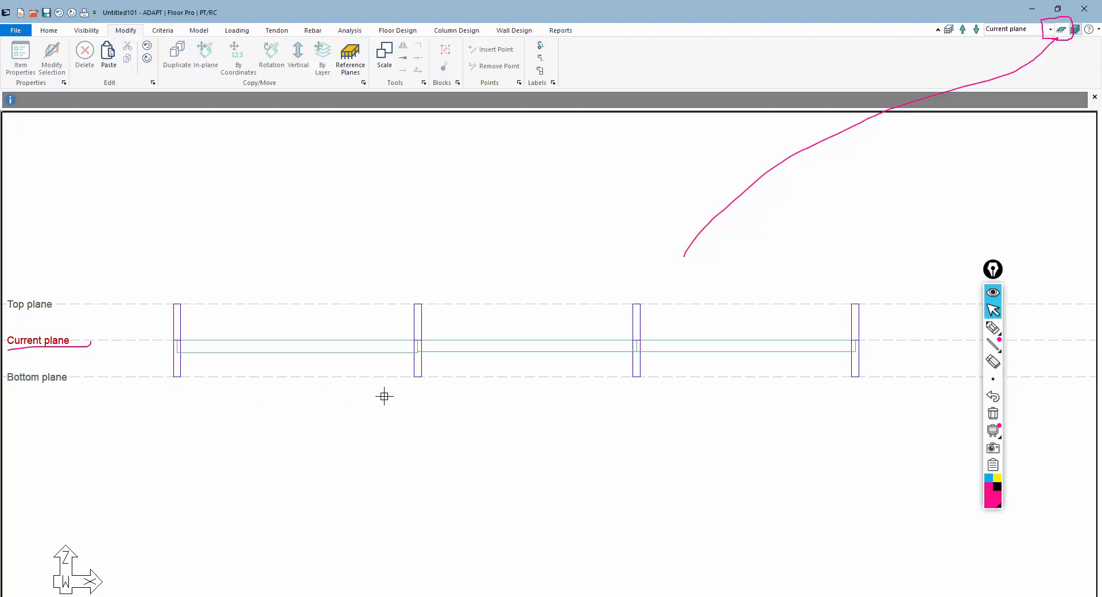
pyautogui.click(162, 30)
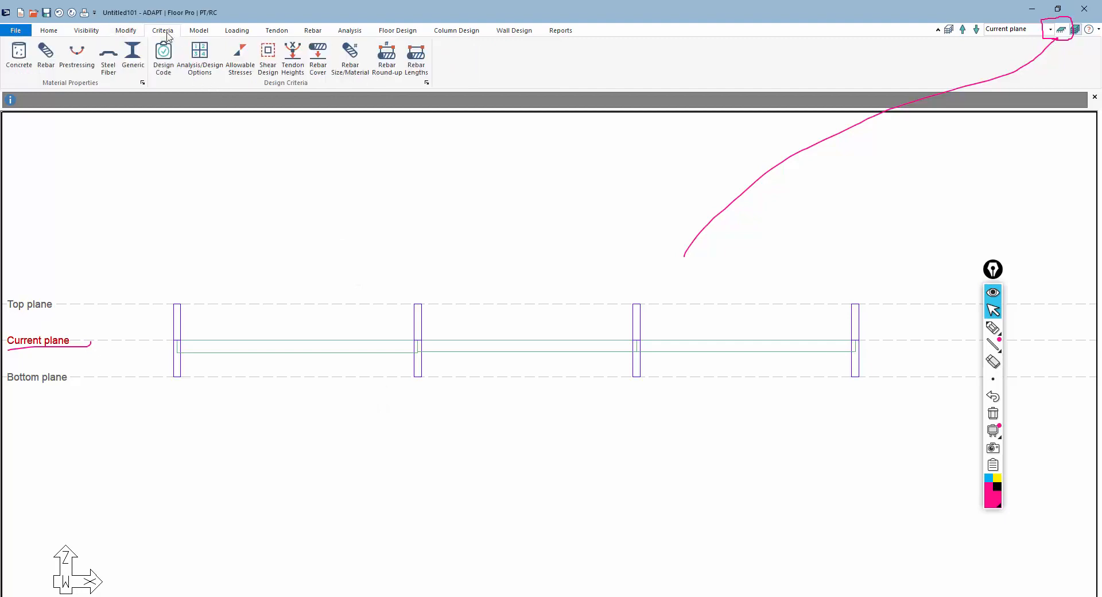
pyautogui.click(199, 55)
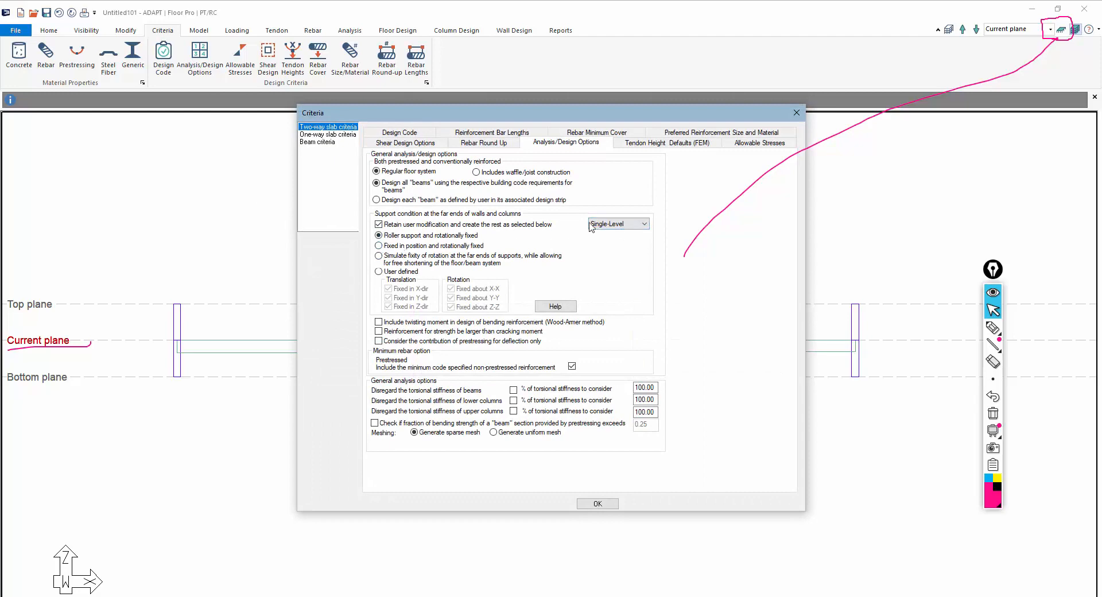
pyautogui.click(643, 225)
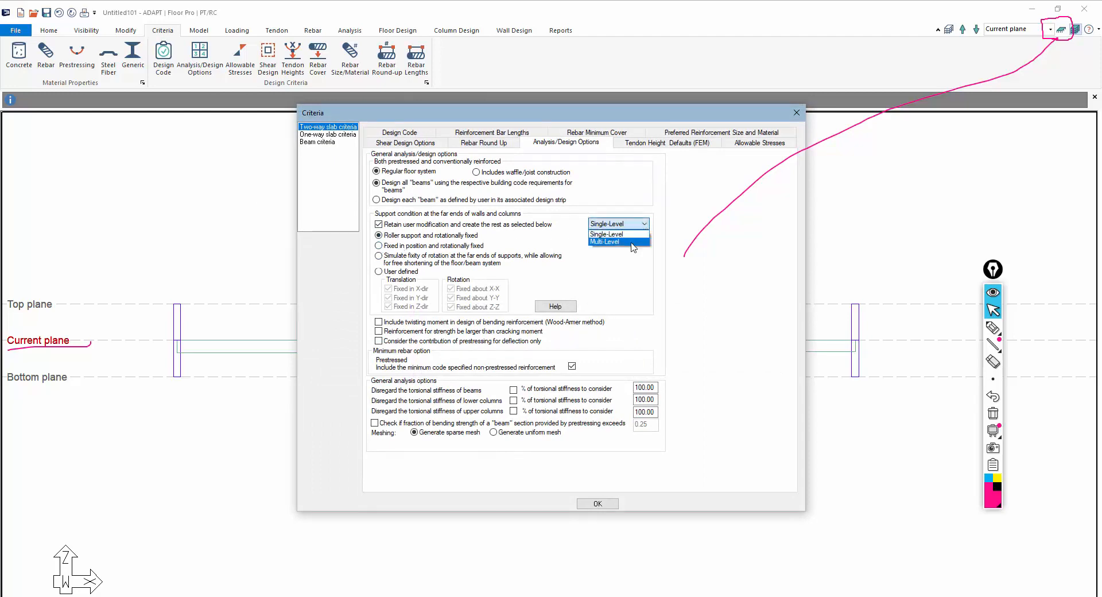
pyautogui.click(635, 242)
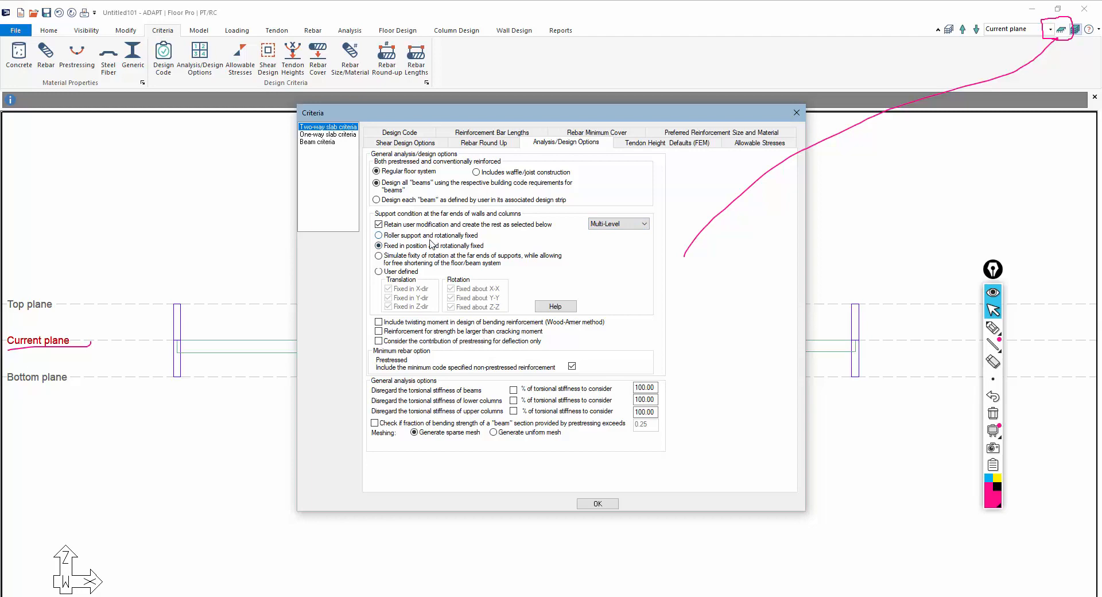
pyautogui.click(594, 503)
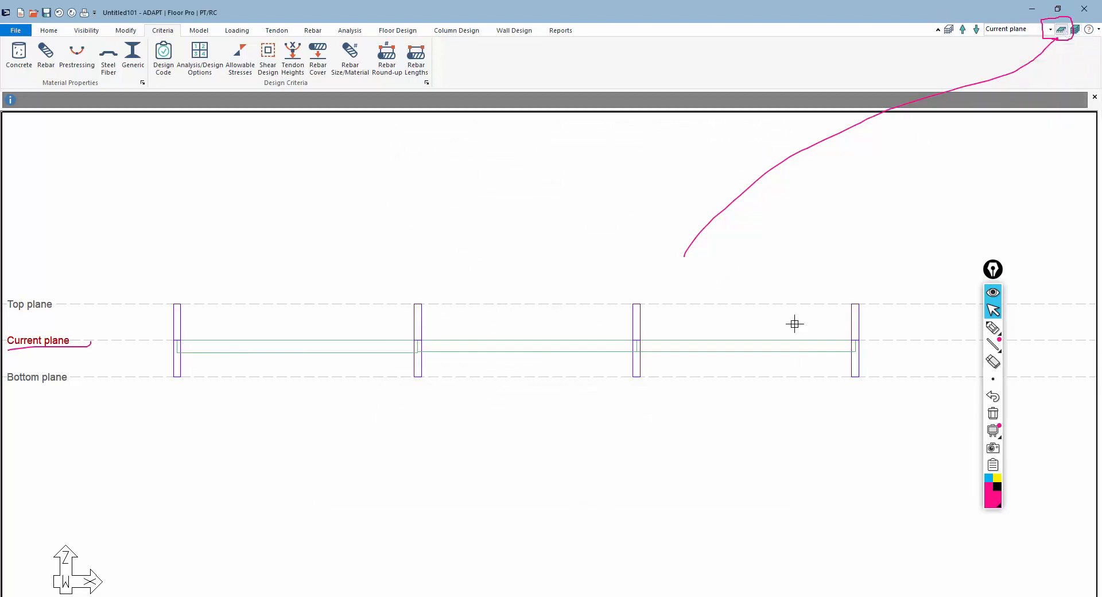
# Open the middle beam's properties and enter a vertical offset in its location settings to raise it
pyautogui.click(994, 413)
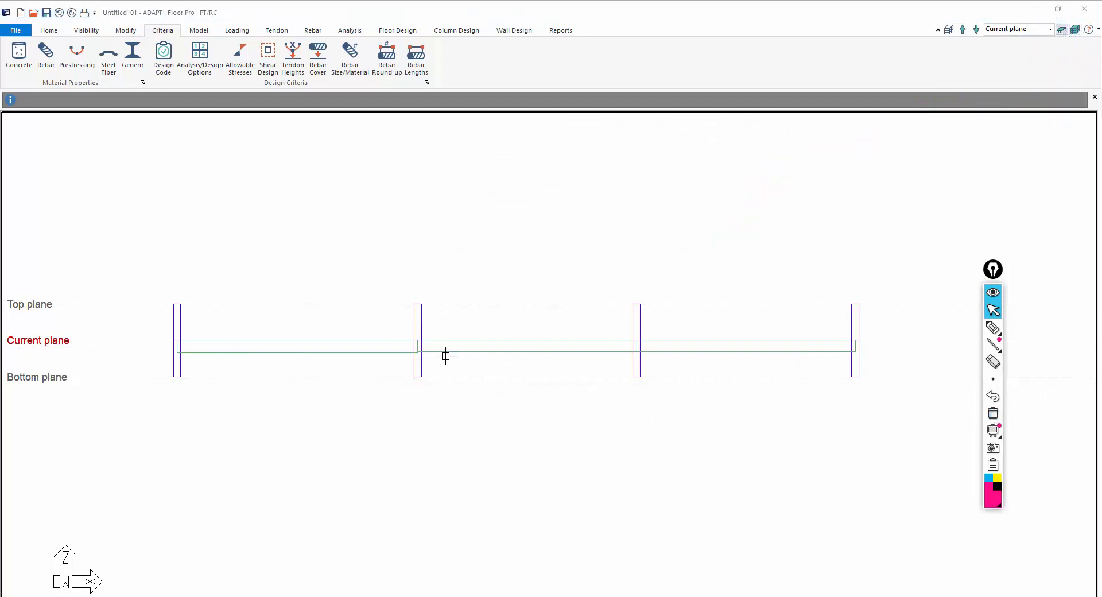
pyautogui.scroll(-1, 482, 370)
pyautogui.scroll(2, 543, 383)
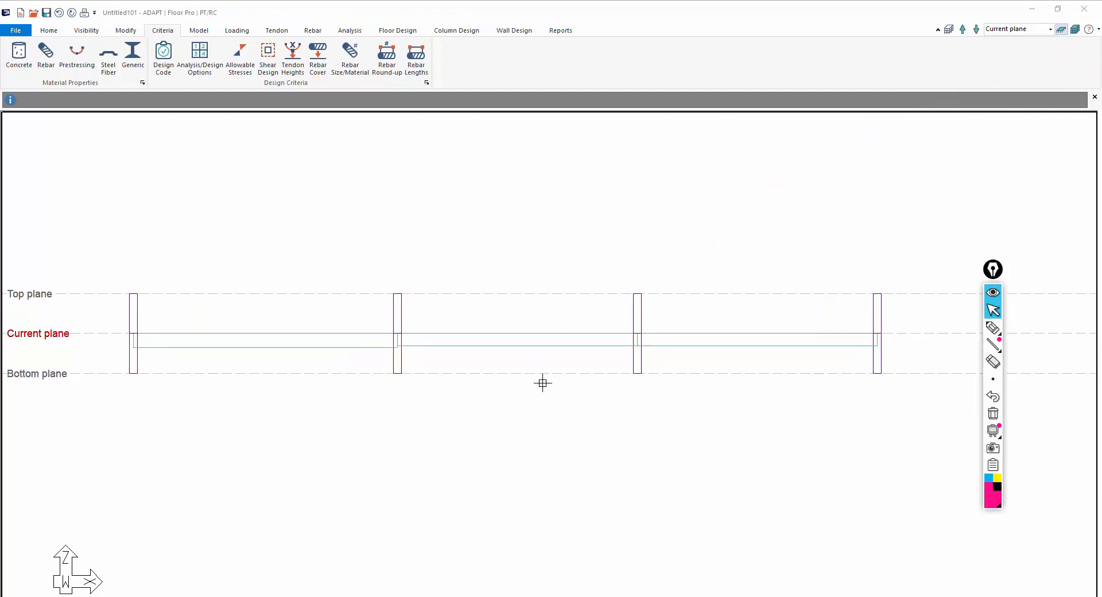
pyautogui.scroll(-1, 547, 382)
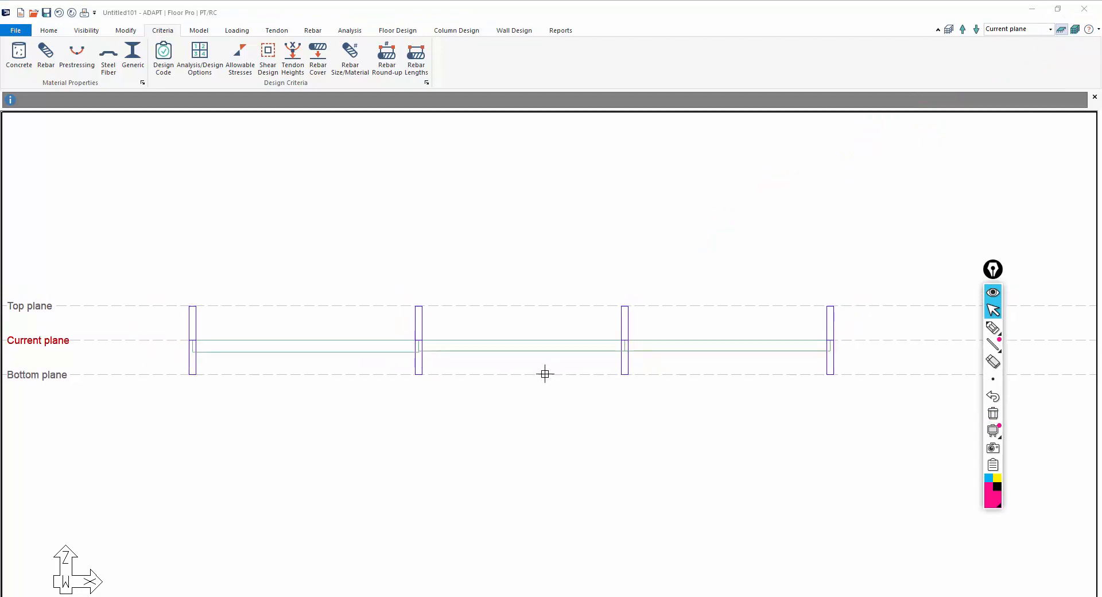
pyautogui.click(504, 350)
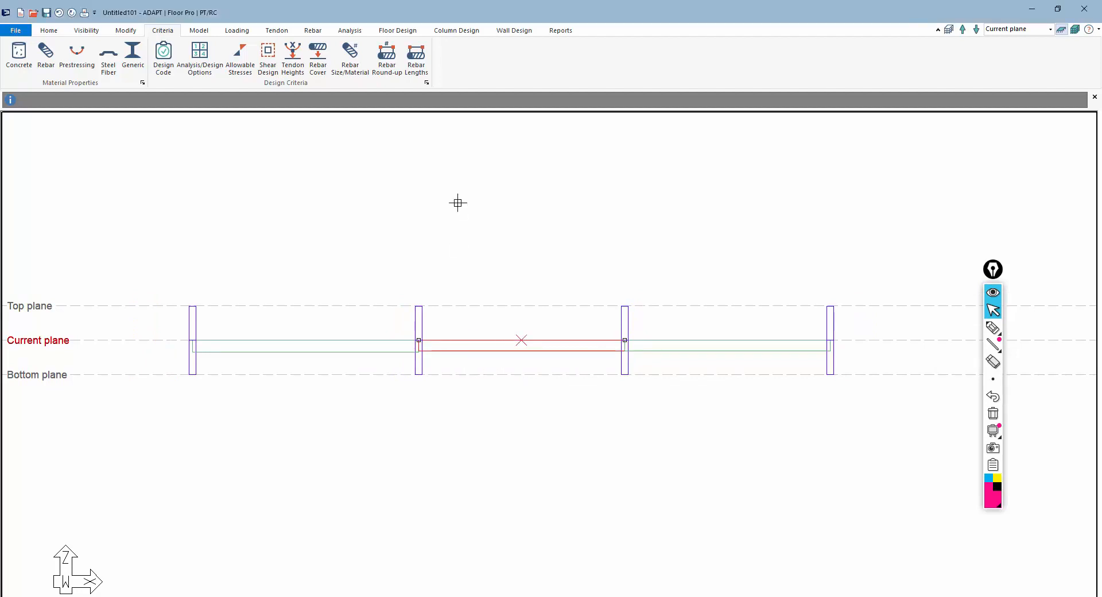
pyautogui.doubleClick(486, 351)
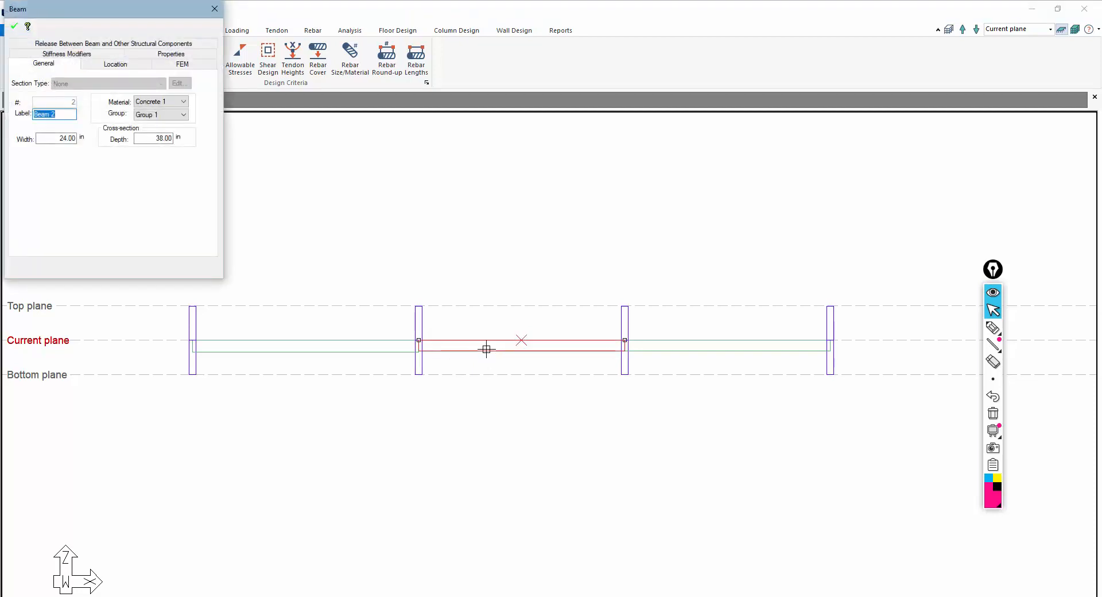
pyautogui.click(117, 65)
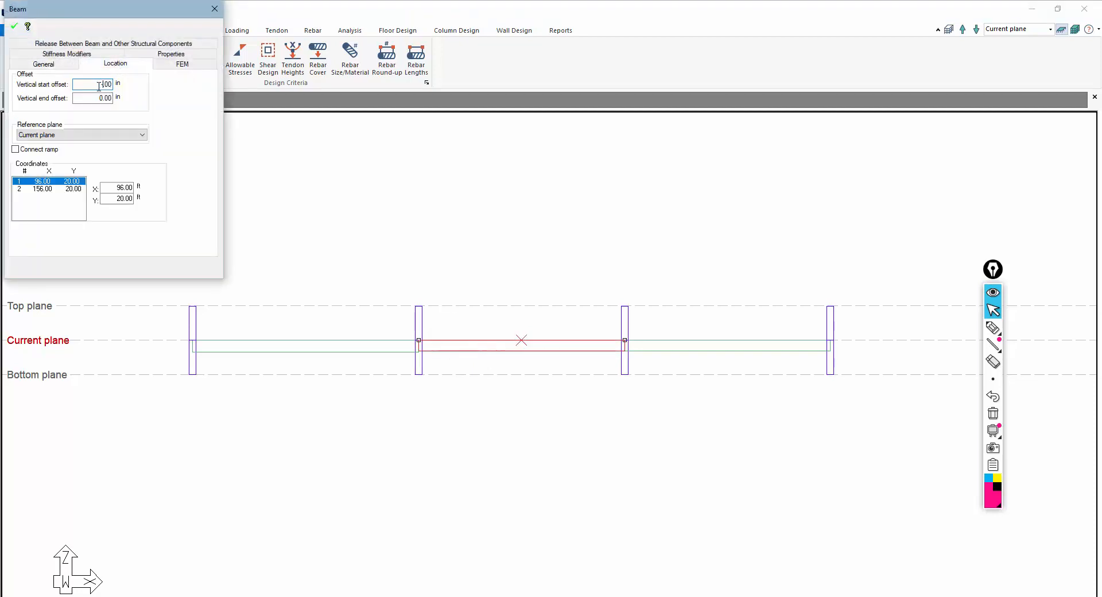
pyautogui.press('Tab')
pyautogui.click(14, 26)
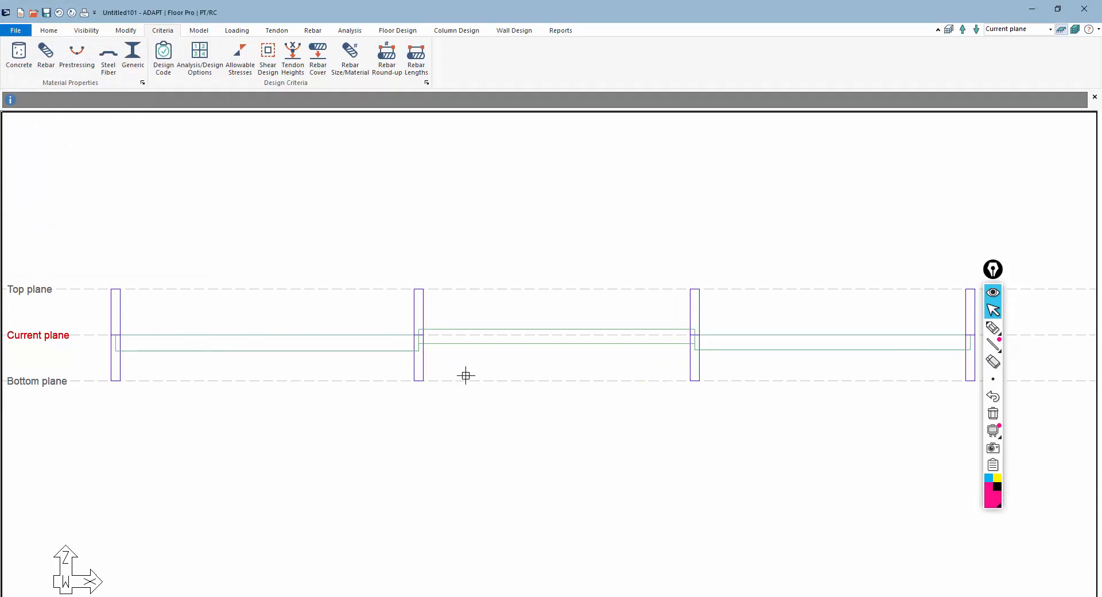
# Inspect the columns and beams in isometric, elevation and top views
pyautogui.scroll(-2, 640, 296)
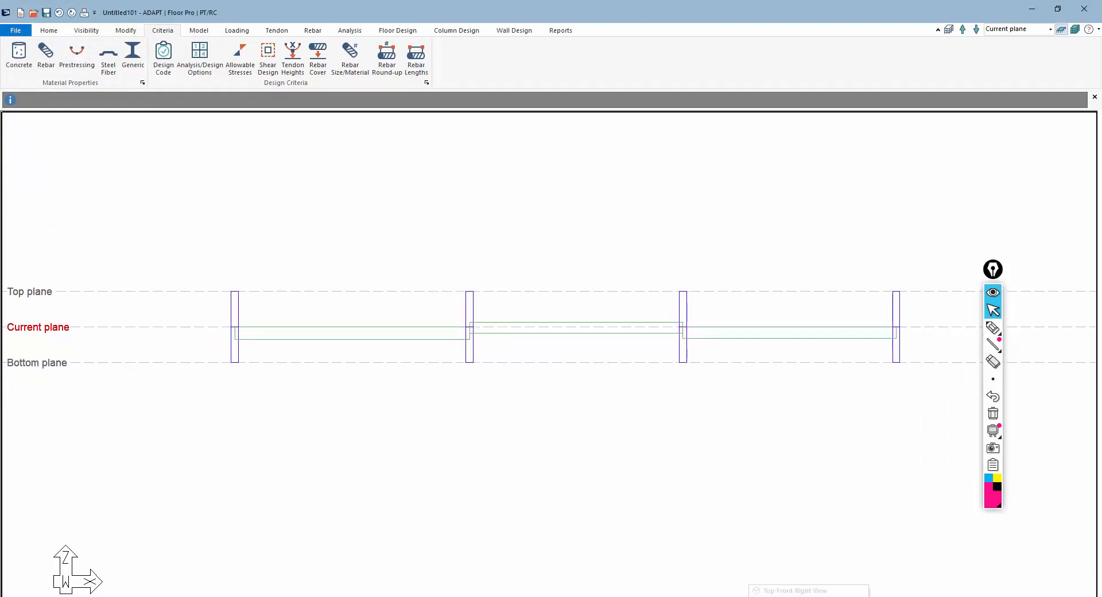
pyautogui.click(749, 596)
pyautogui.scroll(2, 423, 420)
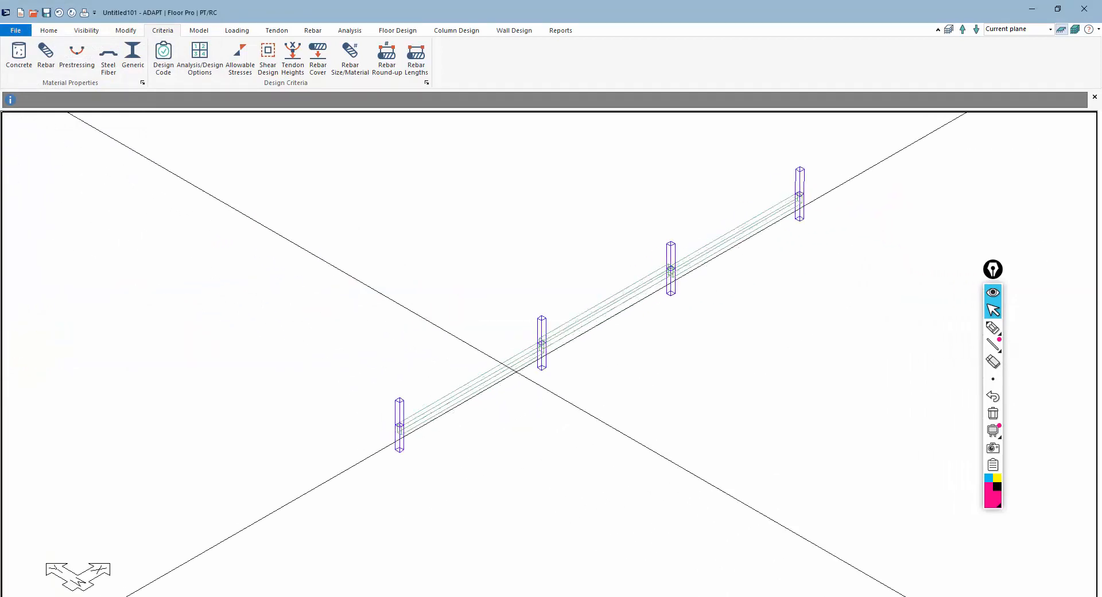
pyautogui.scroll(-3, 443, 492)
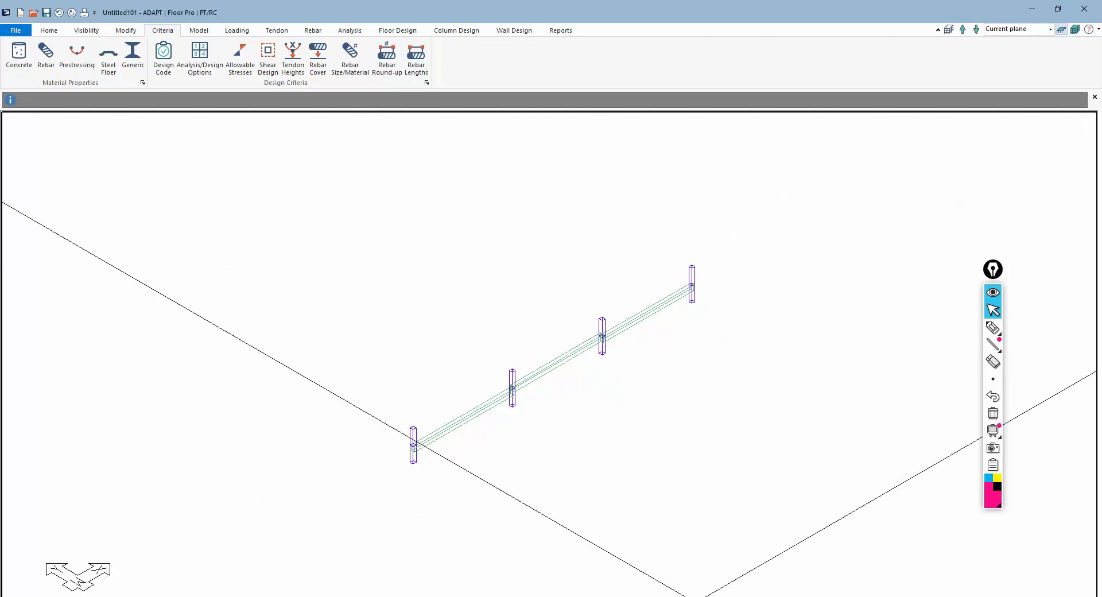
pyautogui.click(730, 596)
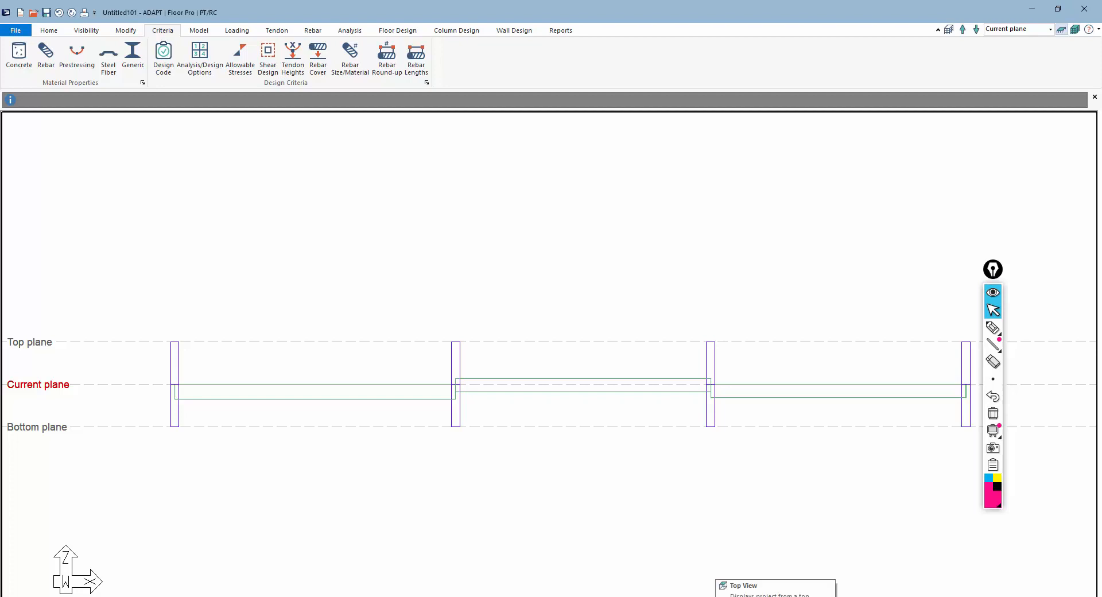
pyautogui.click(720, 596)
pyautogui.scroll(-1, 466, 387)
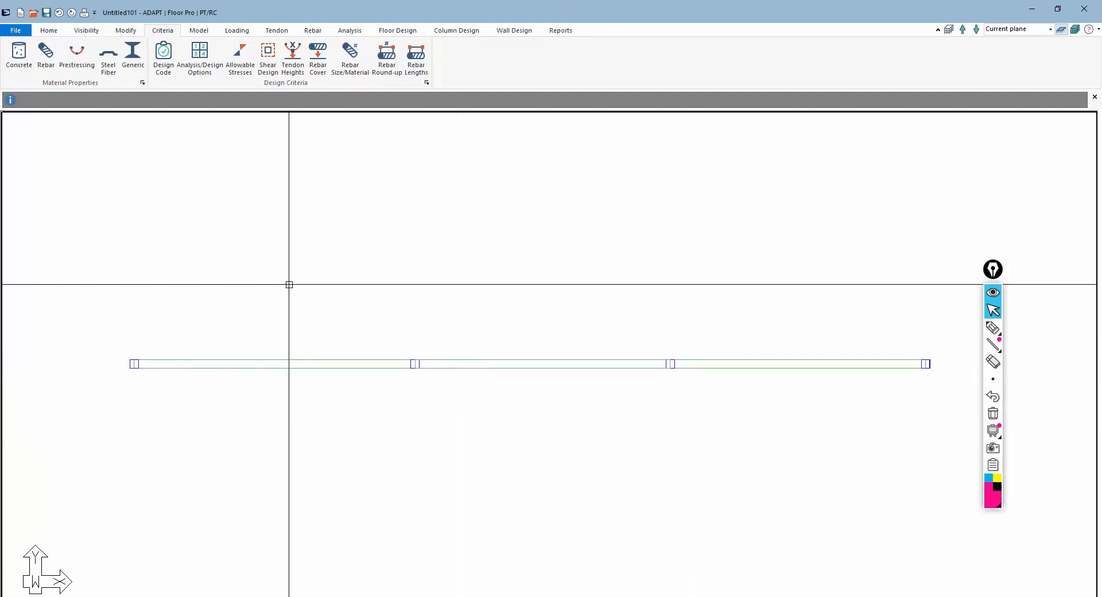
# Display the grid and set its X and Y spacing to 10 ft
pyautogui.click(665, 596)
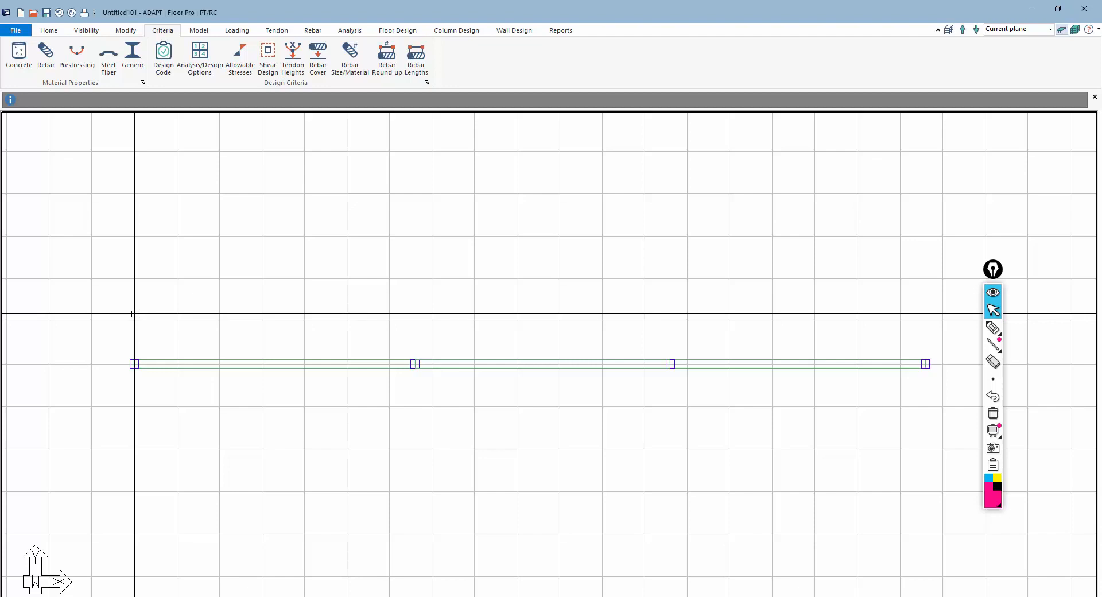
pyautogui.click(569, 594)
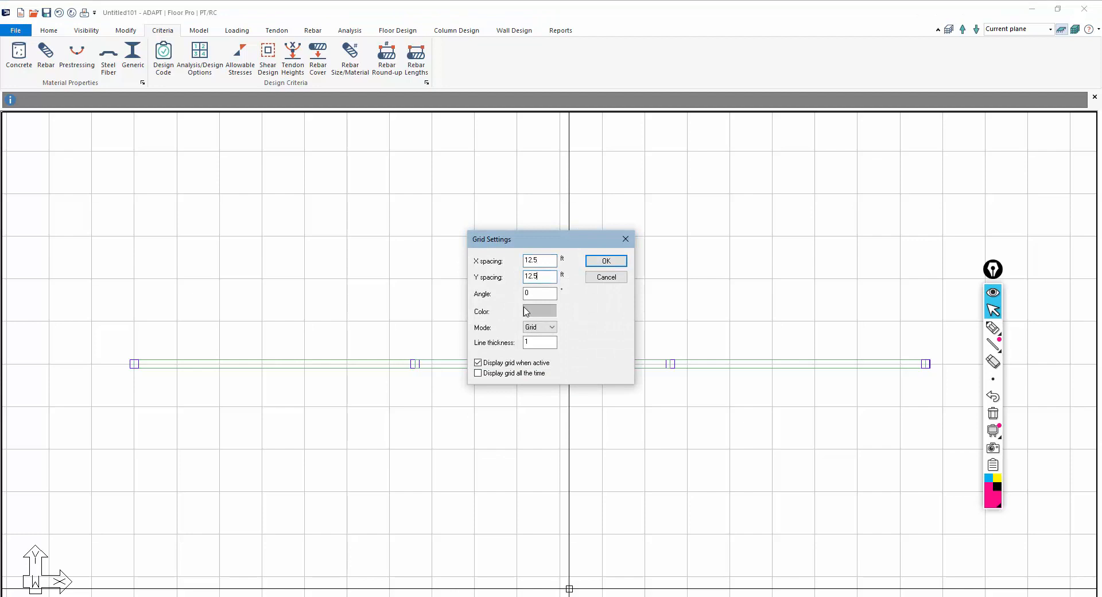
pyautogui.click(606, 260)
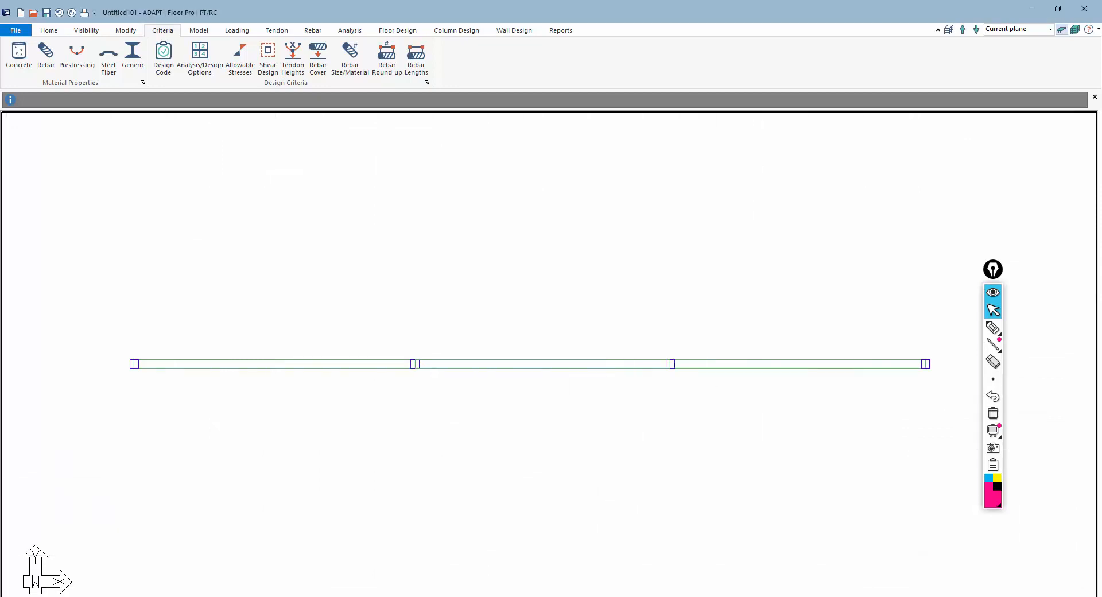
pyautogui.click(586, 596)
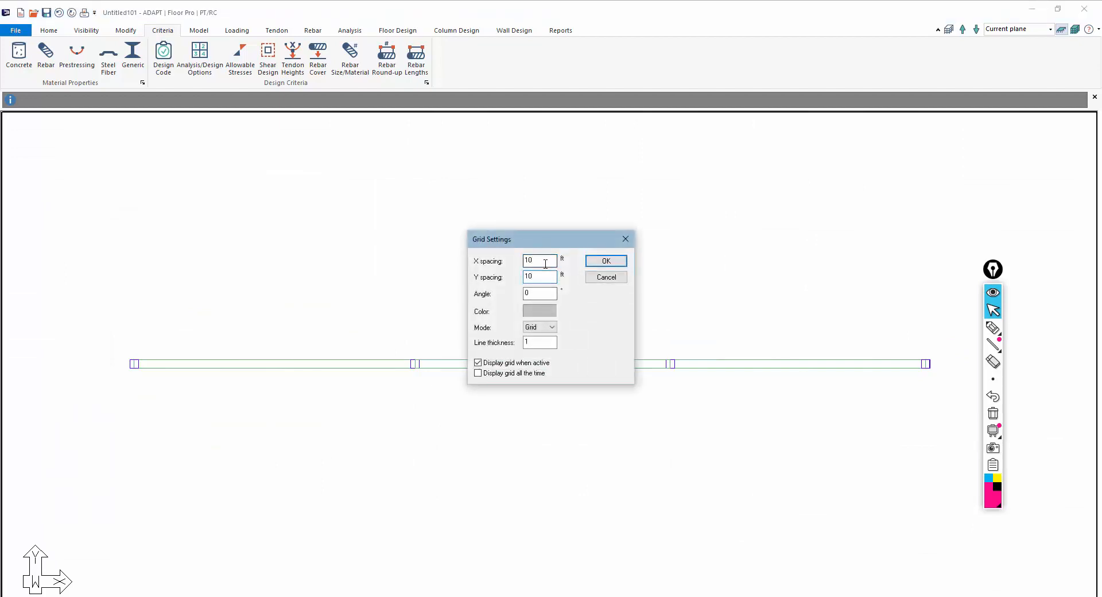
pyautogui.click(613, 263)
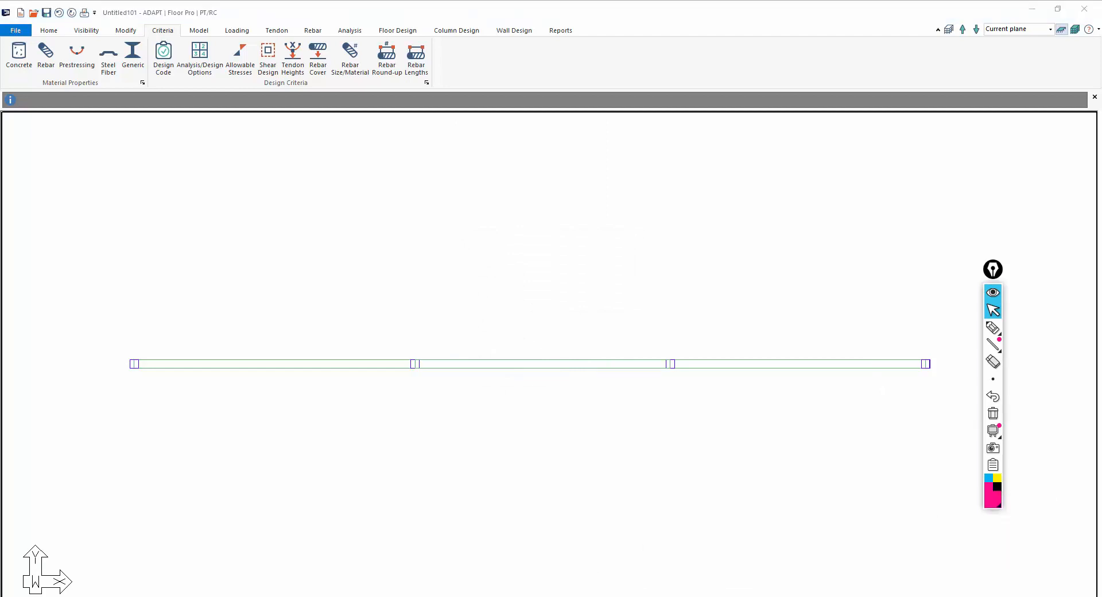
pyautogui.click(602, 595)
pyautogui.scroll(-2, 501, 422)
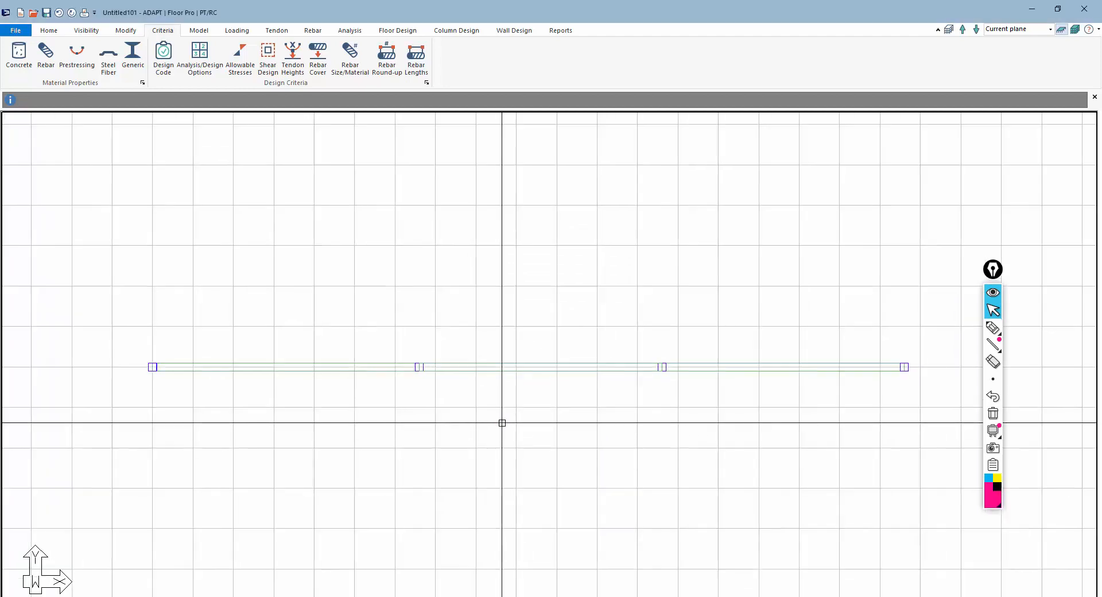
pyautogui.scroll(1, 170, 370)
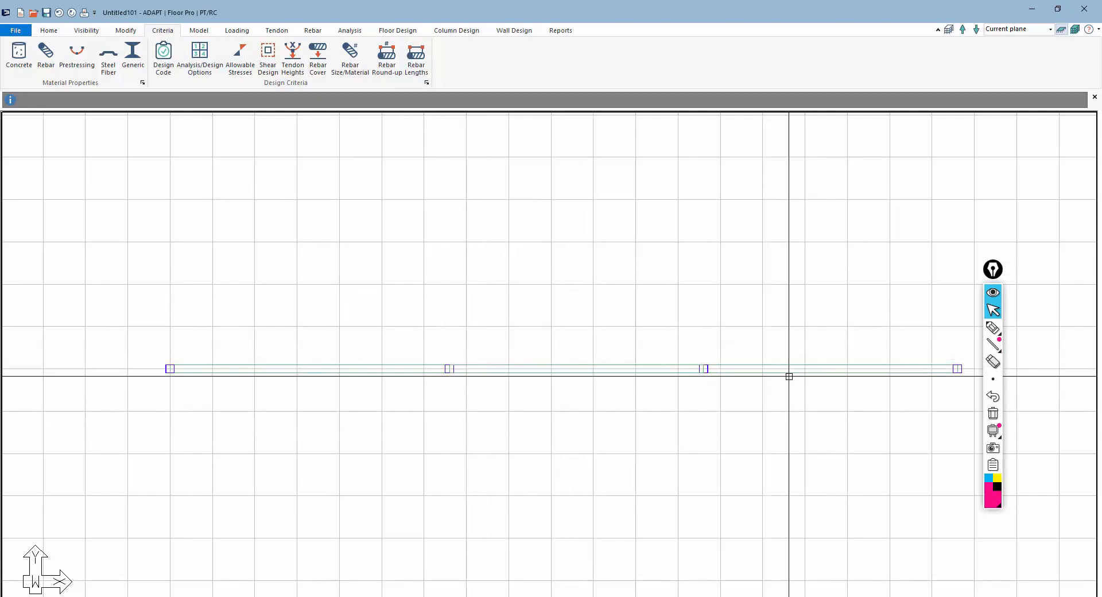
# Draw a rectangular slab about 70 ft by 20 ft over the first column span and close it
pyautogui.click(201, 31)
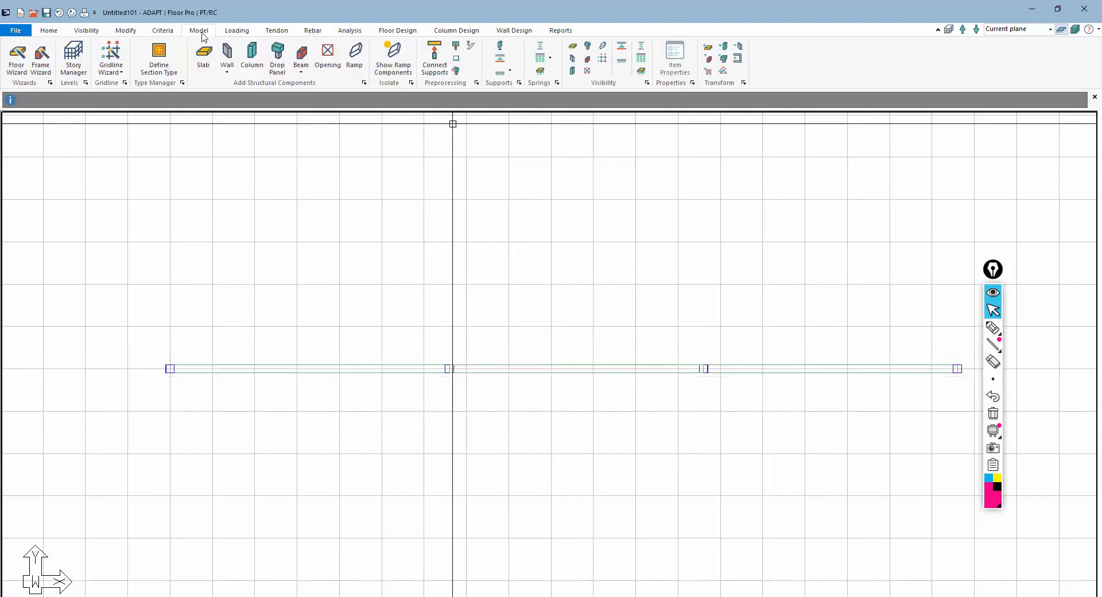
pyautogui.click(201, 56)
pyautogui.click(169, 328)
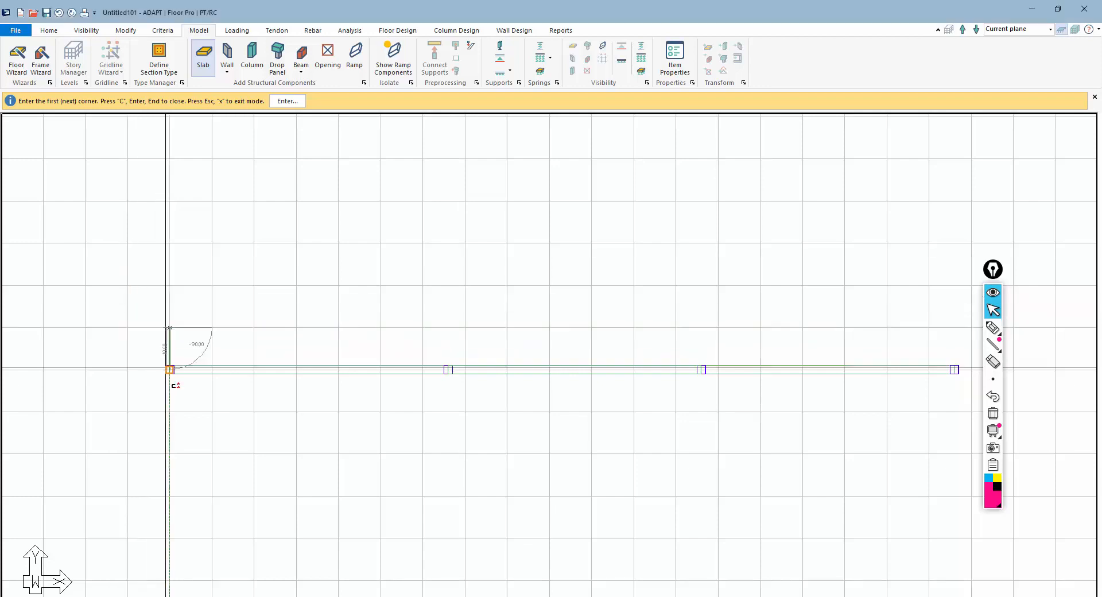
pyautogui.click(170, 411)
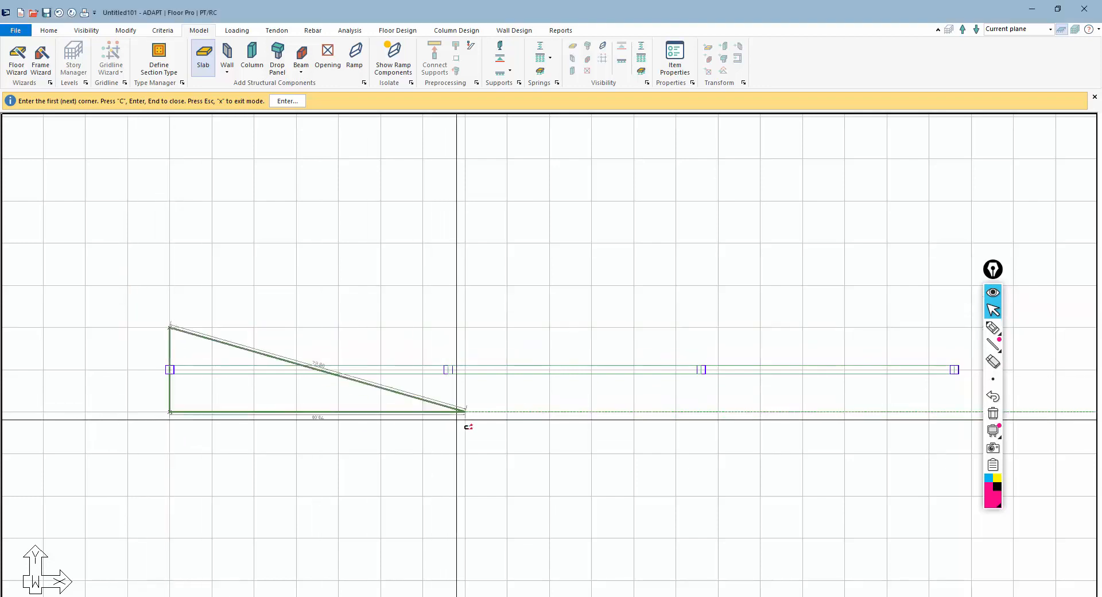
pyautogui.click(465, 412)
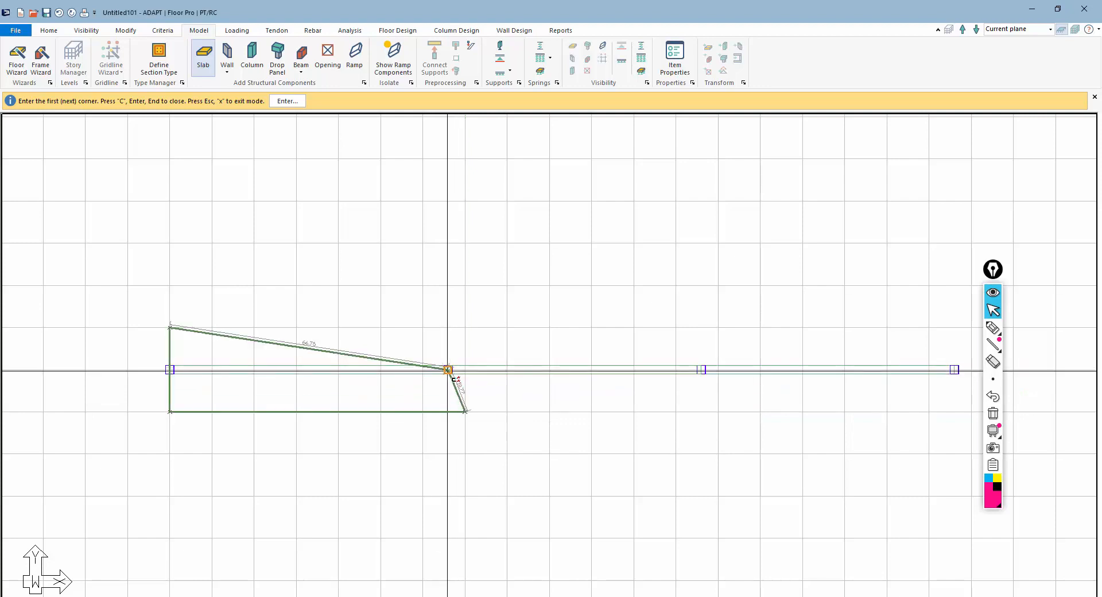
pyautogui.press('c')
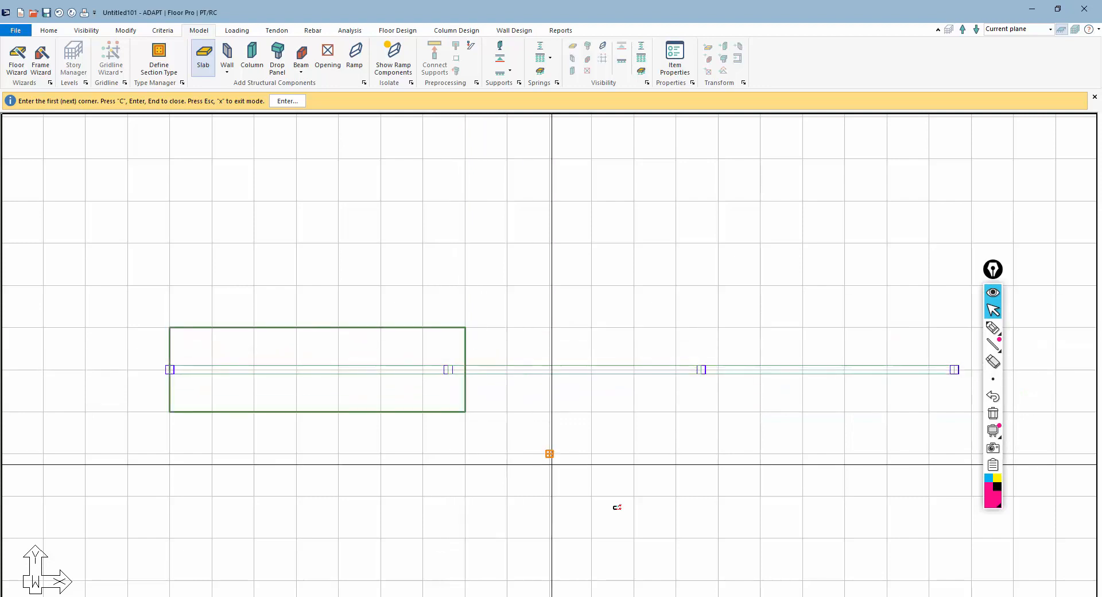
pyautogui.press('Escape')
# Draw a vertical line from the middle column down to the first slab's lower edge
pyautogui.click(659, 596)
pyautogui.scroll(-3, 517, 352)
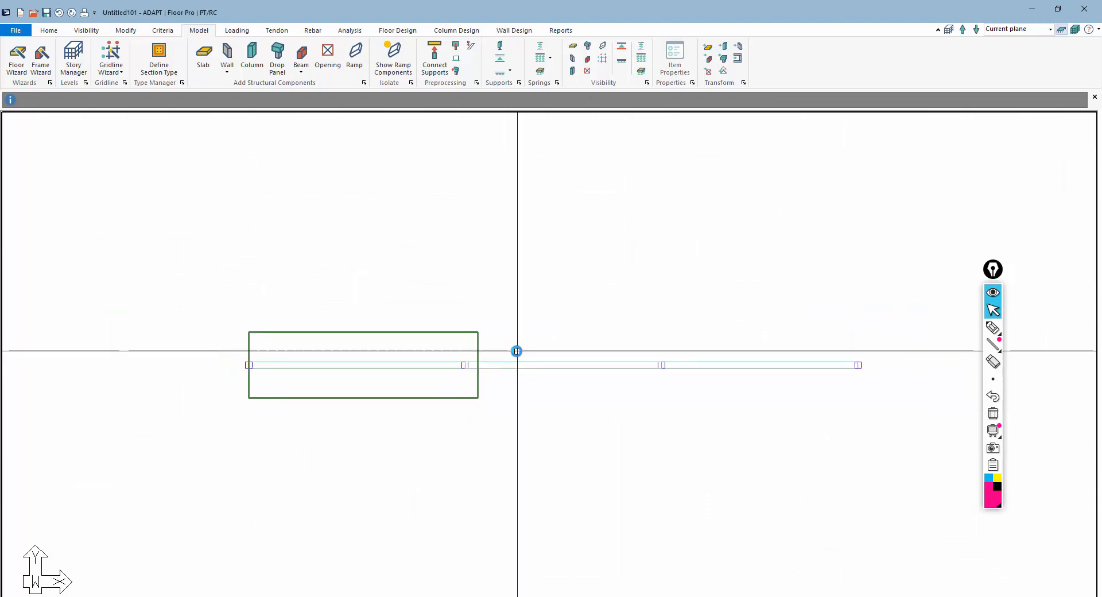
pyautogui.scroll(4, 514, 357)
pyautogui.scroll(-2, 235, 259)
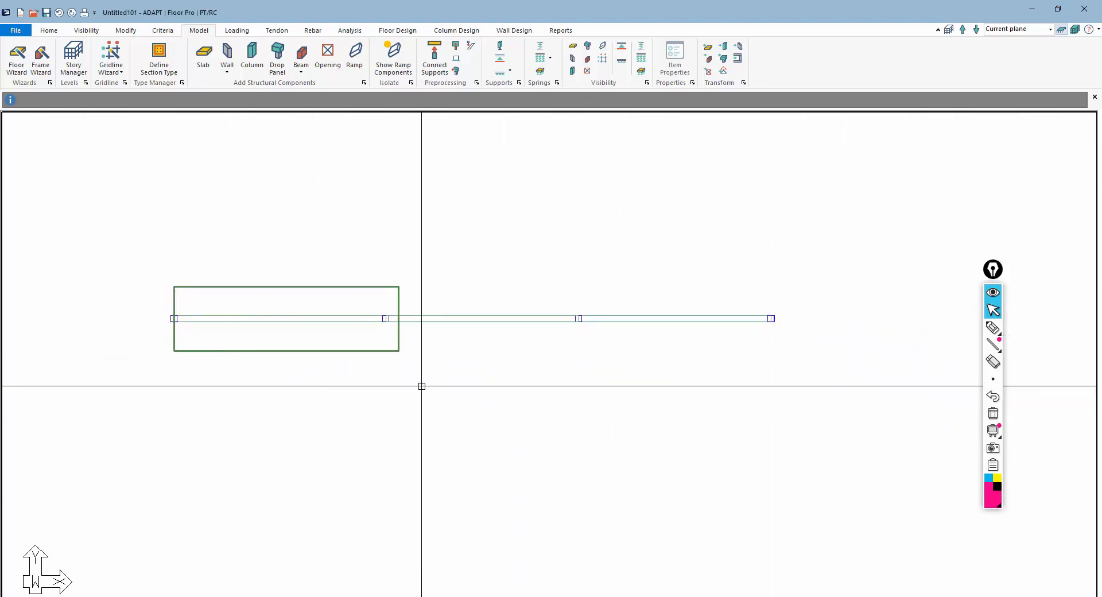
pyautogui.moveTo(419, 358); pyautogui.dragTo(477, 399, button='middle')
pyautogui.scroll(2, 541, 379)
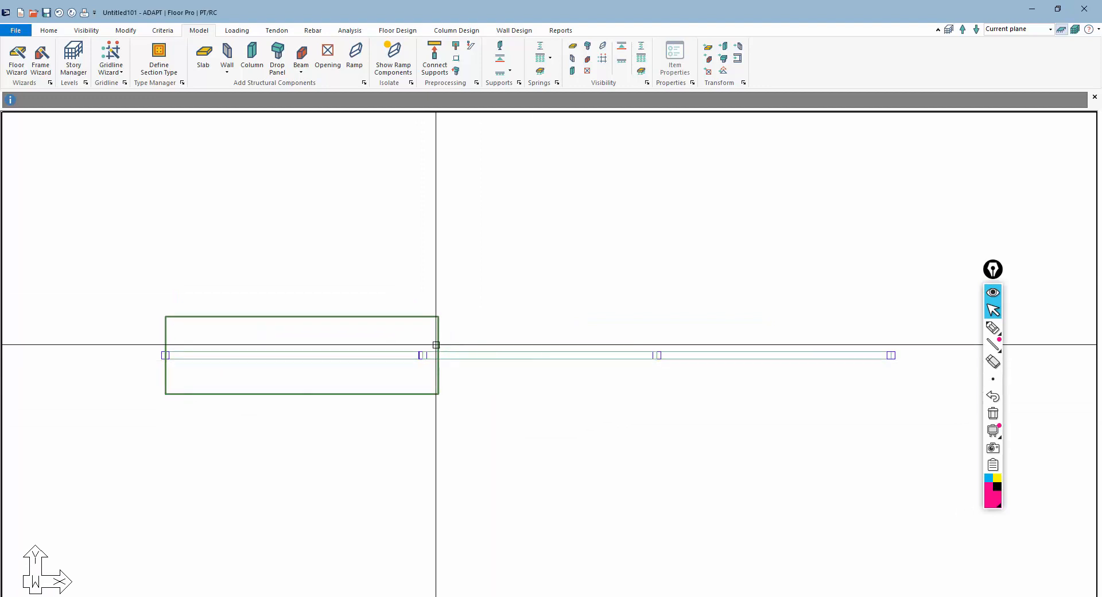
pyautogui.click(48, 31)
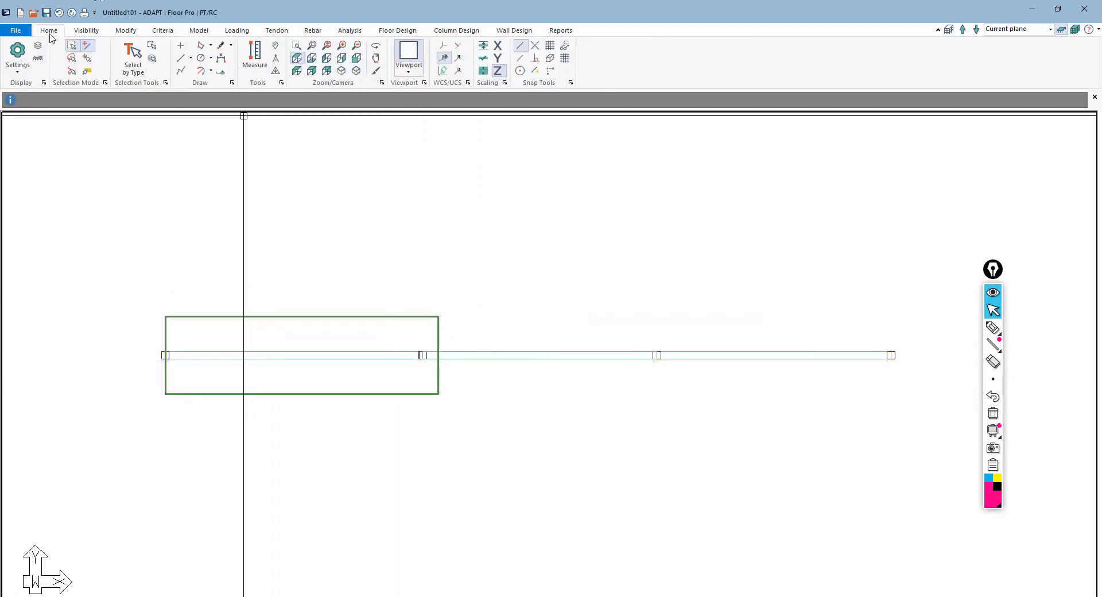
pyautogui.click(181, 60)
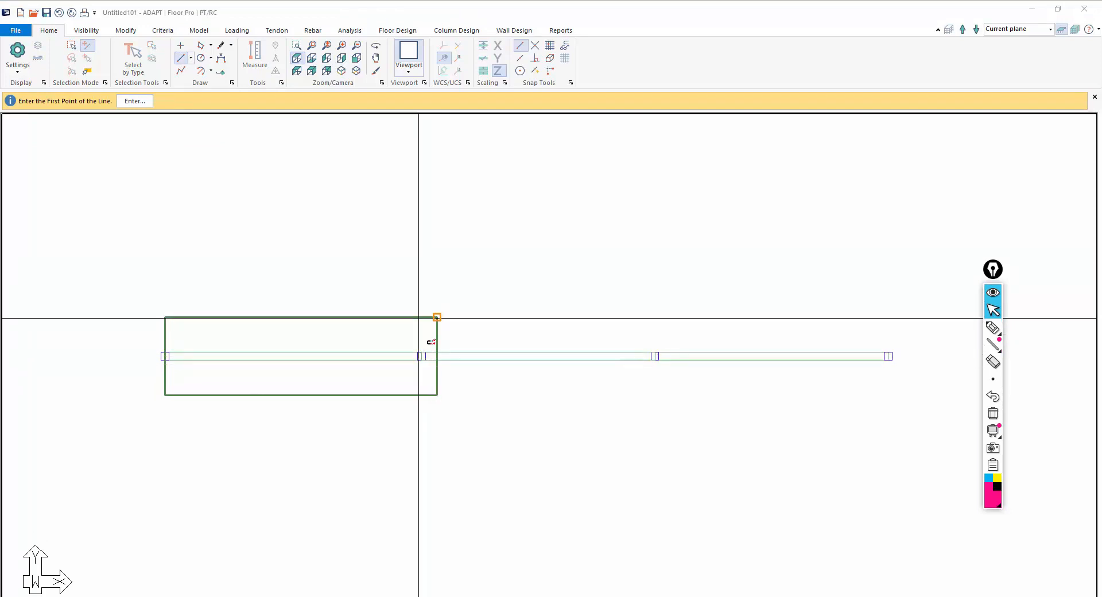
pyautogui.click(420, 358)
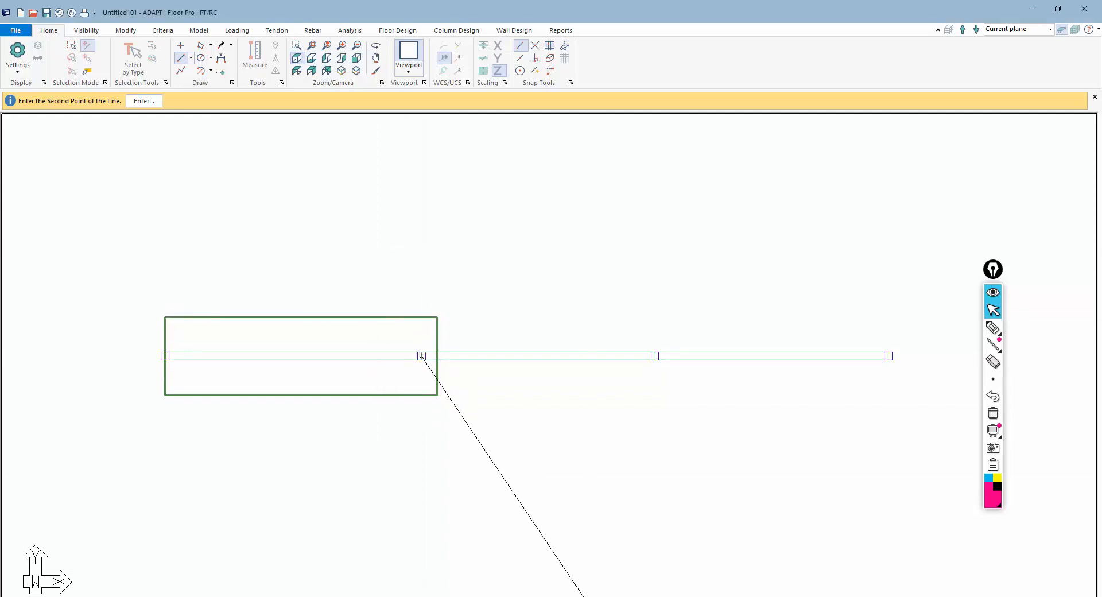
pyautogui.click(422, 394)
pyautogui.press('Escape')
# Move the first slab's two right corners back onto the middle column line
pyautogui.click(438, 332)
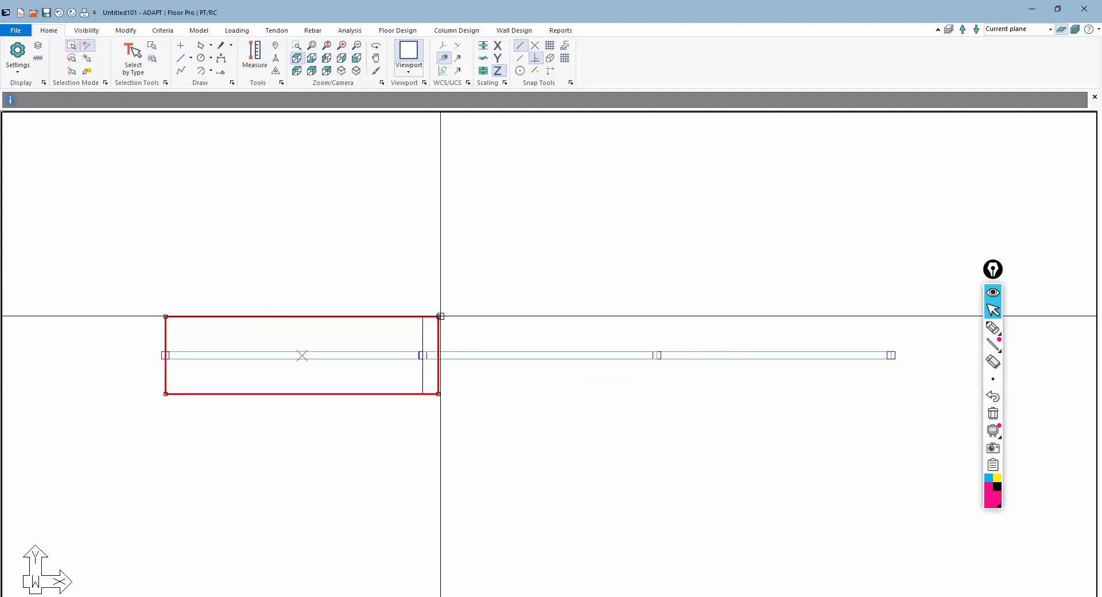
pyautogui.click(439, 316)
pyautogui.click(425, 316)
pyautogui.click(440, 394)
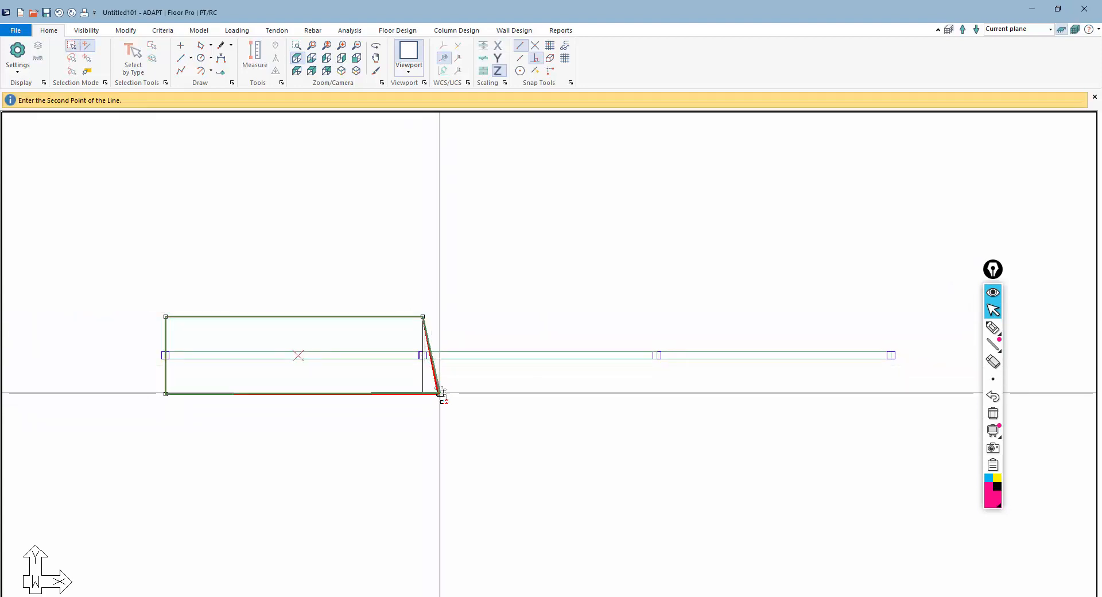
pyautogui.click(425, 393)
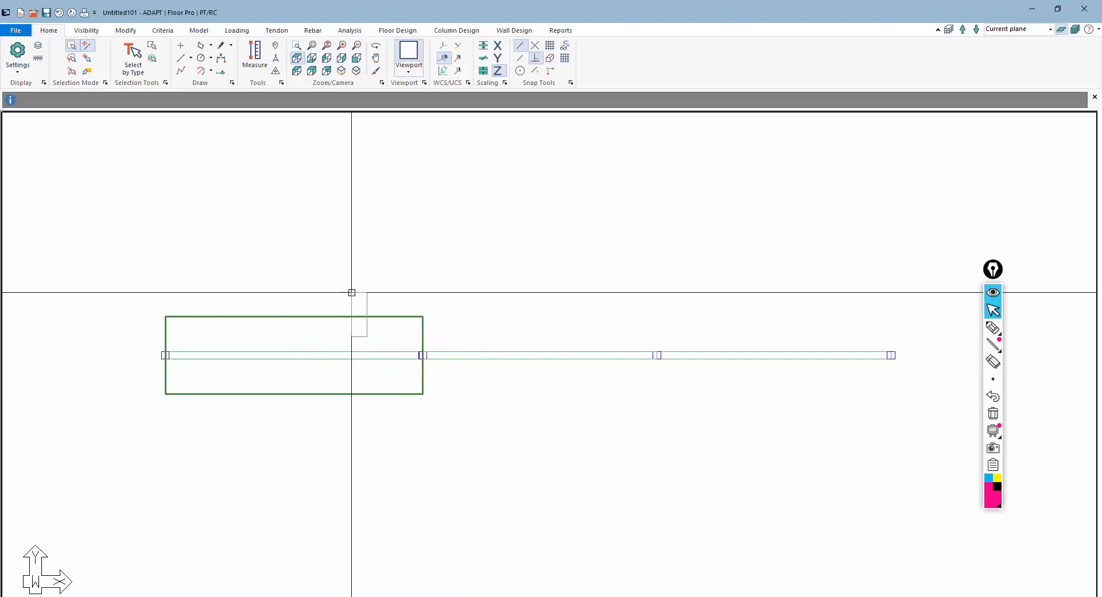
# Paste a copy of the slab, placing it at the first slab's upper right corner
pyautogui.hotkey('ctrl', 'v')
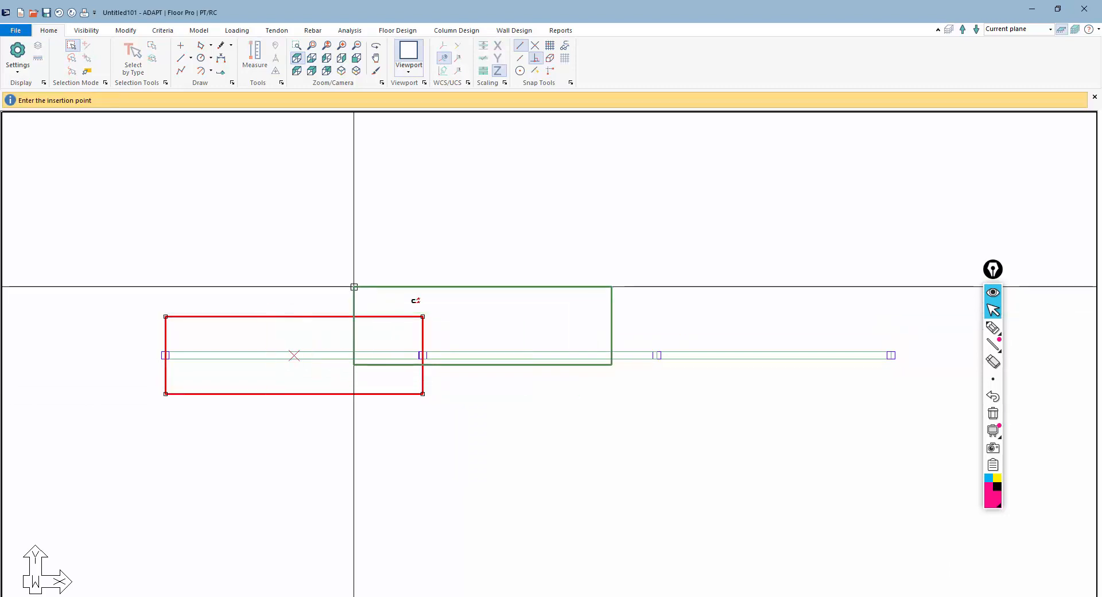
pyautogui.click(424, 316)
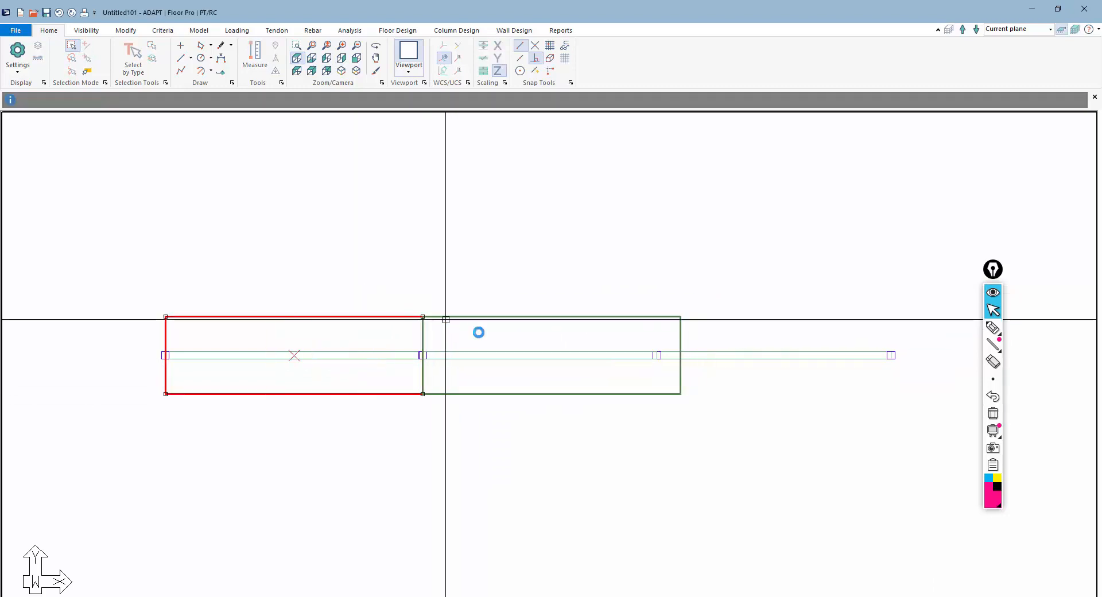
pyautogui.moveTo(377, 302); pyautogui.dragTo(366, 295)
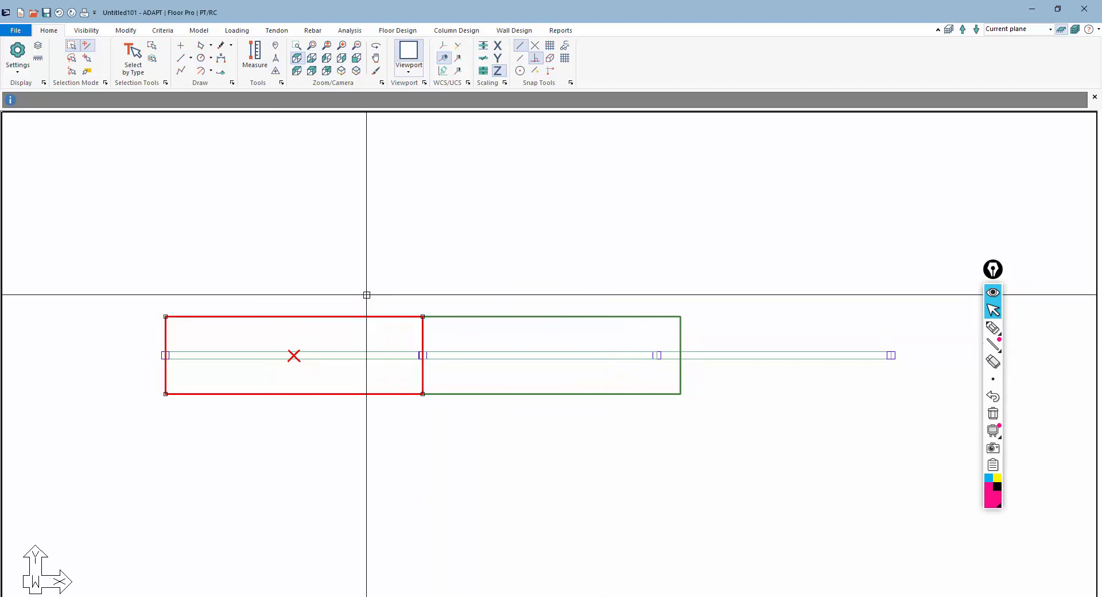
pyautogui.press('Escape')
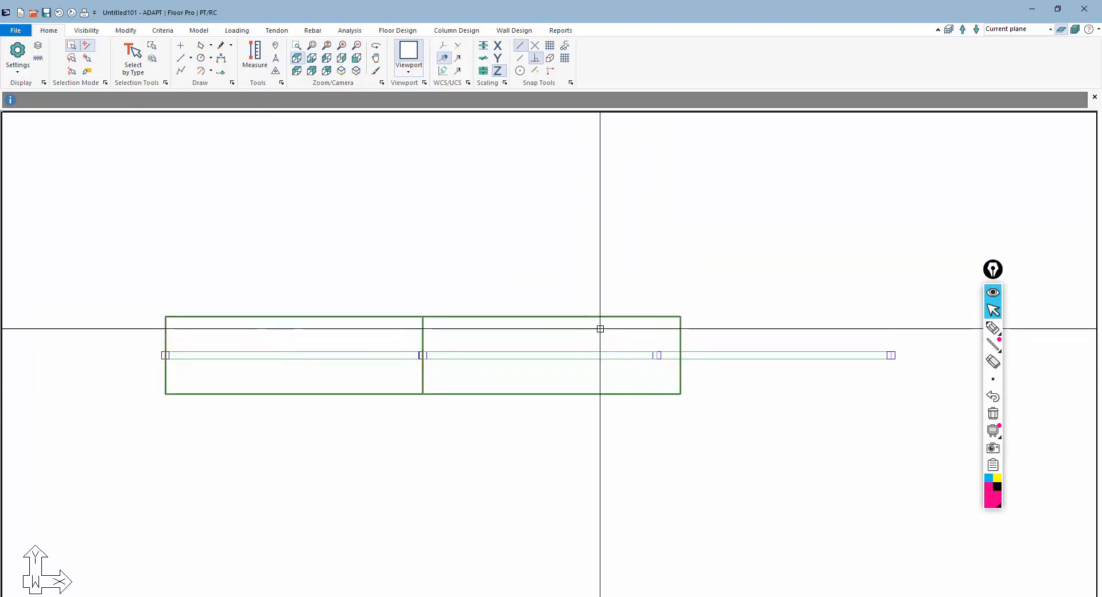
# Draw a vertical line from the third column down to the second slab's lower edge
pyautogui.click(603, 317)
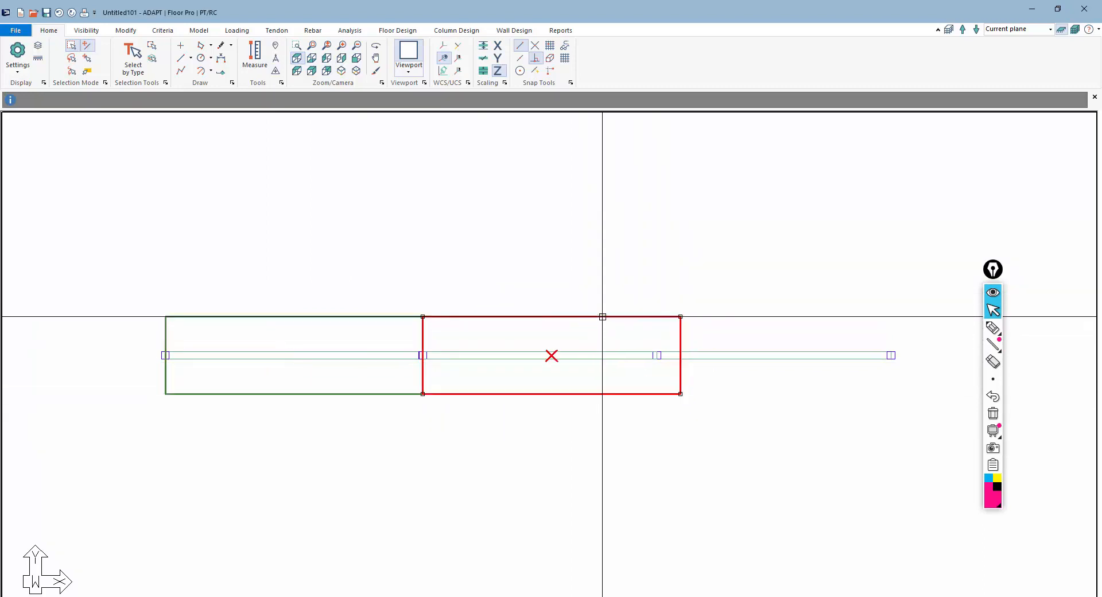
pyautogui.click(182, 58)
pyautogui.click(655, 356)
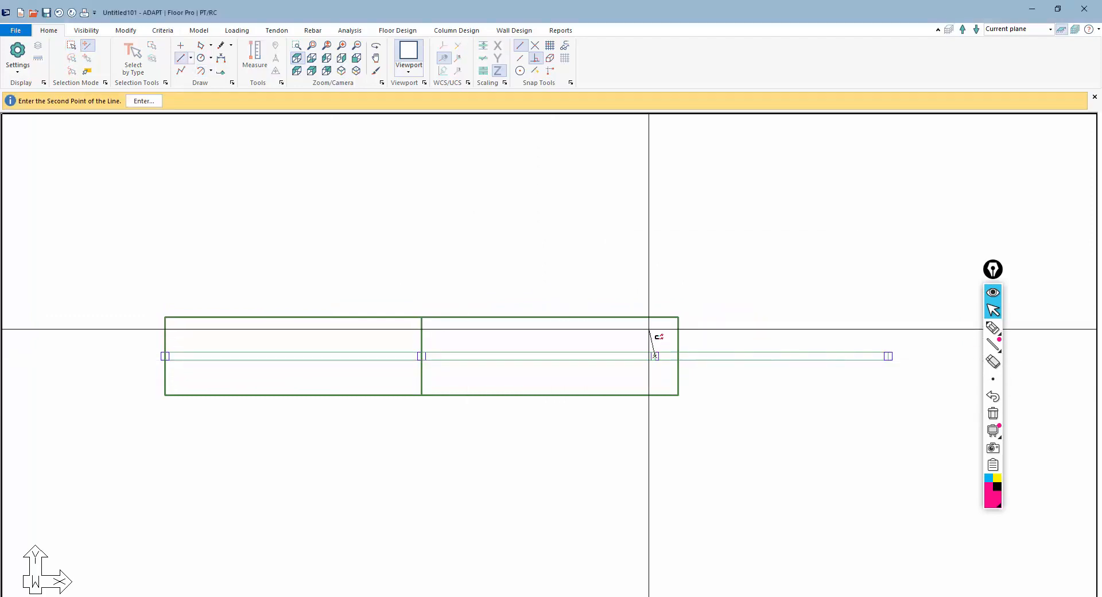
pyautogui.click(657, 394)
pyautogui.press('Escape')
# Move the second slab's two right corners onto the third column line
pyautogui.click(679, 345)
pyautogui.click(679, 316)
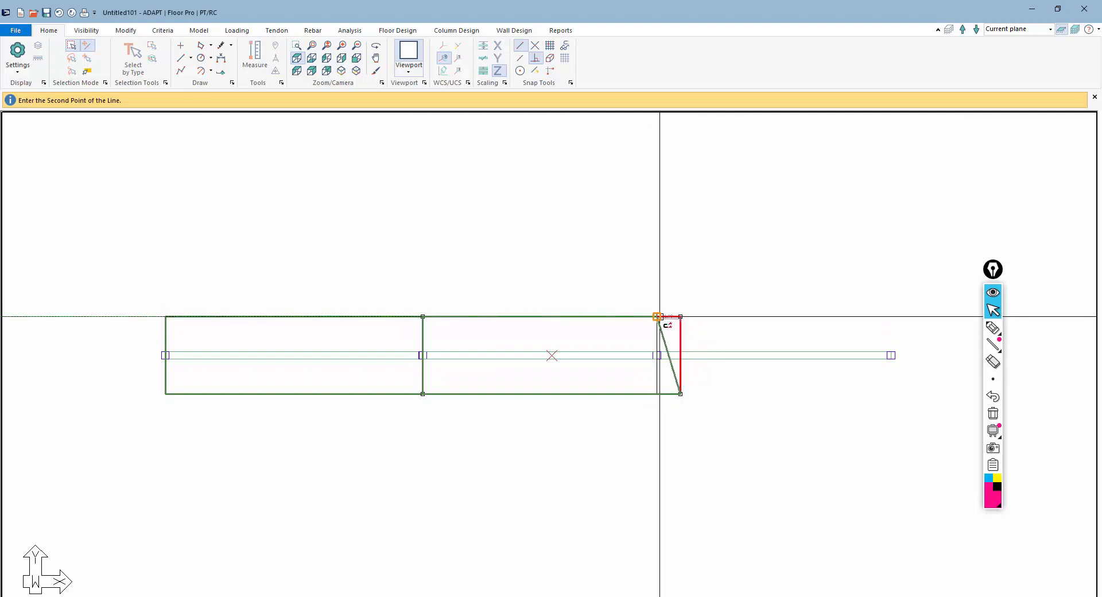
pyautogui.click(658, 316)
pyautogui.press('Escape')
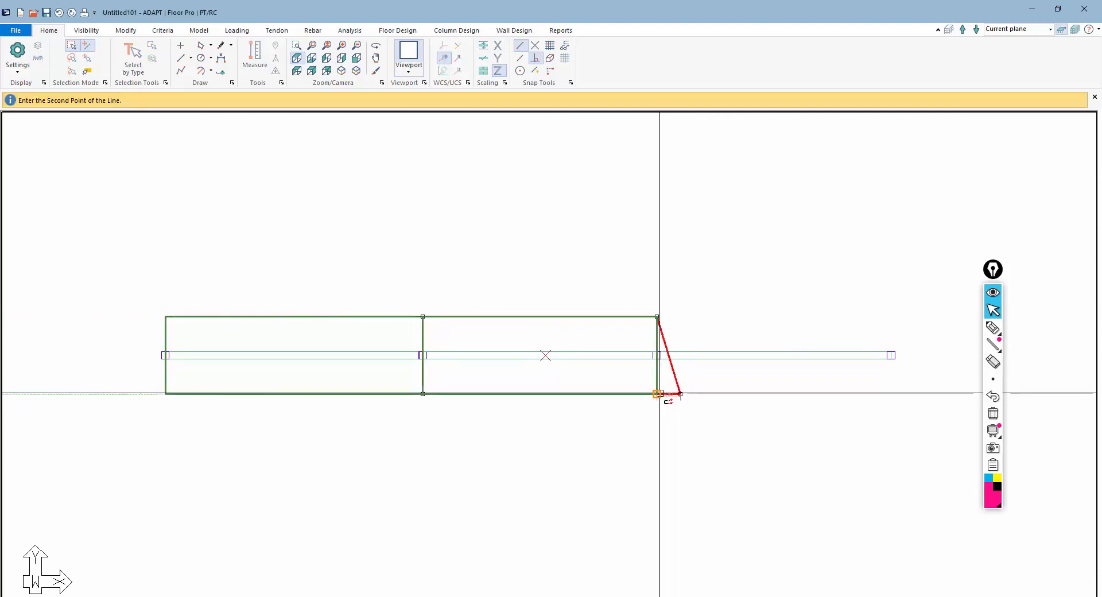
pyautogui.click(660, 393)
pyautogui.press('Escape')
# Draw a four-corner slab from the third column over the last span and close it
pyautogui.scroll(-3, 478, 394)
pyautogui.scroll(2, 478, 394)
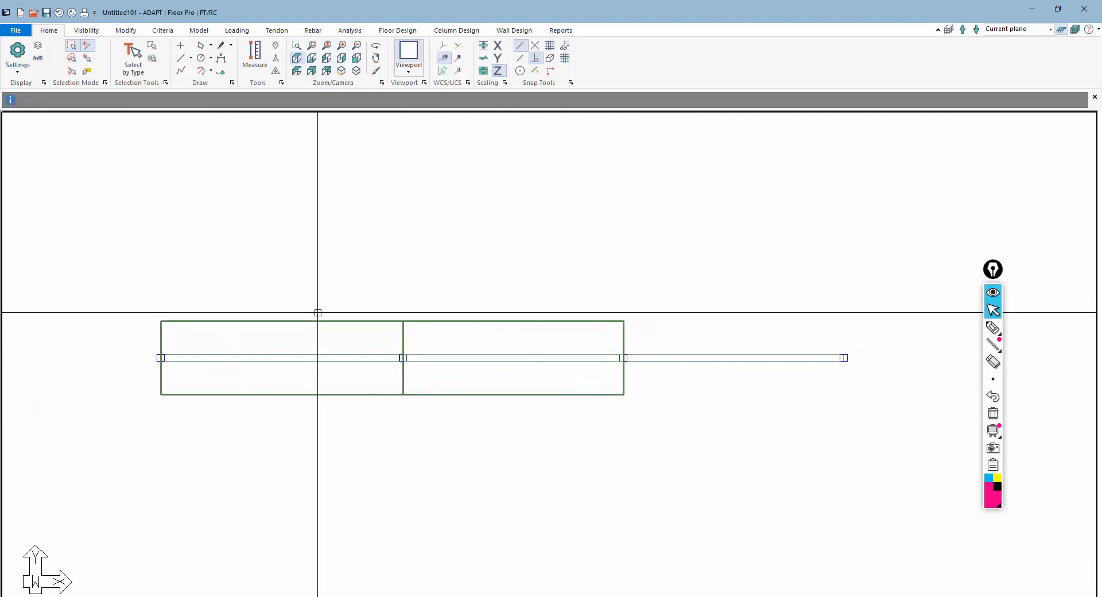
pyautogui.moveTo(522, 339); pyautogui.dragTo(416, 324, button='middle')
pyautogui.click(205, 31)
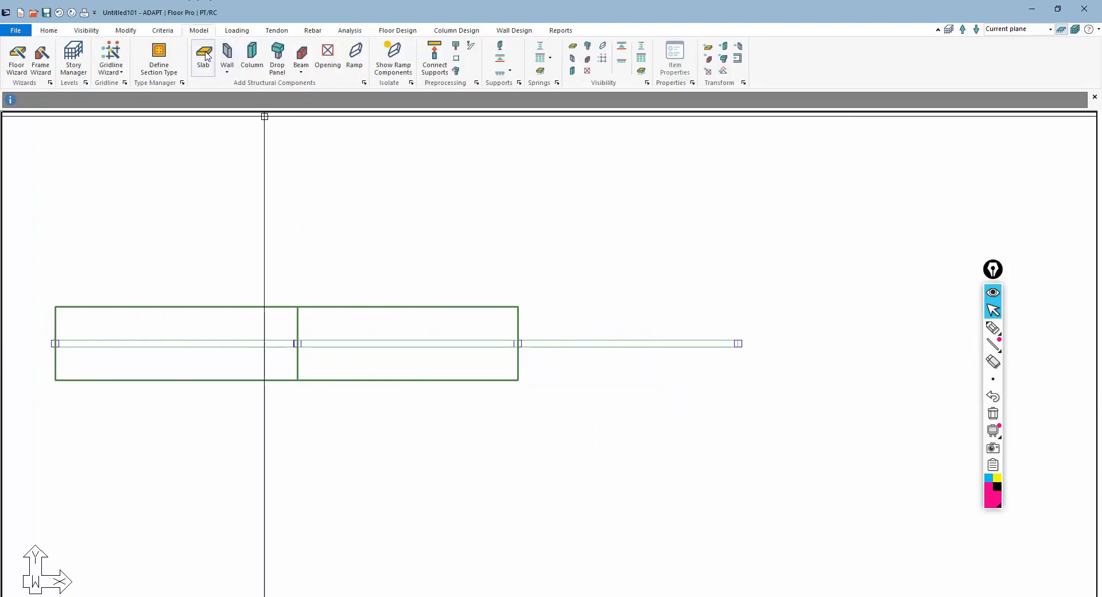
pyautogui.click(205, 56)
pyautogui.click(516, 309)
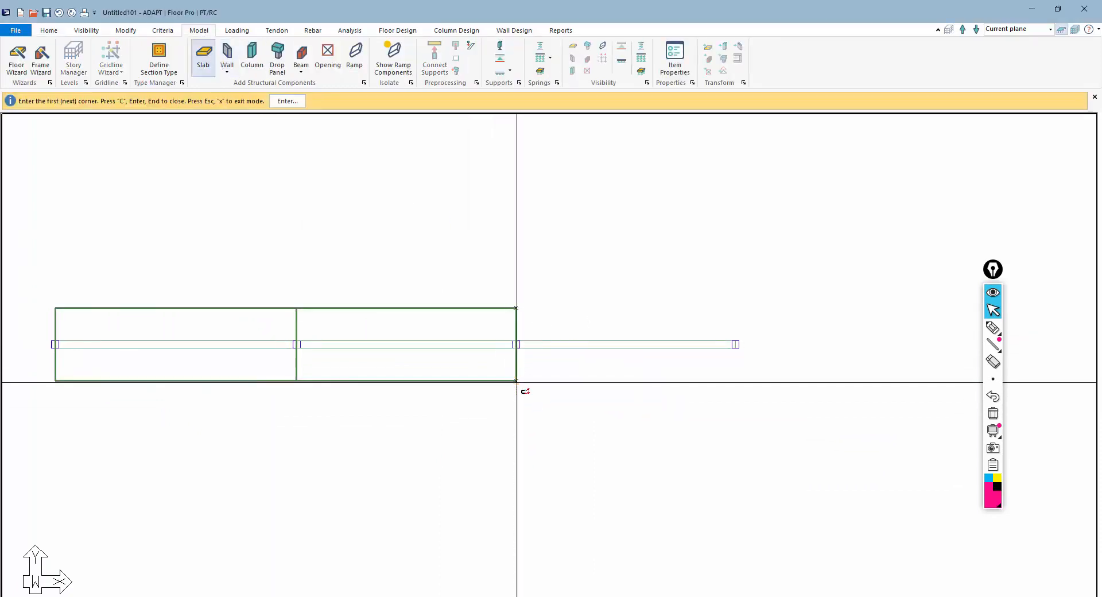
pyautogui.click(517, 381)
pyautogui.click(780, 398)
pyautogui.click(737, 292)
pyautogui.press('c')
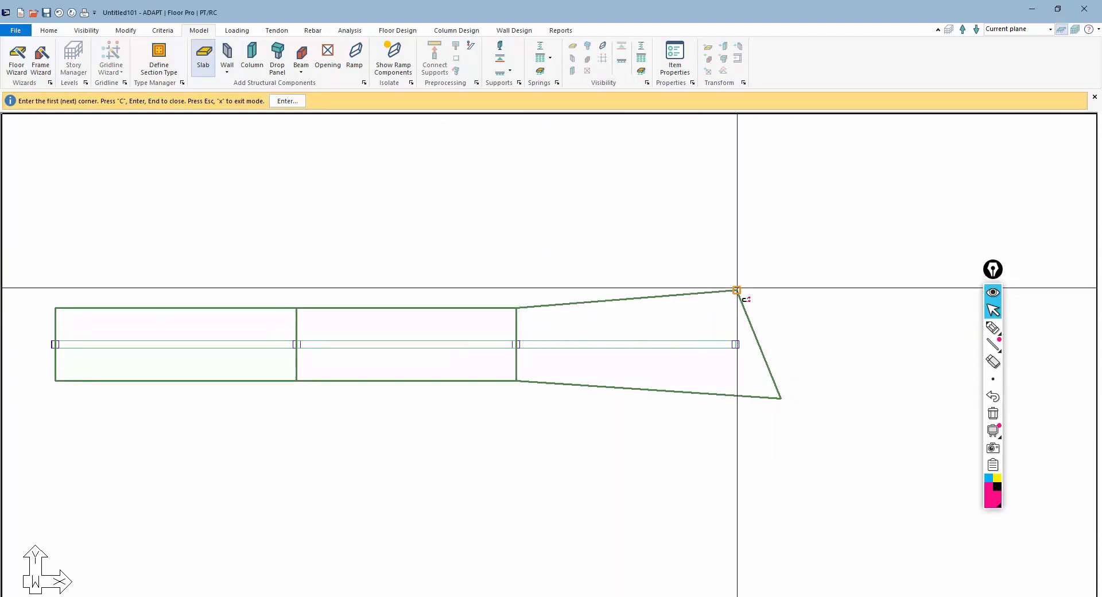
pyautogui.press('Escape')
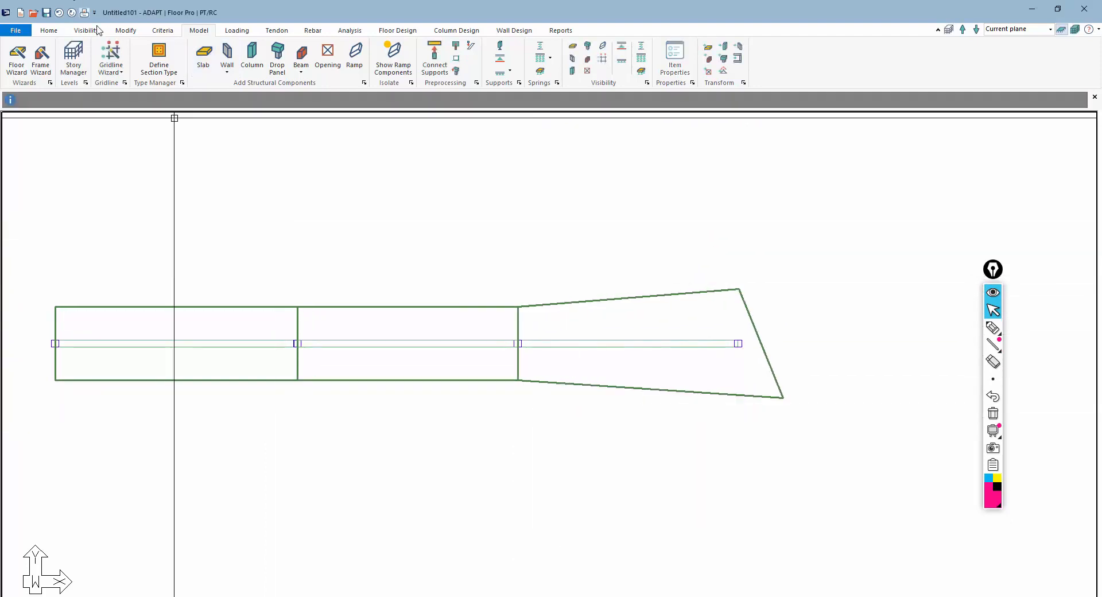
# Draw a vertical reference line through the last column
pyautogui.click(58, 31)
pyautogui.click(184, 60)
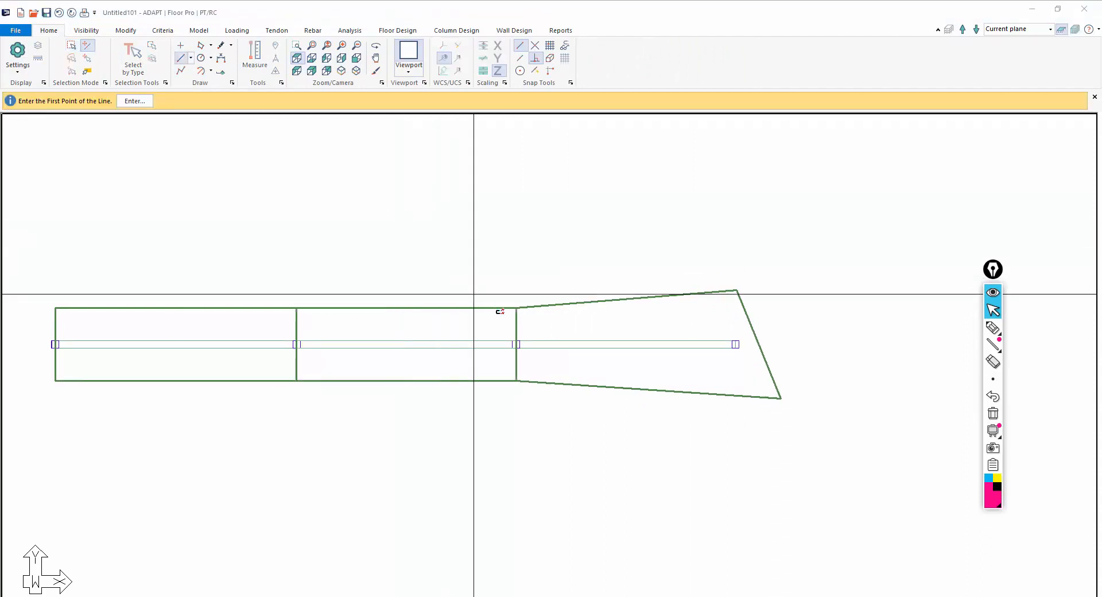
pyautogui.click(517, 307)
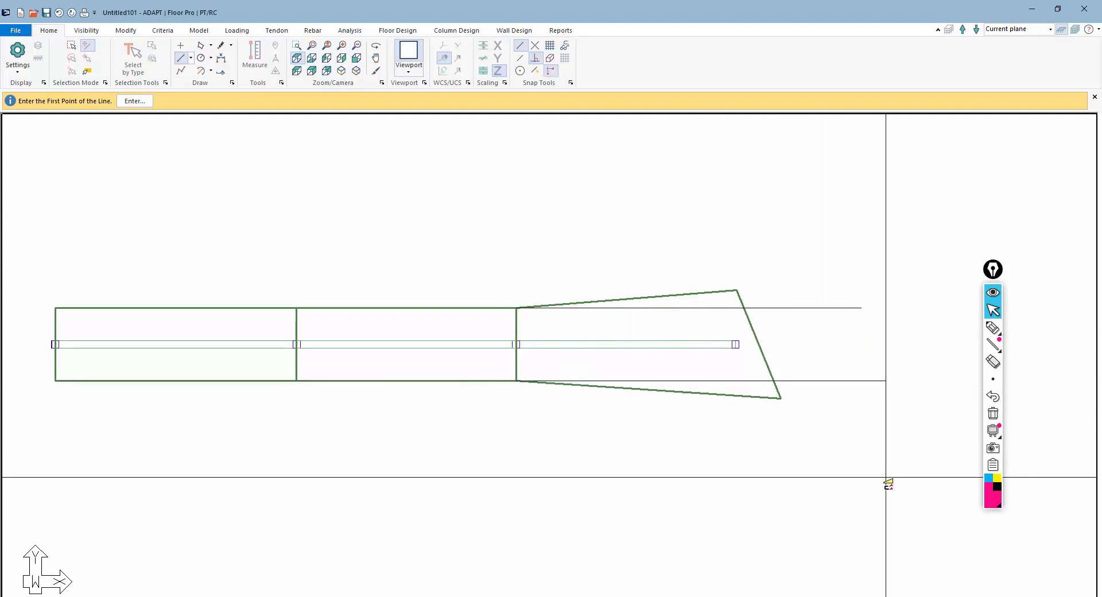
pyautogui.click(722, 226)
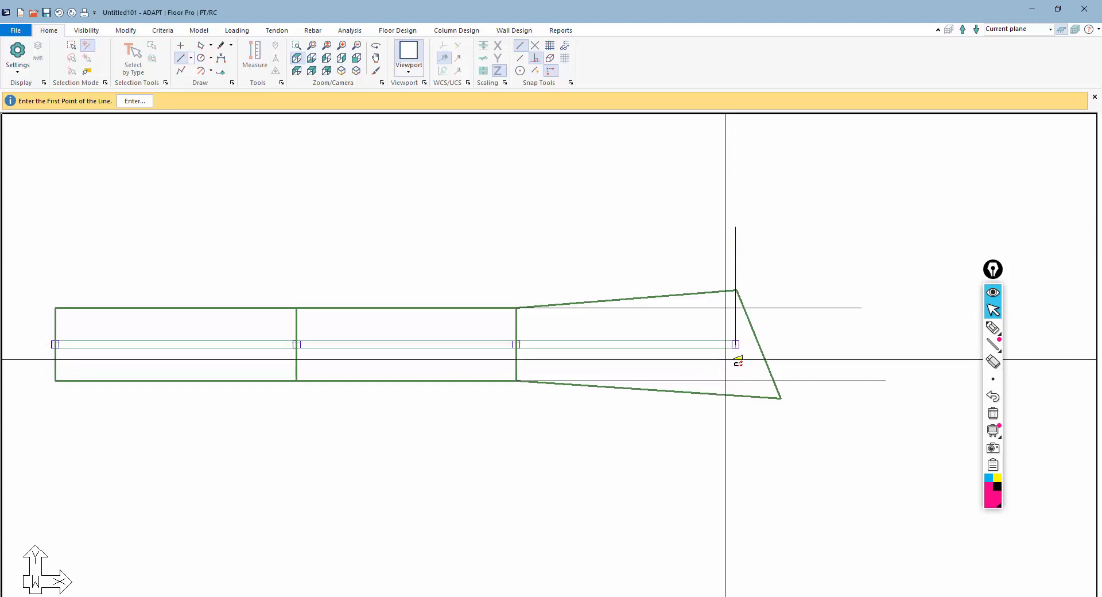
pyautogui.click(732, 344)
pyautogui.click(732, 448)
pyautogui.press('Escape')
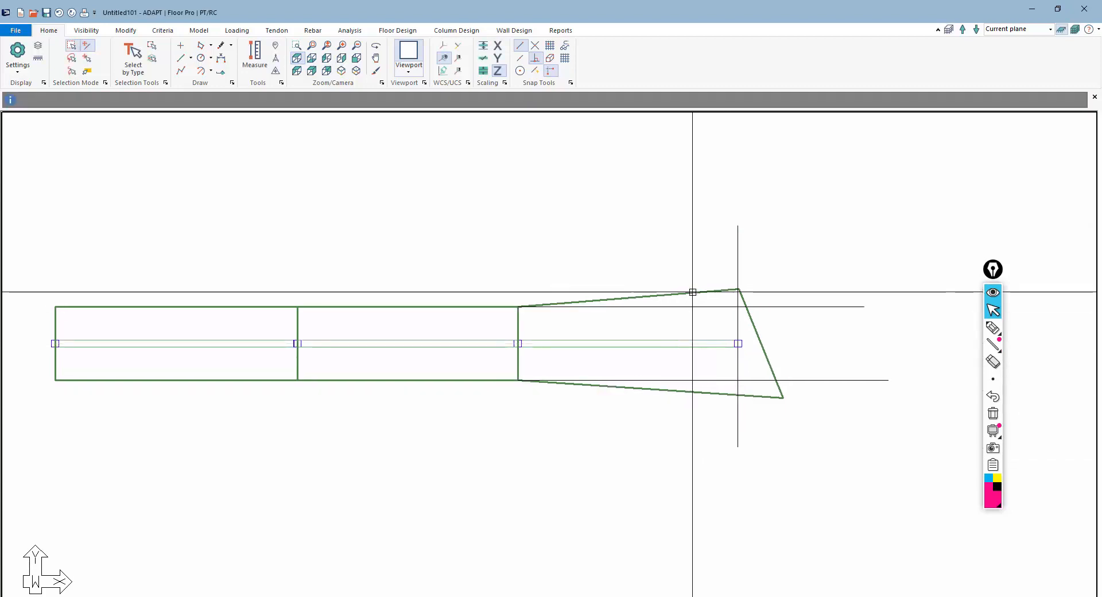
# Move the third slab's two right corners onto the reference line at the last column
pyautogui.click(738, 291)
pyautogui.click(739, 289)
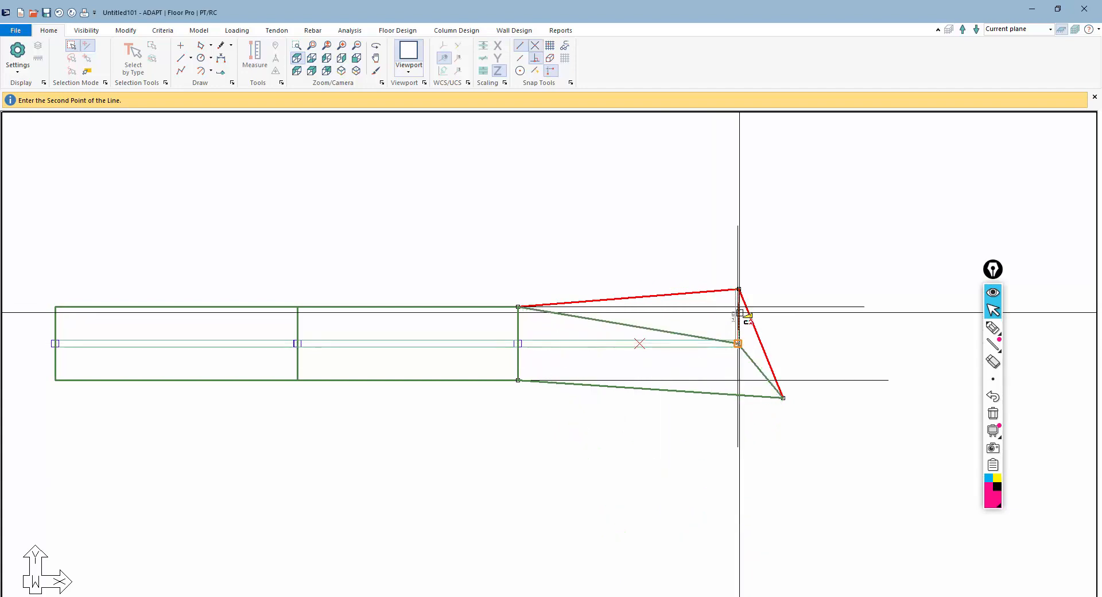
pyautogui.click(738, 307)
pyautogui.click(783, 397)
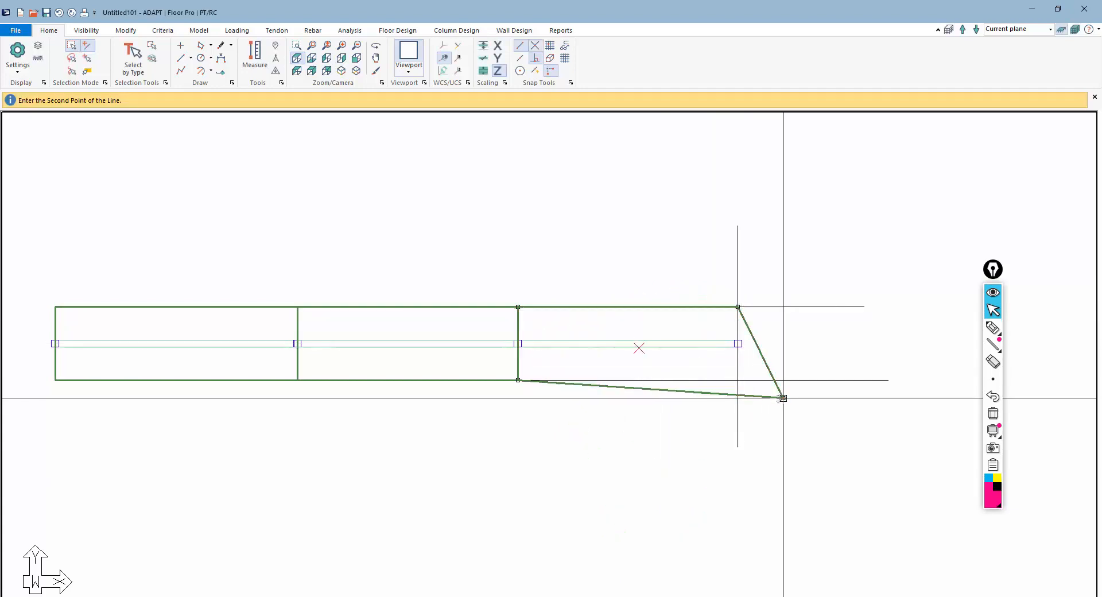
pyautogui.click(739, 380)
pyautogui.scroll(-2, 626, 396)
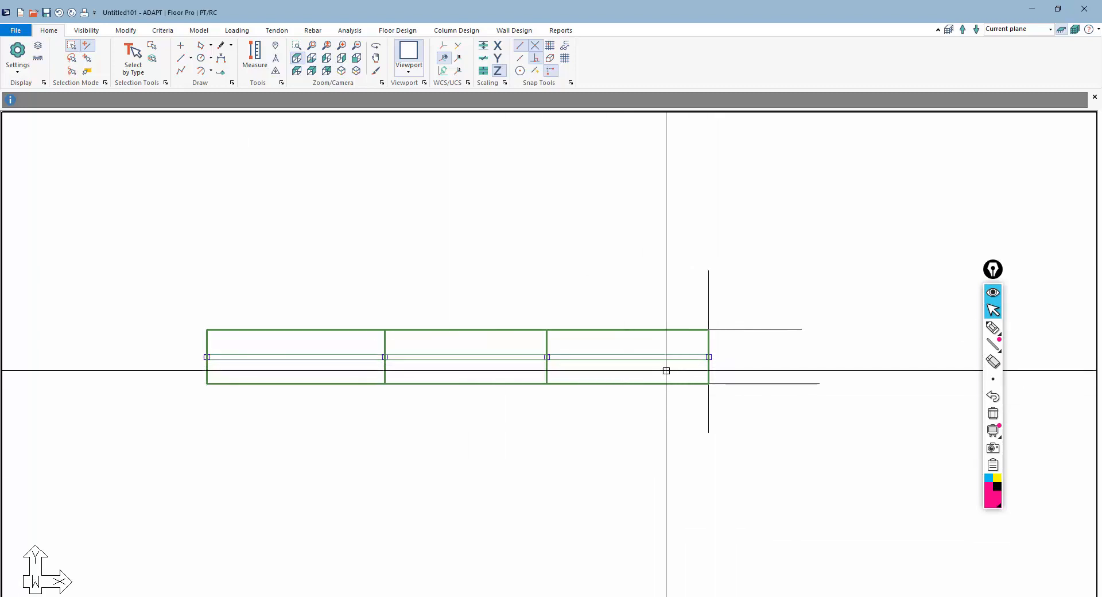
# Select the helper line objects by type and remove them
pyautogui.click(133, 56)
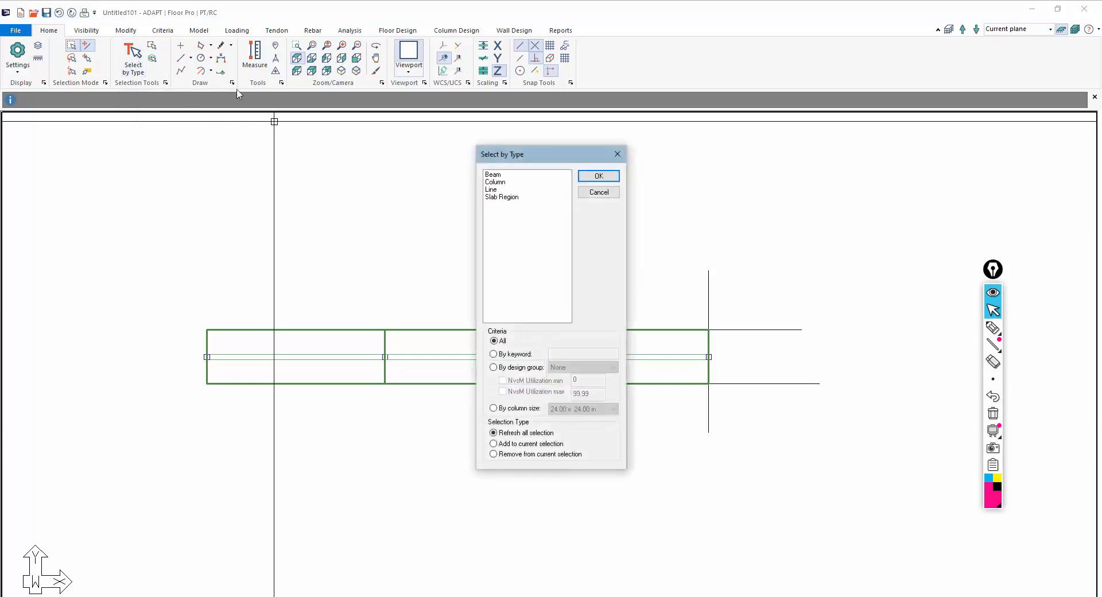
pyautogui.click(598, 176)
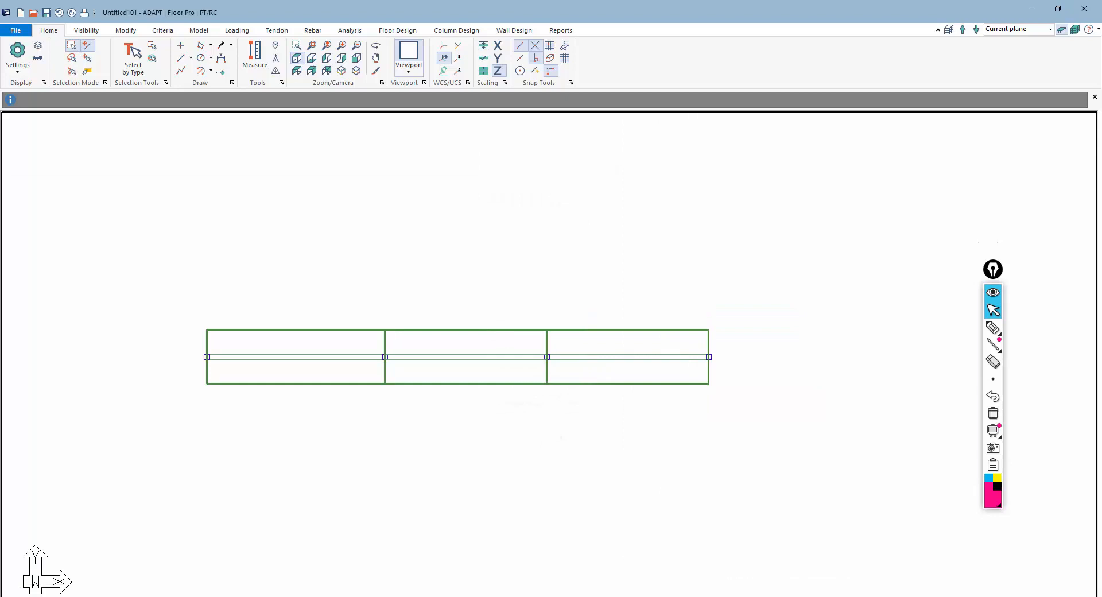
# Inspect the second slab region's properties, including its location and vertical offset, in the elevation view
pyautogui.click(734, 596)
pyautogui.scroll(-2, 600, 356)
pyautogui.scroll(4, 700, 392)
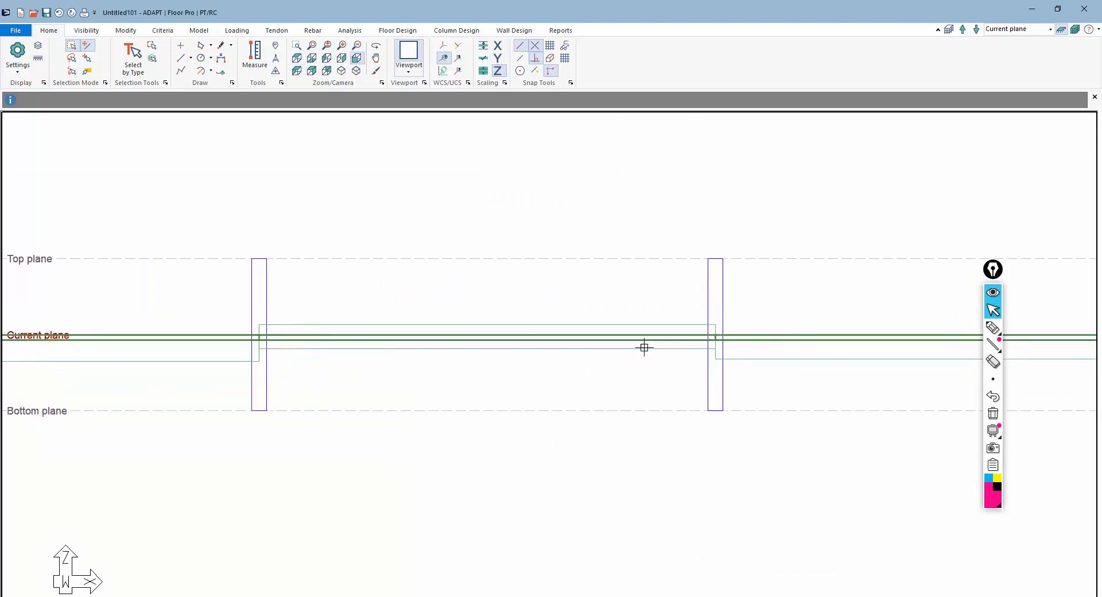
pyautogui.scroll(1, 631, 344)
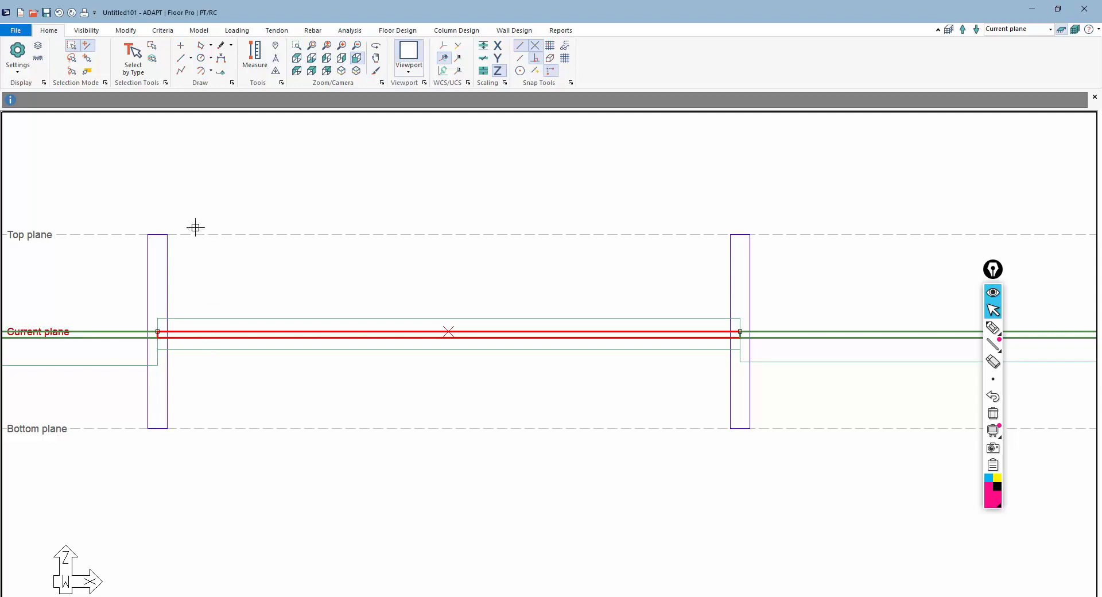
pyautogui.doubleClick(241, 332)
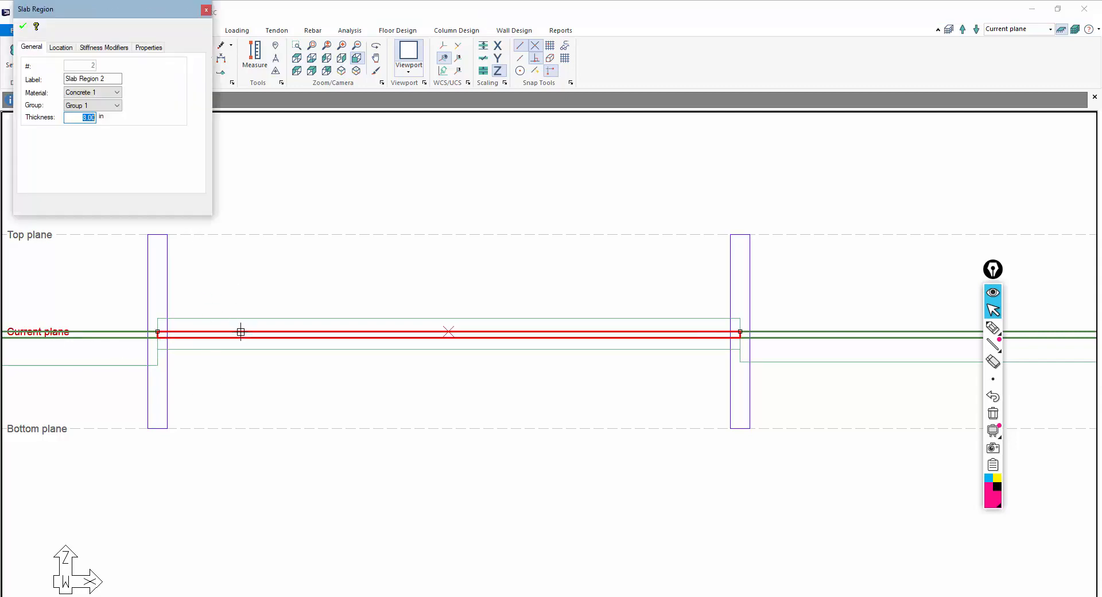
pyautogui.click(61, 47)
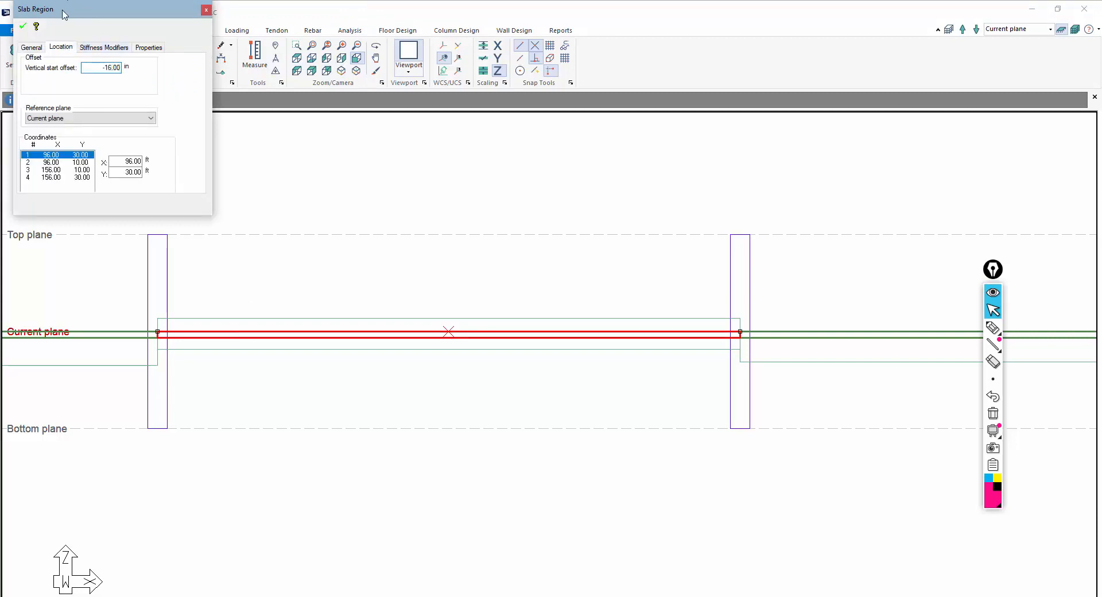
pyautogui.moveTo(64, 15); pyautogui.dragTo(56, 25)
pyautogui.click(14, 36)
pyautogui.click(304, 285)
pyautogui.scroll(-4, 476, 264)
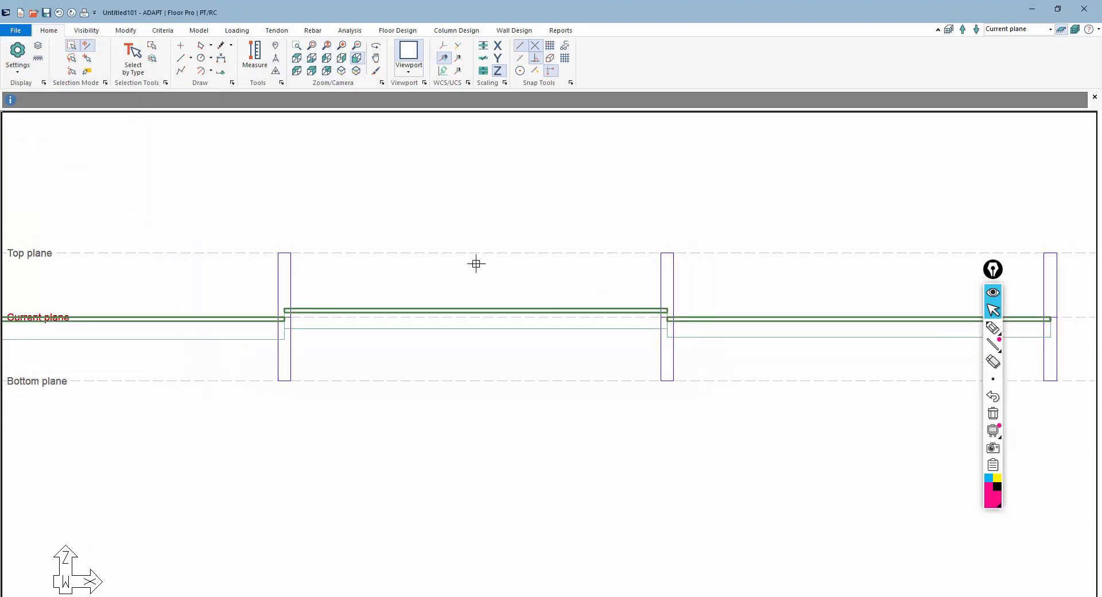
# Render the model in 3D to inspect the columns, beams and slabs
pyautogui.click(751, 596)
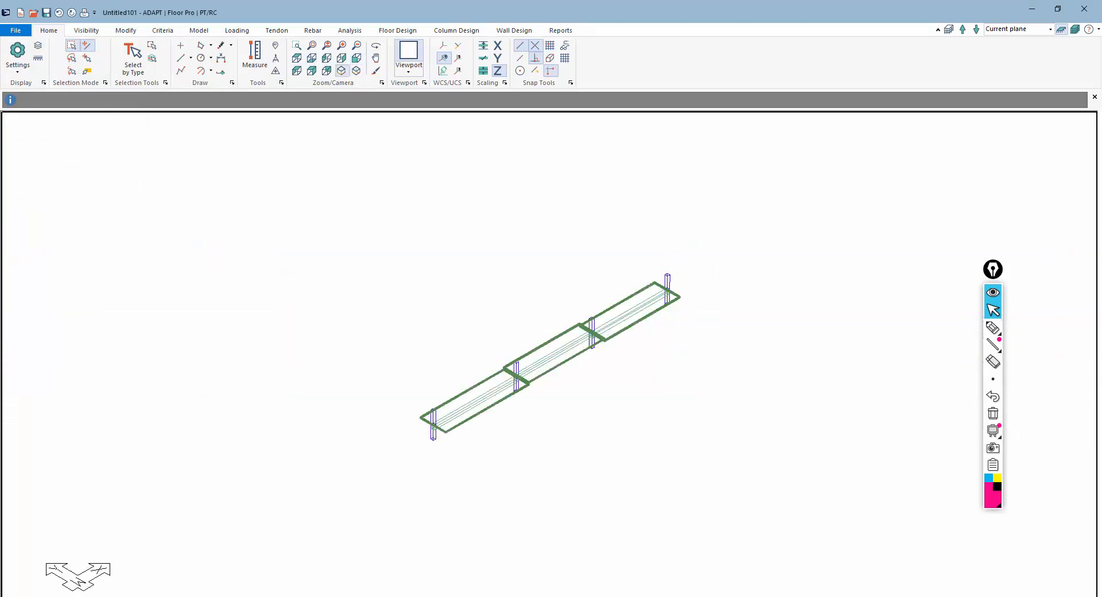
pyautogui.moveTo(470, 433); pyautogui.dragTo(442, 438, button='middle')
pyautogui.scroll(5, 596, 333)
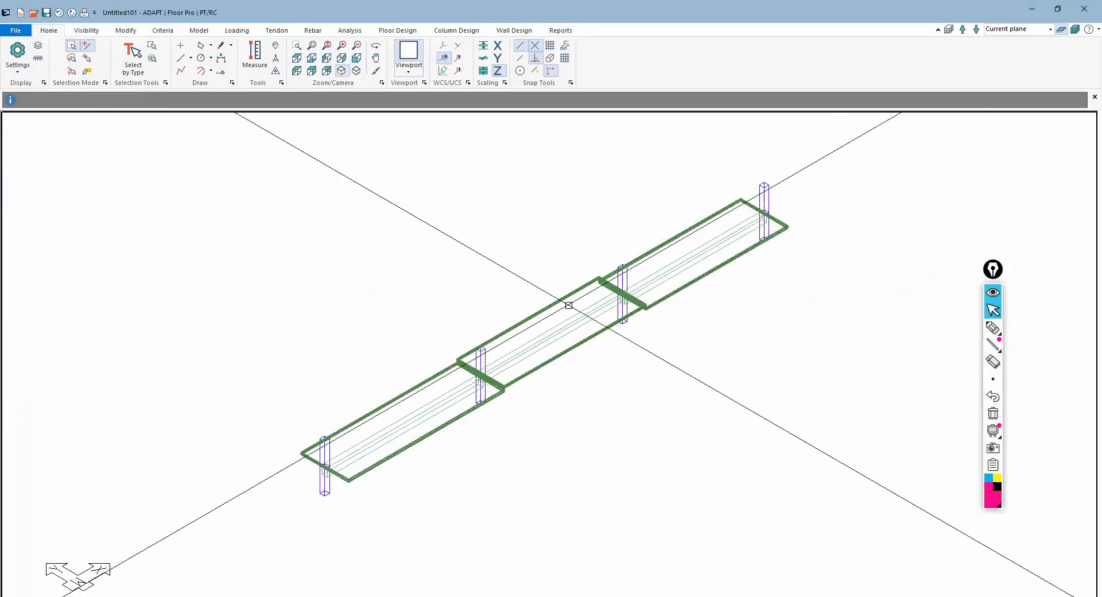
pyautogui.click(88, 31)
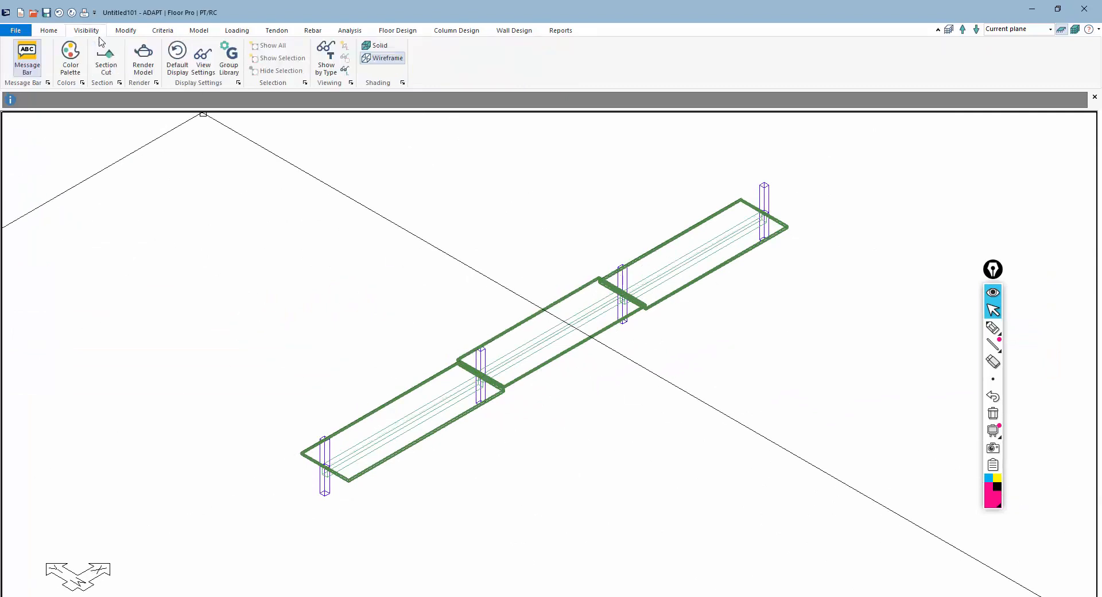
pyautogui.click(144, 57)
pyautogui.moveTo(409, 399); pyautogui.dragTo(421, 441)
pyautogui.click(1093, 12)
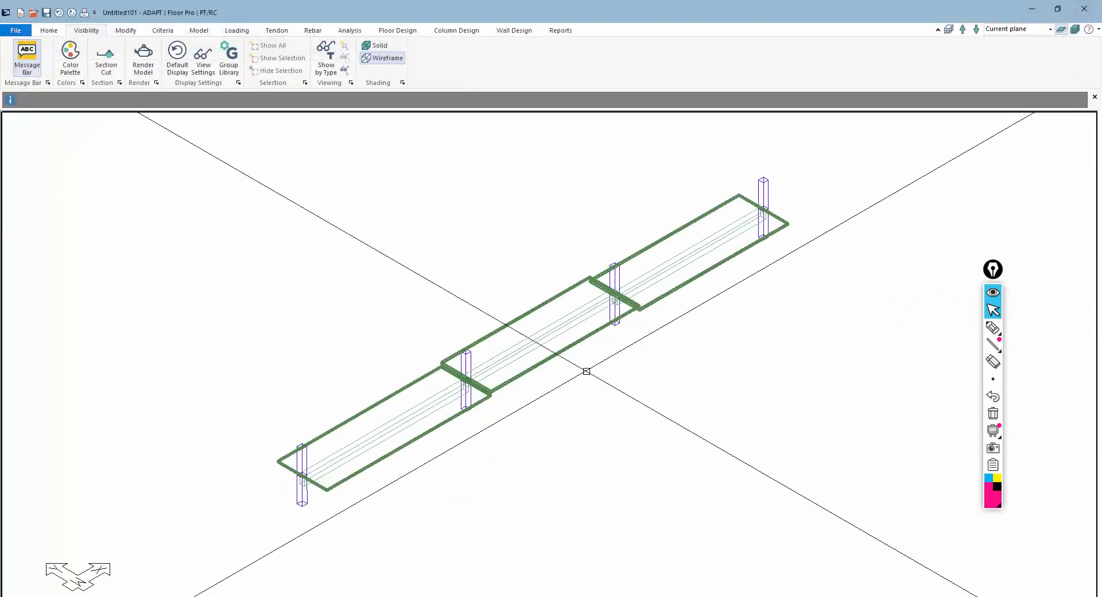
# Save a copy of the model as 3_span_Beam in the Youtube Video Models folder
pyautogui.click(16, 31)
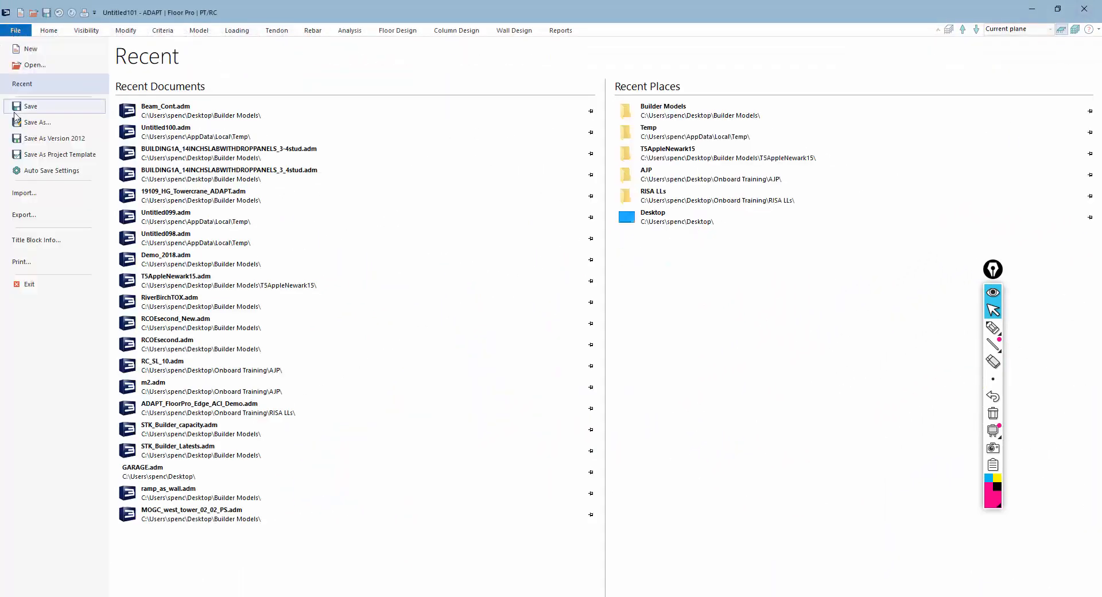
pyautogui.click(34, 122)
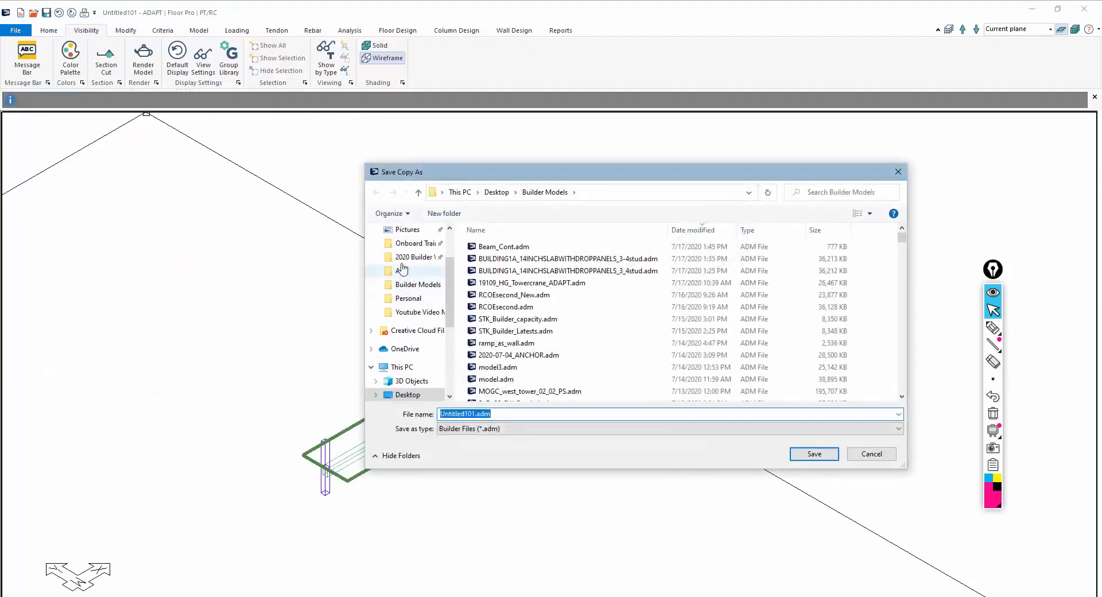
pyautogui.scroll(2, 404, 270)
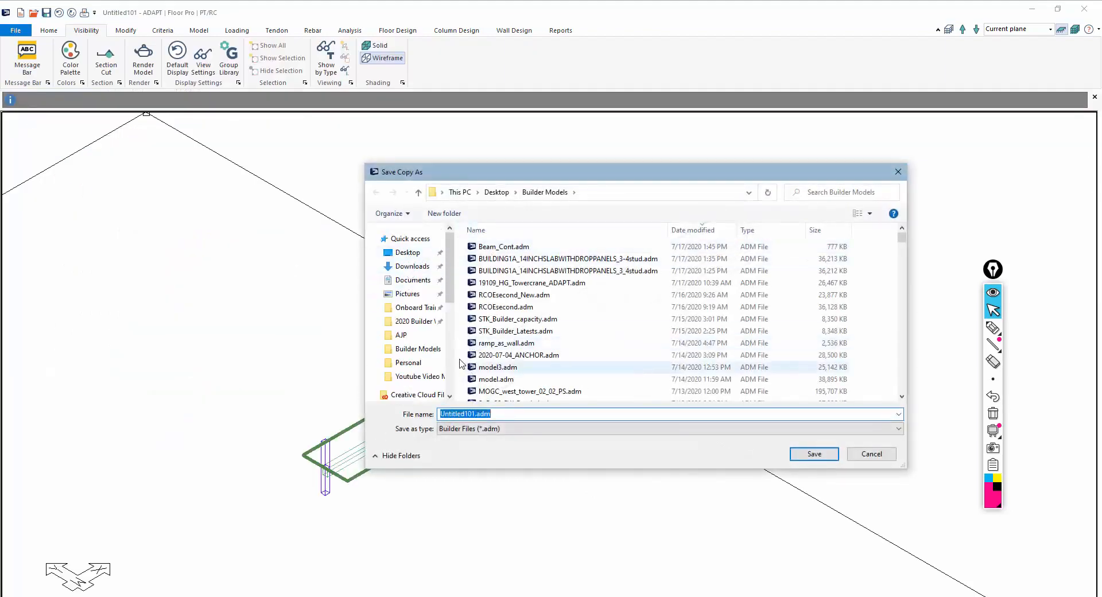
pyautogui.click(417, 379)
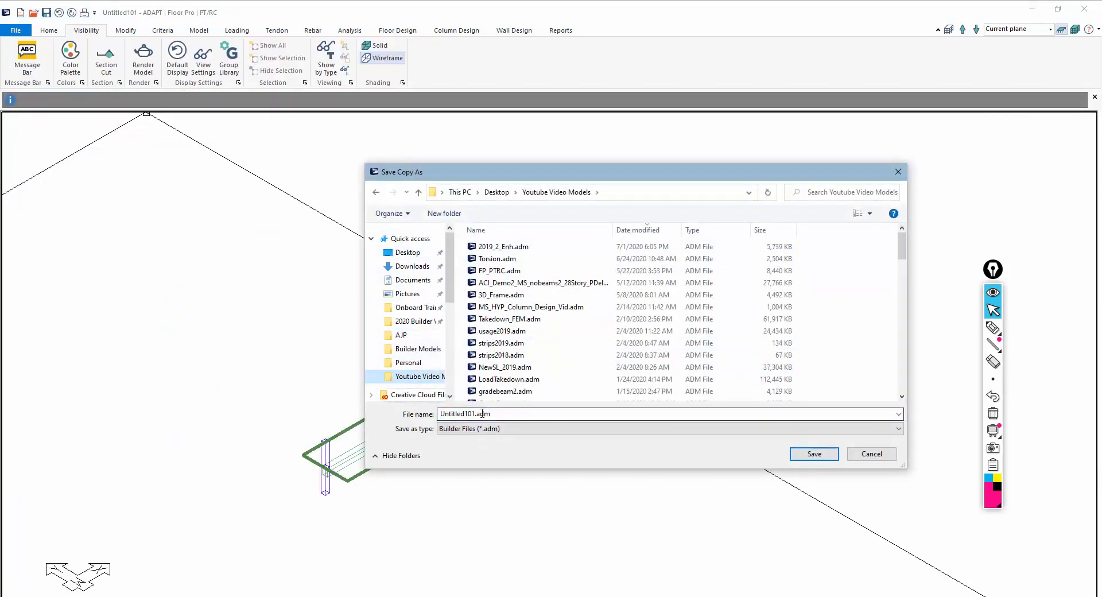
pyautogui.press('BackSpace')
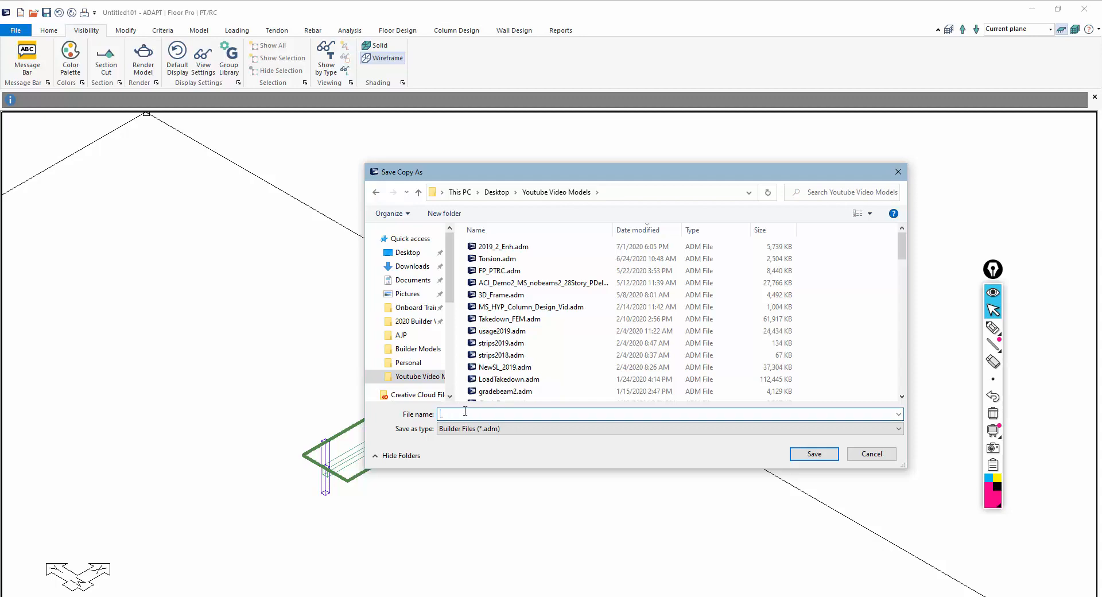
pyautogui.write('3_span_Beam')
pyautogui.press('Return')
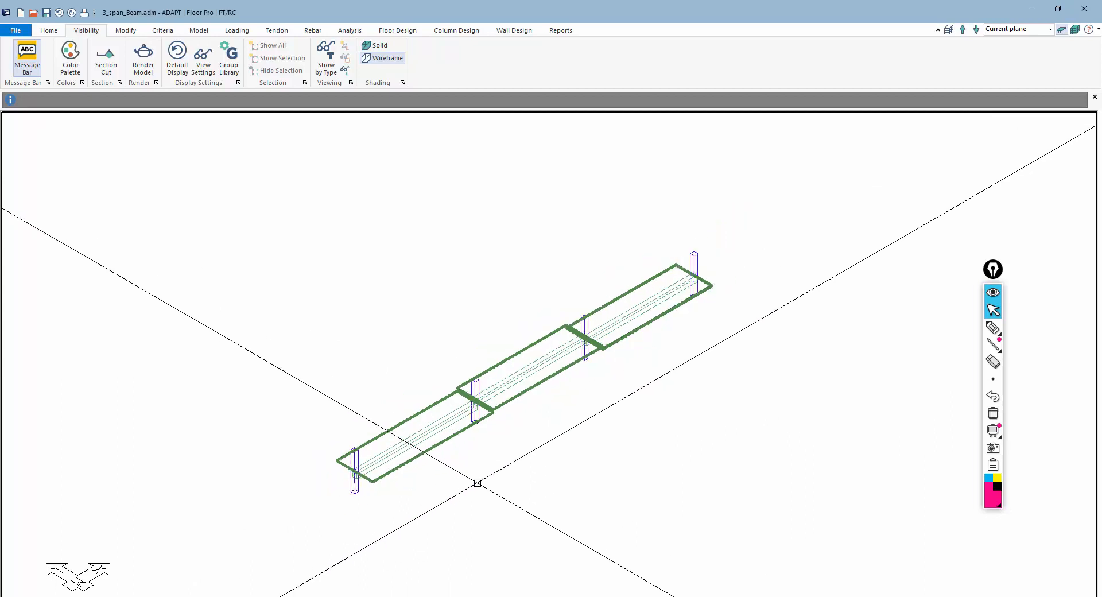
# Select all three slabs and review the dead and live load cases in the load case library
pyautogui.moveTo(517, 450); pyautogui.dragTo(522, 420, button='middle')
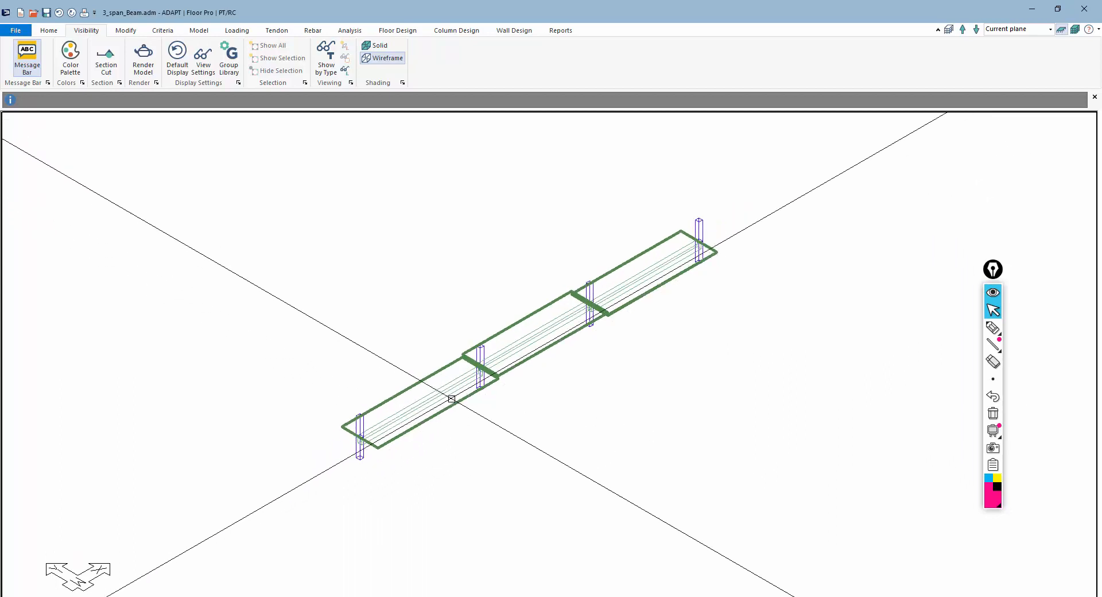
pyautogui.click(418, 380)
pyautogui.click(506, 331)
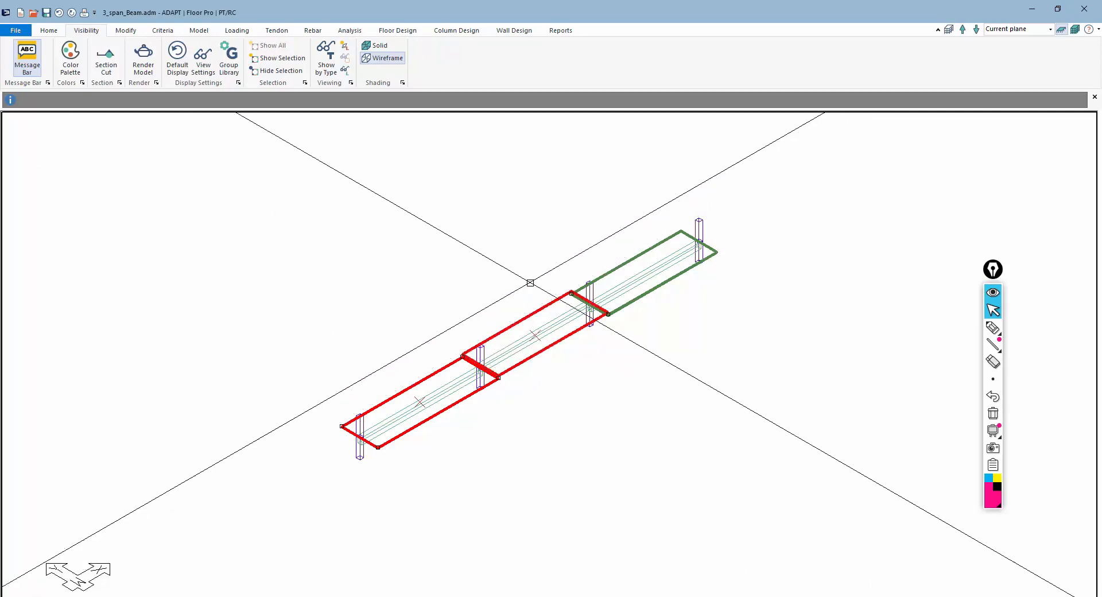
pyautogui.click(622, 266)
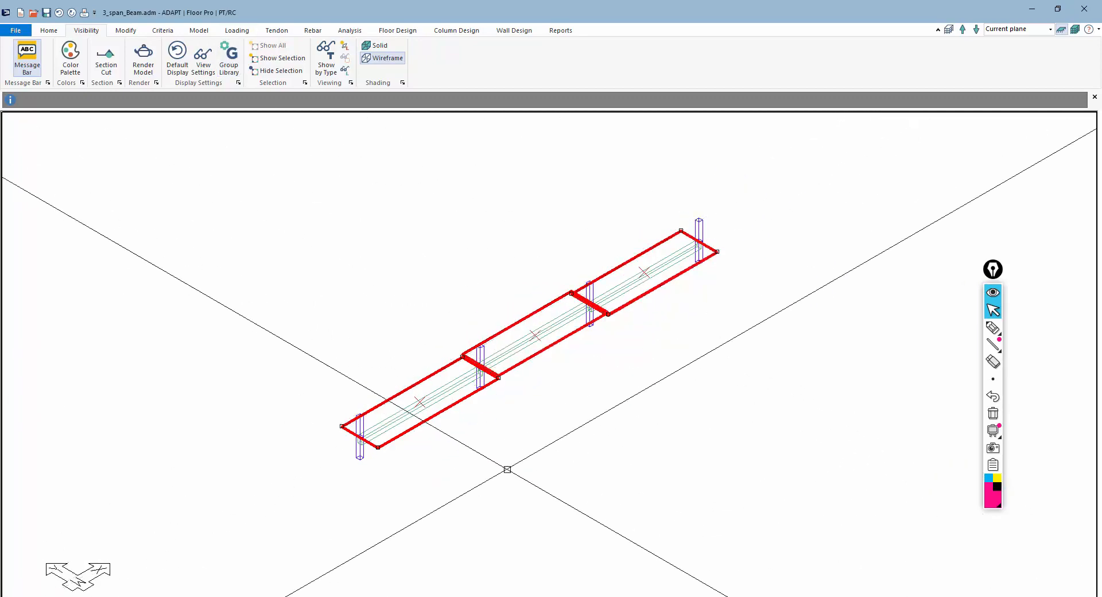
pyautogui.click(245, 35)
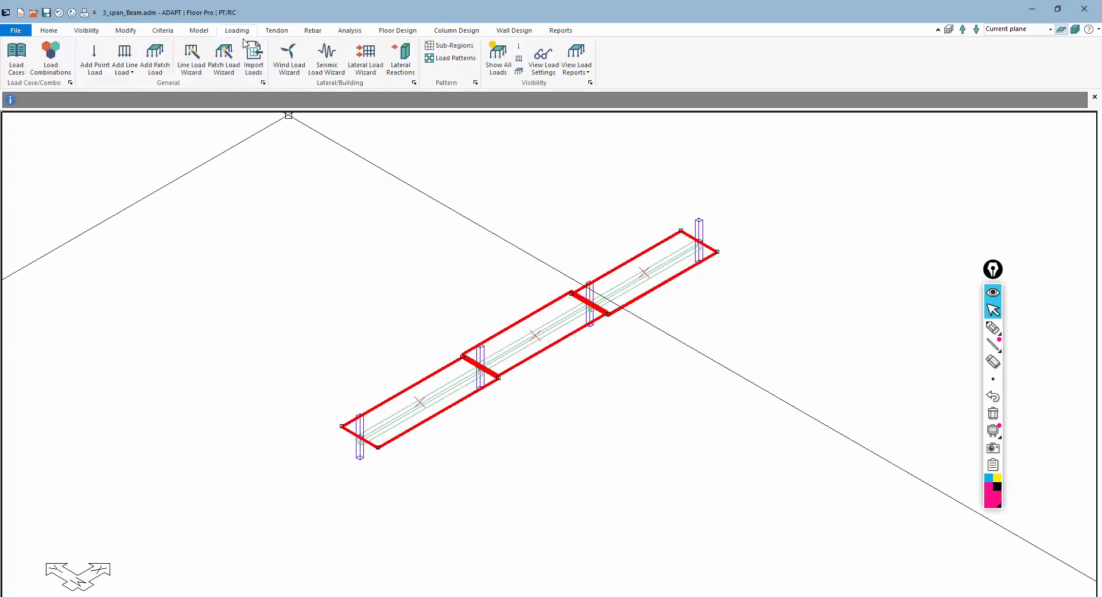
pyautogui.click(17, 58)
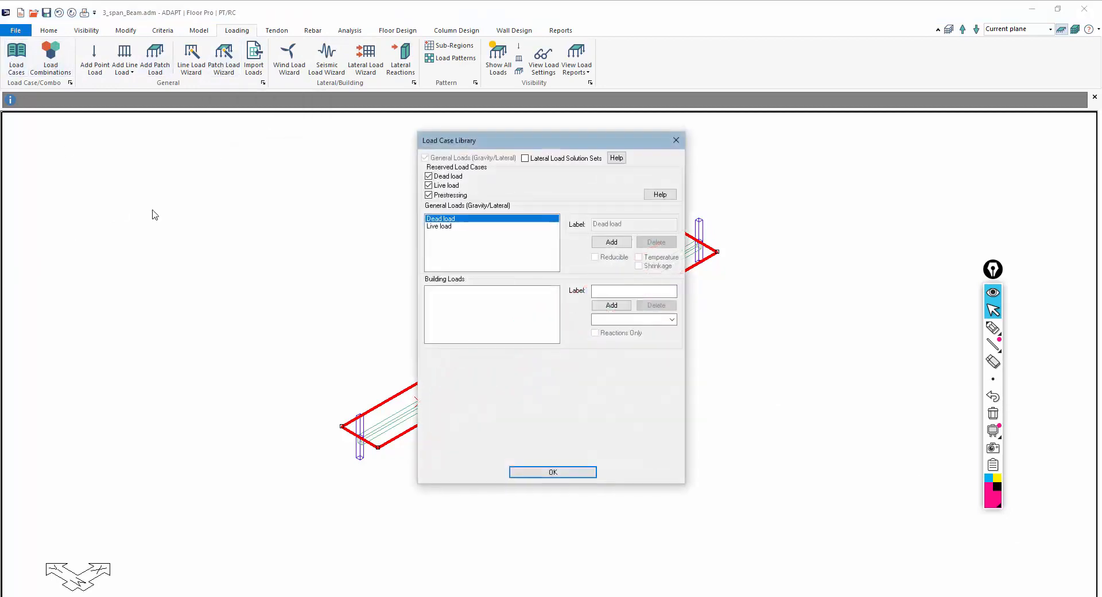
pyautogui.moveTo(483, 141); pyautogui.dragTo(175, 111)
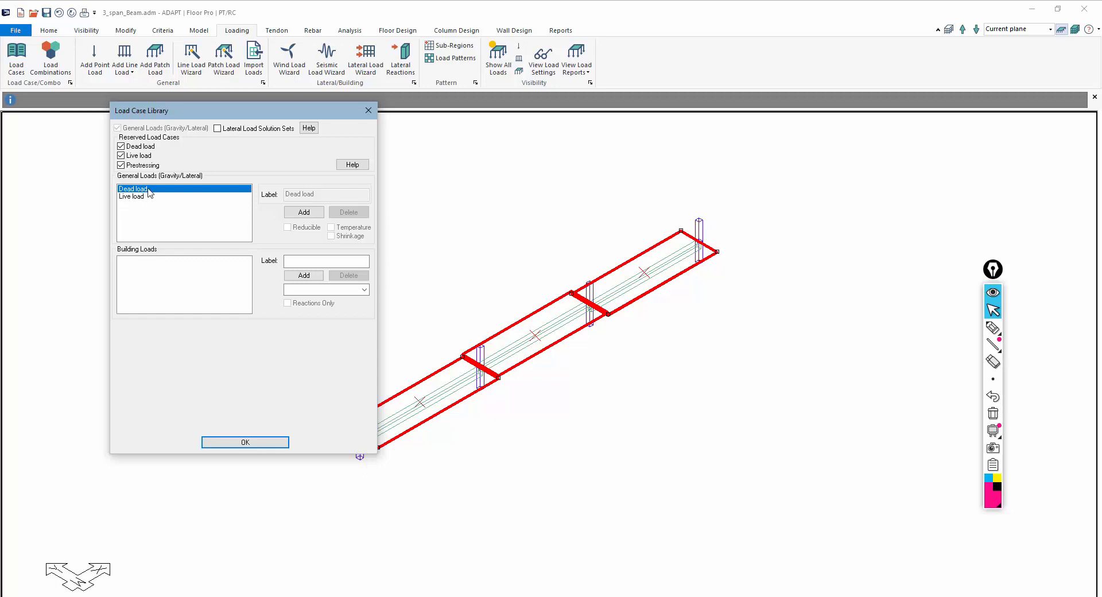
pyautogui.click(256, 443)
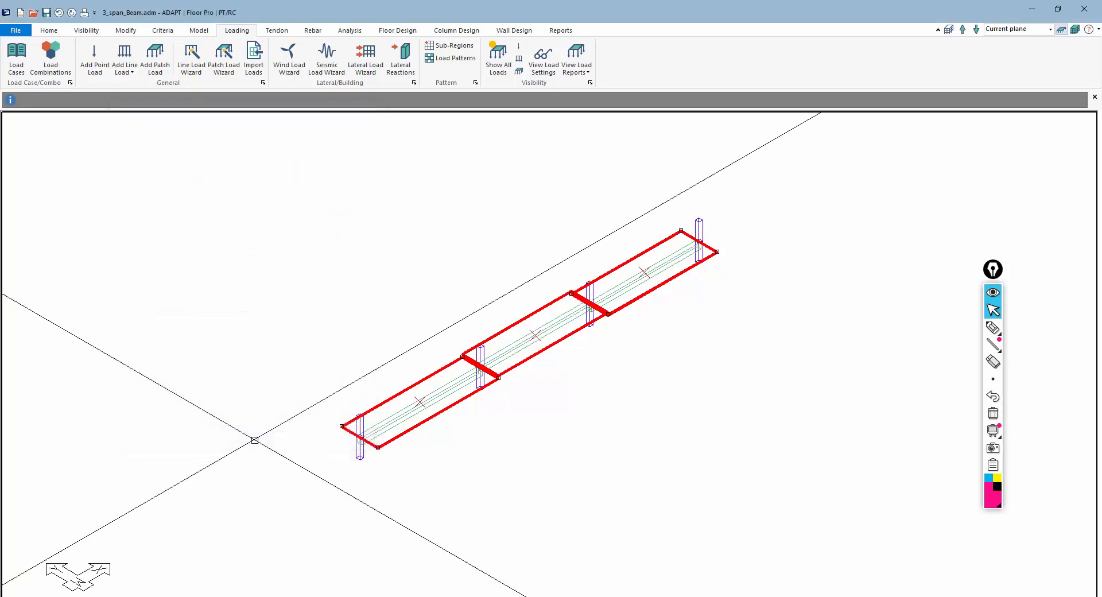
# Generate patch loads automatically on the selected slabs for the Dead load case
pyautogui.click(225, 64)
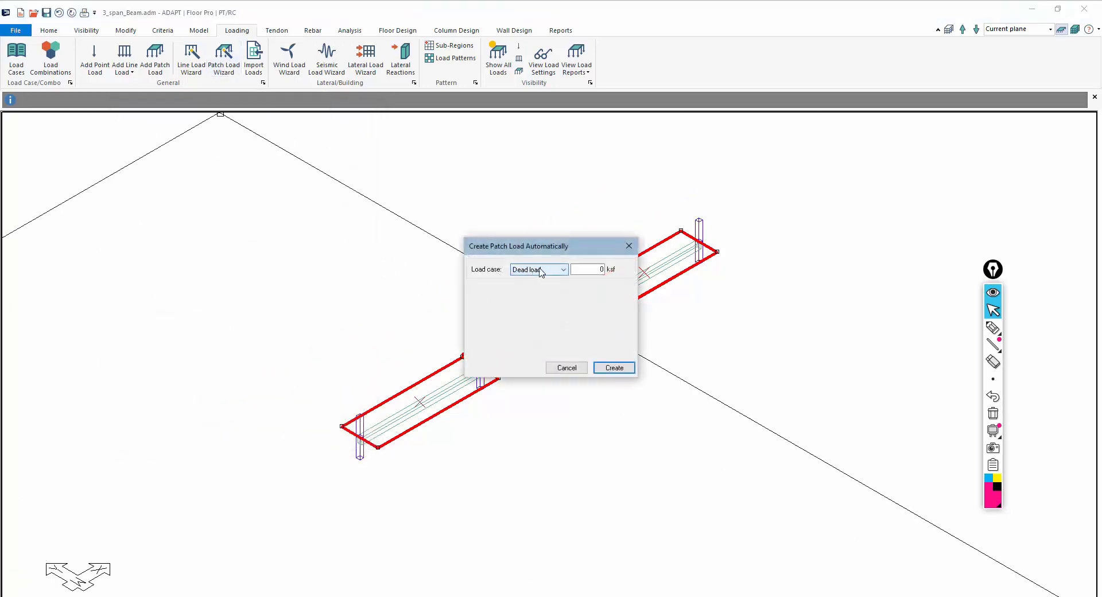
pyautogui.moveTo(587, 269); pyautogui.dragTo(696, 275)
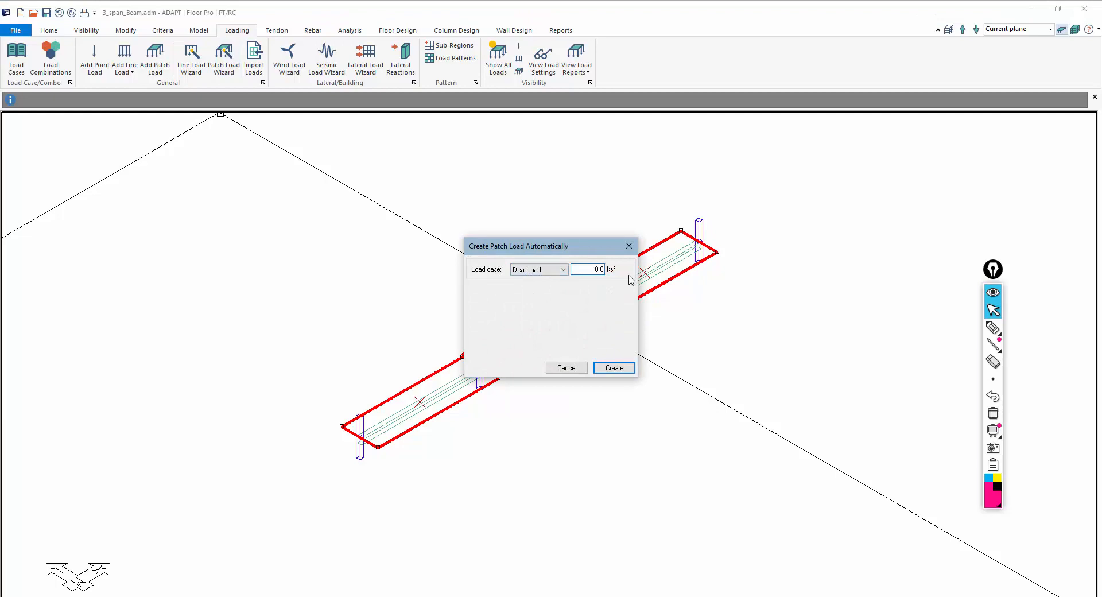
pyautogui.press('Return')
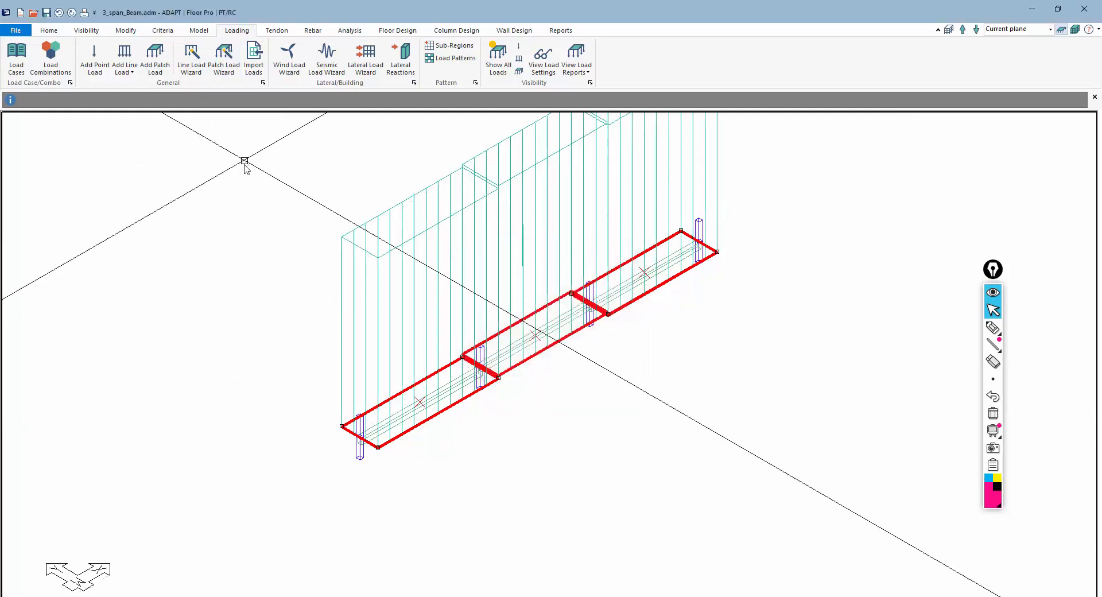
# Generate patch loads automatically on the selected slabs for the Live load case, then clear the selection
pyautogui.click(222, 57)
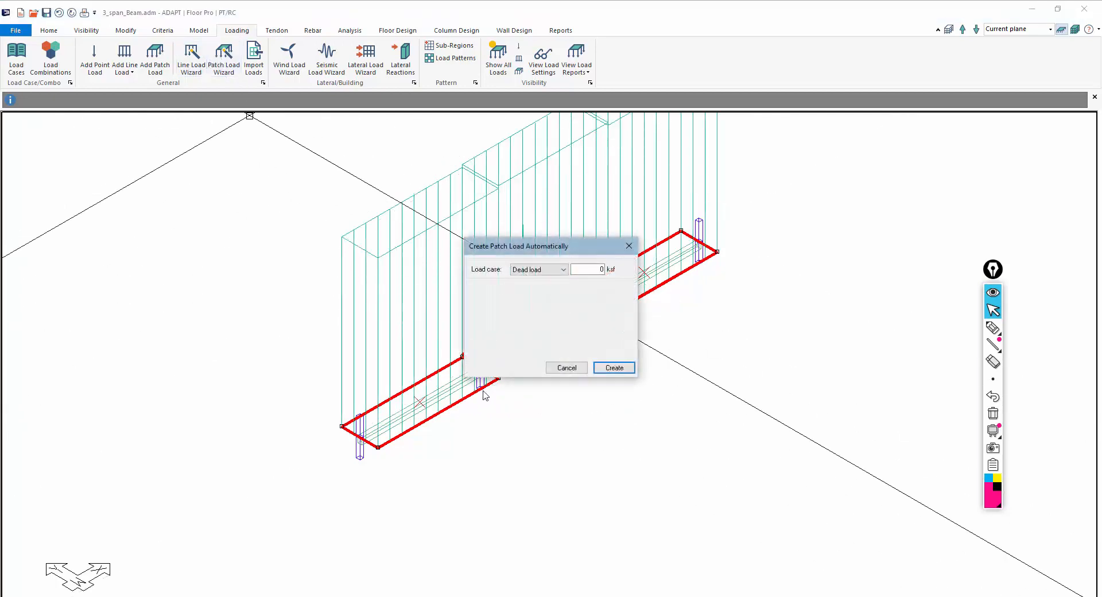
pyautogui.click(555, 272)
pyautogui.click(543, 289)
pyautogui.press('Return')
pyautogui.scroll(-2, 637, 396)
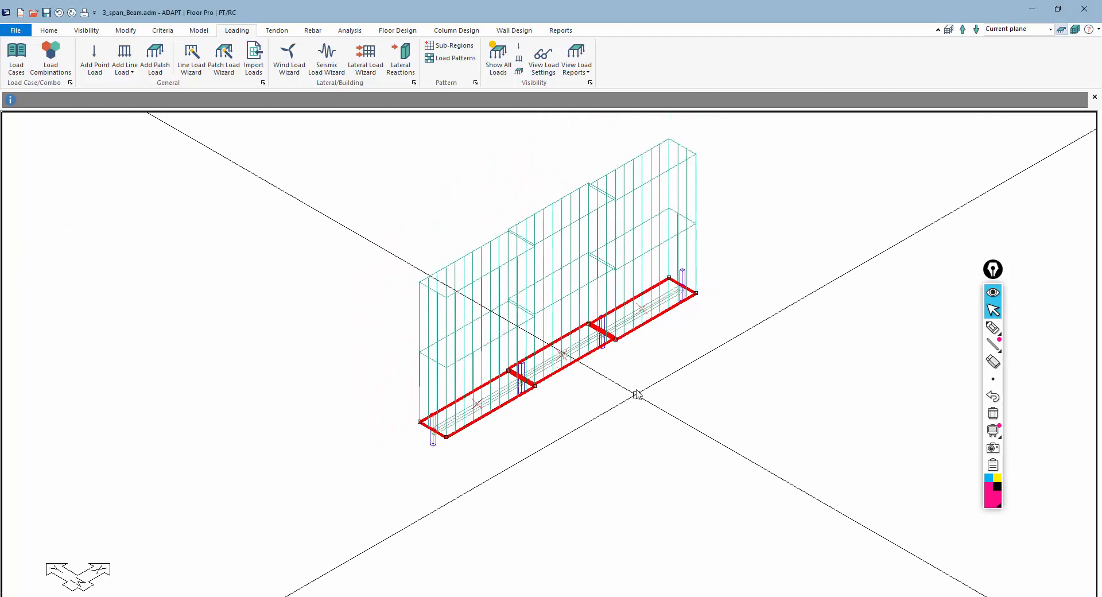
pyautogui.click(632, 385)
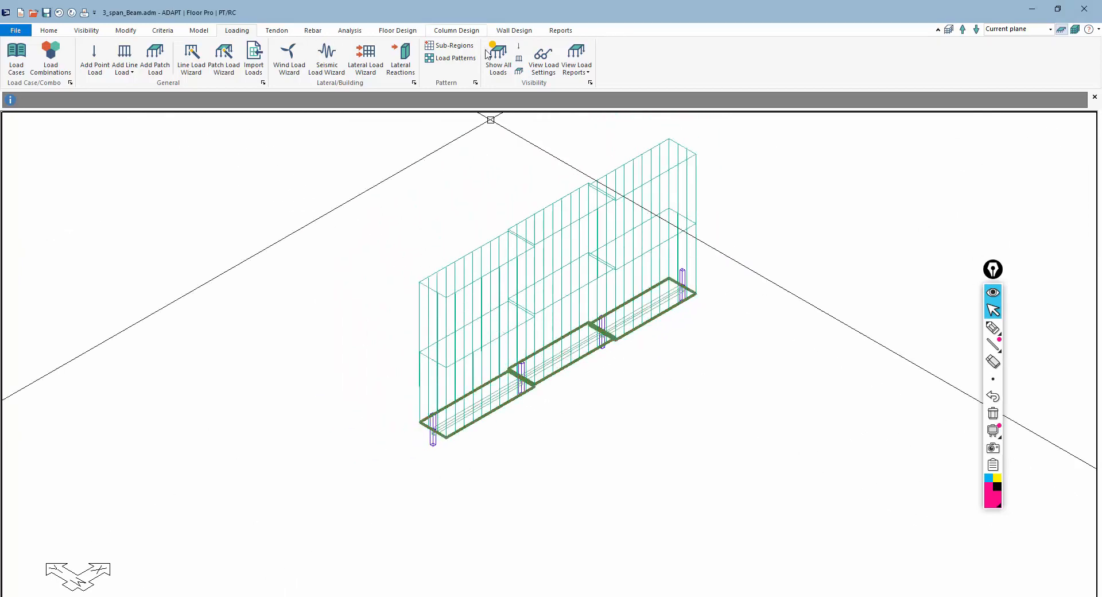
# Check the load display settings, hide the loads and return to the plan view
pyautogui.click(504, 57)
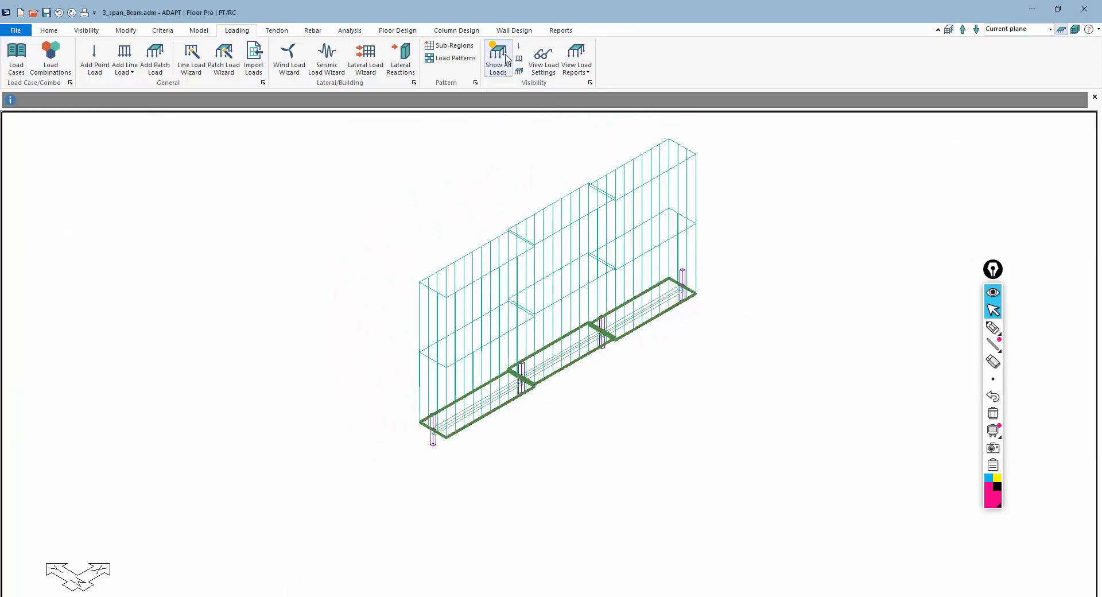
pyautogui.click(543, 57)
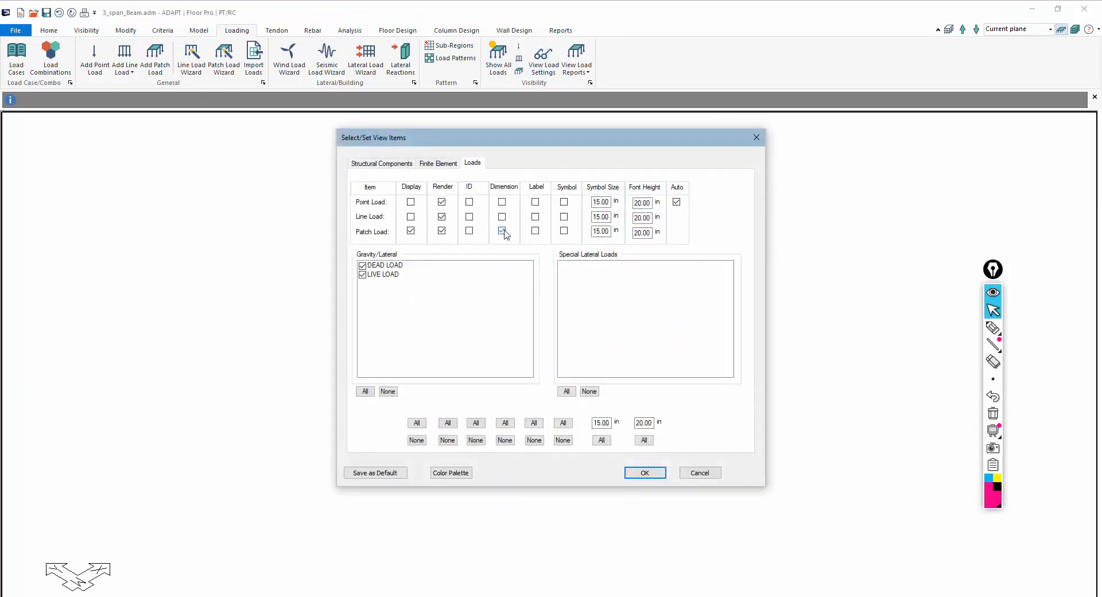
pyautogui.click(637, 472)
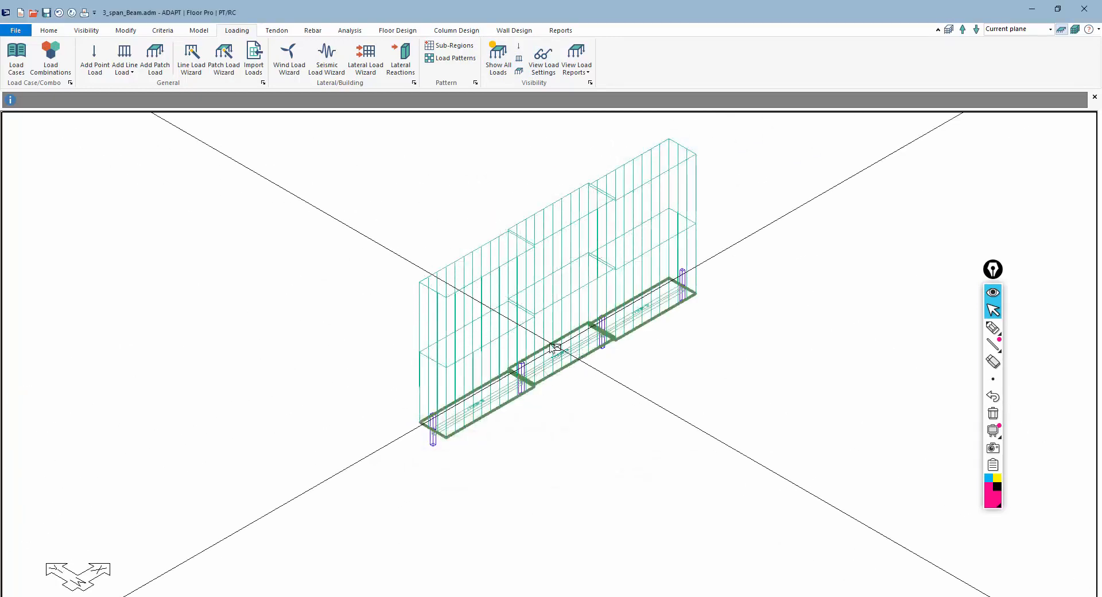
pyautogui.click(498, 61)
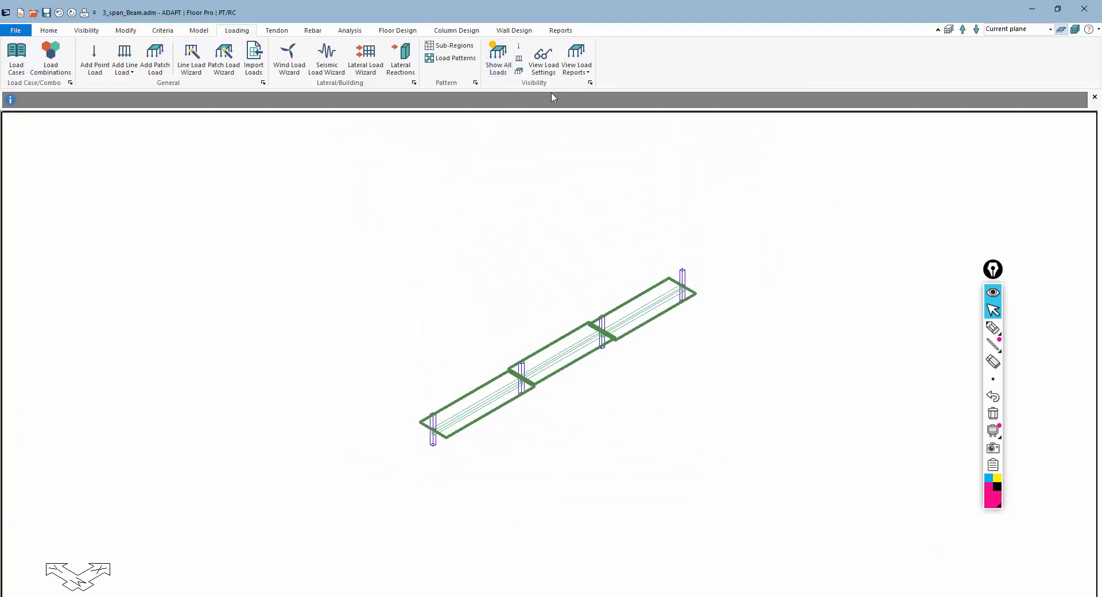
pyautogui.scroll(3, 577, 316)
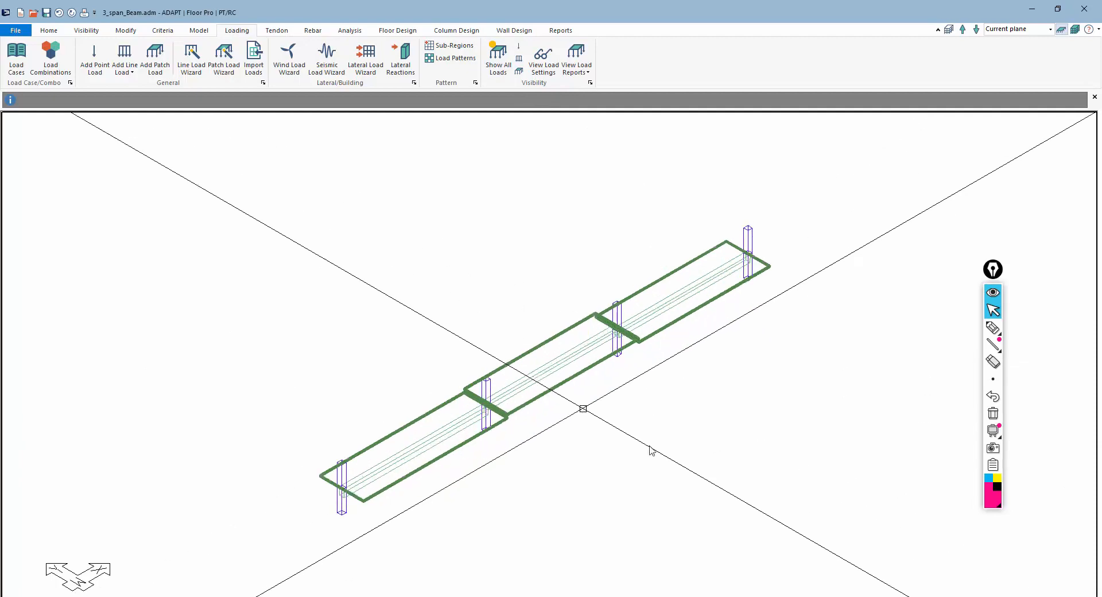
pyautogui.click(721, 595)
pyautogui.scroll(-2, 547, 328)
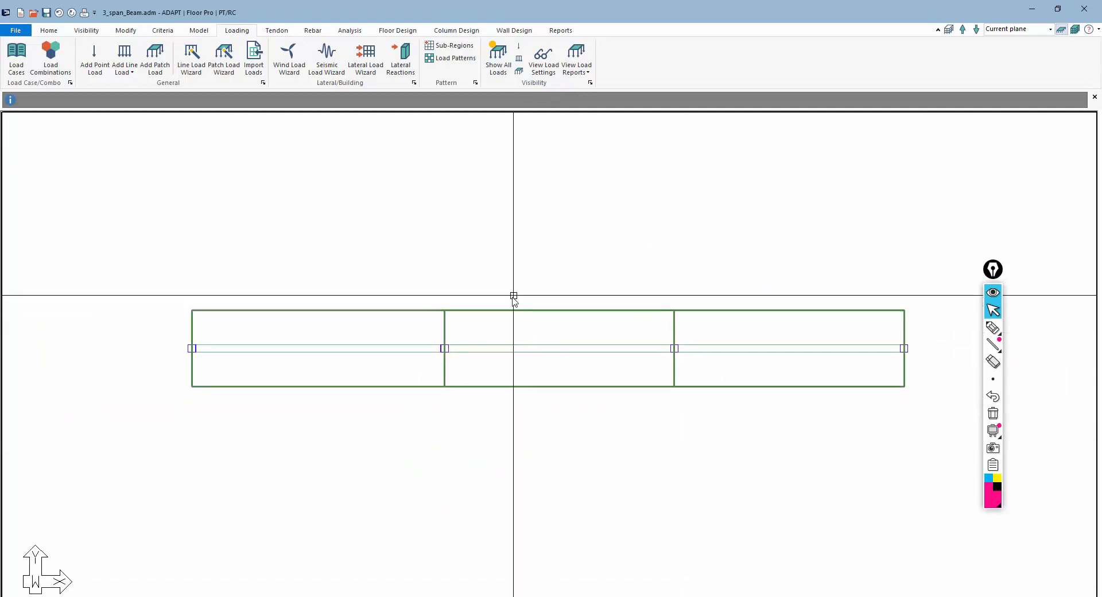
pyautogui.scroll(-1, 514, 297)
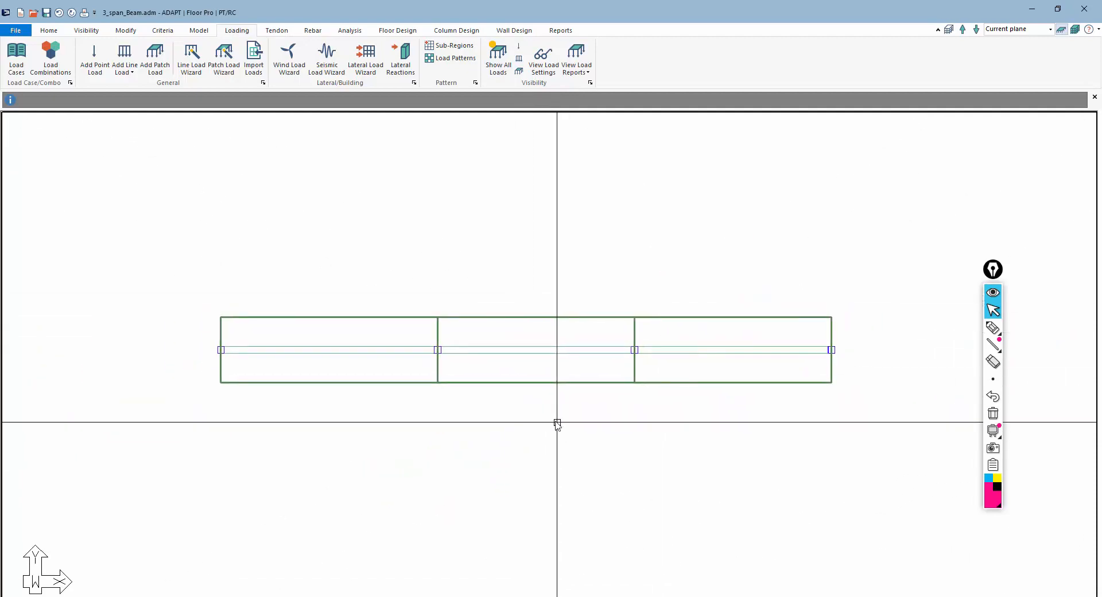
pyautogui.moveTo(559, 423); pyautogui.dragTo(526, 411, button='middle')
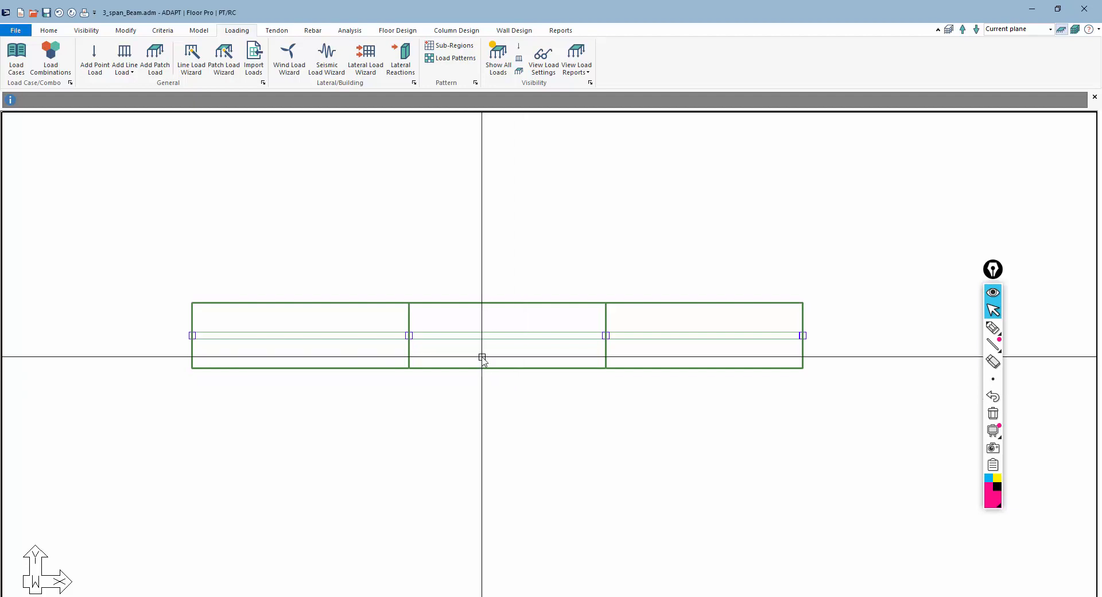
pyautogui.scroll(1, 482, 358)
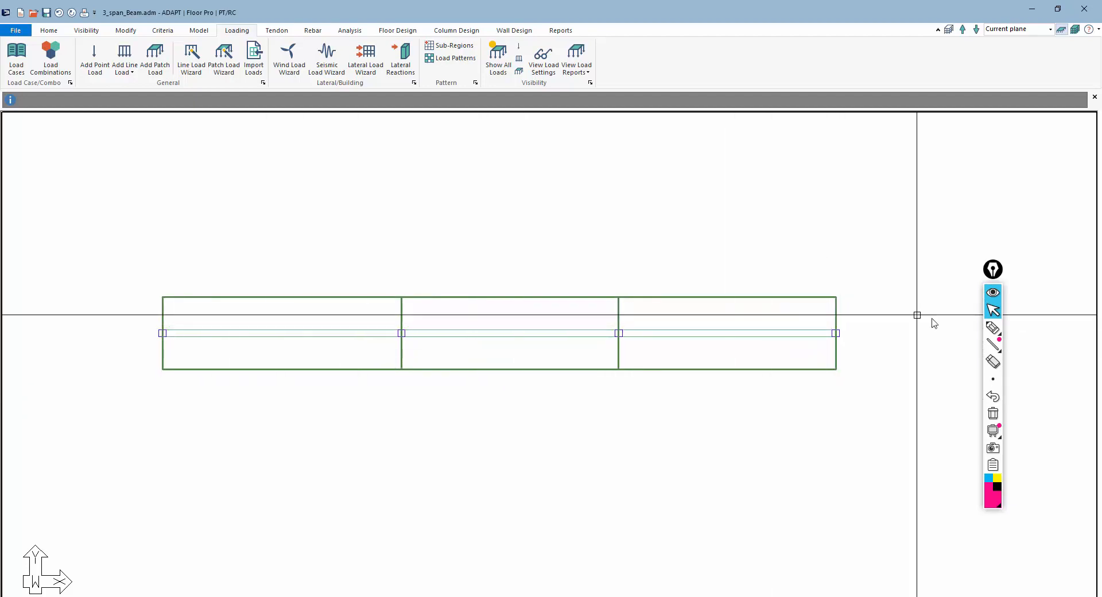
pyautogui.click(993, 328)
pyautogui.moveTo(813, 295)
pyautogui.mouseDown()
pyautogui.moveTo(811, 369)
pyautogui.moveTo(788, 352)
pyautogui.mouseUp()
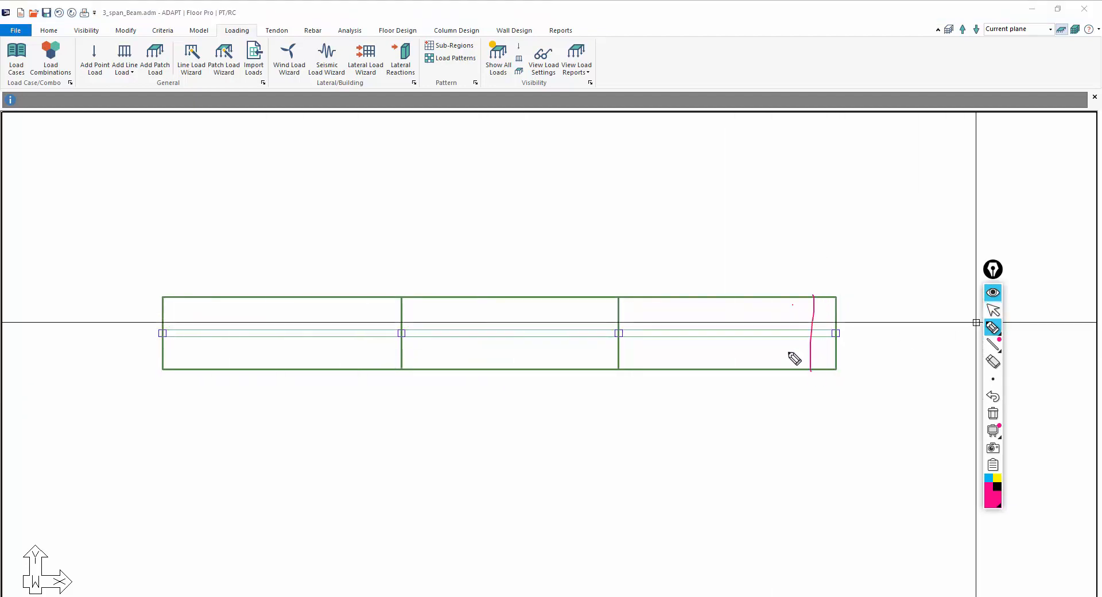
pyautogui.moveTo(777, 312); pyautogui.dragTo(775, 355)
pyautogui.moveTo(754, 306)
pyautogui.mouseDown()
pyautogui.moveTo(752, 359)
pyautogui.moveTo(738, 366)
pyautogui.mouseUp()
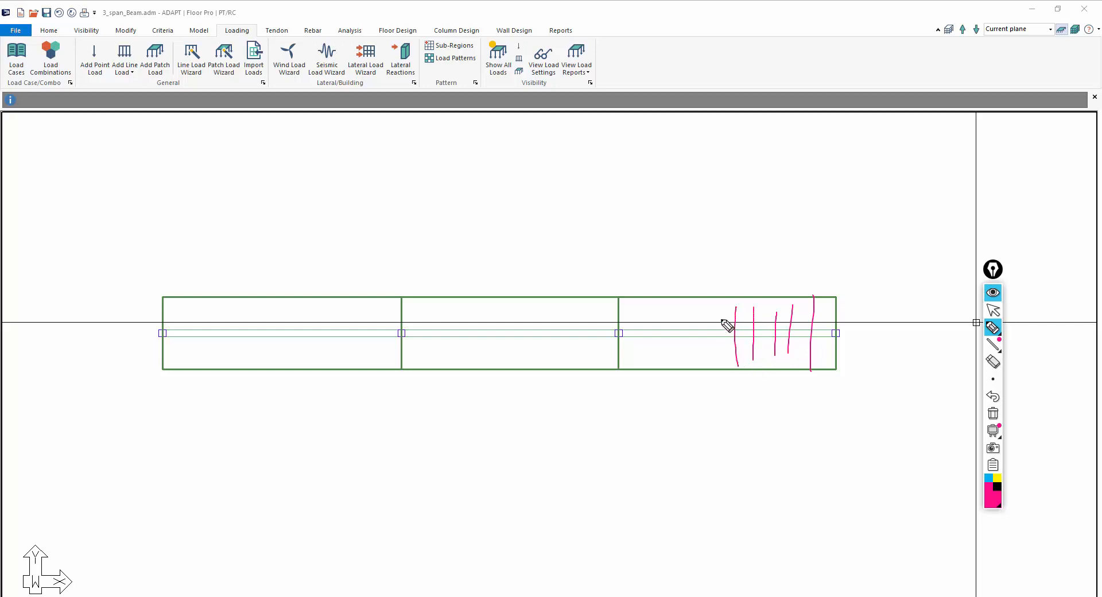
pyautogui.moveTo(714, 298); pyautogui.dragTo(709, 363)
pyautogui.click(993, 413)
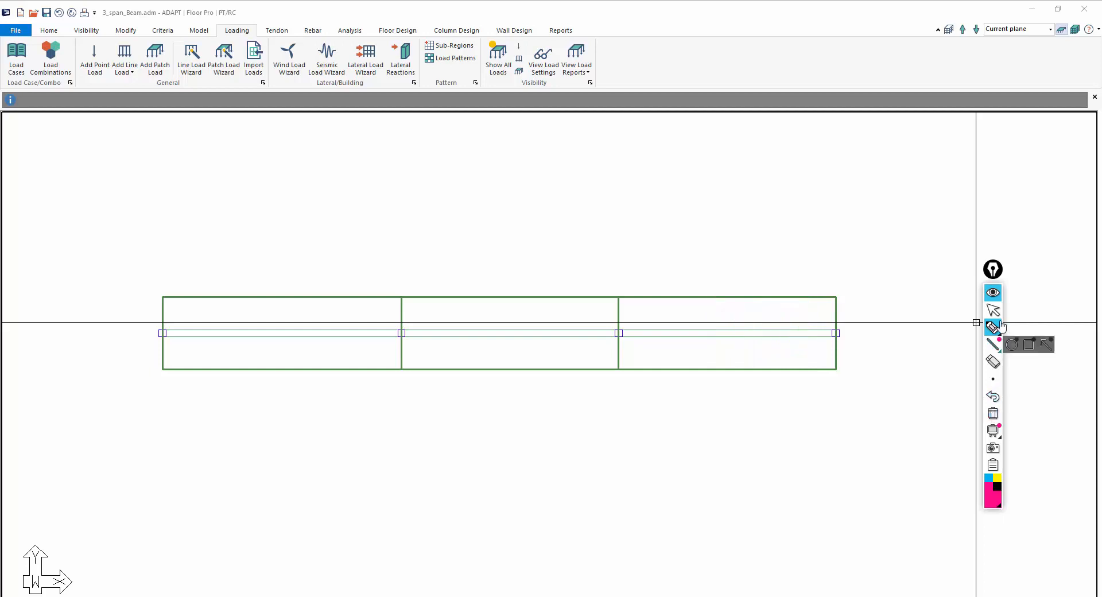
pyautogui.click(993, 311)
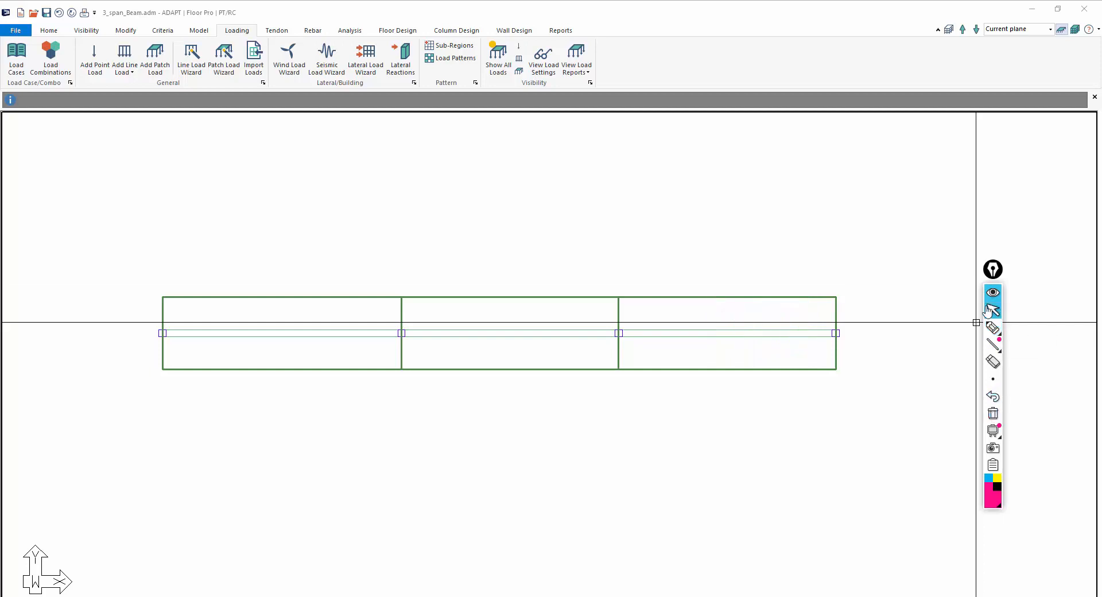
# Create an X support line along the beam through all four supports and generate design sections along it
pyautogui.click(397, 31)
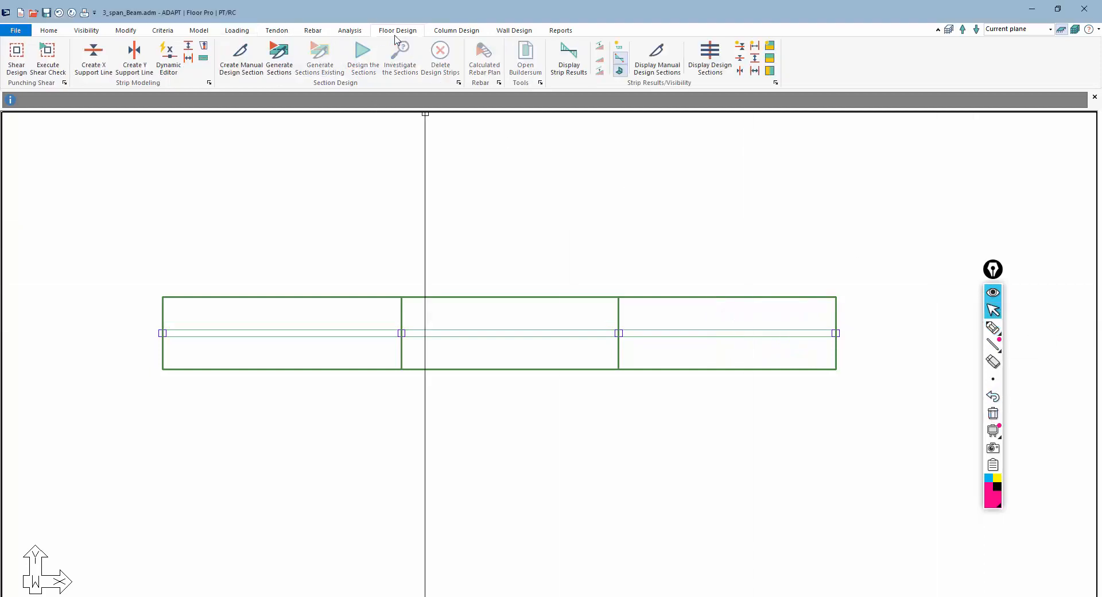
pyautogui.click(87, 57)
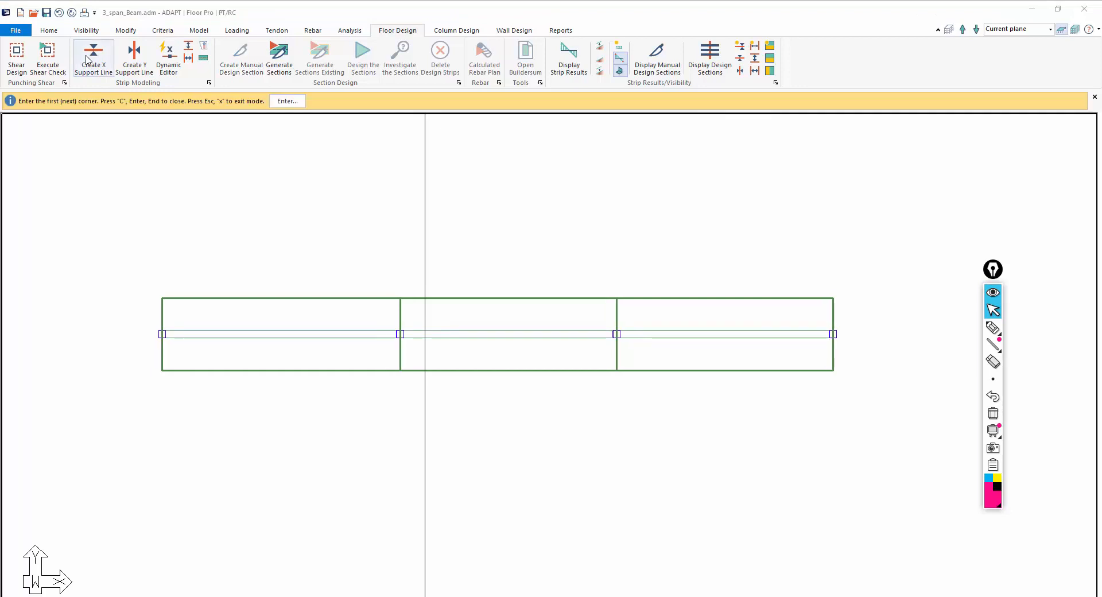
pyautogui.click(162, 333)
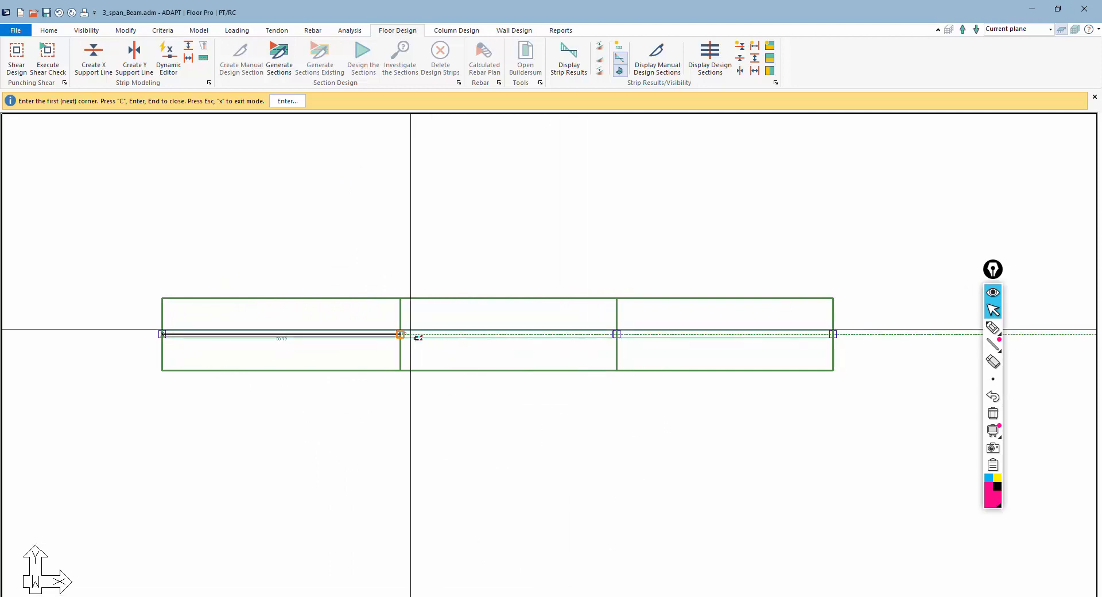
pyautogui.click(401, 334)
pyautogui.click(616, 334)
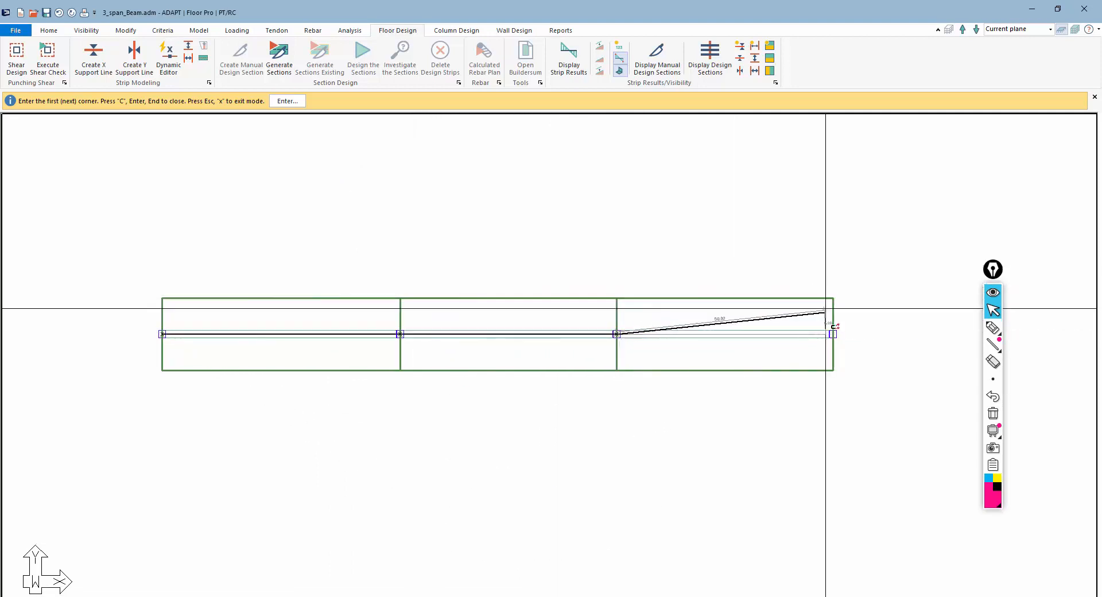
pyautogui.click(833, 334)
pyautogui.press('c')
pyautogui.scroll(-2, 640, 349)
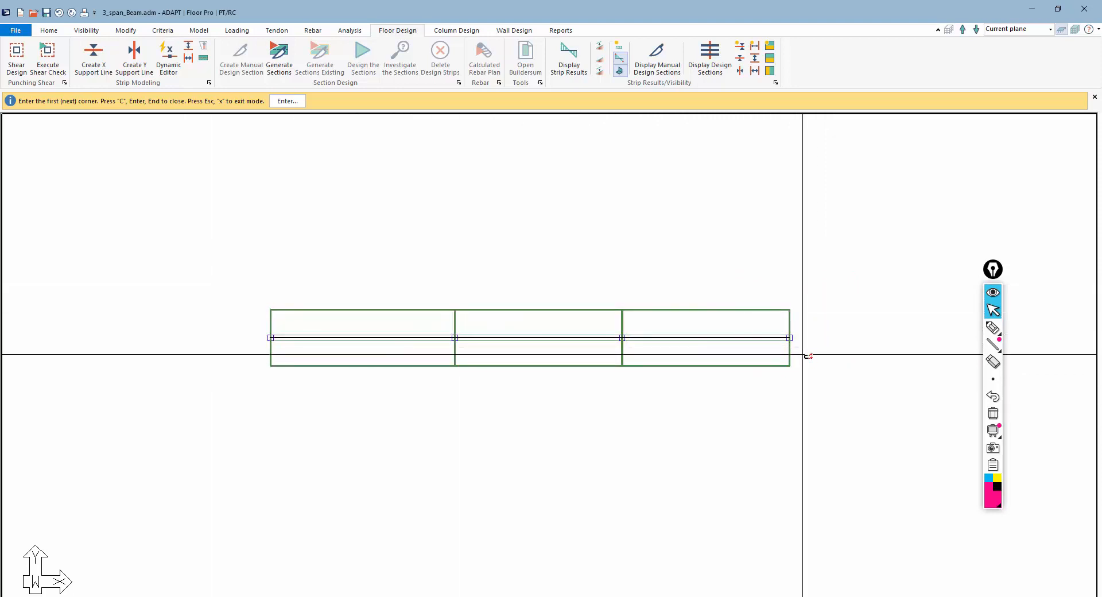
pyautogui.press('Escape')
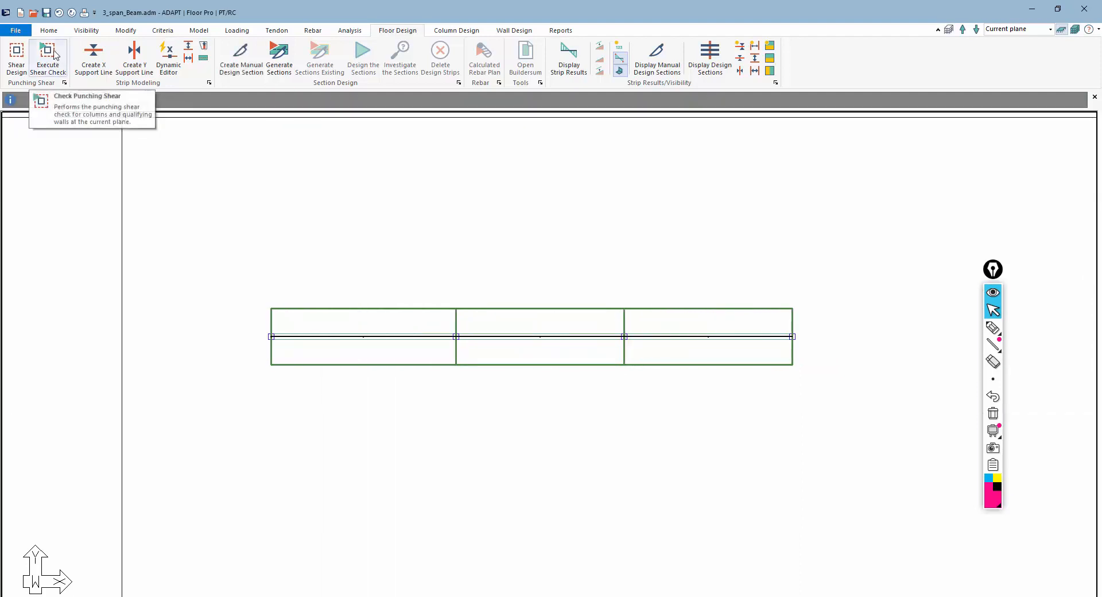
pyautogui.click(279, 57)
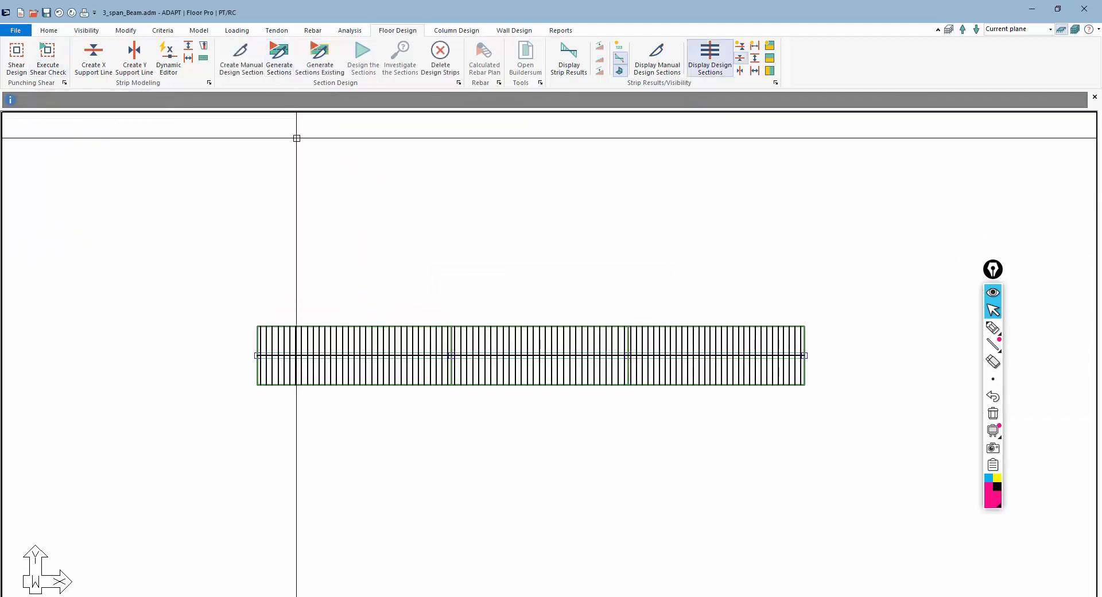
pyautogui.scroll(-1, 374, 230)
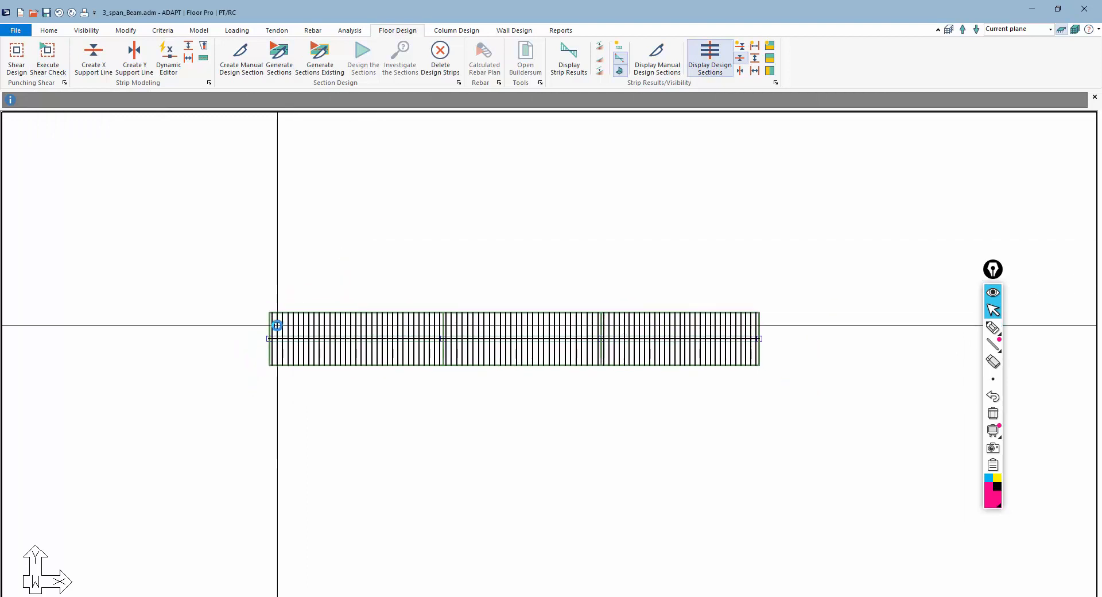
# Set the support line's design criteria to Beam and enable Effective Flange Width (Beam Criteria Only)
pyautogui.doubleClick(278, 326)
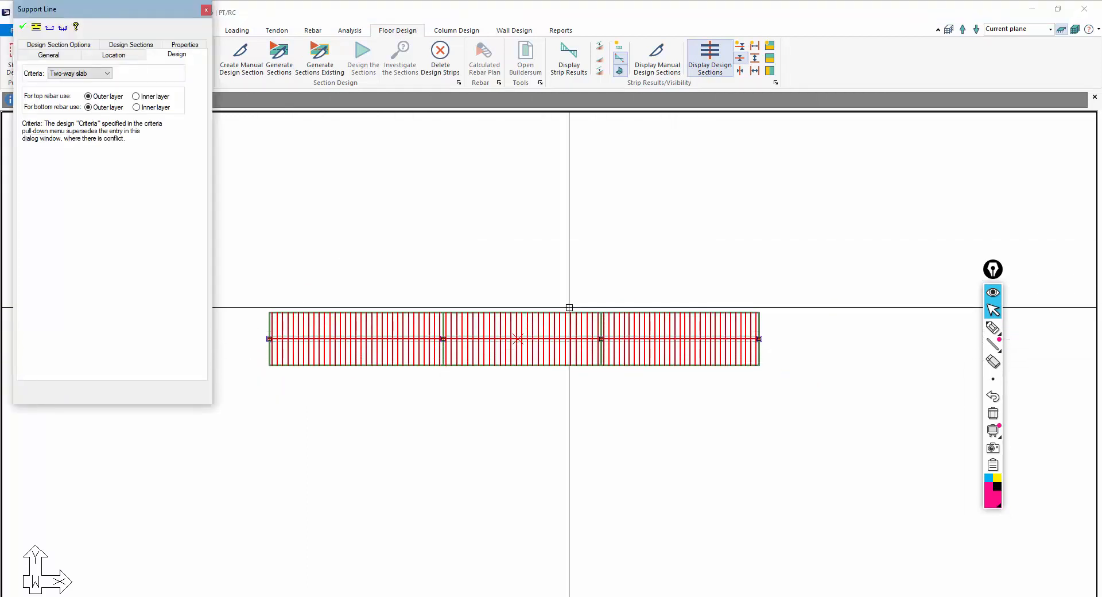
pyautogui.click(68, 77)
pyautogui.click(68, 99)
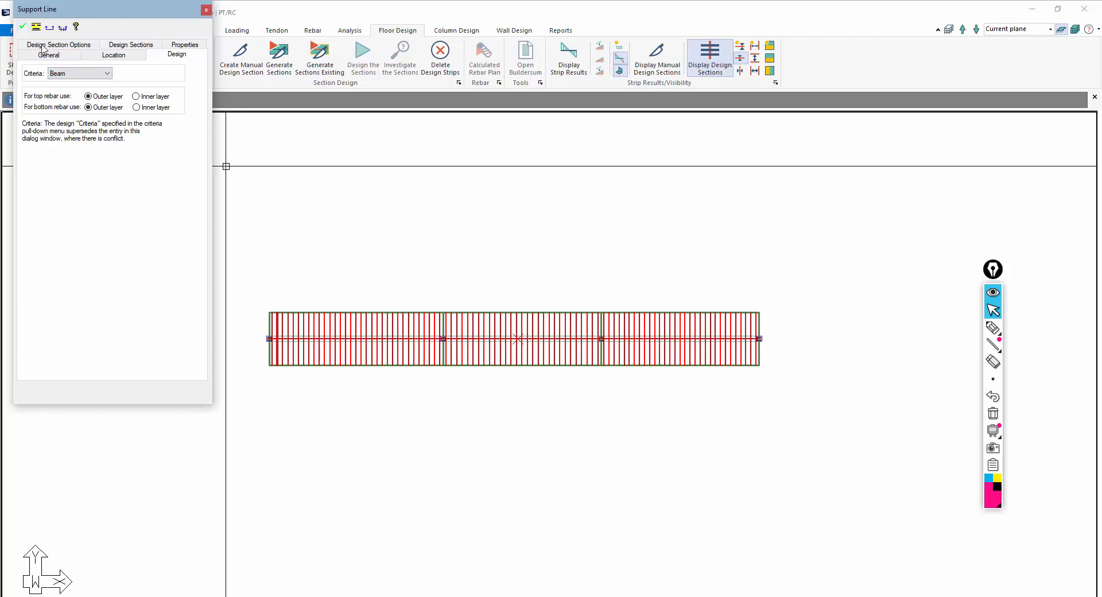
pyautogui.click(66, 49)
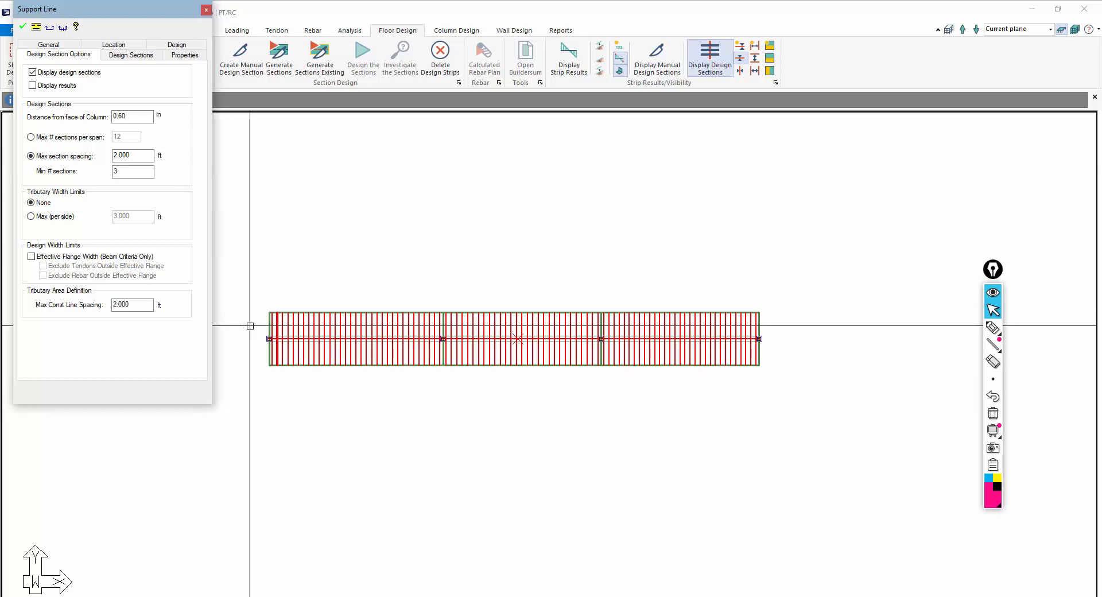
pyautogui.click(31, 257)
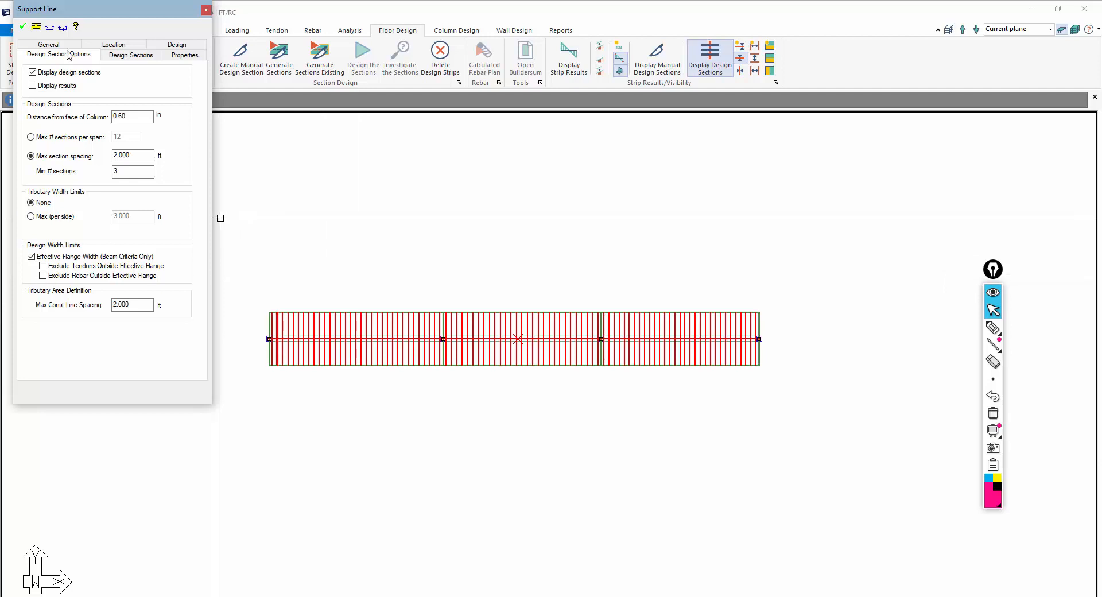
pyautogui.click(205, 11)
# Review the geometry details of the support line's design sections, then hide the design sections
pyautogui.scroll(3, 379, 224)
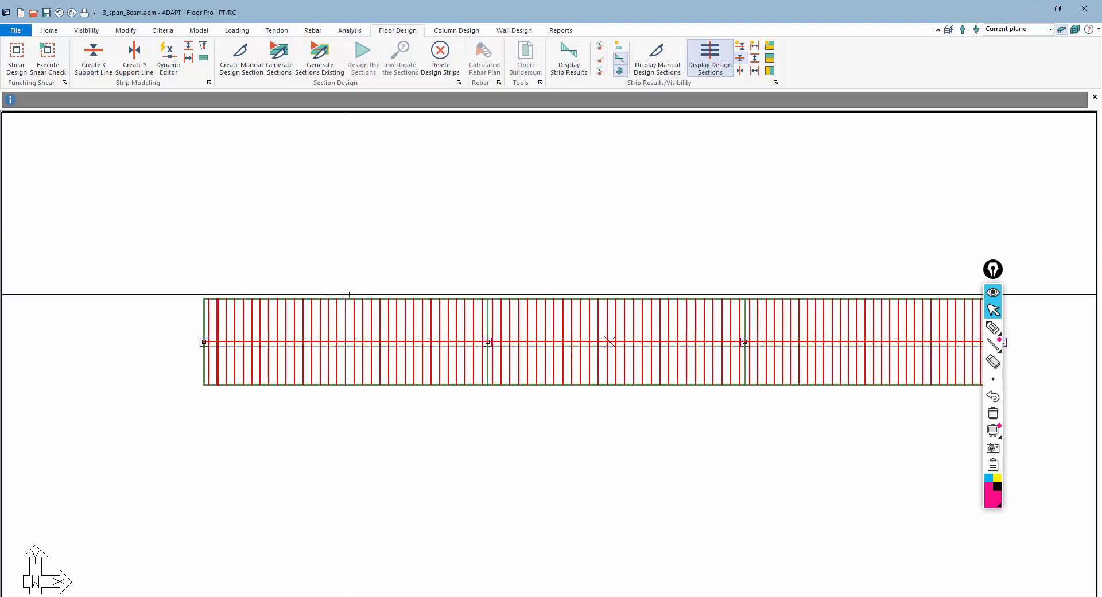
pyautogui.scroll(-2, 346, 295)
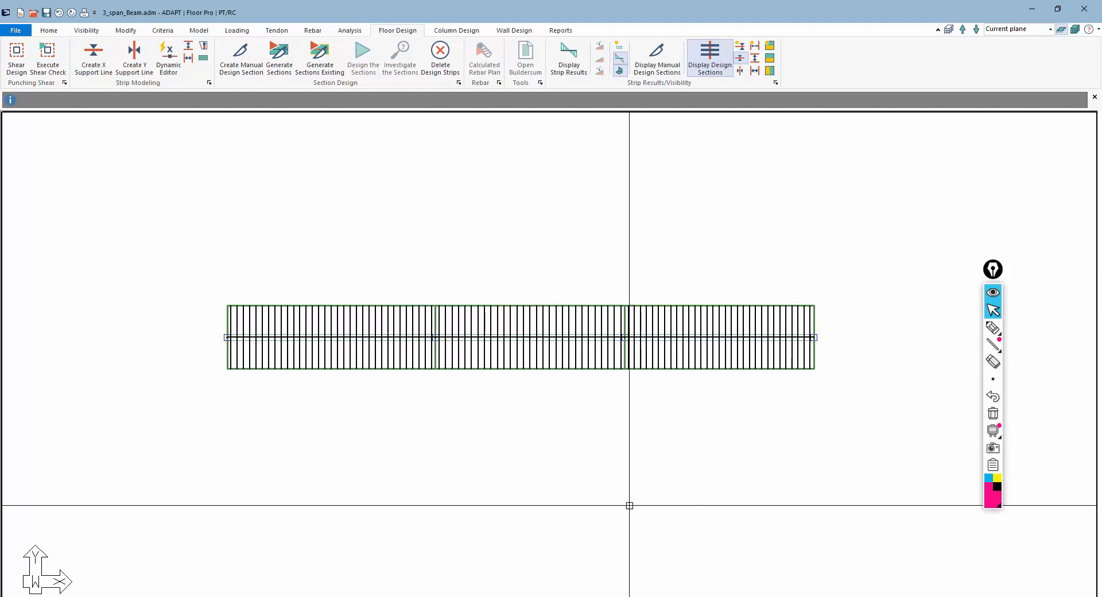
pyautogui.doubleClick(321, 319)
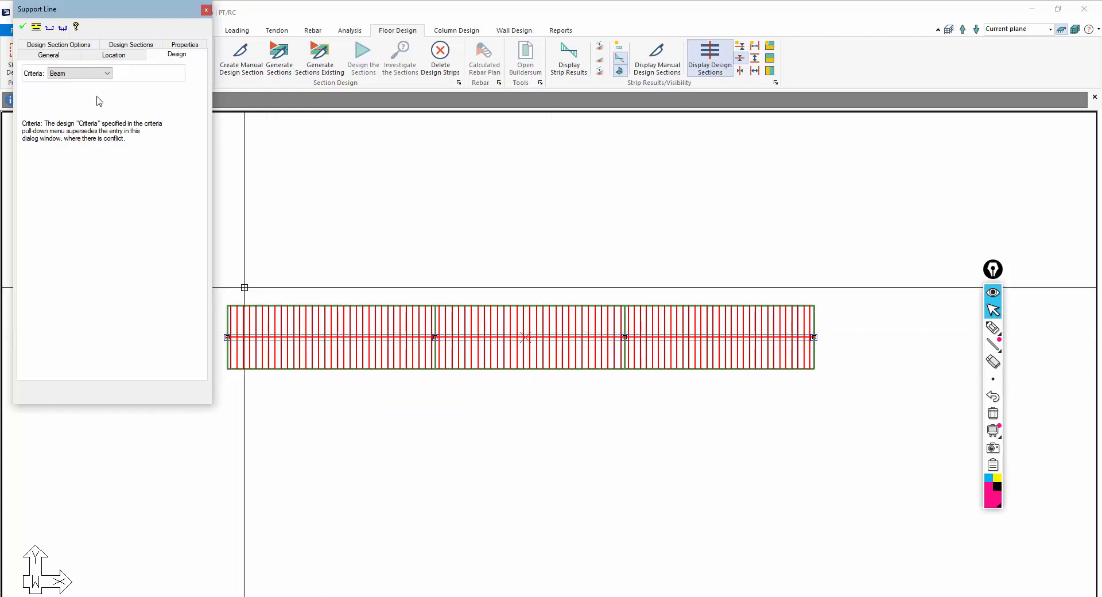
pyautogui.click(126, 46)
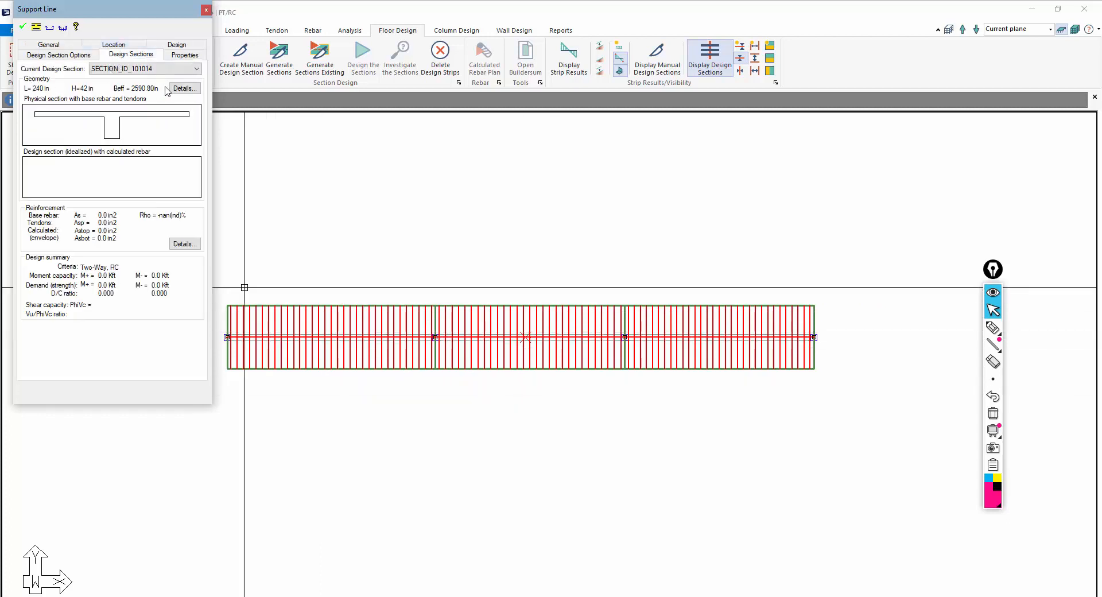
pyautogui.click(182, 88)
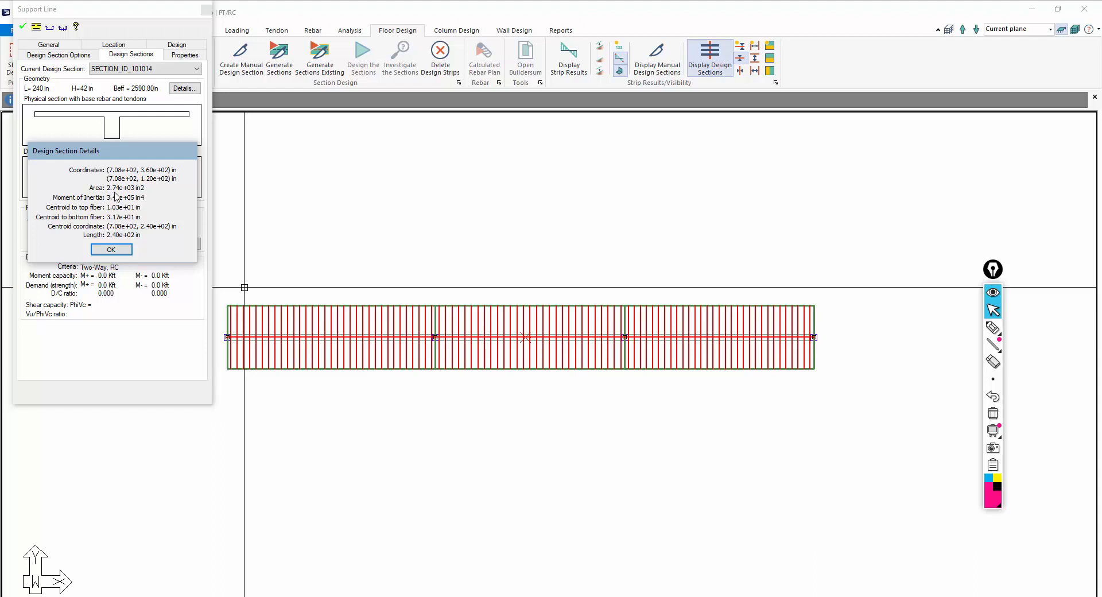
pyautogui.click(110, 251)
pyautogui.click(357, 225)
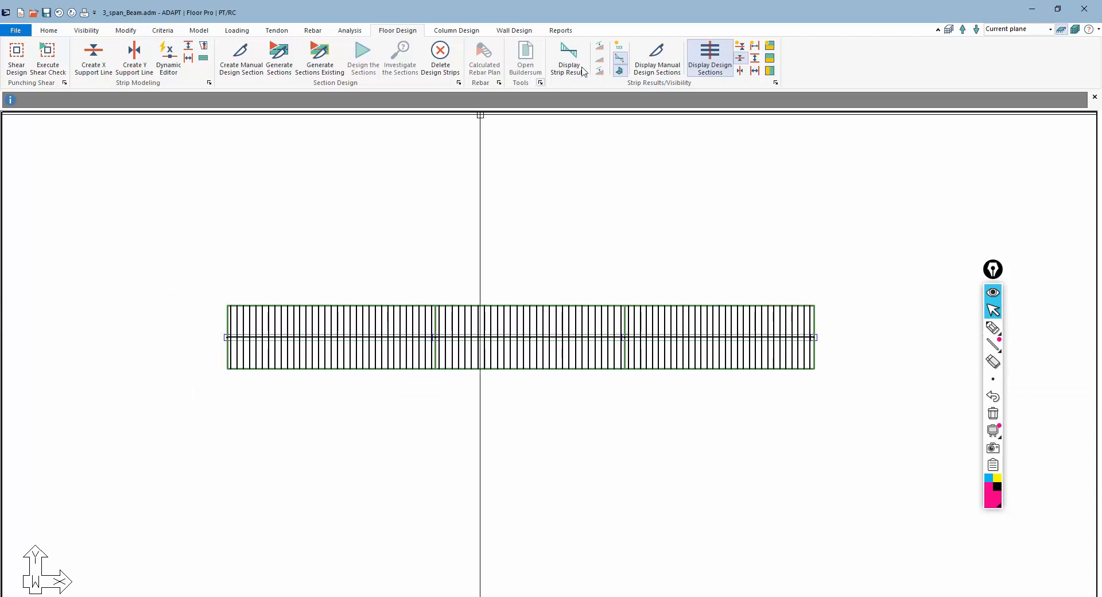
pyautogui.click(742, 59)
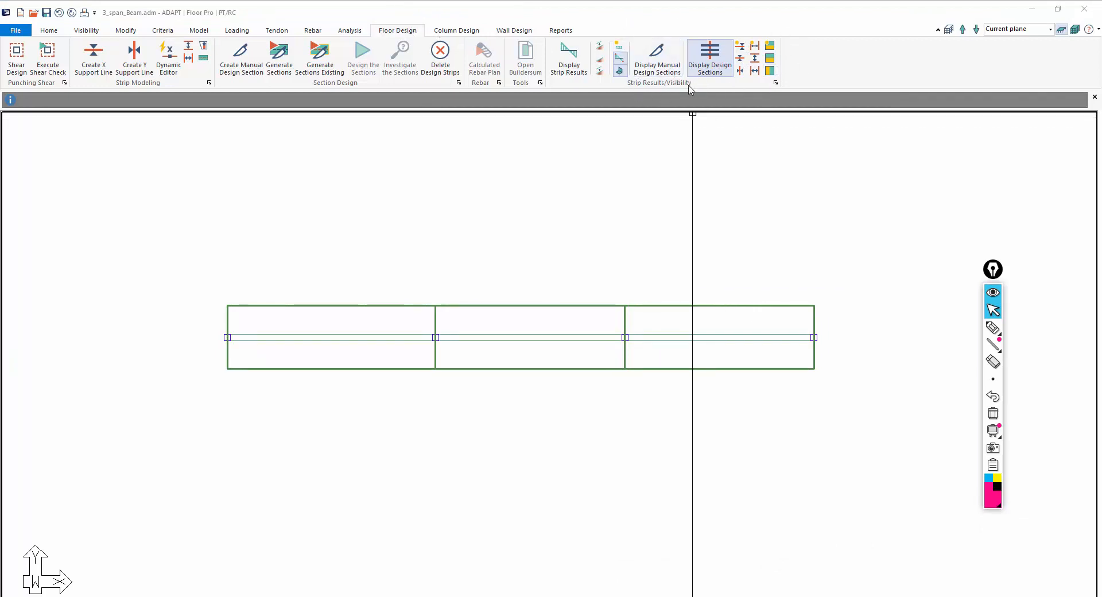
# Add a tendon along the beam centreline running through all four supports
pyautogui.click(277, 31)
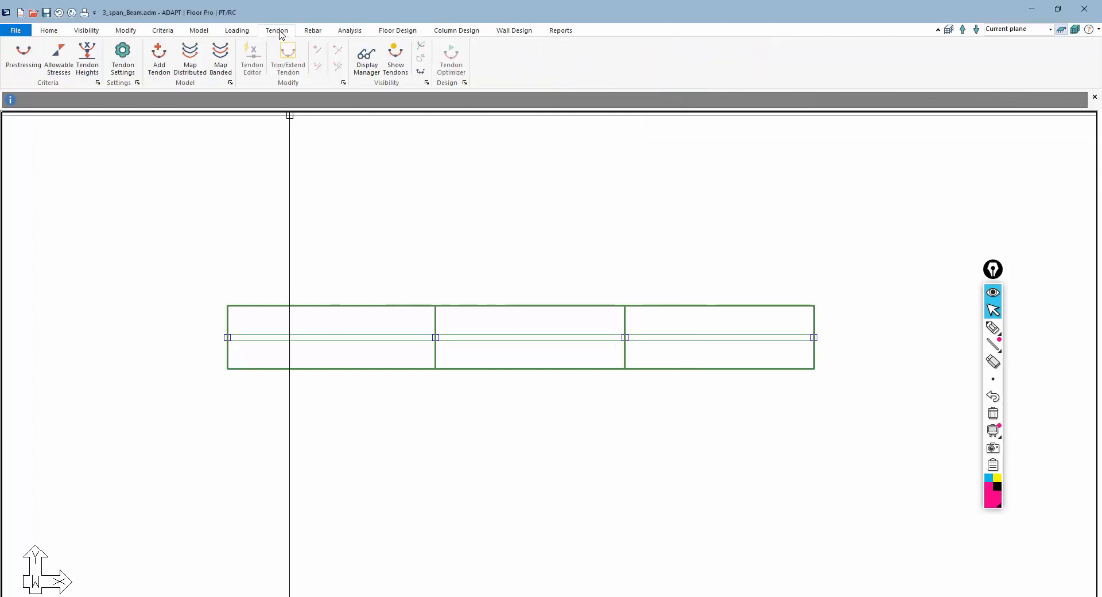
pyautogui.click(159, 57)
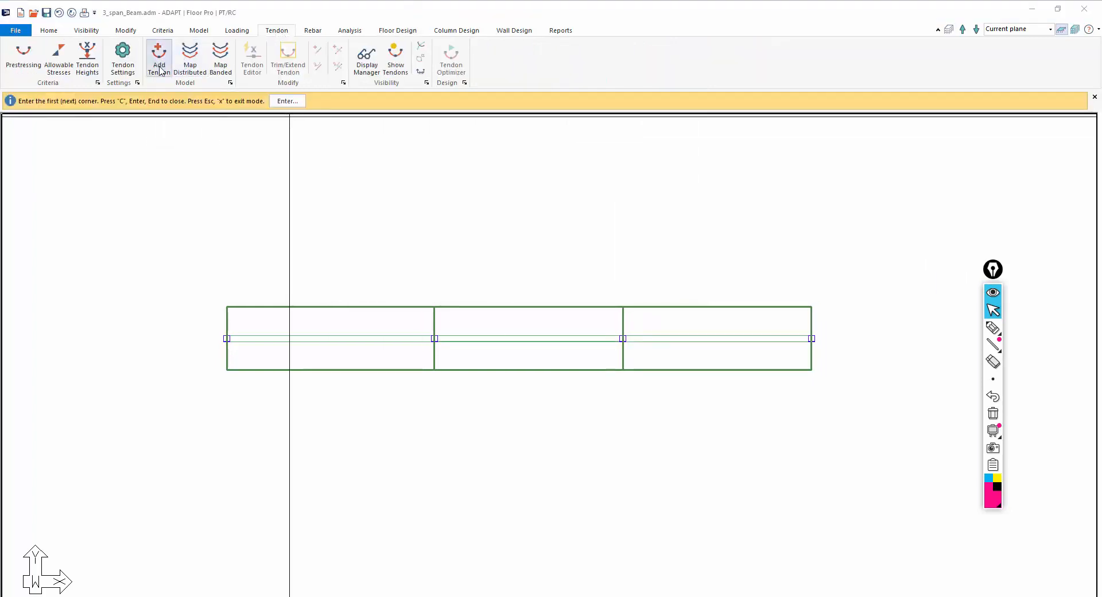
pyautogui.scroll(1, 239, 306)
pyautogui.click(244, 305)
pyautogui.scroll(-1, 207, 304)
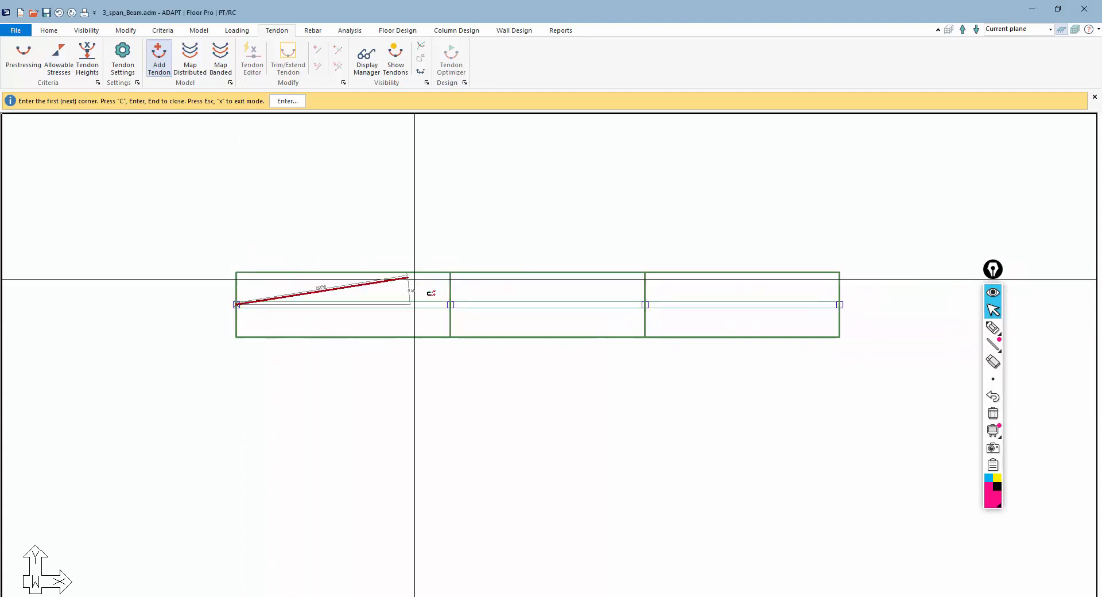
pyautogui.click(450, 305)
pyautogui.click(645, 304)
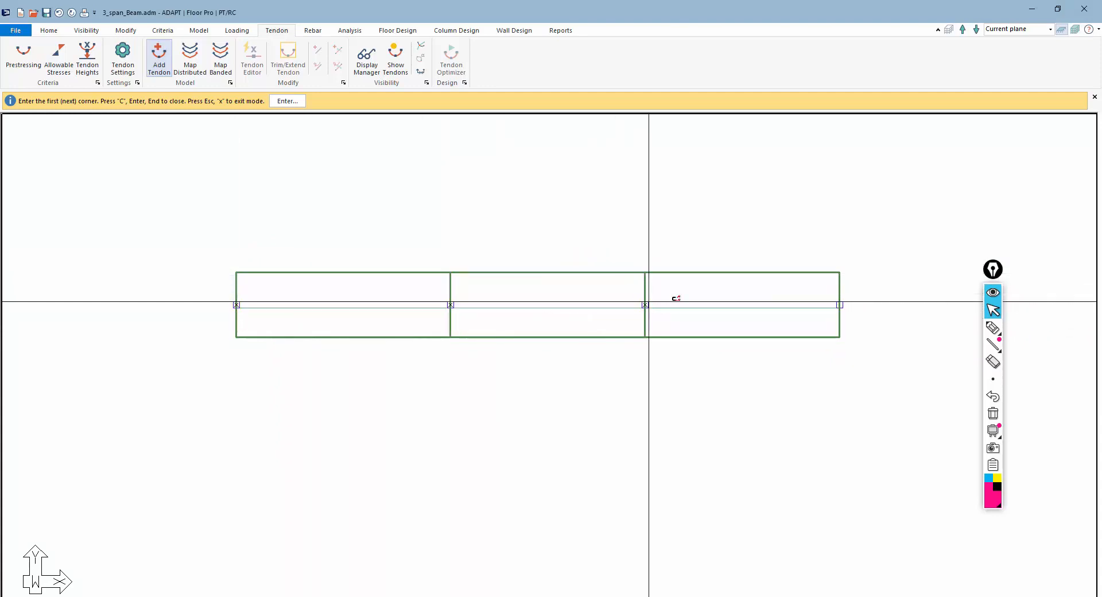
pyautogui.click(838, 302)
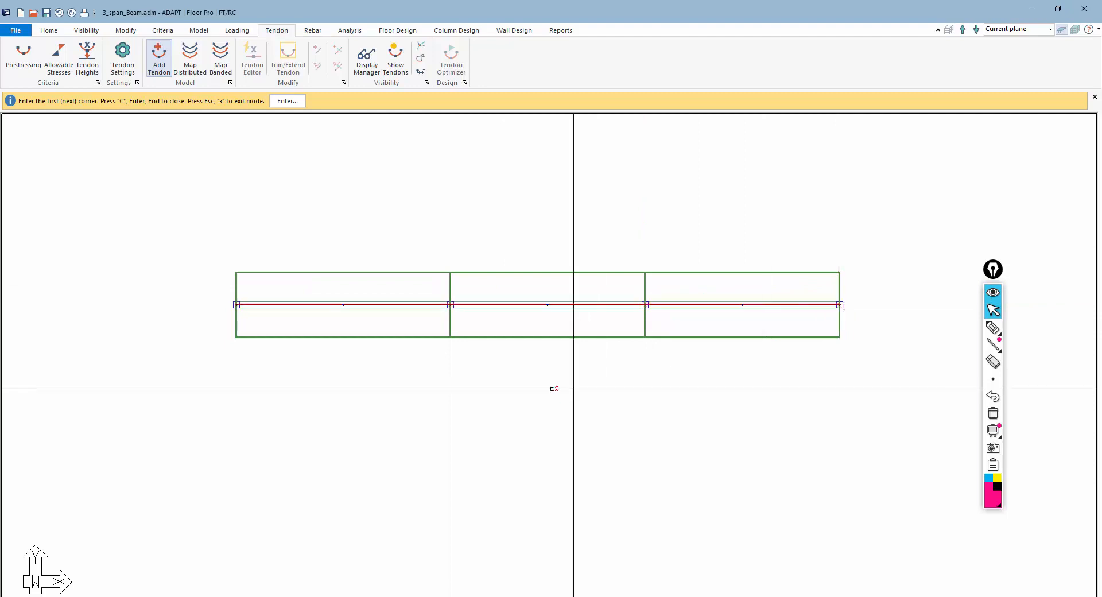
pyautogui.scroll(2, 512, 344)
pyautogui.press('Escape')
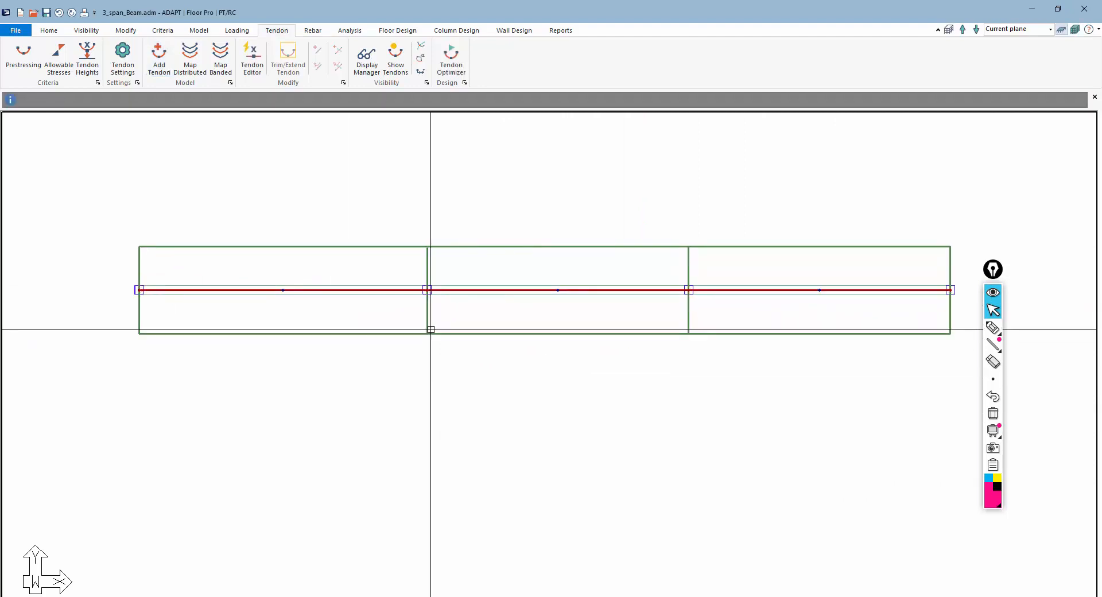
# Set the tendon's number of strands to 16 and open its stressing settings
pyautogui.scroll(1, 382, 307)
pyautogui.scroll(-1, 396, 296)
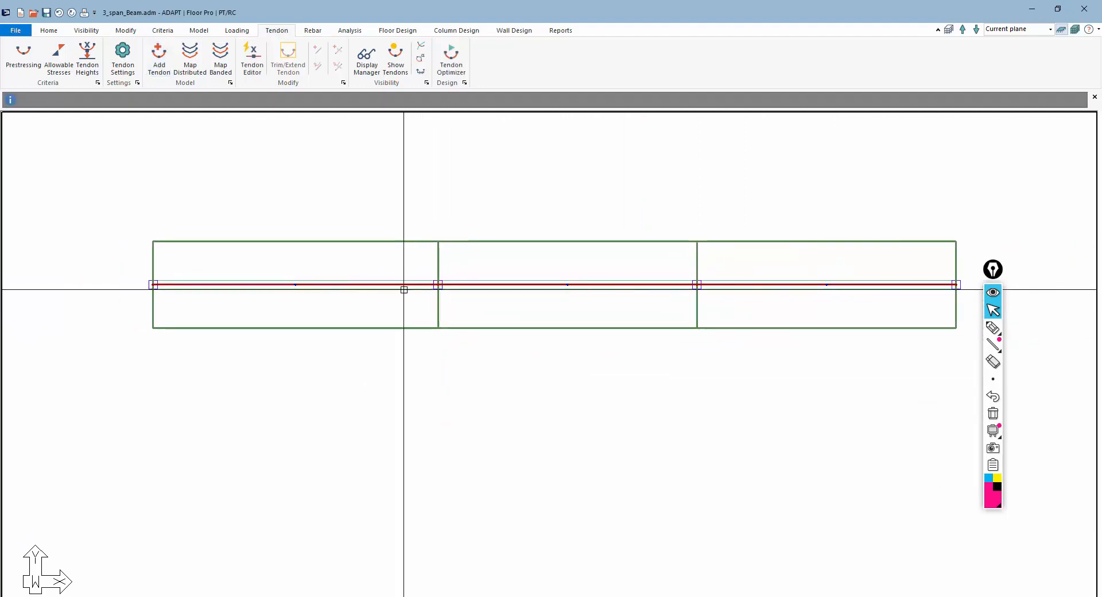
pyautogui.scroll(1, 406, 288)
pyautogui.doubleClick(408, 283)
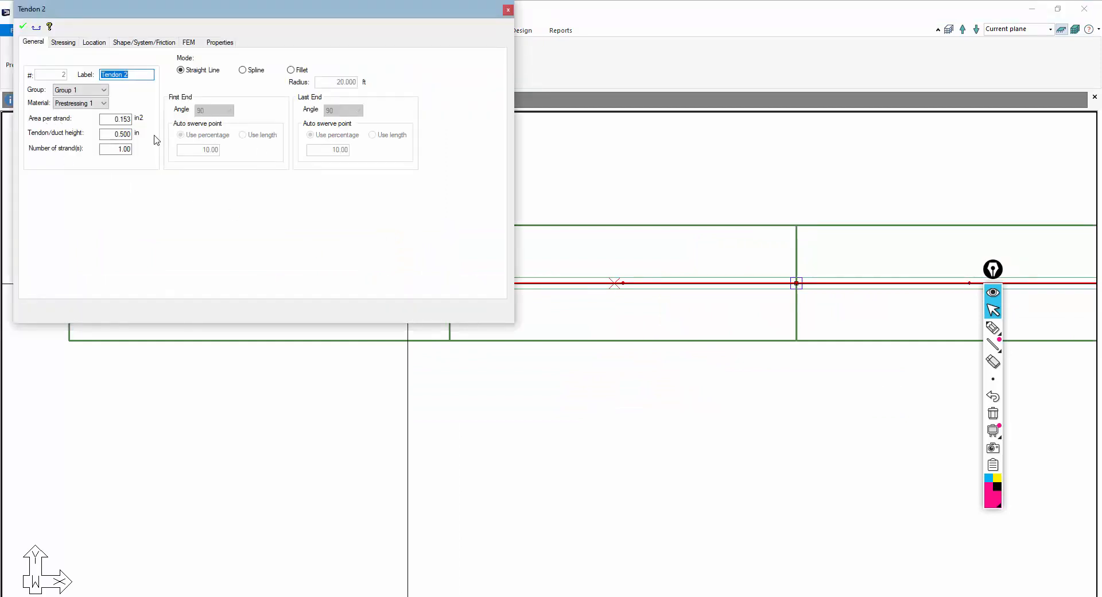
pyautogui.click(104, 149)
pyautogui.click(115, 119)
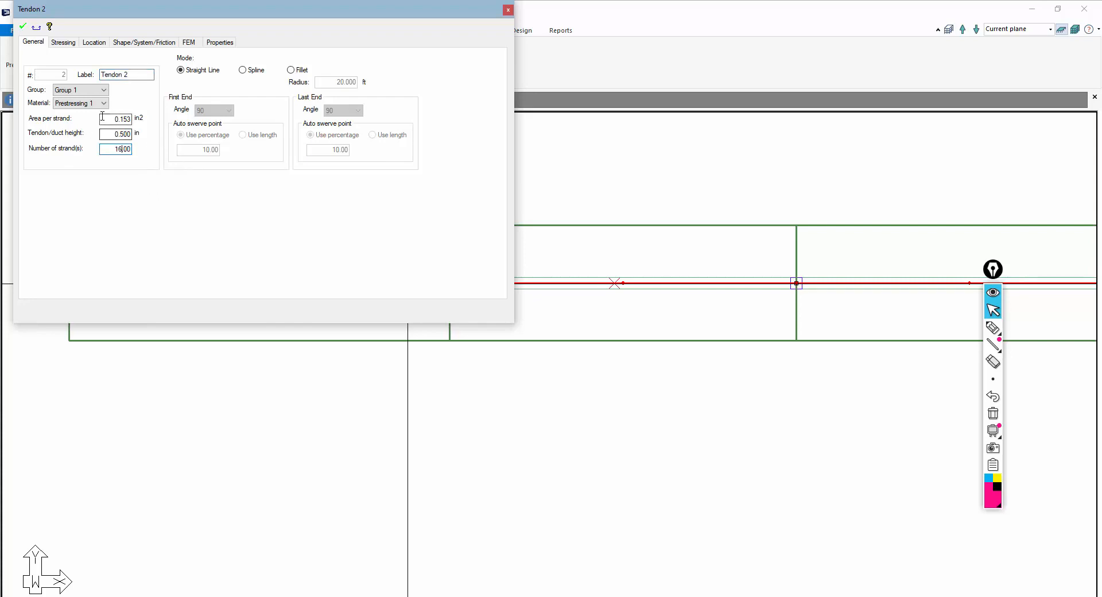
pyautogui.click(65, 43)
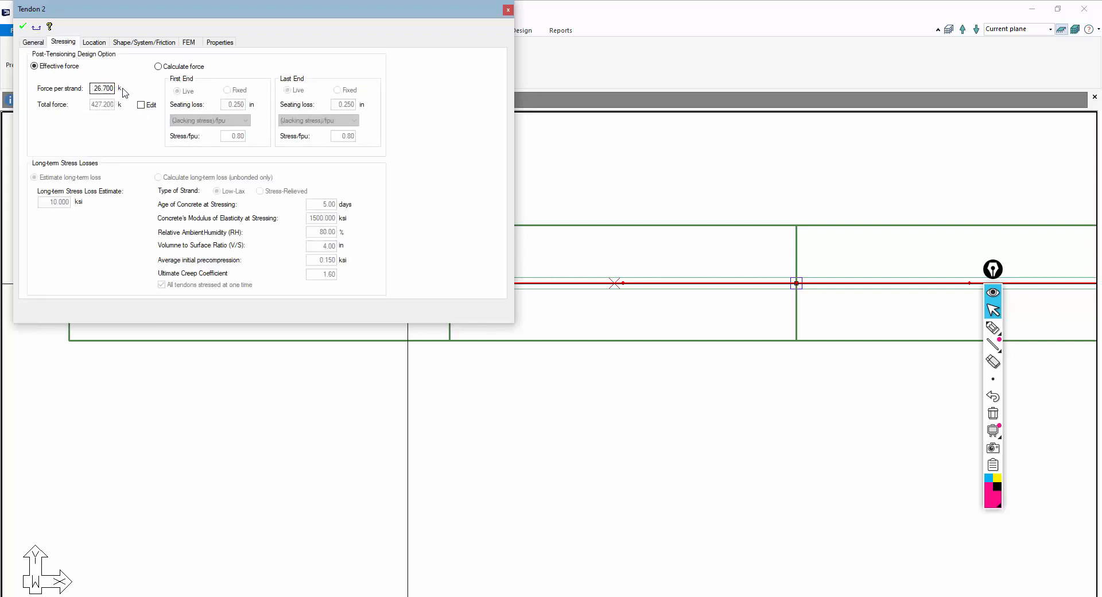
# Try editing the tendon's total force and number of strands while switching between stressing and general settings
pyautogui.click(141, 105)
pyautogui.click(91, 106)
pyautogui.moveTo(90, 108); pyautogui.dragTo(147, 112)
pyautogui.write('11')
pyautogui.click(32, 43)
pyautogui.moveTo(101, 149); pyautogui.dragTo(147, 151)
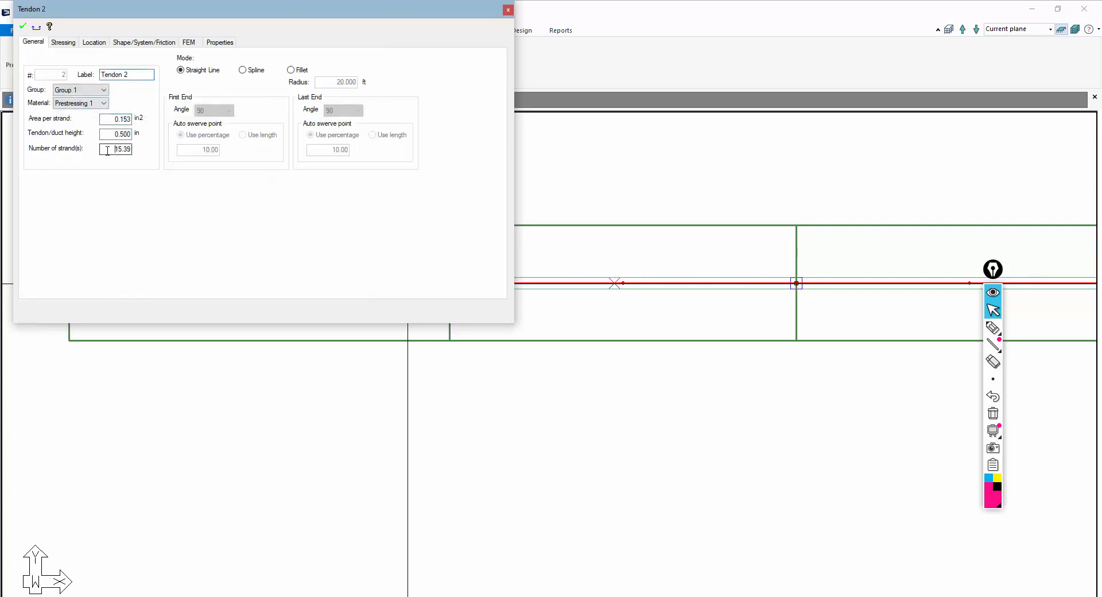
pyautogui.click(68, 45)
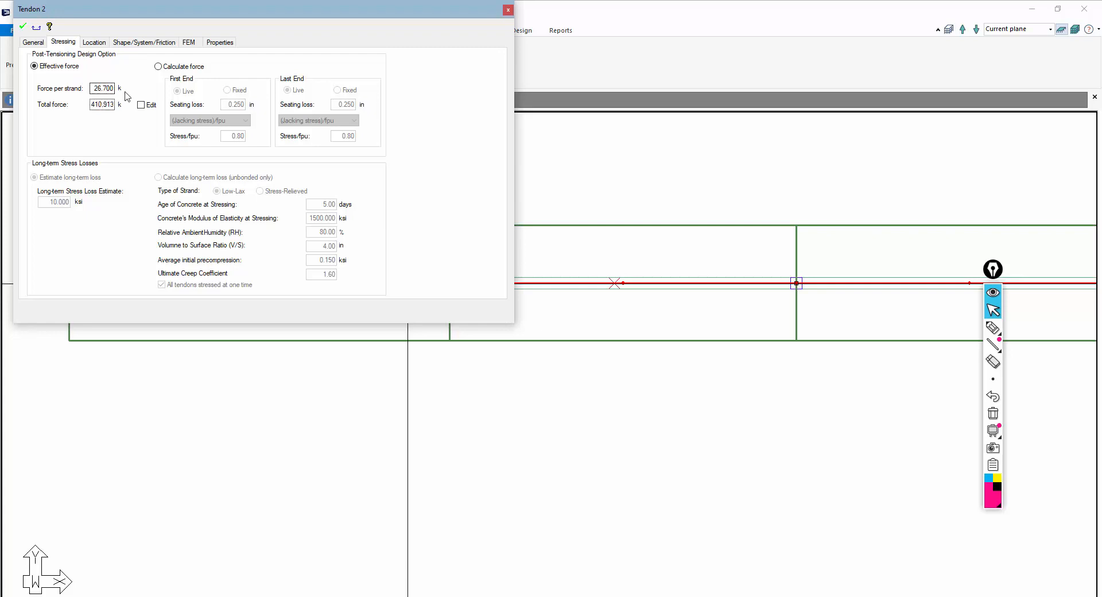
pyautogui.click(33, 43)
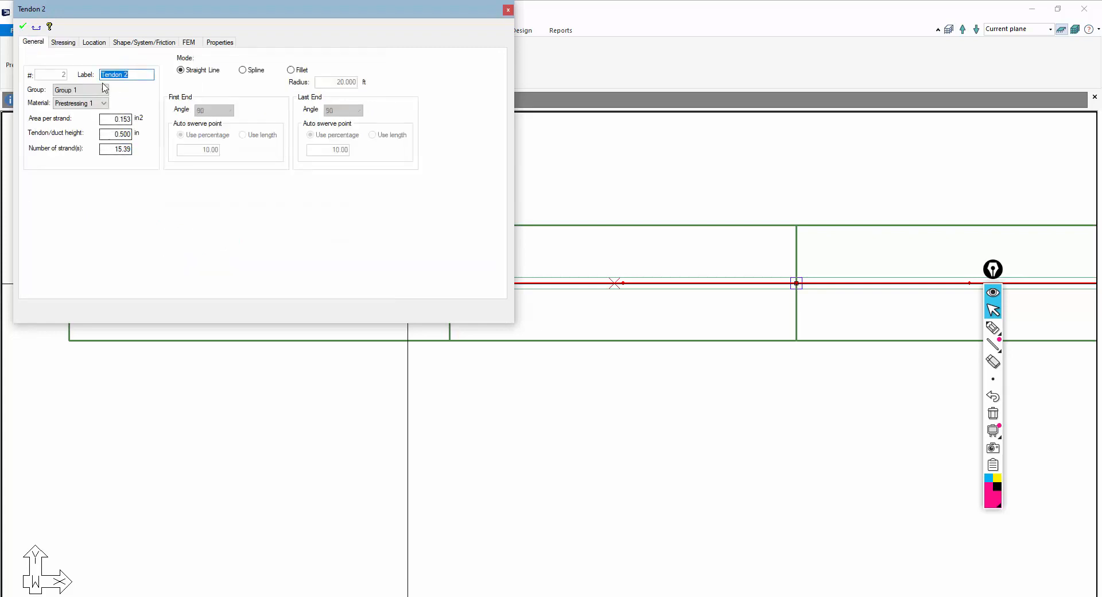
pyautogui.click(65, 44)
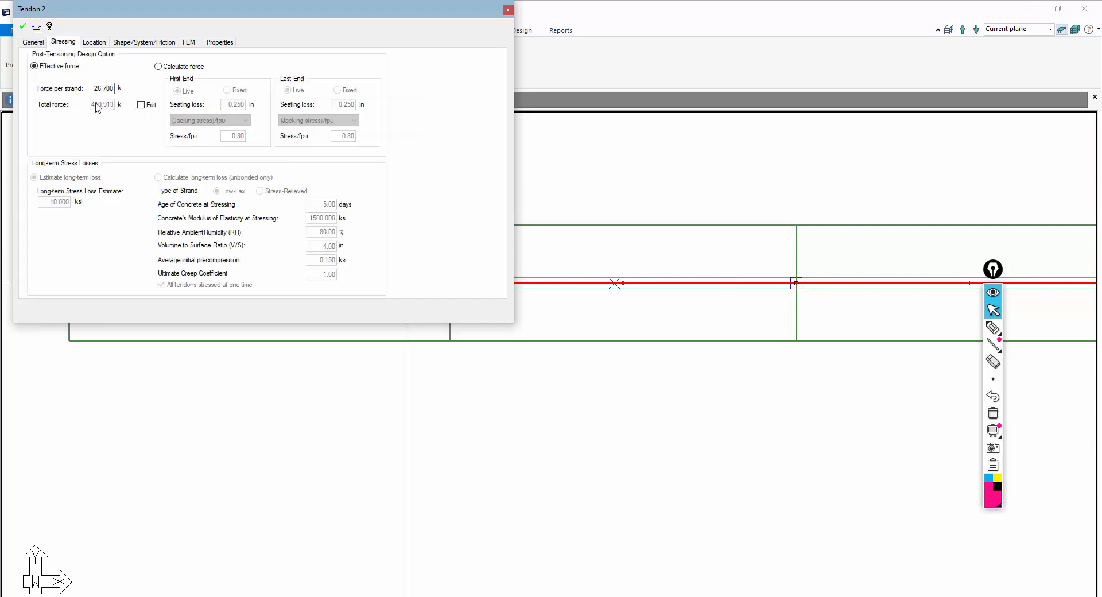
pyautogui.click(33, 43)
pyautogui.moveTo(113, 150); pyautogui.dragTo(191, 153)
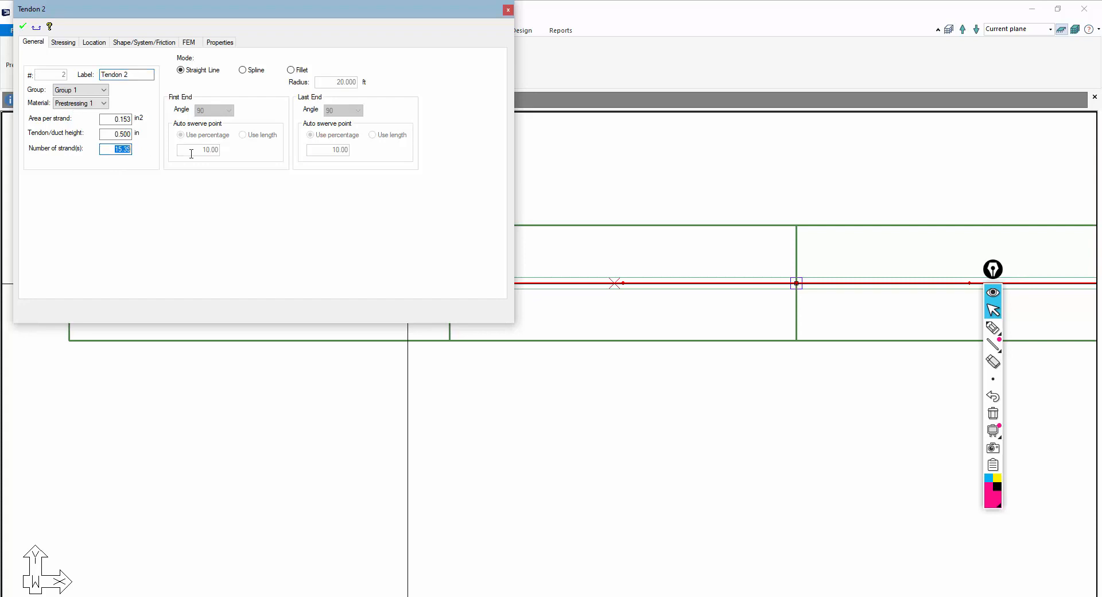
pyautogui.write('16.00')
pyautogui.click(74, 46)
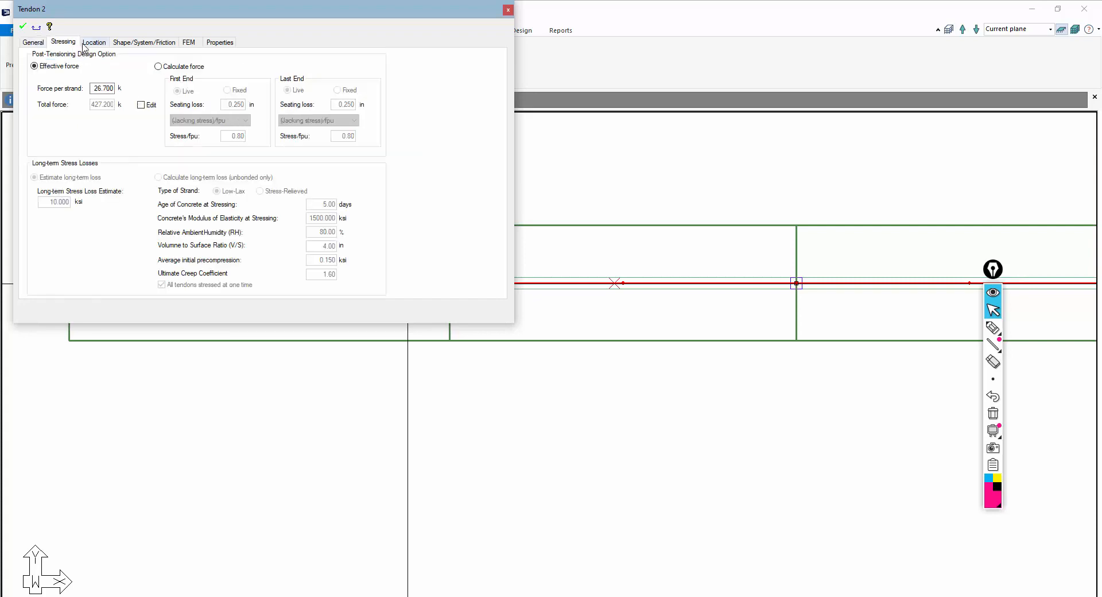
# Review the tendon's profile in its shape, system and friction settings, then close the dialog
pyautogui.click(95, 44)
pyautogui.click(118, 46)
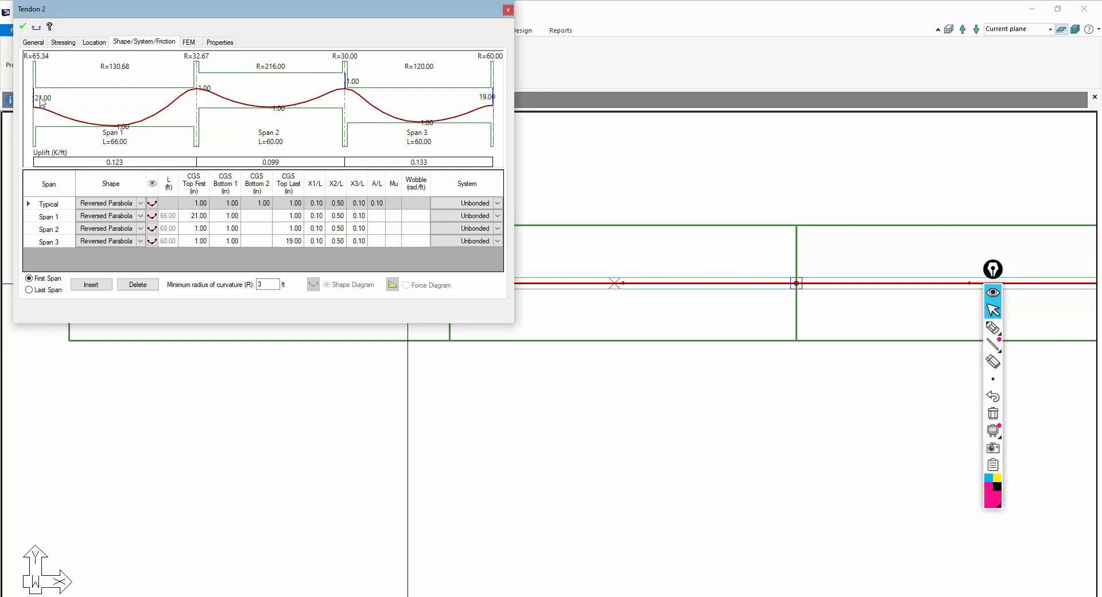
pyautogui.click(408, 420)
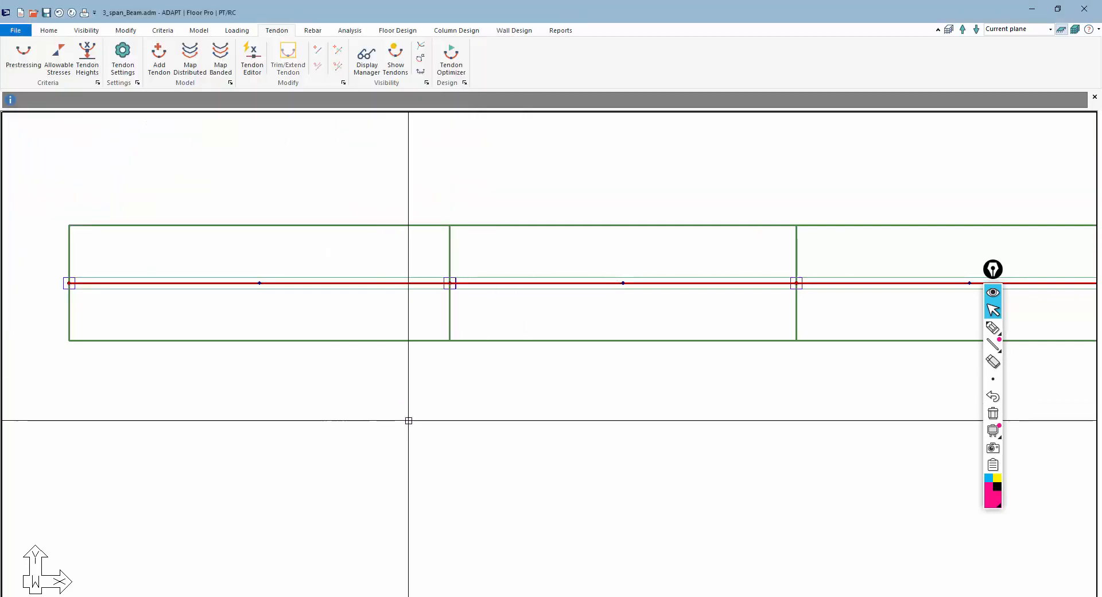
# Show the design sections, inspect one section's geometry details, then turn the design sections display off
pyautogui.click(397, 33)
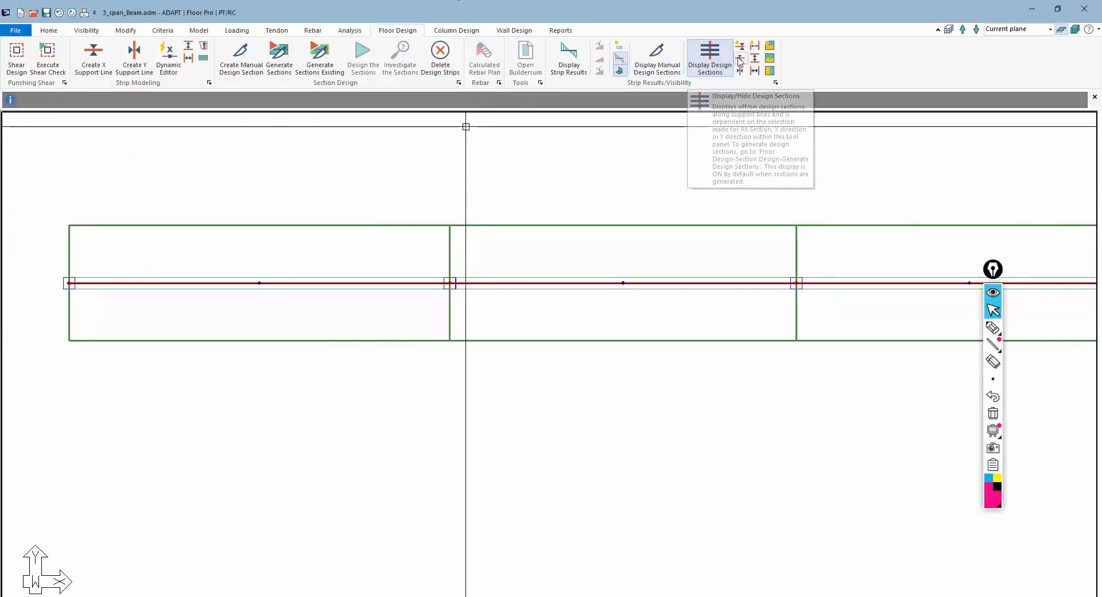
pyautogui.click(728, 72)
pyautogui.doubleClick(97, 273)
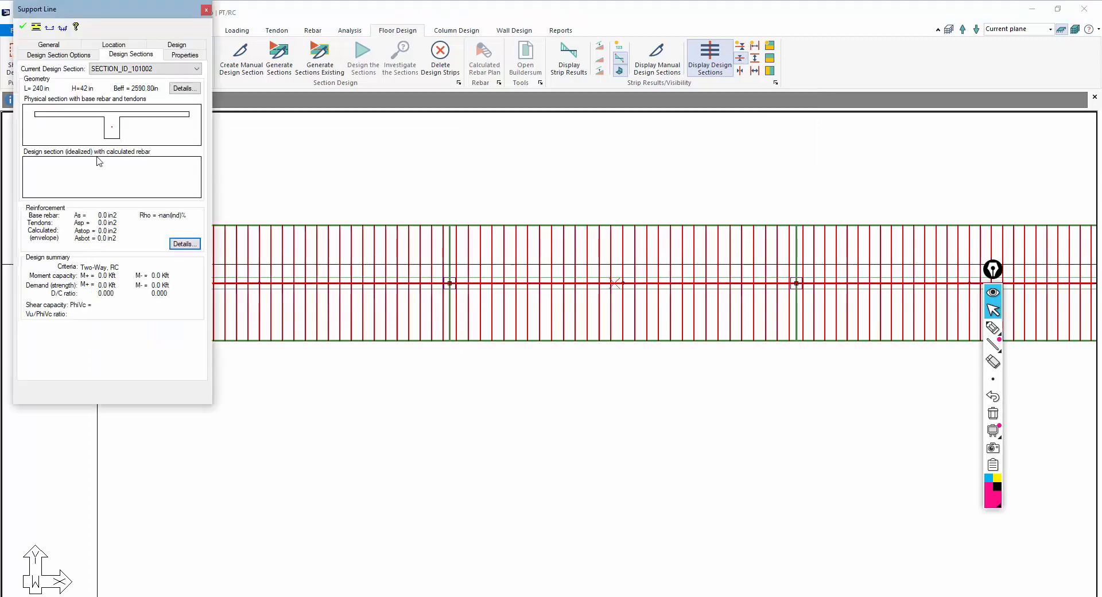
pyautogui.click(180, 89)
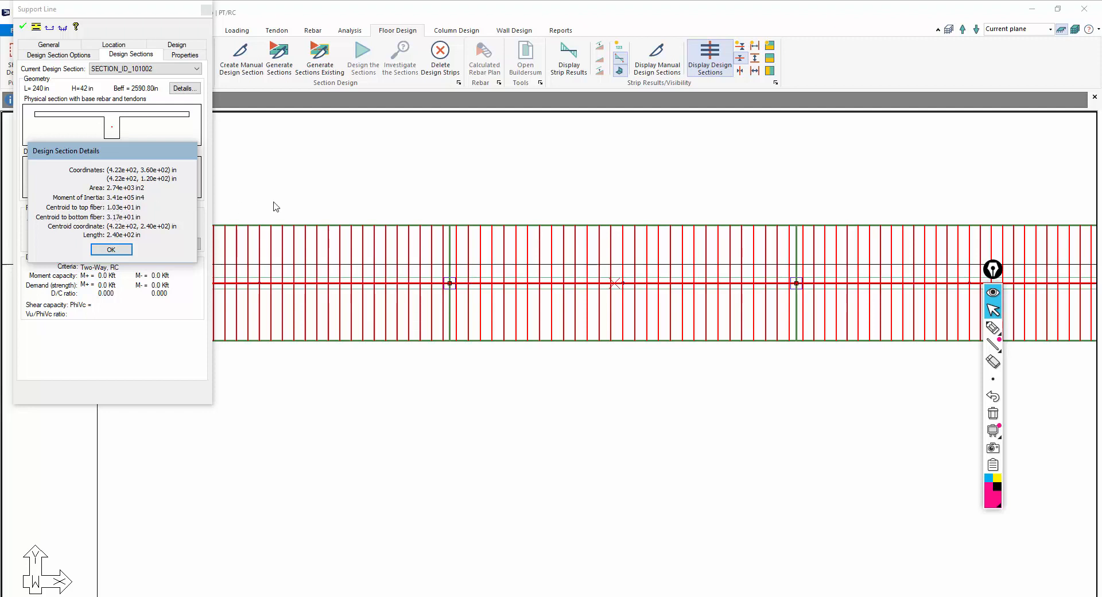
pyautogui.click(111, 249)
pyautogui.press('Escape')
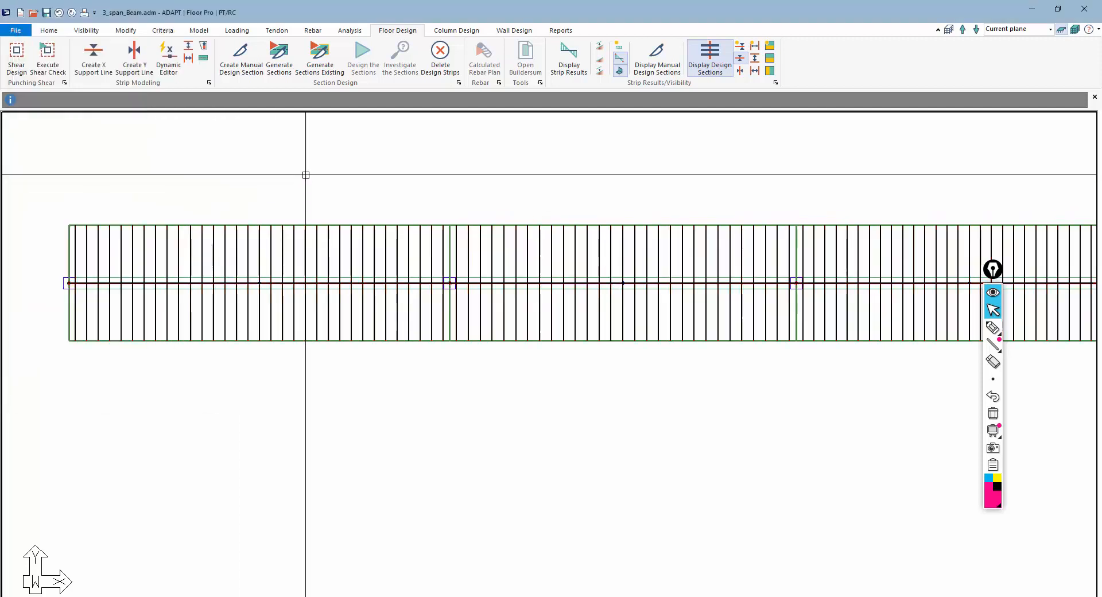
pyautogui.click(740, 59)
# Set the tendon's span 1 top-first CGS to 10 in and apply the change
pyautogui.doubleClick(241, 283)
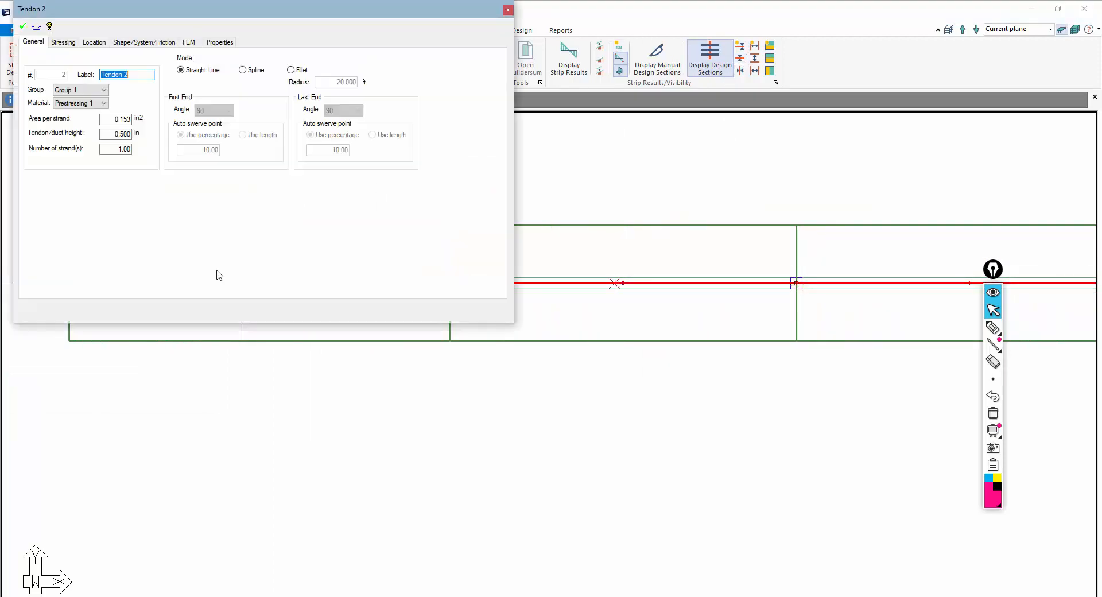
pyautogui.click(131, 42)
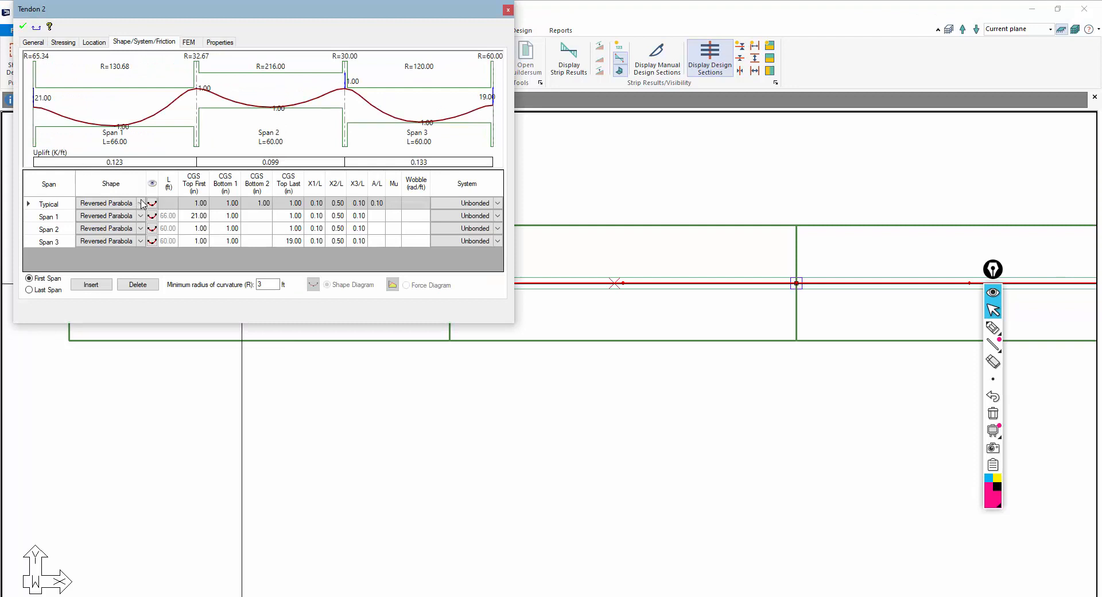
pyautogui.click(192, 217)
pyautogui.write('10')
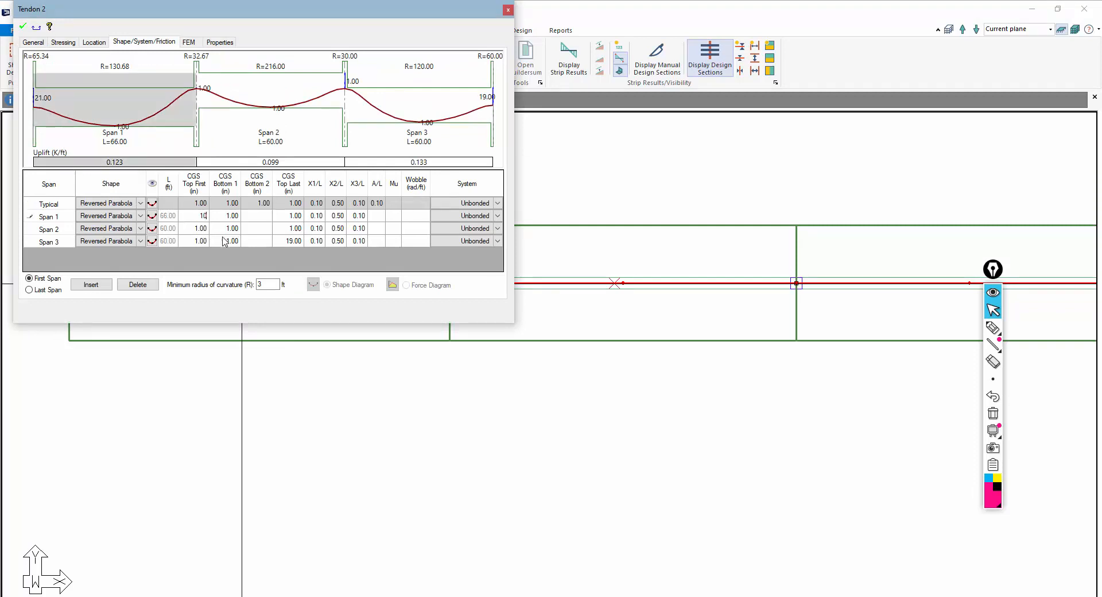
pyautogui.click(23, 27)
pyautogui.click(508, 10)
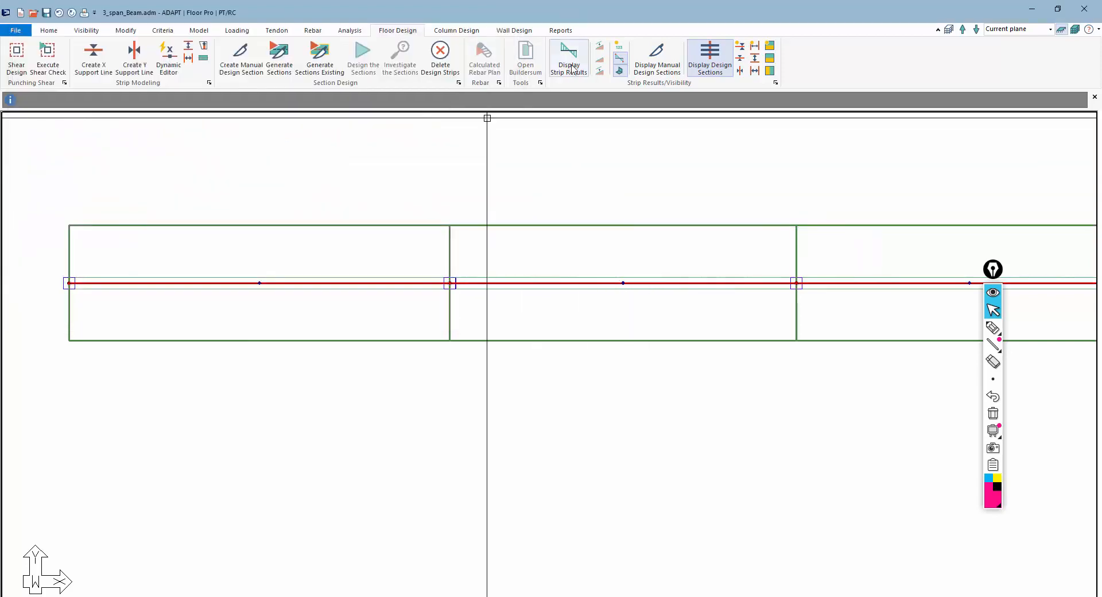
# Show the design sections near the end support, inspect a section's geometry details, then hide them again
pyautogui.click(740, 59)
pyautogui.moveTo(583, 277); pyautogui.dragTo(32, 300, button='middle')
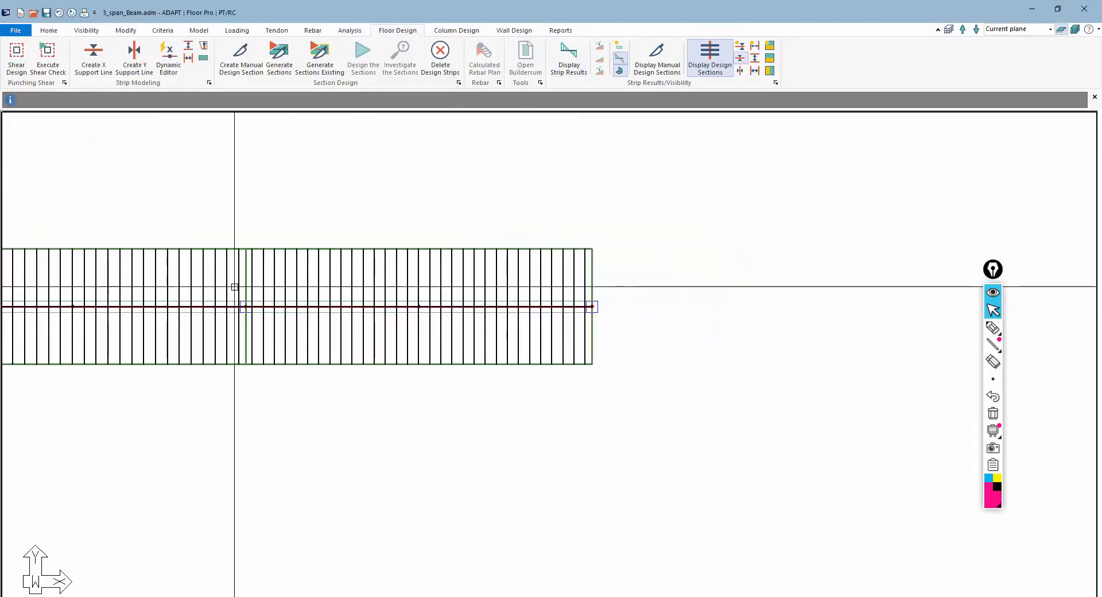
pyautogui.doubleClick(584, 274)
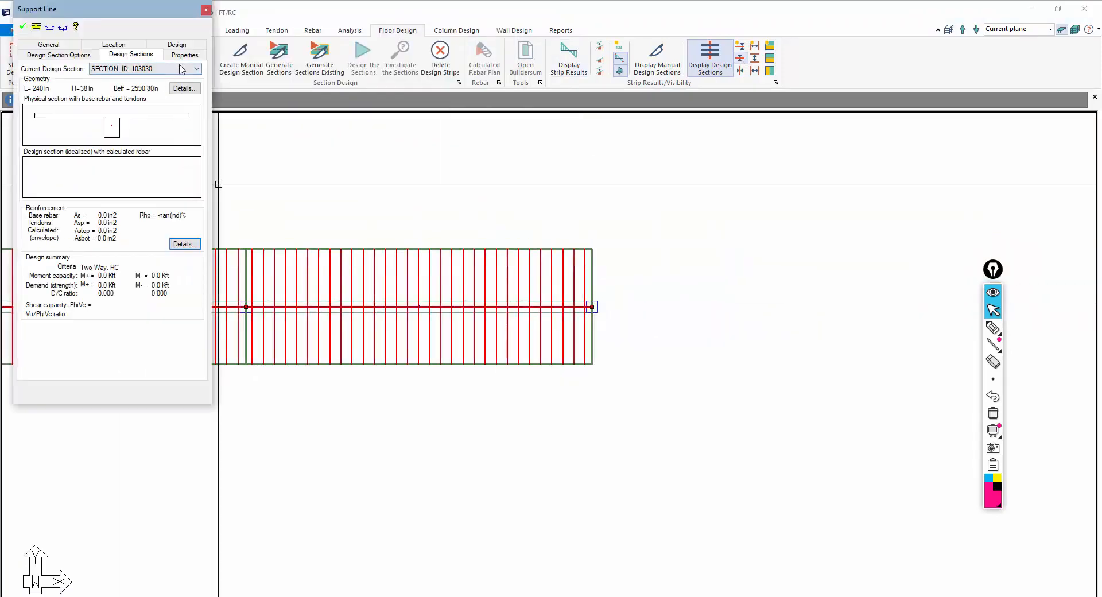
pyautogui.click(185, 89)
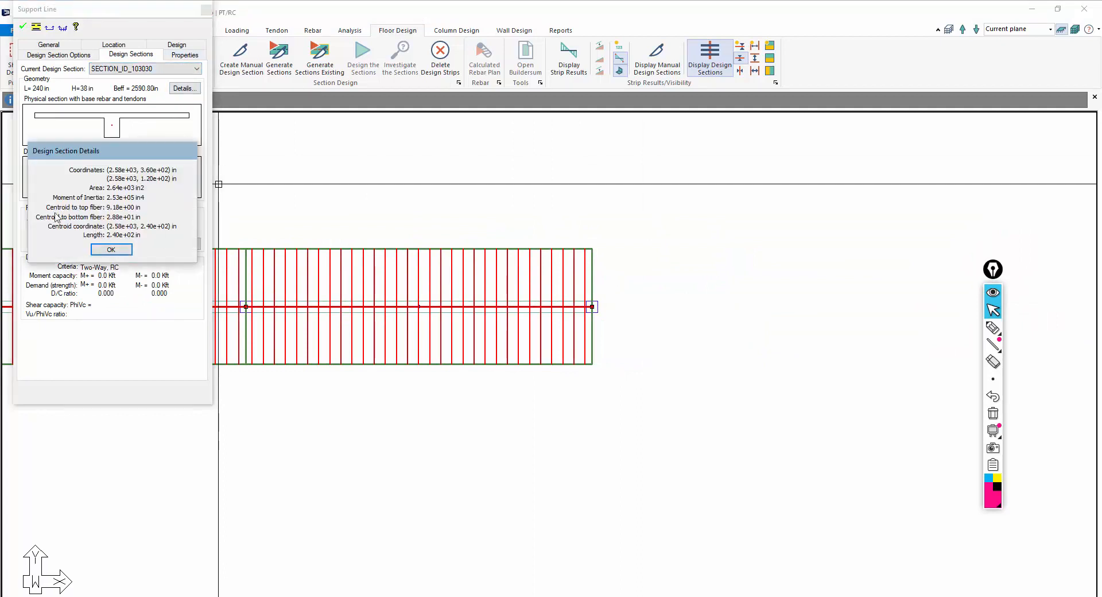
pyautogui.click(111, 249)
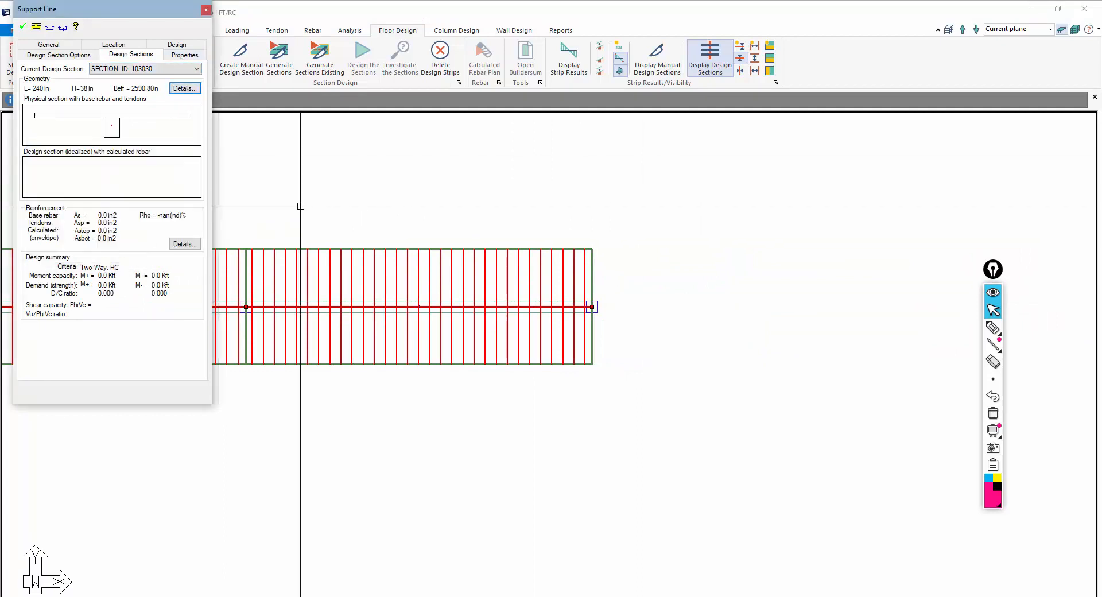
pyautogui.moveTo(483, 199); pyautogui.dragTo(637, 189, button='middle')
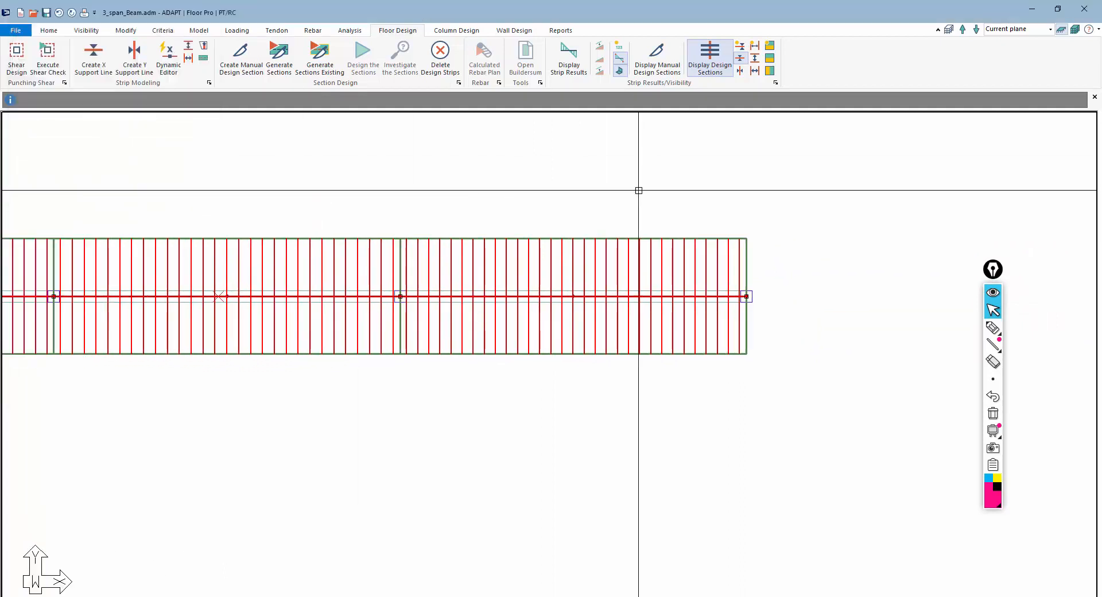
pyautogui.click(710, 58)
# Set the tendon's number of strands to 16
pyautogui.moveTo(470, 185); pyautogui.dragTo(492, 172, button='middle')
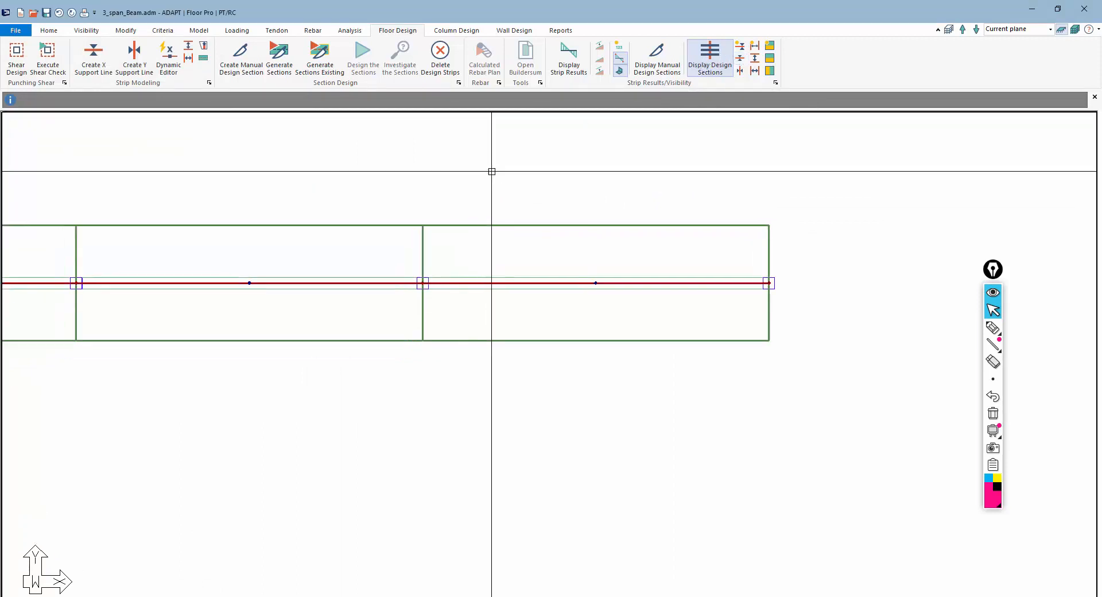
pyautogui.doubleClick(579, 283)
pyautogui.press('Tab')
pyautogui.press('Tab')
pyautogui.press('Tab')
pyautogui.press('Tab')
pyautogui.press('Tab')
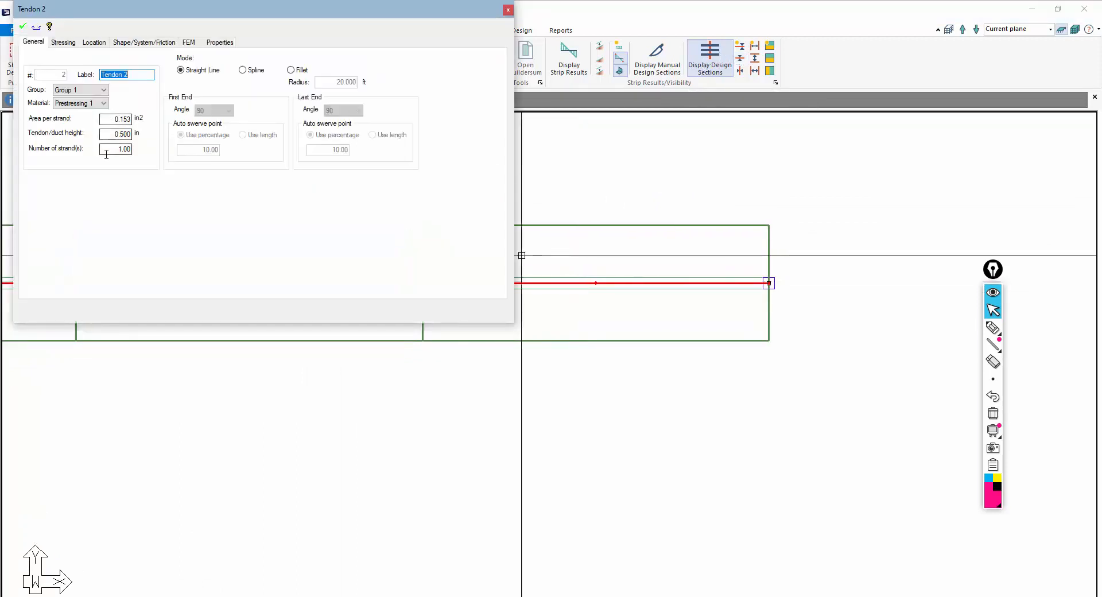
pyautogui.write('16')
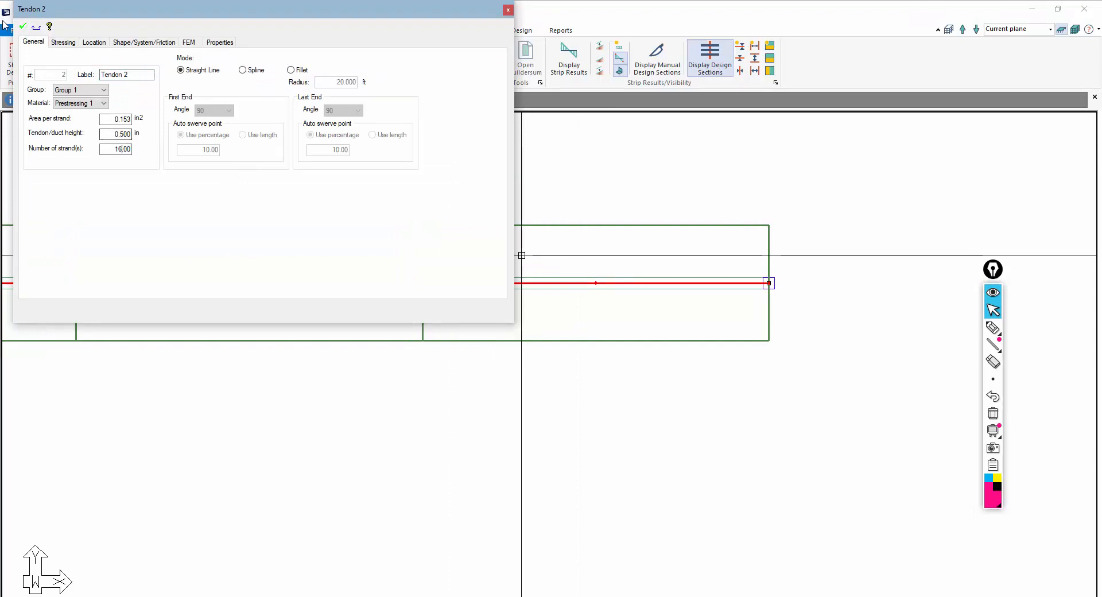
pyautogui.press('Tab')
# Set the bottom CGS of spans 1, 2 and 3 of the tendon profile to 2 in
pyautogui.click(131, 45)
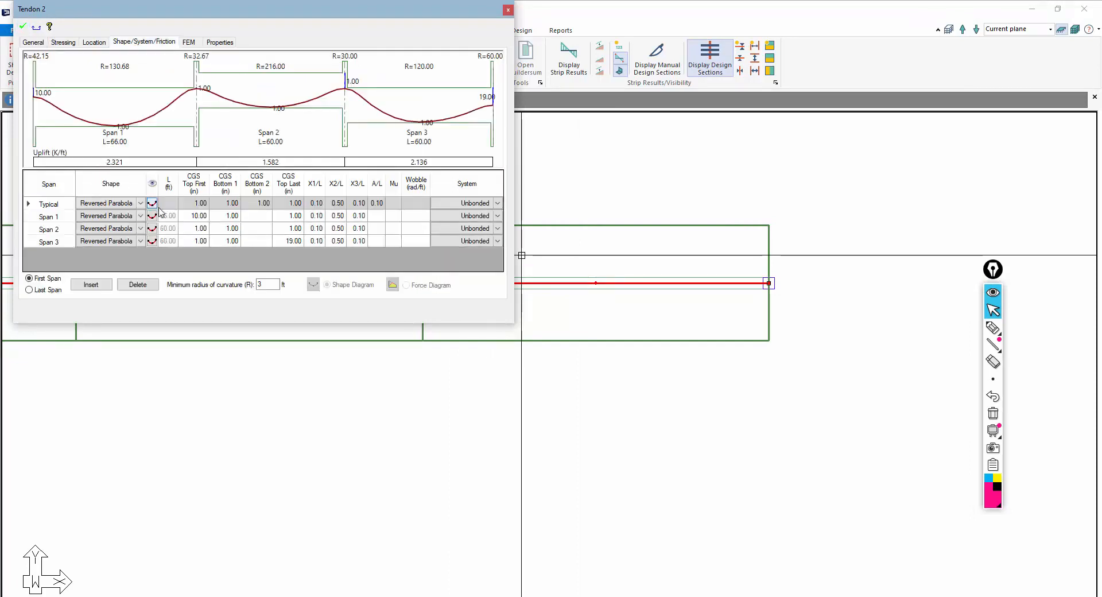
pyautogui.click(225, 217)
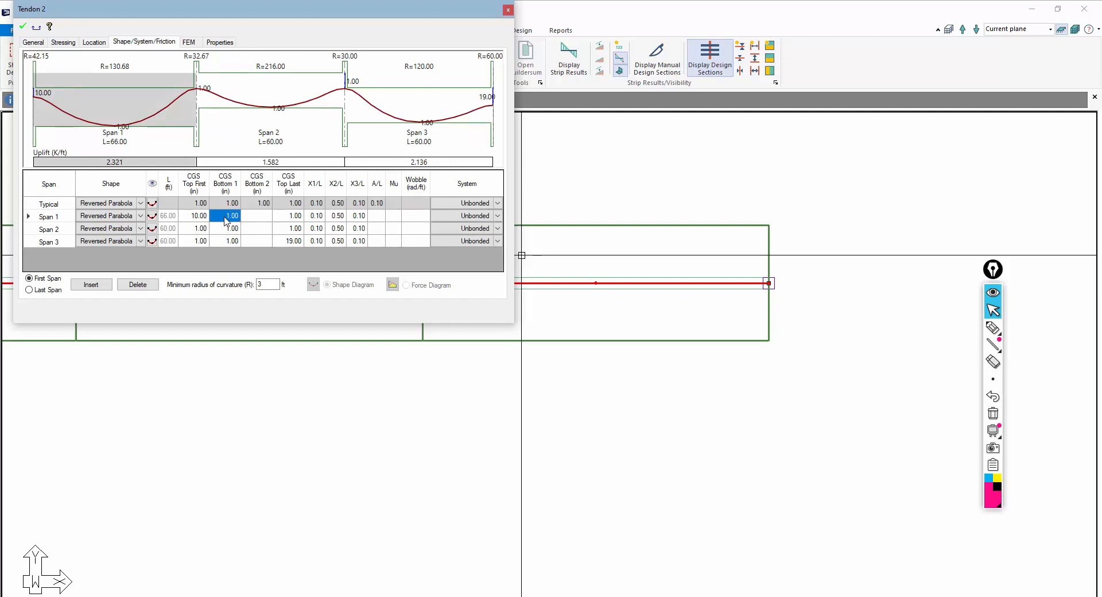
pyautogui.write('2')
pyautogui.click(229, 228)
pyautogui.write('2')
pyautogui.click(235, 241)
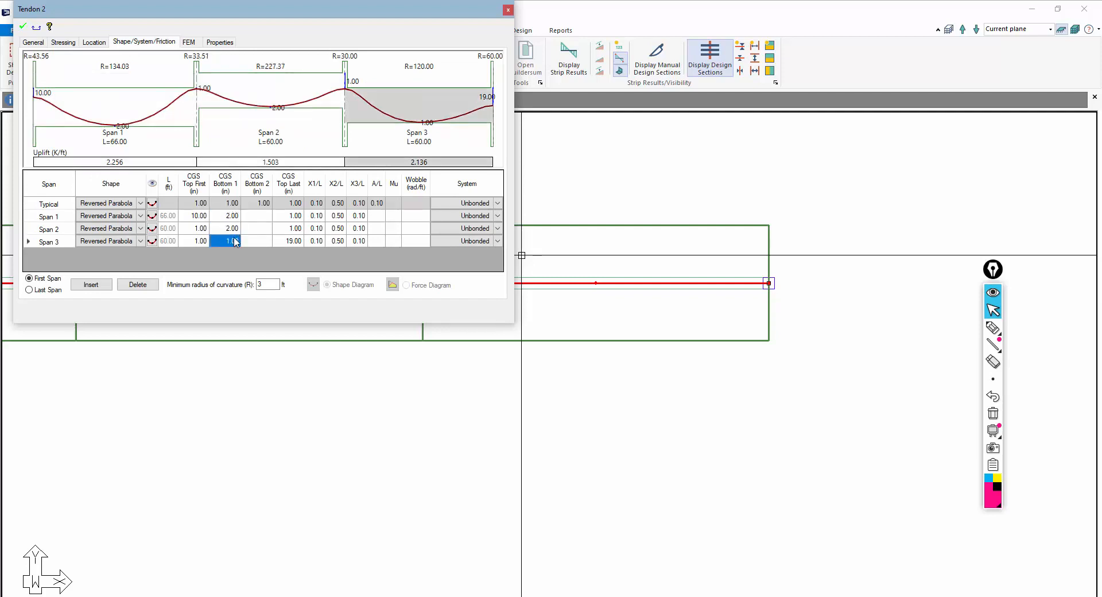
pyautogui.write('2')
pyautogui.click(227, 229)
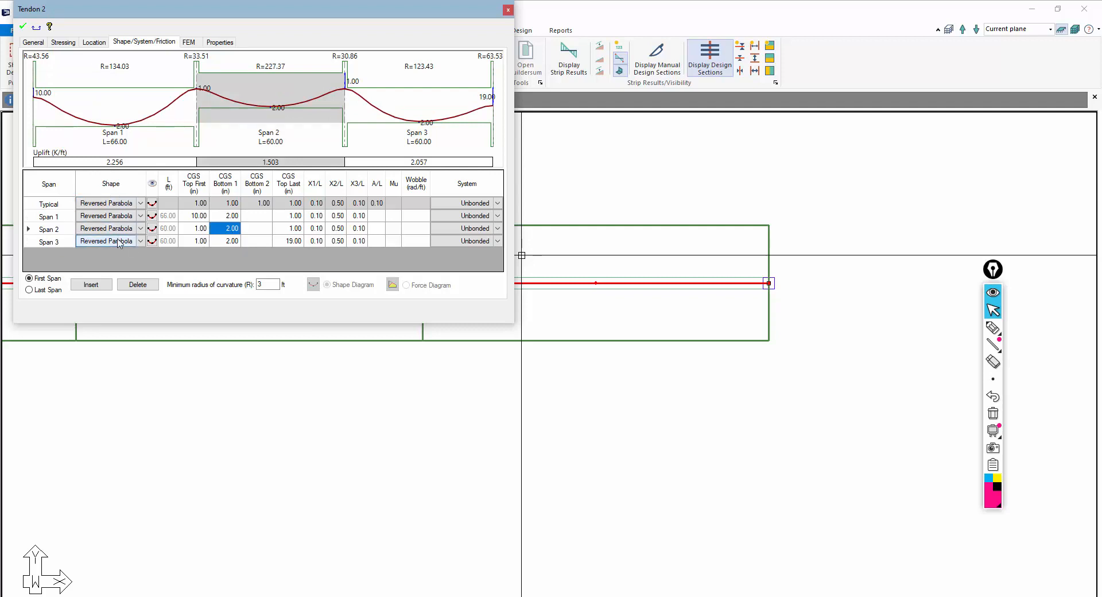
# Set span 3's top-last CGS to 9 in and span 1's top-last CGS to 3 in
pyautogui.click(294, 242)
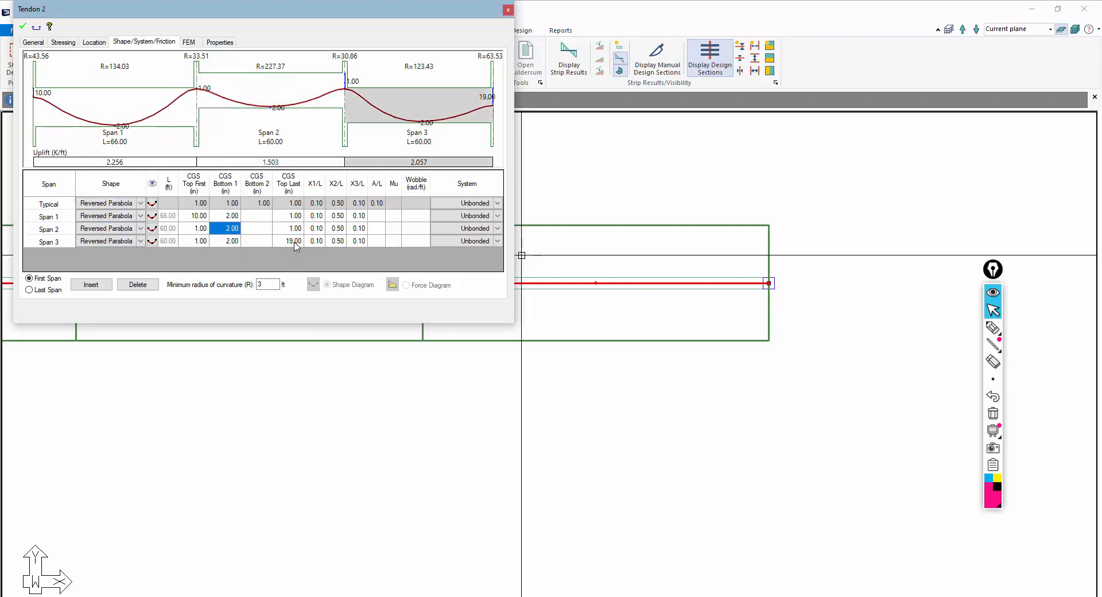
pyautogui.write('9')
pyautogui.click(280, 230)
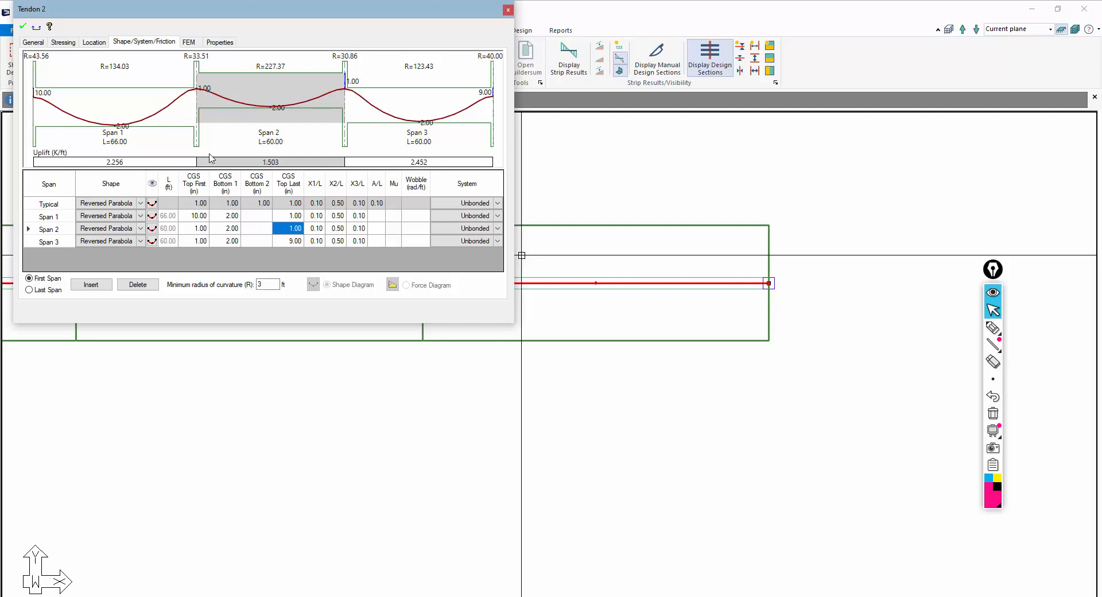
pyautogui.click(290, 216)
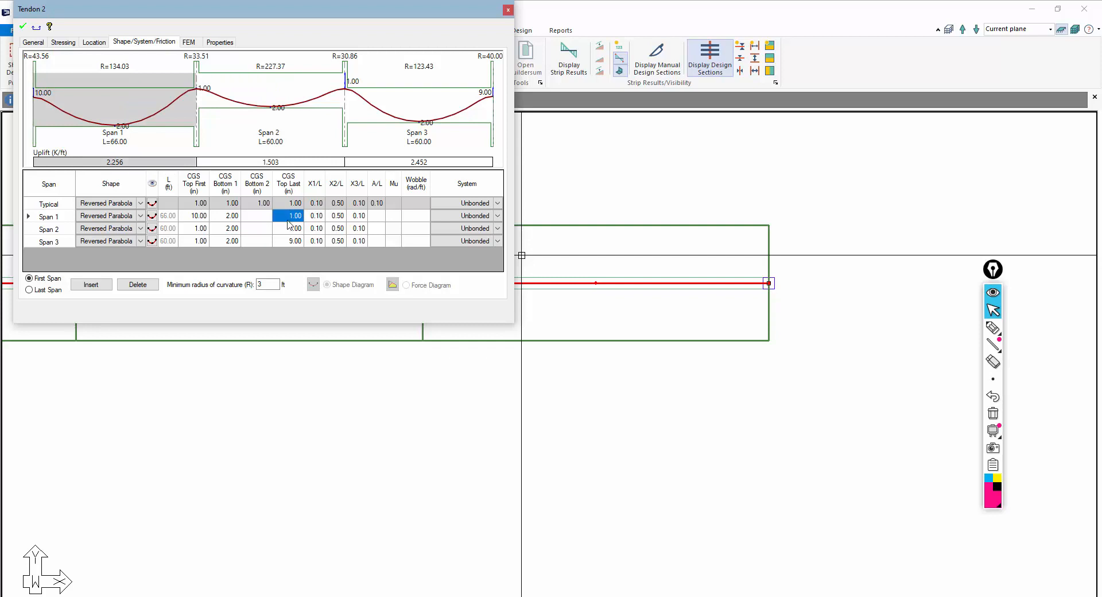
pyautogui.write('2')
pyautogui.click(286, 230)
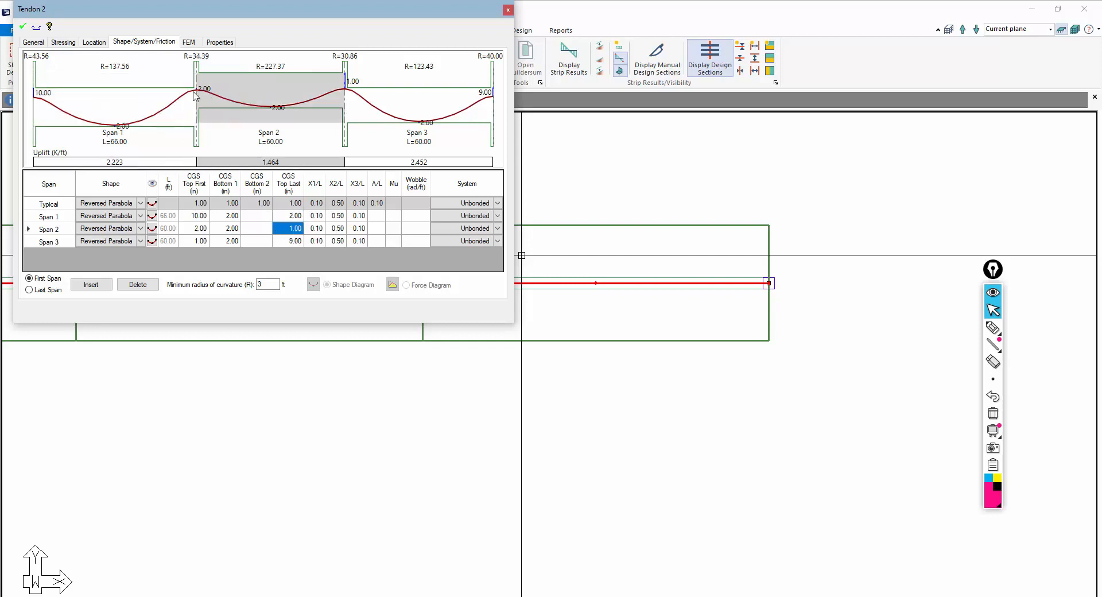
pyautogui.click(288, 217)
pyautogui.write('3')
# Set span 3's top-first CGS to 3 in
pyautogui.click(237, 241)
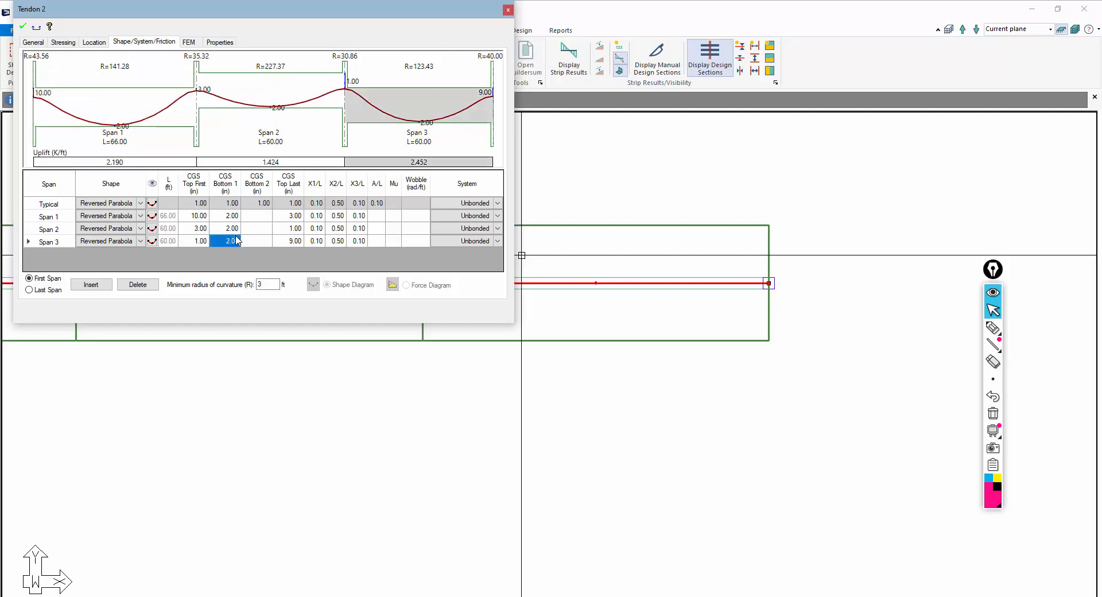
pyautogui.click(198, 242)
pyautogui.write('3')
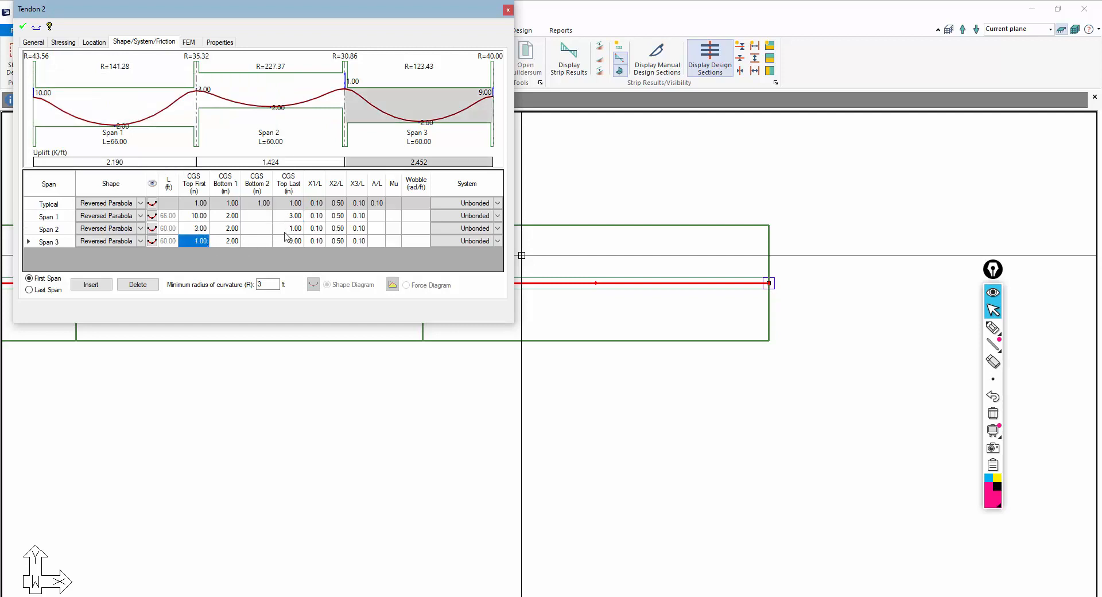
pyautogui.click(287, 229)
pyautogui.click(293, 217)
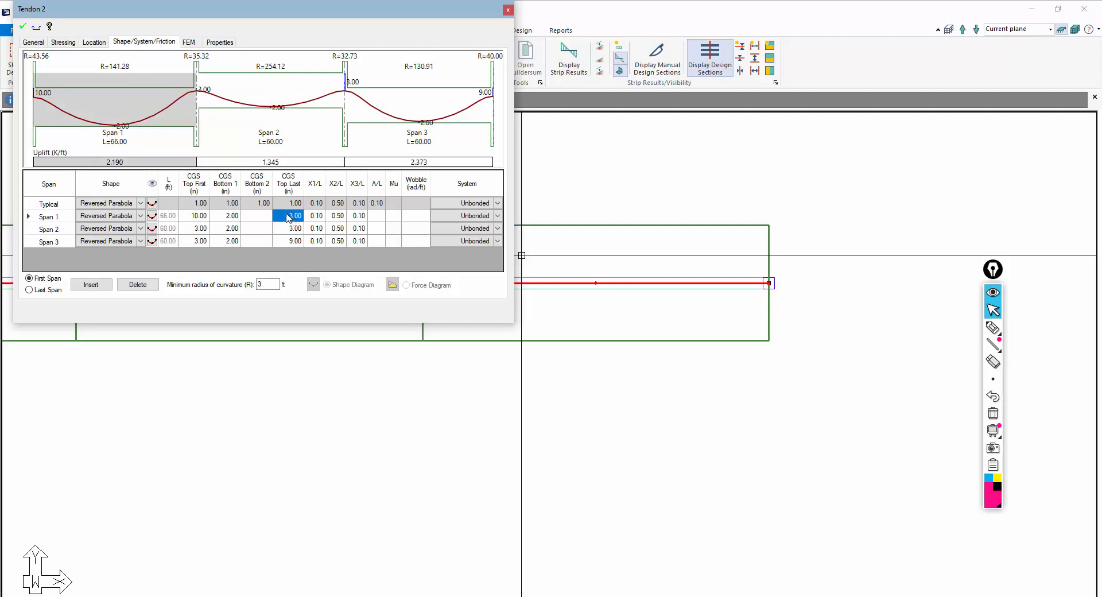
# Apply the edited tendon profile and close the tendon dialog
pyautogui.click(22, 26)
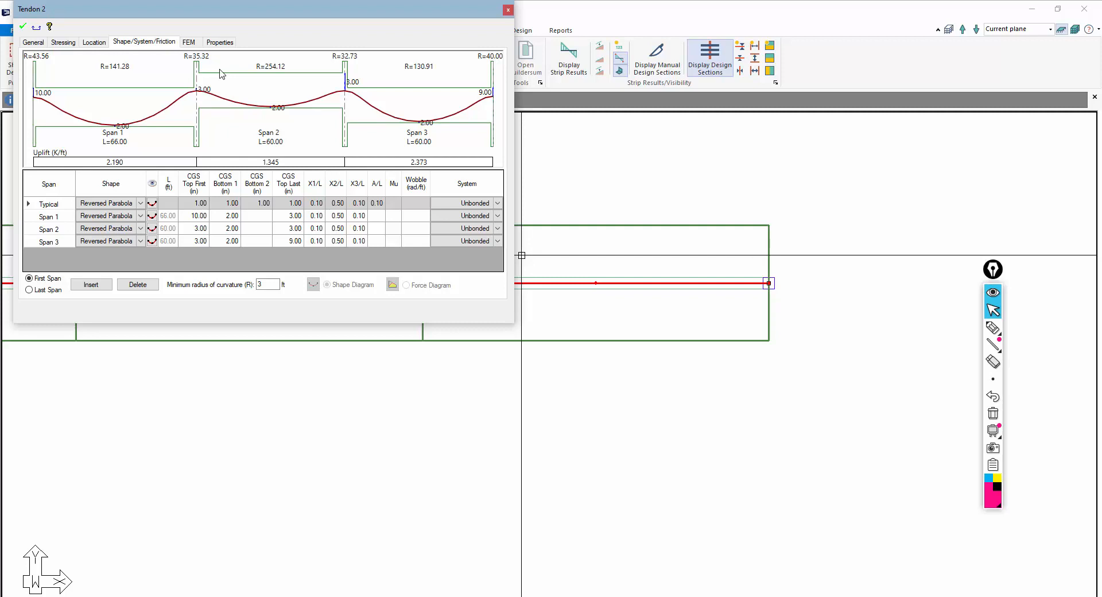
pyautogui.click(410, 425)
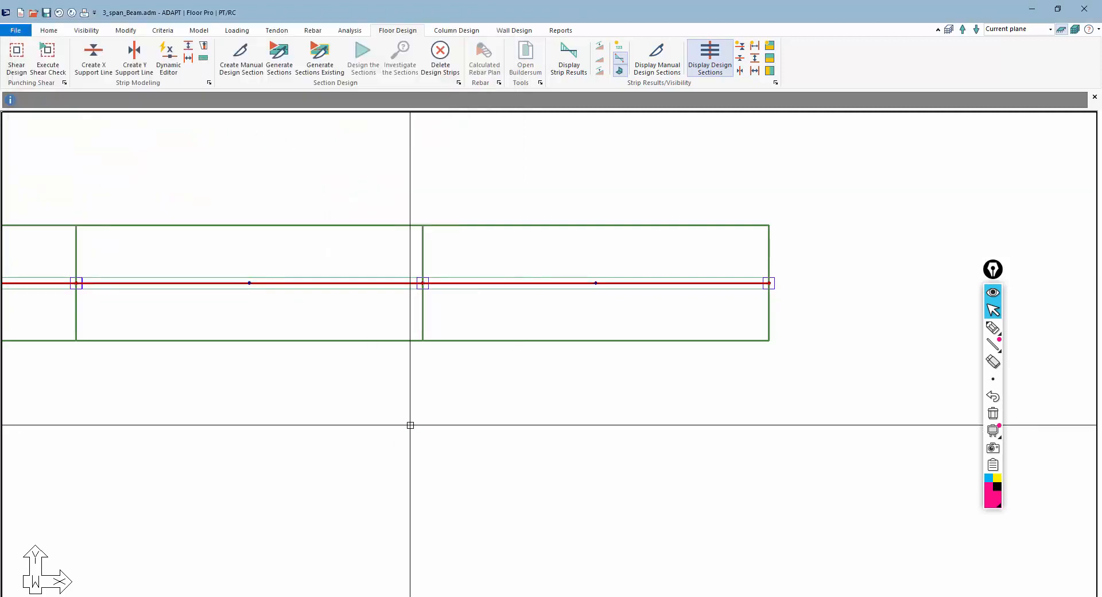
pyautogui.scroll(-4, 576, 320)
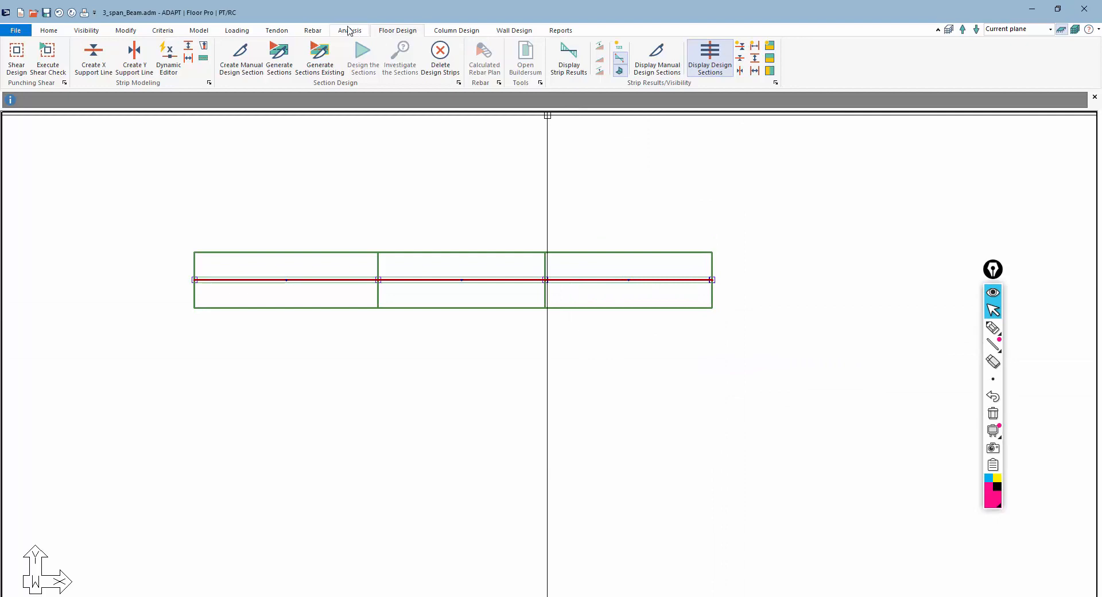
# Open the design criteria and review the beam criteria design code settings
pyautogui.click(167, 33)
pyautogui.click(237, 58)
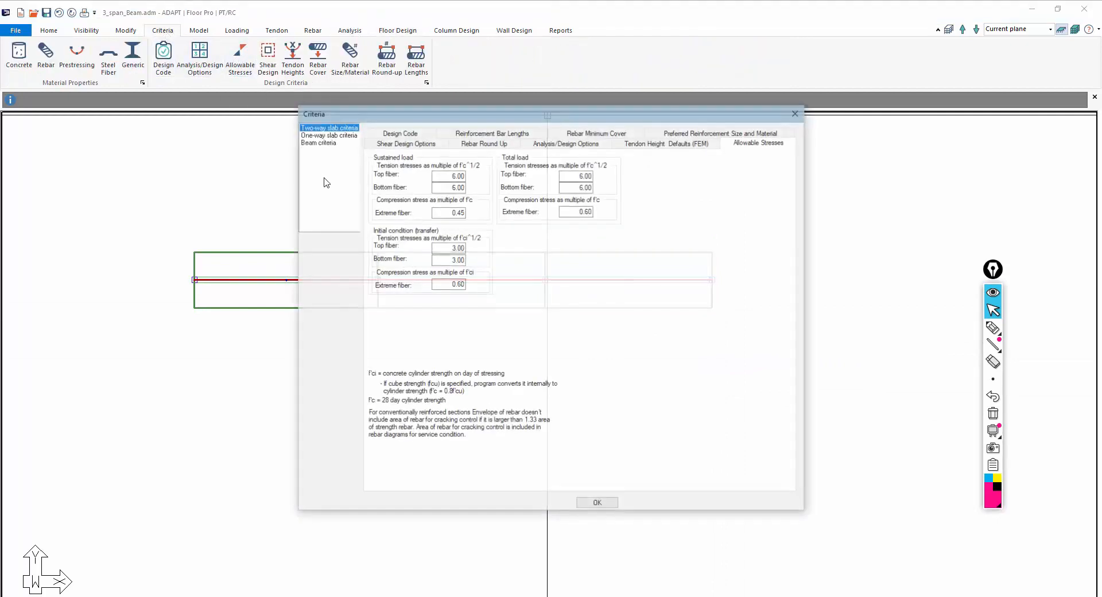
pyautogui.click(325, 142)
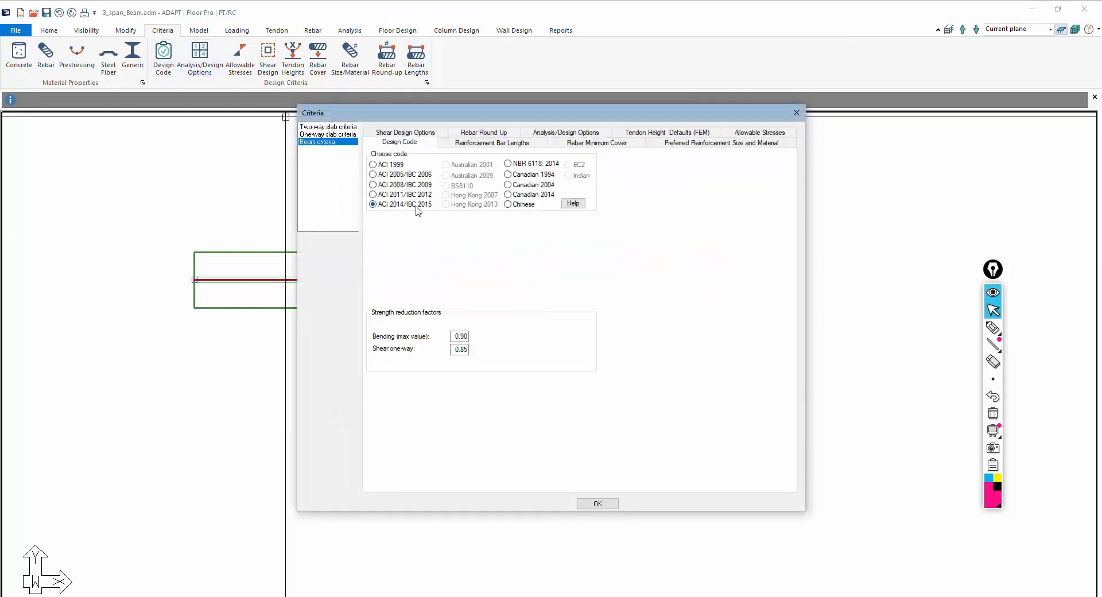
pyautogui.click(598, 504)
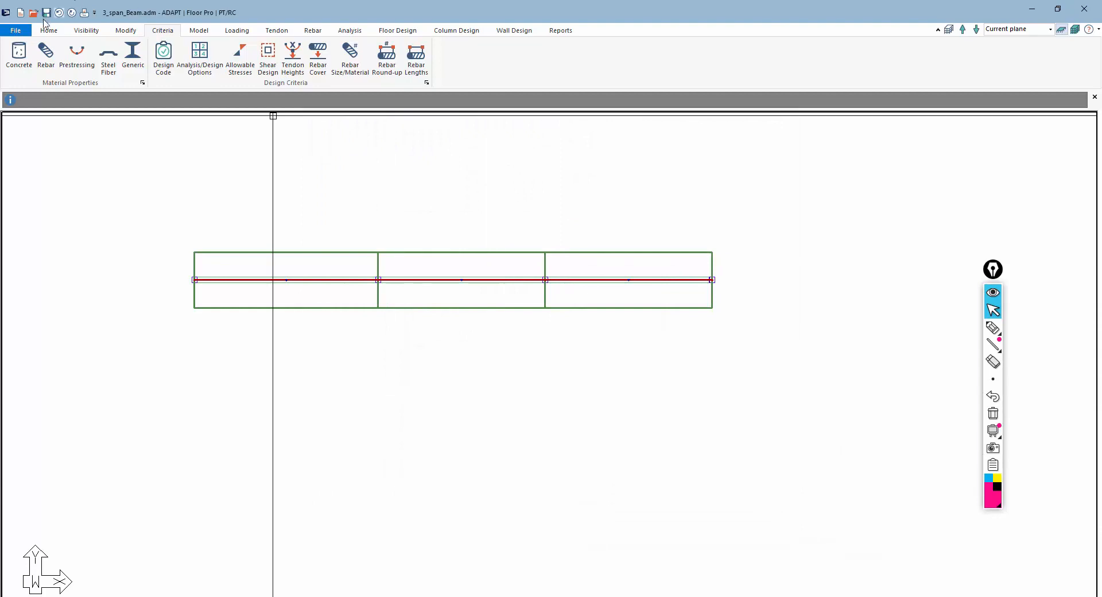
# Set the concrete material's cylinder strength f'c to 5000 psi
pyautogui.click(19, 54)
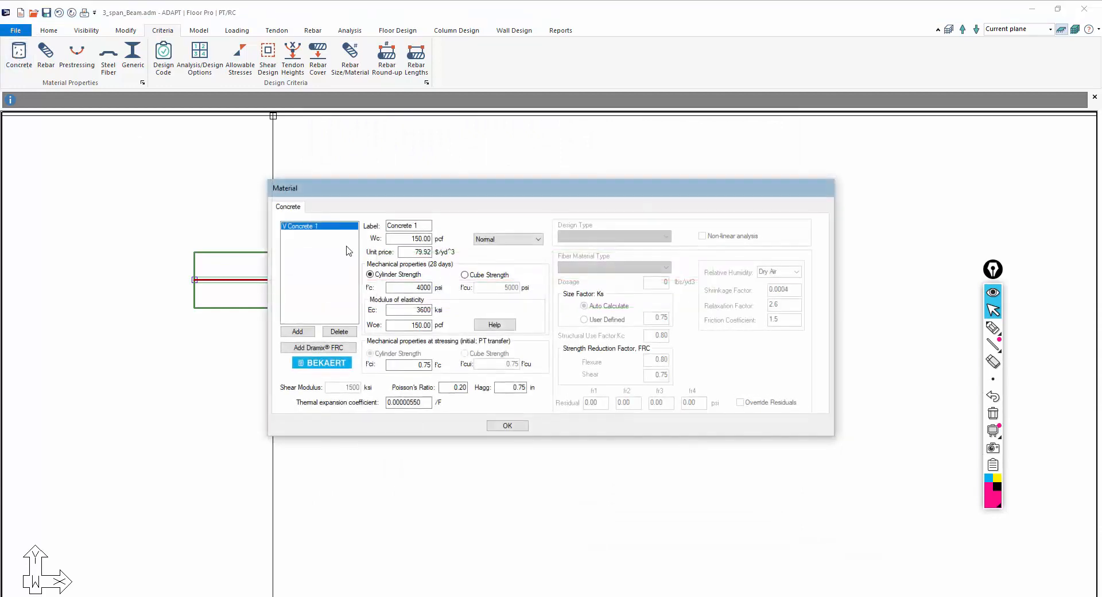
pyautogui.doubleClick(407, 288)
pyautogui.write('5000')
pyautogui.click(511, 426)
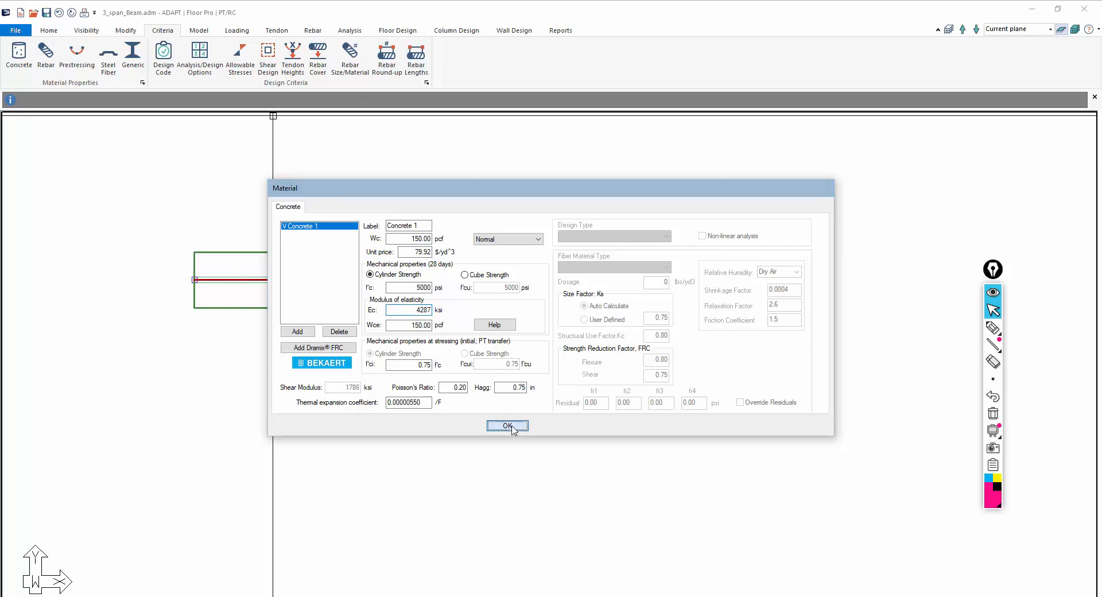
# Inspect the middle slab region's properties without changing them
pyautogui.doubleClick(451, 258)
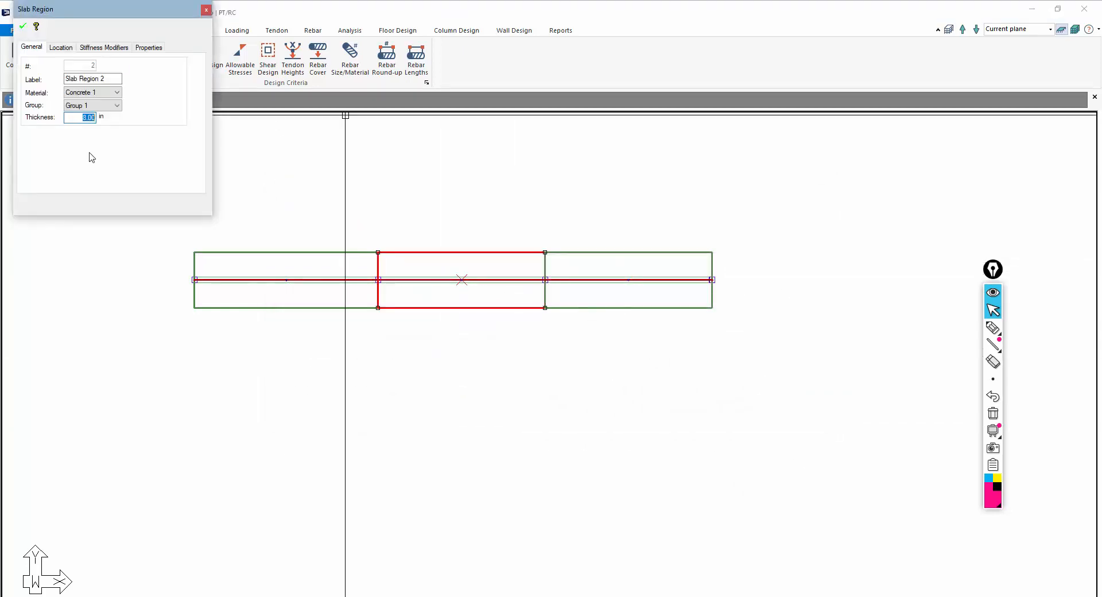
pyautogui.press('Escape')
pyautogui.scroll(-1, 544, 297)
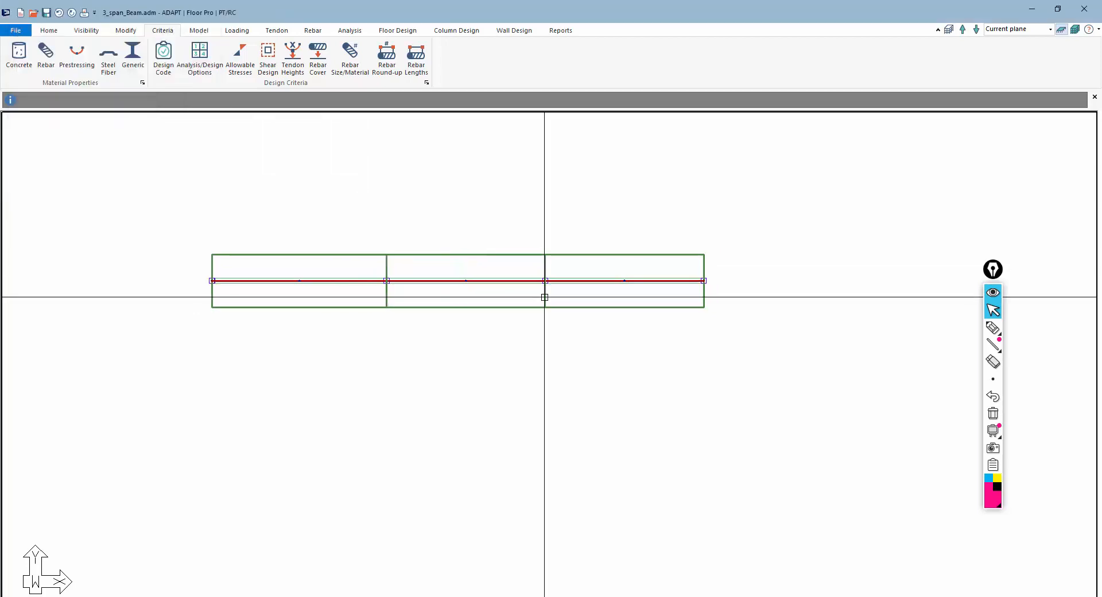
pyautogui.scroll(-1, 545, 298)
pyautogui.scroll(-1, 516, 357)
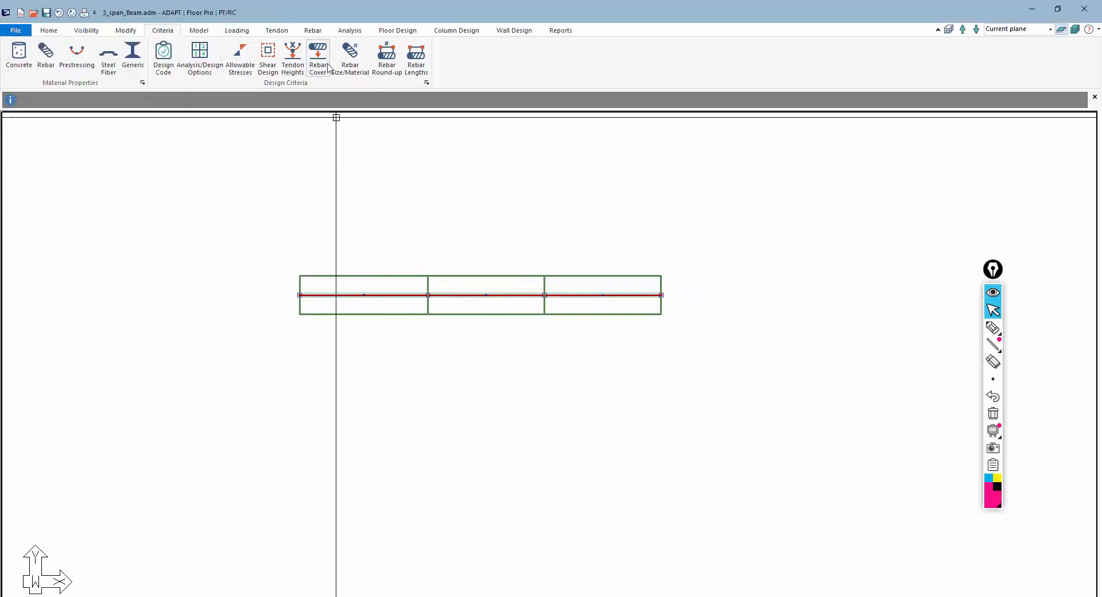
# Generate the slab mesh with the simplified method, 3 ft sparse cells and 1.5 ft node-shift distance
pyautogui.click(351, 30)
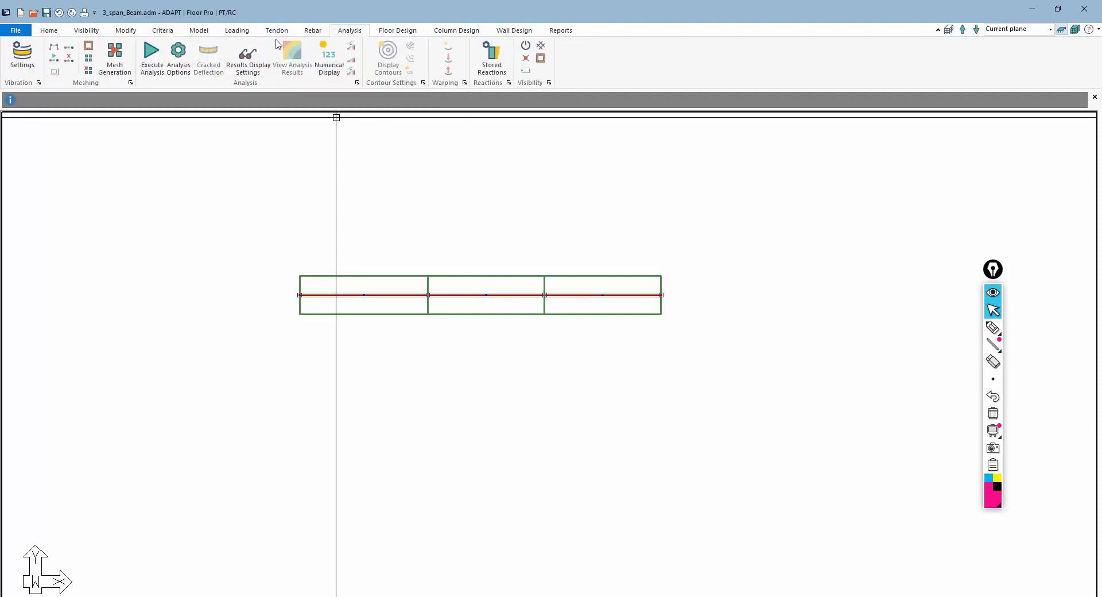
pyautogui.click(114, 55)
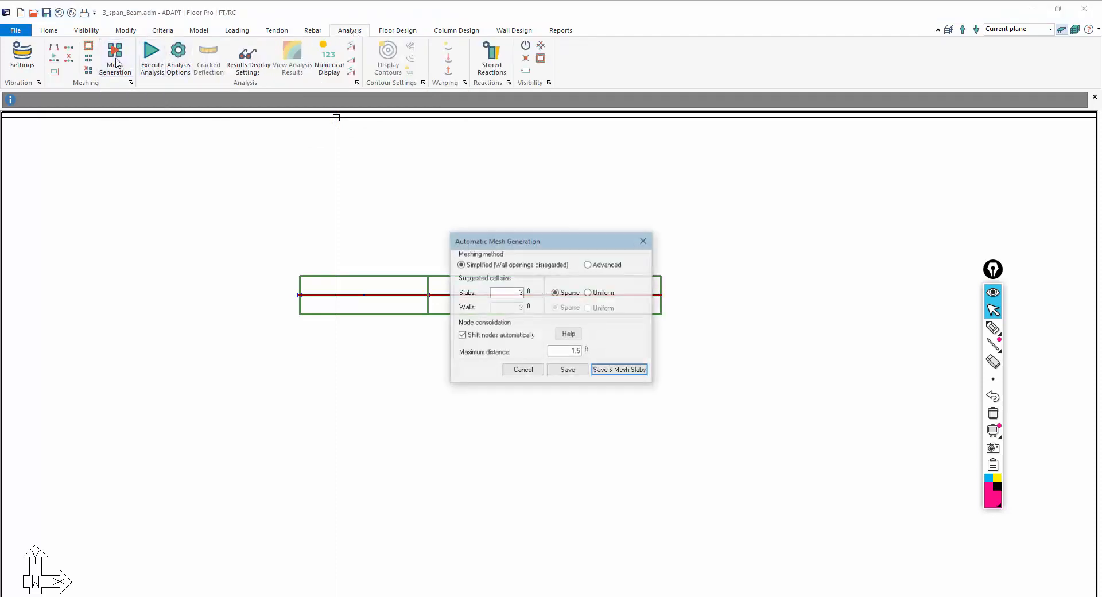
pyautogui.click(611, 370)
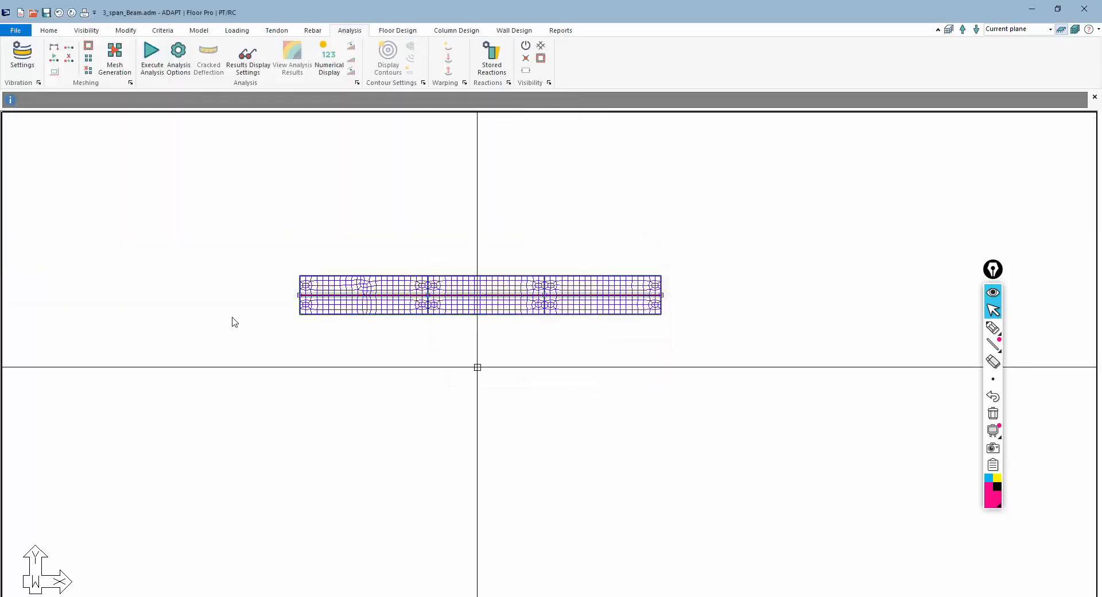
# Execute the analysis of the model
pyautogui.click(152, 57)
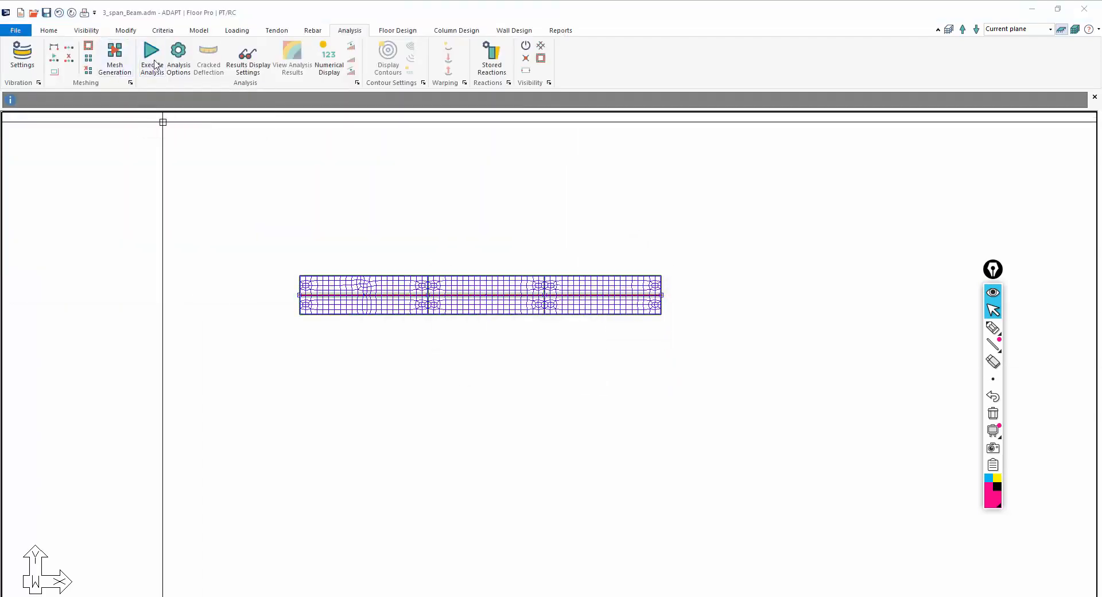
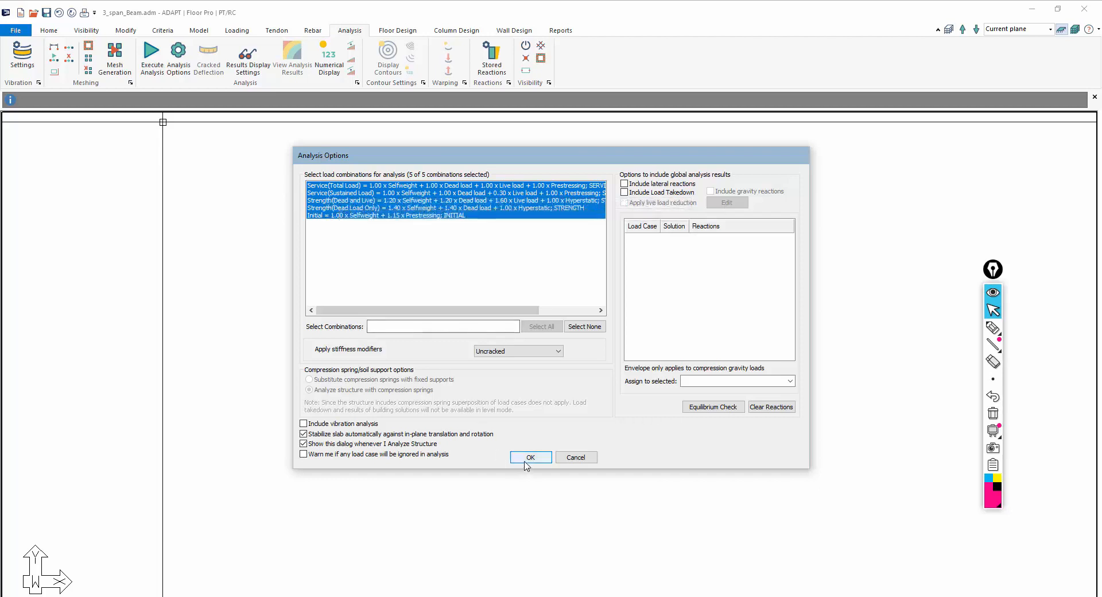
# Run the analysis with all five load combinations selected, then design the sections
pyautogui.click(529, 459)
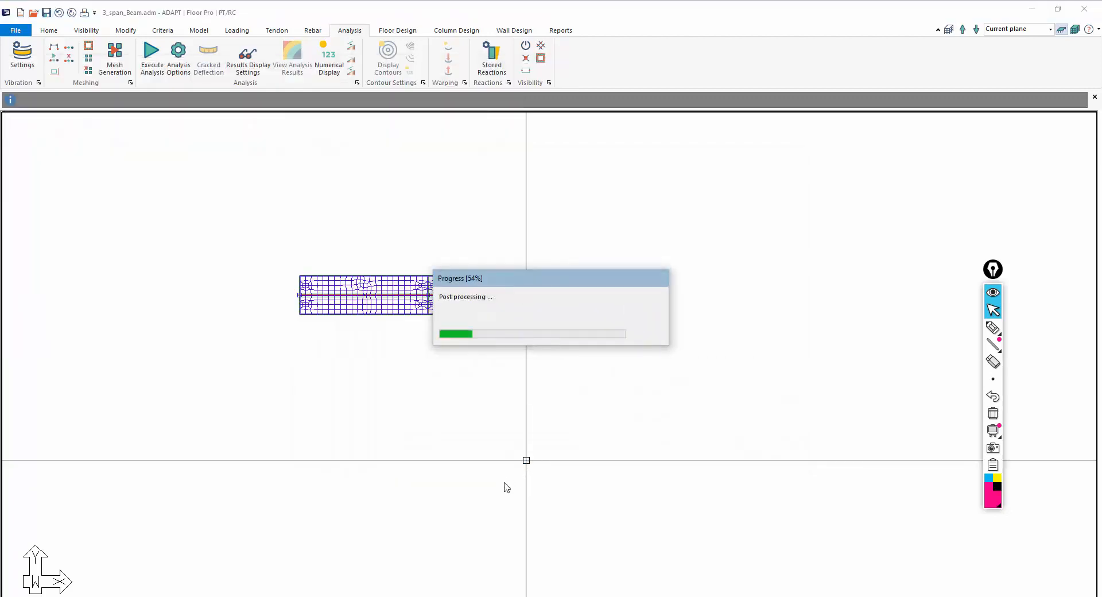
pyautogui.click(535, 337)
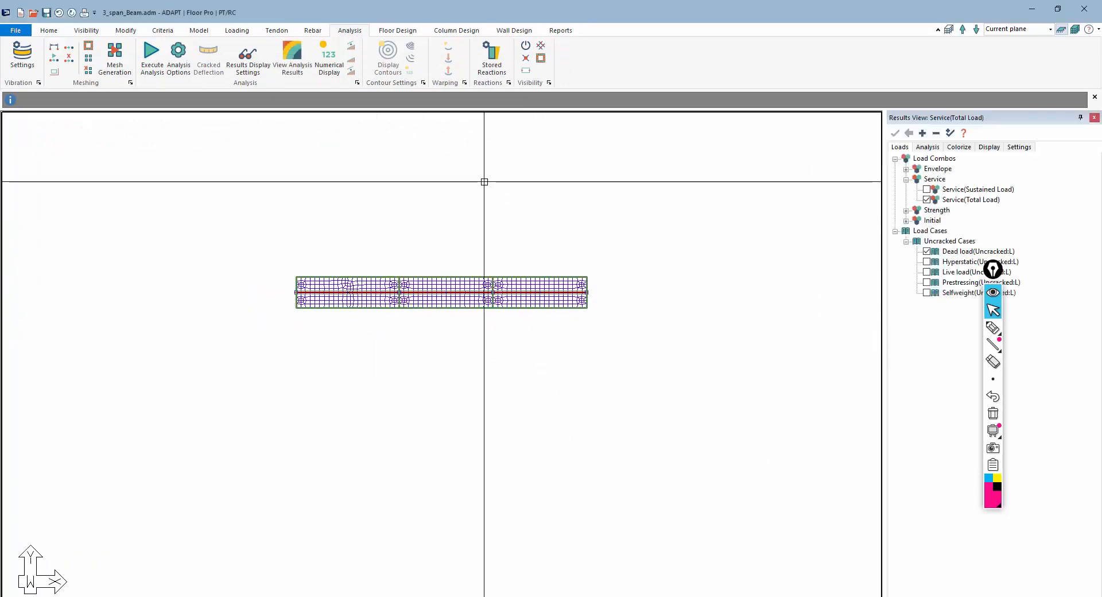
pyautogui.click(397, 30)
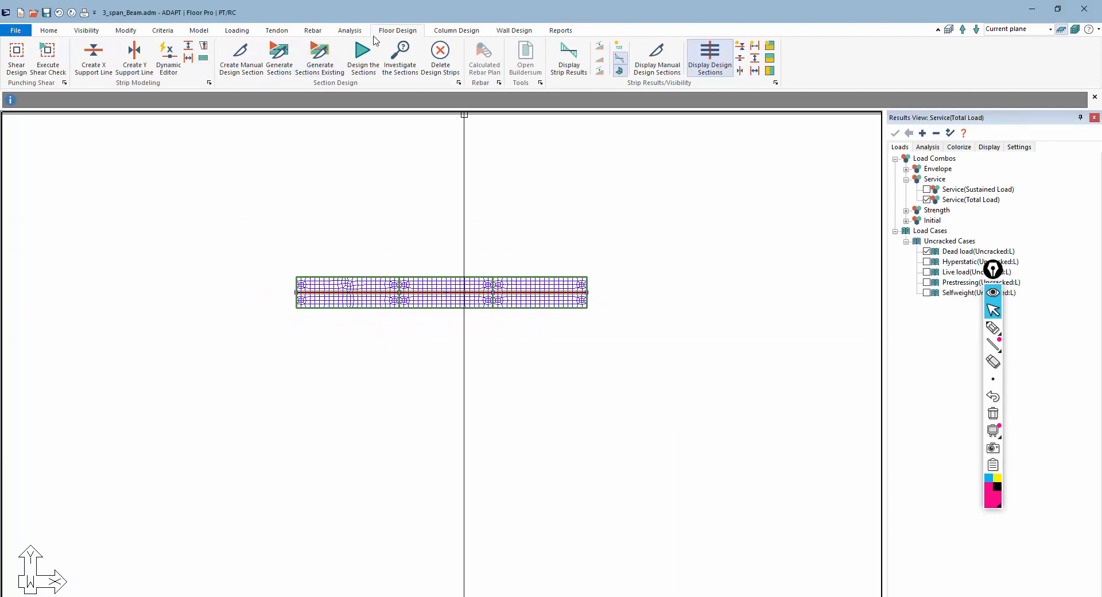
pyautogui.click(741, 59)
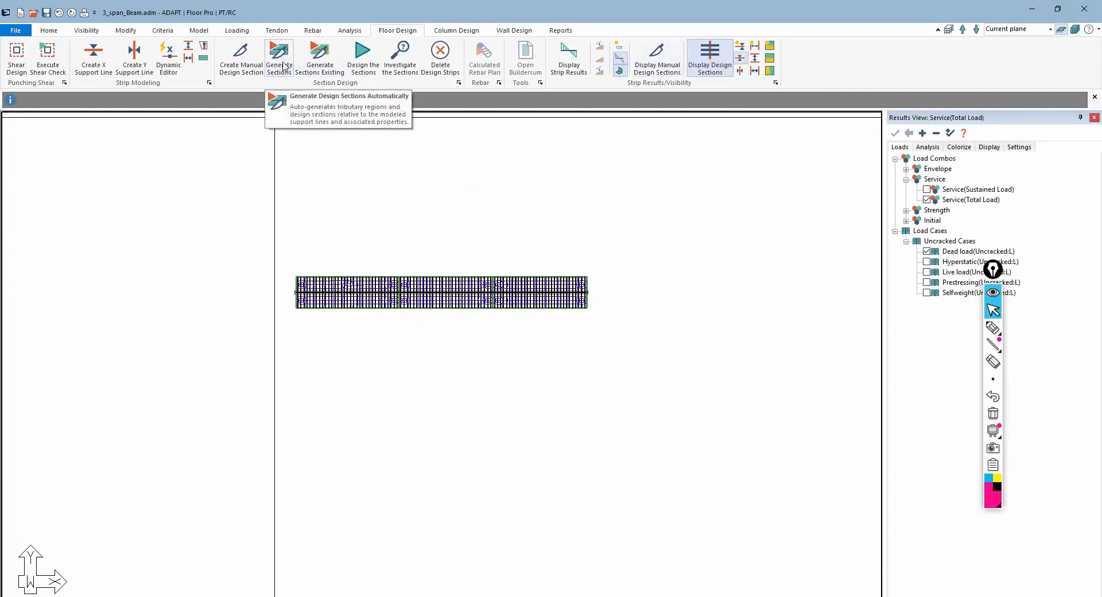
pyautogui.click(364, 57)
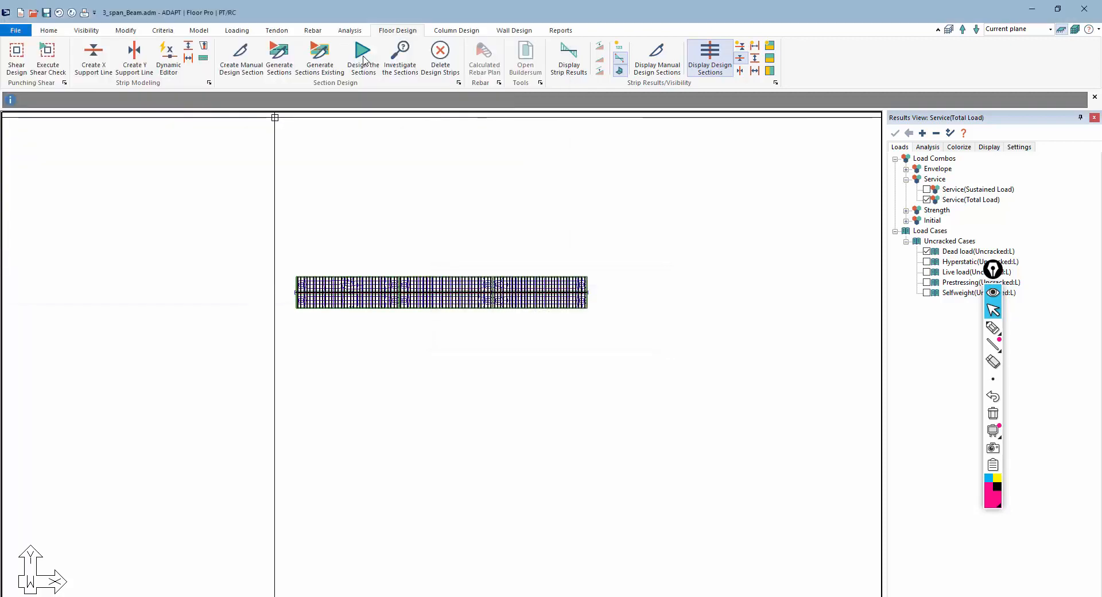
pyautogui.click(529, 335)
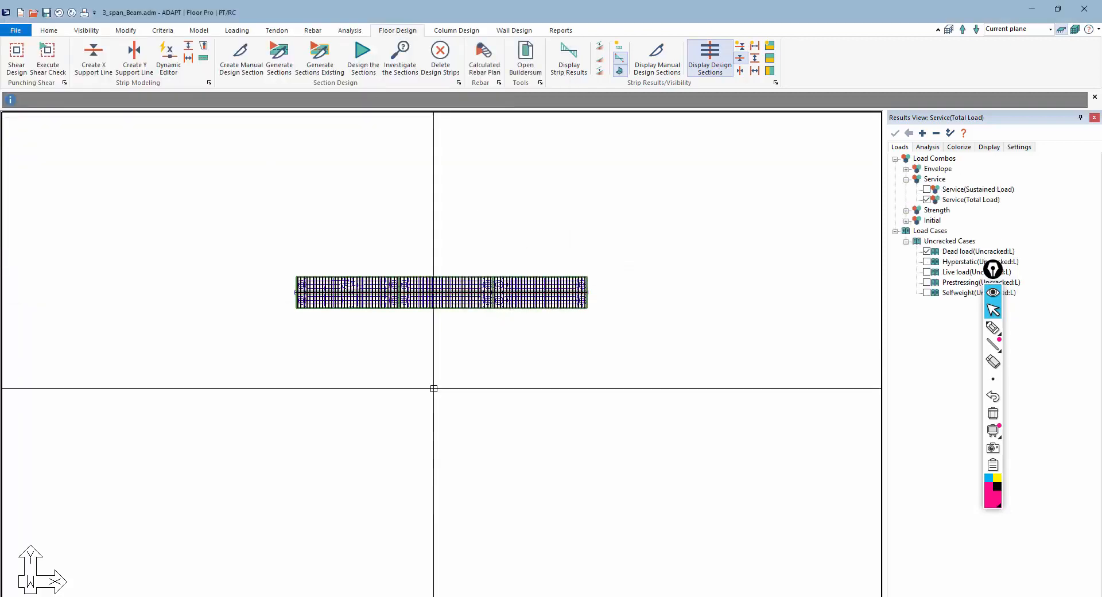
# Hide the shell/cell finite elements in the view settings
pyautogui.moveTo(394, 327); pyautogui.dragTo(426, 345, button='middle')
pyautogui.scroll(5, 479, 311)
pyautogui.scroll(4, 497, 338)
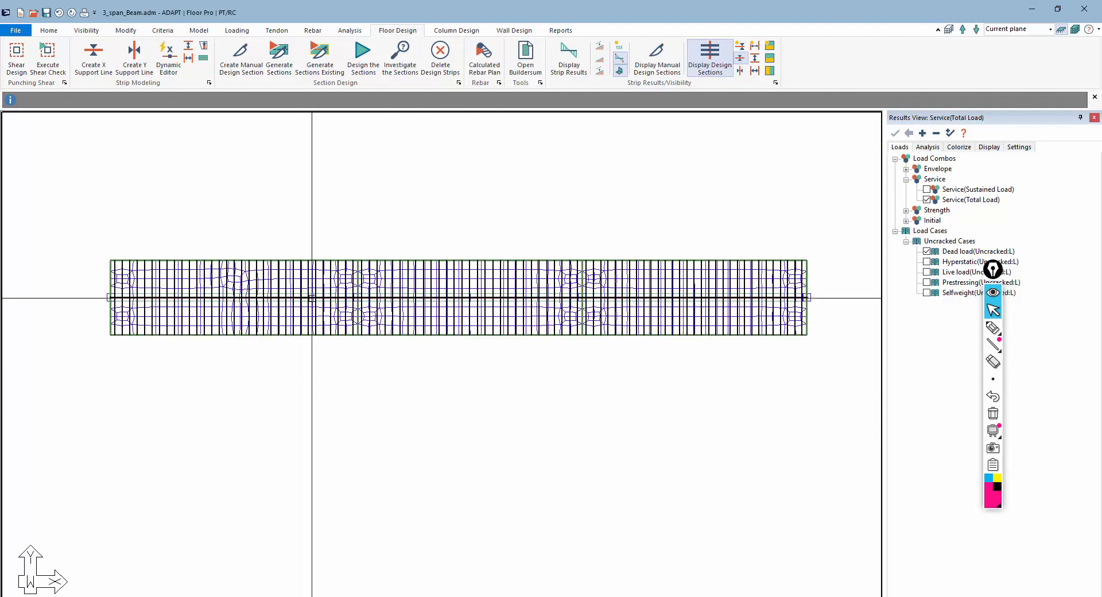
pyautogui.scroll(-3, 155, 281)
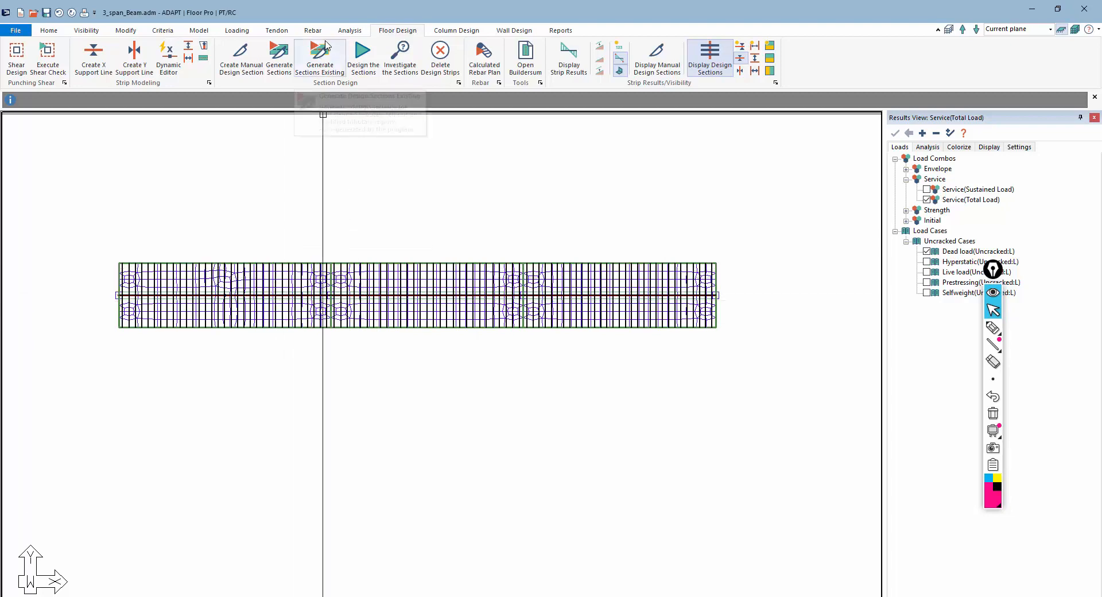
pyautogui.click(86, 30)
pyautogui.click(201, 65)
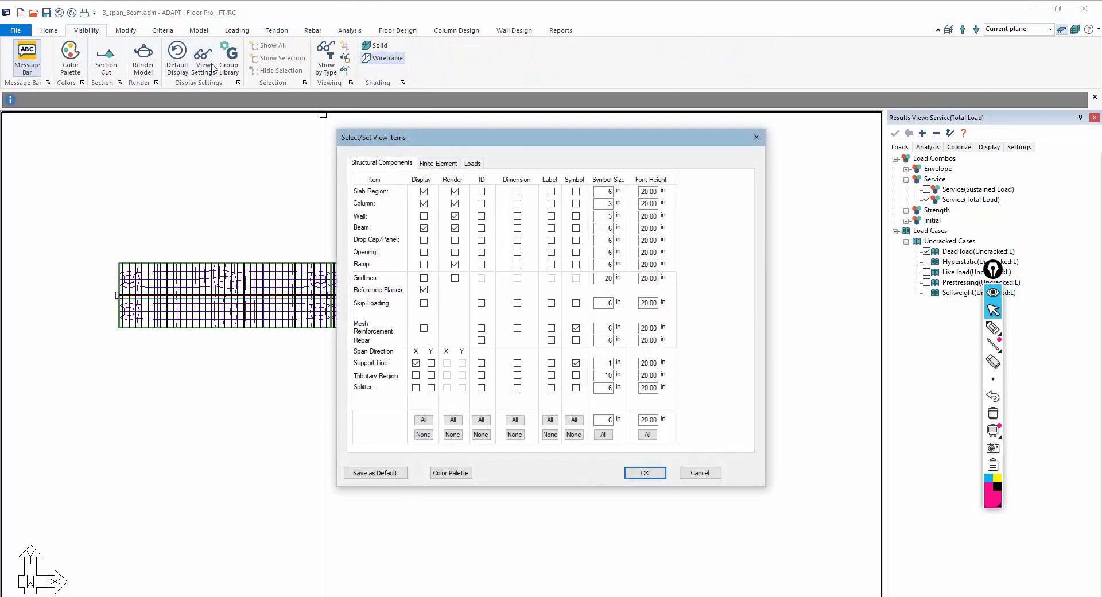
pyautogui.click(434, 167)
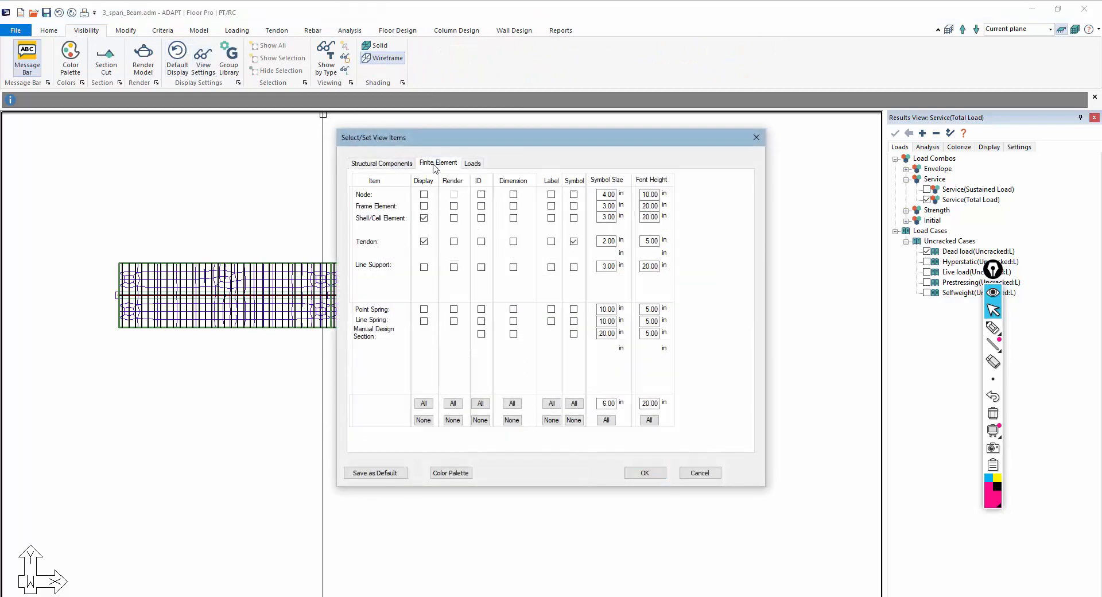
pyautogui.click(424, 219)
pyautogui.click(646, 474)
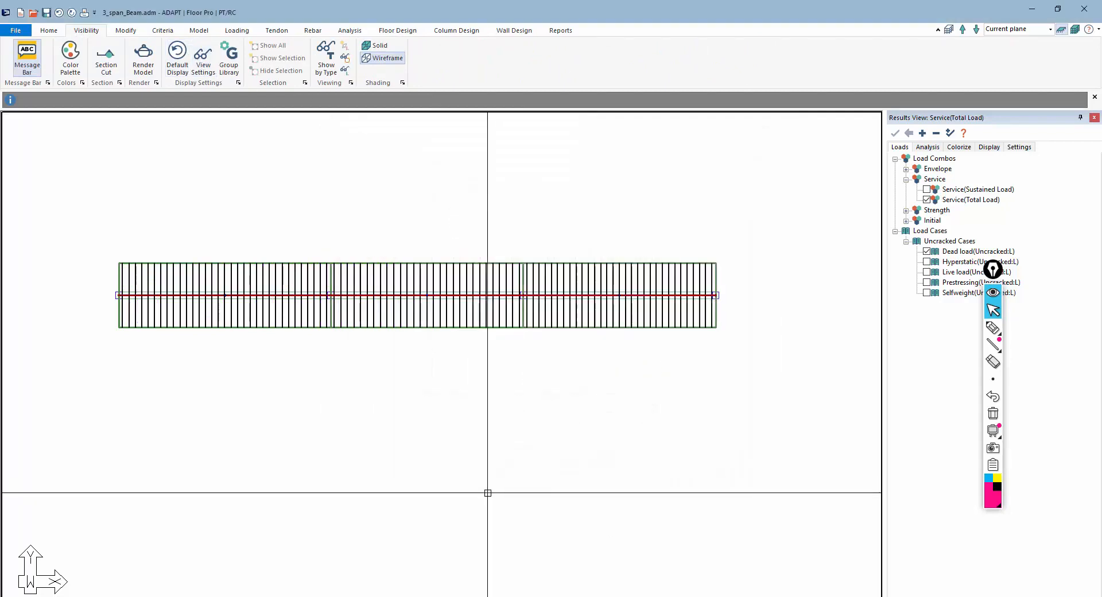
pyautogui.click(347, 33)
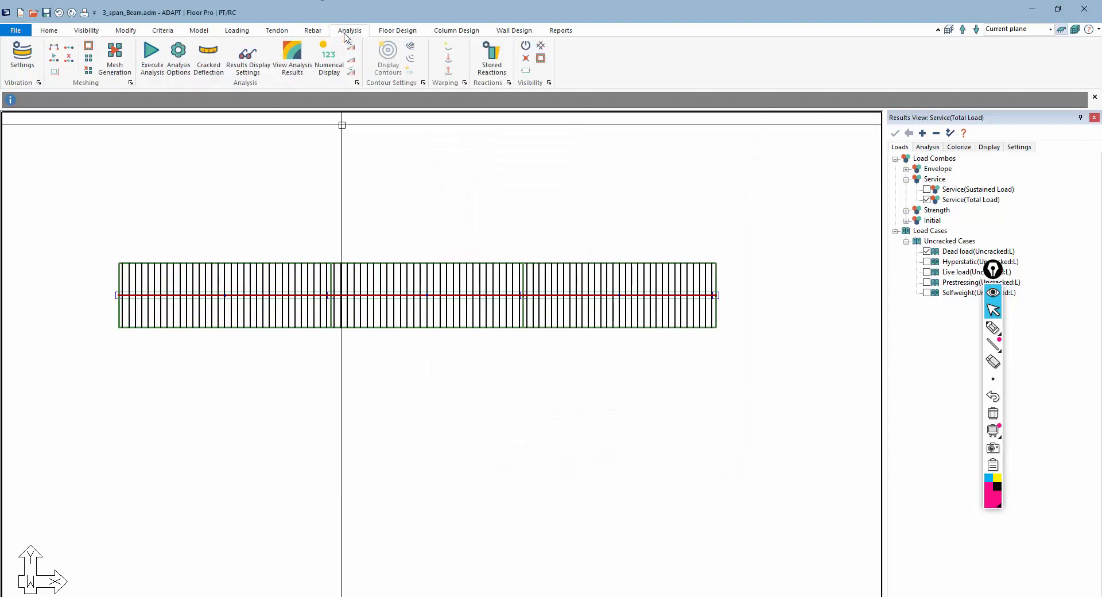
pyautogui.click(540, 46)
pyautogui.click(542, 47)
pyautogui.click(542, 47)
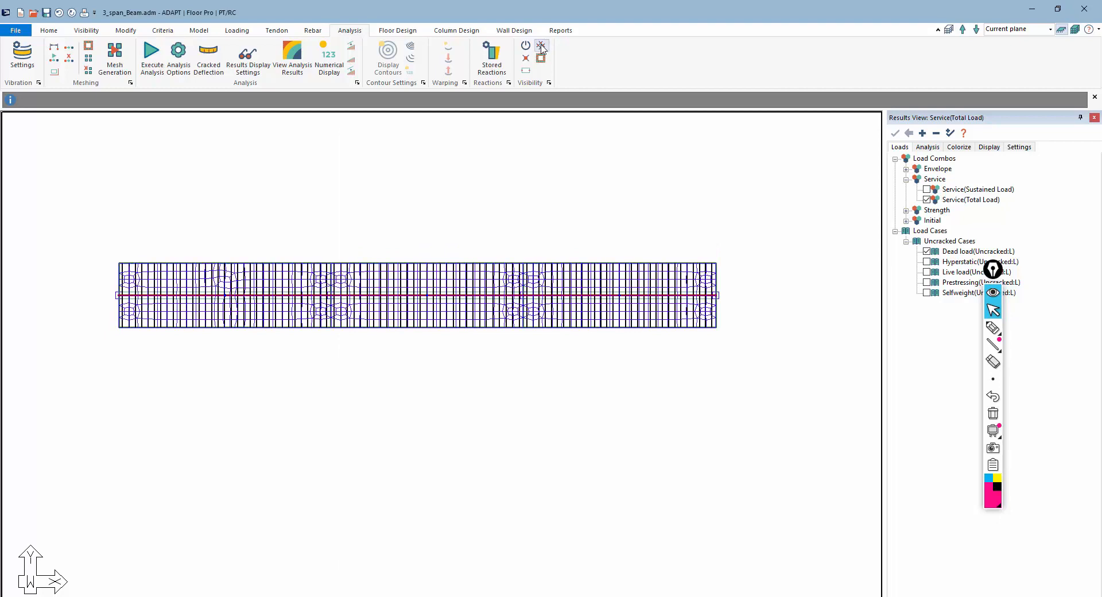
pyautogui.click(542, 48)
# Display the design sections' bending actions for the Service (Total Load) combination
pyautogui.moveTo(436, 214); pyautogui.dragTo(446, 197, button='middle')
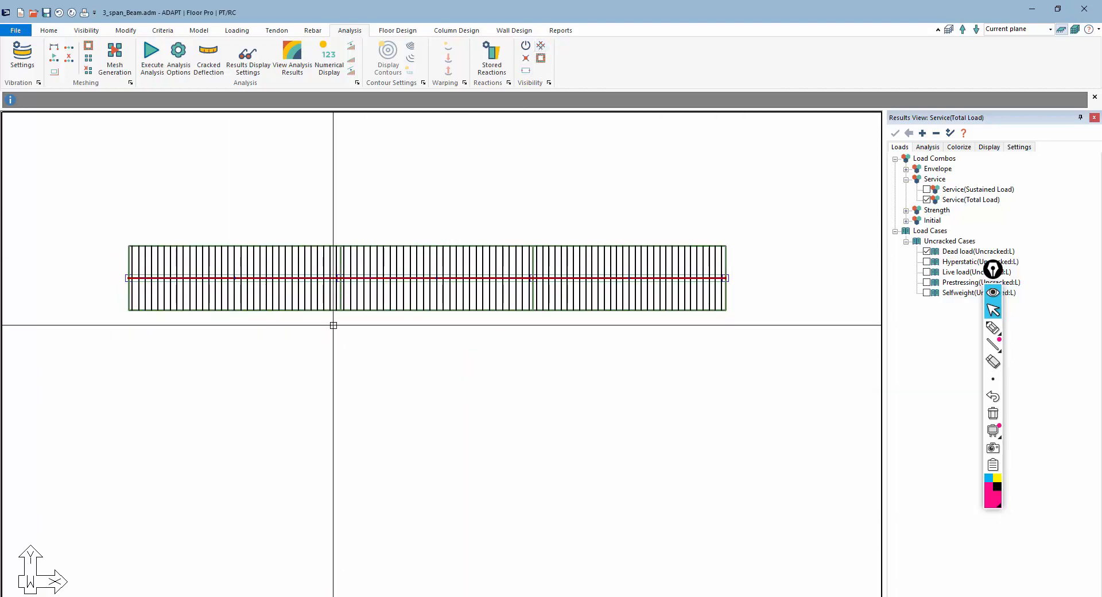
pyautogui.moveTo(995, 269); pyautogui.dragTo(835, 587)
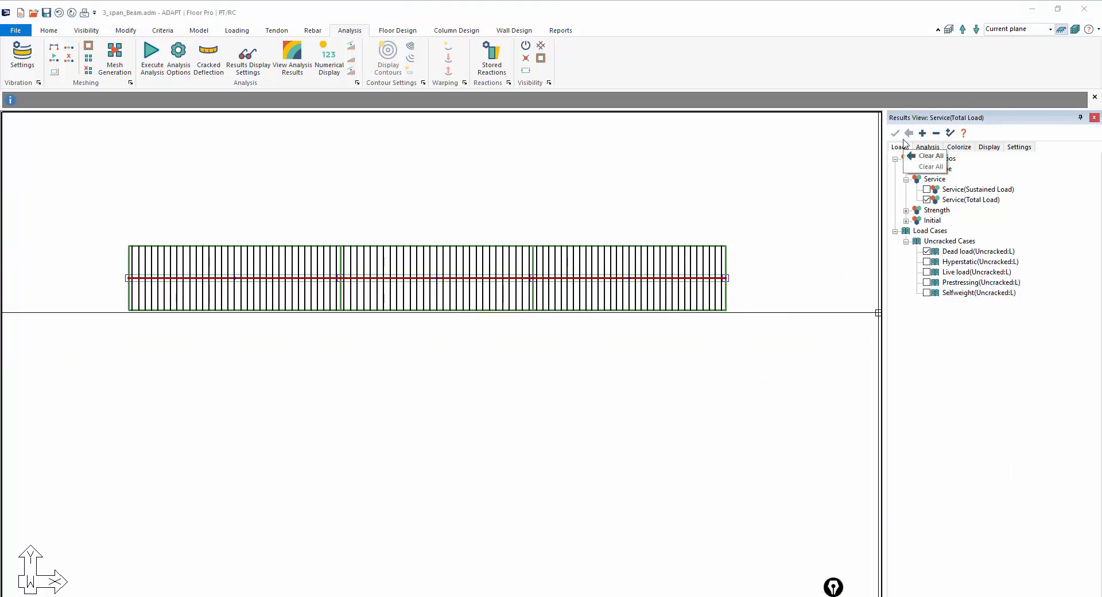
pyautogui.click(927, 148)
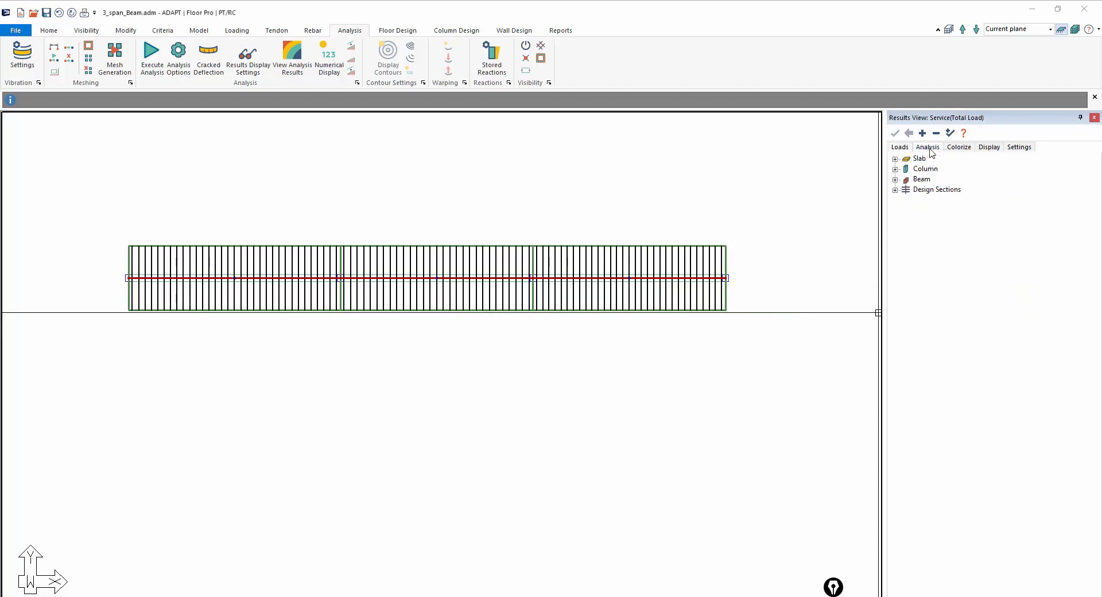
pyautogui.click(895, 190)
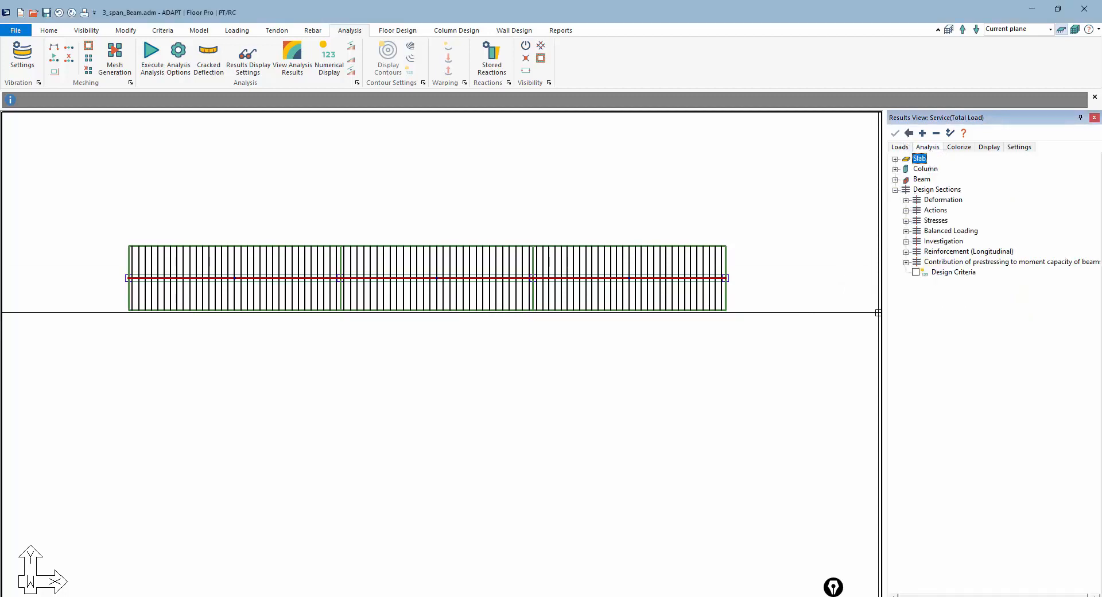
pyautogui.click(606, 308)
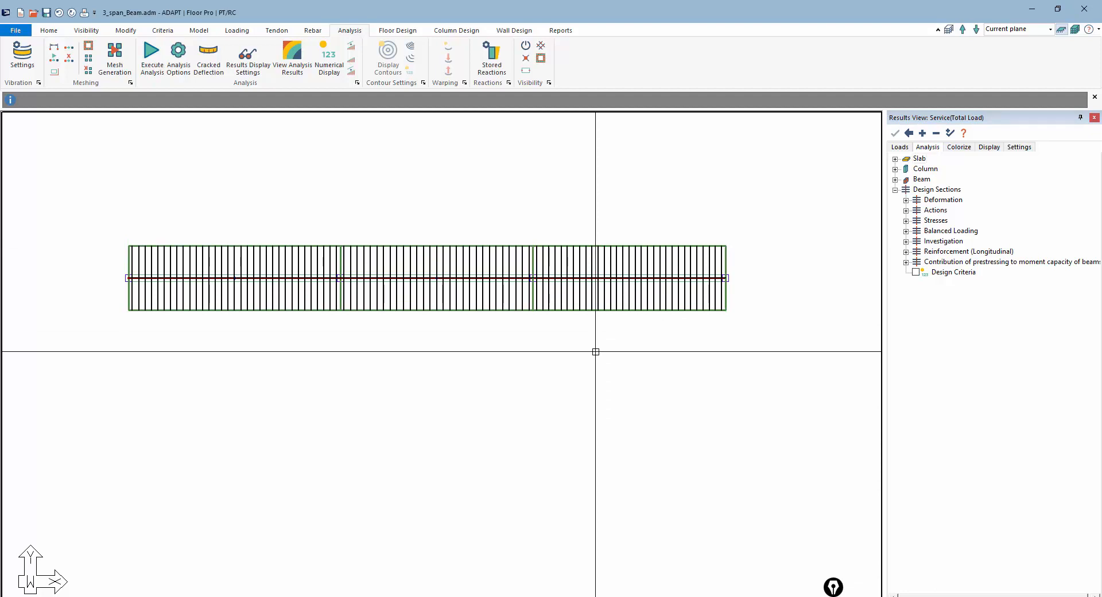
pyautogui.click(906, 210)
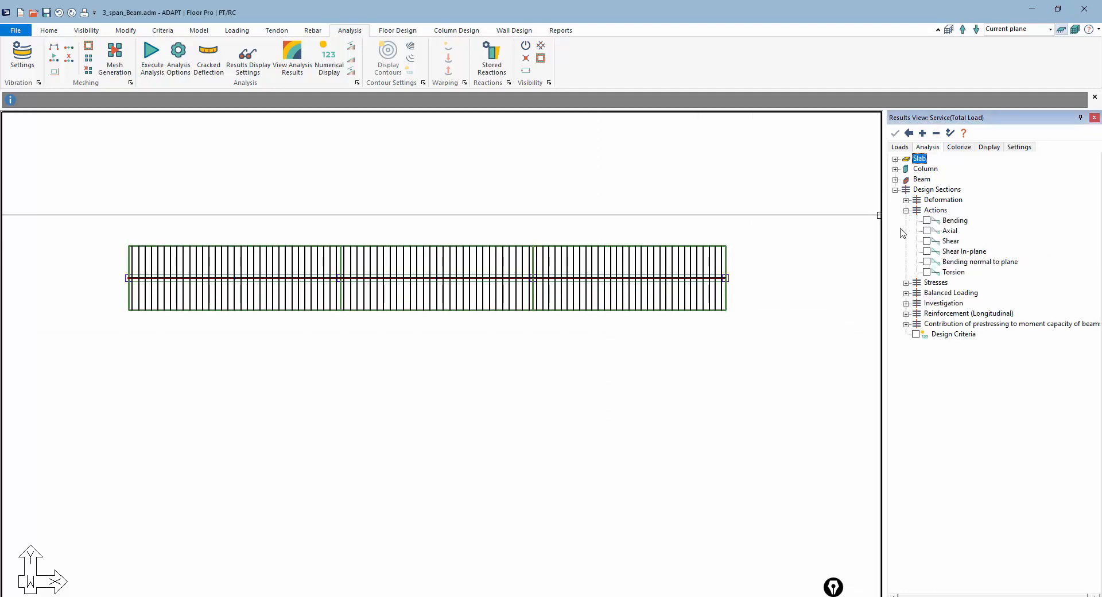
pyautogui.click(908, 150)
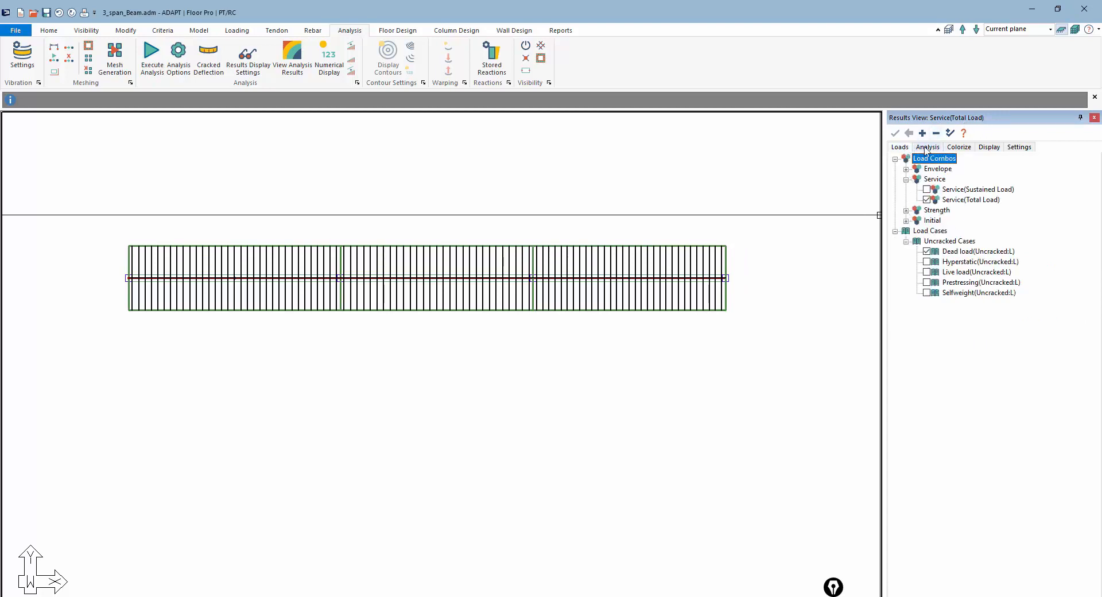
pyautogui.click(896, 231)
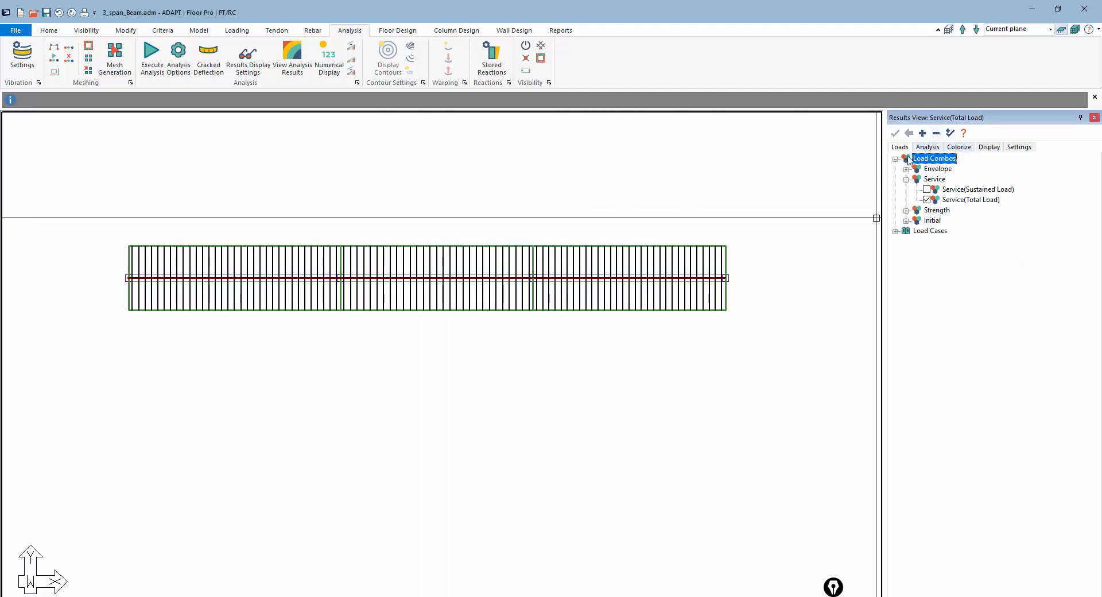
pyautogui.click(927, 147)
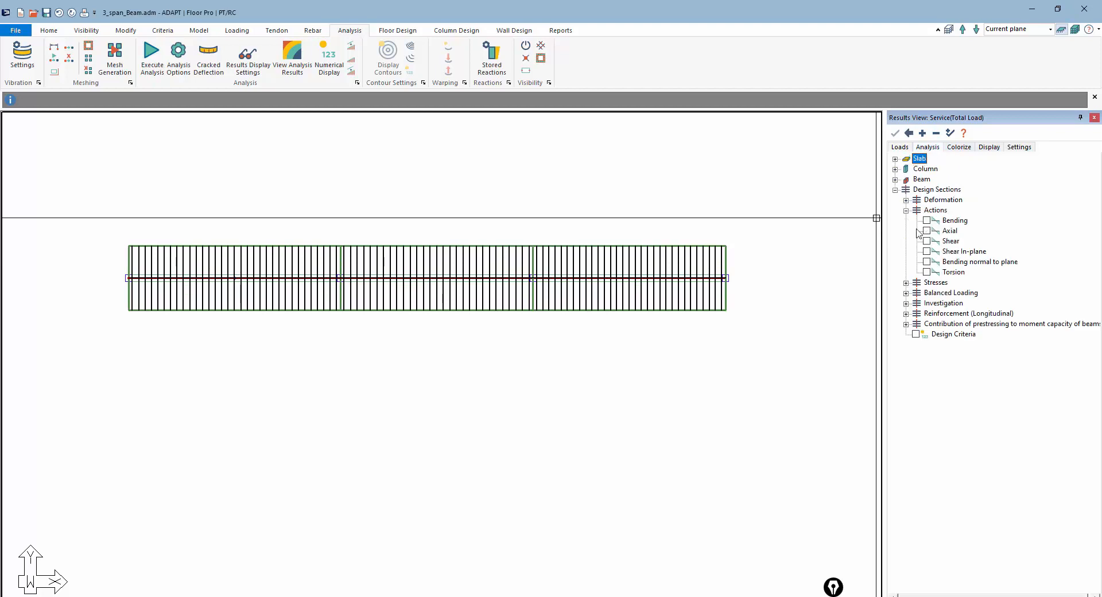
pyautogui.click(927, 220)
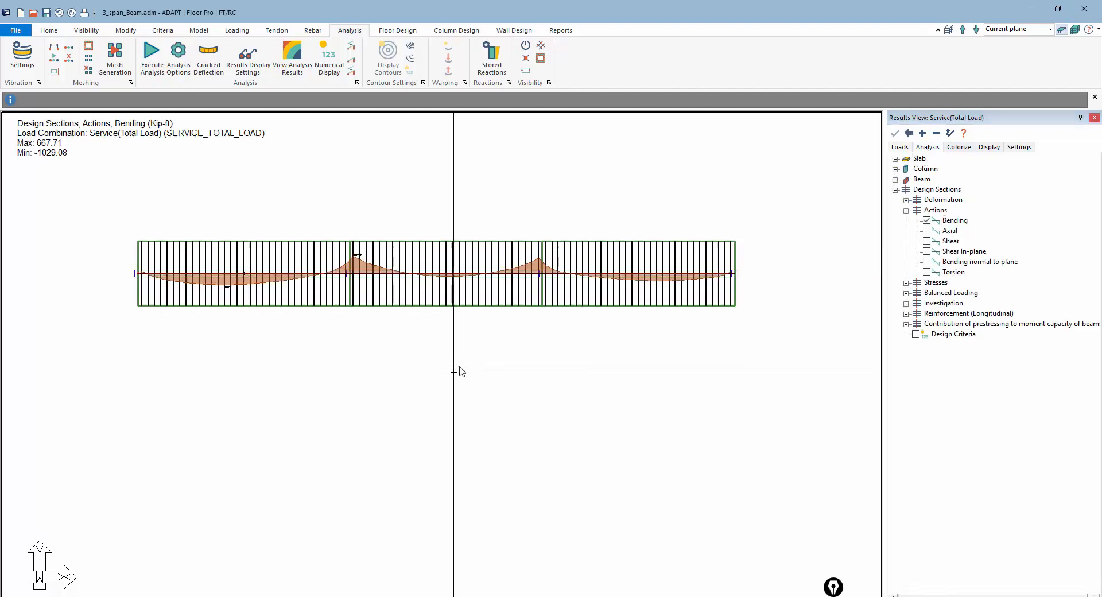
# Show value labels along the bending diagram and hide the design section lines
pyautogui.scroll(3, 402, 344)
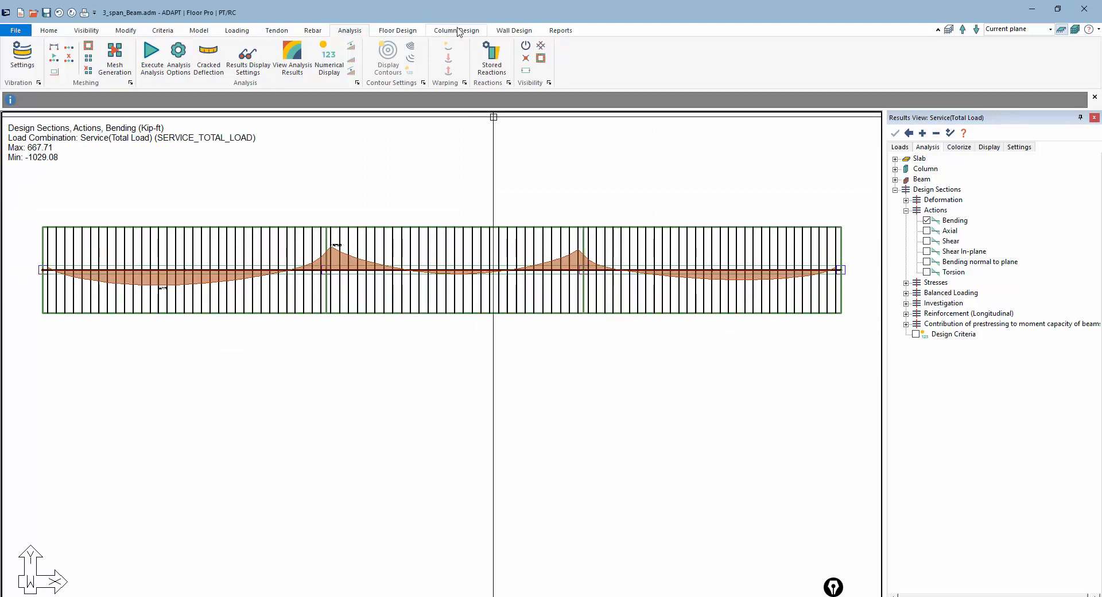
pyautogui.click(398, 30)
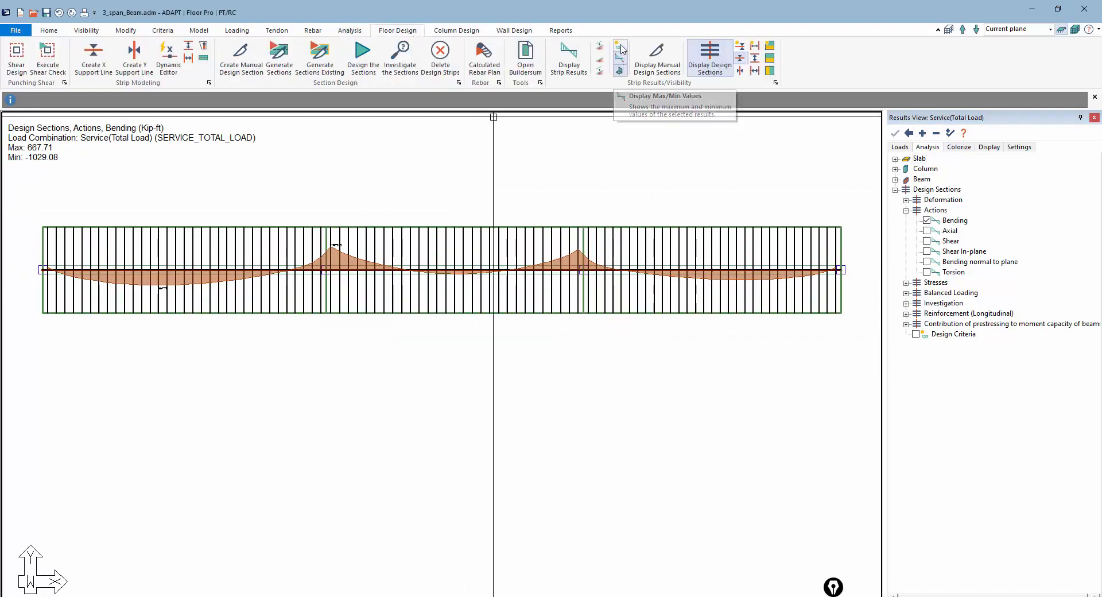
pyautogui.click(710, 58)
pyautogui.scroll(1, 110, 298)
pyautogui.scroll(1, 110, 298)
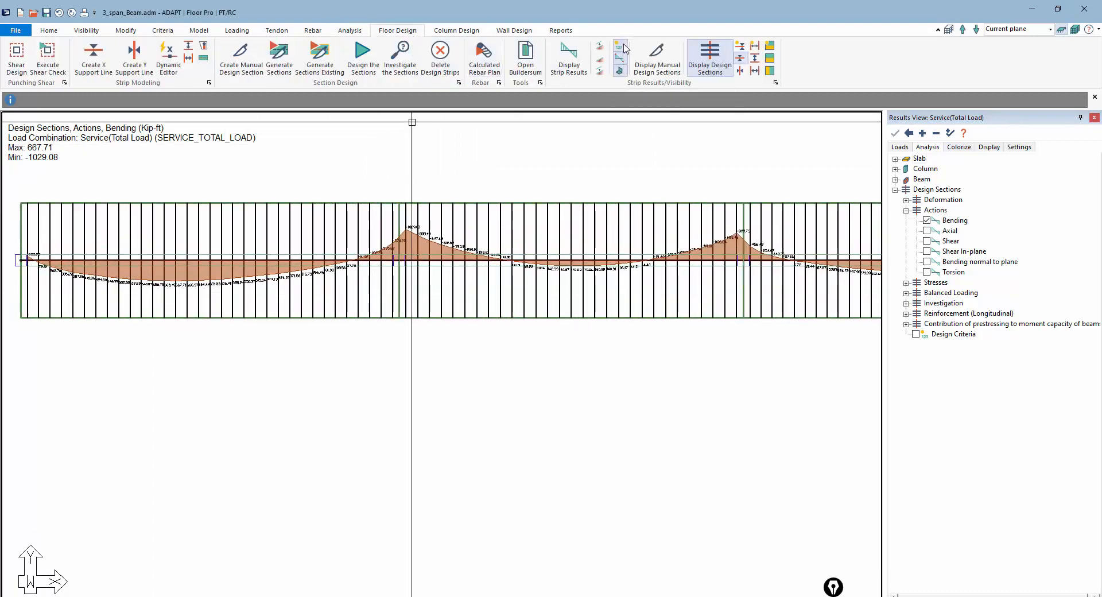
pyautogui.click(625, 46)
pyautogui.click(625, 47)
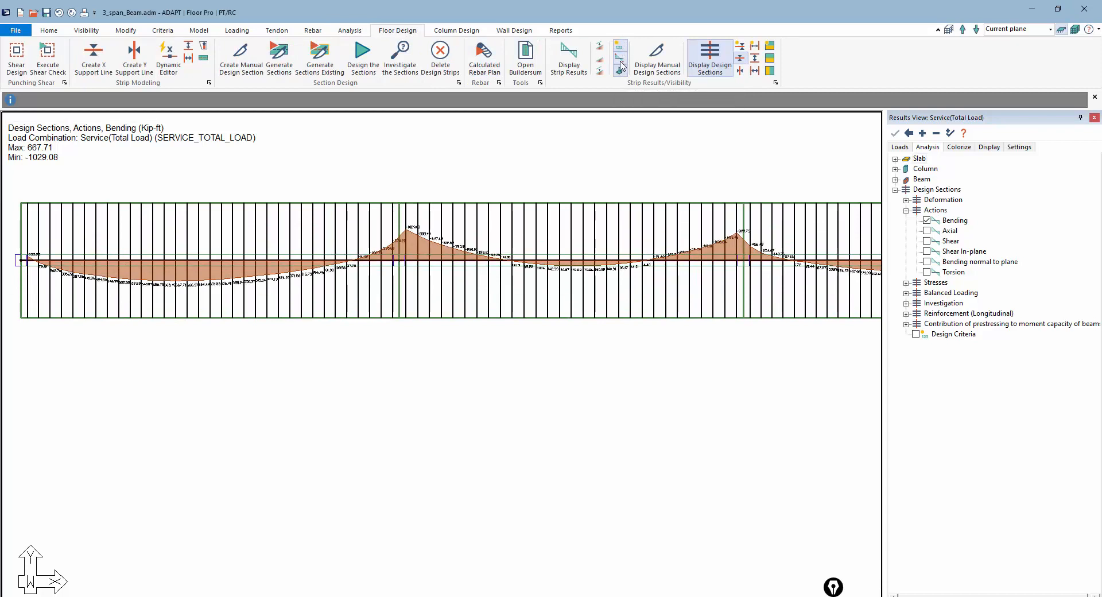
pyautogui.click(621, 59)
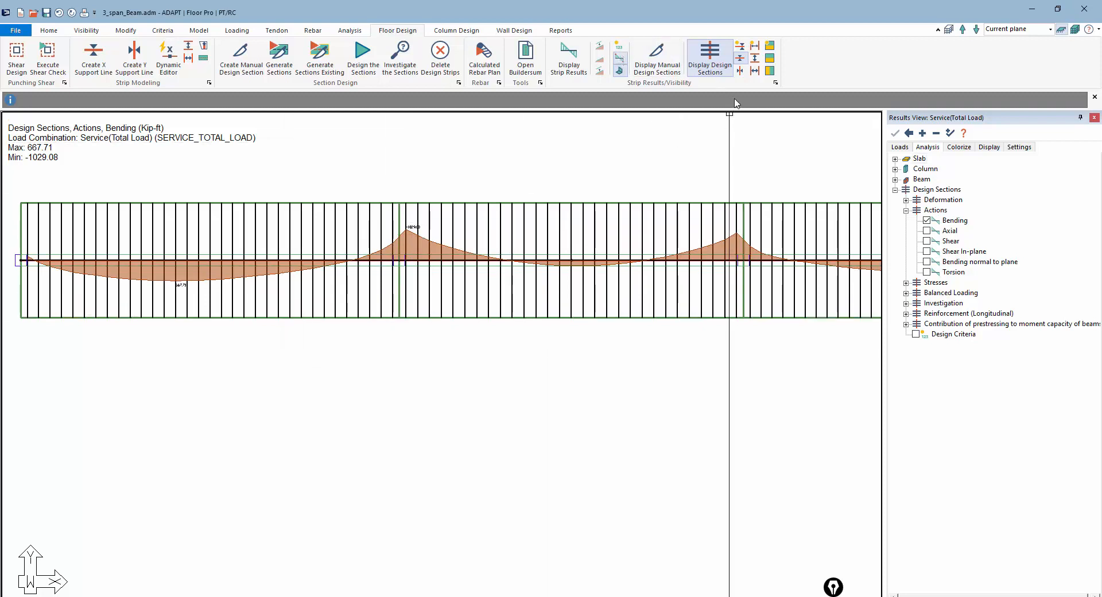
pyautogui.click(708, 62)
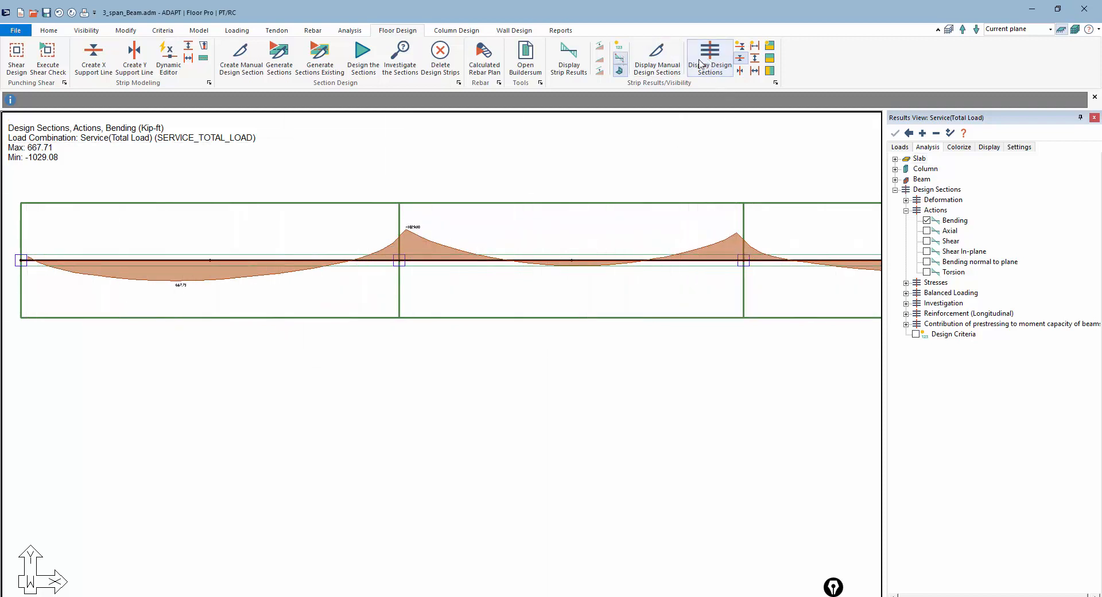
pyautogui.click(619, 47)
pyautogui.scroll(5, 402, 233)
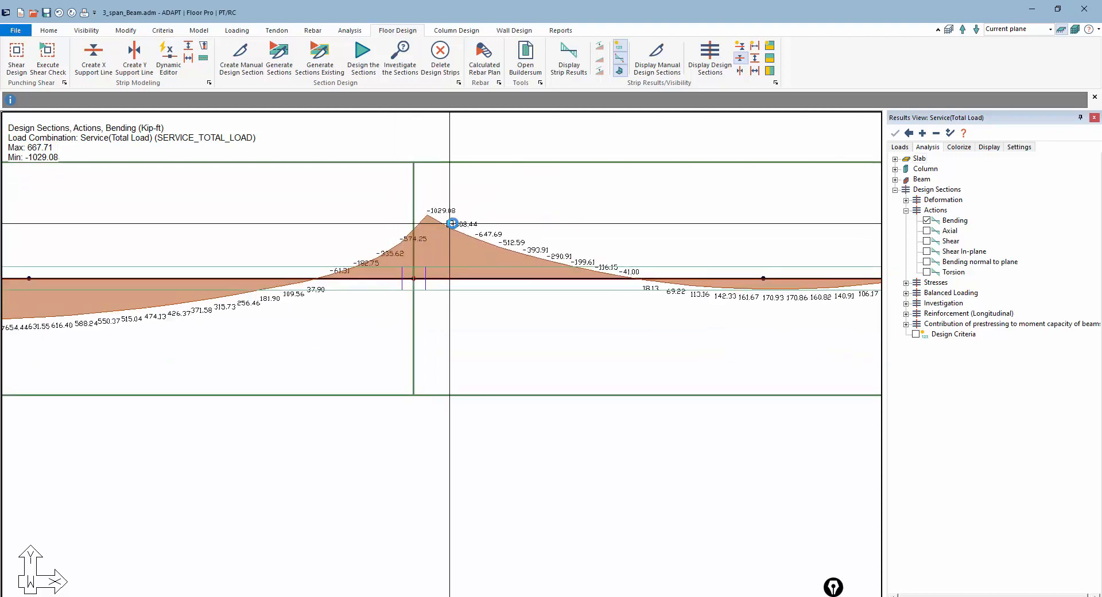
pyautogui.scroll(-5, 450, 224)
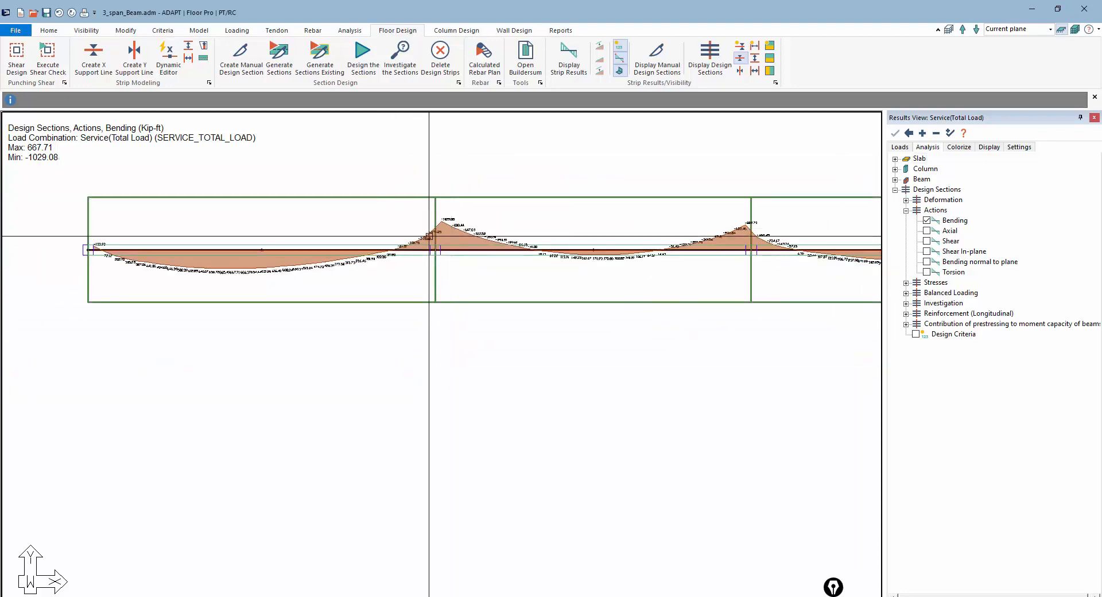
# Review the design sections' shear and axial action diagrams, then open the stress results
pyautogui.click(927, 241)
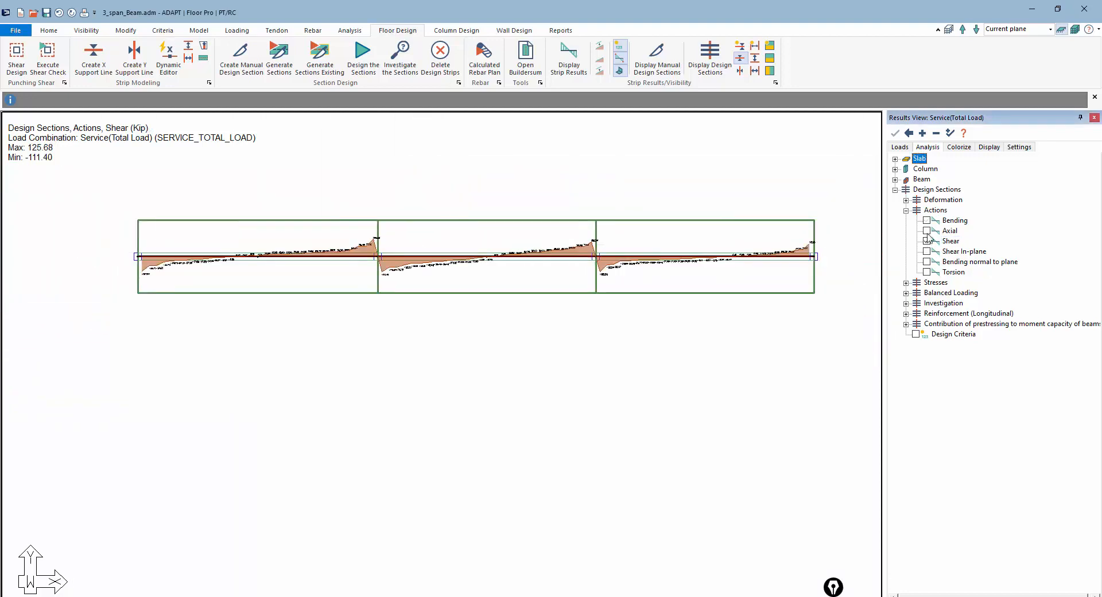
pyautogui.click(928, 231)
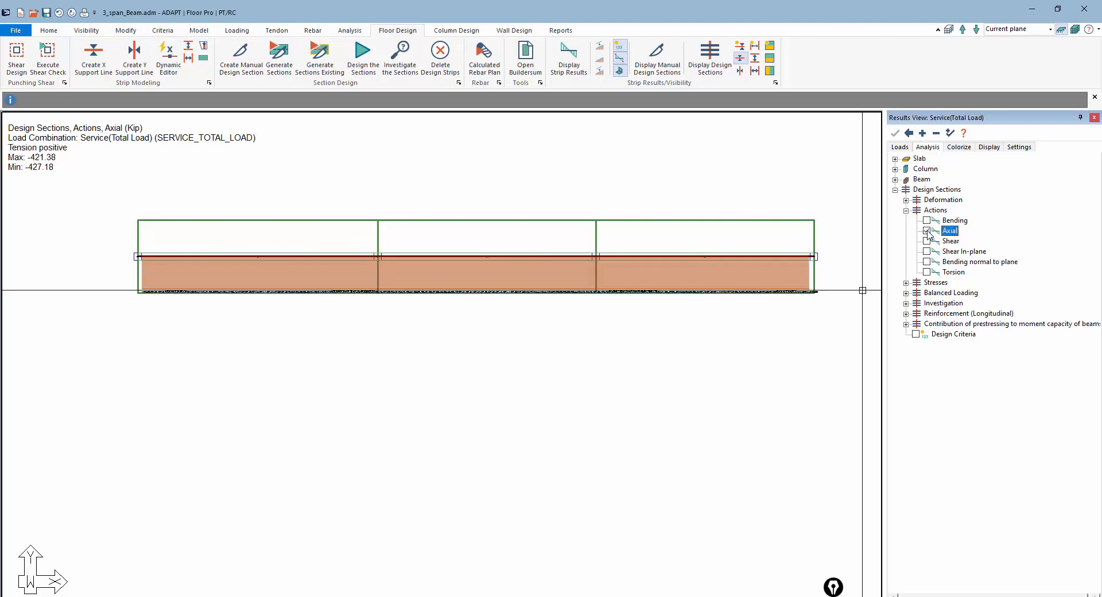
pyautogui.click(927, 231)
pyautogui.click(906, 210)
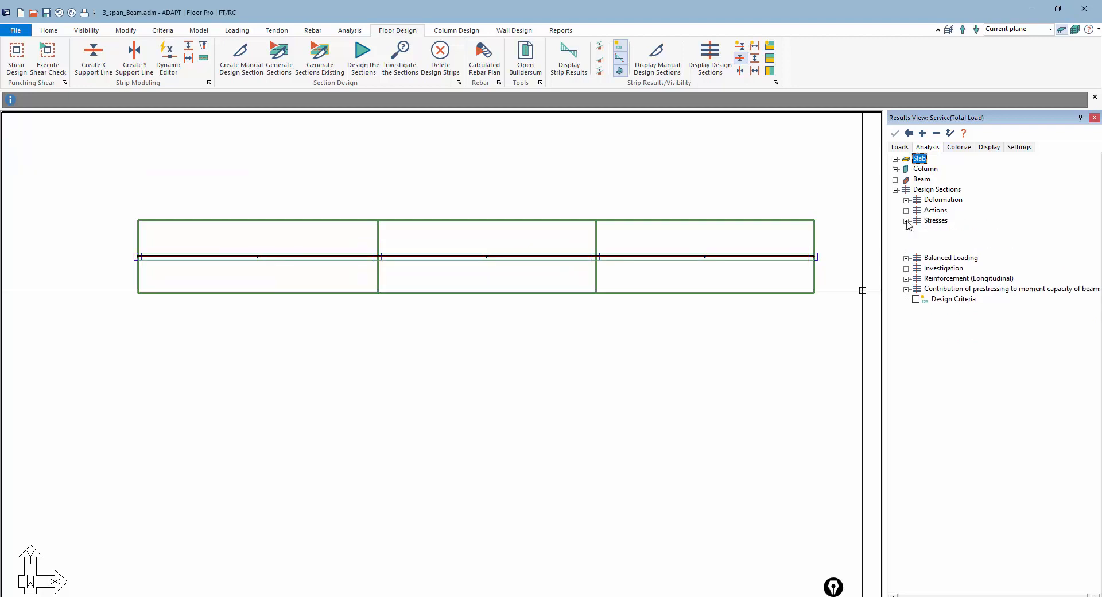
pyautogui.click(907, 220)
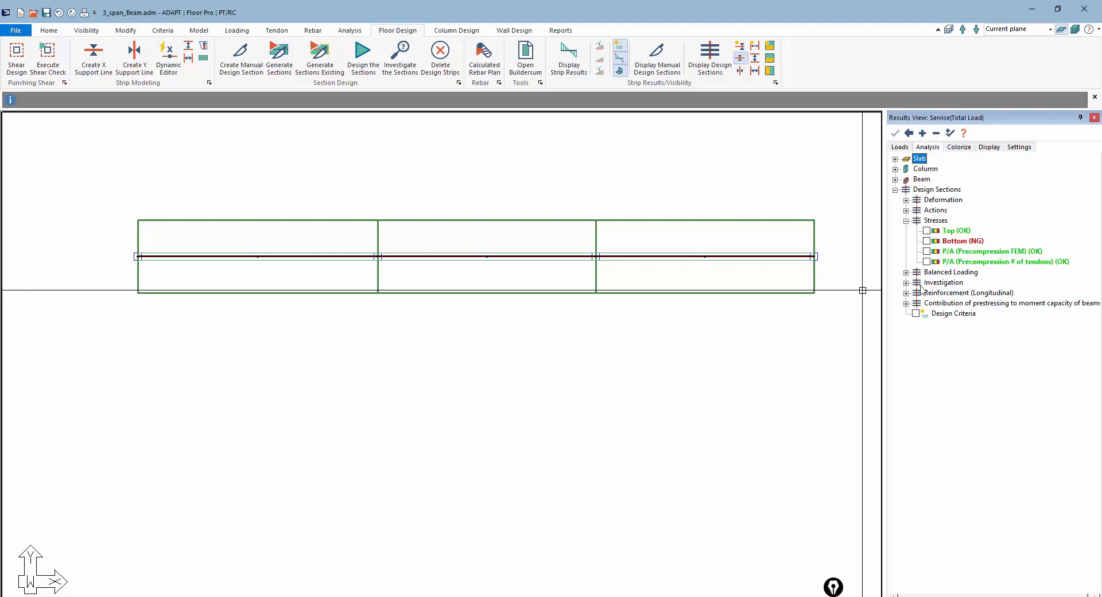
# Display the P/A (Precompression # of tendons) stresses on the design sections and inspect the values along the spans
pyautogui.click(927, 262)
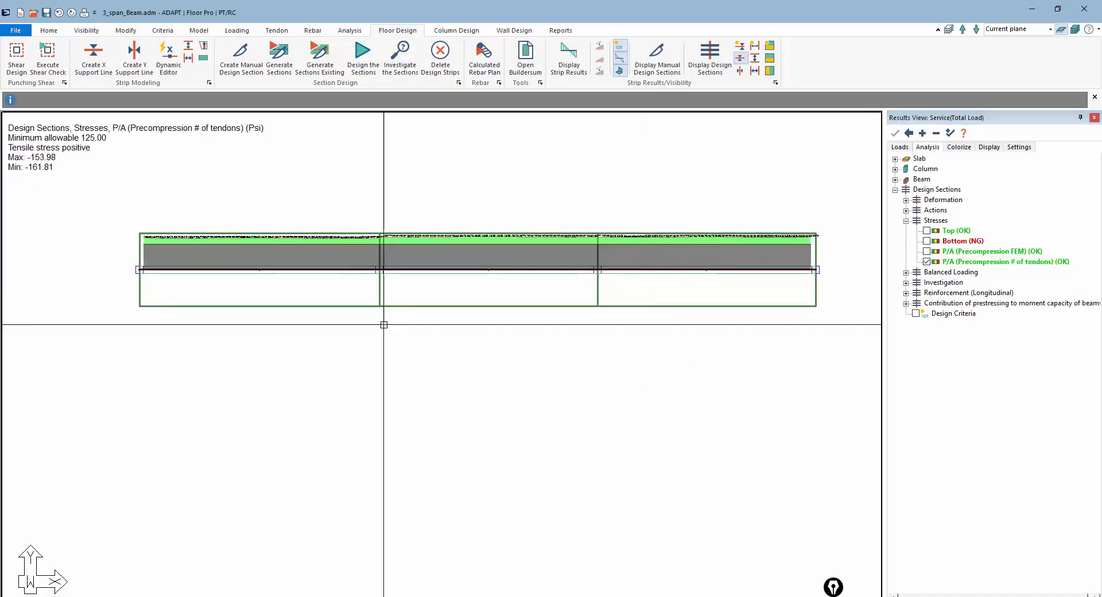
pyautogui.scroll(5, 67, 266)
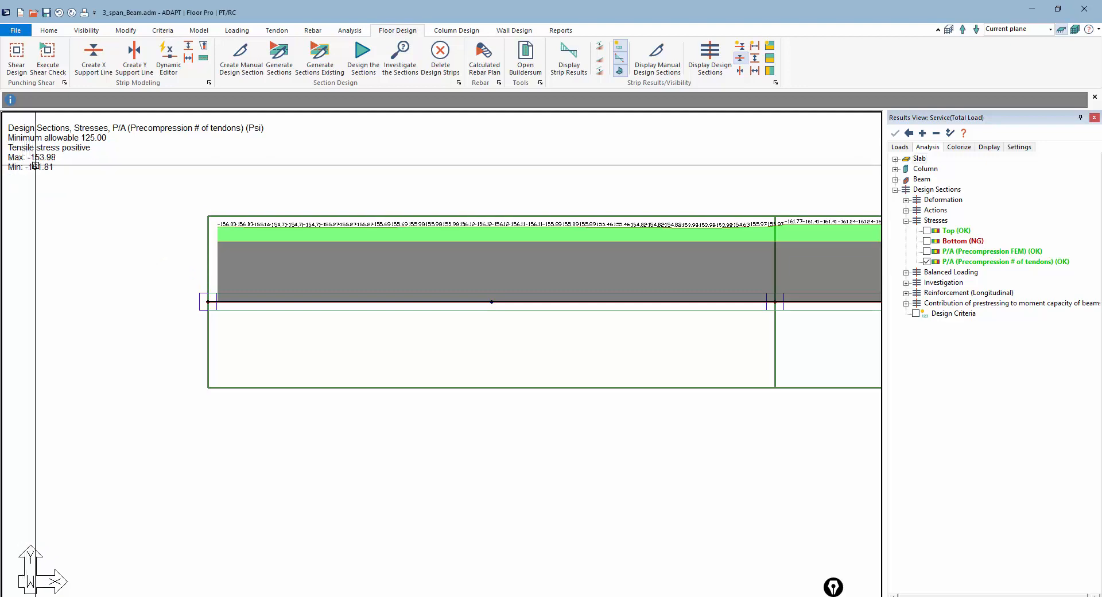
pyautogui.scroll(2, 275, 275)
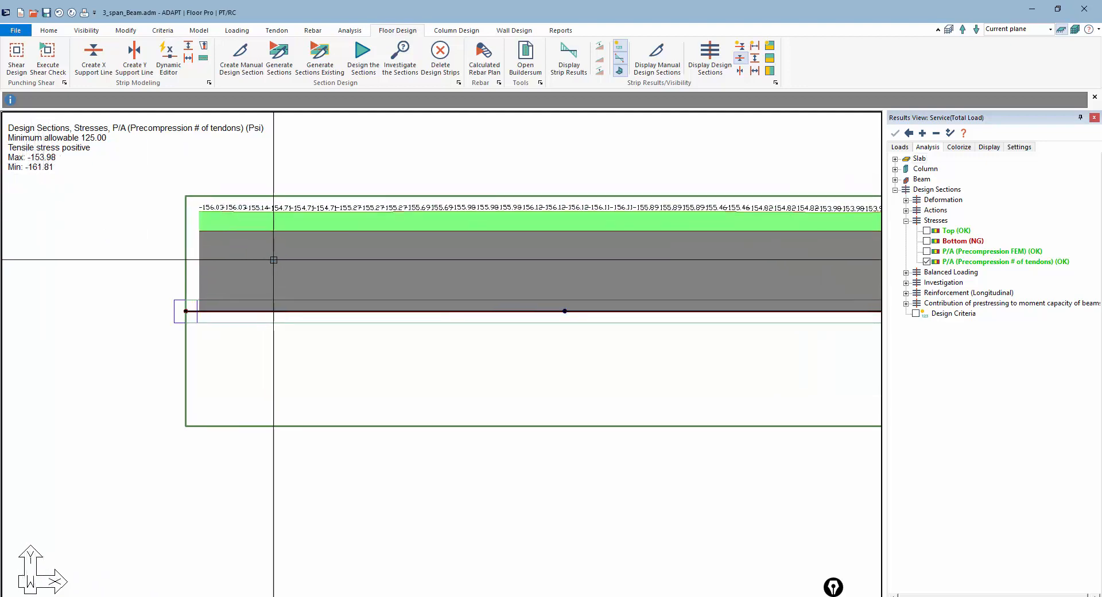
pyautogui.moveTo(659, 218); pyautogui.dragTo(260, 203, button='middle')
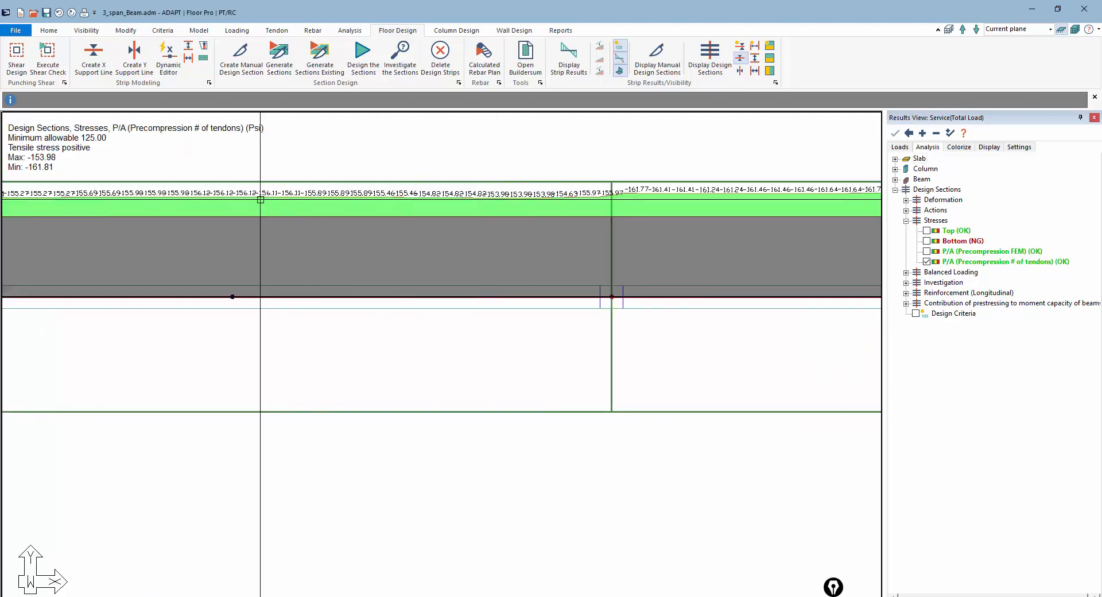
pyautogui.moveTo(574, 218); pyautogui.dragTo(382, 222, button='middle')
pyautogui.scroll(-2, 367, 241)
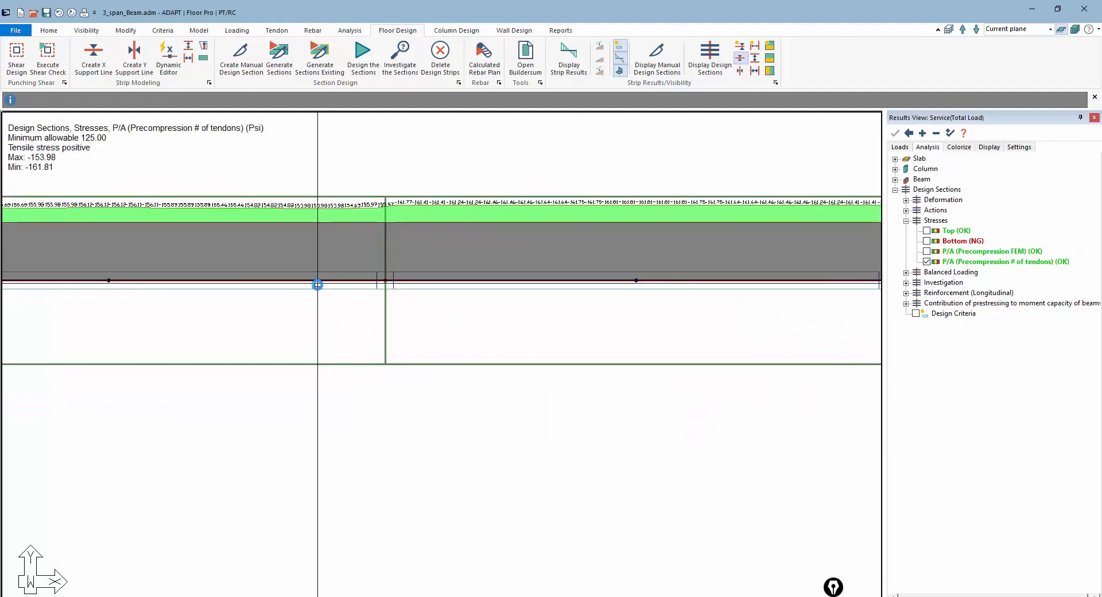
pyautogui.scroll(-1, 319, 291)
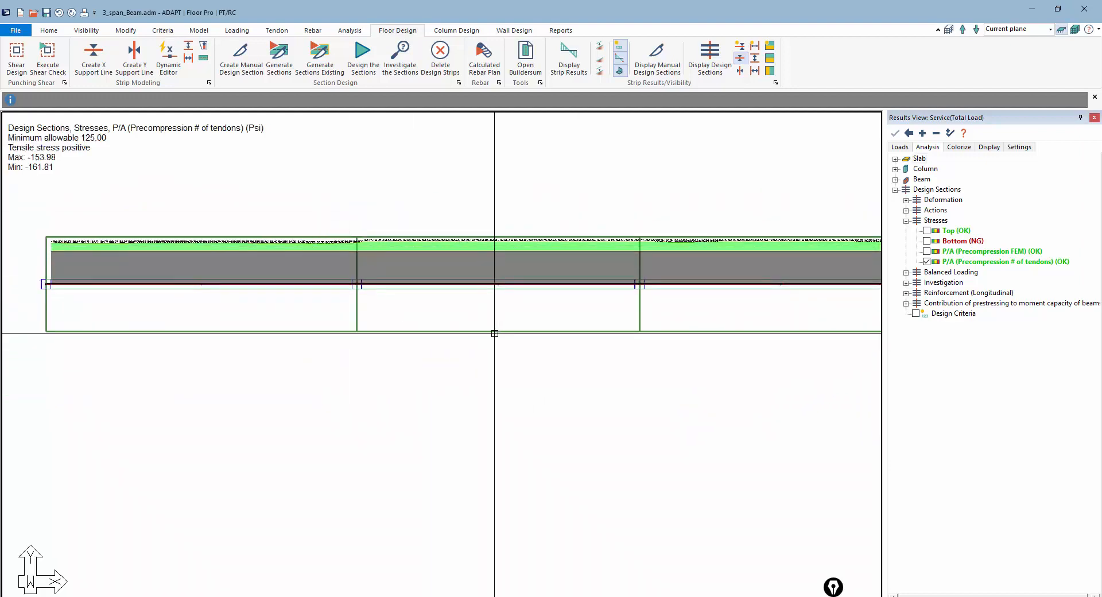
pyautogui.scroll(-1, 513, 330)
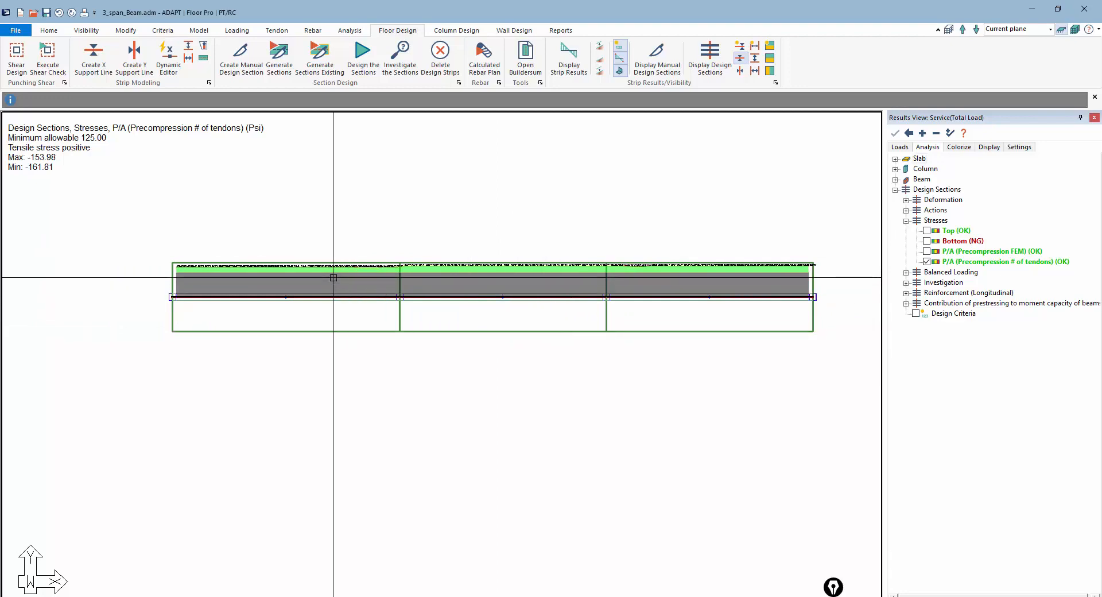
# Set the precompression minimum allowable to 150 psi in the design section result settings and apply the change
pyautogui.click(989, 147)
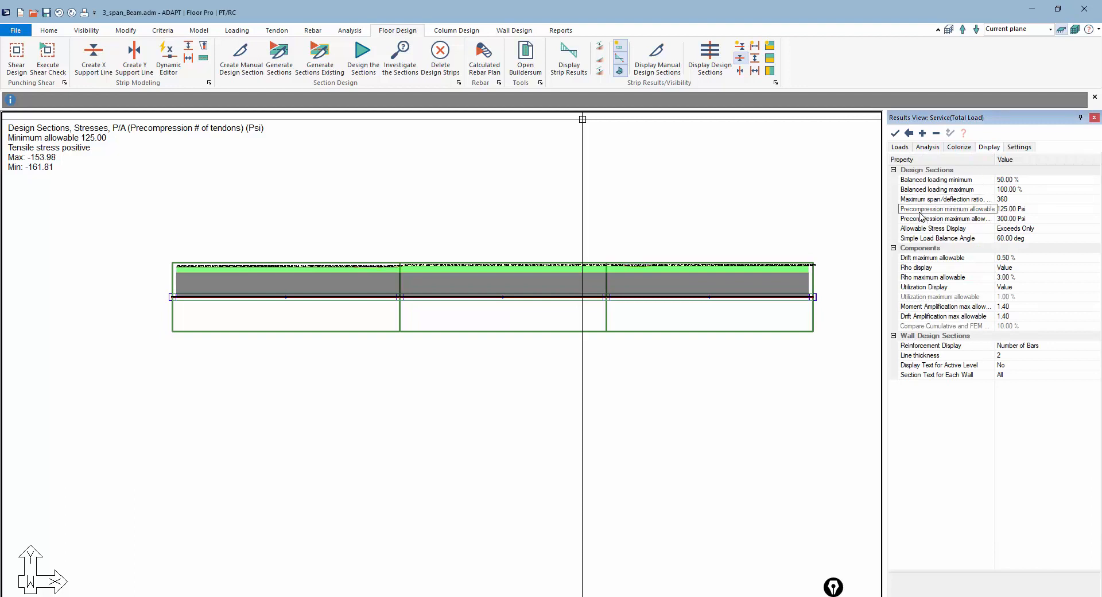
pyautogui.click(1003, 210)
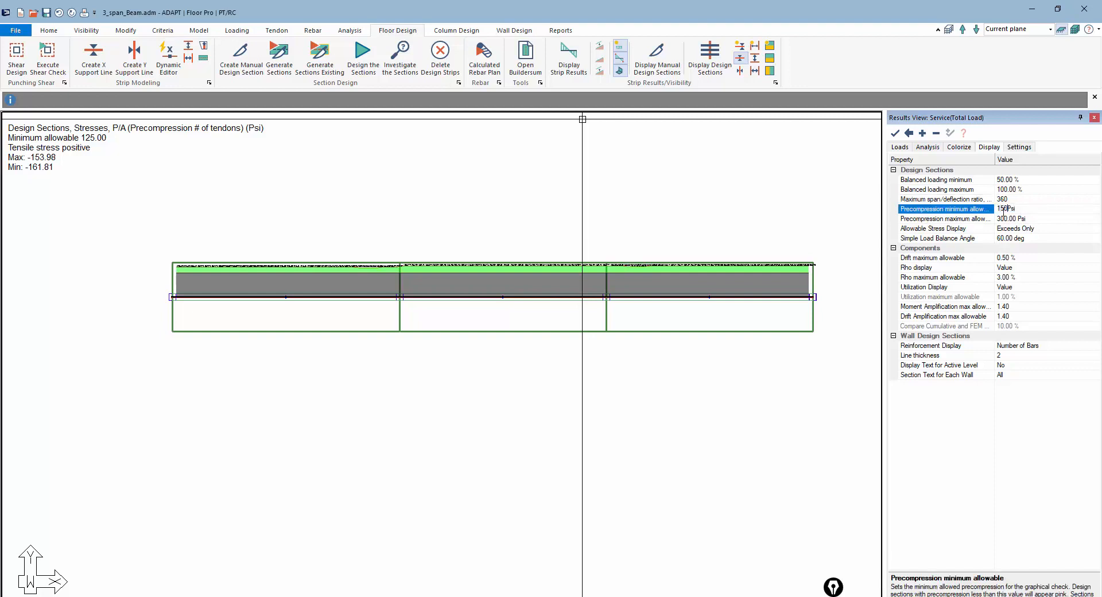
pyautogui.click(1006, 219)
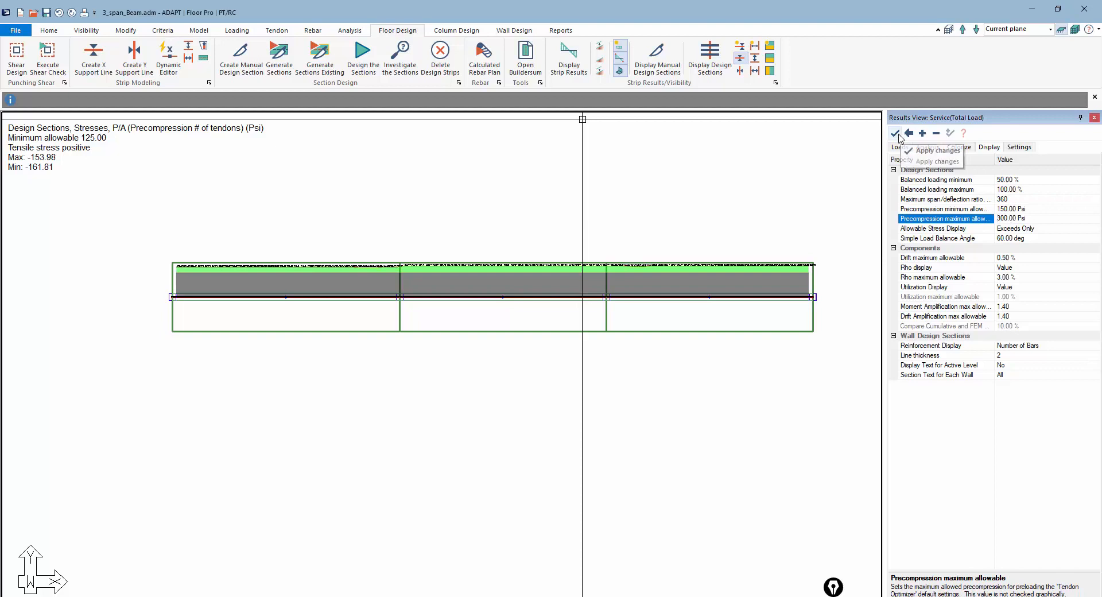
pyautogui.click(896, 133)
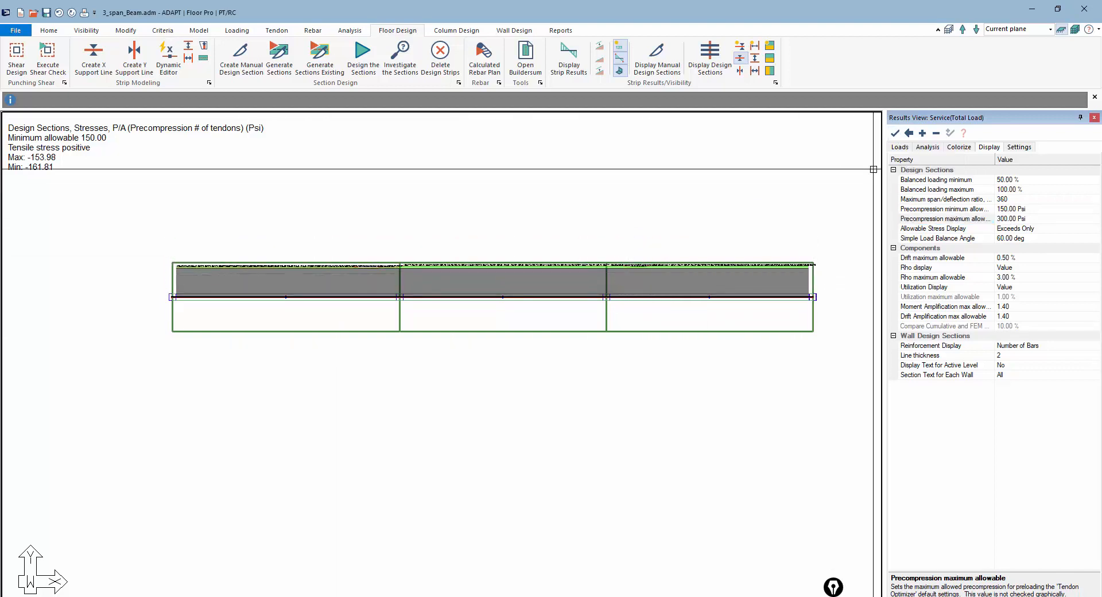
# Hide the P/A (Precompression # of tendons) stress results for the design sections
pyautogui.click(900, 147)
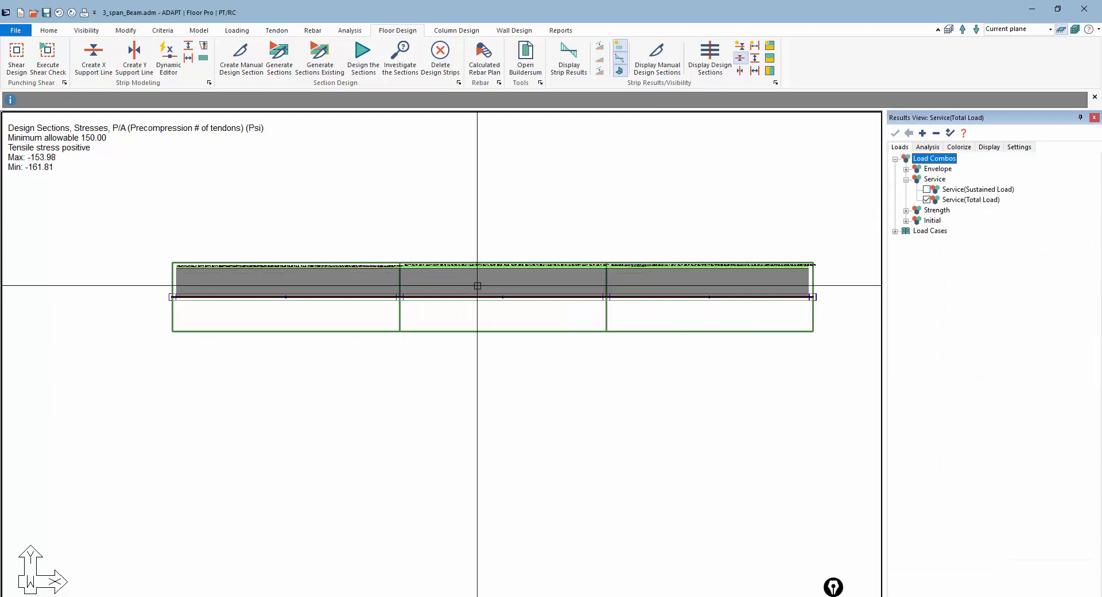
pyautogui.scroll(1, 697, 281)
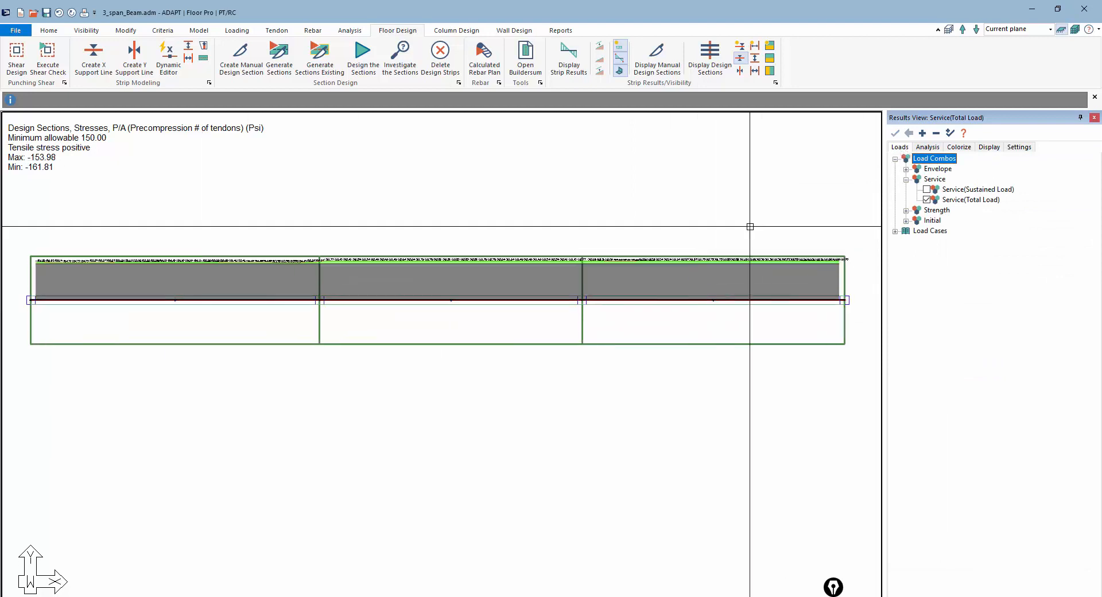
pyautogui.click(929, 148)
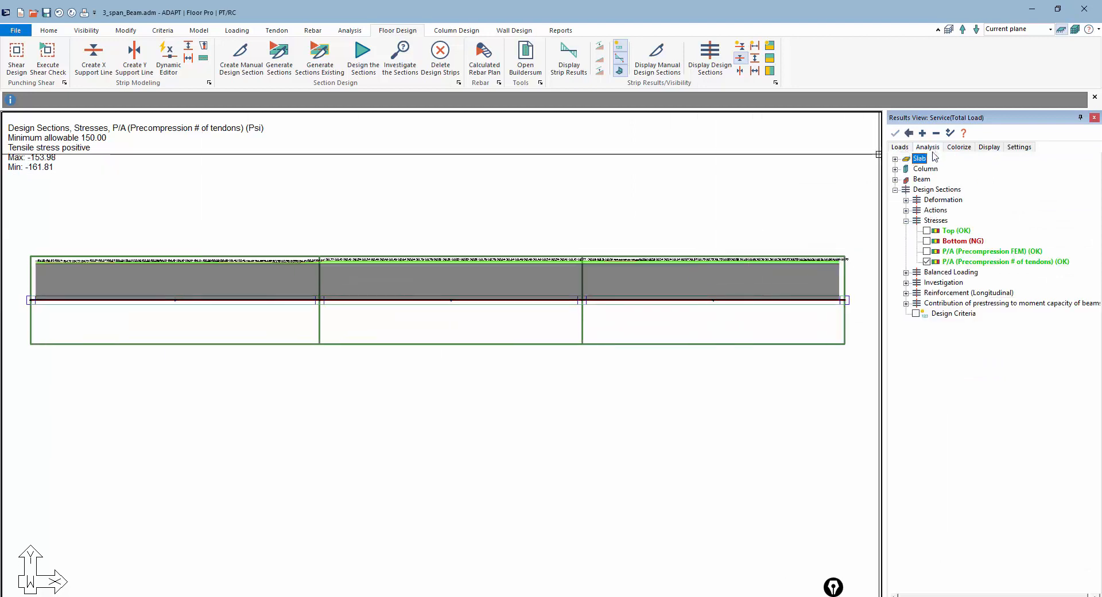
pyautogui.click(926, 262)
# Show the Balanced Loading (Simplified) results, then switch to the Balanced Loading (FEM) results
pyautogui.click(906, 272)
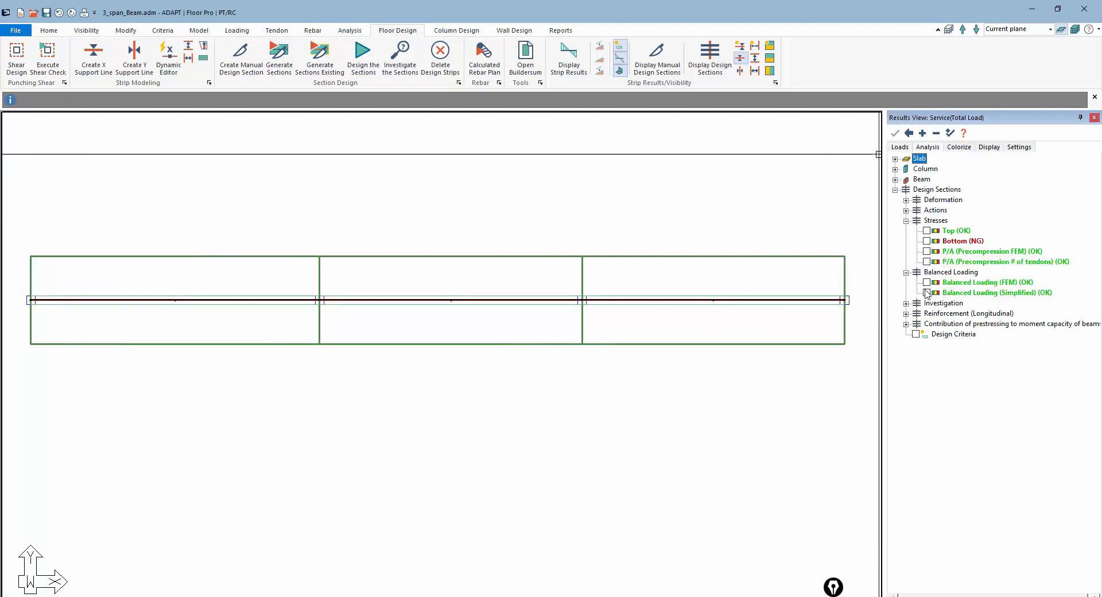
pyautogui.click(927, 293)
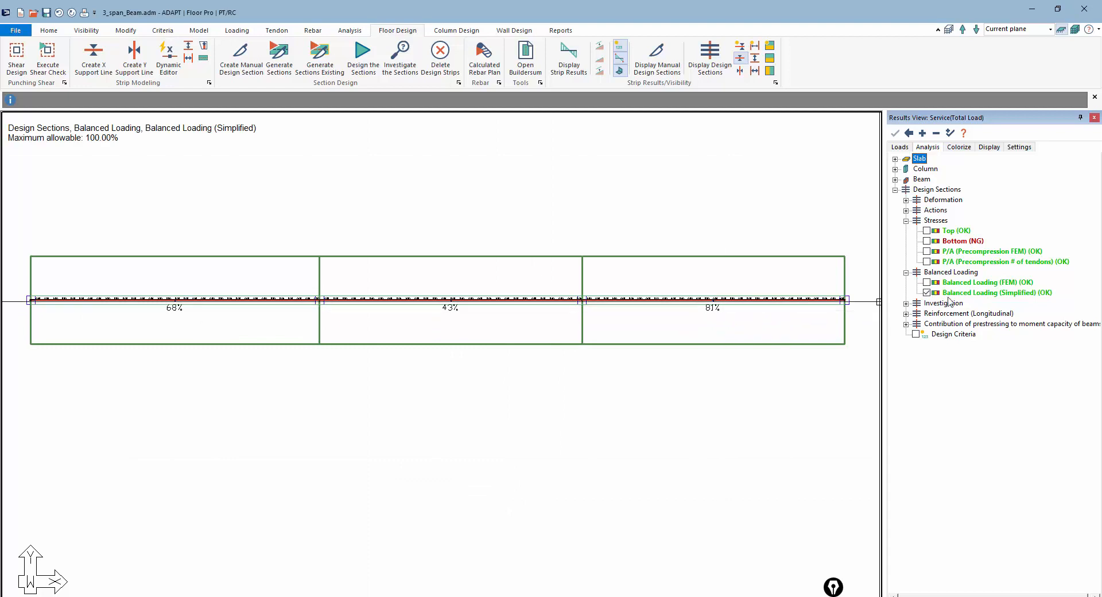
pyautogui.click(926, 283)
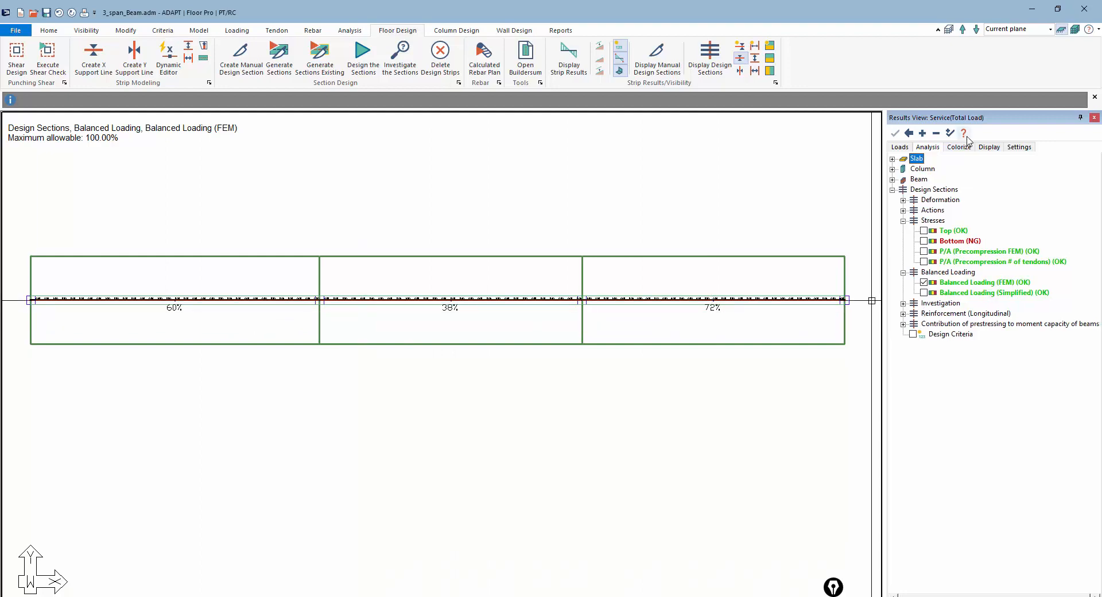
# Display the design sections' bottom-fiber stresses and inspect the values in the first span
pyautogui.click(984, 148)
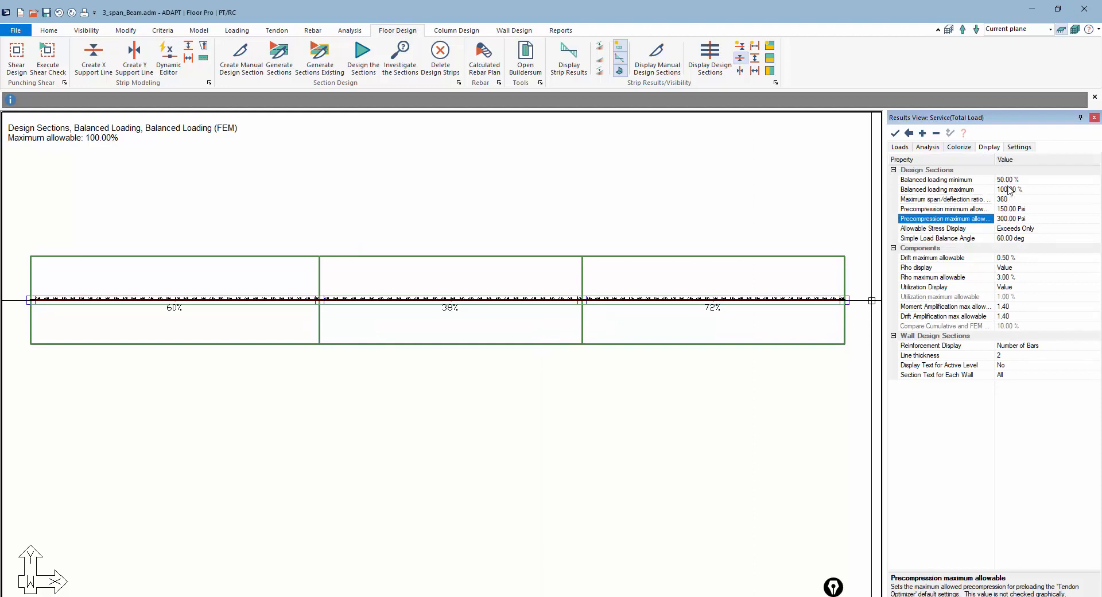
pyautogui.click(927, 147)
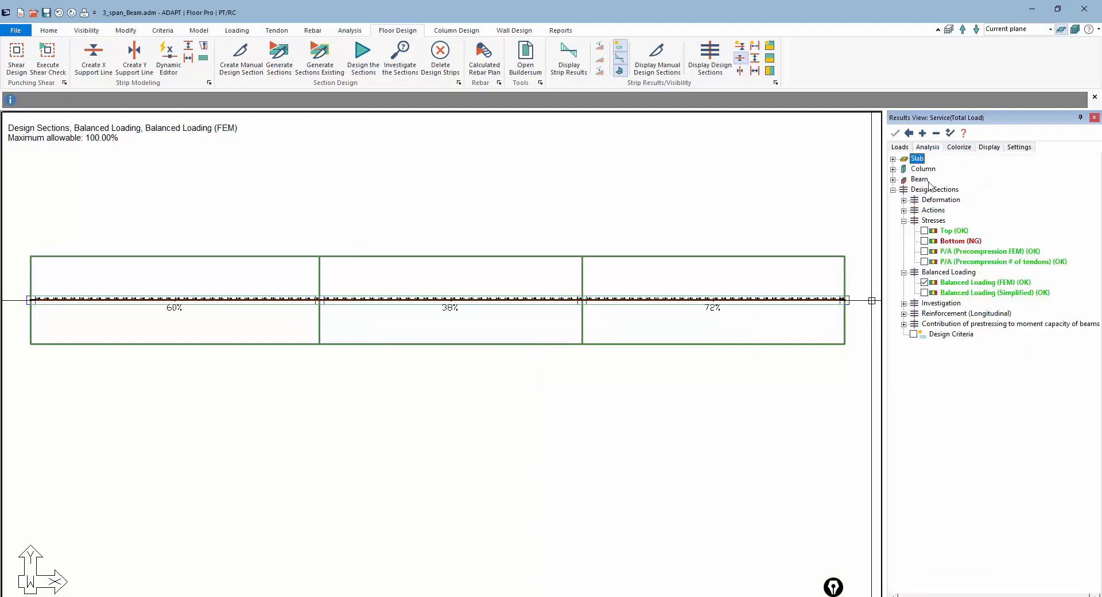
pyautogui.click(924, 241)
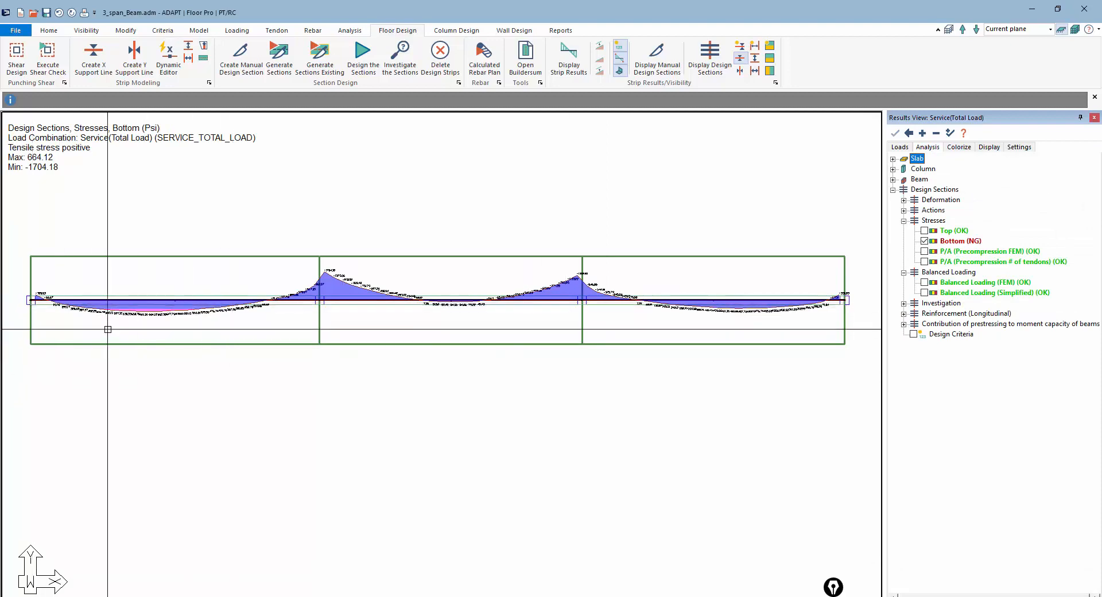
pyautogui.scroll(3, 304, 298)
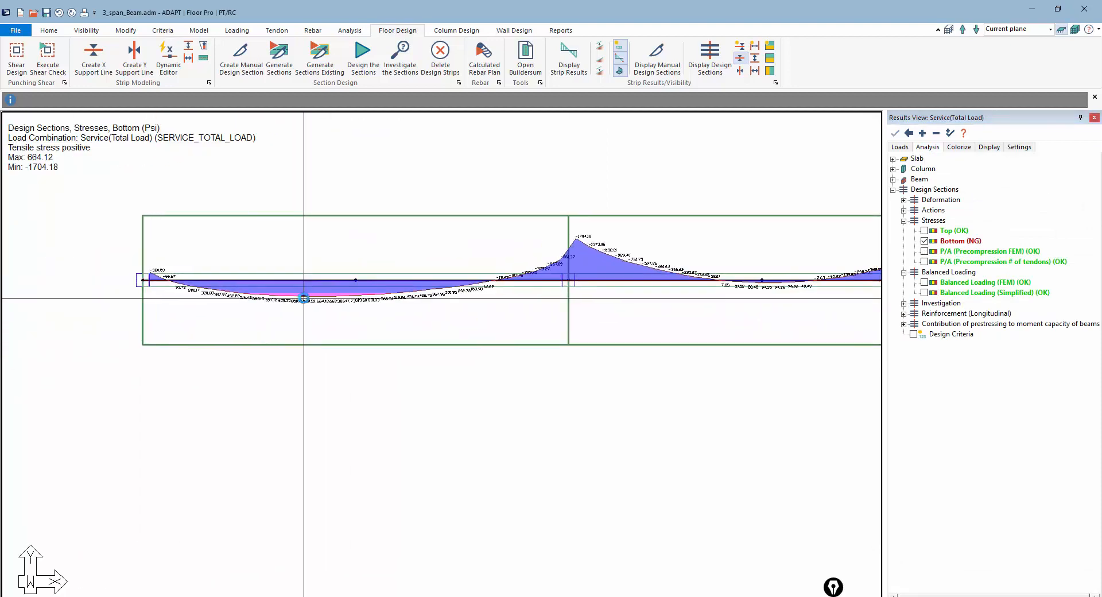
pyautogui.scroll(4, 303, 298)
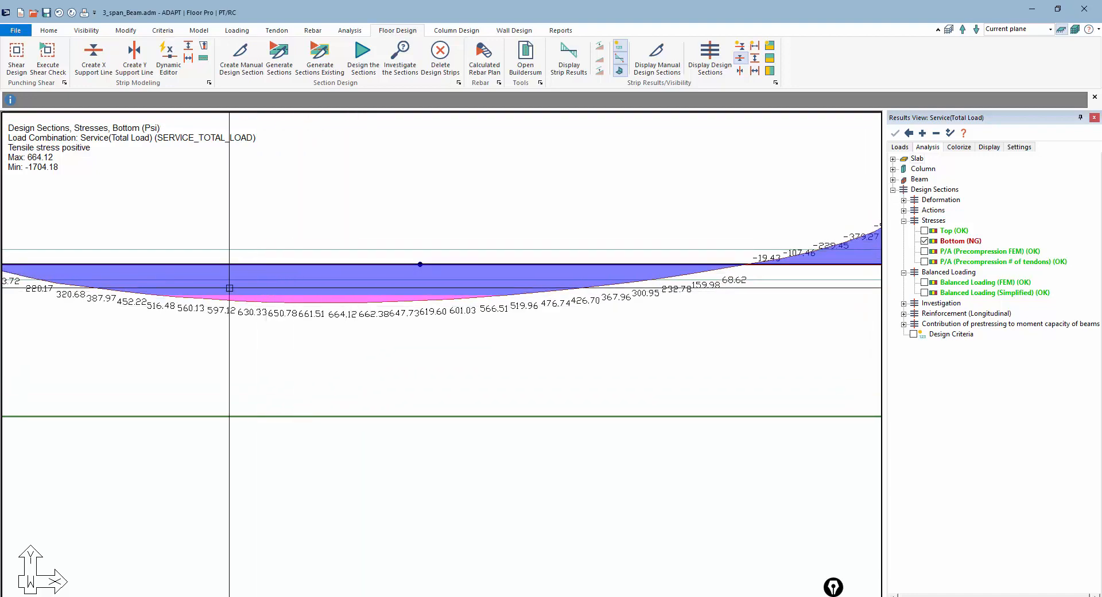
pyautogui.scroll(-3, 184, 388)
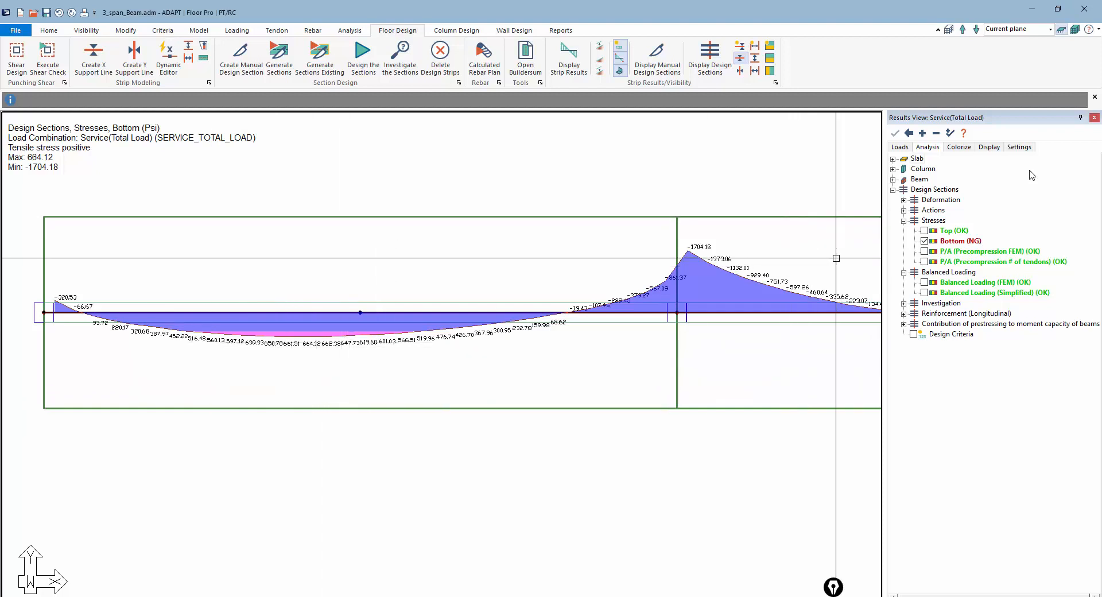
# Set the result display's significant digits to 1 and apply the change
pyautogui.click(1020, 147)
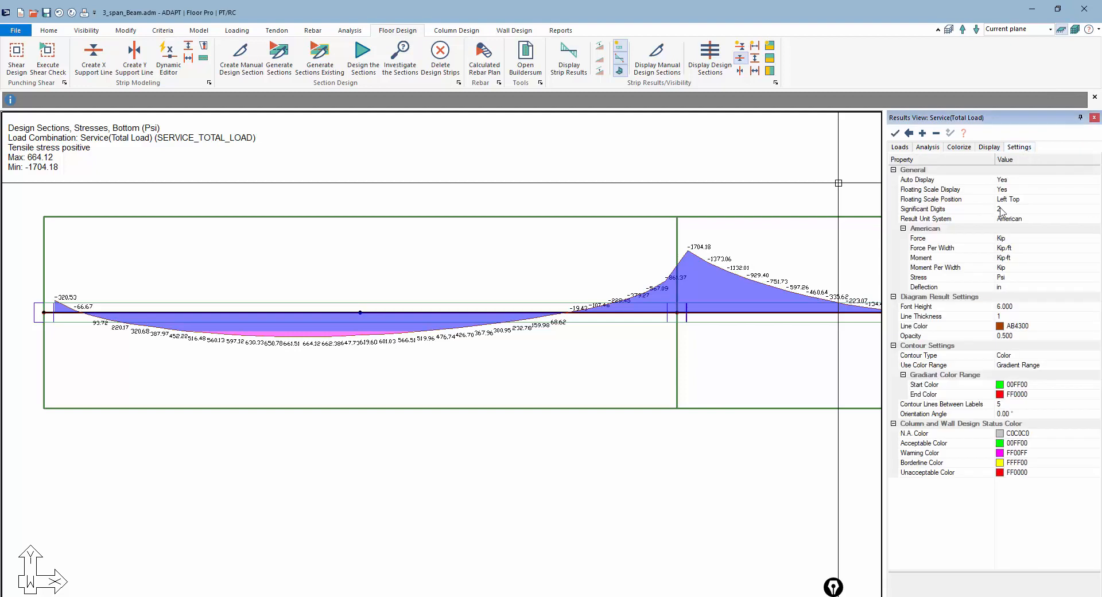
pyautogui.click(1002, 209)
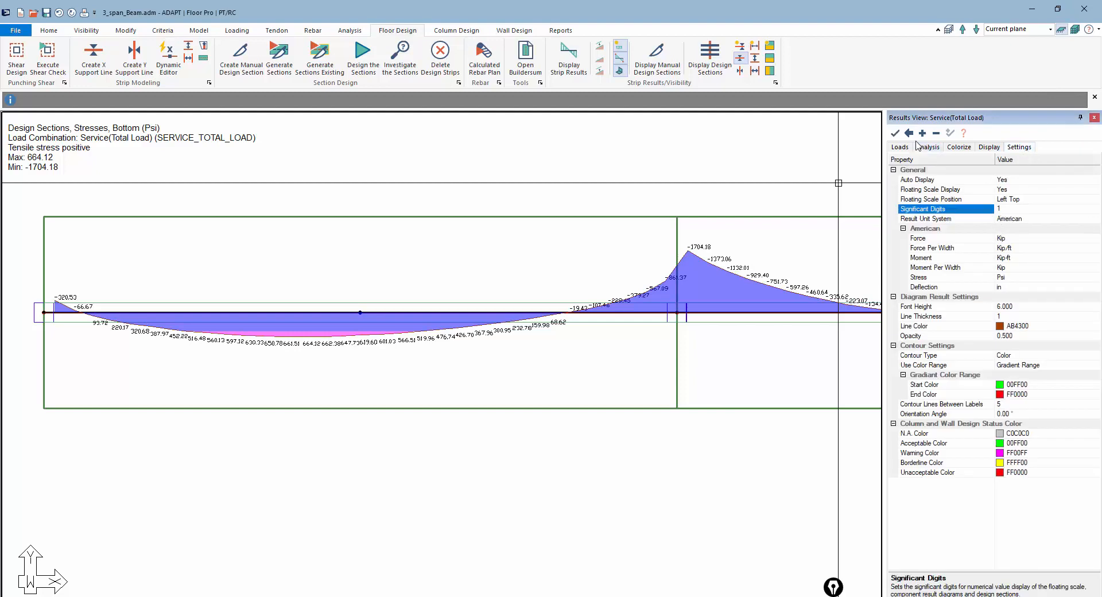
pyautogui.write('1')
pyautogui.click(896, 133)
# Inspect the bottom-fiber stress values along the spans and over the supports
pyautogui.scroll(2, 296, 359)
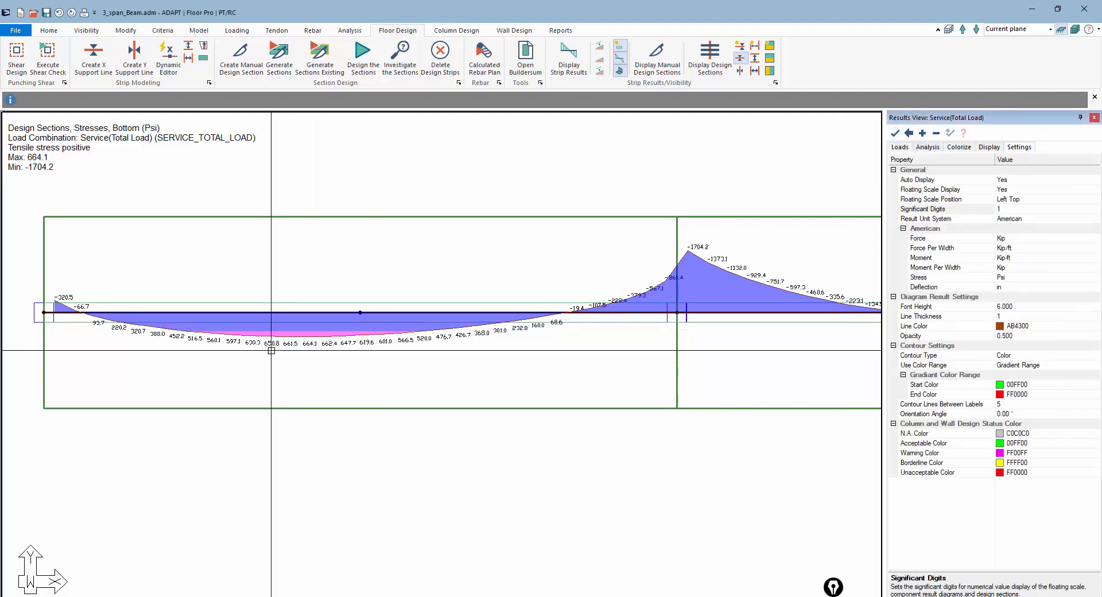
pyautogui.scroll(1, 296, 359)
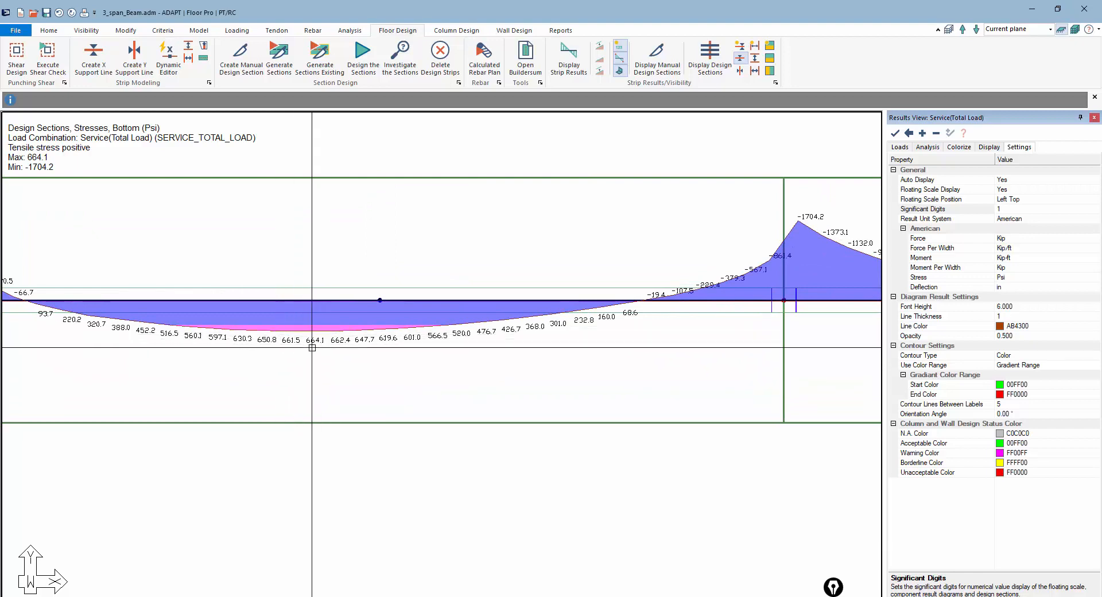
pyautogui.scroll(-1, 303, 341)
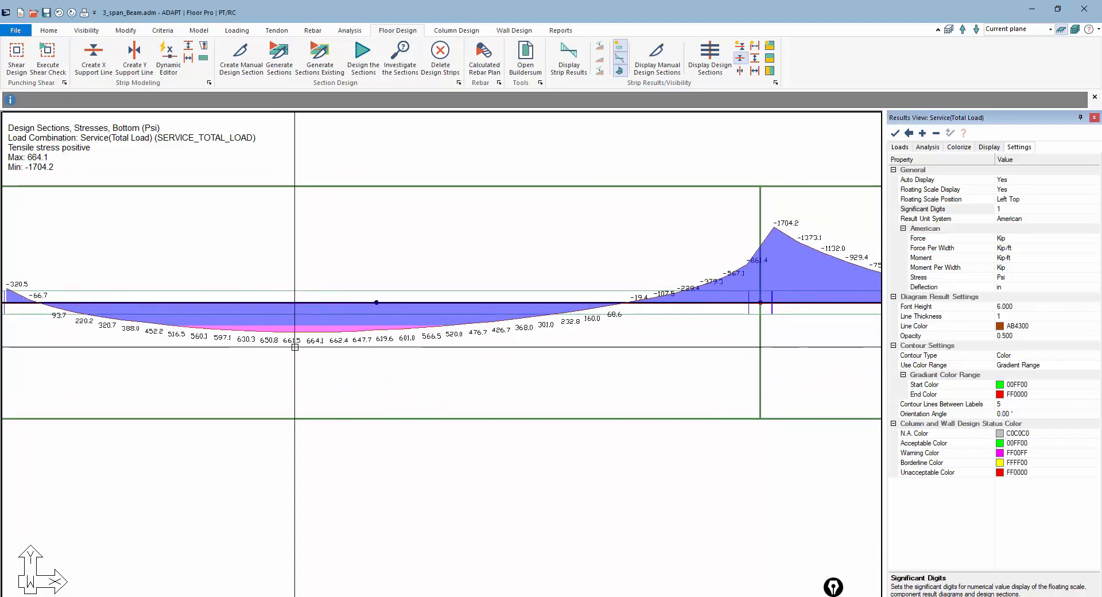
pyautogui.scroll(-2, 287, 335)
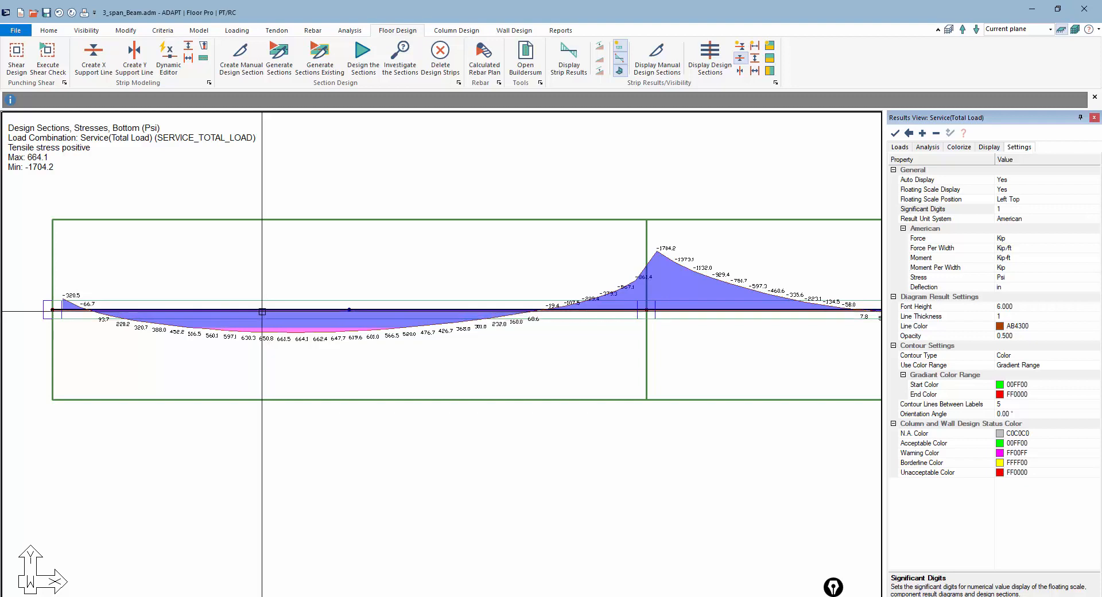
pyautogui.scroll(-1, 250, 335)
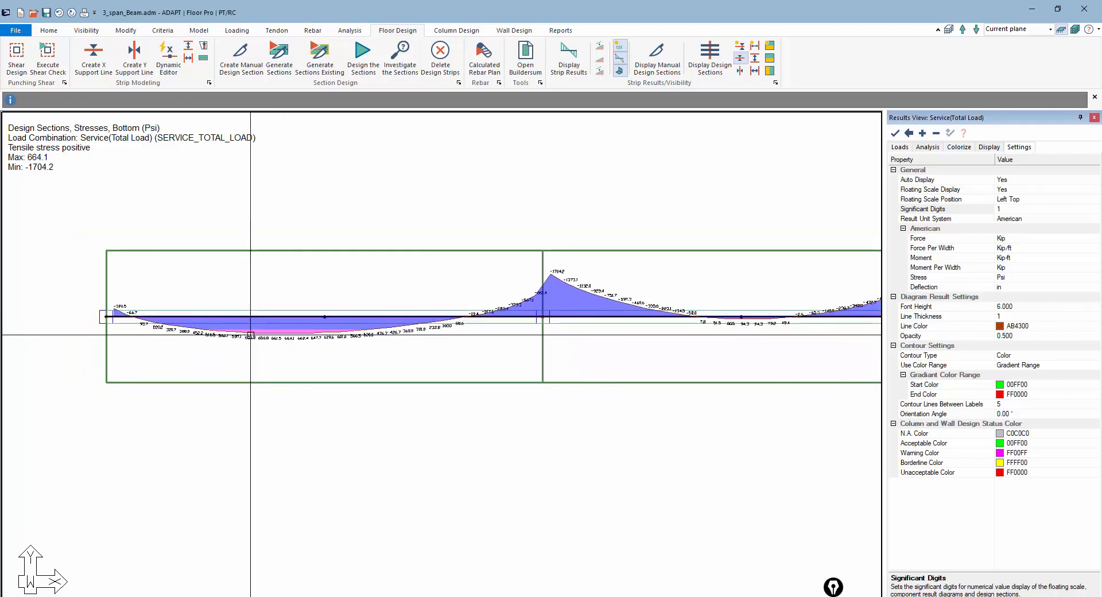
pyautogui.scroll(-2, 251, 335)
pyautogui.scroll(-1, 626, 336)
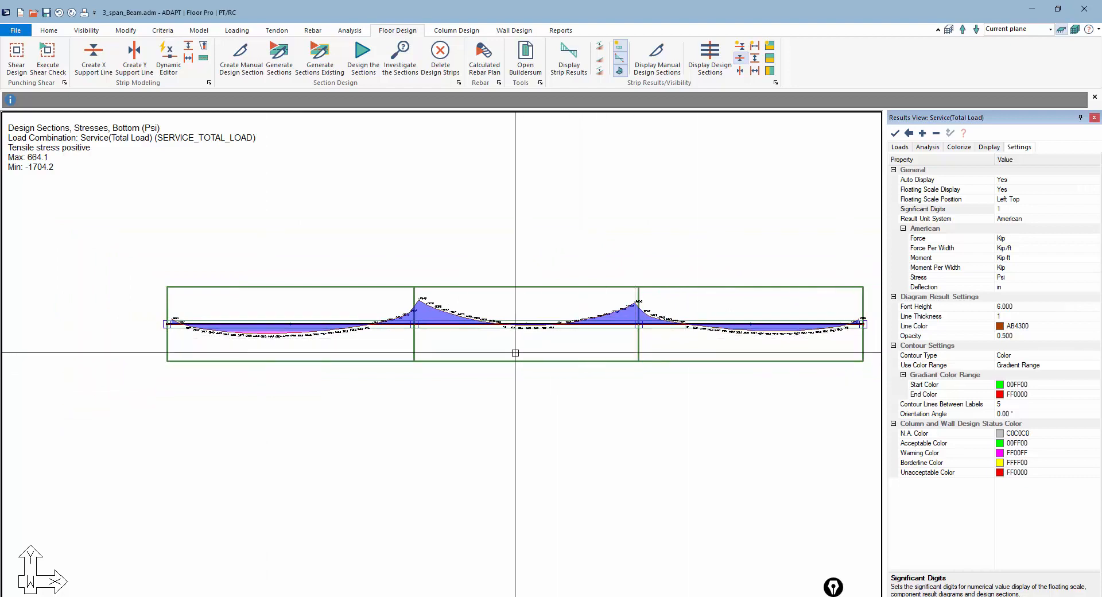
pyautogui.scroll(4, 245, 346)
pyautogui.scroll(-4, 316, 347)
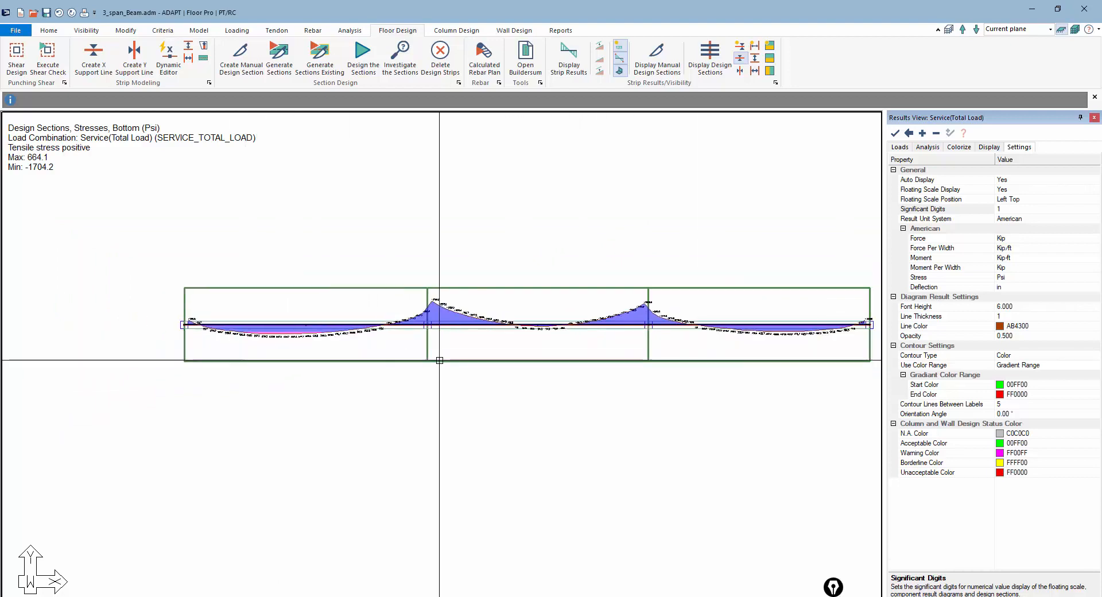
pyautogui.click(834, 587)
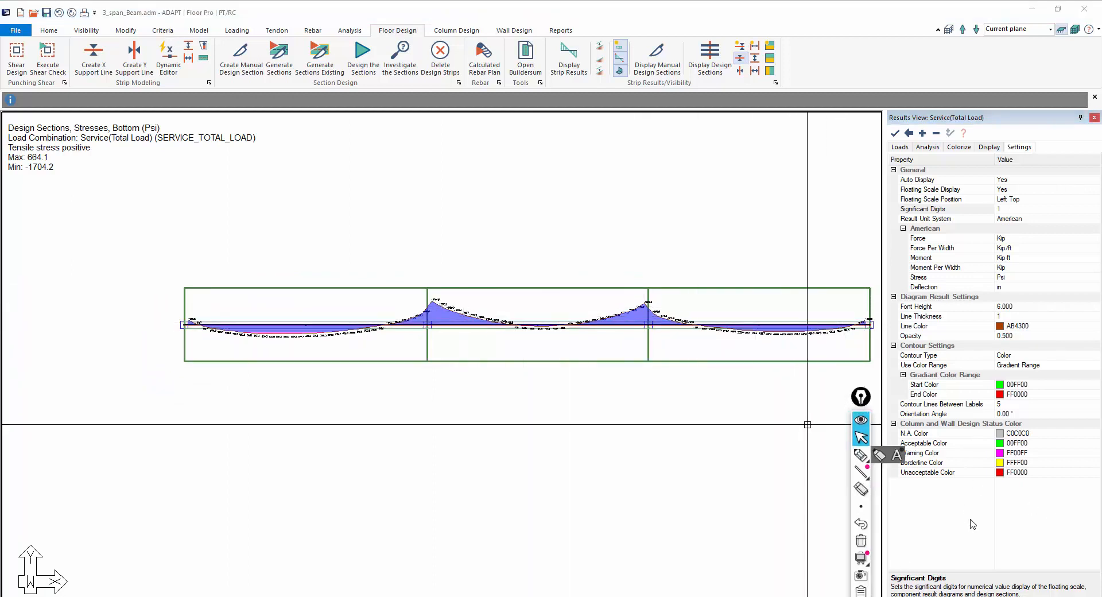
pyautogui.click(861, 455)
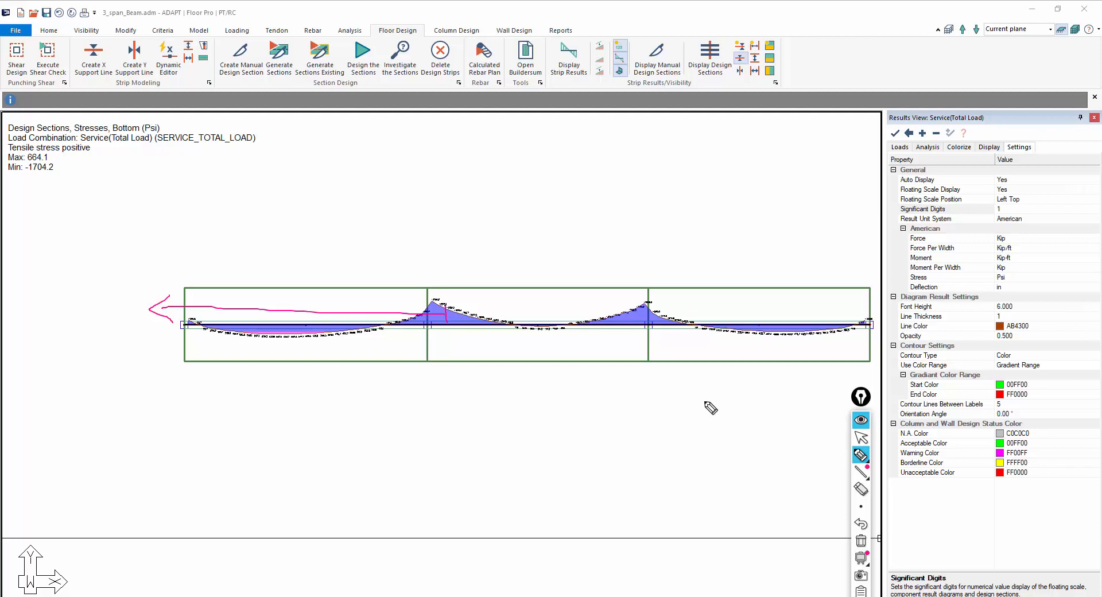
pyautogui.click(860, 542)
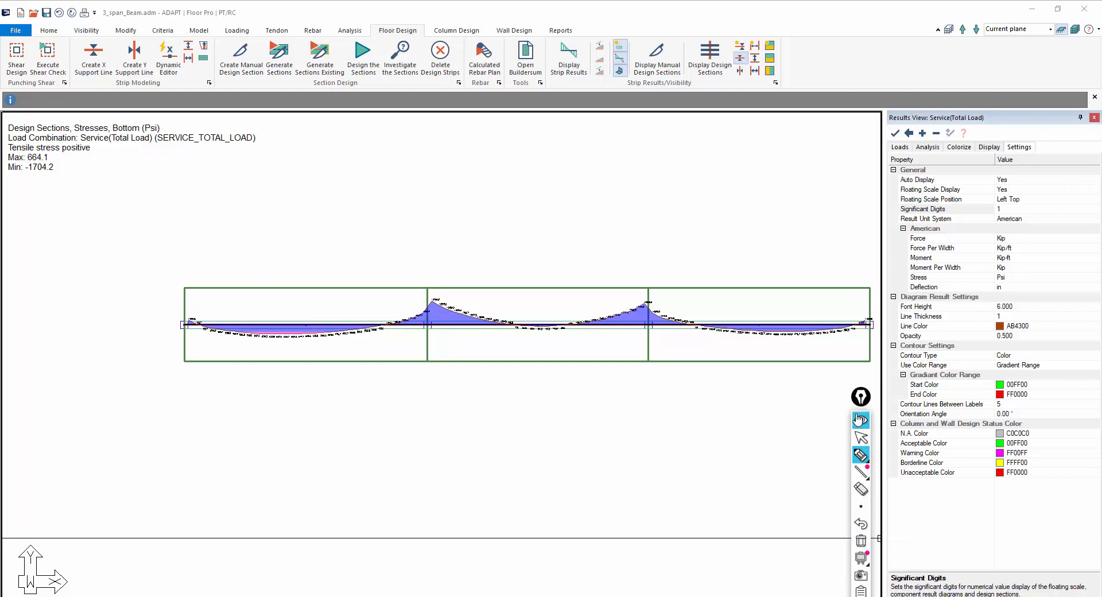
# Turn off the design sections' bottom-fiber stress display
pyautogui.moveTo(860, 400); pyautogui.dragTo(827, 537)
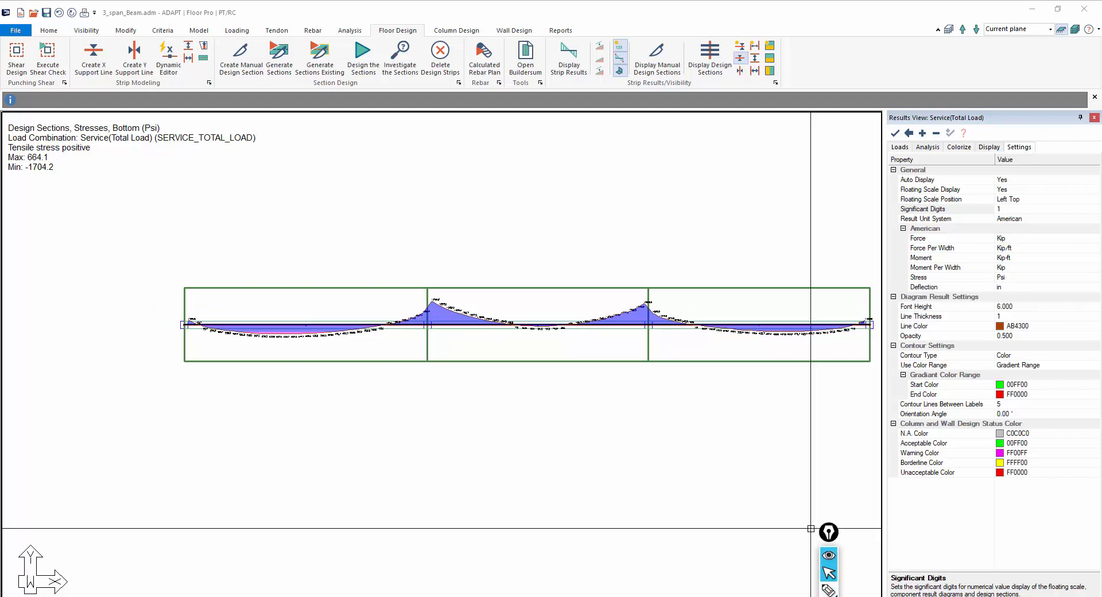
pyautogui.click(276, 31)
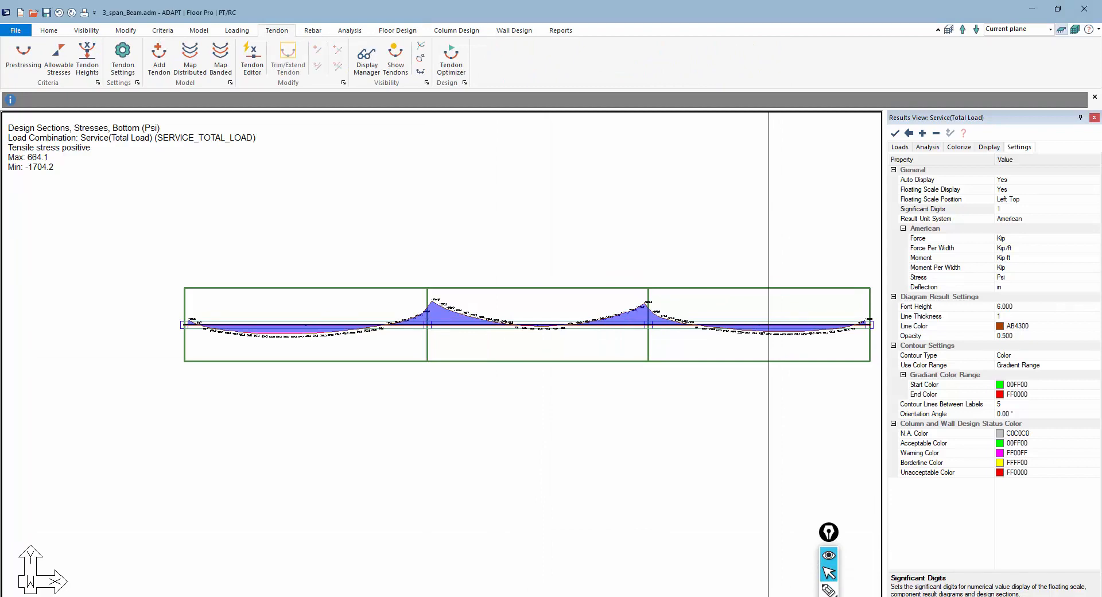
pyautogui.click(928, 147)
pyautogui.click(925, 241)
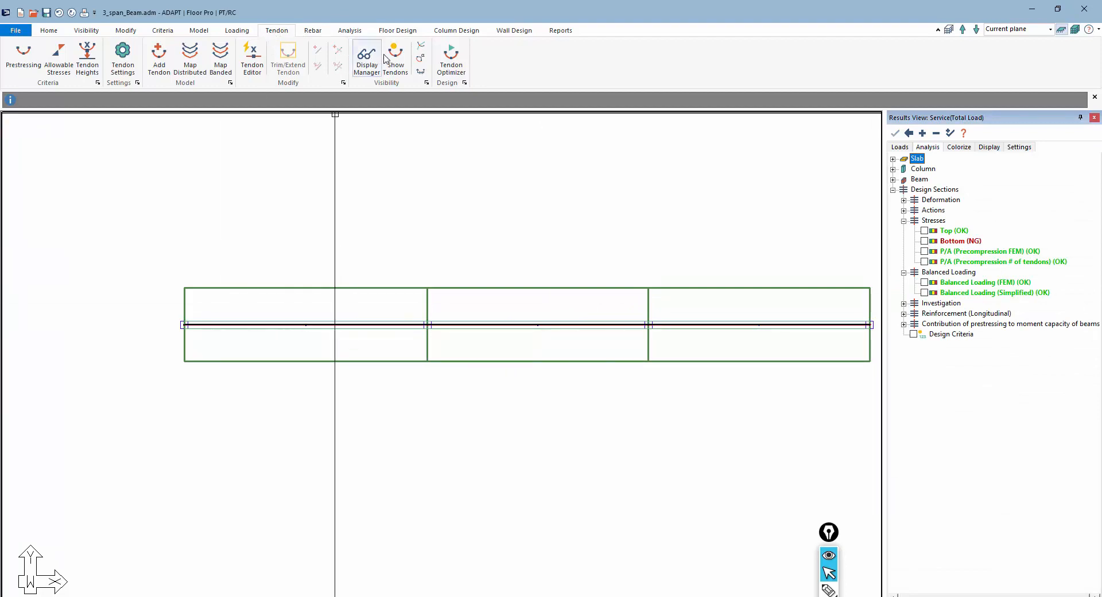
# Restore the default display and show the tendons in the model
pyautogui.click(88, 32)
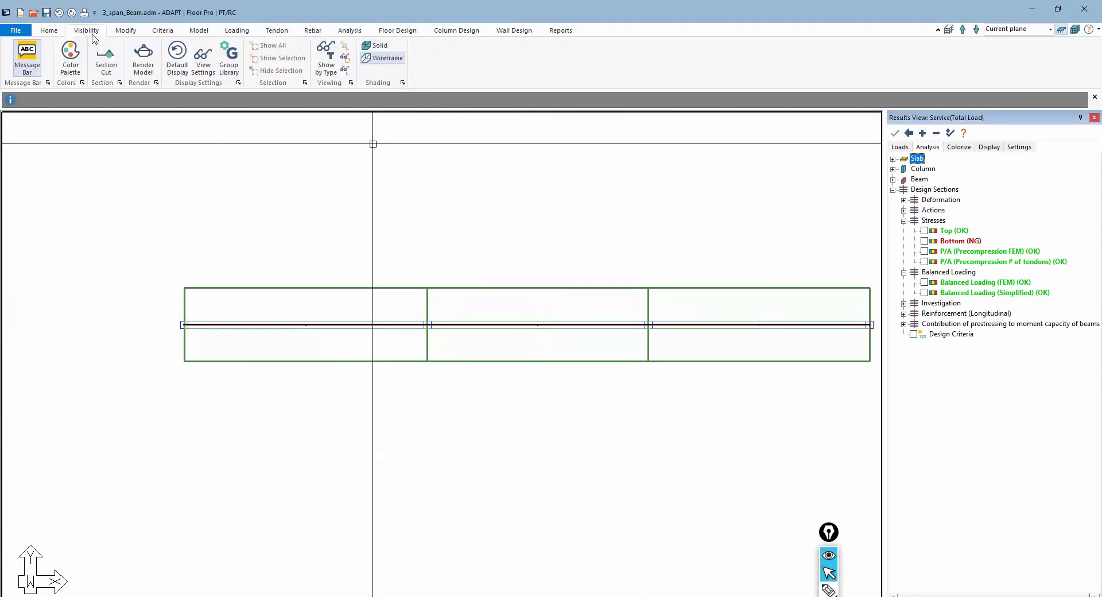
pyautogui.click(181, 64)
pyautogui.click(276, 30)
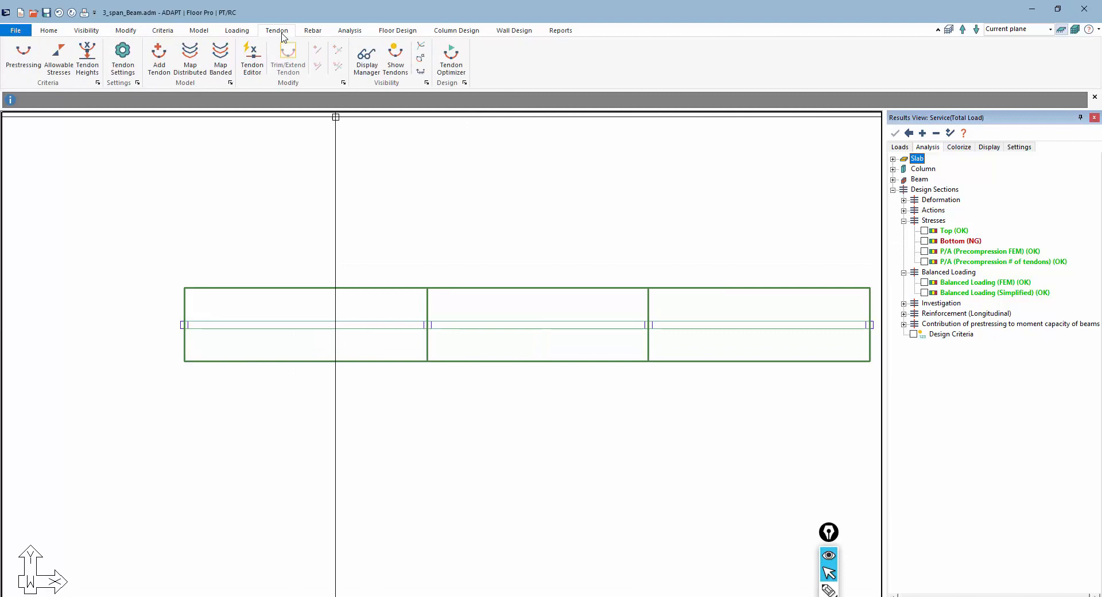
pyautogui.click(397, 64)
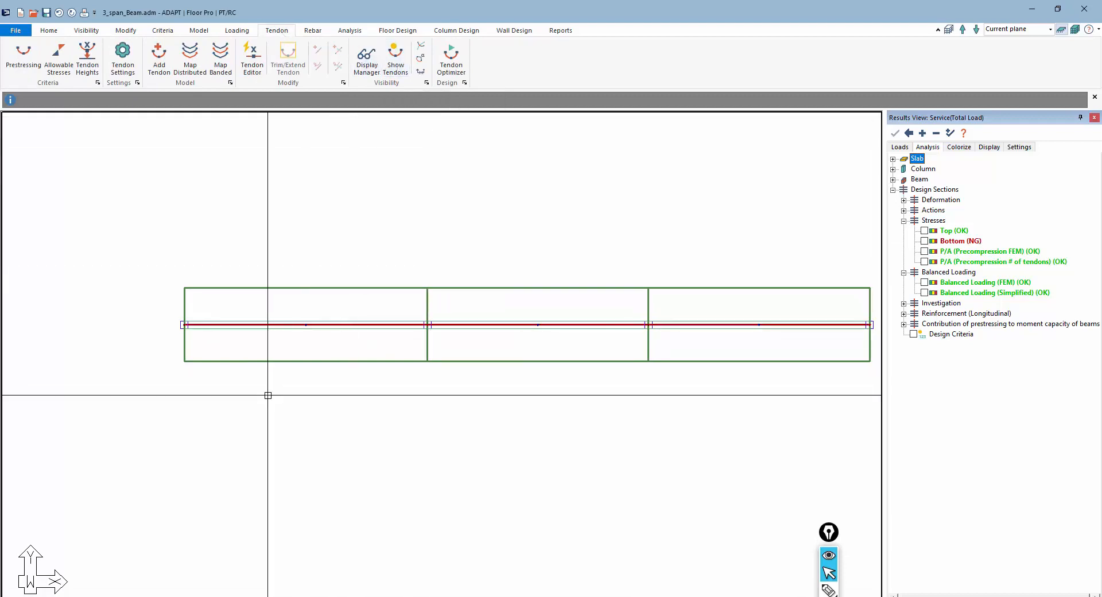
# Open the Dynamic Tendon Optimizer
pyautogui.click(448, 63)
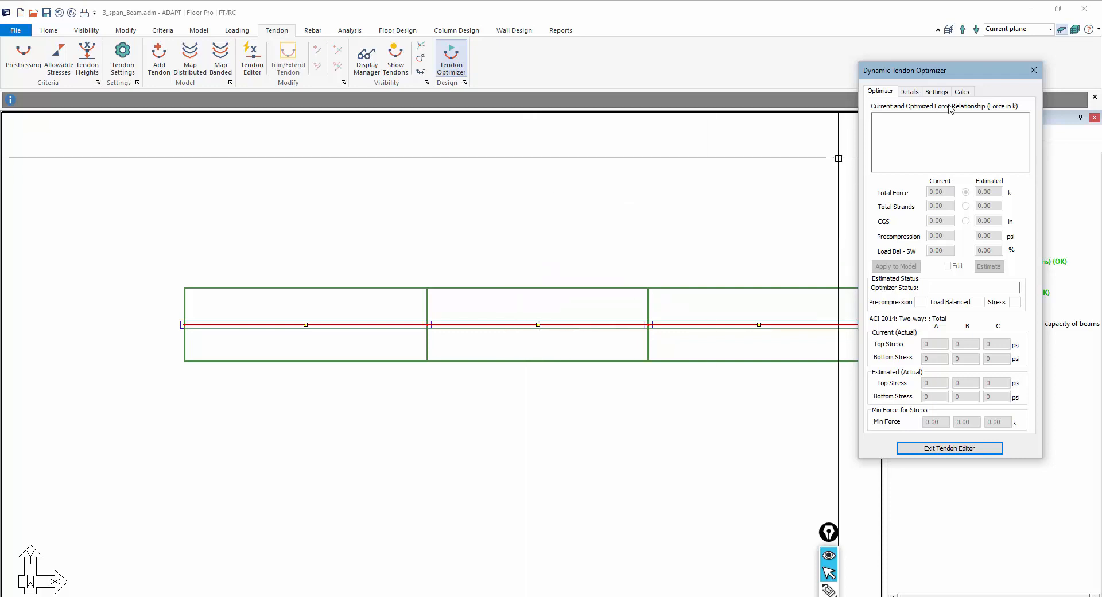
pyautogui.moveTo(968, 75); pyautogui.dragTo(667, 82)
pyautogui.moveTo(627, 62); pyautogui.dragTo(626, 56)
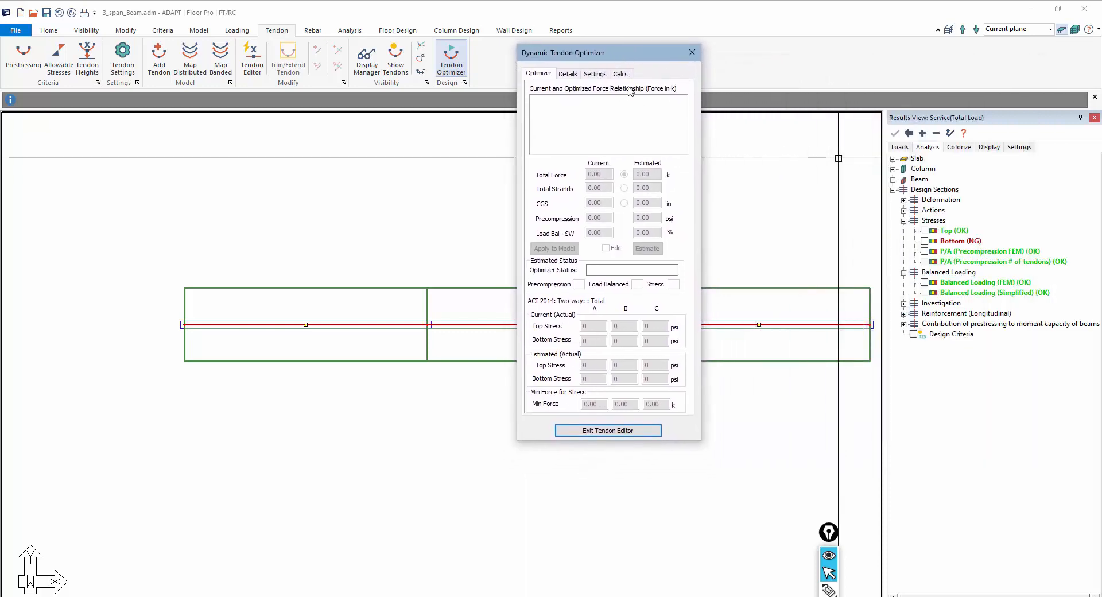
# In the optimizer settings, clear the Precomp parameter, set the criteria to Beam criteria and save the changes
pyautogui.click(605, 75)
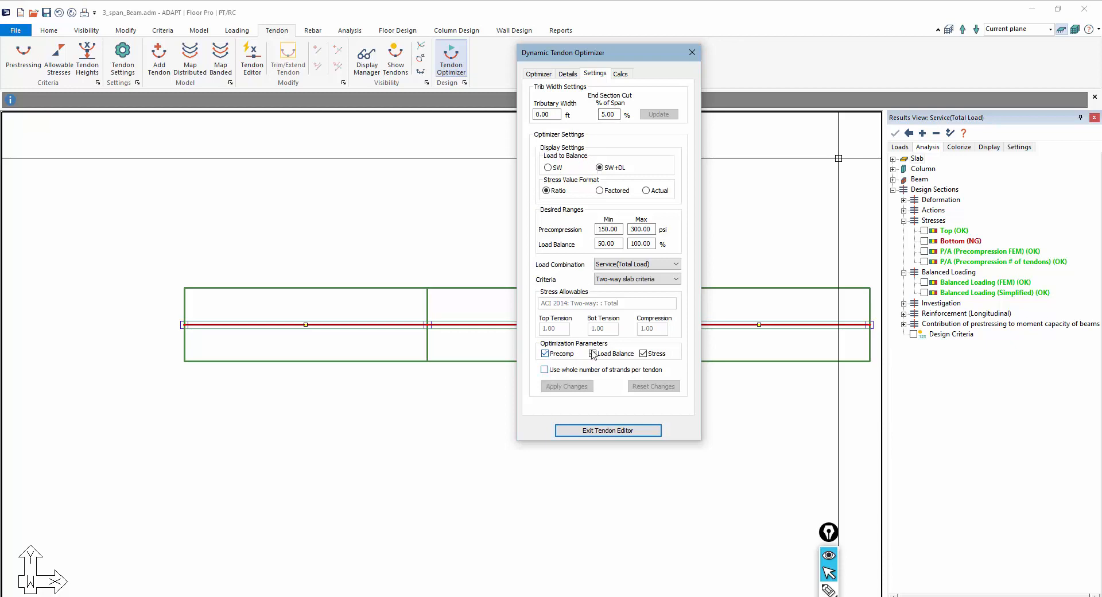
pyautogui.click(547, 354)
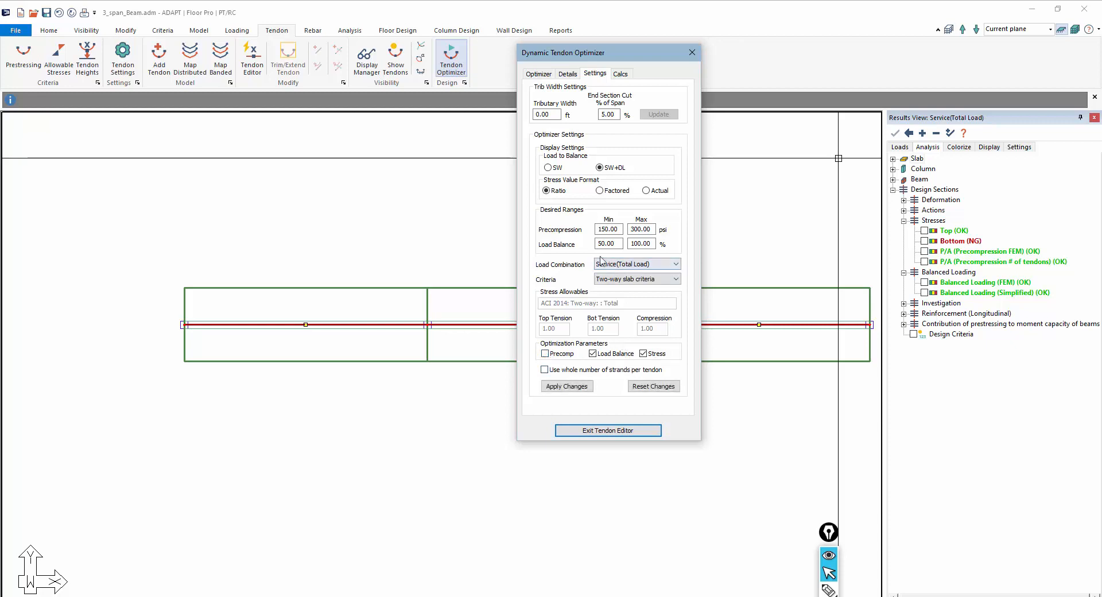
pyautogui.click(631, 279)
pyautogui.click(618, 304)
pyautogui.click(646, 190)
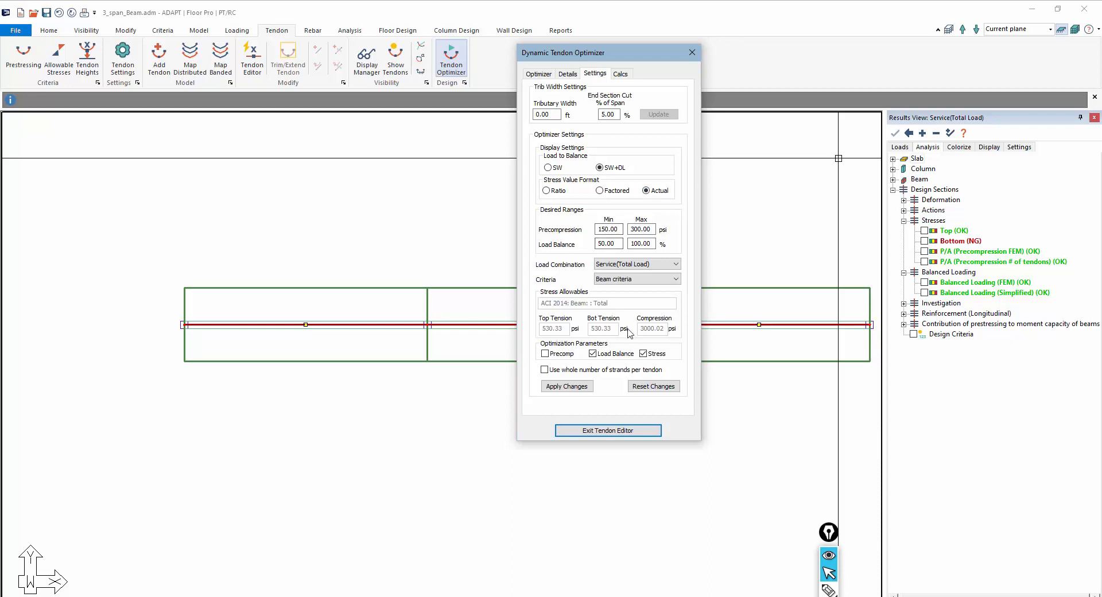
pyautogui.click(546, 190)
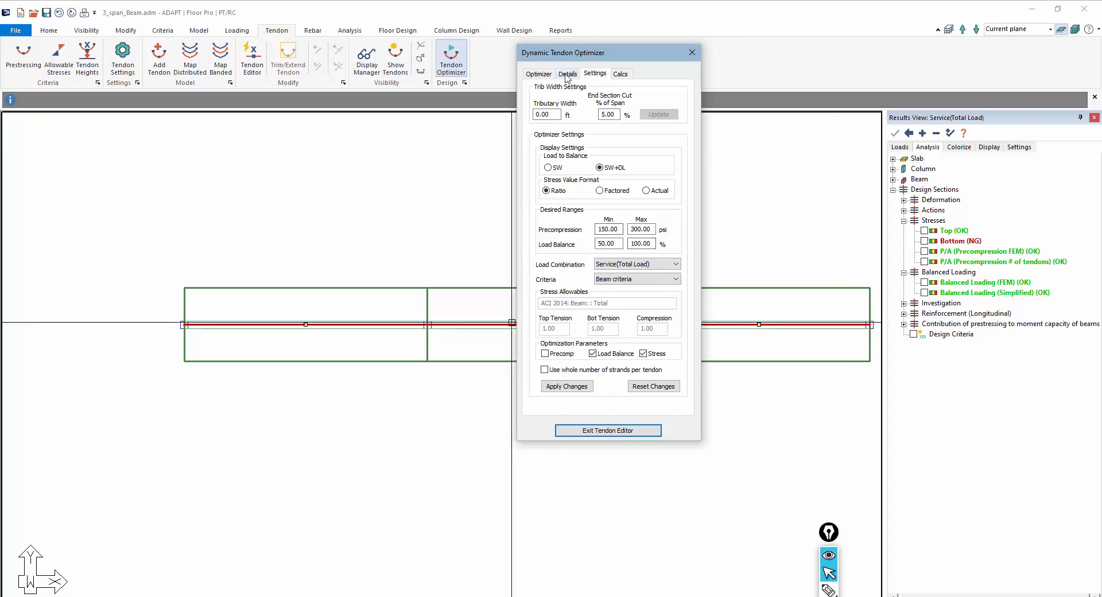
pyautogui.click(543, 77)
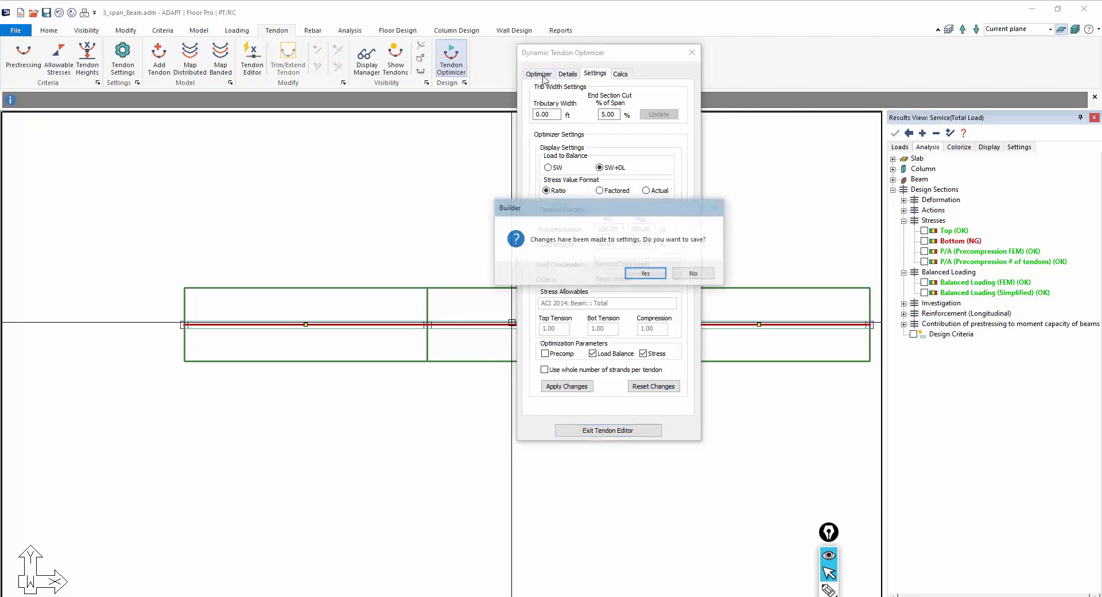
pyautogui.click(643, 275)
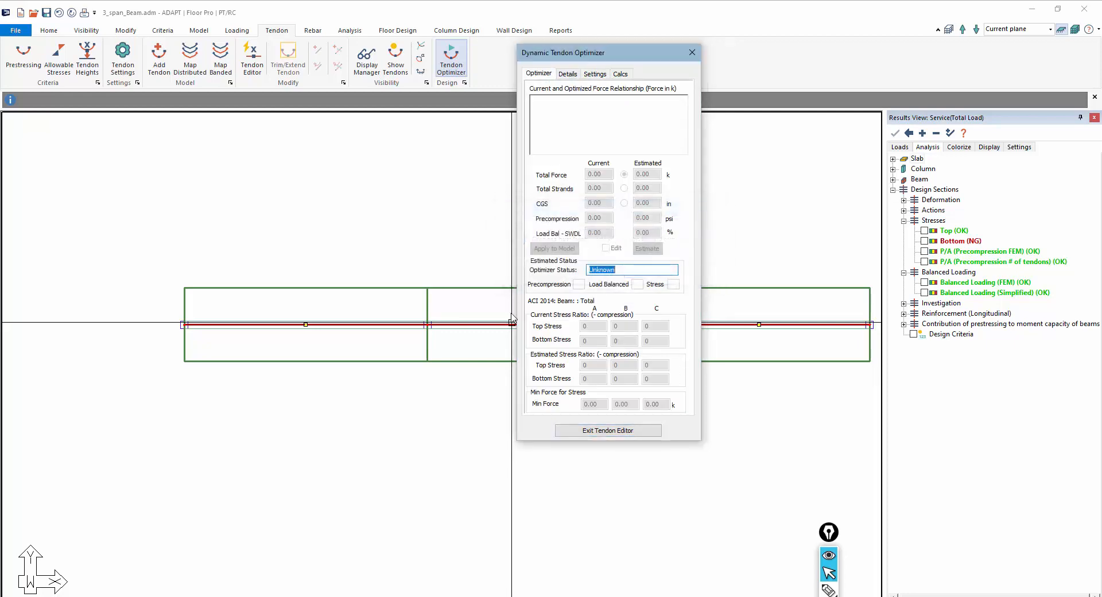
# Select the first span's tendon section for optimization
pyautogui.moveTo(291, 312); pyautogui.dragTo(317, 342)
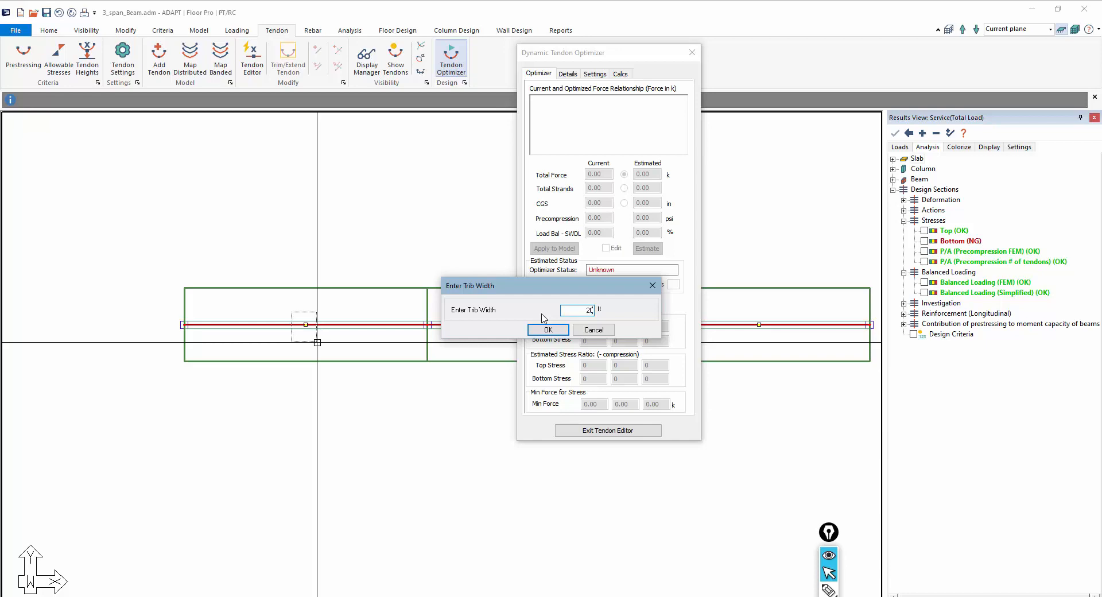
pyautogui.click(550, 330)
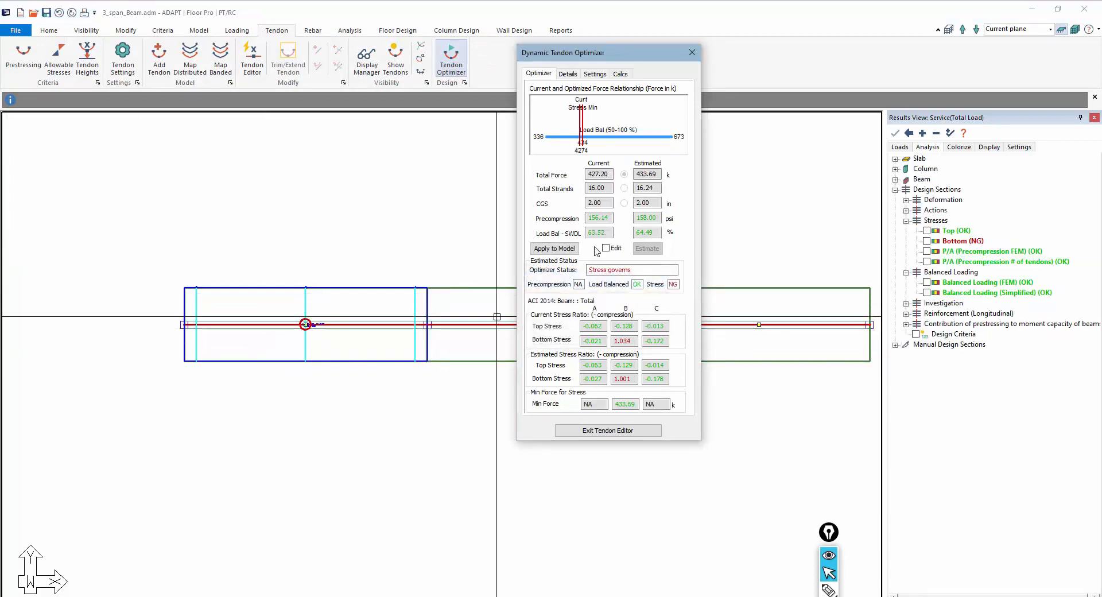
# Sketch A, B and C labels over the first span's optimizer check sections
pyautogui.click(829, 590)
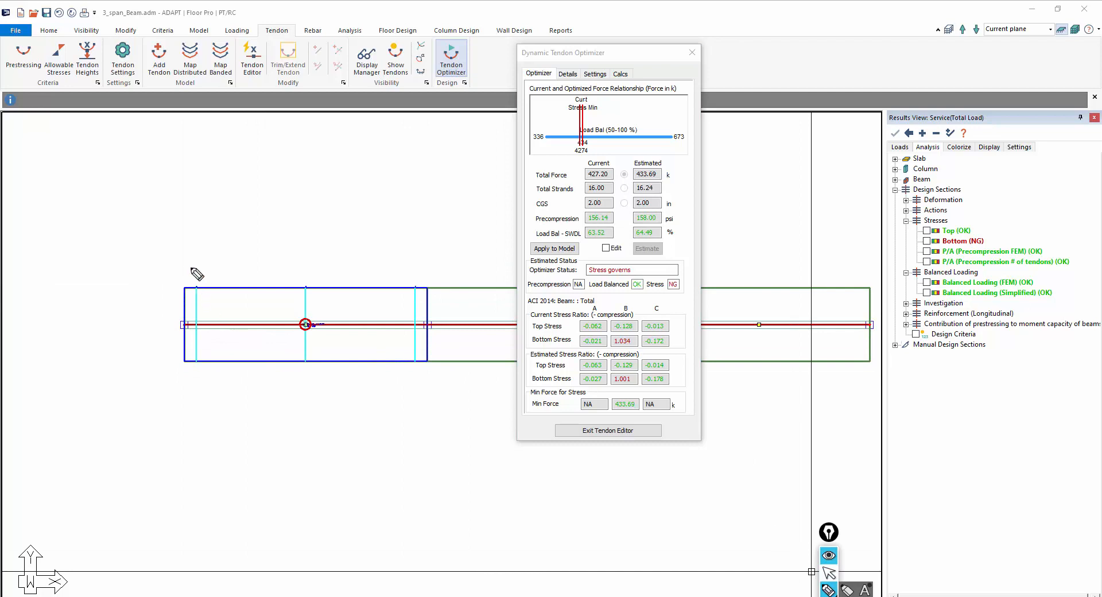
pyautogui.moveTo(189, 271)
pyautogui.mouseDown()
pyautogui.moveTo(191, 256)
pyautogui.moveTo(202, 264)
pyautogui.mouseUp()
pyautogui.moveTo(301, 261)
pyautogui.mouseDown()
pyautogui.moveTo(305, 283)
pyautogui.moveTo(301, 260)
pyautogui.moveTo(303, 273)
pyautogui.mouseUp()
pyautogui.moveTo(416, 264); pyautogui.dragTo(417, 275)
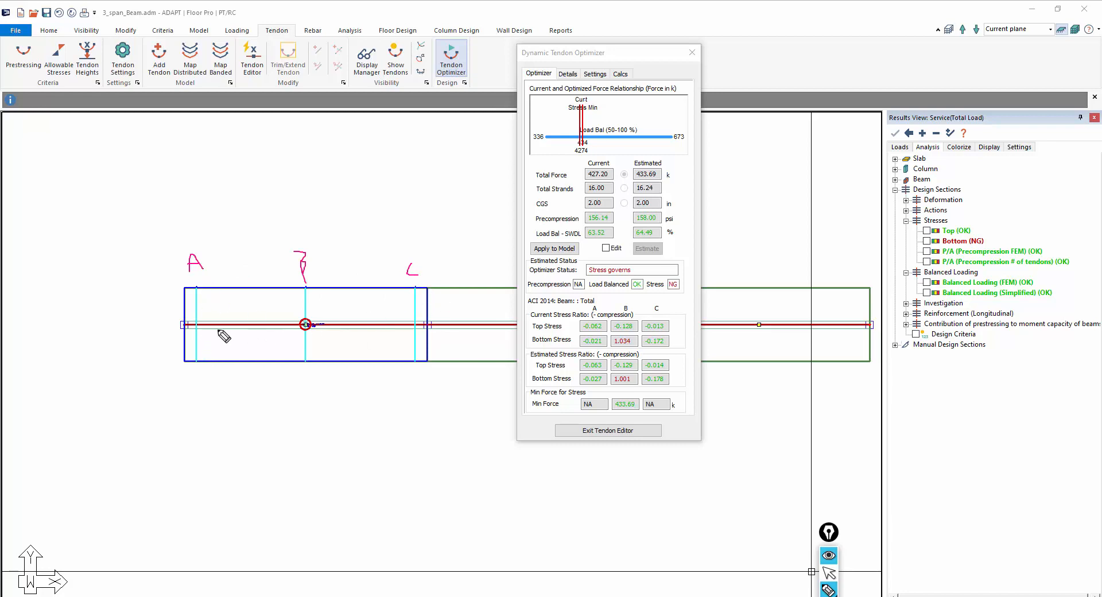
pyautogui.moveTo(190, 313); pyautogui.dragTo(190, 332)
pyautogui.click(829, 575)
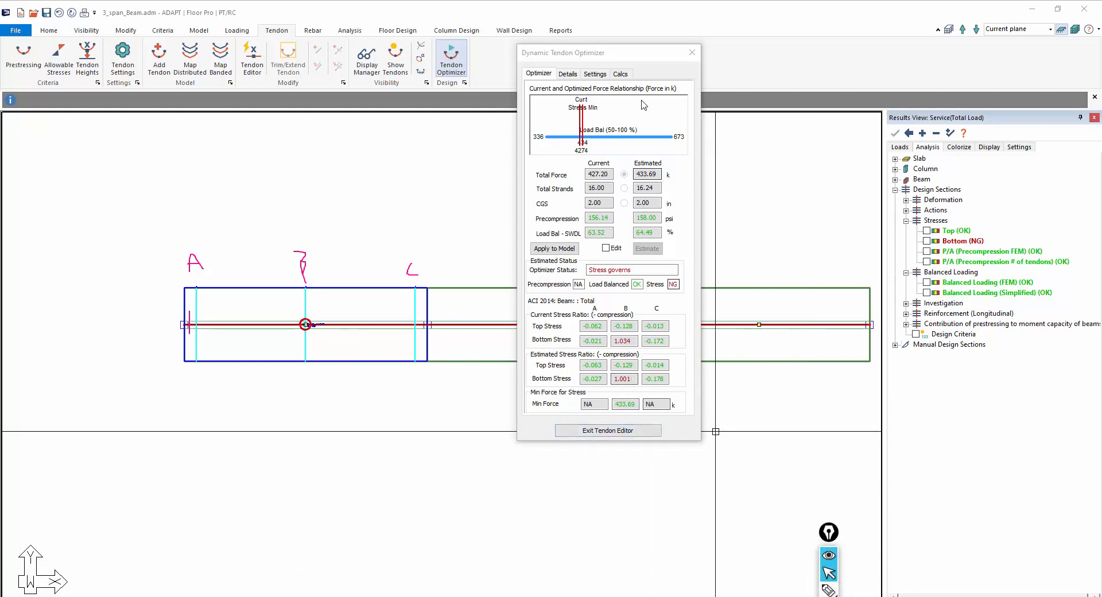
# Set the end section cut to 2.00% of span and update
pyautogui.click(595, 74)
pyautogui.moveTo(616, 114); pyautogui.dragTo(571, 121)
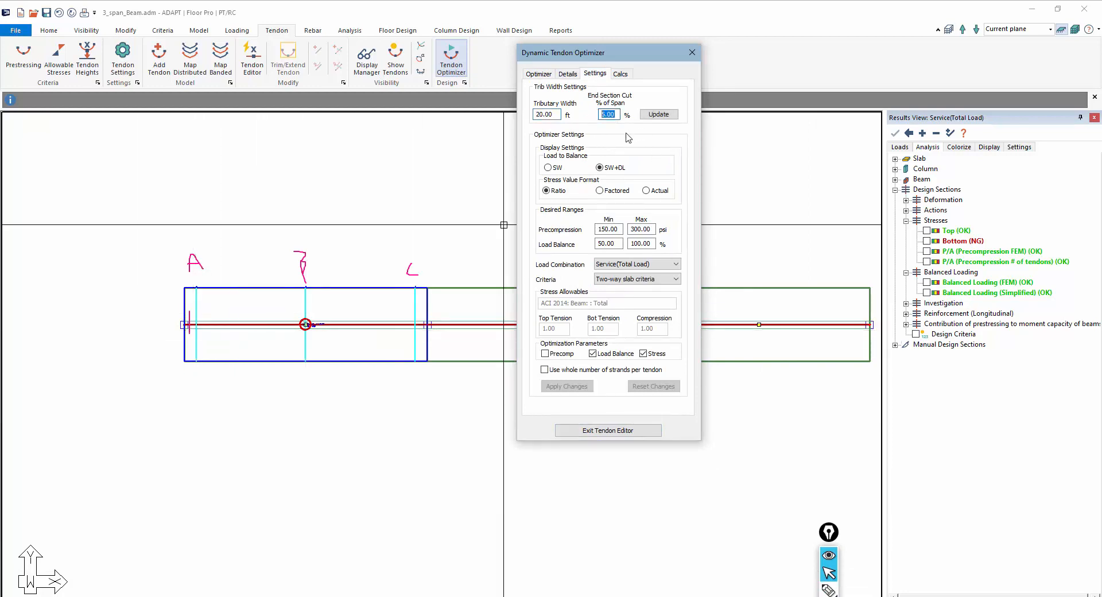
pyautogui.write('2.00')
pyautogui.click(652, 115)
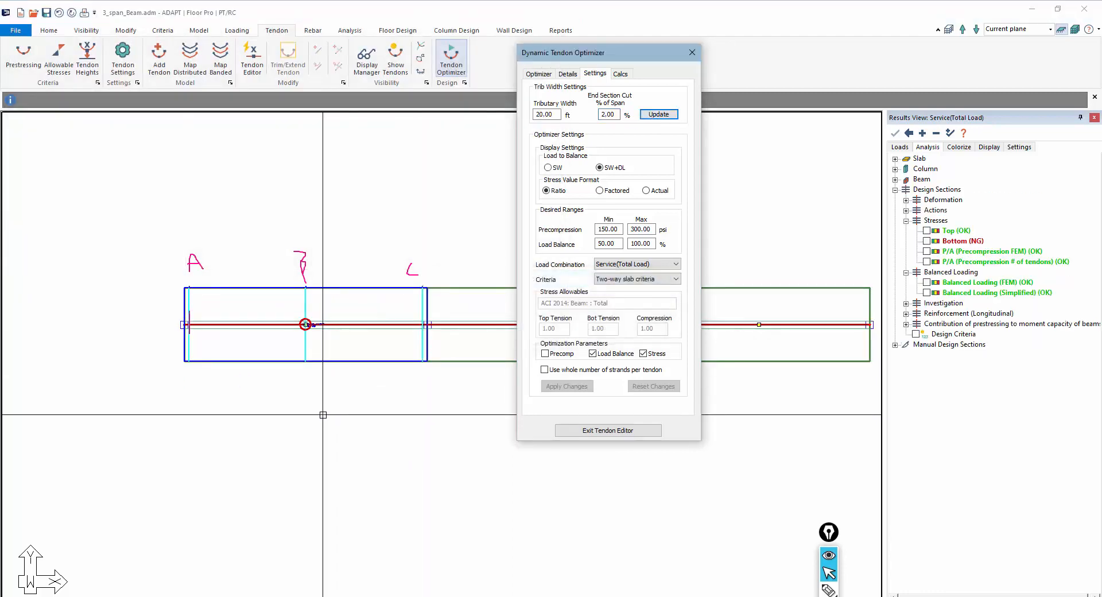
# Erase the sketched labels and zoom in to examine the first-span tendon's label
pyautogui.click(537, 74)
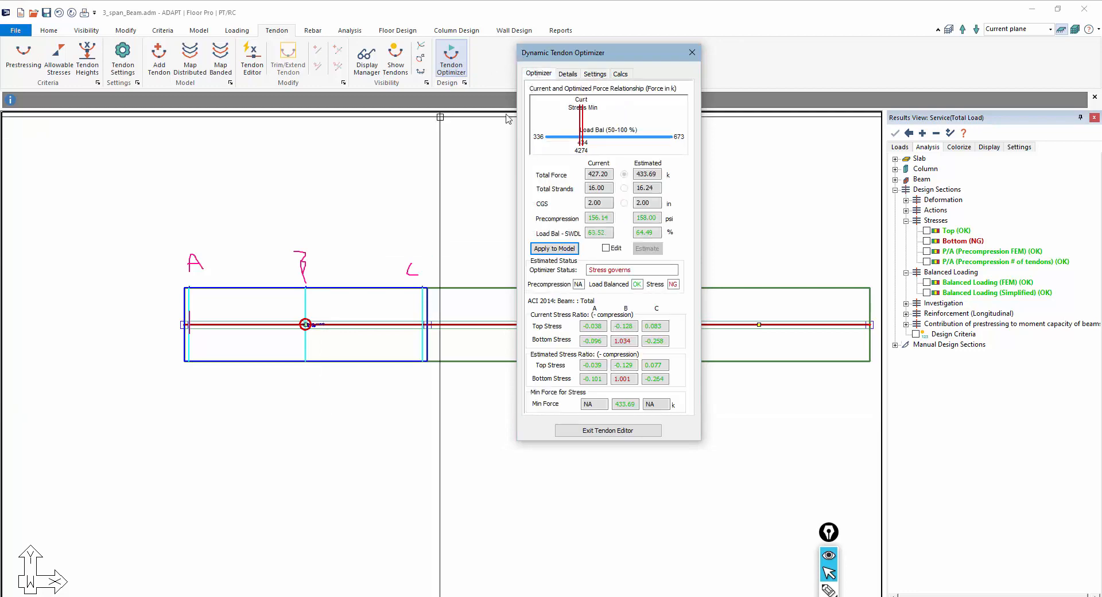
pyautogui.scroll(3, 264, 274)
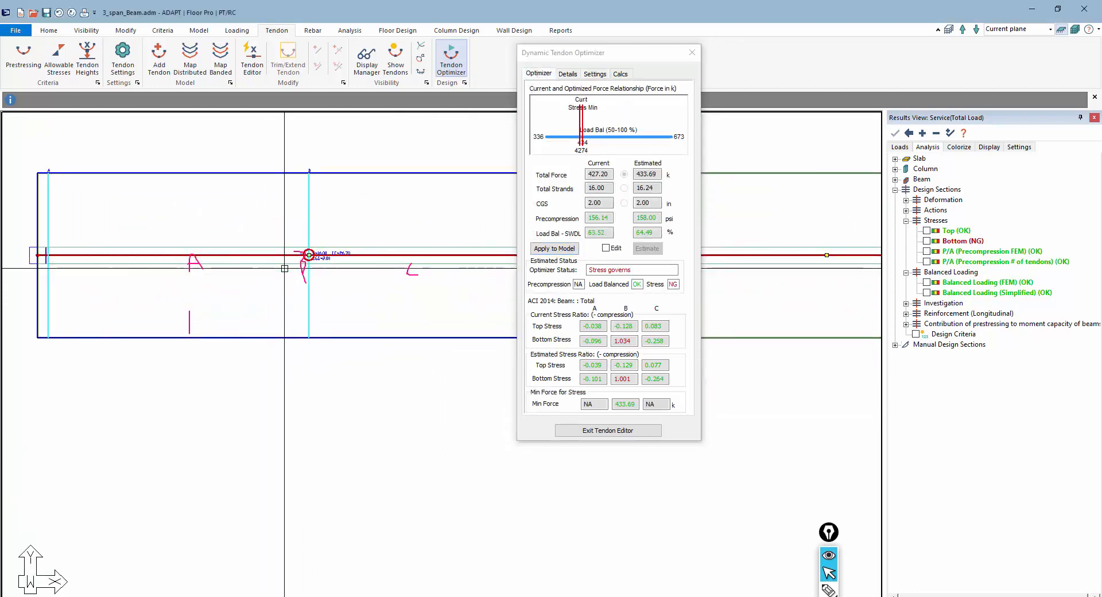
pyautogui.moveTo(825, 533); pyautogui.dragTo(823, 311)
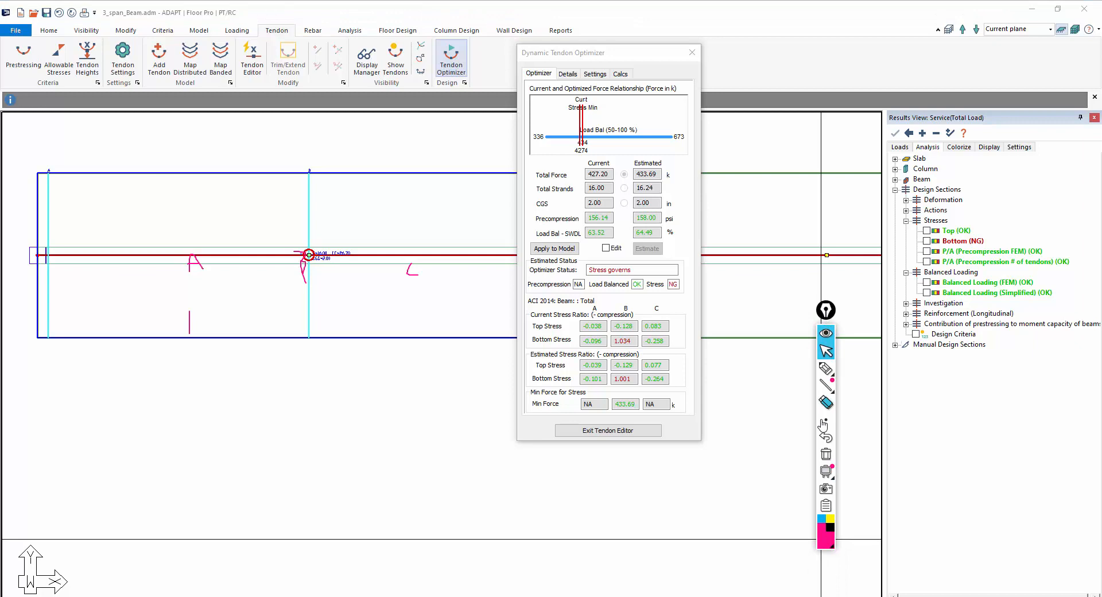
pyautogui.click(826, 454)
pyautogui.moveTo(118, 264)
pyautogui.mouseDown(button='middle')
pyautogui.moveTo(150, 293)
pyautogui.moveTo(183, 295)
pyautogui.mouseUp(button='middle')
pyautogui.scroll(1, 396, 303)
pyautogui.scroll(3, 396, 304)
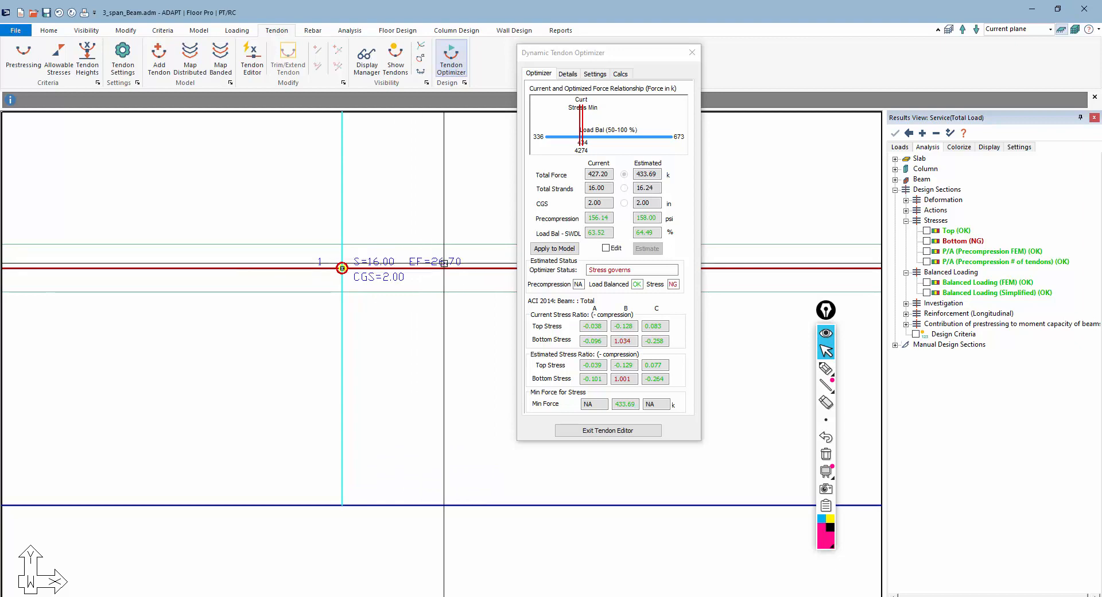
pyautogui.scroll(-4, 384, 378)
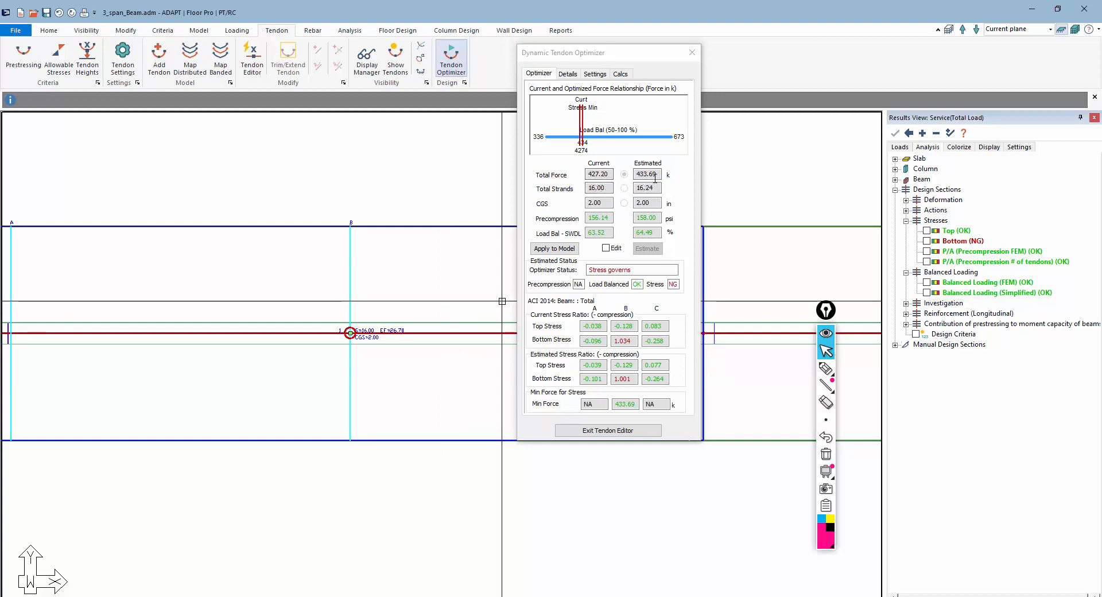
# Open the Apply to Model options and review the Distribute, Single and New Tendons tabs without applying
pyautogui.click(561, 249)
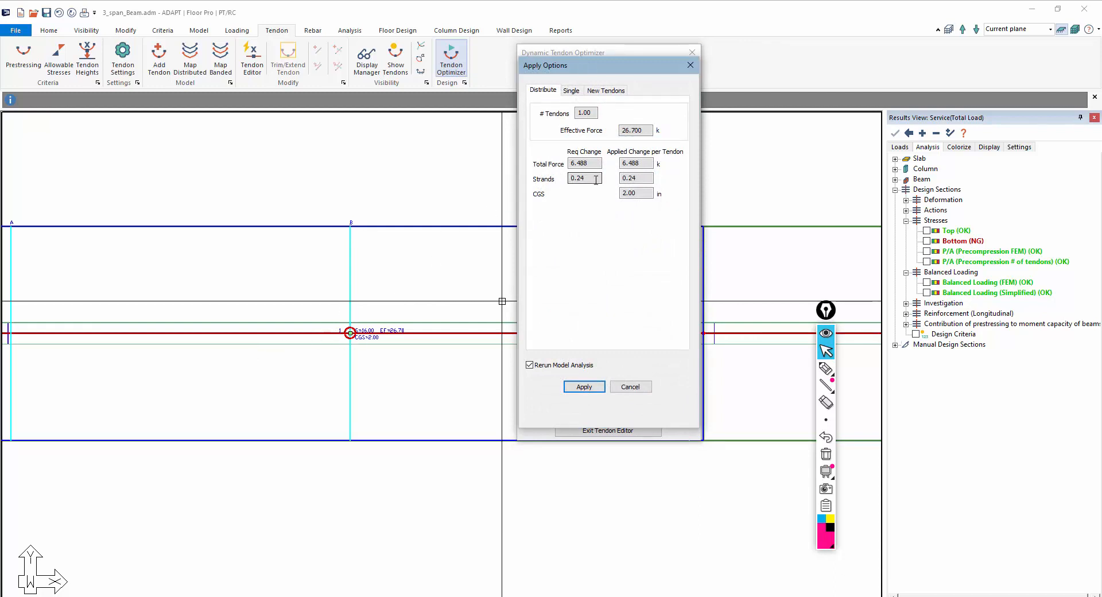
pyautogui.click(571, 90)
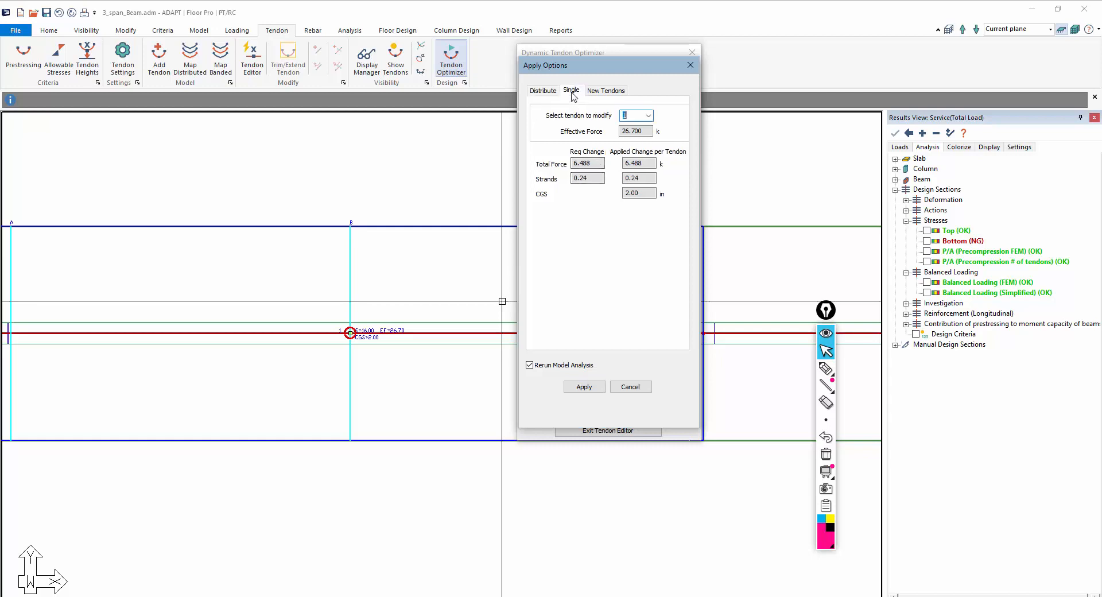
pyautogui.click(643, 116)
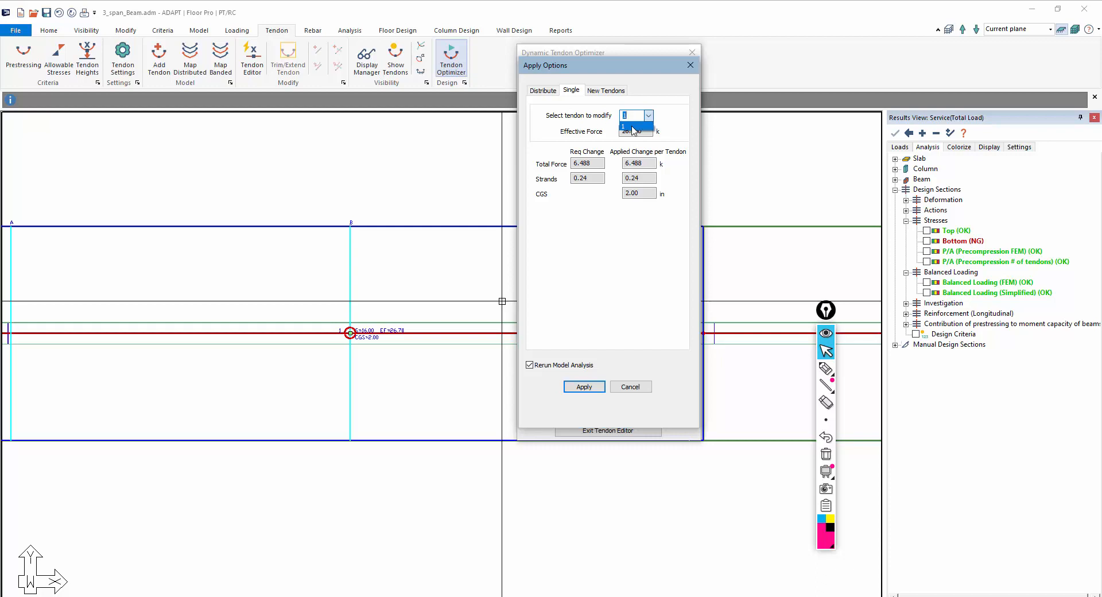
pyautogui.click(608, 93)
pyautogui.click(608, 93)
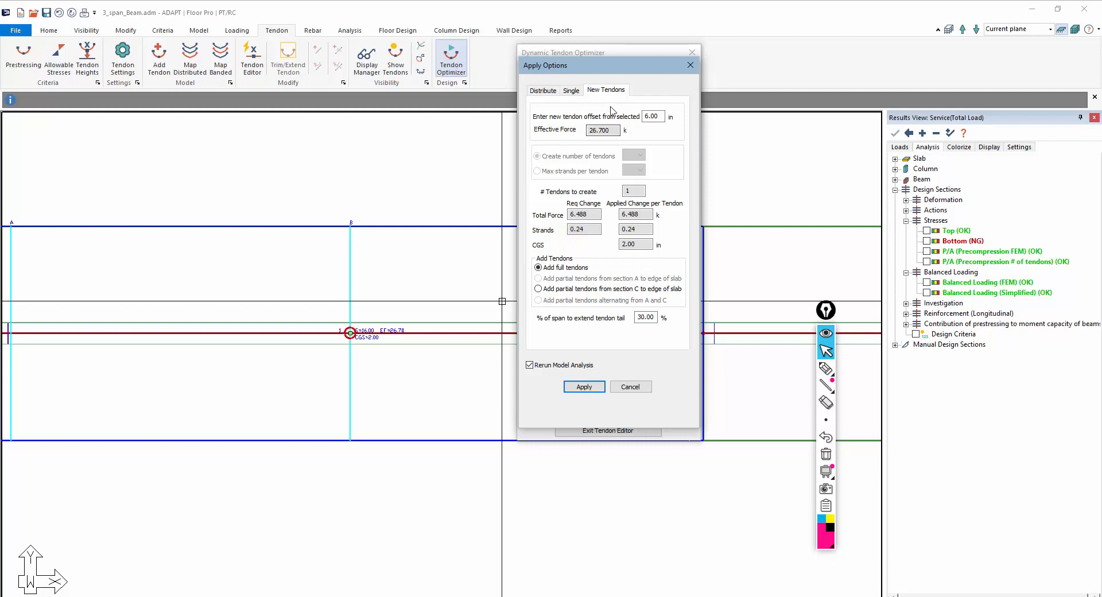
pyautogui.click(629, 387)
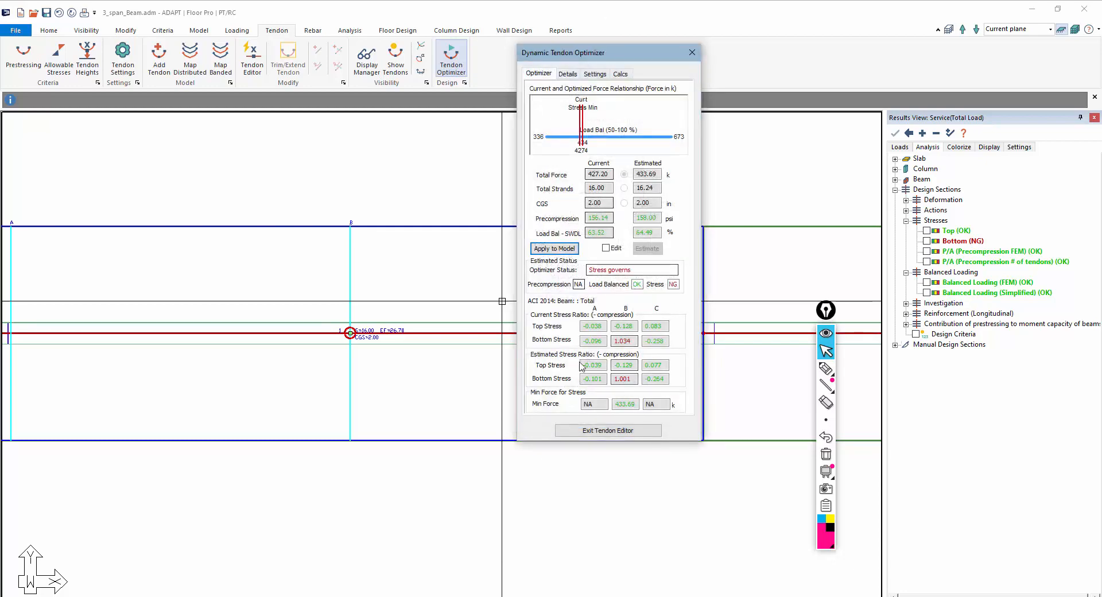
# Enable using a whole number of strands per tendon and return to the optimizer results
pyautogui.click(597, 75)
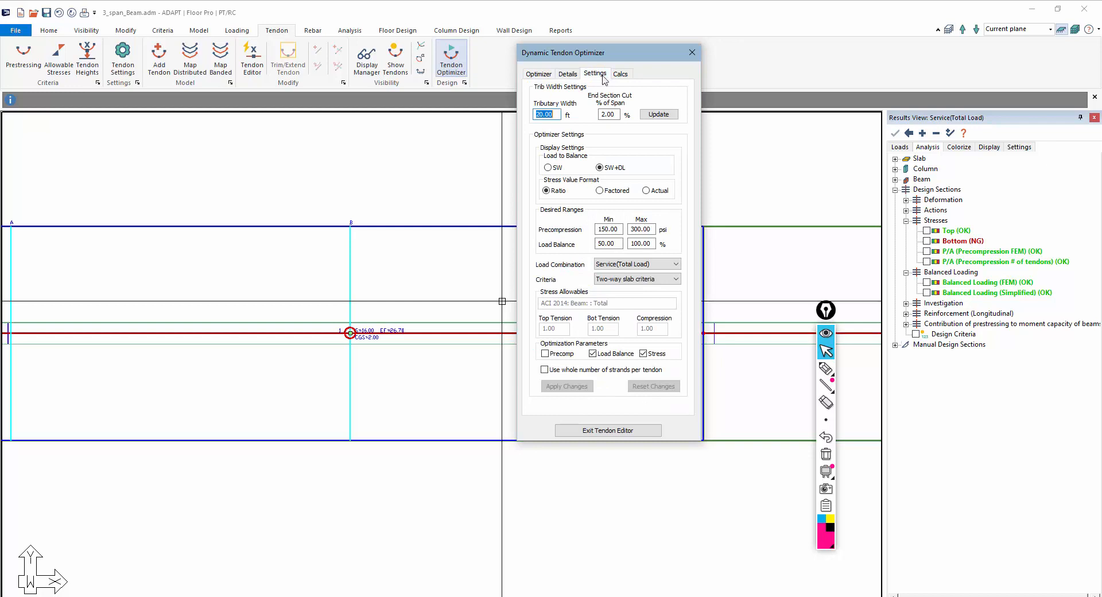
pyautogui.click(544, 370)
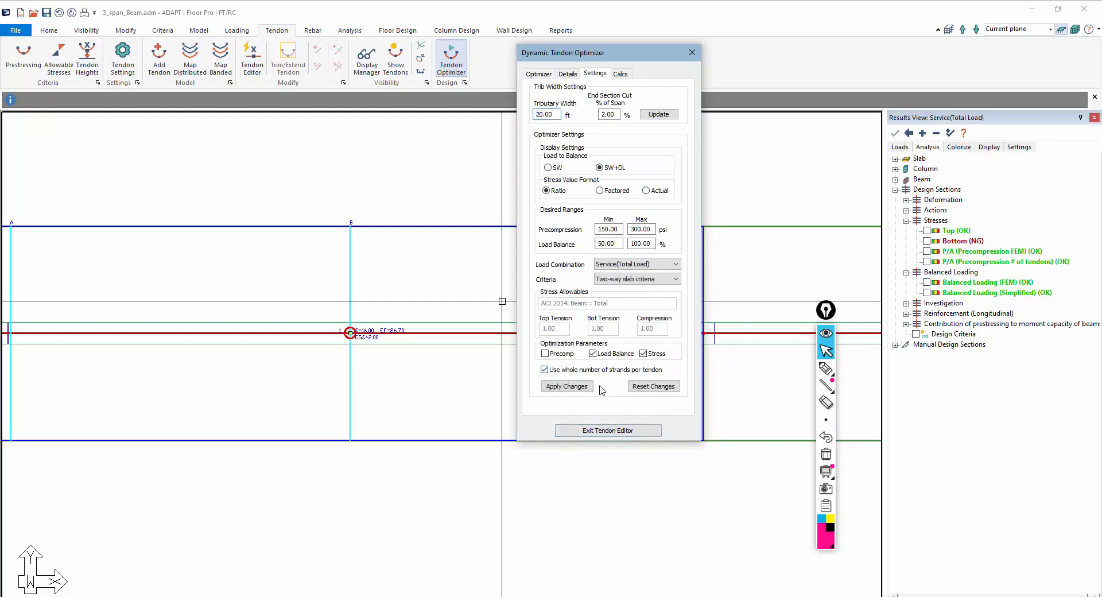
pyautogui.click(571, 388)
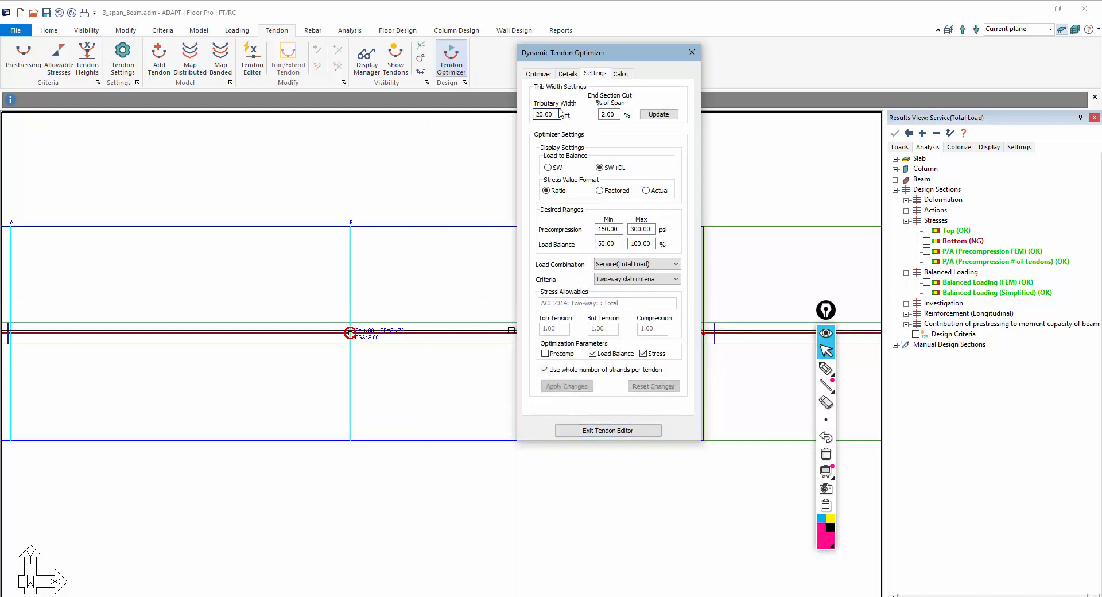
pyautogui.click(539, 74)
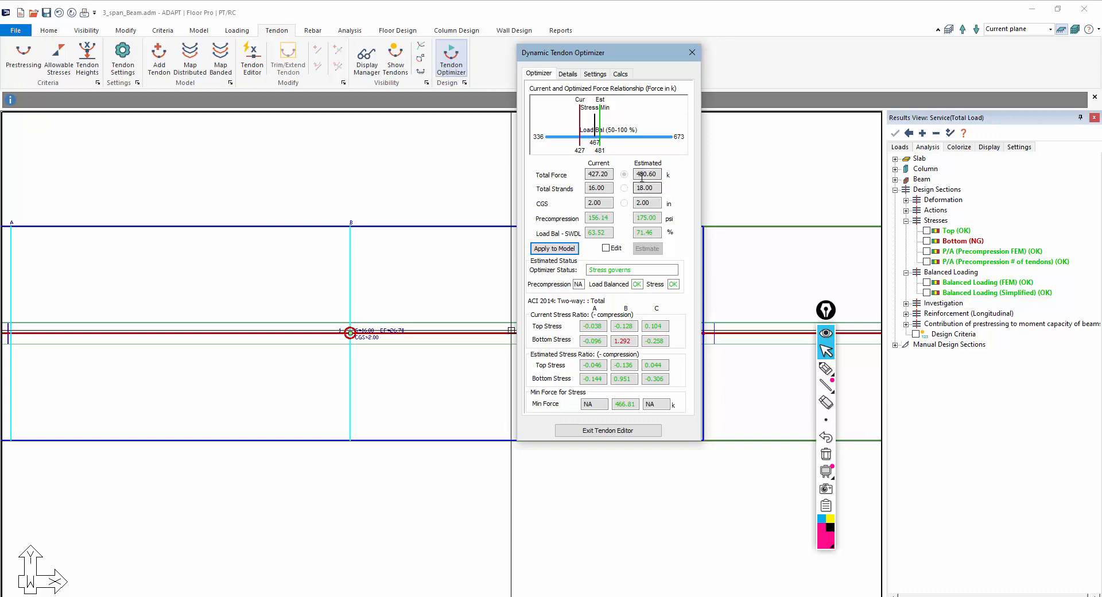
# Open the apply-to-model options and set the new tendon to be added as a partial tendon from section C to the slab edge
pyautogui.click(558, 248)
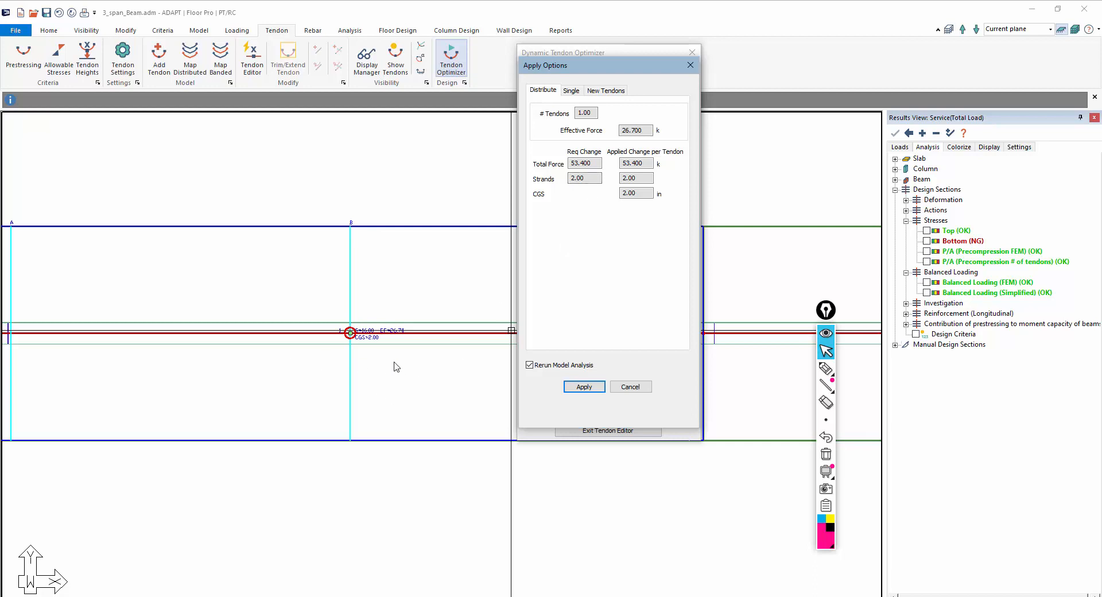
pyautogui.click(613, 92)
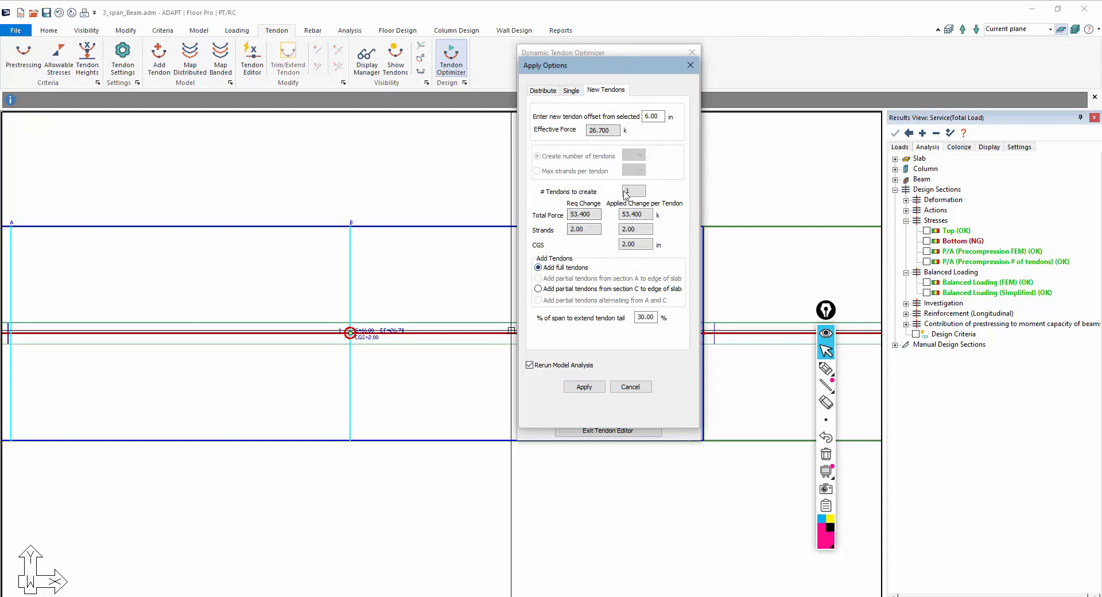
pyautogui.moveTo(632, 194); pyautogui.dragTo(620, 193)
pyautogui.moveTo(621, 67); pyautogui.dragTo(743, 71)
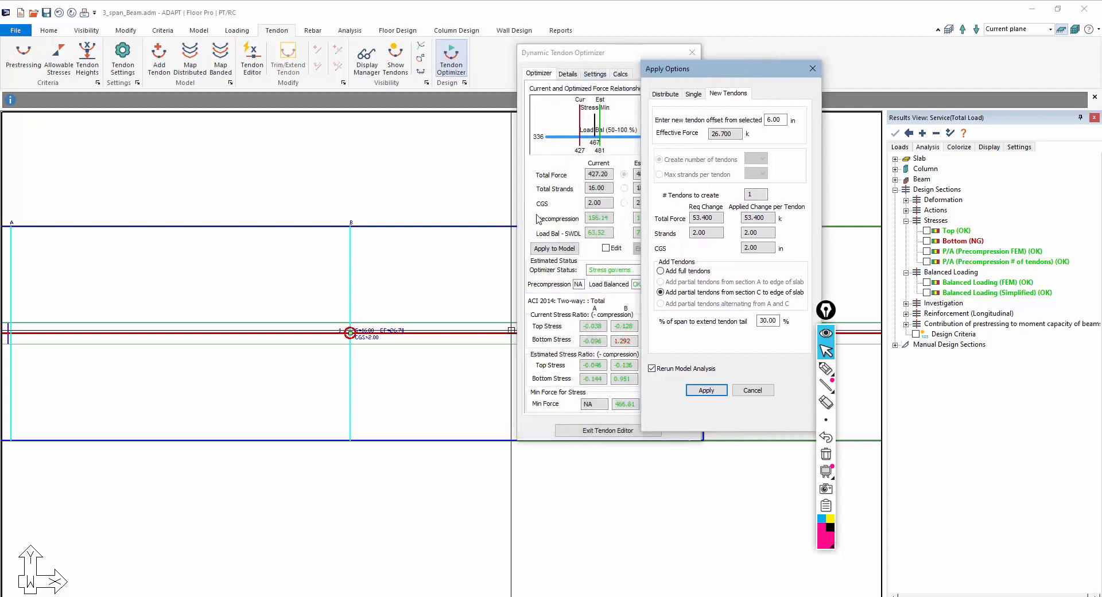
pyautogui.click(825, 370)
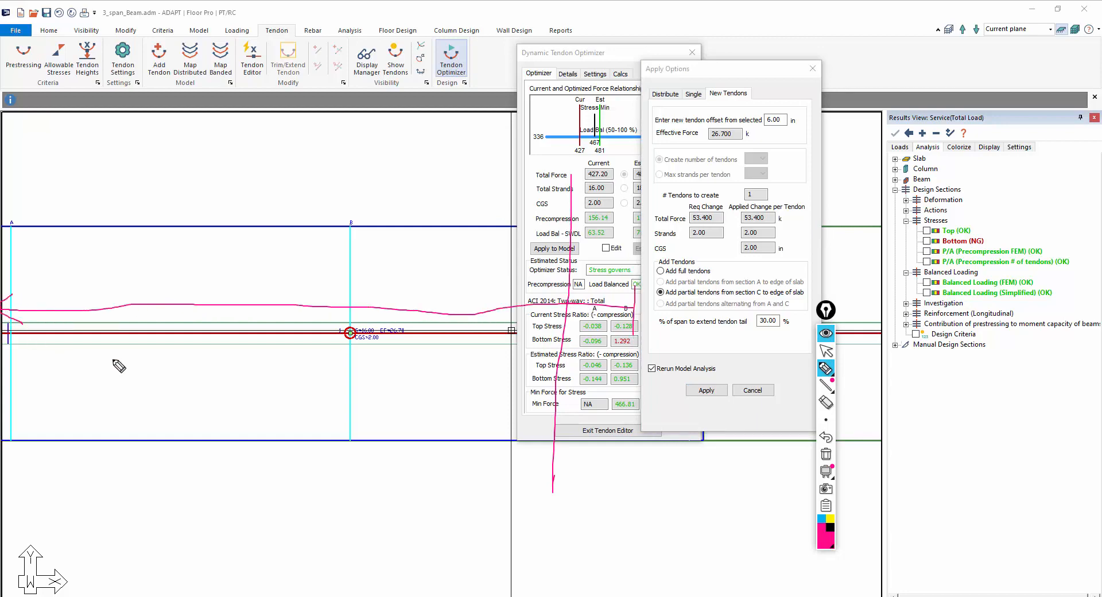
pyautogui.click(826, 456)
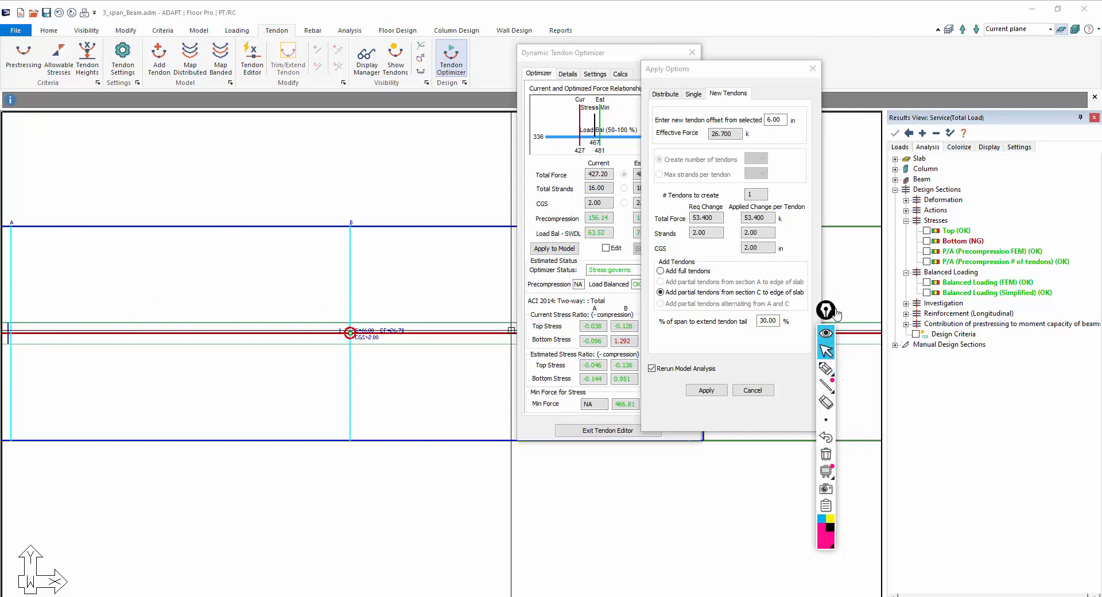
pyautogui.moveTo(836, 312); pyautogui.dragTo(935, 320)
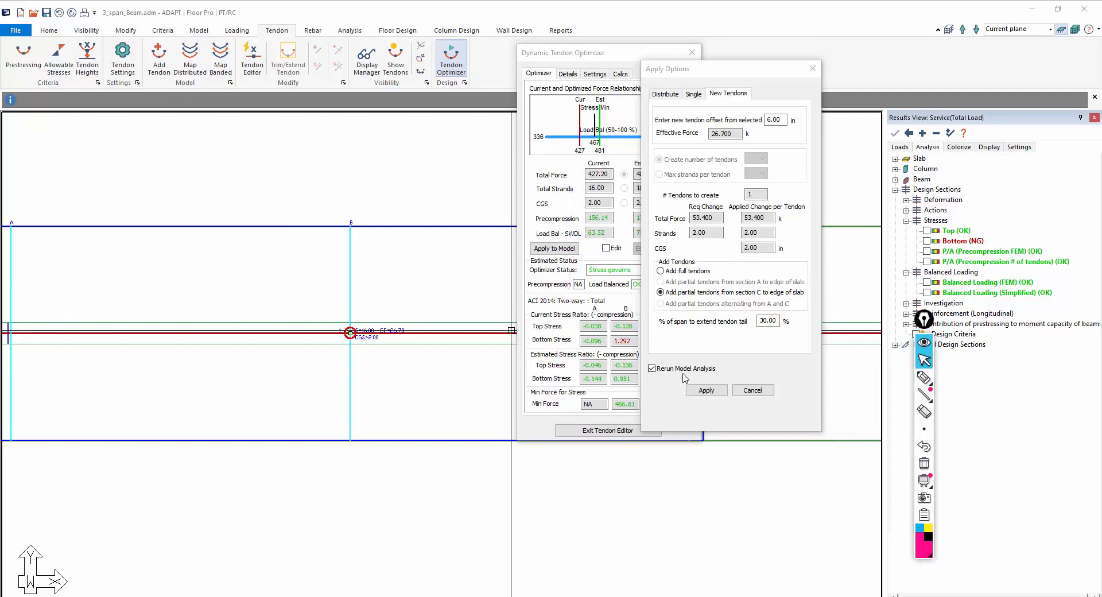
# Apply the new tendon without rerunning the model analysis and exit the tendon editor
pyautogui.click(652, 369)
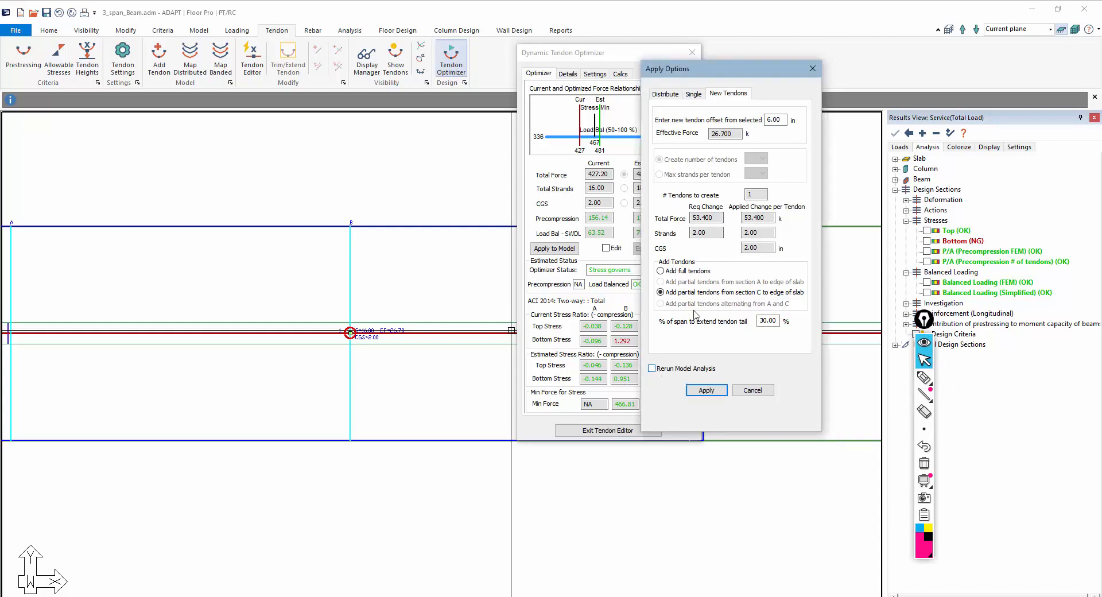
pyautogui.click(704, 390)
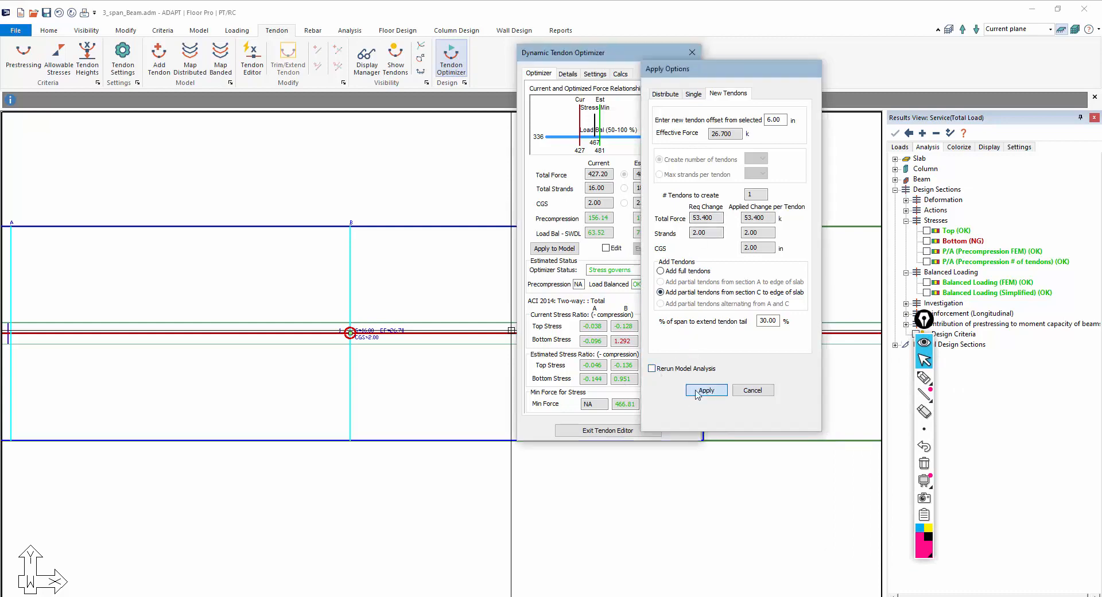
pyautogui.moveTo(613, 57); pyautogui.dragTo(653, 106)
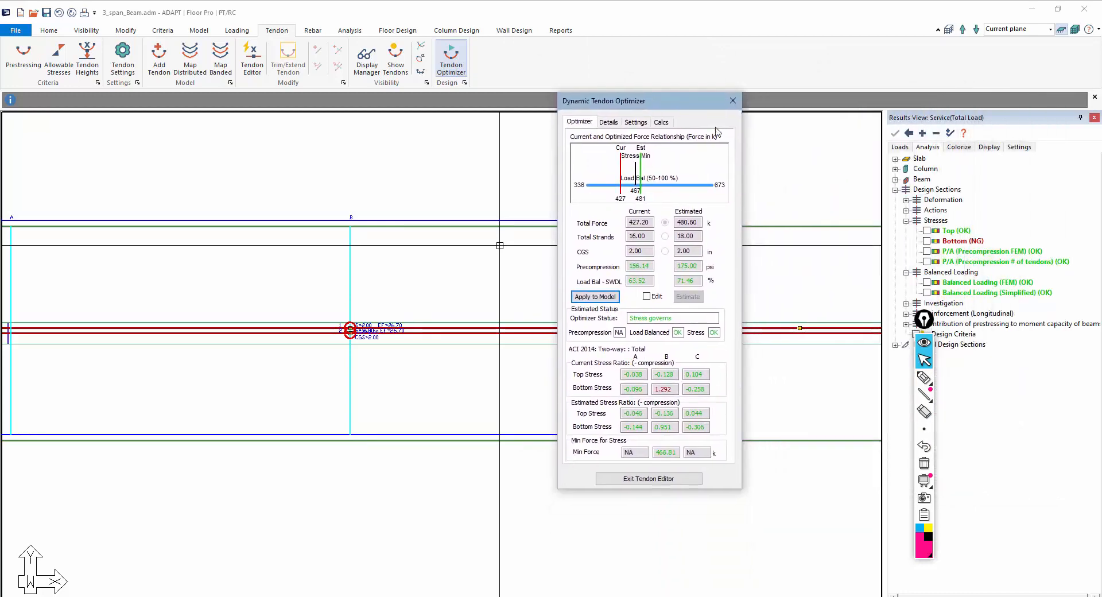
pyautogui.click(660, 480)
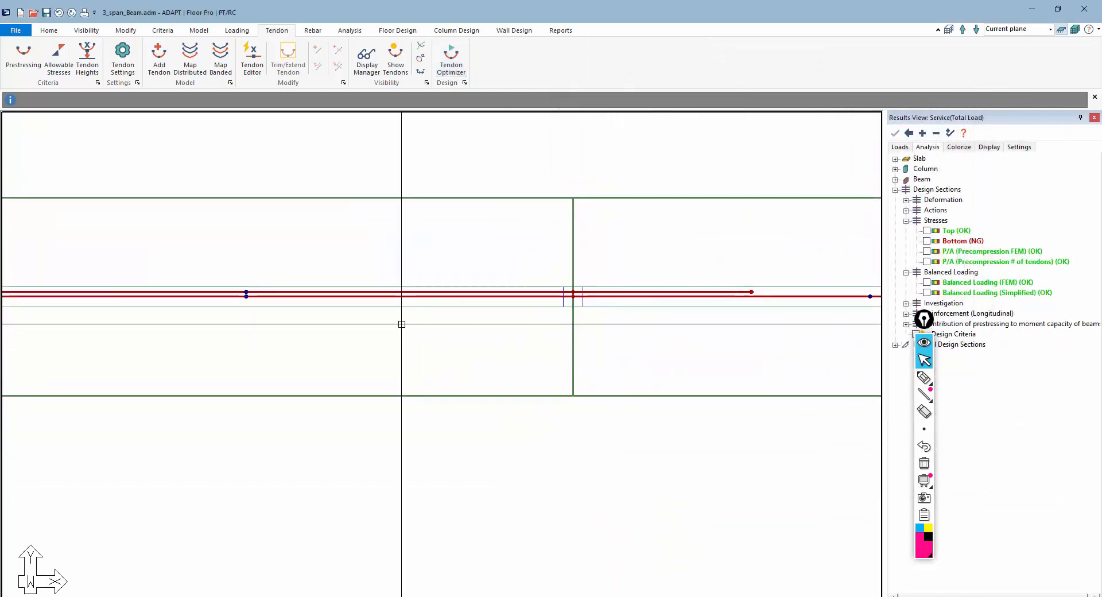
# Open the new tendon's properties and review its general data and shape profile across its spans
pyautogui.doubleClick(328, 296)
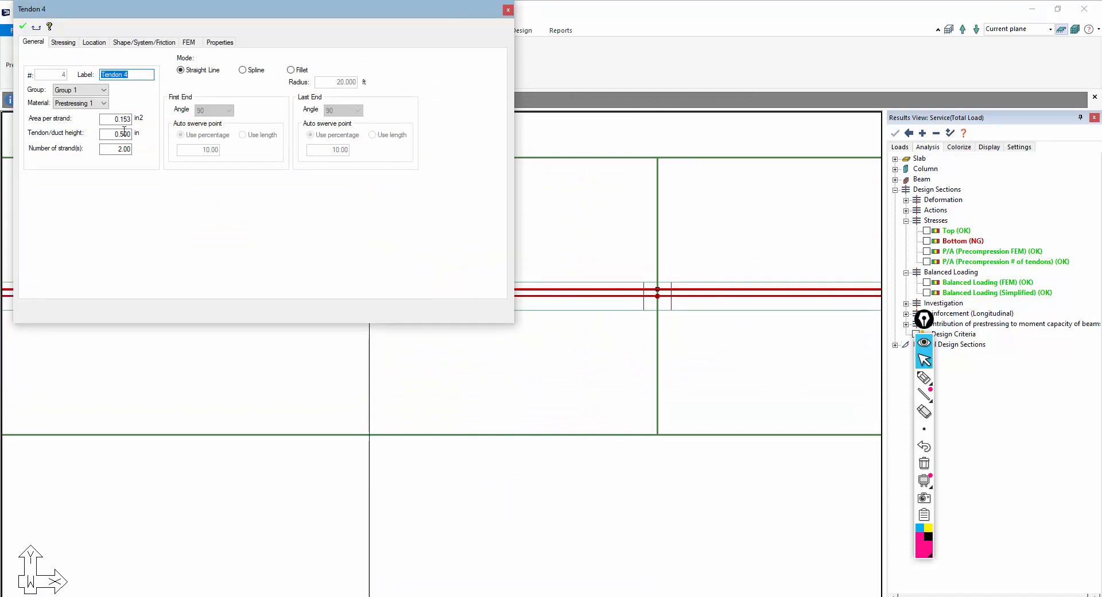
pyautogui.click(64, 43)
pyautogui.click(124, 42)
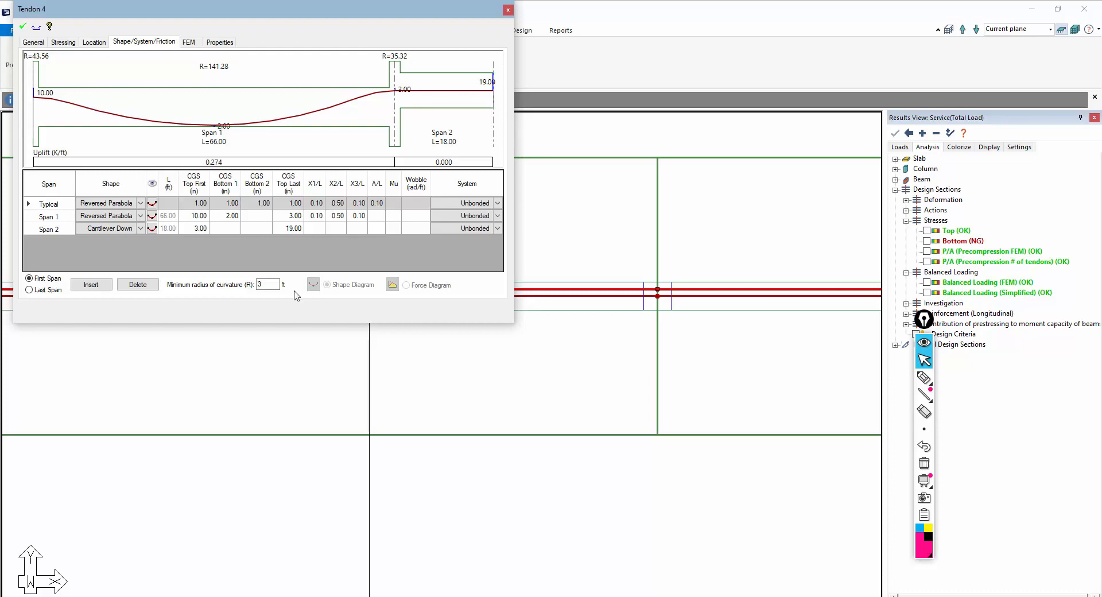
pyautogui.press('Escape')
pyautogui.scroll(-14, 333, 340)
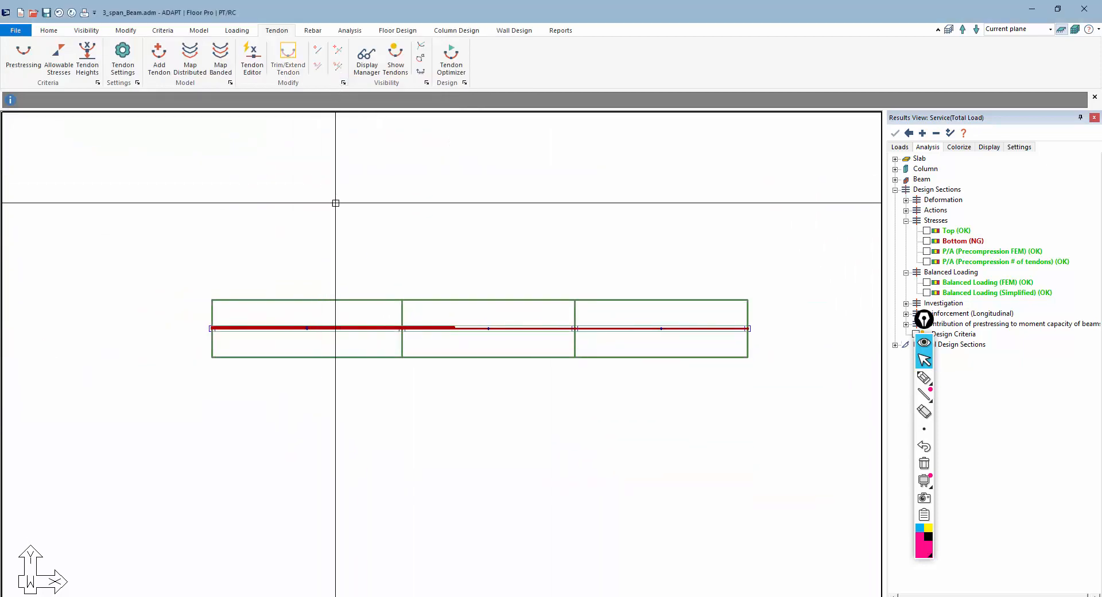
# Execute the structural analysis and save the solution
pyautogui.click(351, 32)
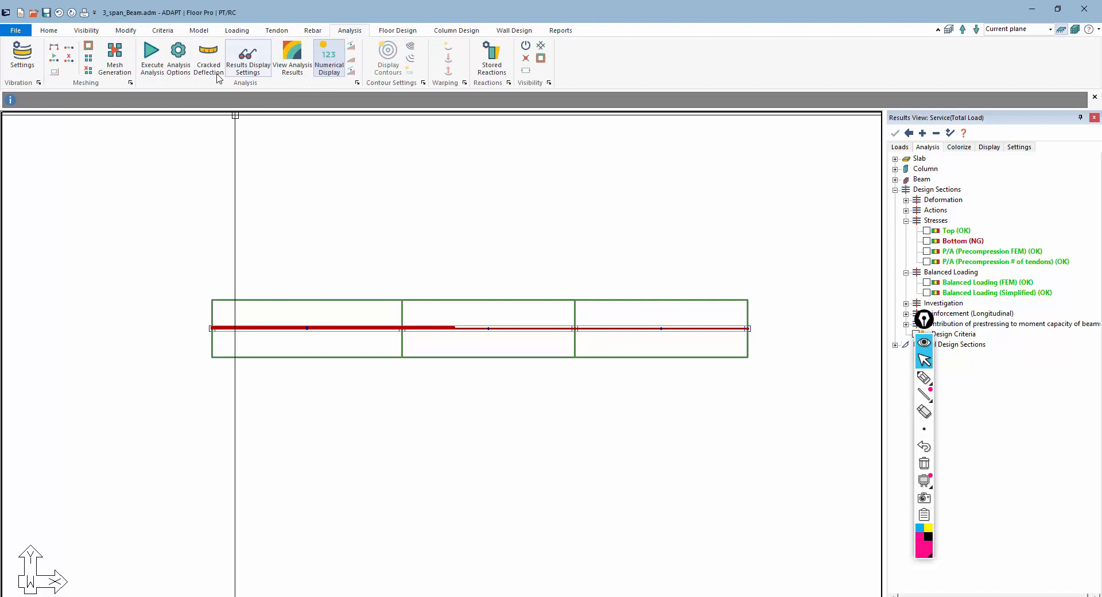
pyautogui.click(151, 55)
pyautogui.click(527, 457)
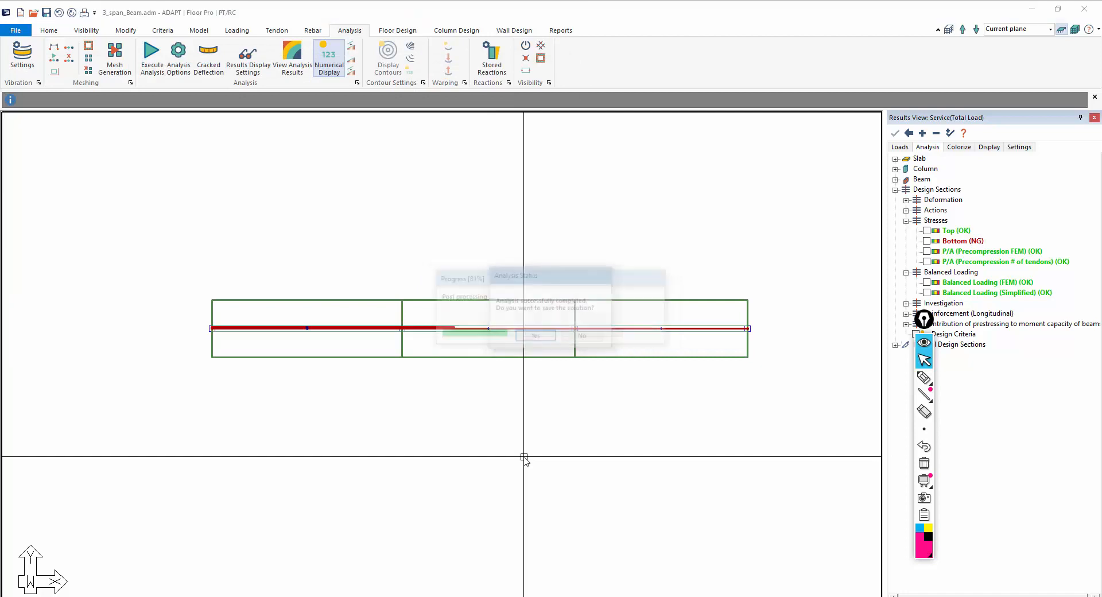
pyautogui.click(534, 339)
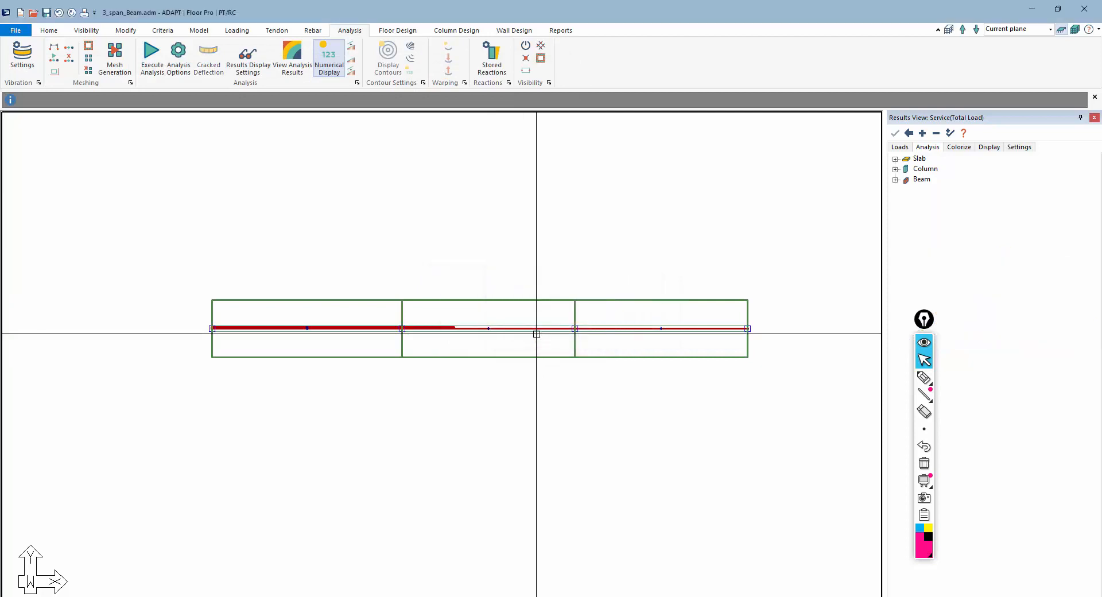
# Generate the design sections, design them, and save the design results
pyautogui.click(408, 33)
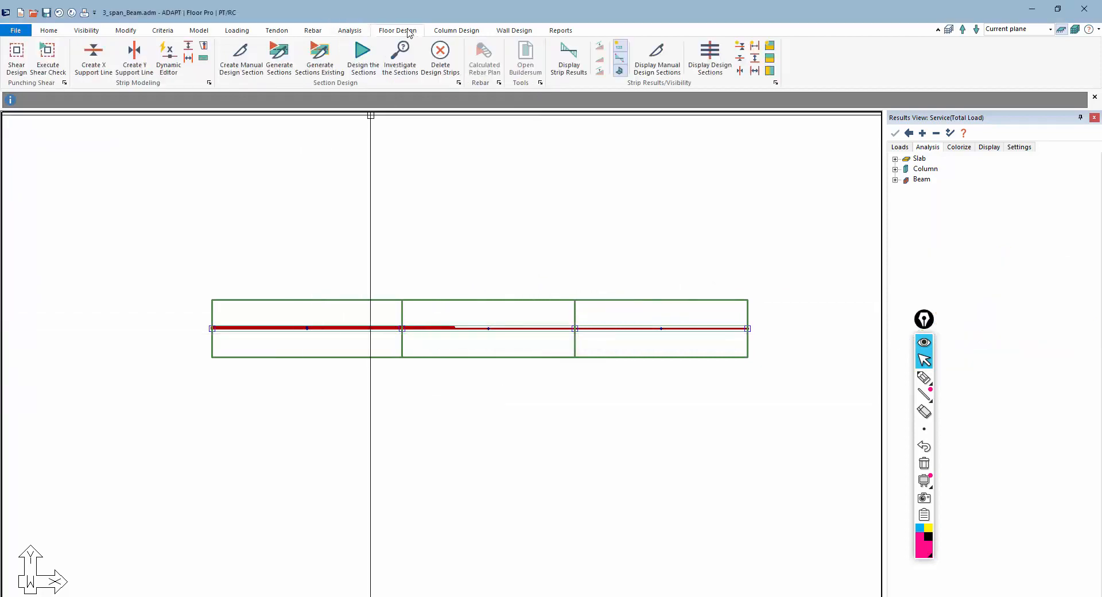
pyautogui.click(273, 57)
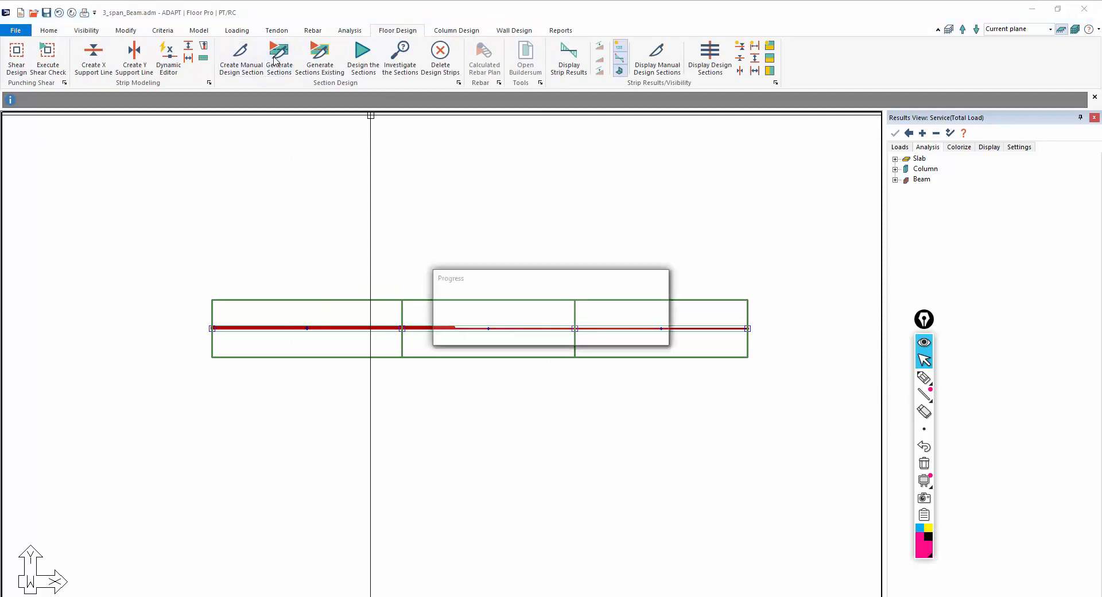
pyautogui.click(366, 65)
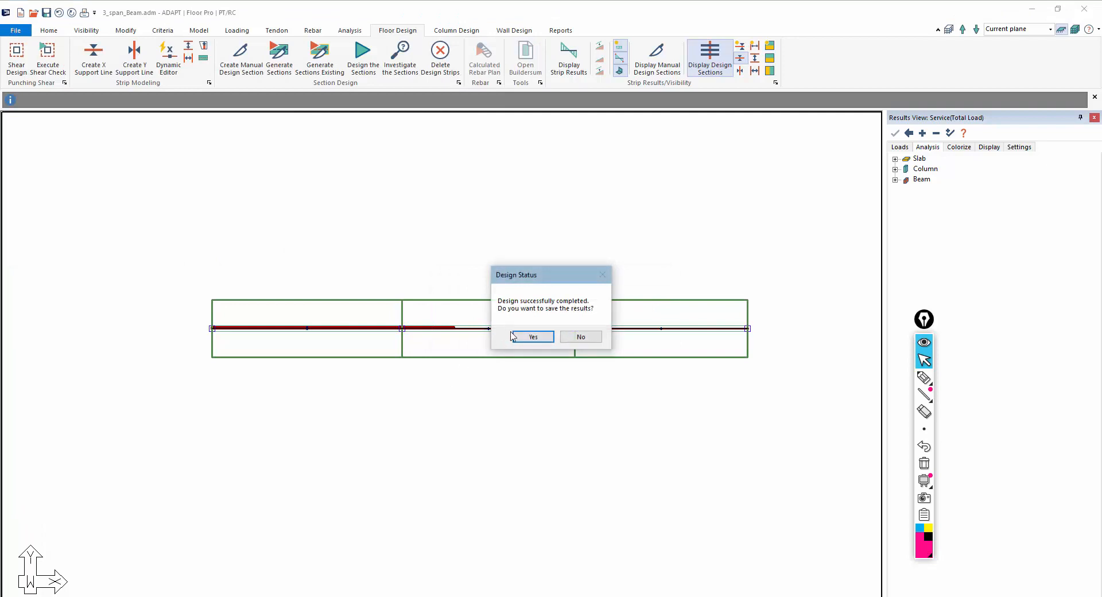
pyautogui.click(513, 336)
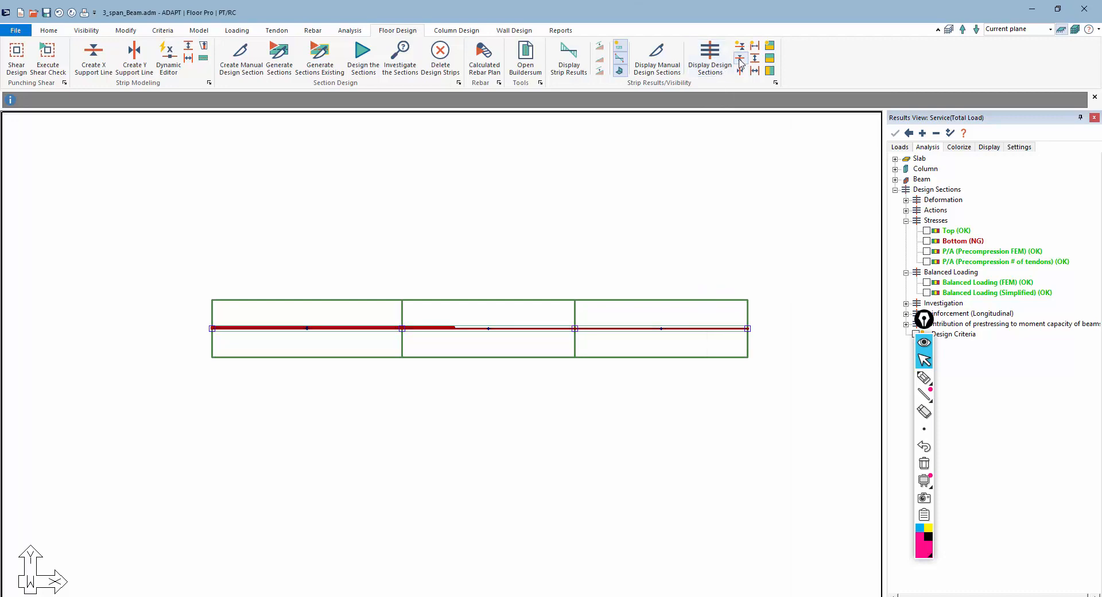
# Display the design sections' bottom stresses and examine them along all three spans of the beam
pyautogui.click(710, 57)
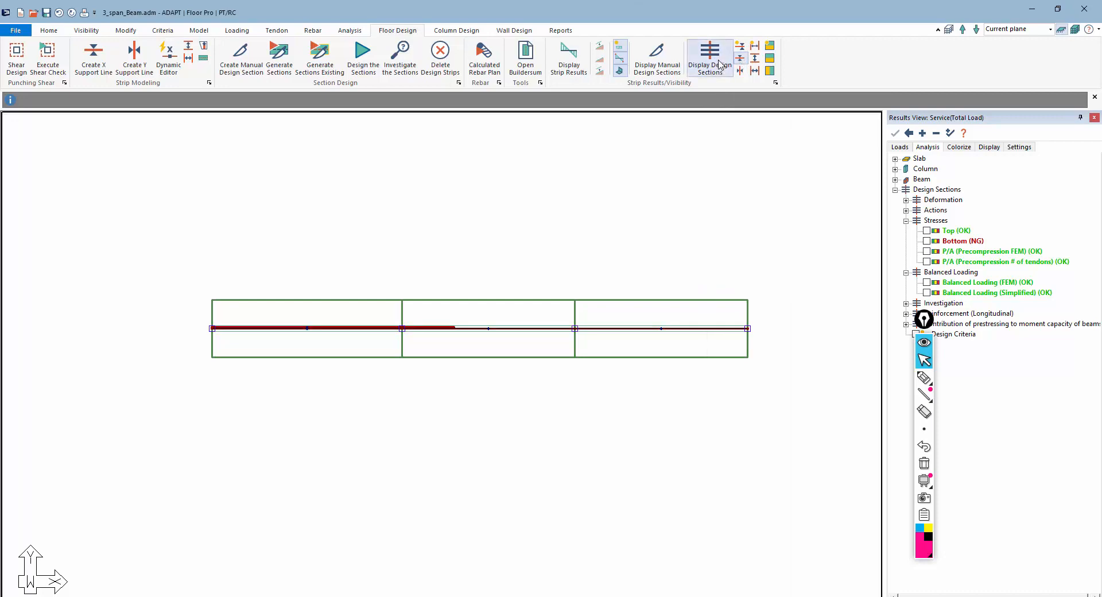
pyautogui.click(927, 241)
pyautogui.scroll(5, 310, 446)
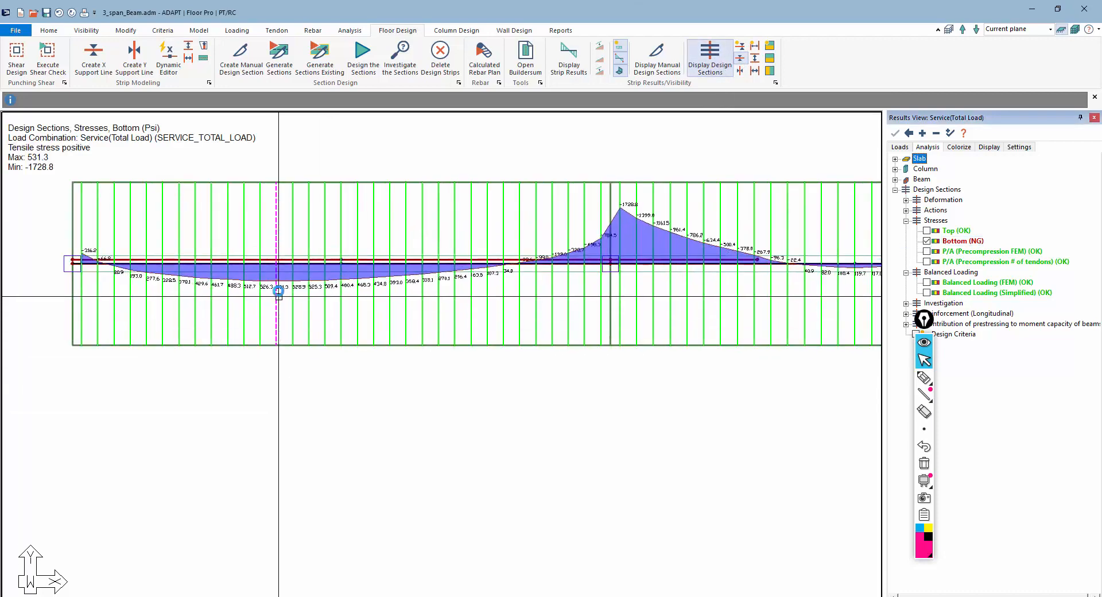
pyautogui.scroll(5, 279, 296)
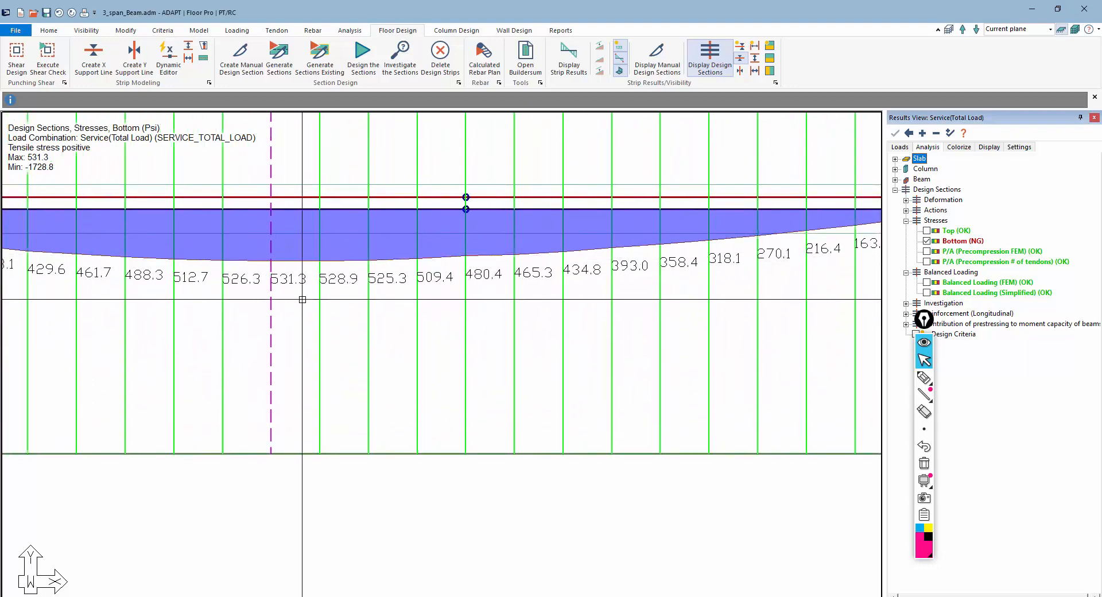
pyautogui.scroll(-5, 302, 299)
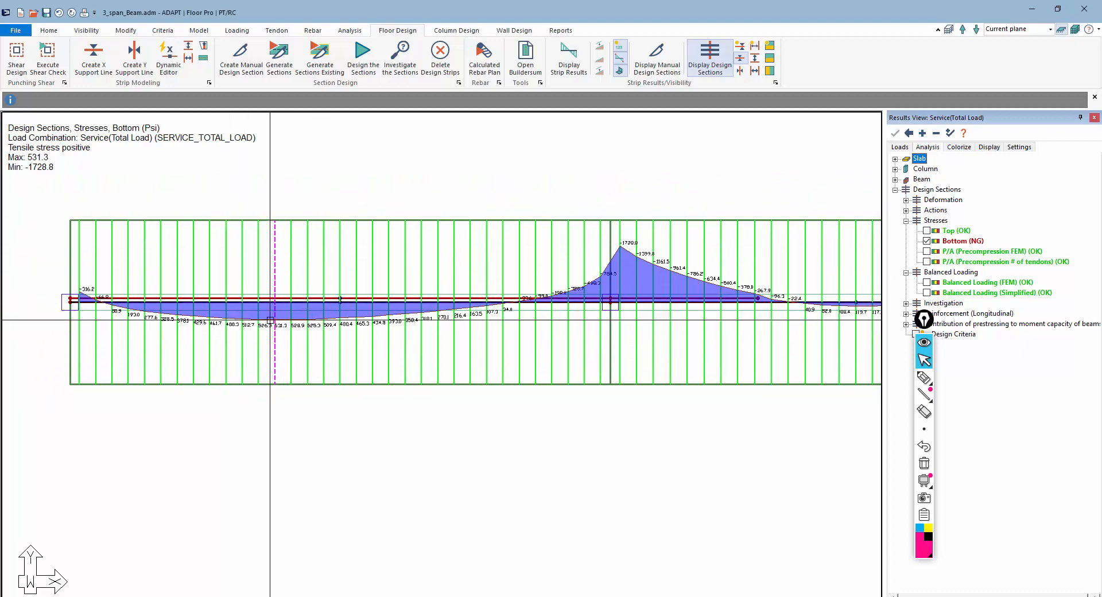
pyautogui.scroll(-1, 265, 348)
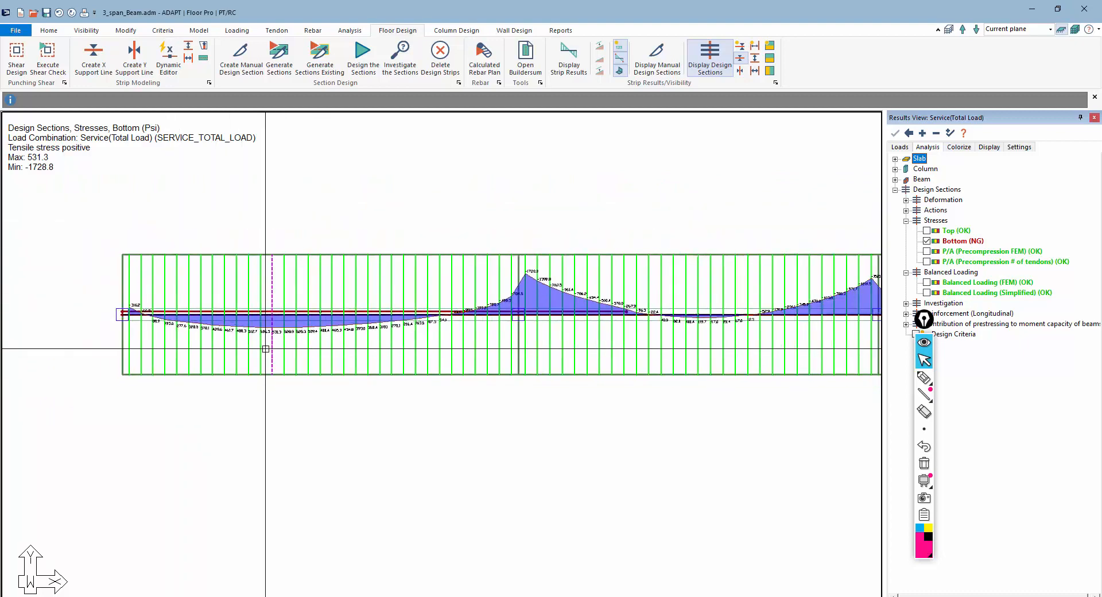
pyautogui.scroll(-1, 265, 348)
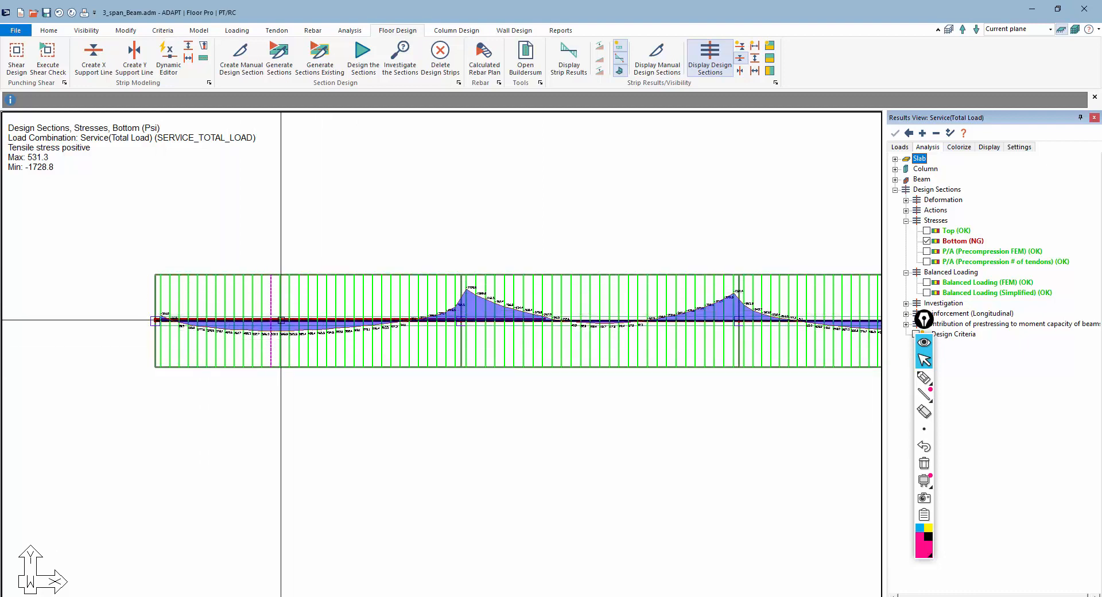
pyautogui.scroll(-1, 224, 307)
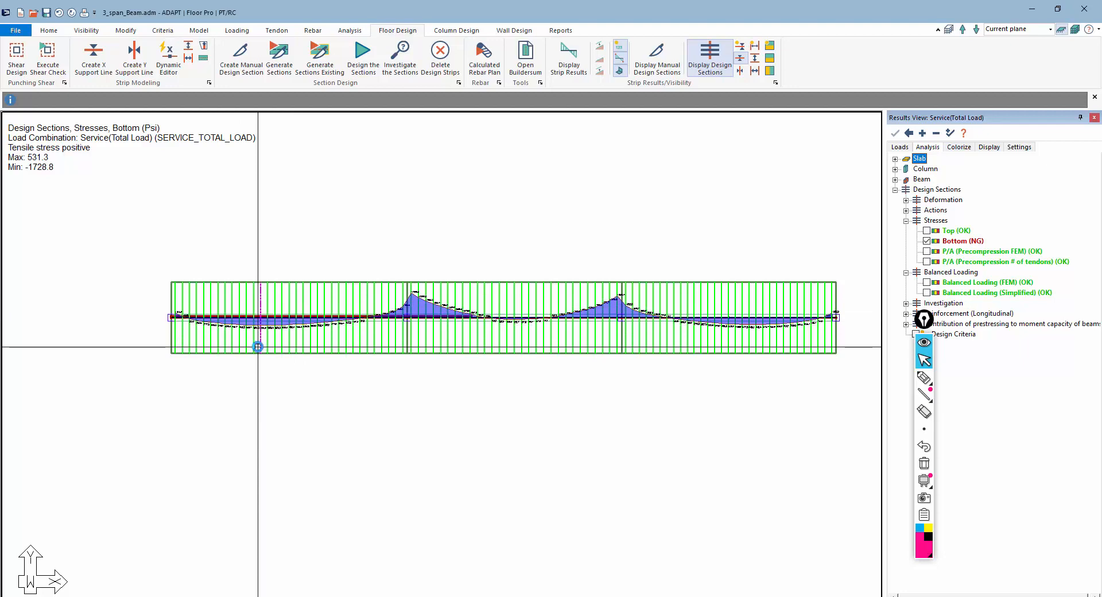
pyautogui.scroll(5, 256, 339)
pyautogui.scroll(-5, 255, 277)
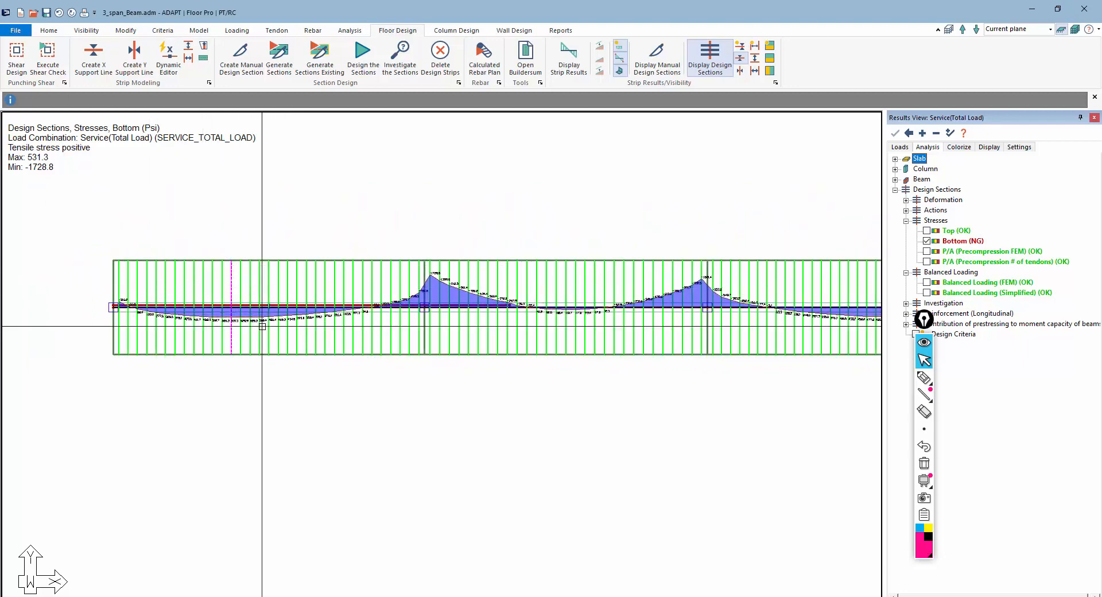
pyautogui.scroll(-2, 258, 326)
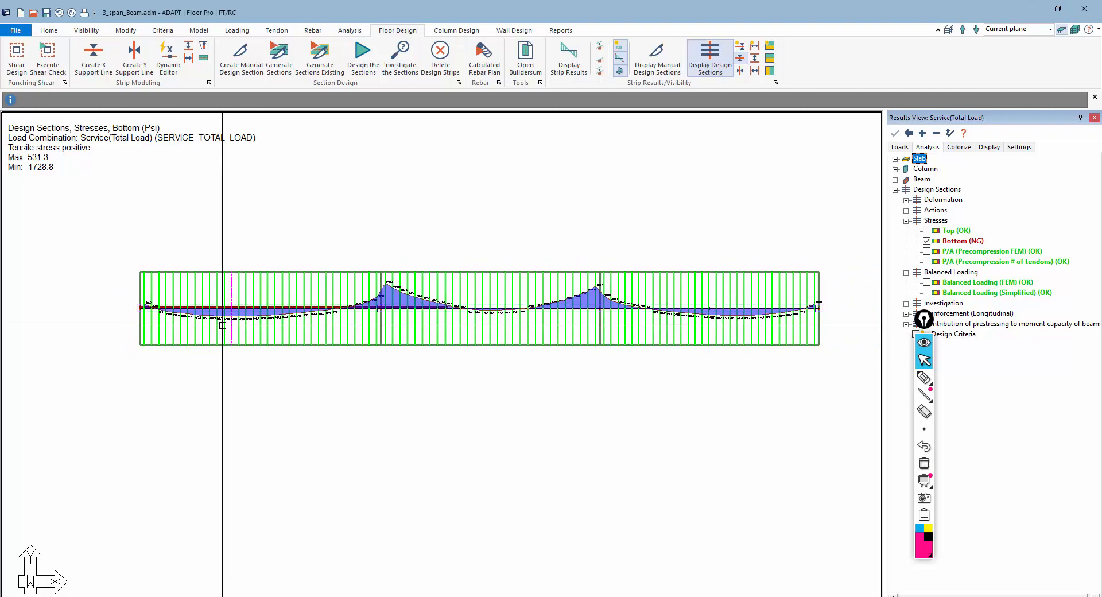
pyautogui.click(924, 465)
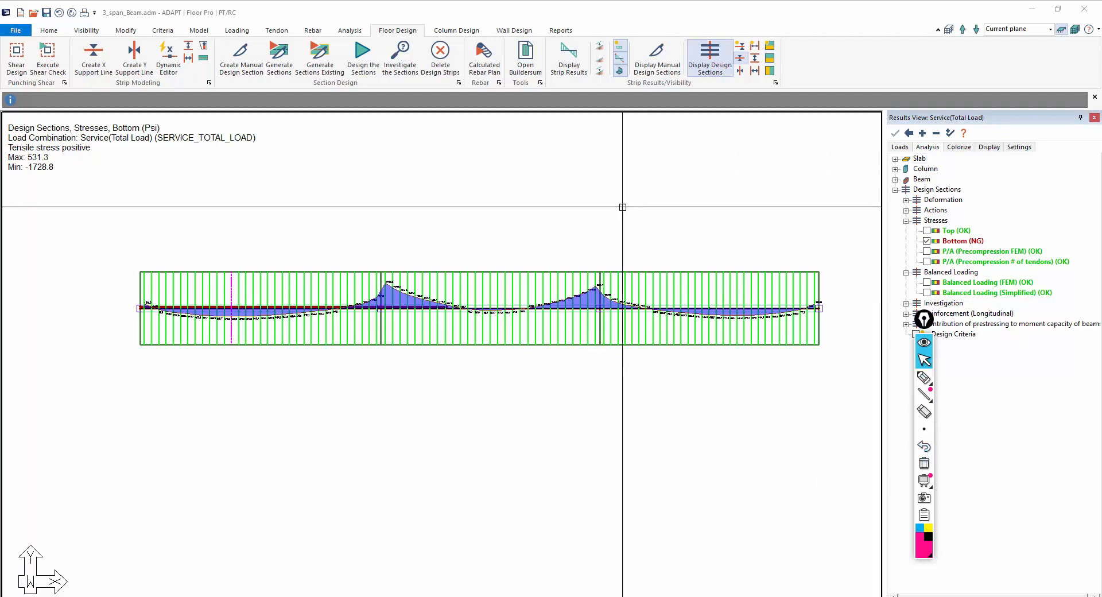
# Hide the bottom stress display and show the tendons in the model
pyautogui.click(927, 241)
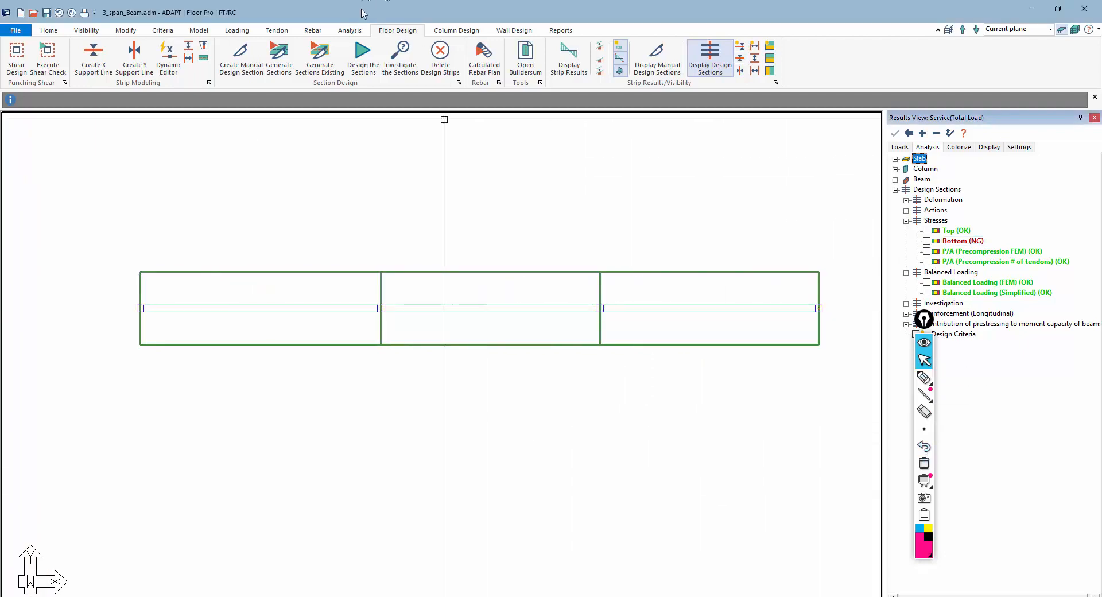
pyautogui.click(278, 31)
pyautogui.click(405, 68)
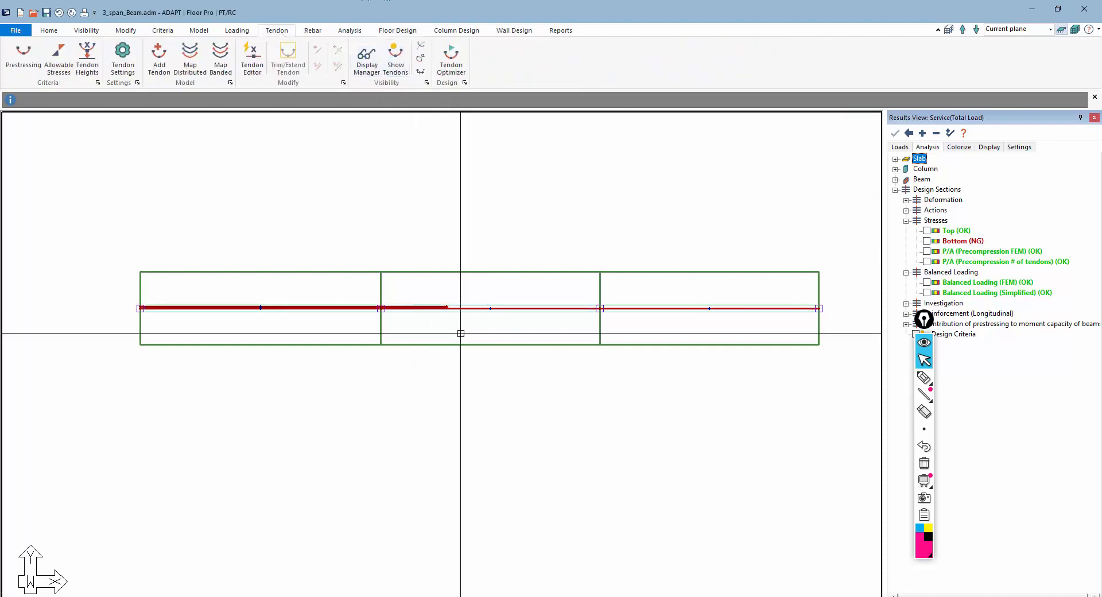
# Add a tendon running from just inside the first span across the middle span to the second interior support
pyautogui.scroll(3, 468, 327)
pyautogui.scroll(-2, 306, 288)
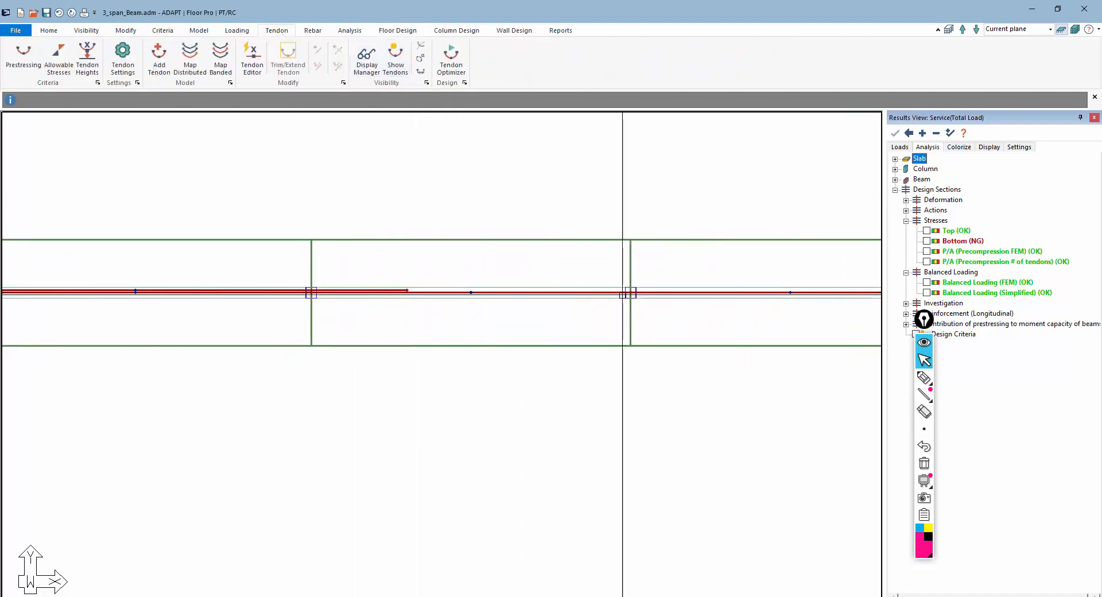
pyautogui.moveTo(647, 292); pyautogui.dragTo(502, 273, button='middle')
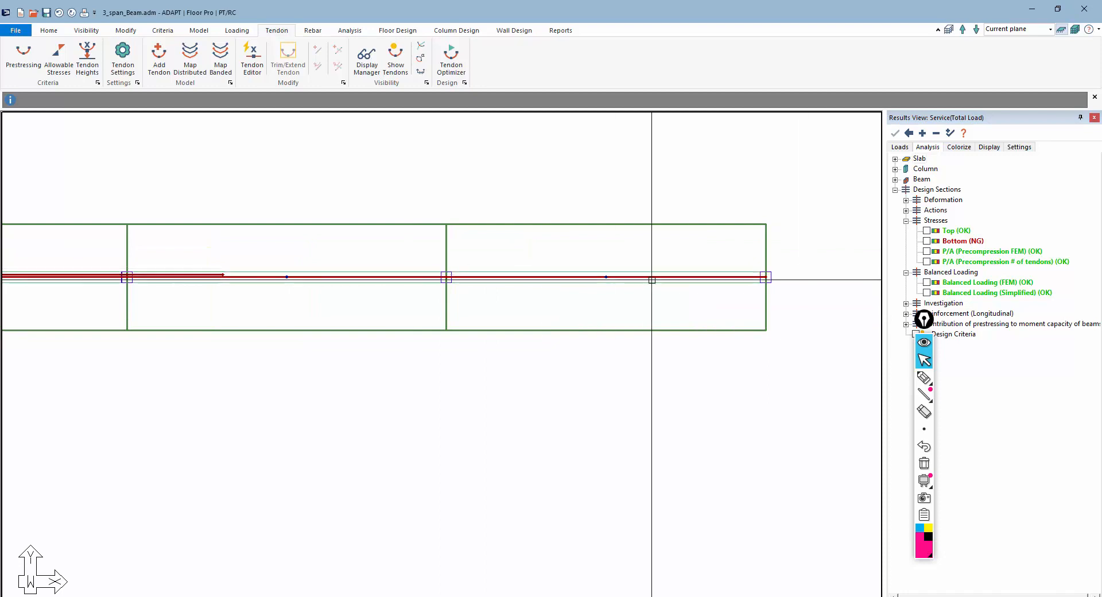
pyautogui.click(159, 58)
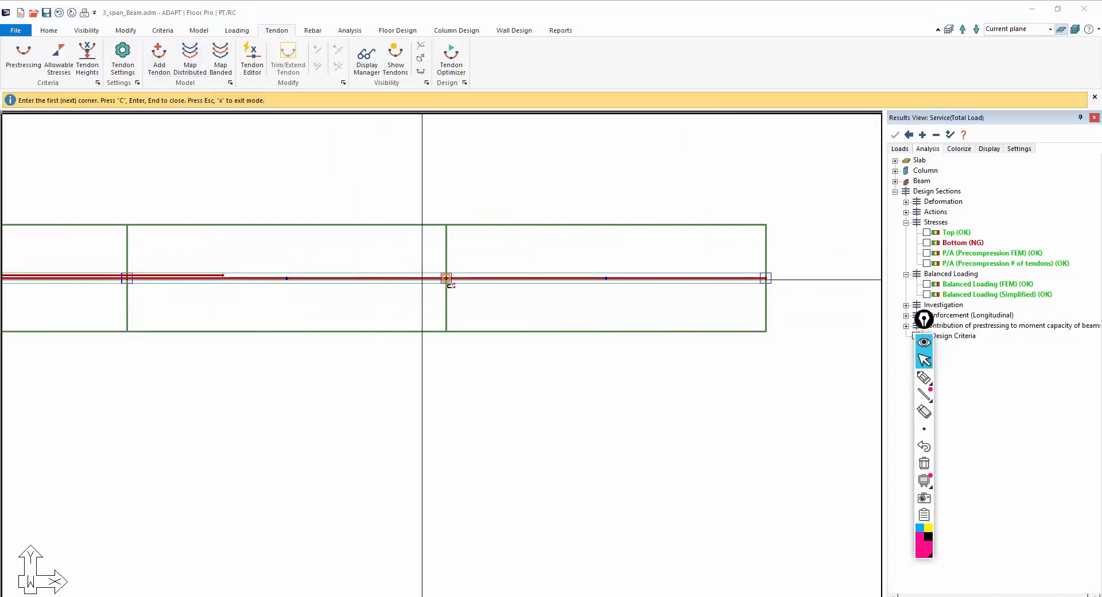
pyautogui.scroll(4, 445, 277)
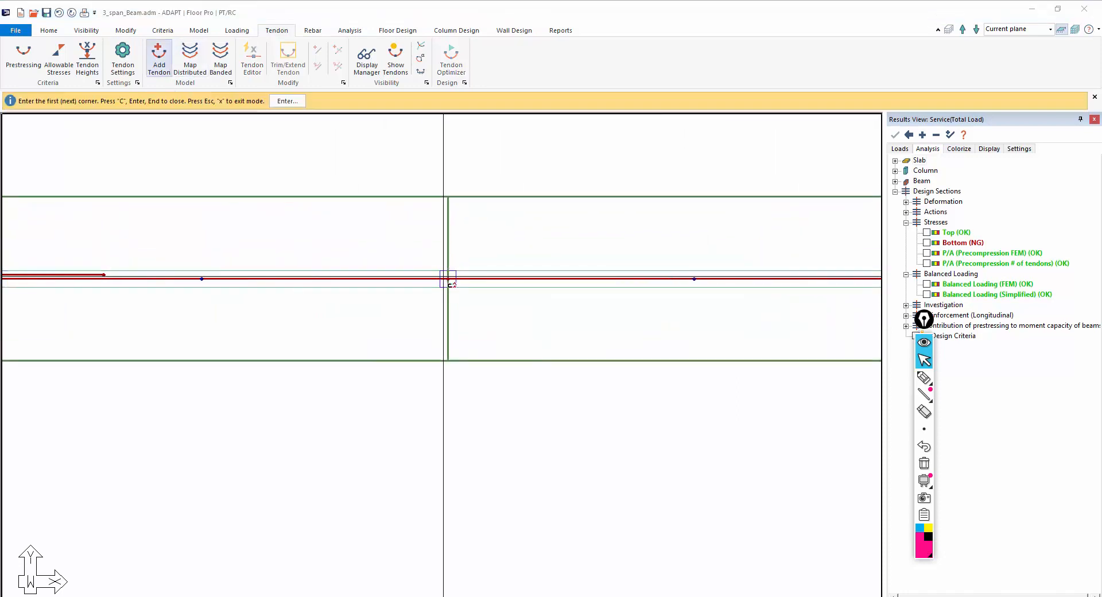
pyautogui.click(371, 273)
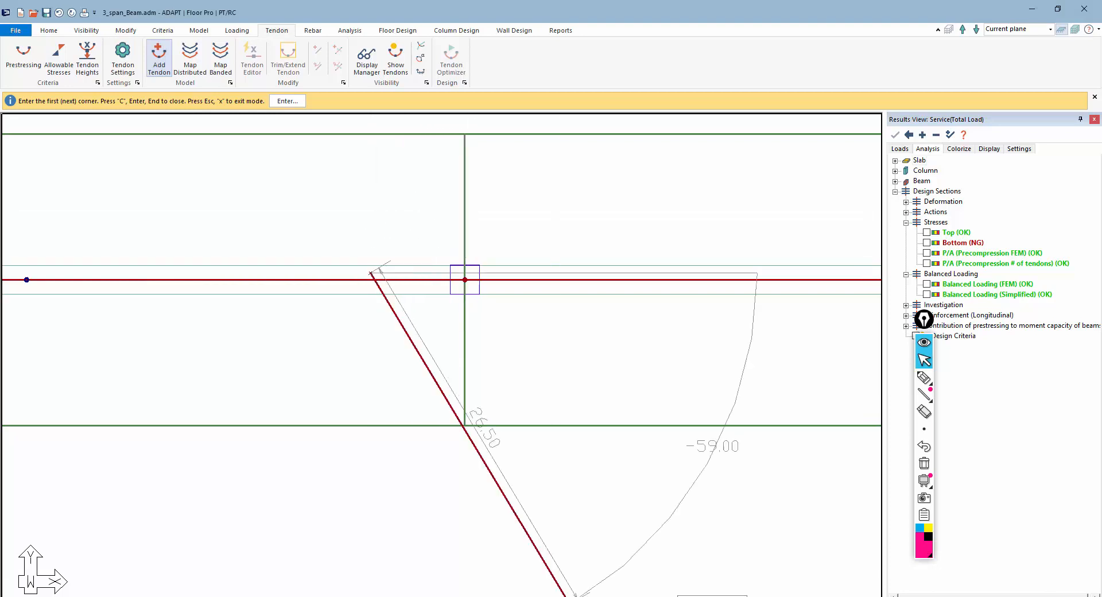
pyautogui.click(465, 272)
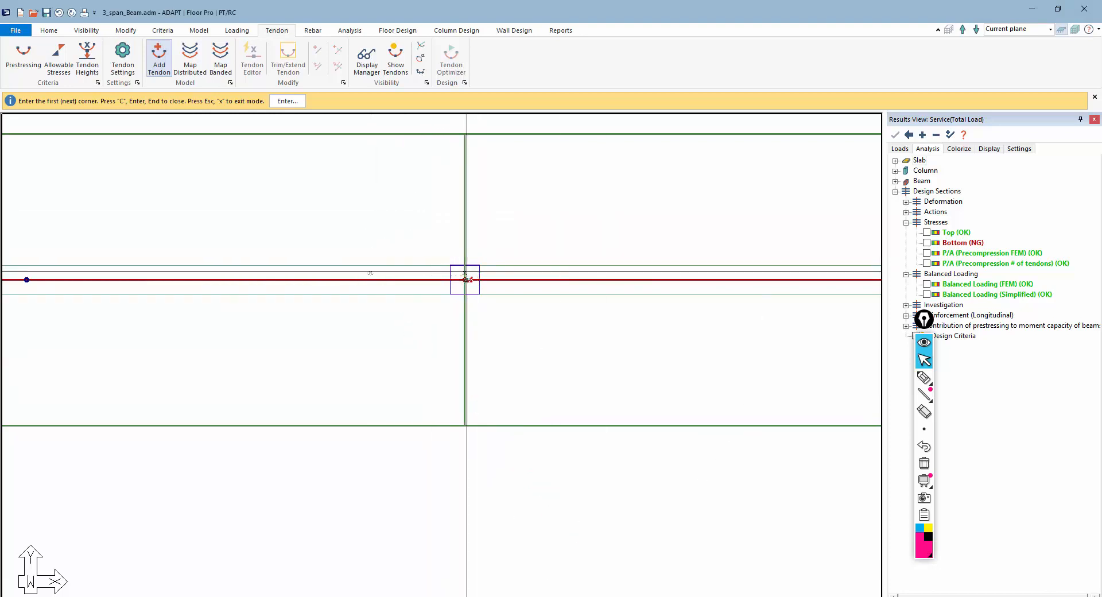
pyautogui.scroll(-6, 258, 259)
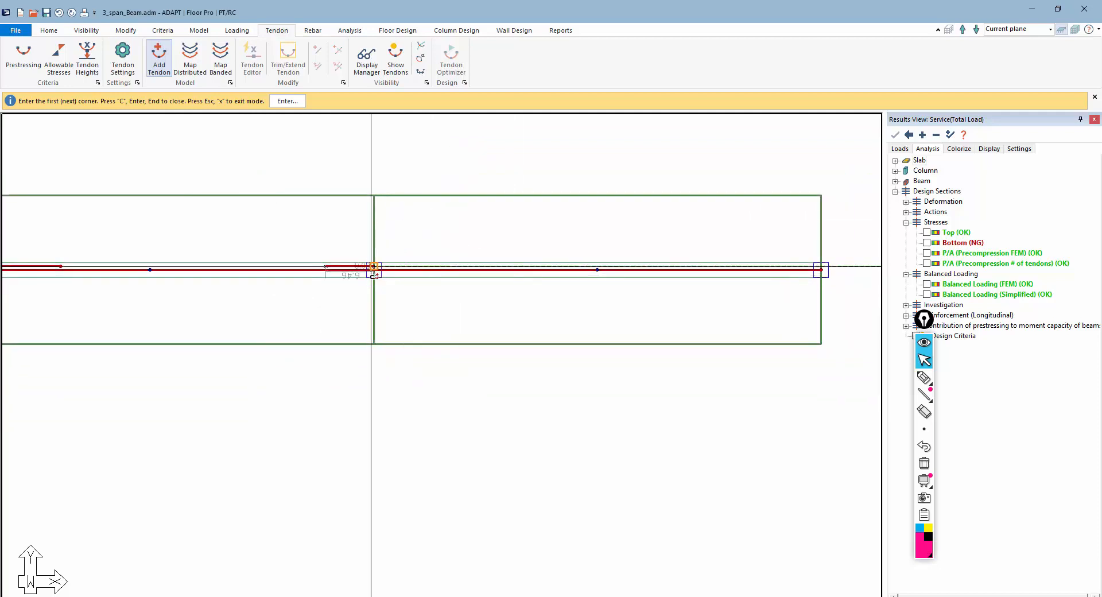
pyautogui.scroll(2, 362, 286)
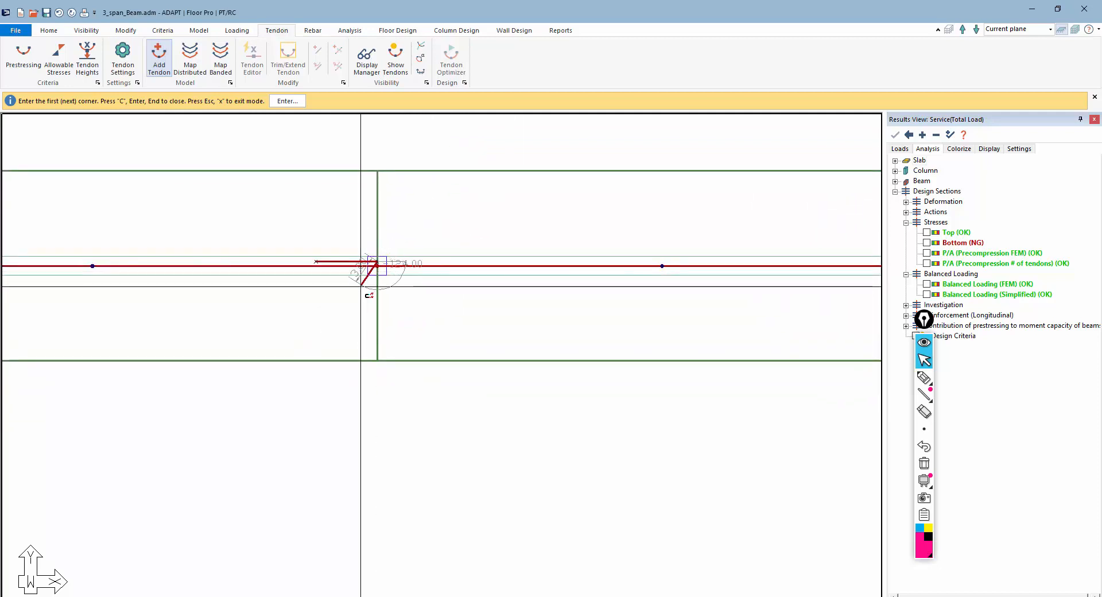
pyautogui.scroll(-1, 370, 294)
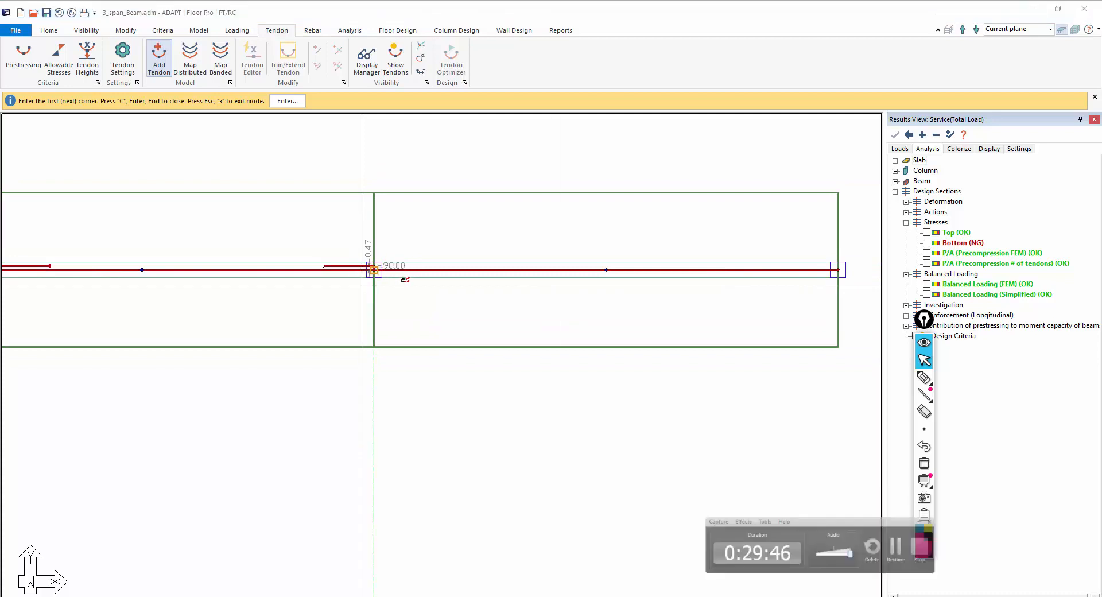
pyautogui.scroll(1, 608, 280)
pyautogui.moveTo(474, 277); pyautogui.dragTo(381, 278, button='middle')
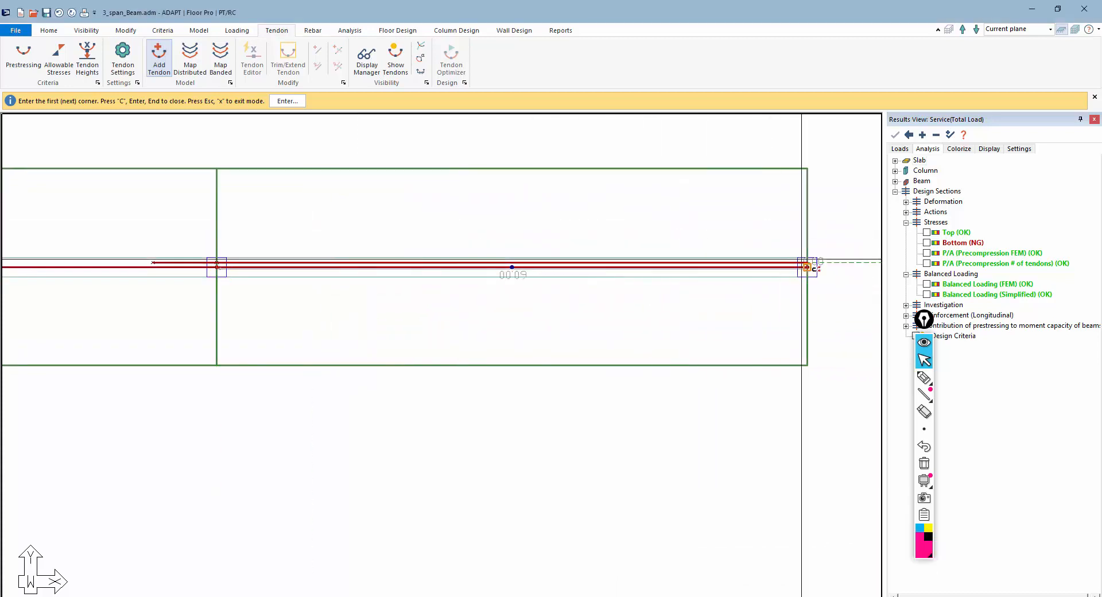
pyautogui.scroll(-2, 781, 325)
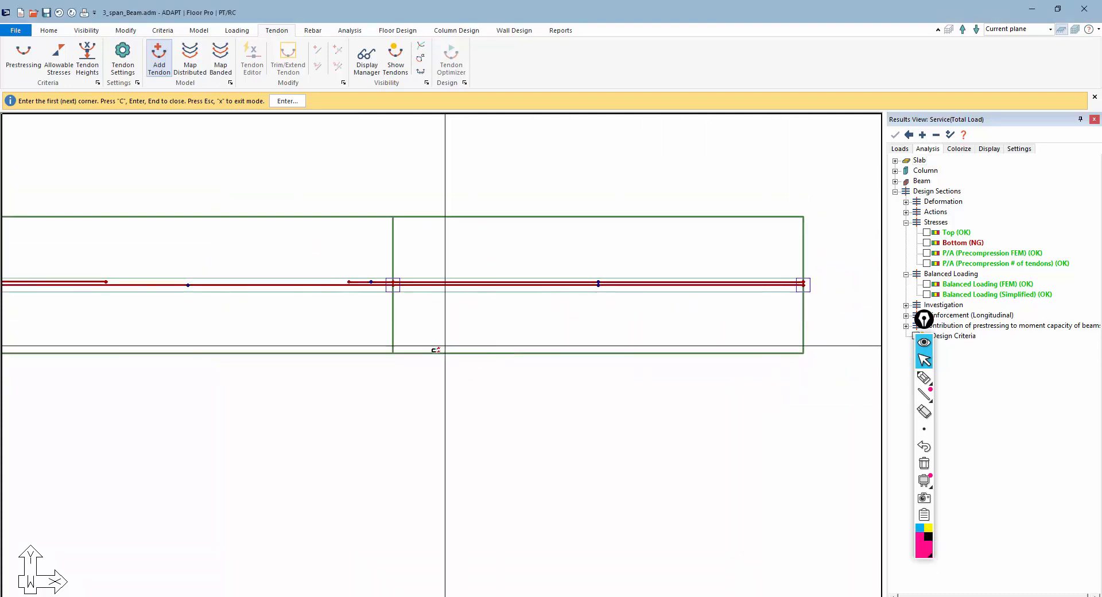
pyautogui.press('Escape')
# Open the new tendon's properties and change the first span's tendon shape to Cantilever Down
pyautogui.scroll(5, 356, 289)
pyautogui.click(367, 277)
pyautogui.doubleClick(367, 277)
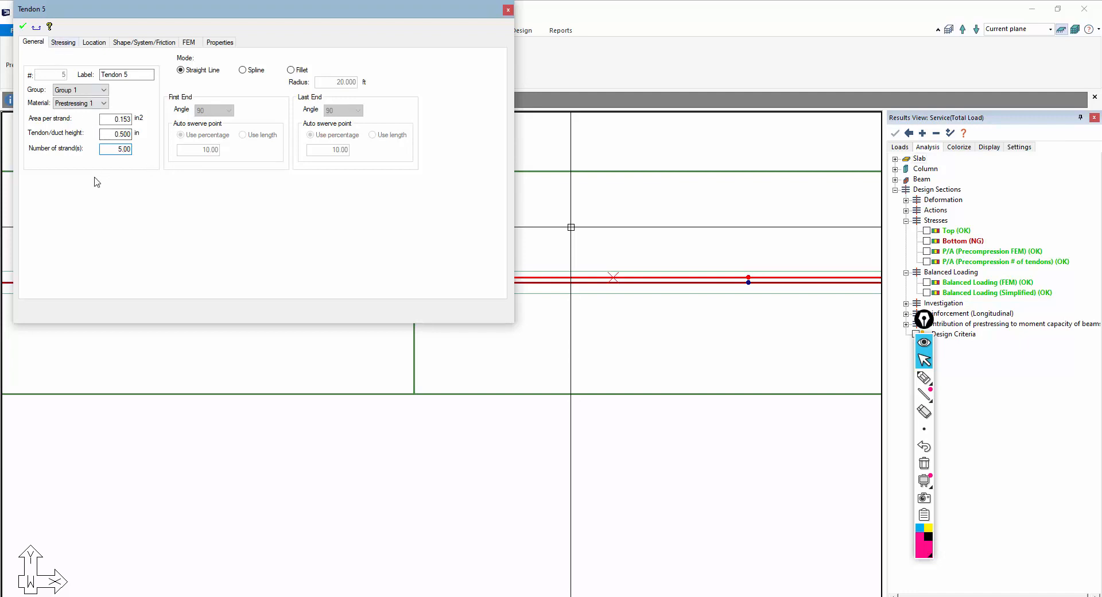
pyautogui.click(62, 42)
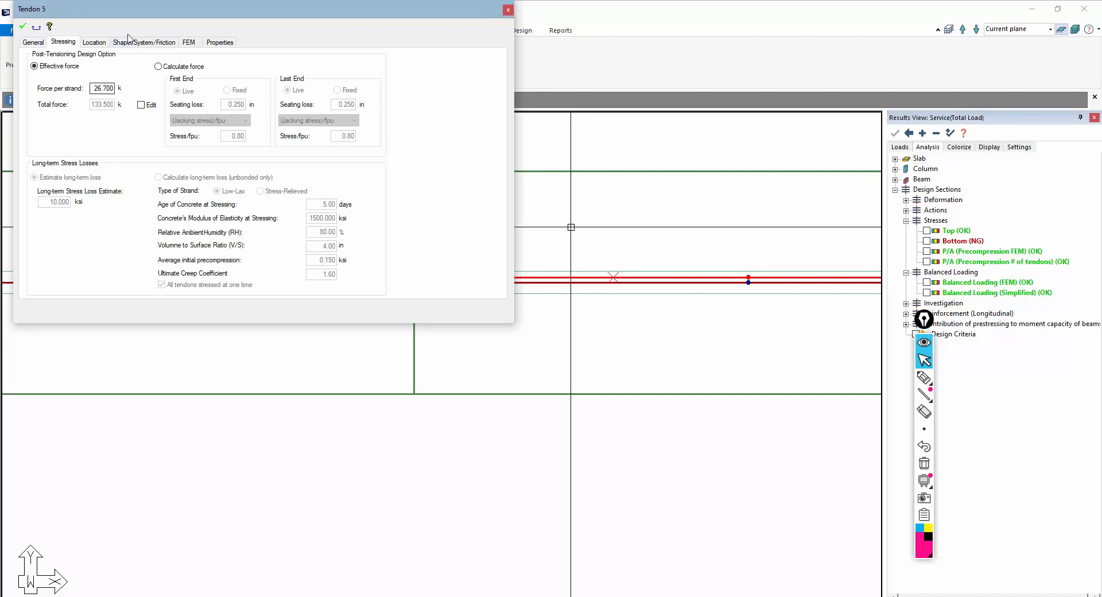
pyautogui.click(131, 43)
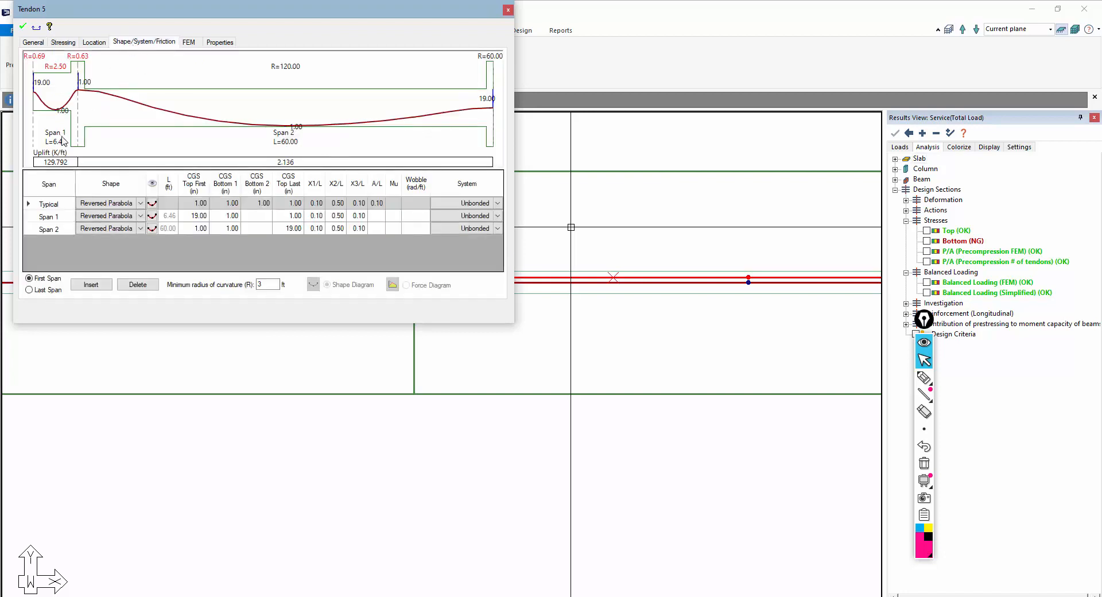
pyautogui.click(140, 216)
pyautogui.click(140, 215)
pyautogui.click(109, 271)
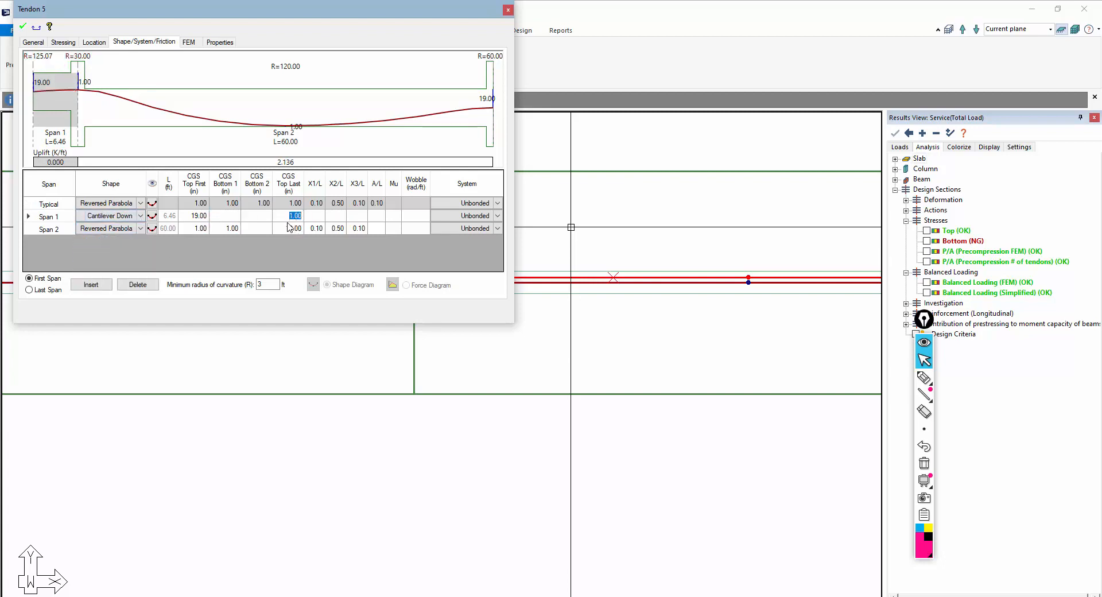
# Set the tendon's CGS heights to 3 in at the interior support and middle-span low point, and 9 in at the last end, then apply
pyautogui.click(235, 233)
pyautogui.click(232, 221)
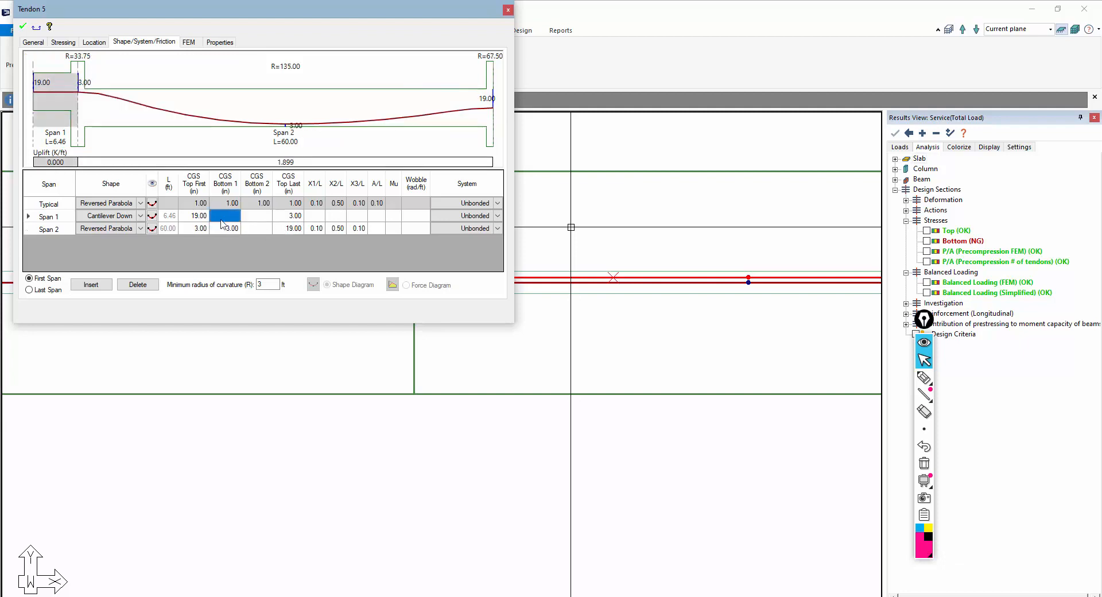
pyautogui.click(290, 229)
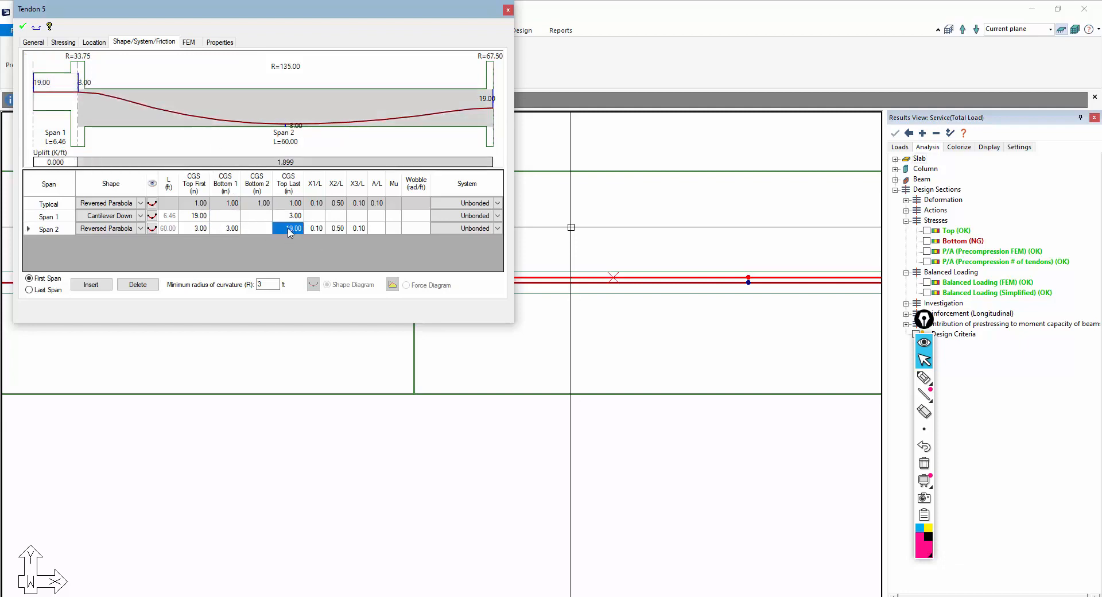
pyautogui.click(243, 229)
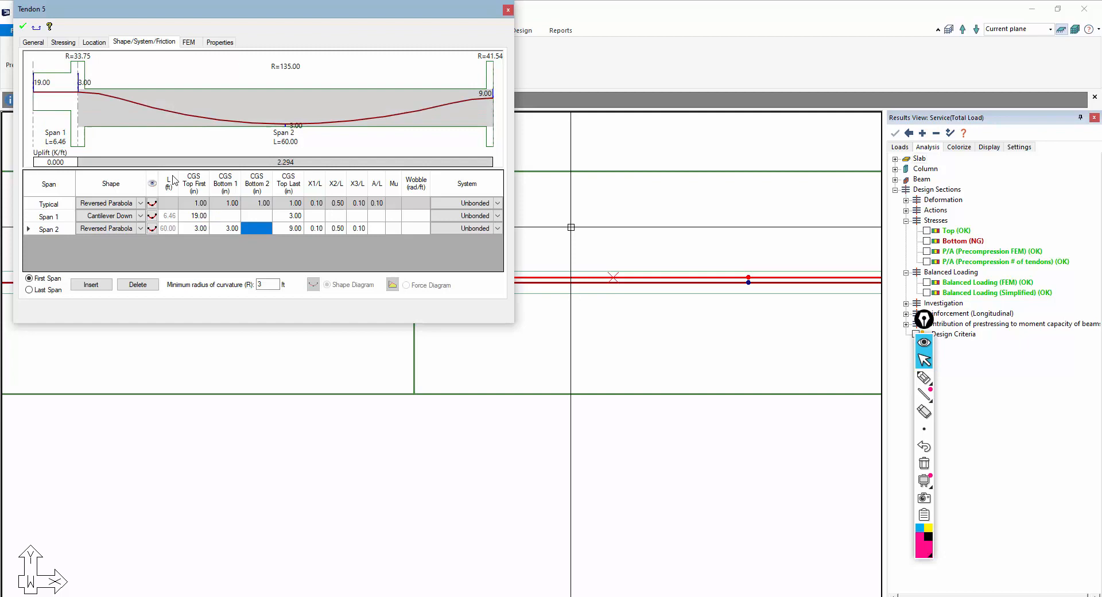
pyautogui.click(23, 27)
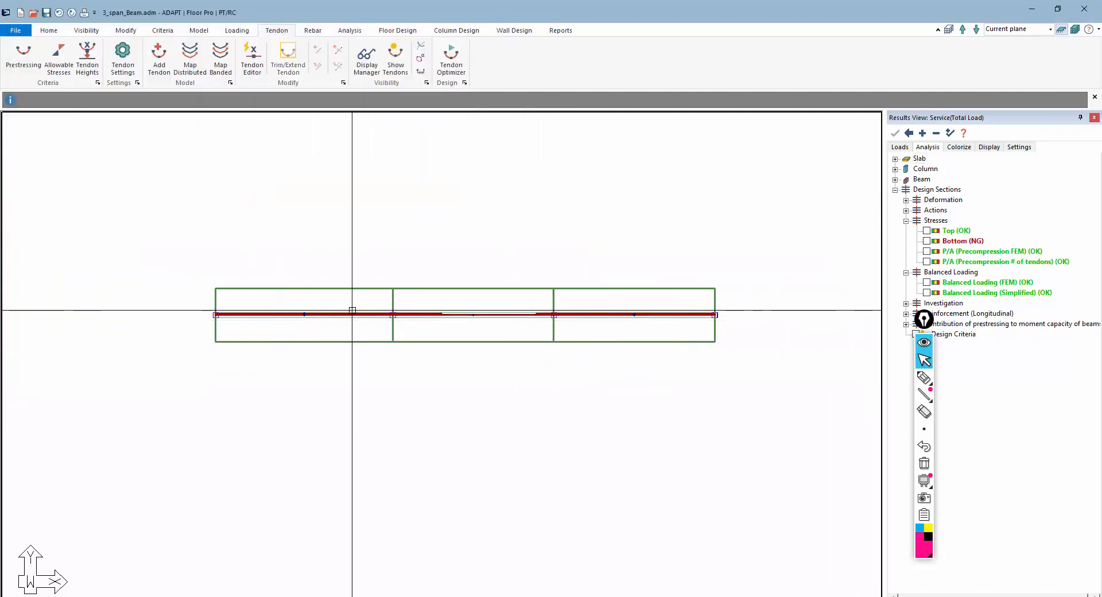
# Add another tendon spanning the middle span between the two interior supports
pyautogui.scroll(2, 495, 330)
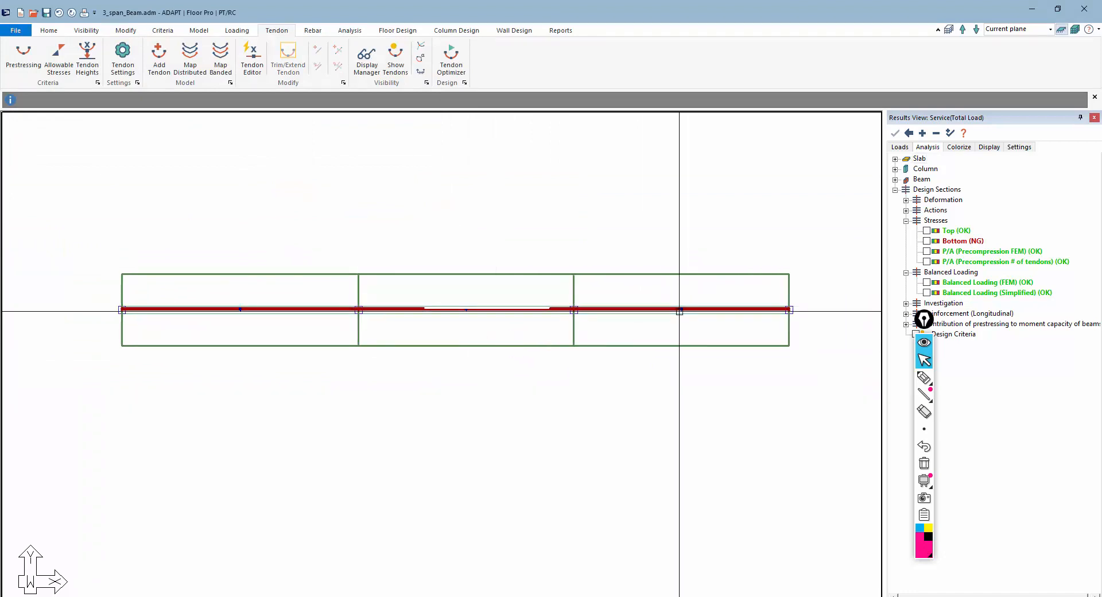
pyautogui.scroll(3, 508, 327)
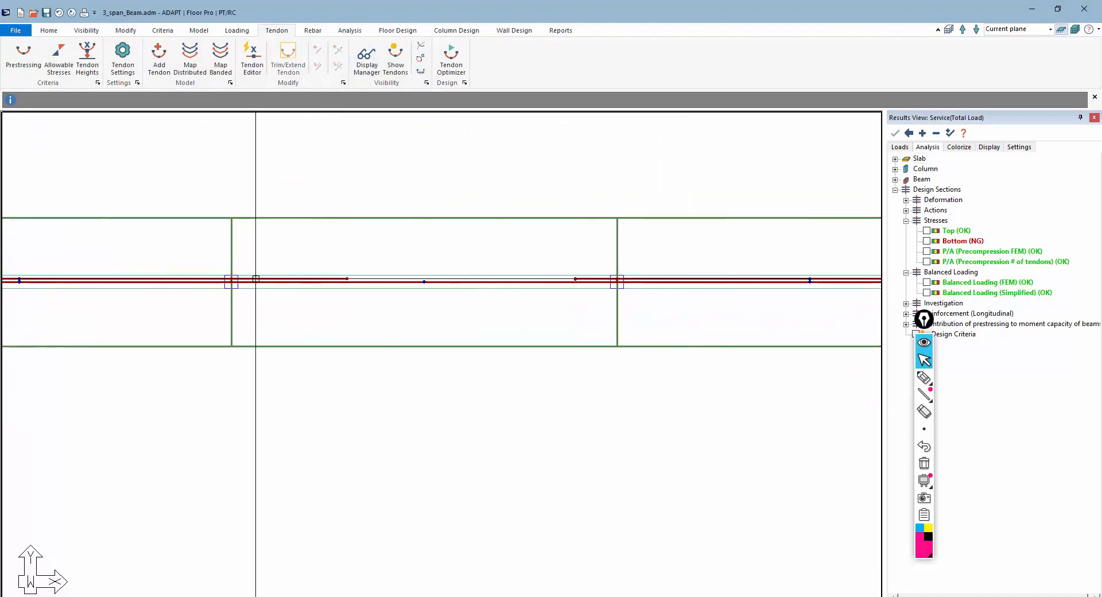
pyautogui.click(159, 57)
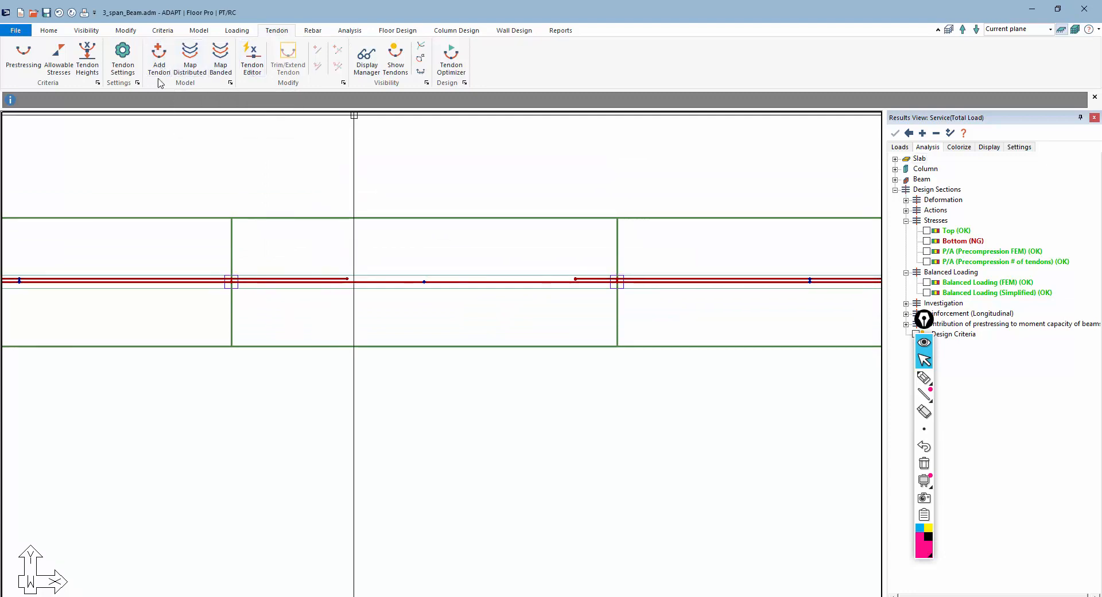
pyautogui.scroll(5, 288, 253)
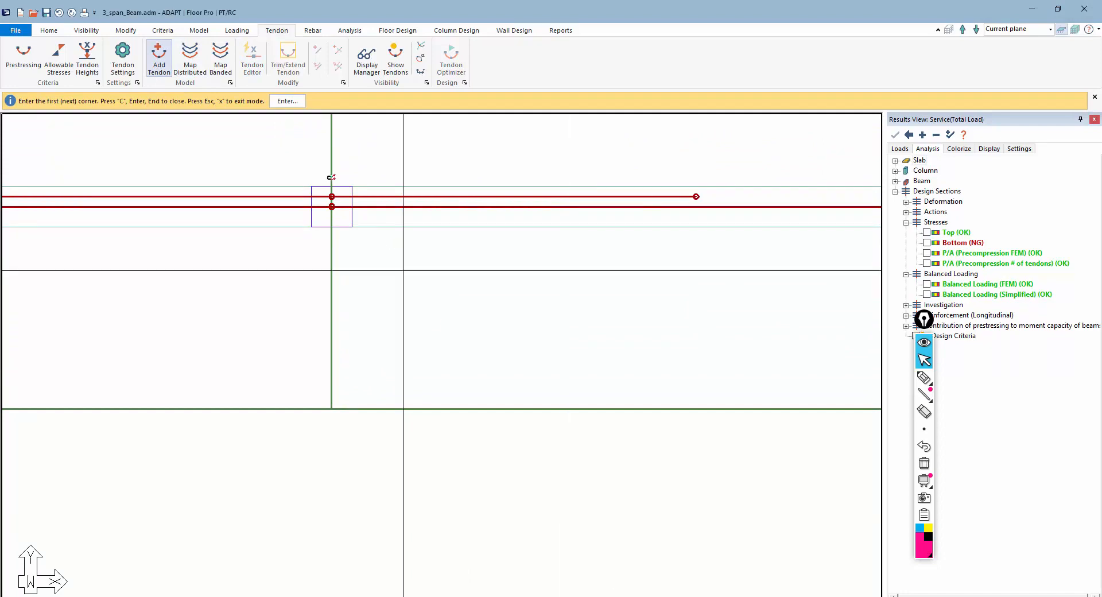
pyautogui.click(332, 217)
pyautogui.scroll(-5, 184, 305)
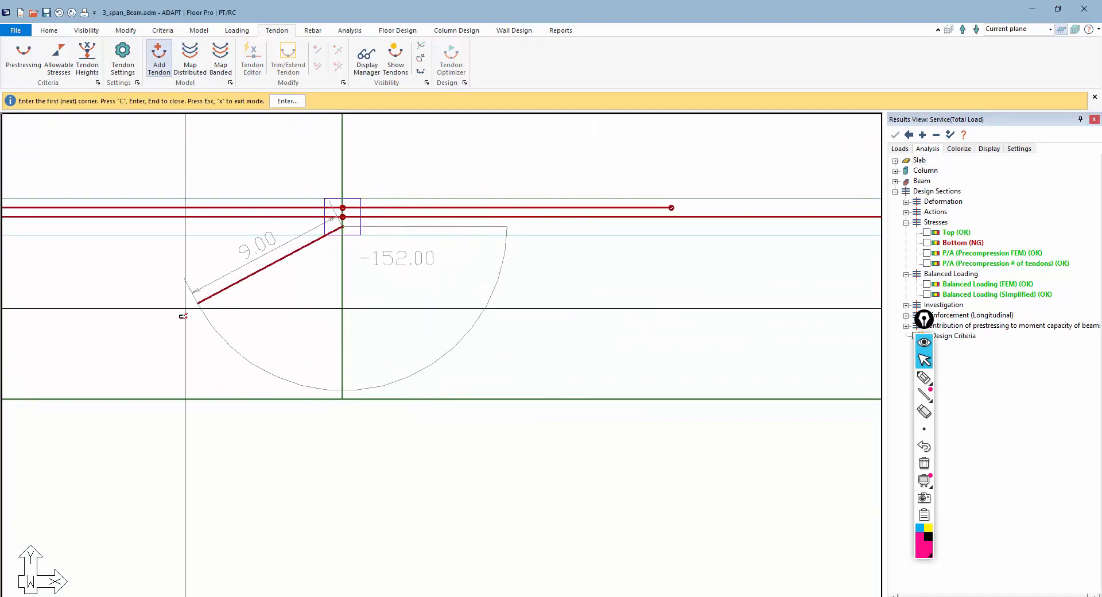
pyautogui.moveTo(621, 293); pyautogui.dragTo(186, 322, button='middle')
pyautogui.scroll(2, 468, 288)
pyautogui.scroll(1, 589, 274)
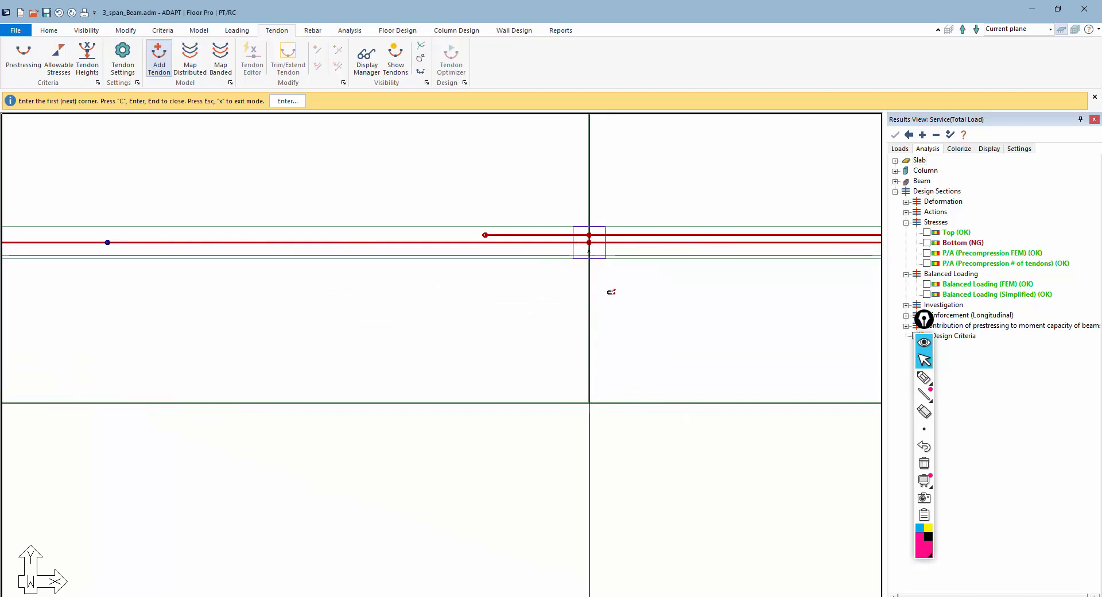
pyautogui.click(589, 254)
pyautogui.scroll(-4, 646, 287)
pyautogui.press('Escape')
# Open the middle-span tendon's shape properties to review its profile, then close them
pyautogui.scroll(3, 424, 284)
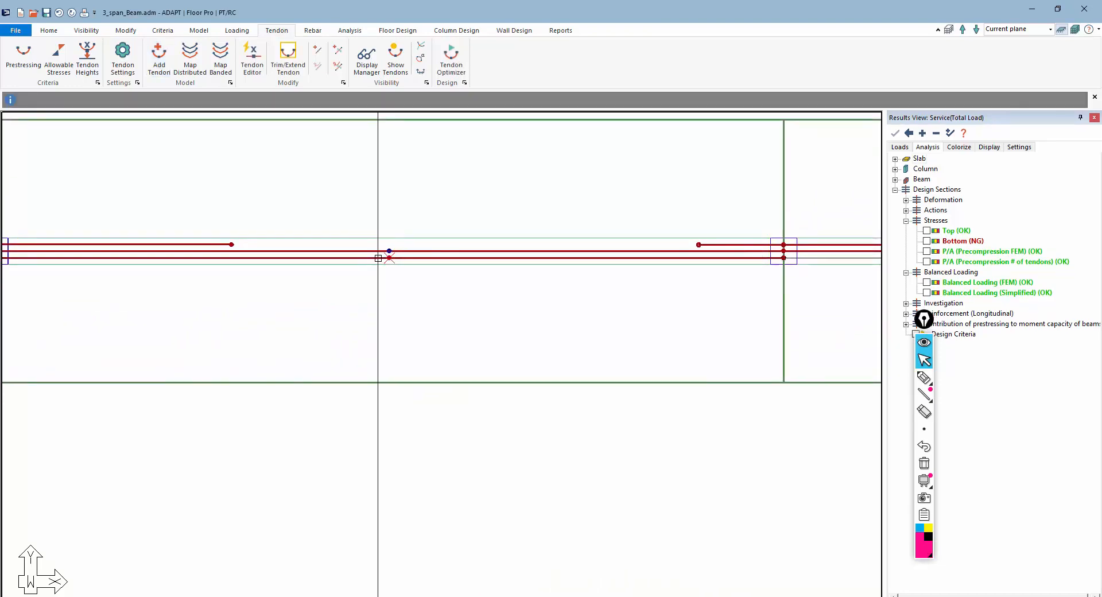
pyautogui.doubleClick(378, 257)
pyautogui.click(133, 41)
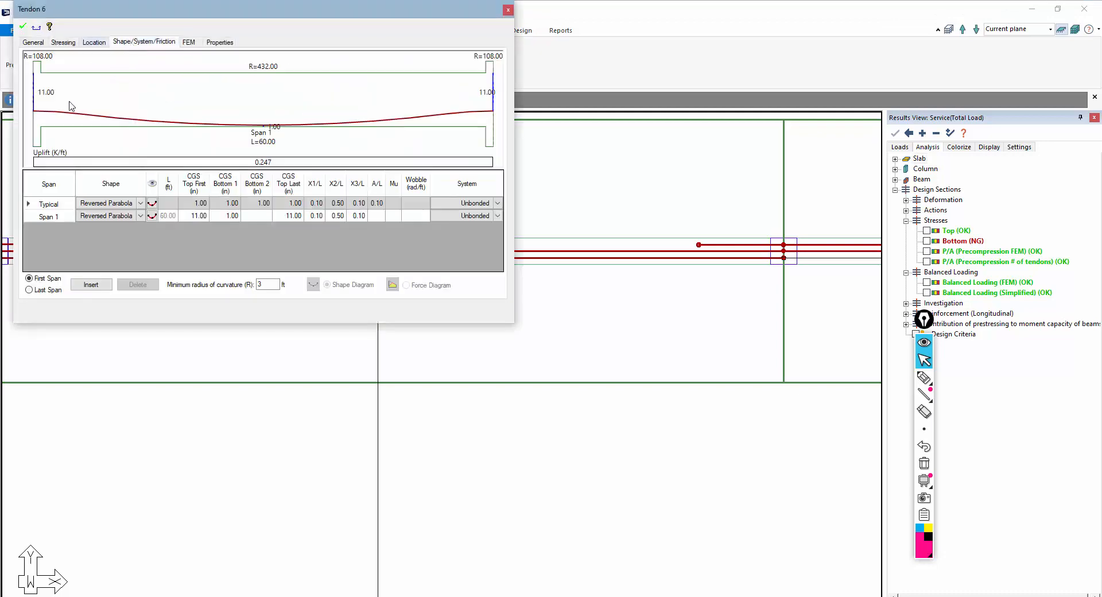
pyautogui.press('Escape')
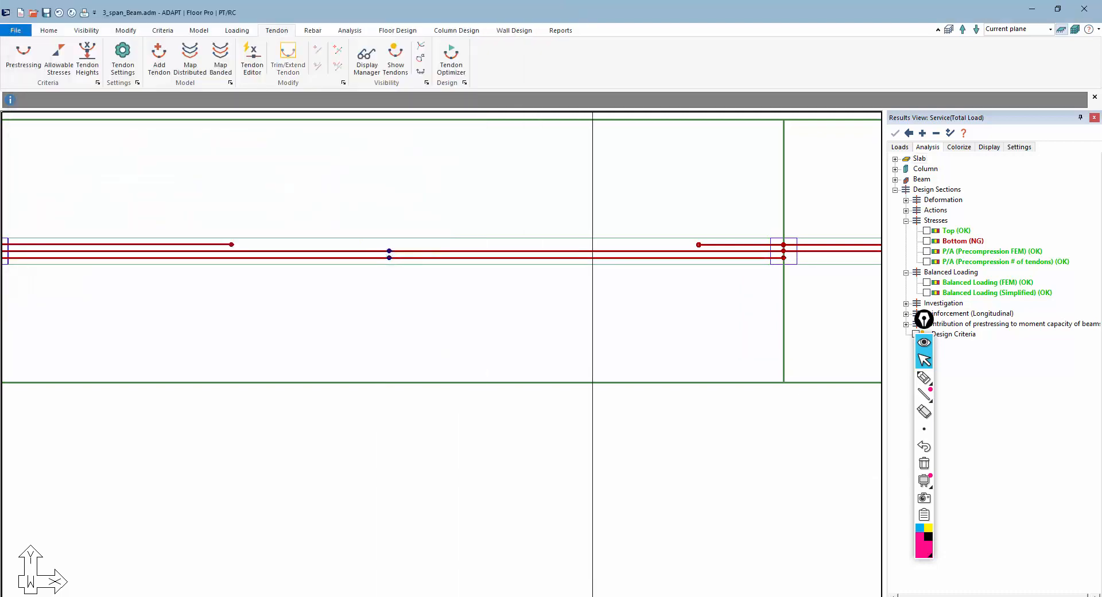
# Open the middle-span tendon's shape properties and set its first and last CGS heights to -10 in
pyautogui.click(740, 596)
pyautogui.scroll(-1, 595, 428)
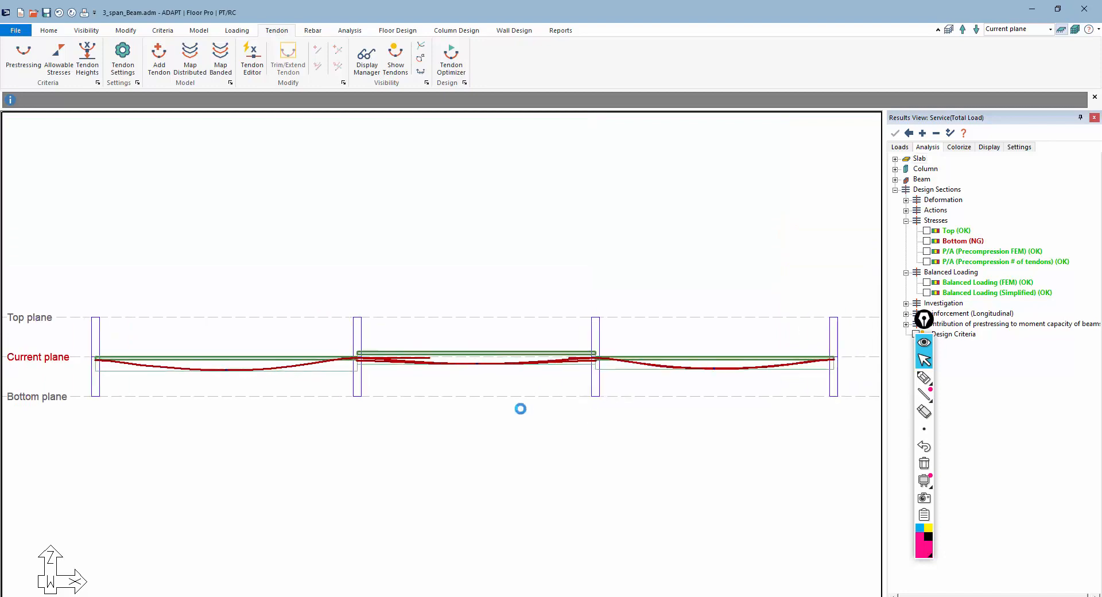
pyautogui.scroll(6, 332, 356)
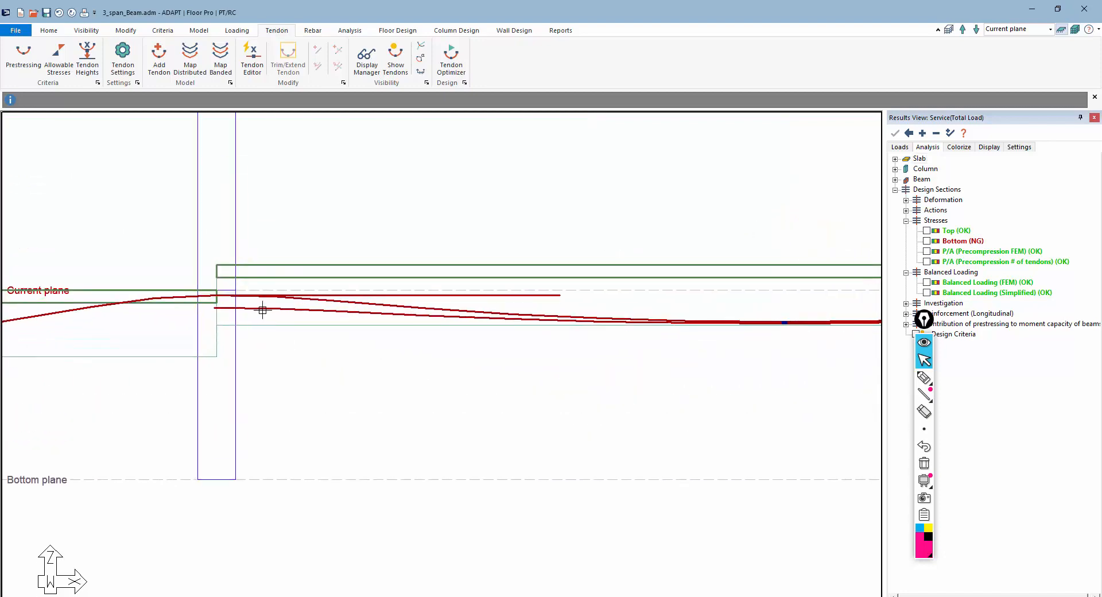
pyautogui.doubleClick(263, 310)
pyautogui.moveTo(156, 12); pyautogui.dragTo(509, 348)
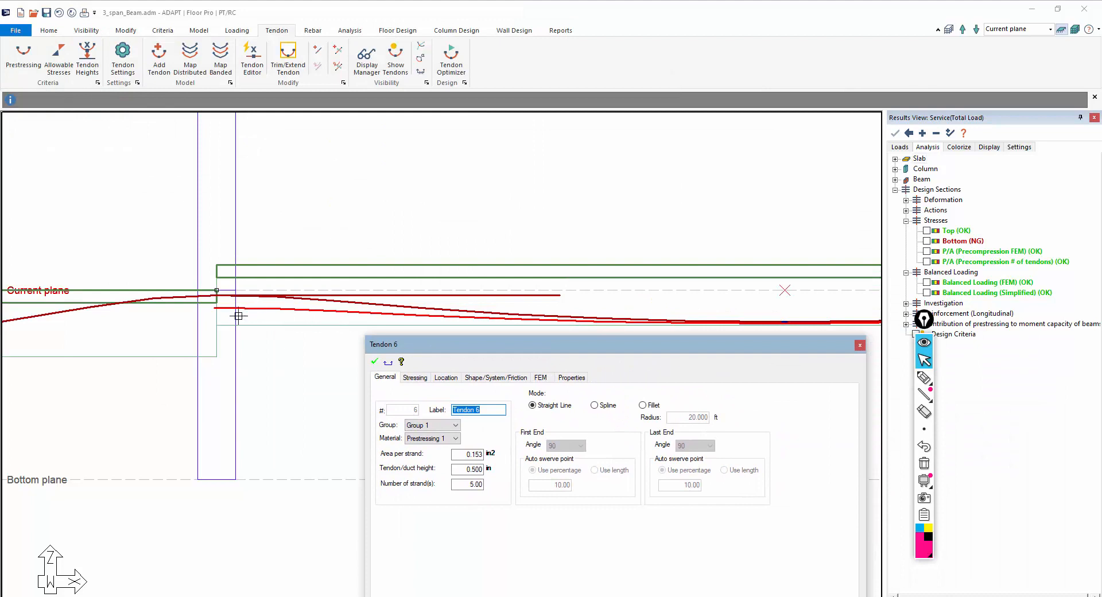
pyautogui.click(500, 379)
pyautogui.moveTo(519, 344); pyautogui.dragTo(499, 286)
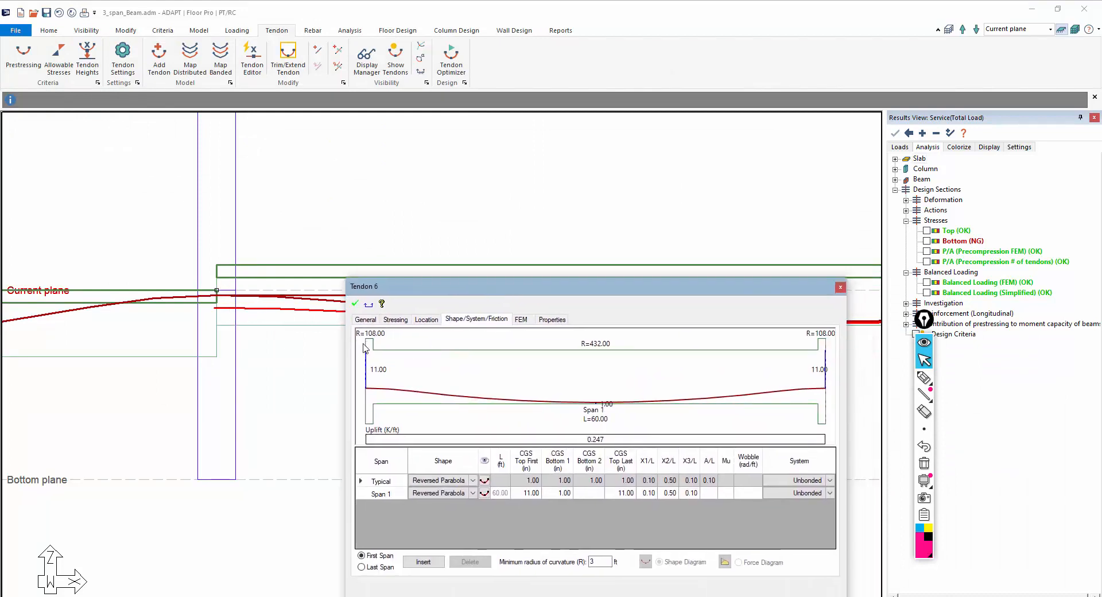
pyautogui.click(533, 495)
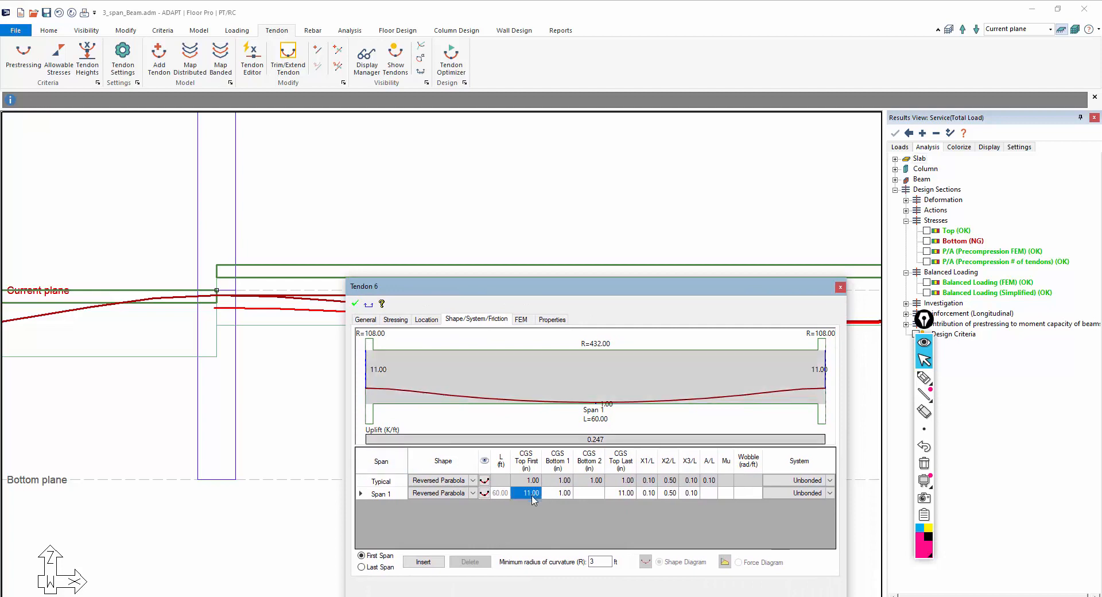
pyautogui.write('0')
pyautogui.click(612, 495)
pyautogui.write('0')
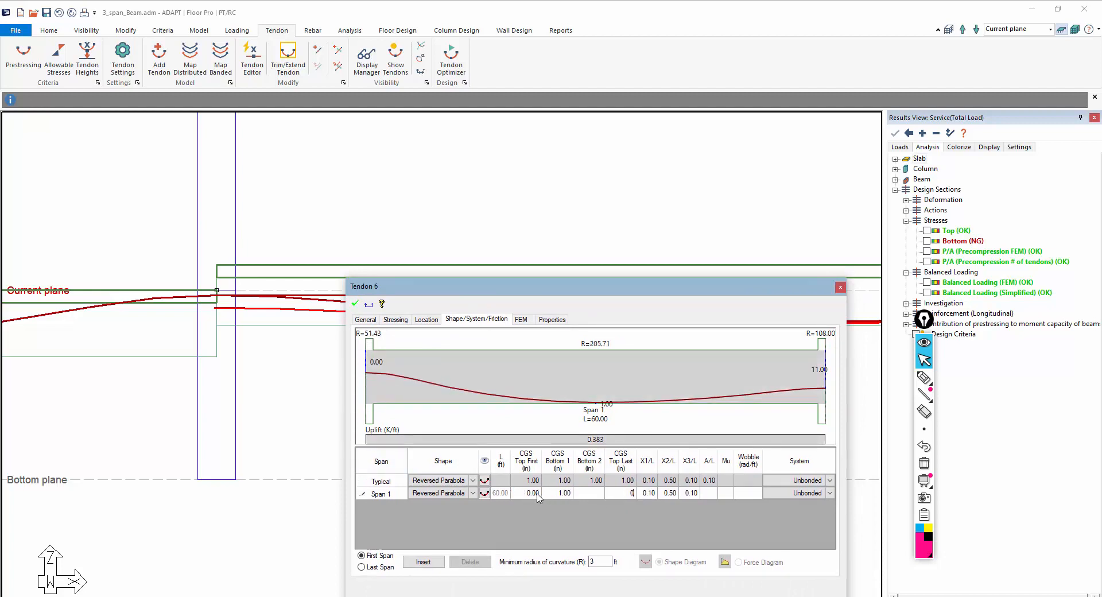
pyautogui.click(526, 492)
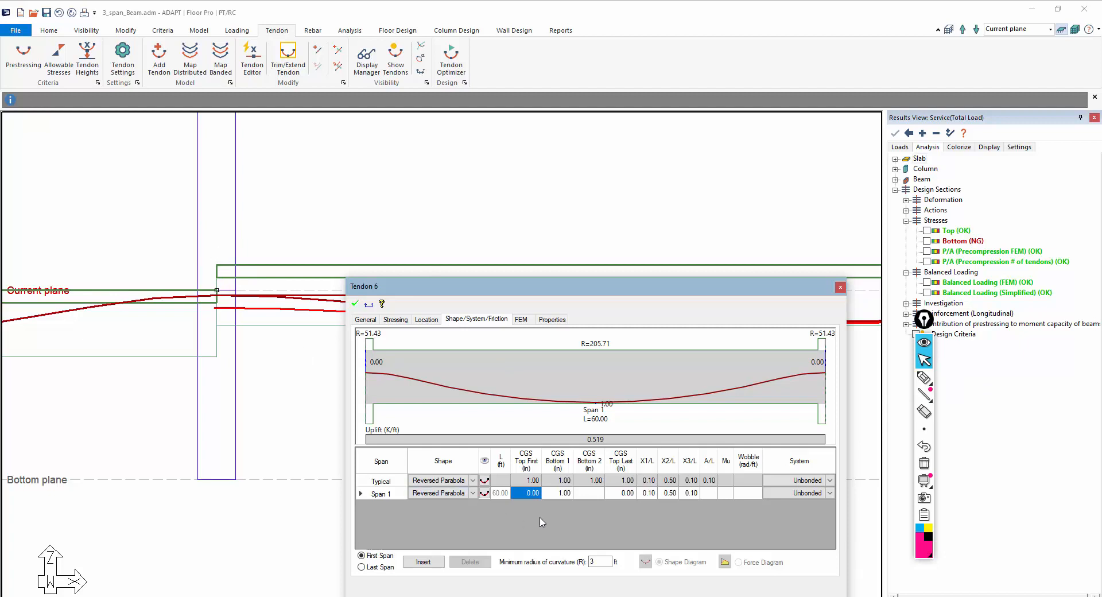
pyautogui.click(523, 493)
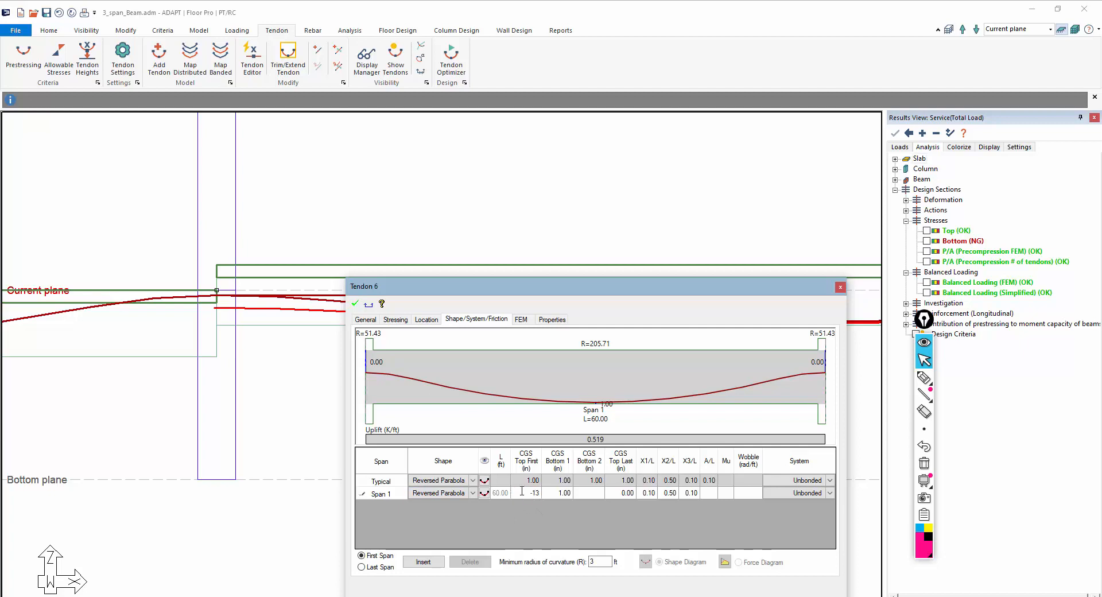
pyautogui.click(621, 496)
pyautogui.click(533, 494)
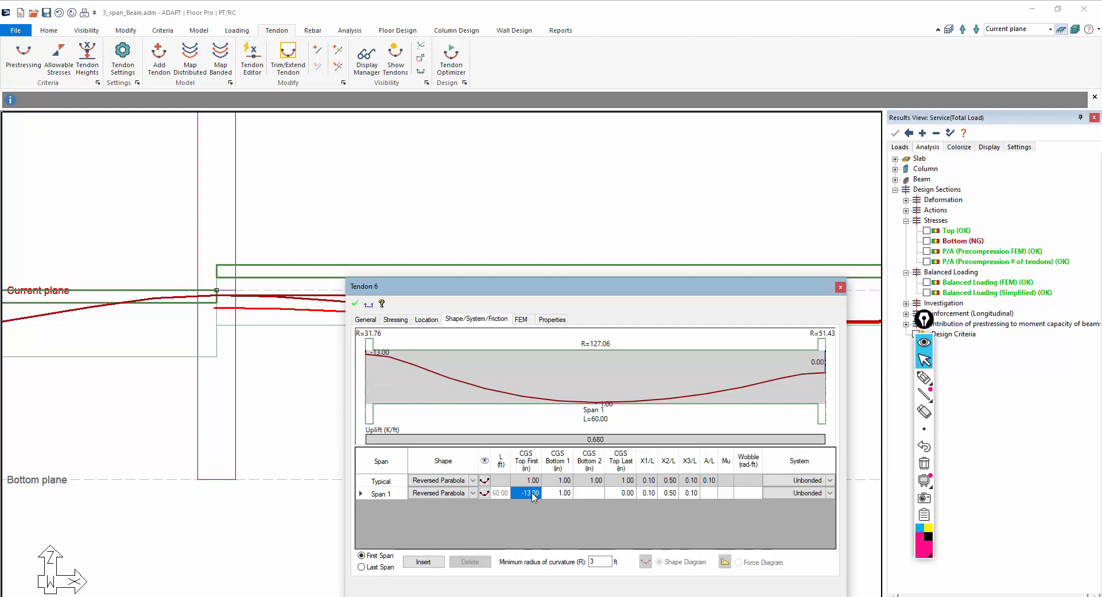
pyautogui.press('BackSpace')
pyautogui.write('-10')
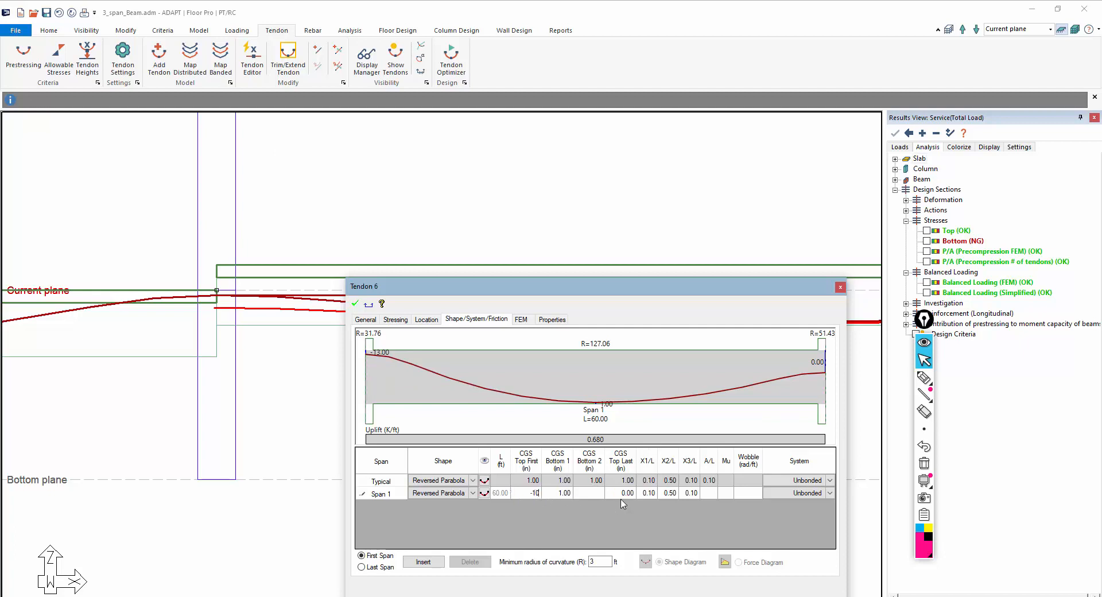
pyautogui.click(623, 495)
pyautogui.write('-10')
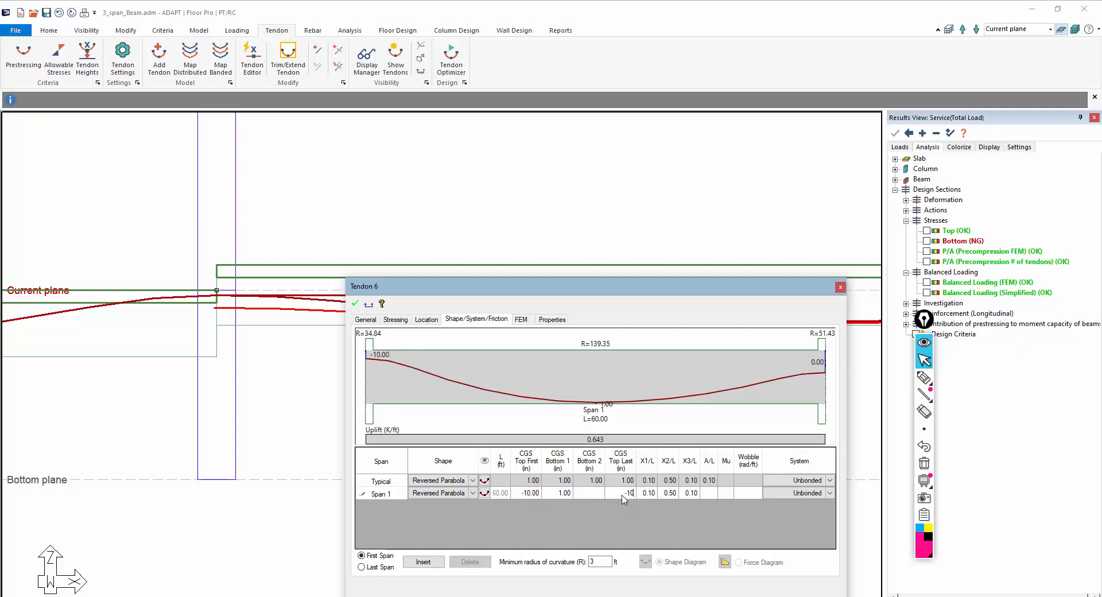
# Set the middle-span tendon's low-point CGS height to 3 in and apply the changes
pyautogui.click(554, 495)
pyautogui.write('3')
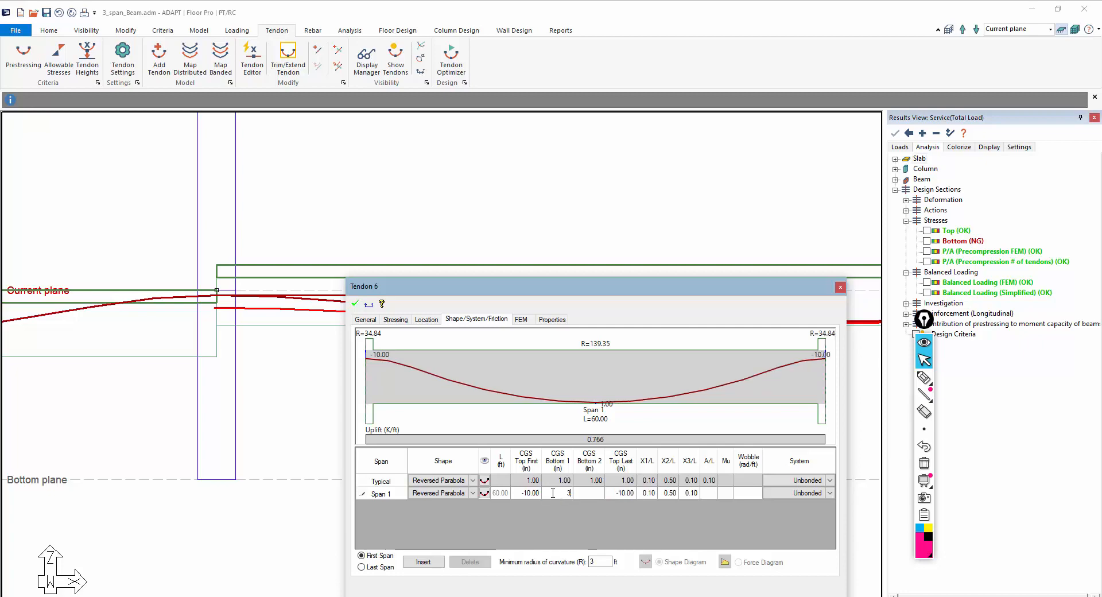
pyautogui.click(520, 495)
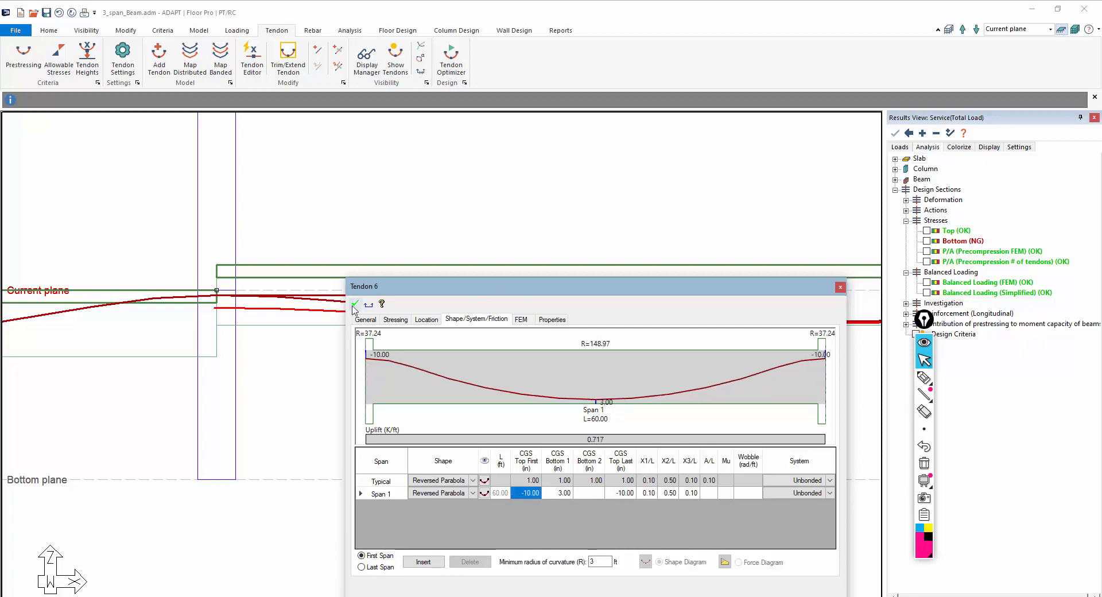
pyautogui.moveTo(442, 287); pyautogui.dragTo(189, 460)
pyautogui.press('Escape')
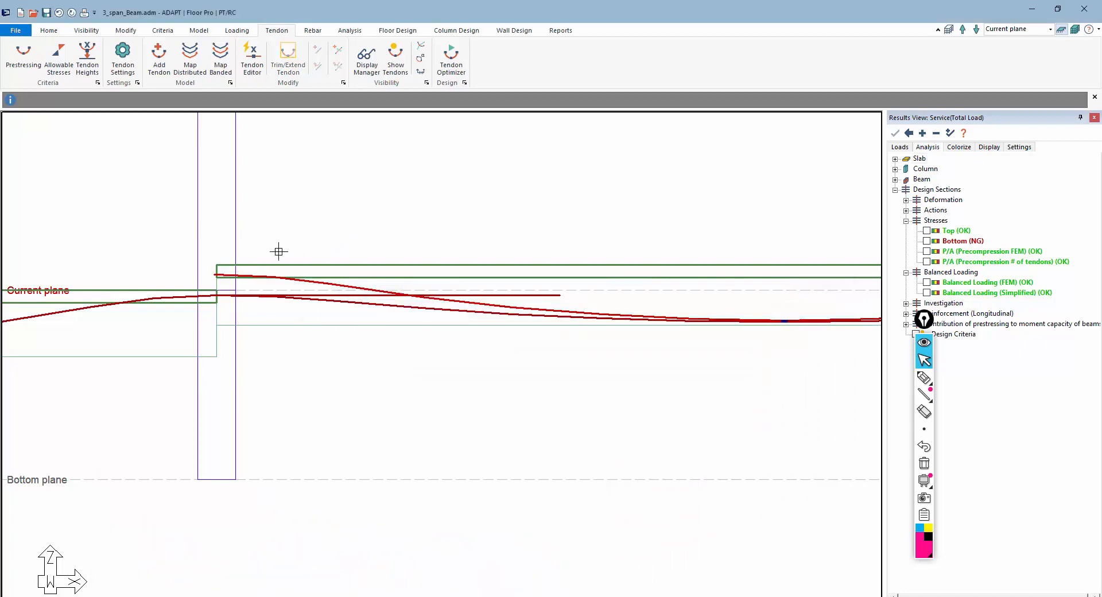
# Render the model in 3D and inspect the tendon profiles in wireframe from several angles
pyautogui.scroll(-4, 243, 262)
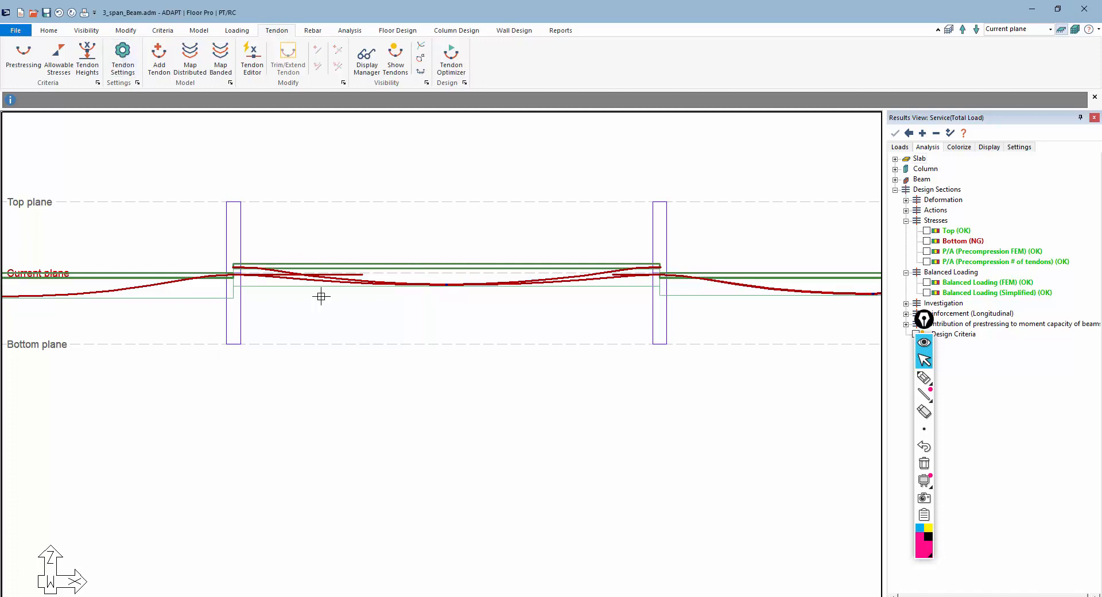
pyautogui.click(689, 596)
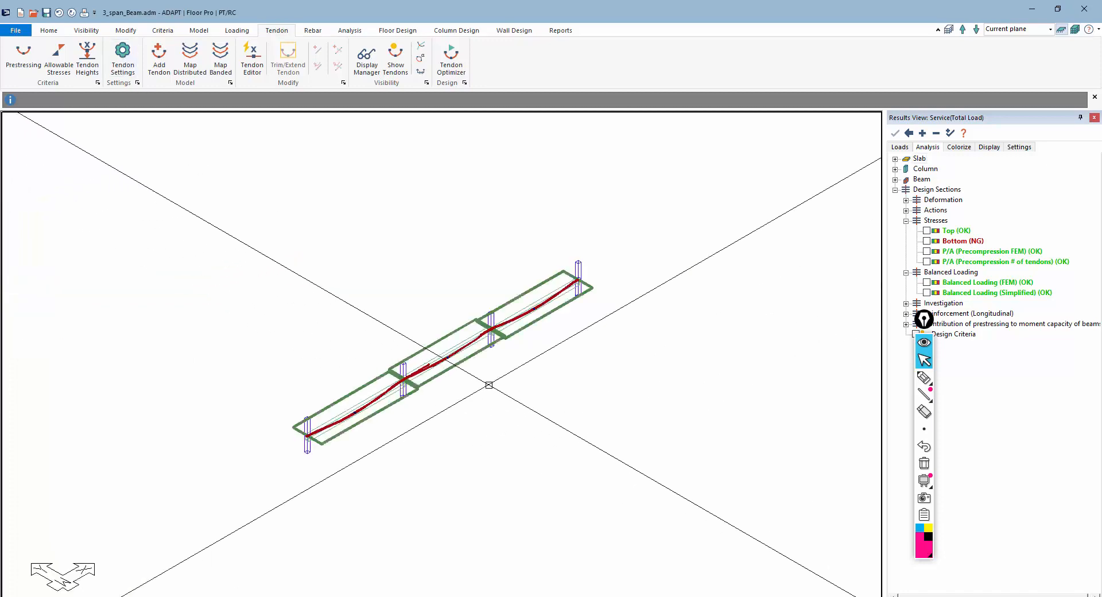
pyautogui.scroll(4, 400, 393)
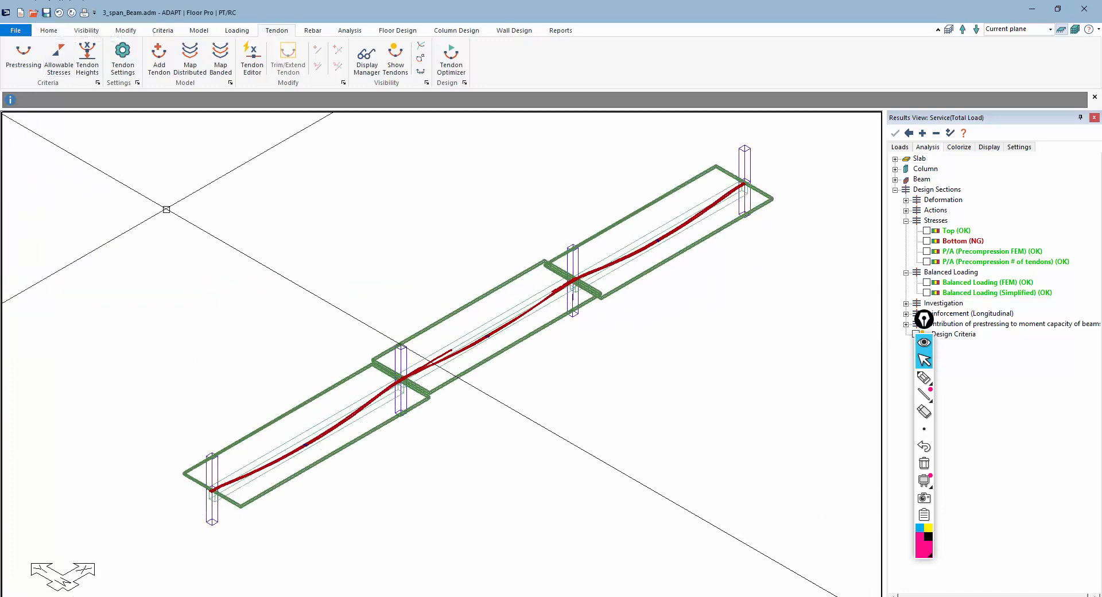
pyautogui.click(86, 31)
pyautogui.click(140, 75)
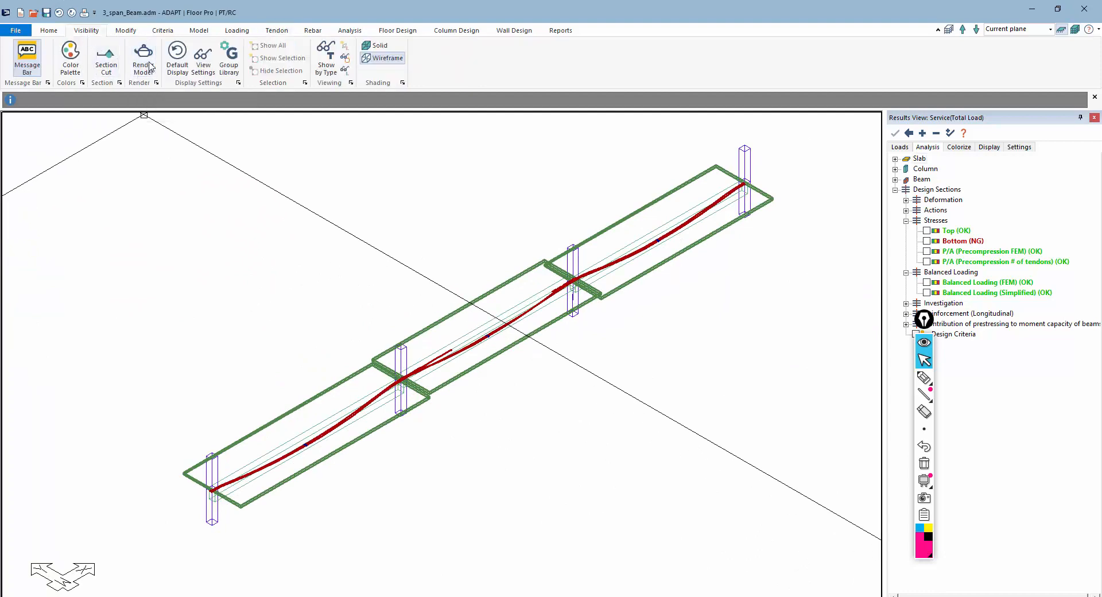
pyautogui.moveTo(527, 297); pyautogui.dragTo(541, 343)
pyautogui.scroll(3, 464, 403)
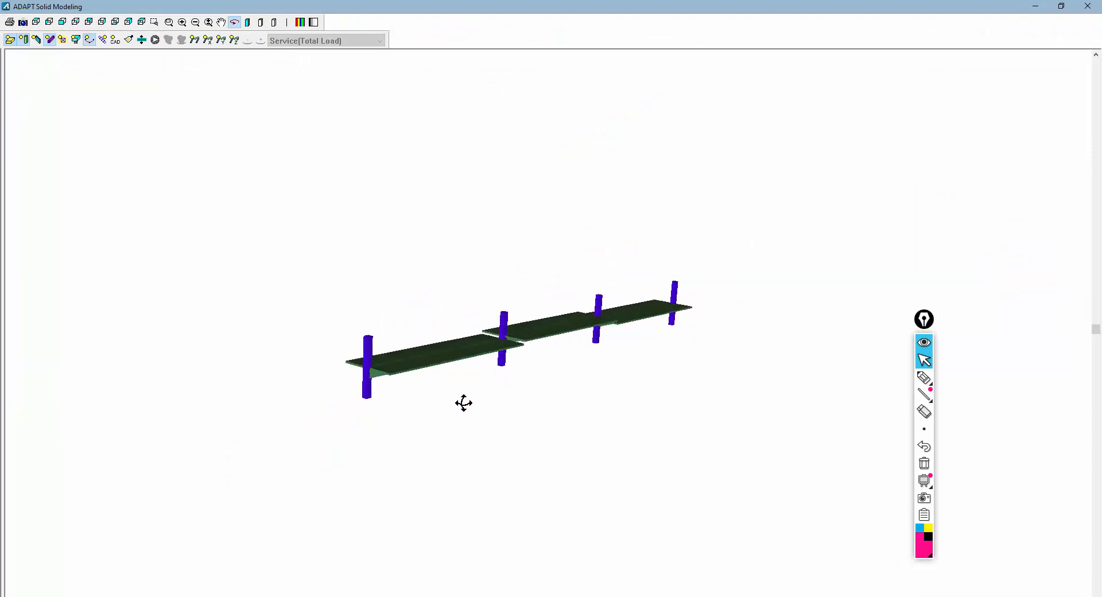
pyautogui.click(274, 23)
pyautogui.moveTo(325, 263); pyautogui.dragTo(366, 240, button='middle')
pyautogui.scroll(3, 437, 322)
pyautogui.moveTo(437, 332); pyautogui.dragTo(430, 340)
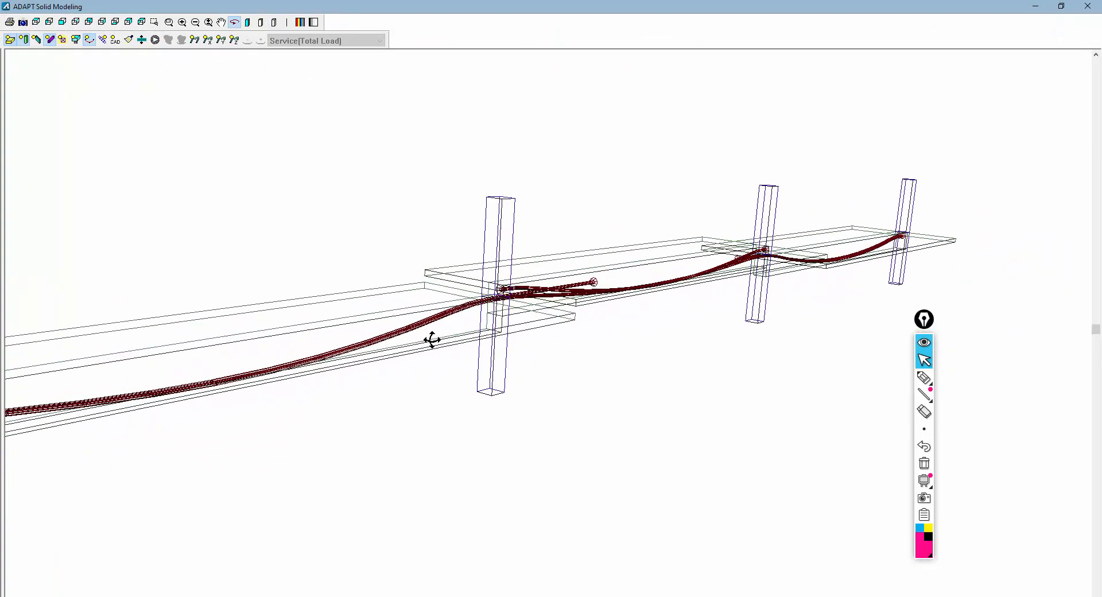
pyautogui.click(24, 39)
pyautogui.moveTo(256, 244); pyautogui.dragTo(252, 242)
pyautogui.moveTo(455, 251); pyautogui.dragTo(481, 278)
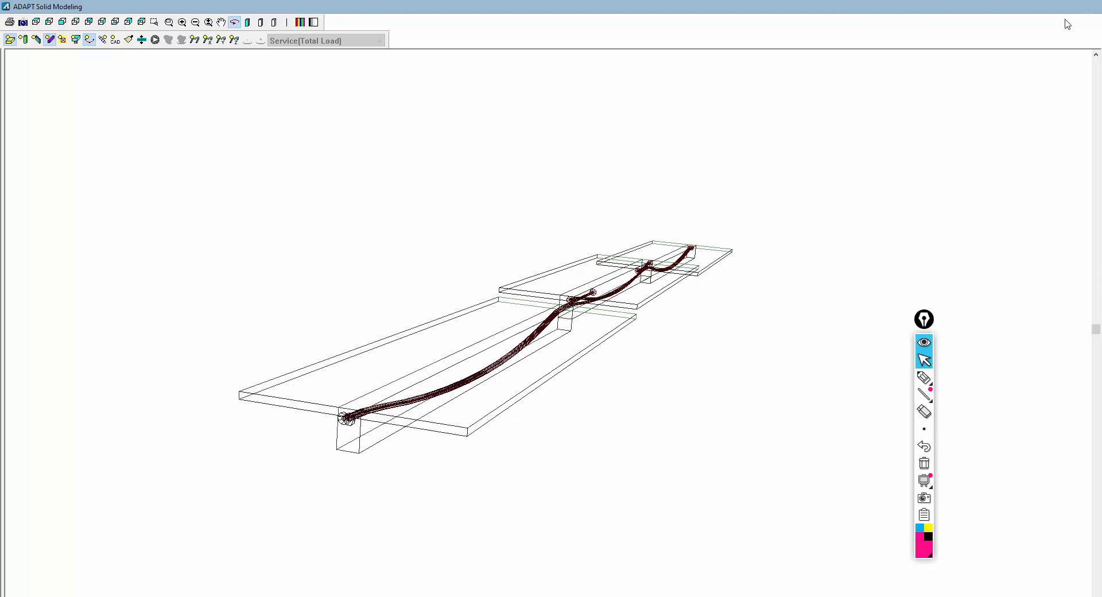
pyautogui.click(1088, 6)
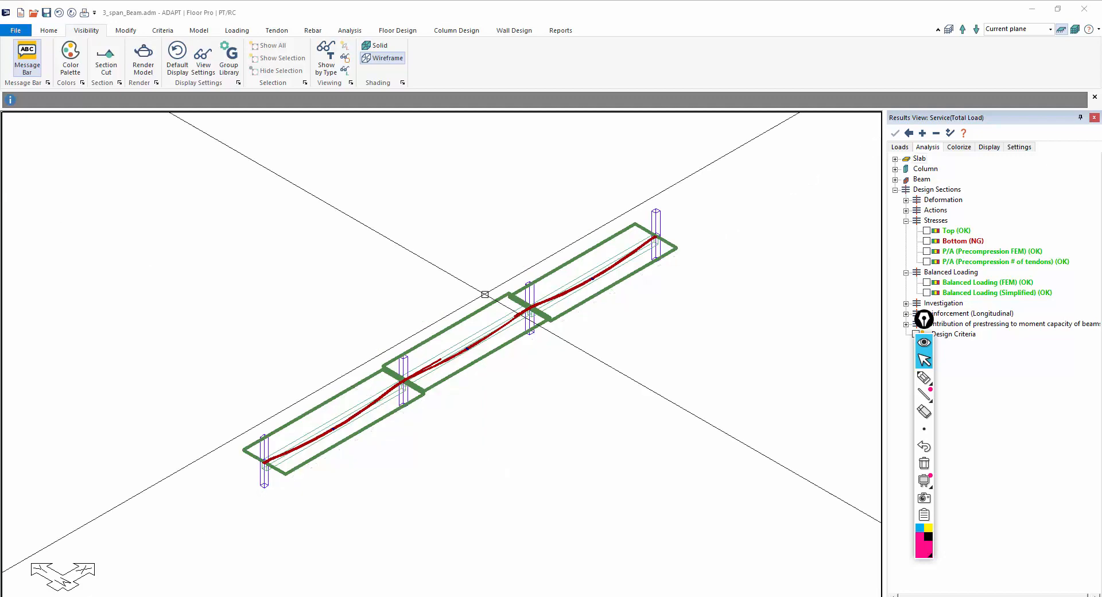
# Run the structural analysis with all load combinations selected and save the solution
pyautogui.moveTo(465, 285); pyautogui.dragTo(479, 276, button='middle')
pyautogui.moveTo(924, 320); pyautogui.dragTo(951, 492)
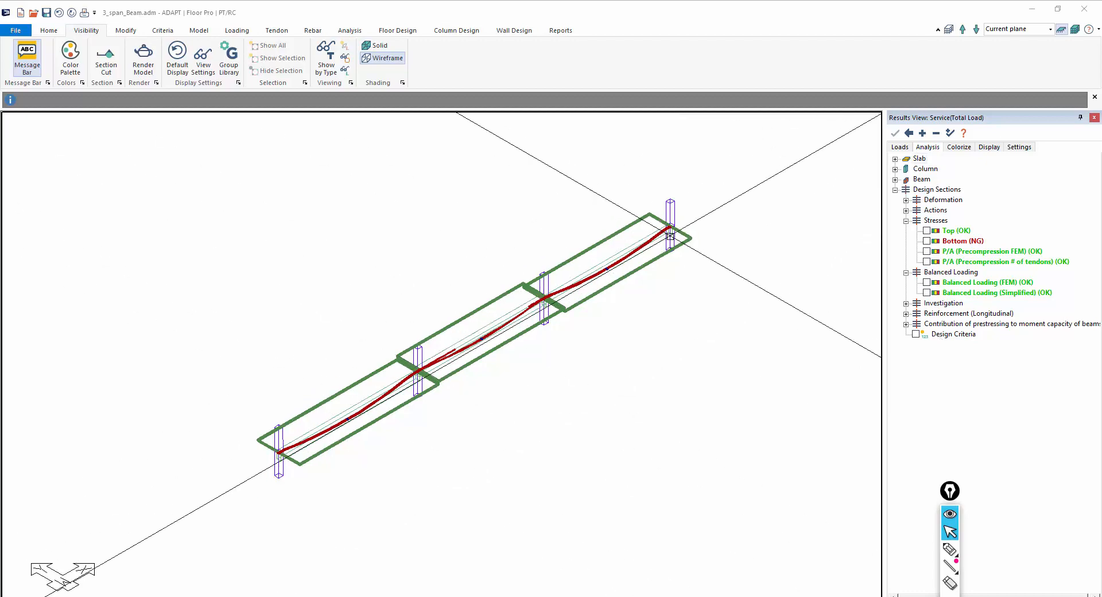
pyautogui.scroll(-1, 671, 253)
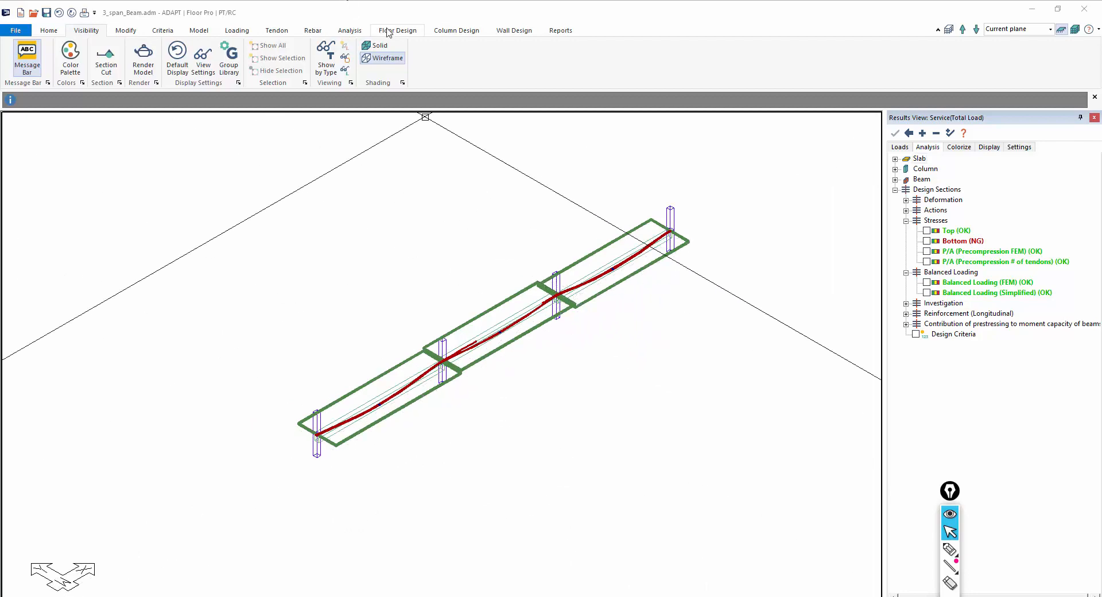
pyautogui.click(351, 30)
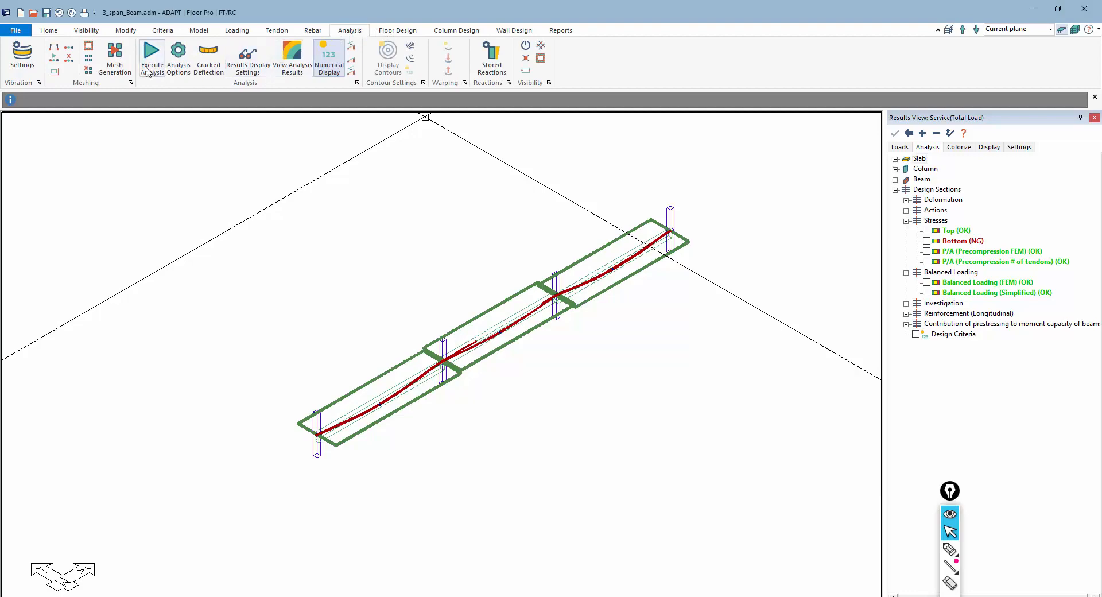
pyautogui.click(178, 57)
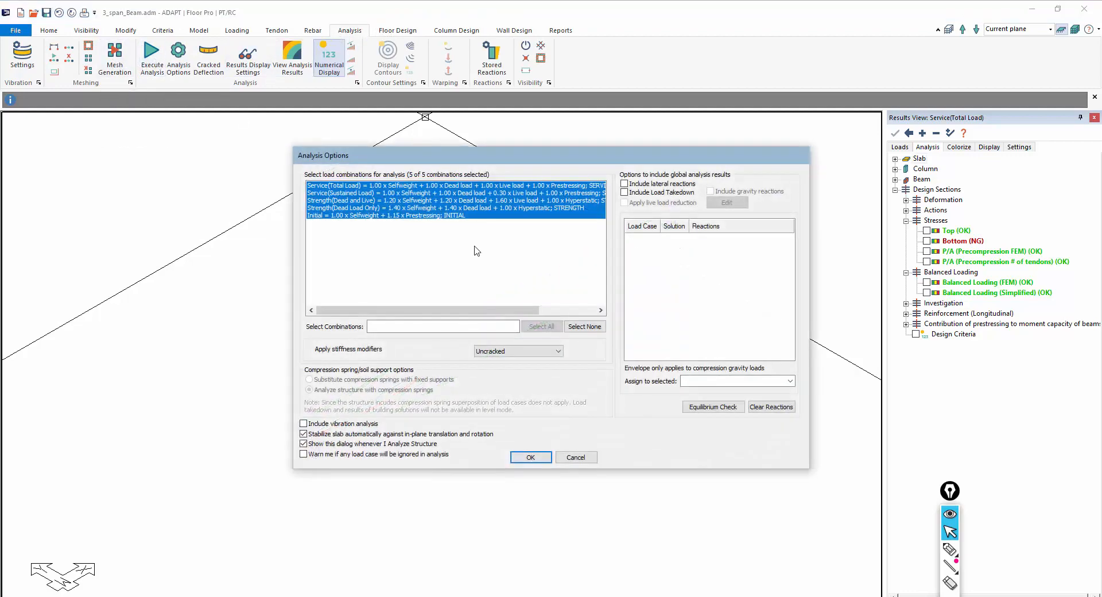
pyautogui.click(529, 457)
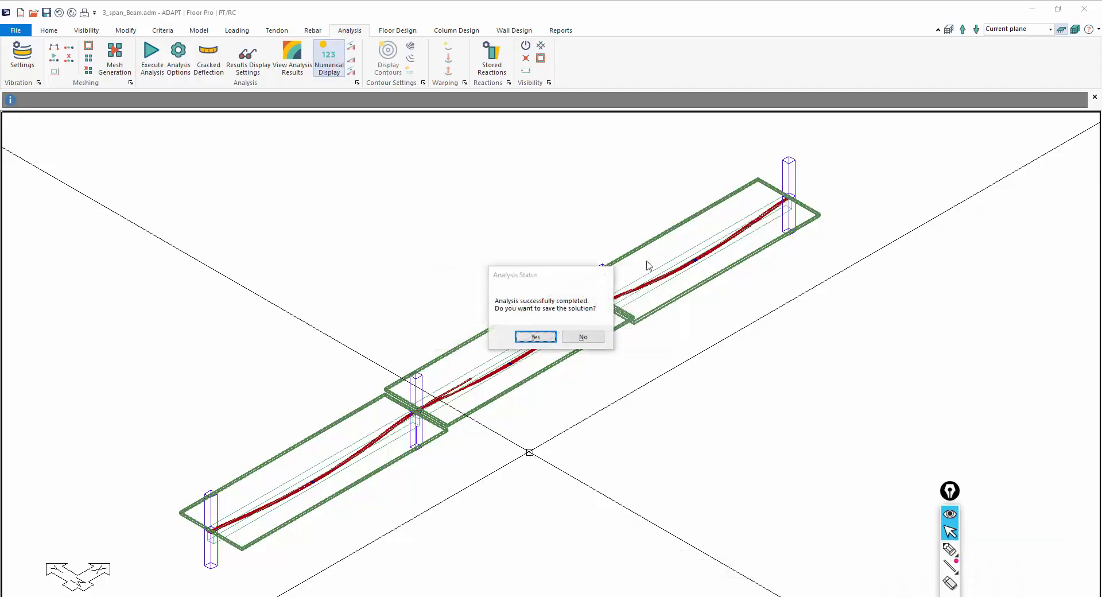
pyautogui.click(535, 337)
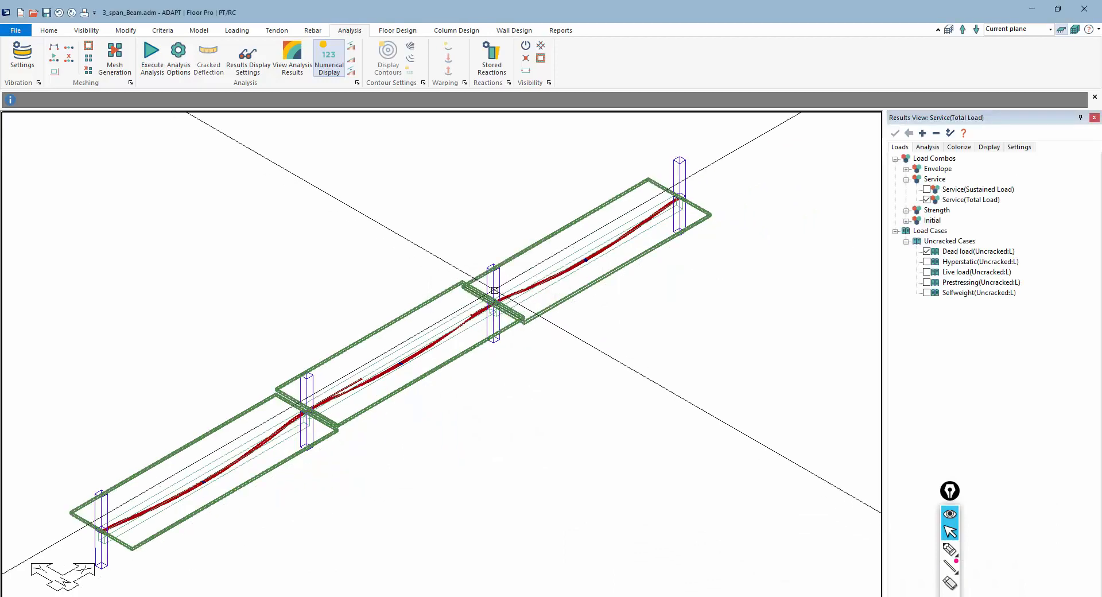
# Design the sections and save the design results
pyautogui.click(398, 31)
pyautogui.click(363, 57)
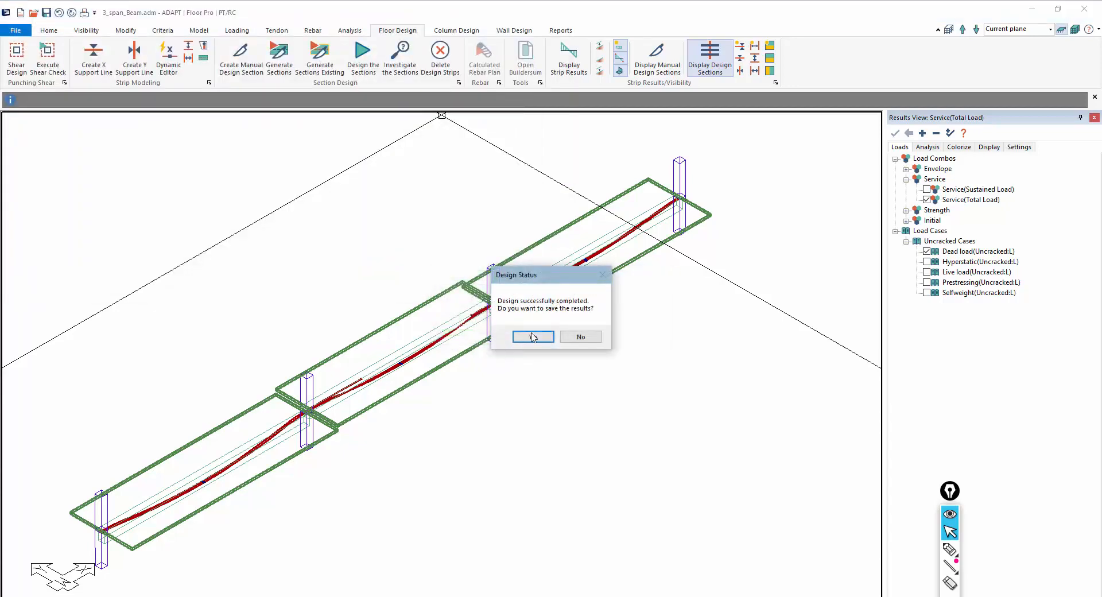
pyautogui.click(533, 337)
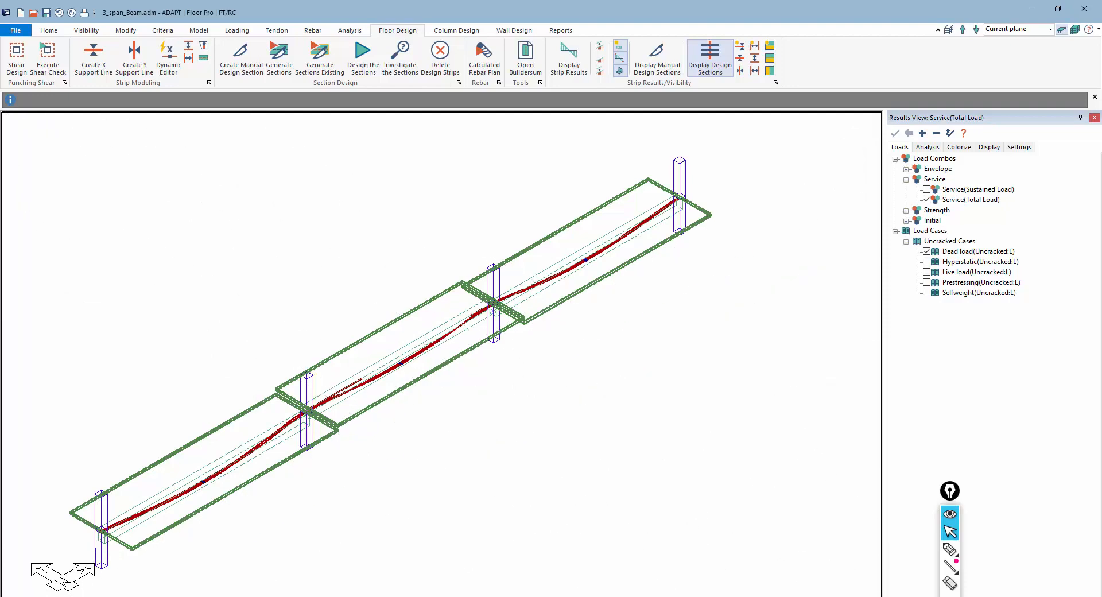
# Display the design sections' Z-Translation deformation results in plan view
pyautogui.click(666, 596)
pyautogui.scroll(-1, 620, 367)
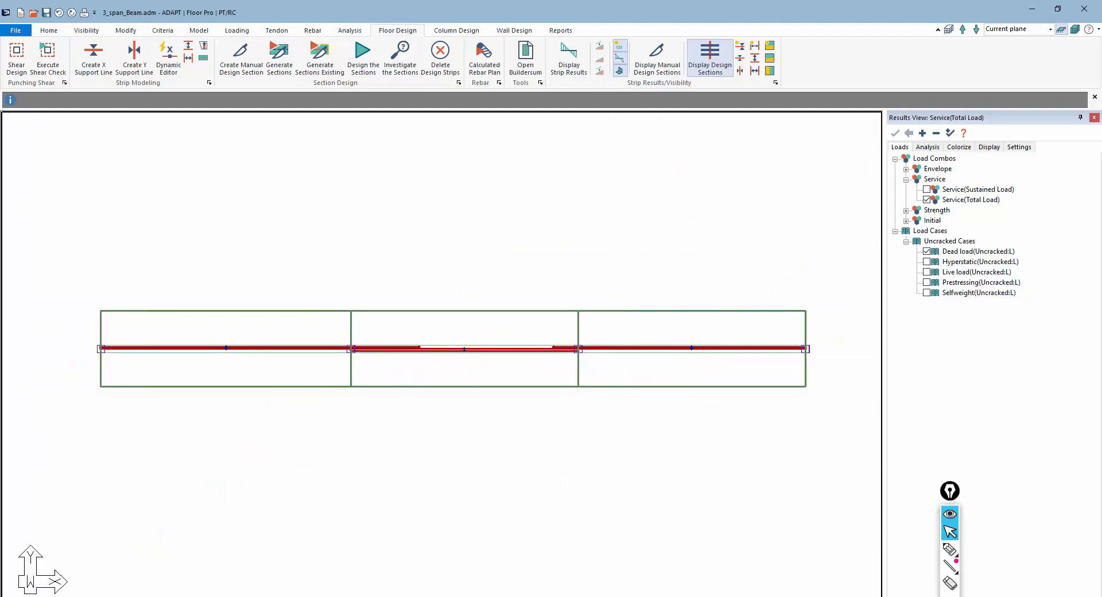
pyautogui.click(218, 596)
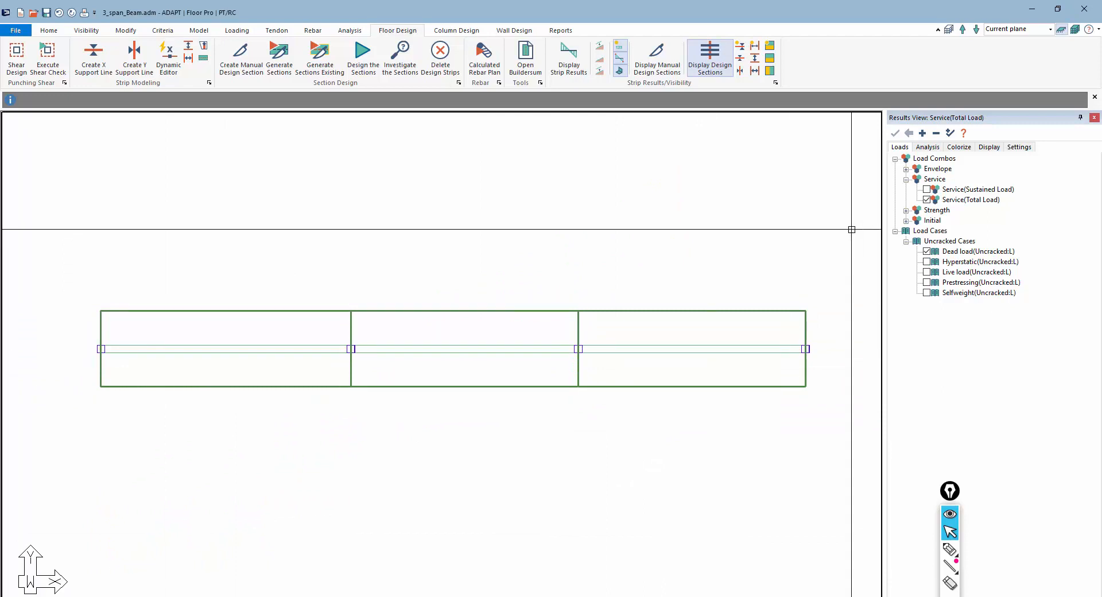
pyautogui.click(926, 148)
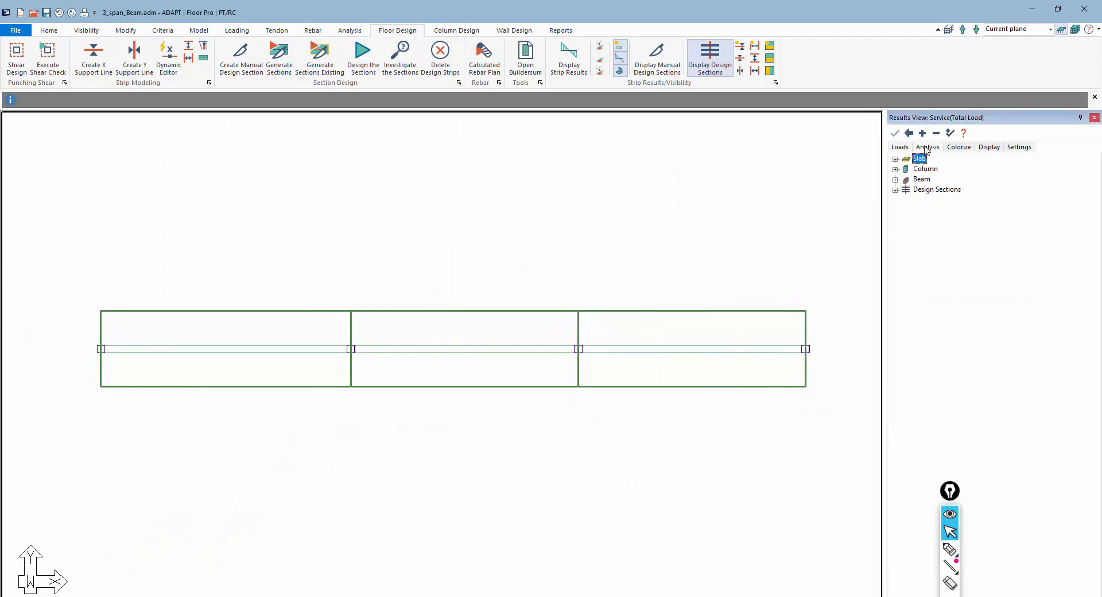
pyautogui.click(895, 190)
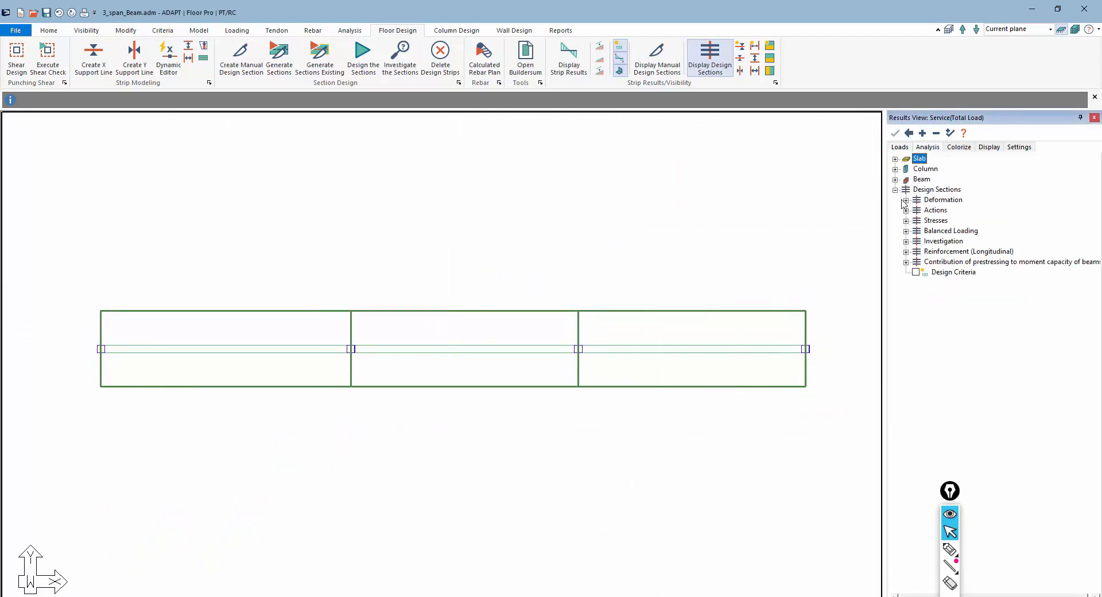
pyautogui.click(906, 201)
pyautogui.click(927, 210)
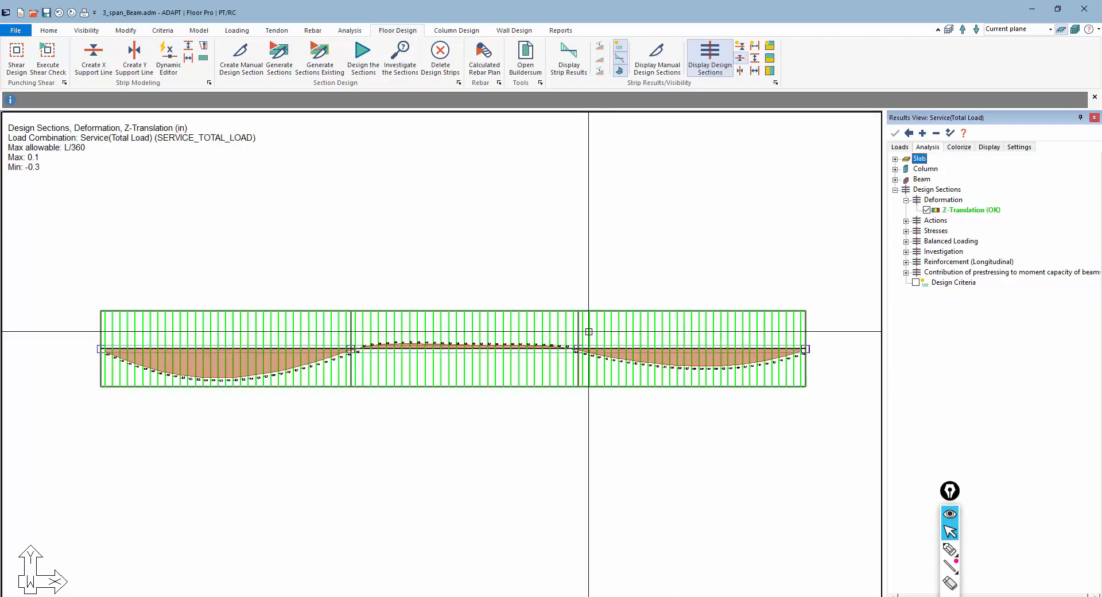
pyautogui.scroll(1, 337, 431)
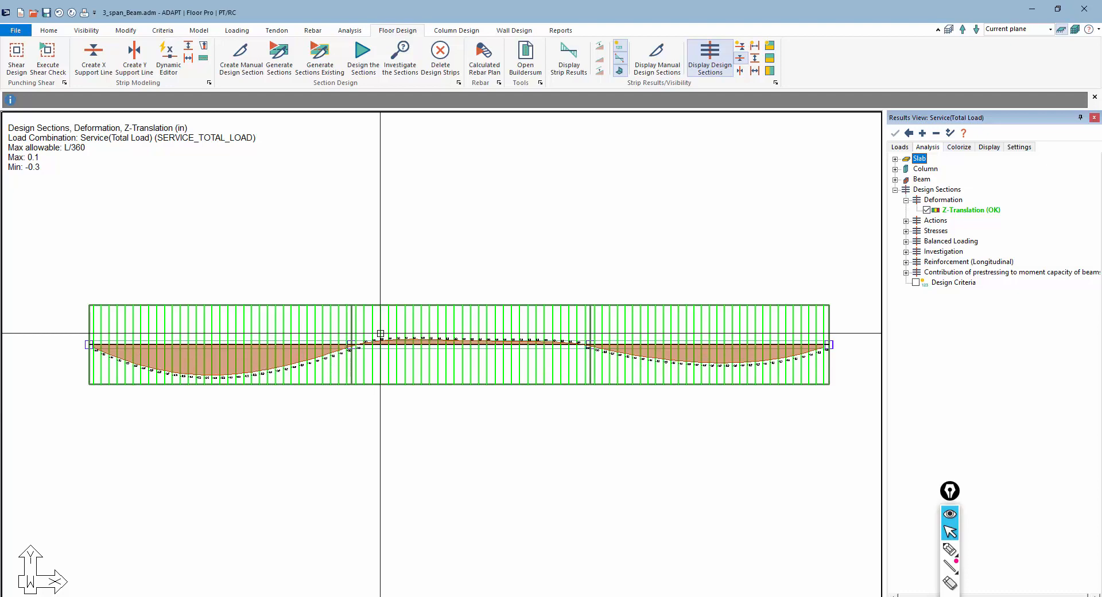
pyautogui.scroll(2, 276, 396)
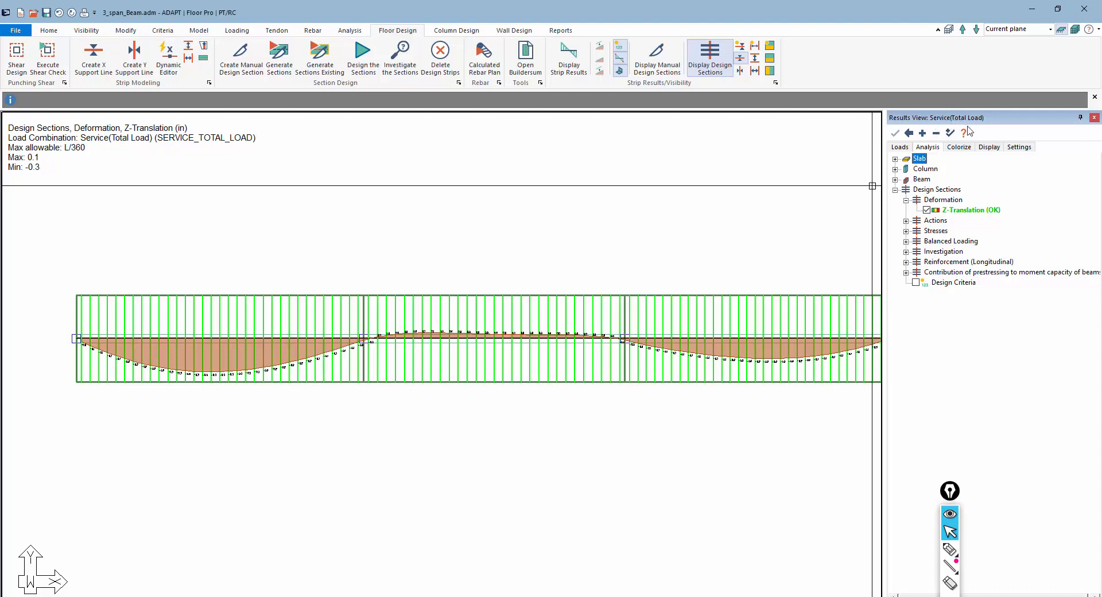
pyautogui.scroll(-1, 344, 322)
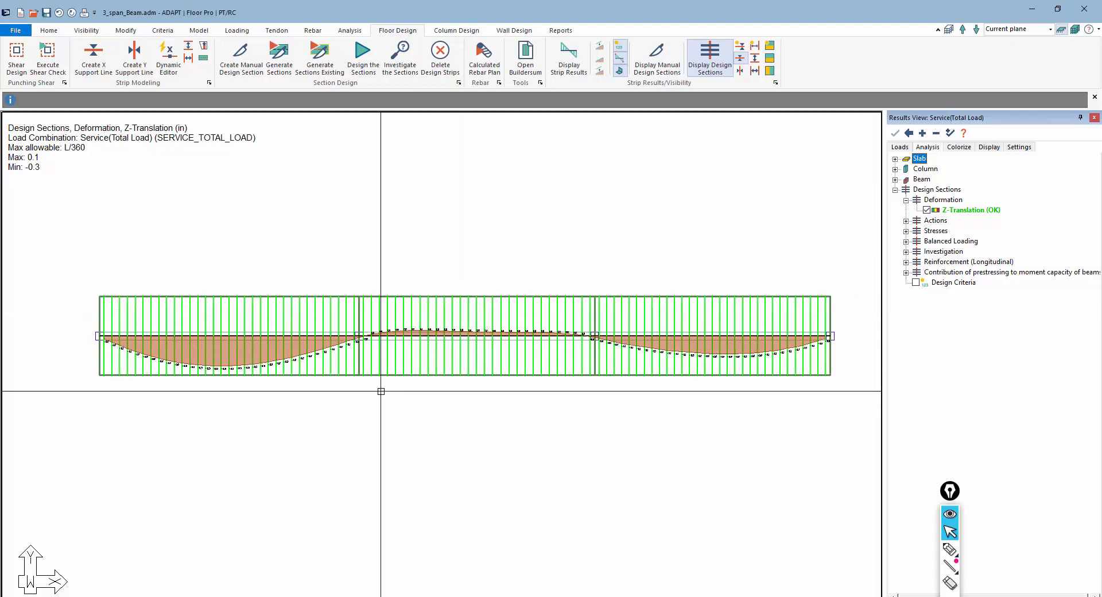
pyautogui.scroll(2, 321, 367)
pyautogui.scroll(-1, 281, 342)
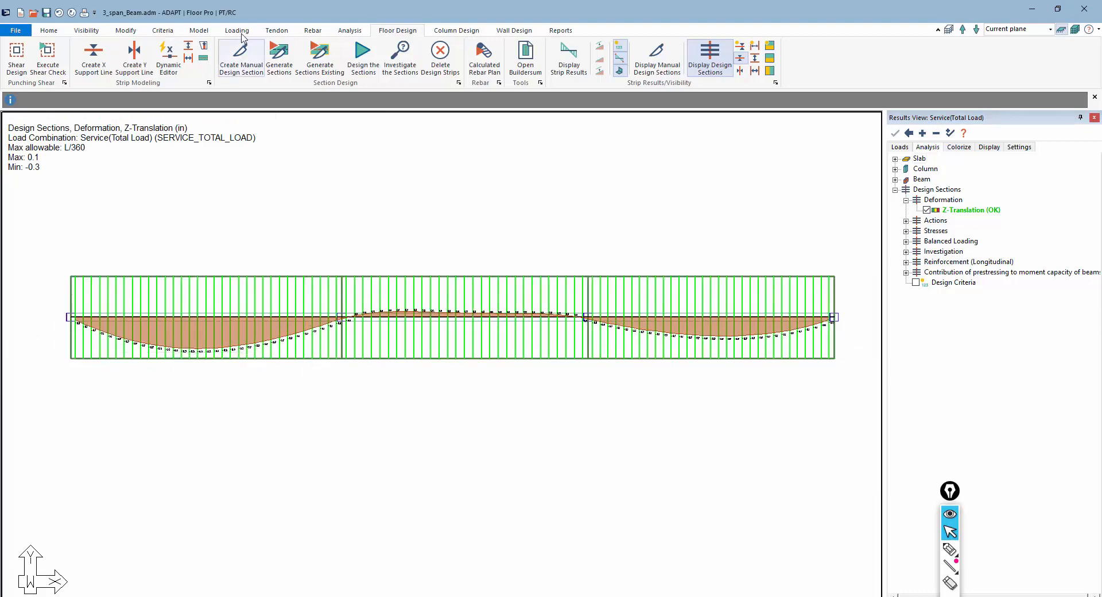
# Add a long-term deflection load combination with a creep and shrinkage factor of 3, then close the combinations dialog
pyautogui.click(229, 32)
pyautogui.click(50, 58)
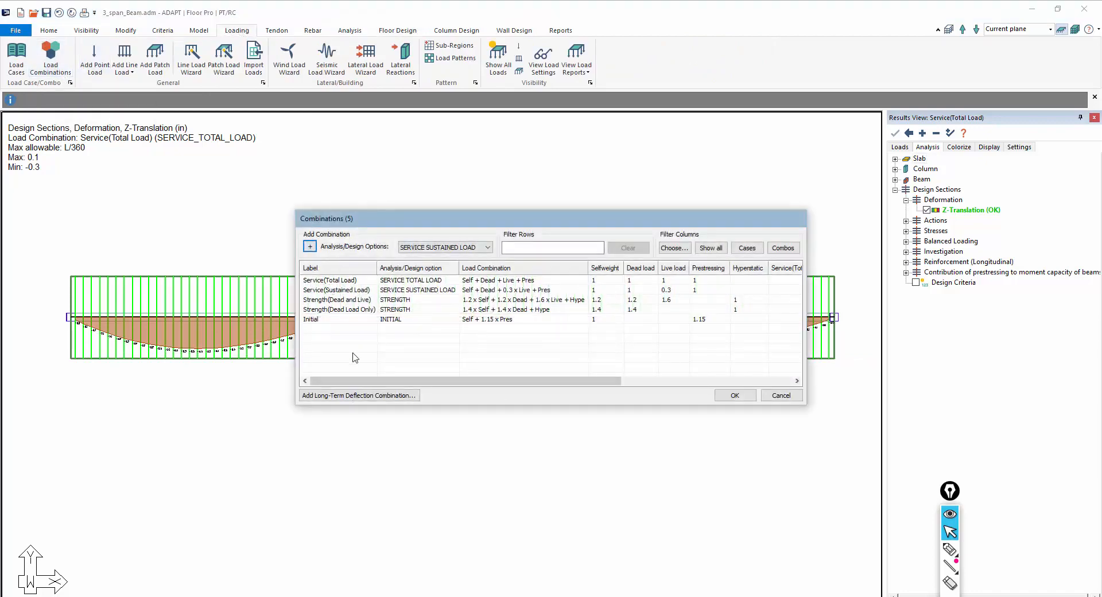
pyautogui.click(383, 396)
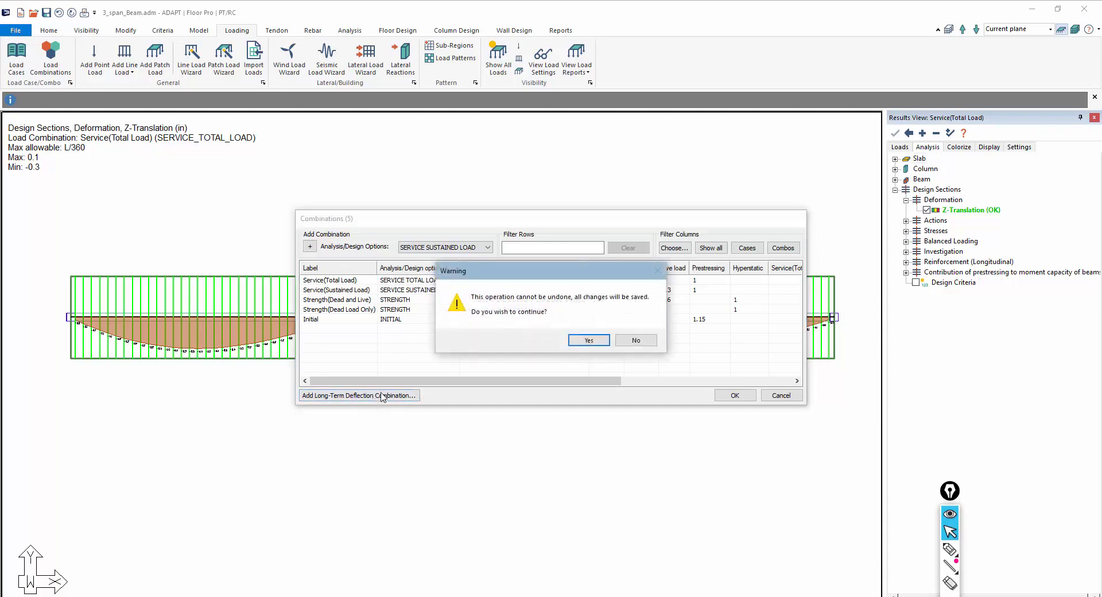
pyautogui.click(588, 341)
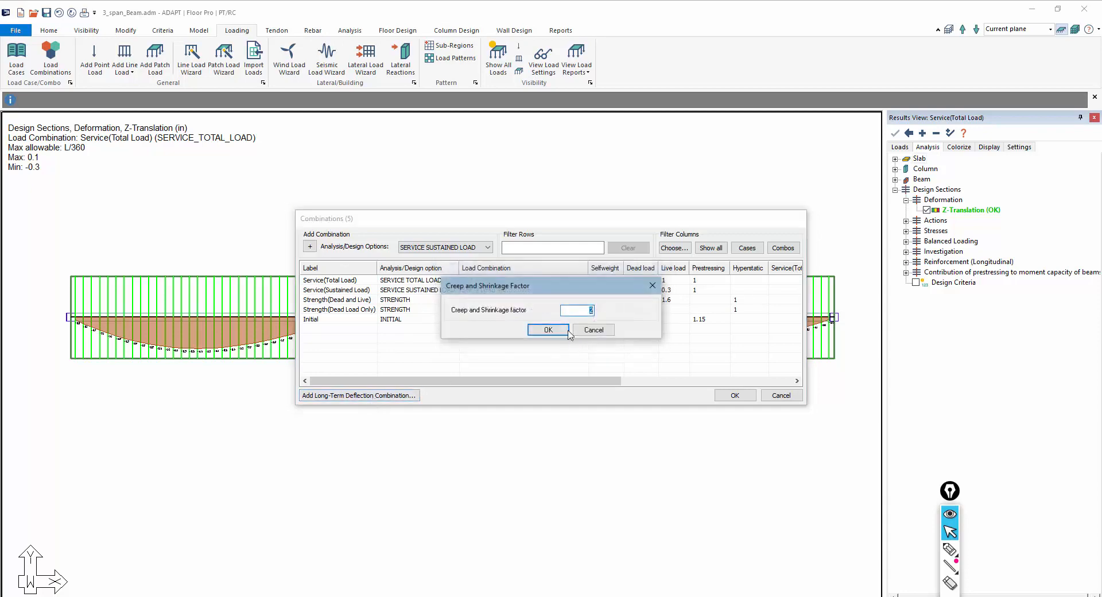
pyautogui.click(566, 331)
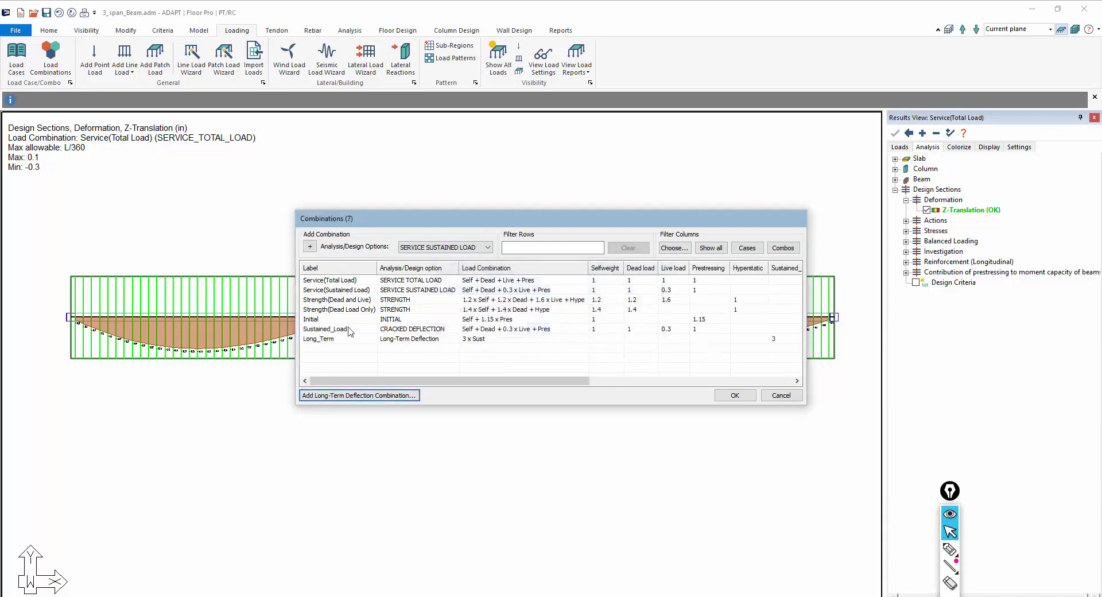
pyautogui.doubleClick(326, 330)
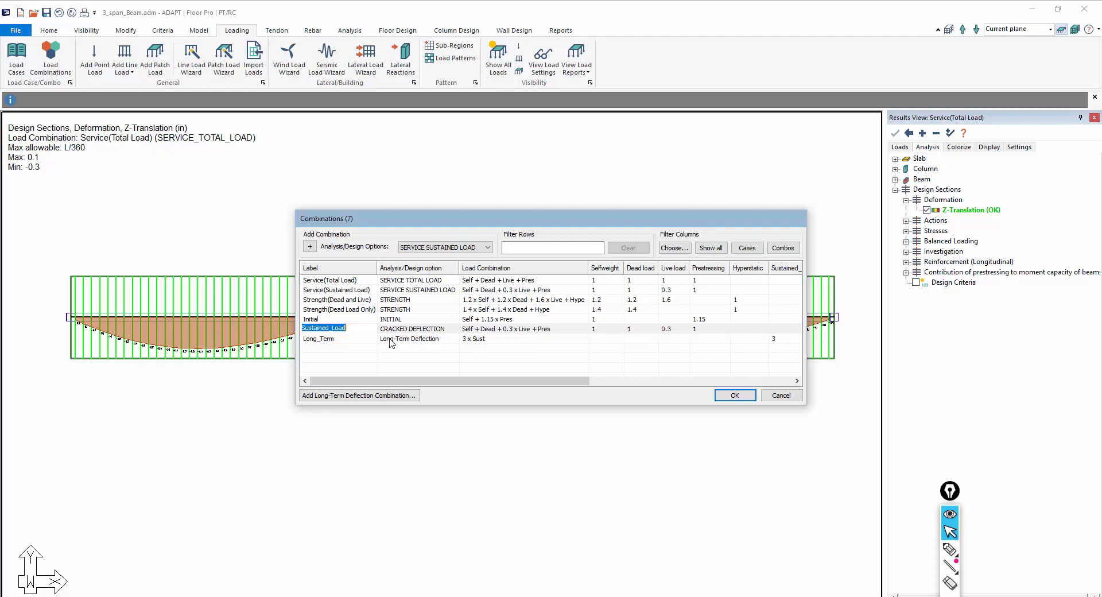
pyautogui.click(425, 340)
pyautogui.click(414, 342)
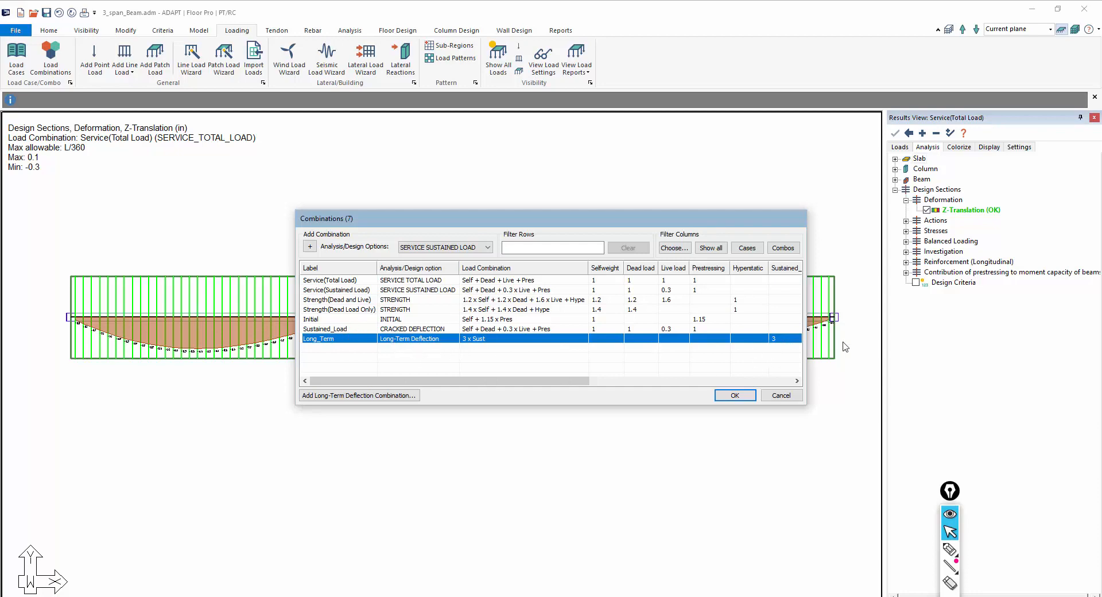
pyautogui.doubleClick(315, 329)
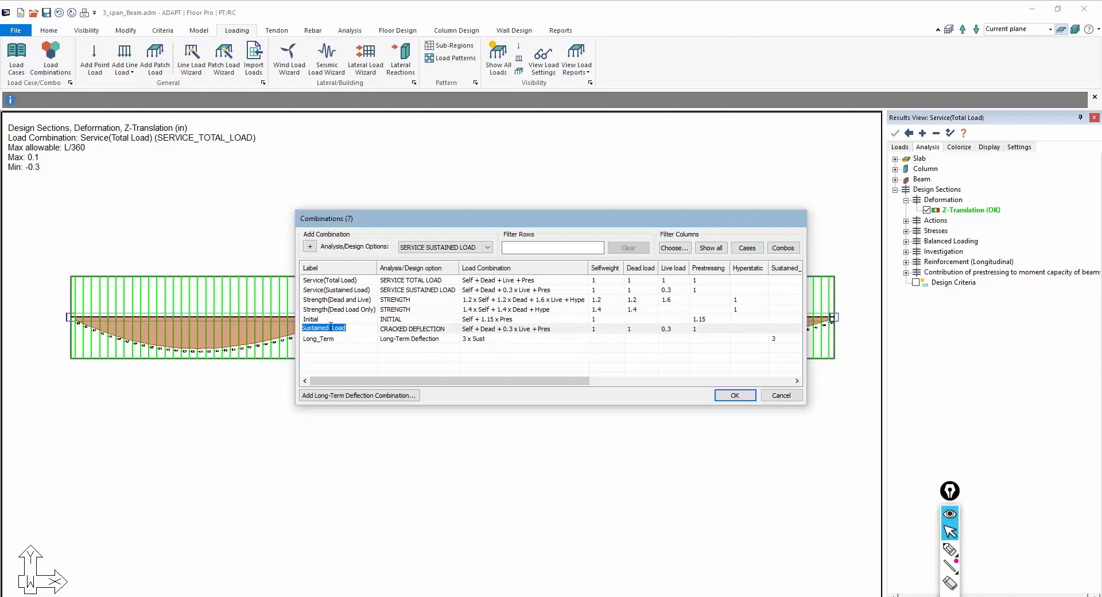
pyautogui.click(735, 395)
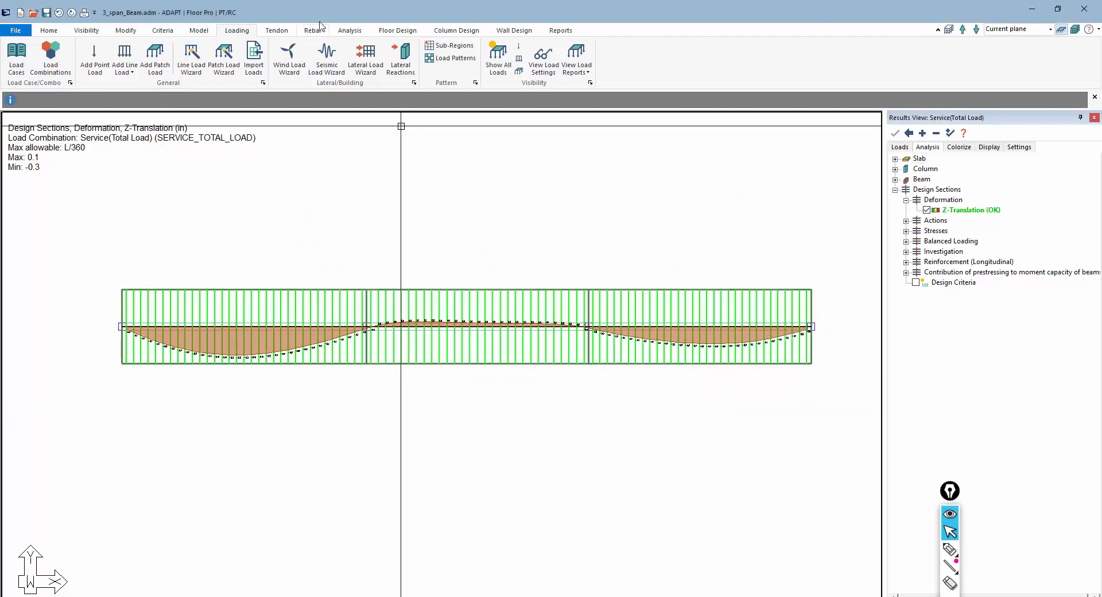
# Rerun the structural analysis and save the solution
pyautogui.click(349, 31)
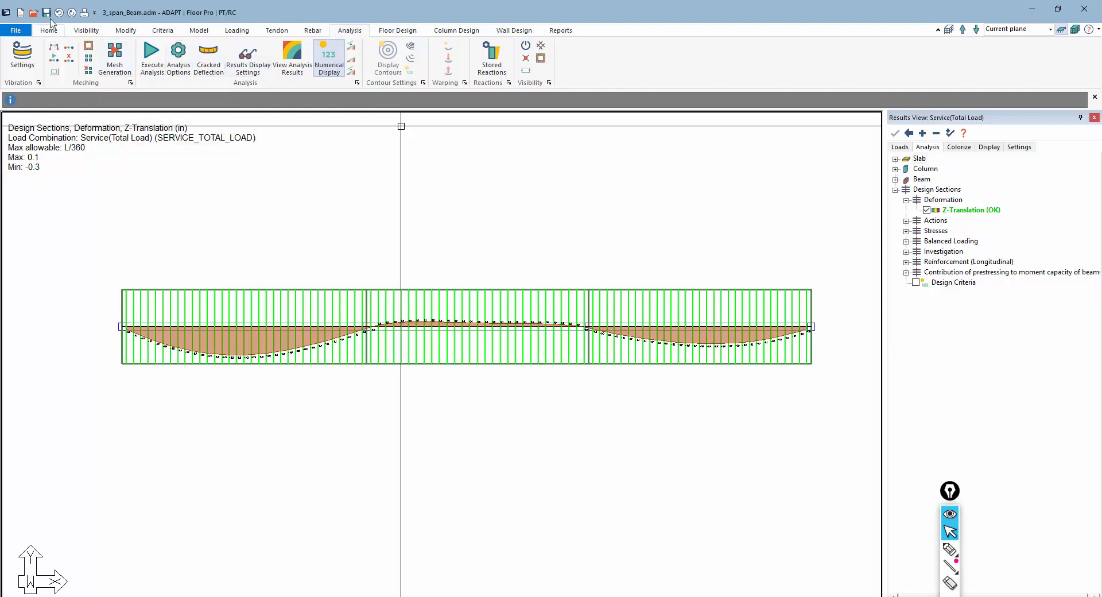
pyautogui.click(152, 55)
pyautogui.click(534, 459)
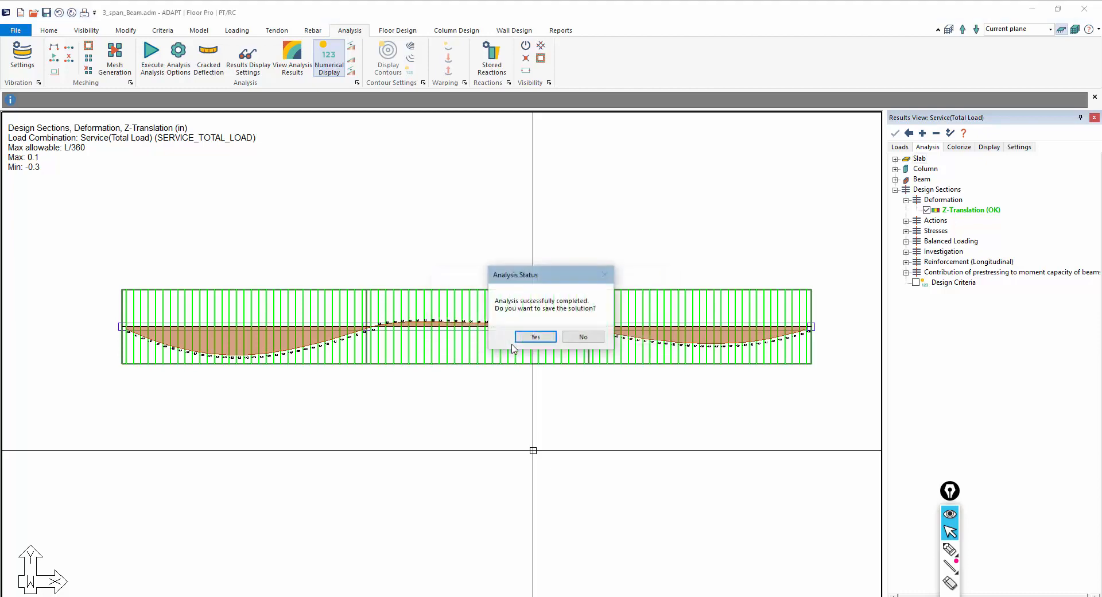
pyautogui.click(524, 334)
# Redesign the sections and save the design results
pyautogui.click(402, 31)
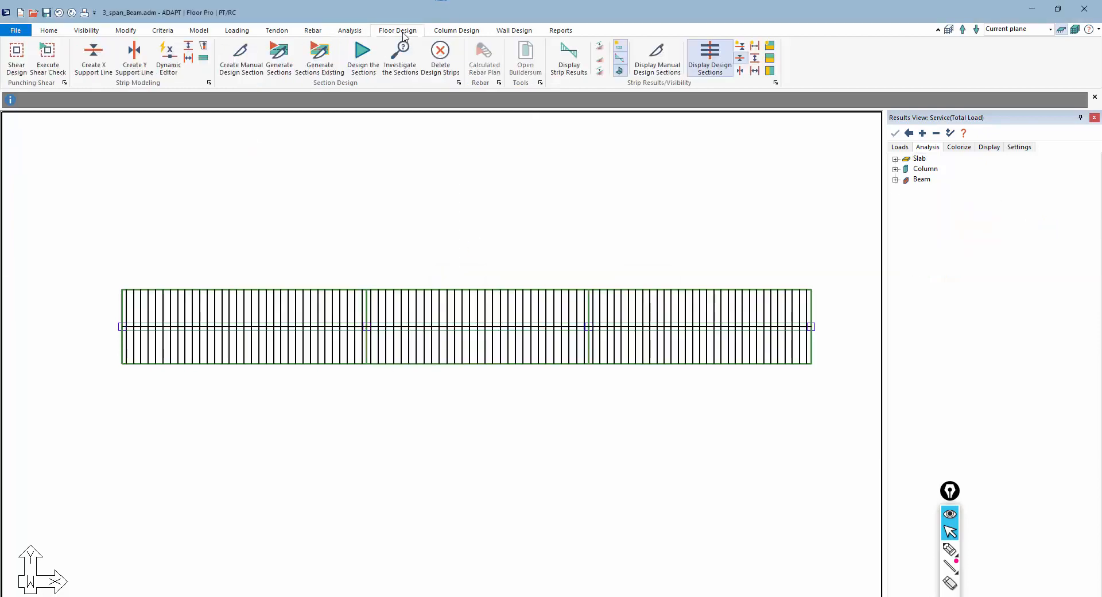
pyautogui.click(363, 57)
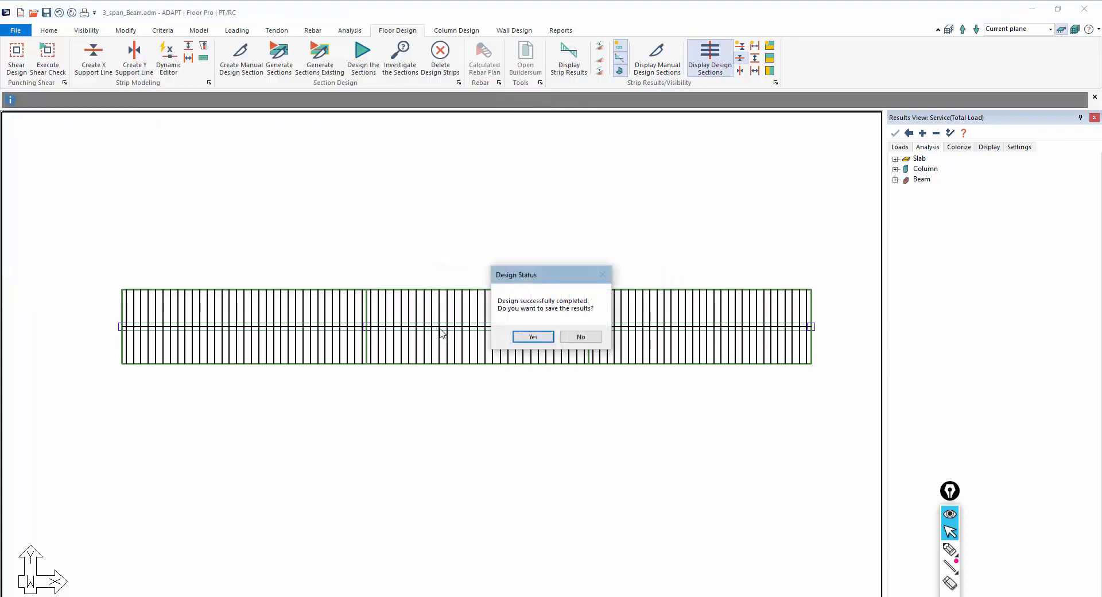
pyautogui.click(538, 339)
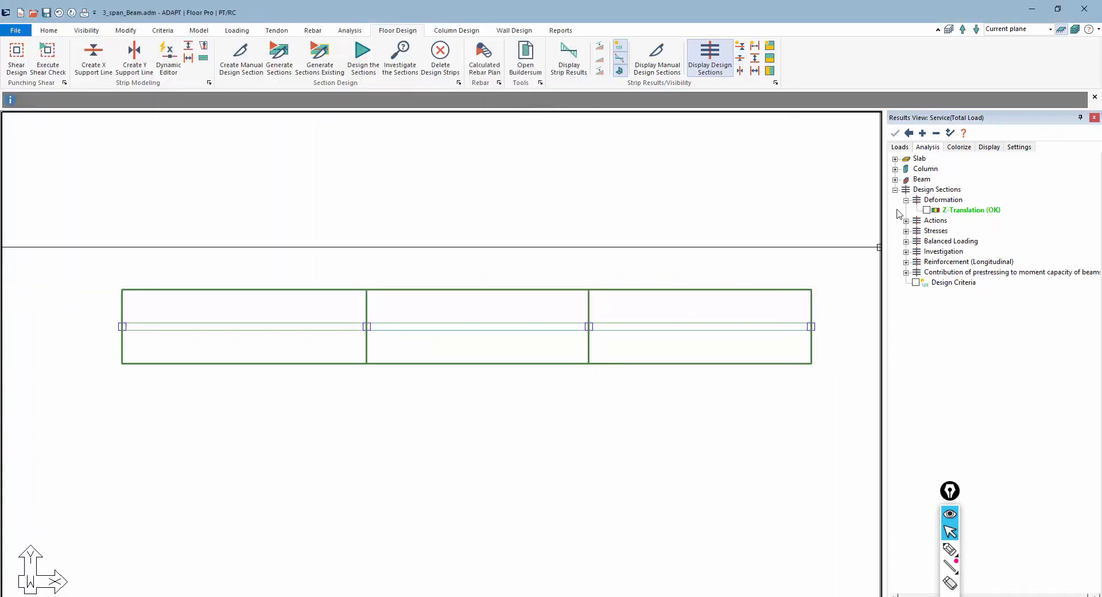
# Display the design sections' Z-Translation deformation for the cracked_Long_Term load combination
pyautogui.click(901, 148)
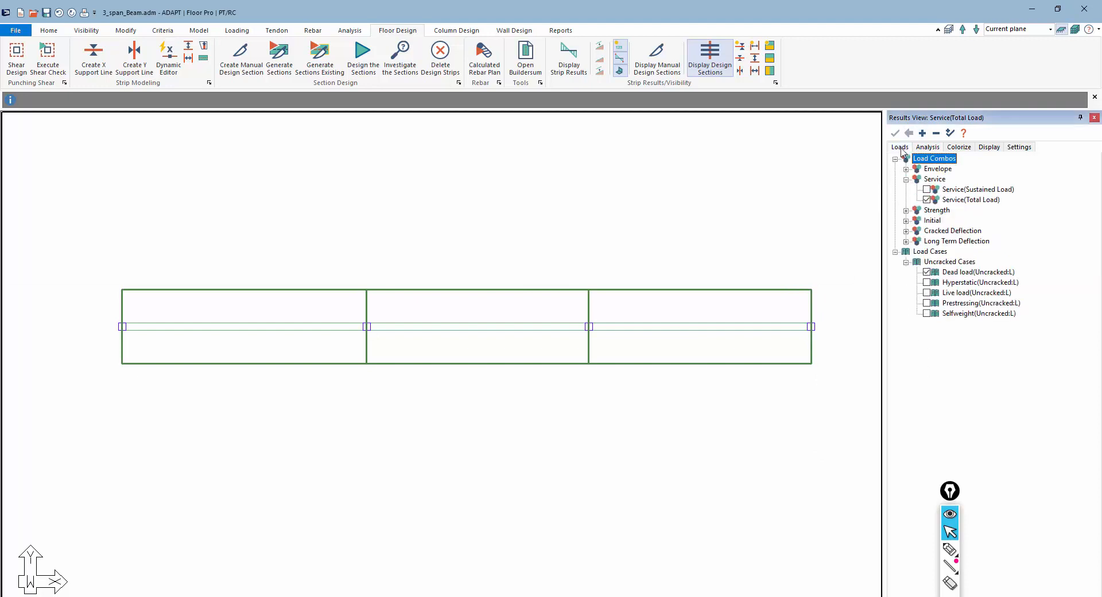
pyautogui.click(906, 231)
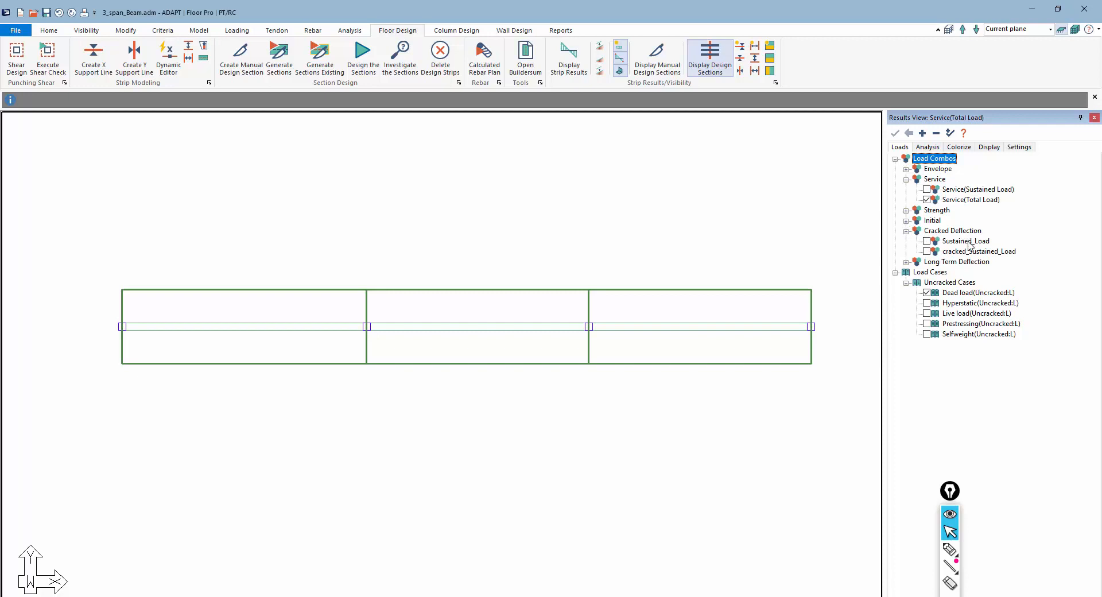
pyautogui.click(907, 262)
pyautogui.click(927, 282)
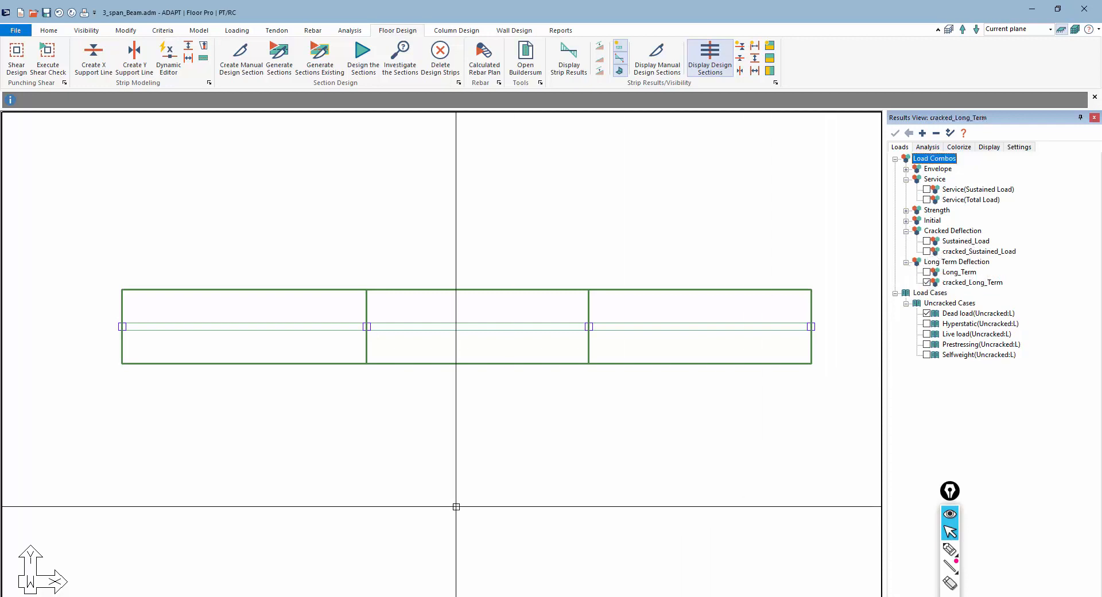
pyautogui.click(929, 147)
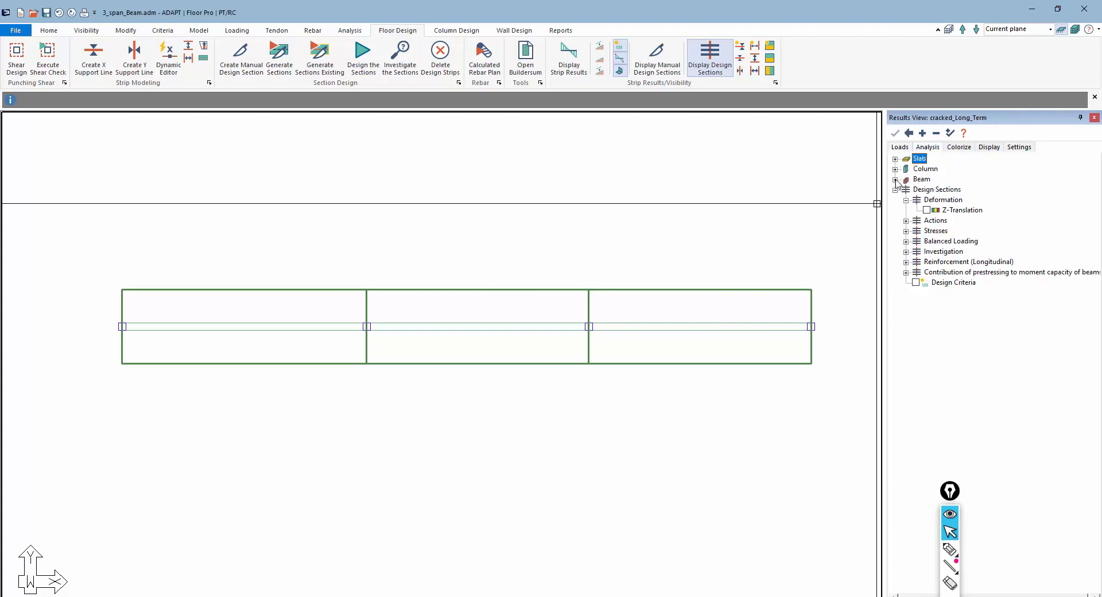
pyautogui.click(926, 210)
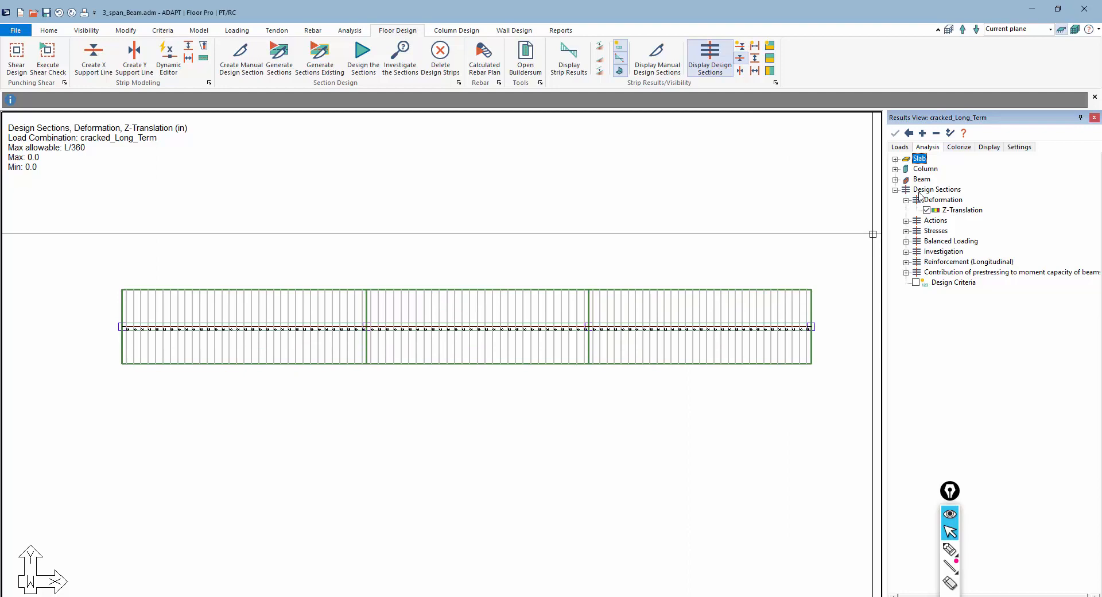
# Switch the deformation display to the Long_Term combination and inspect the first span's deflection values
pyautogui.click(906, 149)
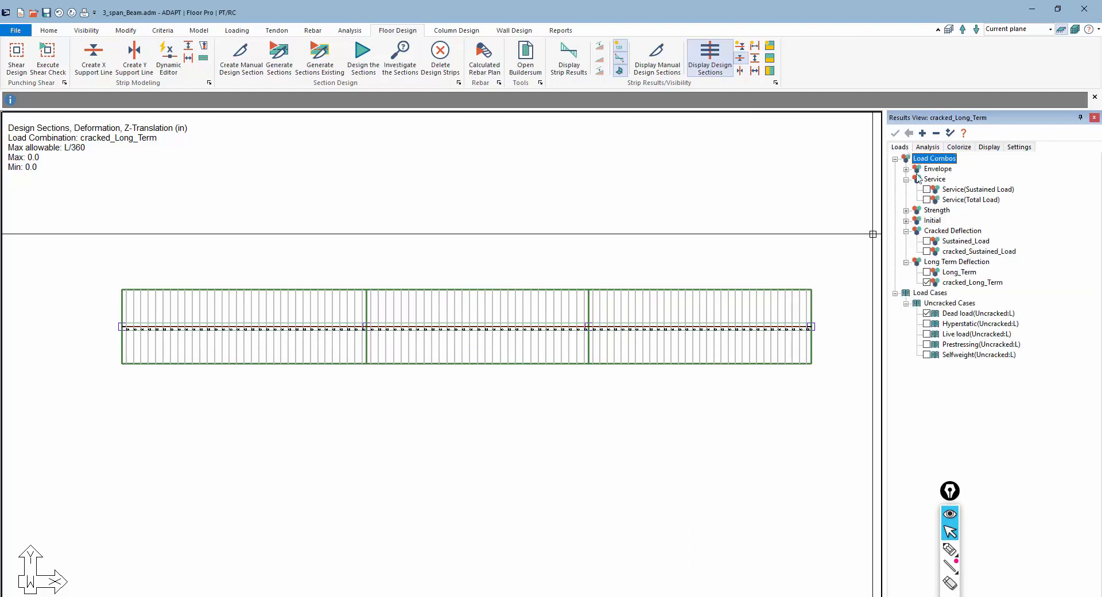
pyautogui.click(928, 272)
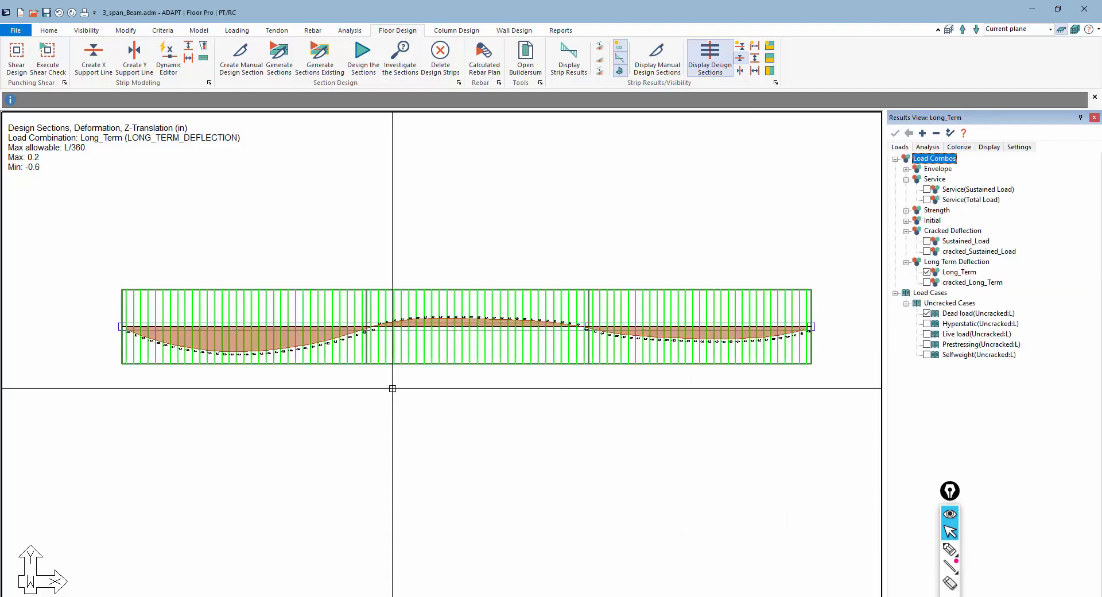
pyautogui.scroll(6, 259, 350)
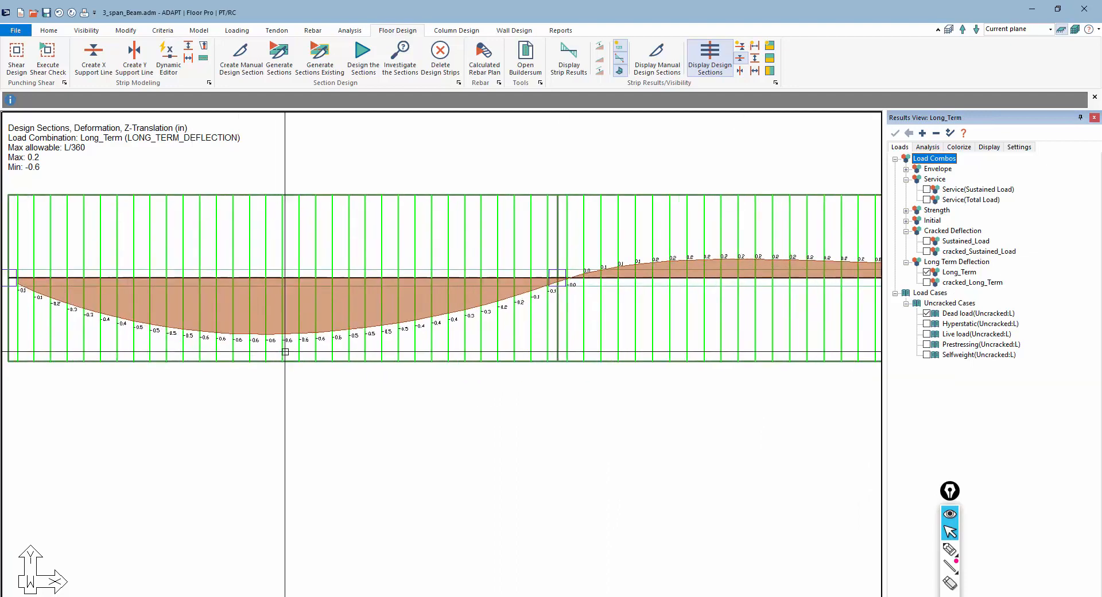
pyautogui.scroll(-1, 259, 350)
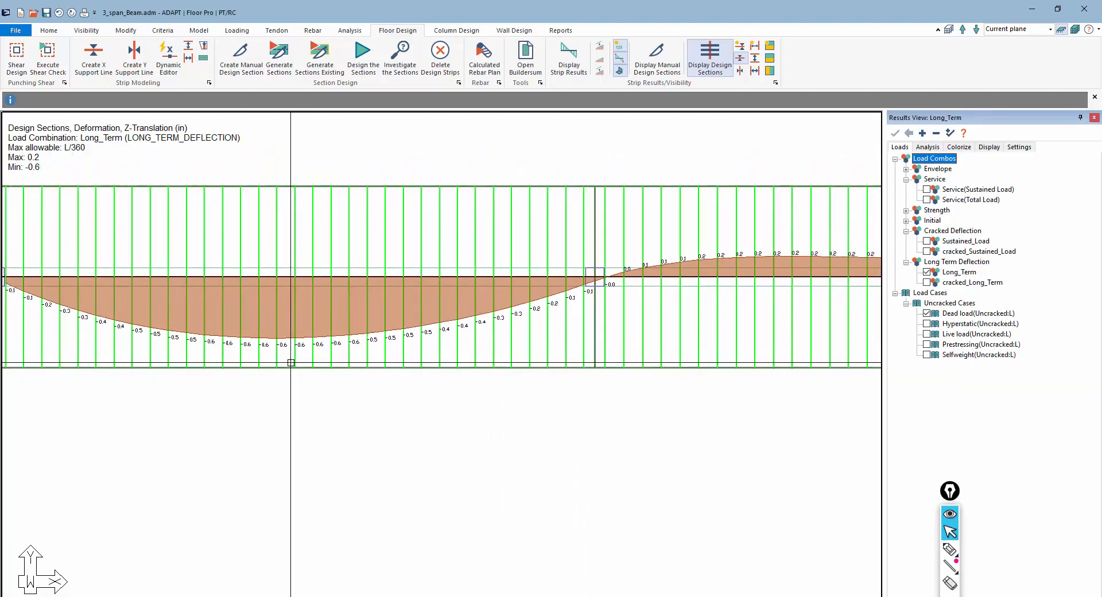
pyautogui.scroll(-2, 341, 369)
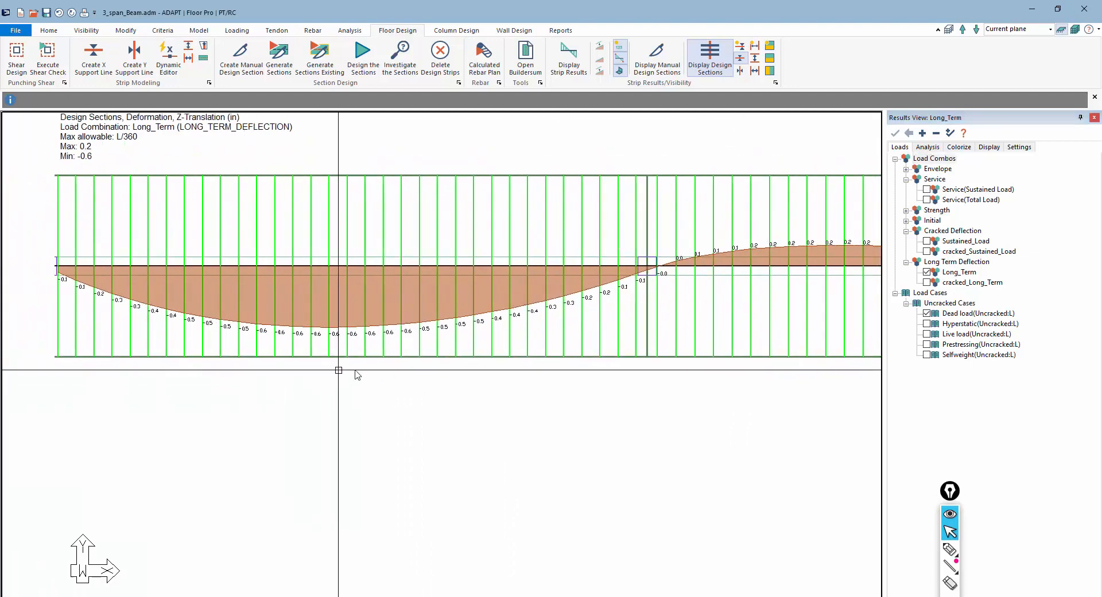
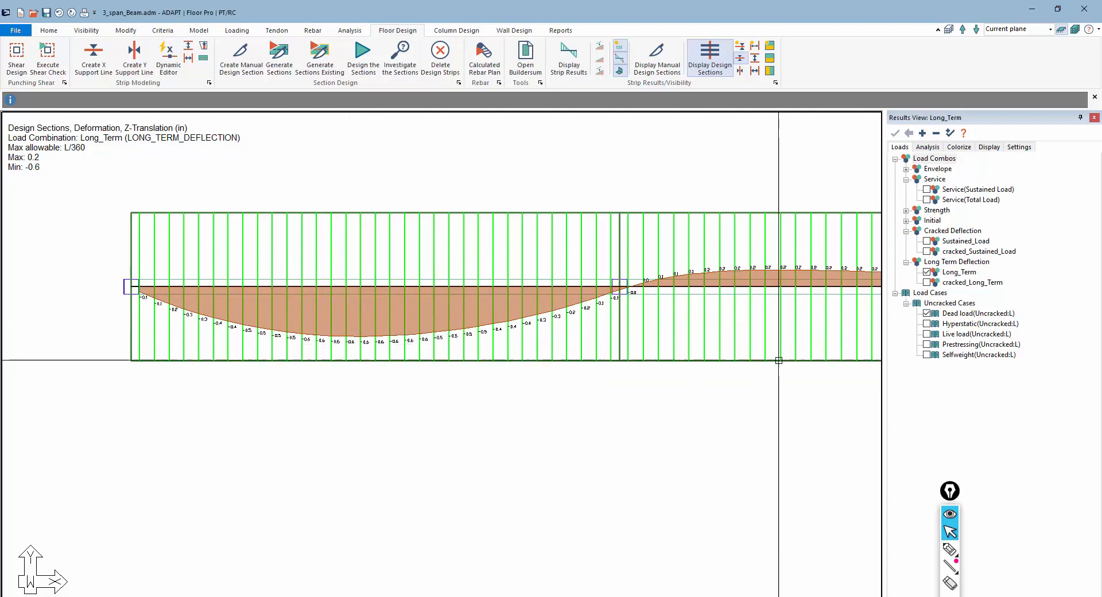
# Inspect the remaining spans' Long_Term deflections, then switch the deformation display to the cracked_Long_Term combination
pyautogui.moveTo(603, 345); pyautogui.dragTo(459, 365, button='middle')
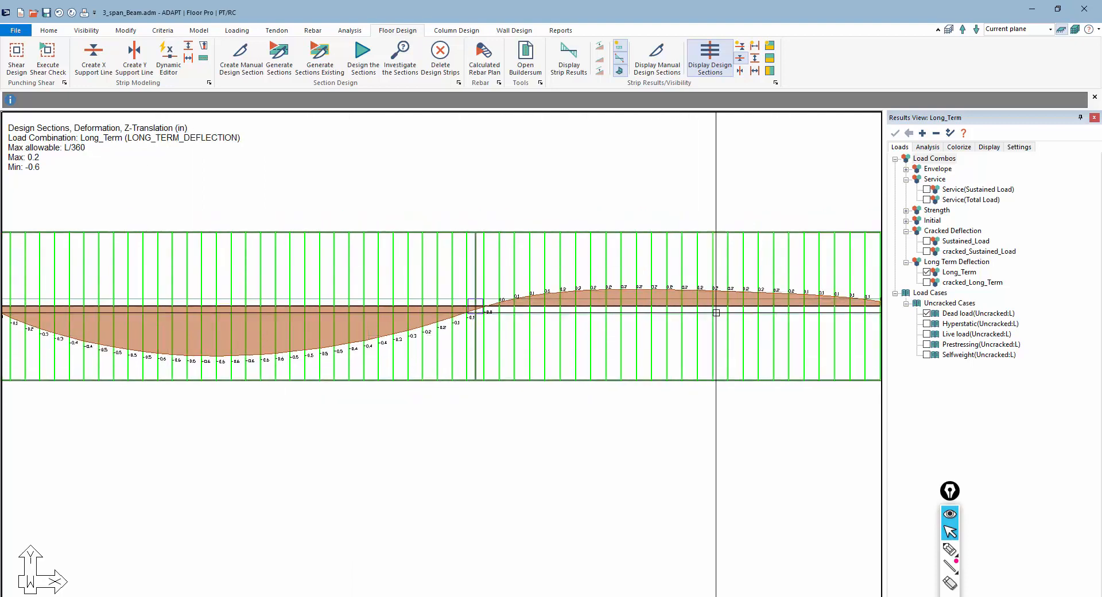
pyautogui.moveTo(797, 328); pyautogui.dragTo(216, 305, button='middle')
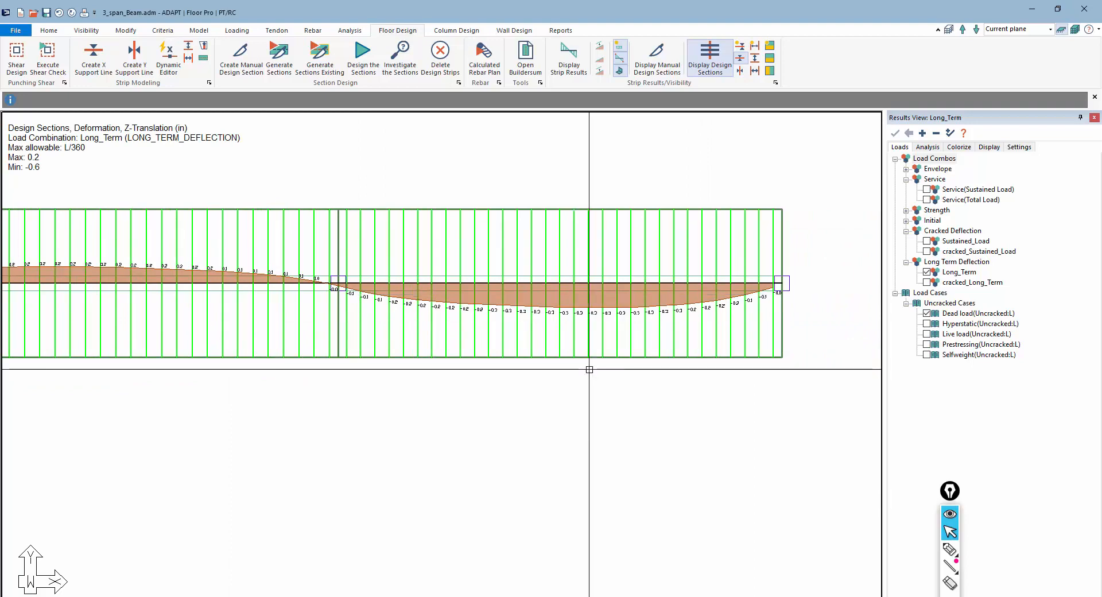
pyautogui.click(926, 282)
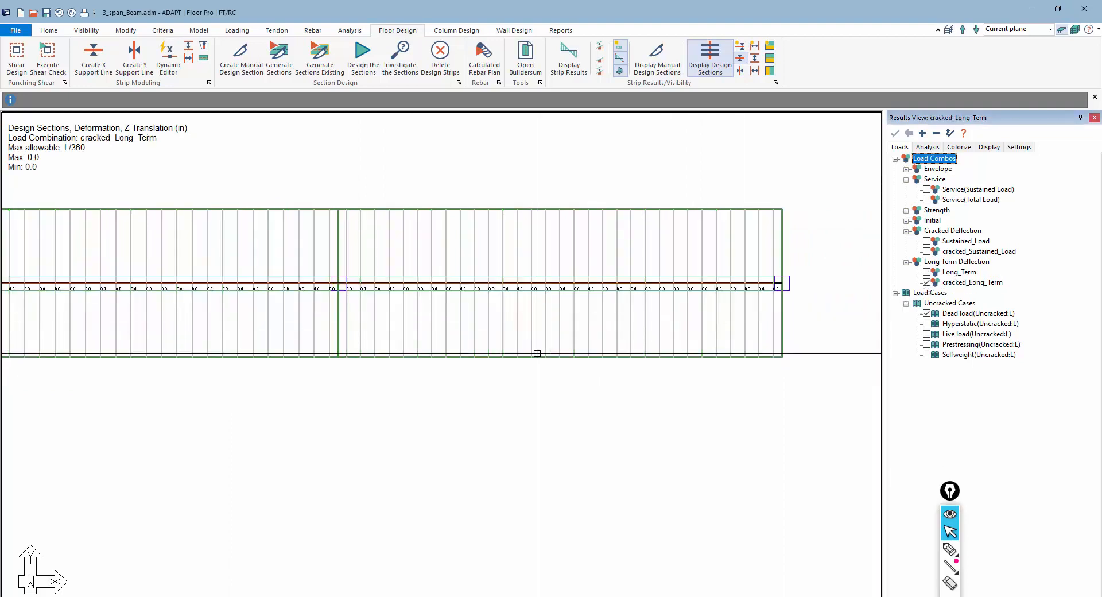
# Turn off the design sections' Z-Translation and toggle the beam Z-Translation deformation on and off
pyautogui.click(933, 149)
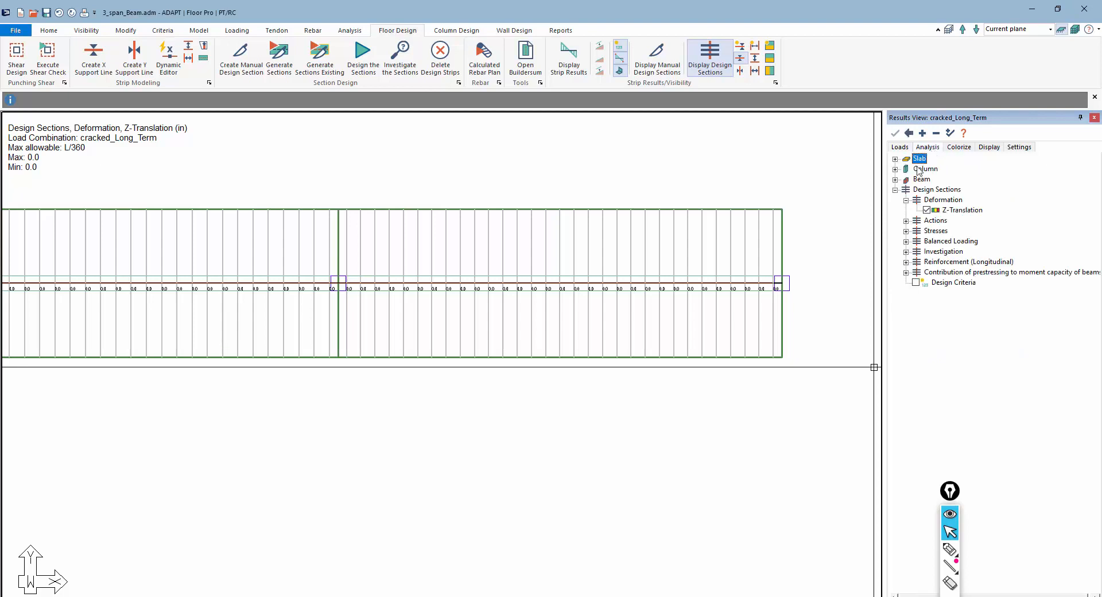
pyautogui.click(895, 180)
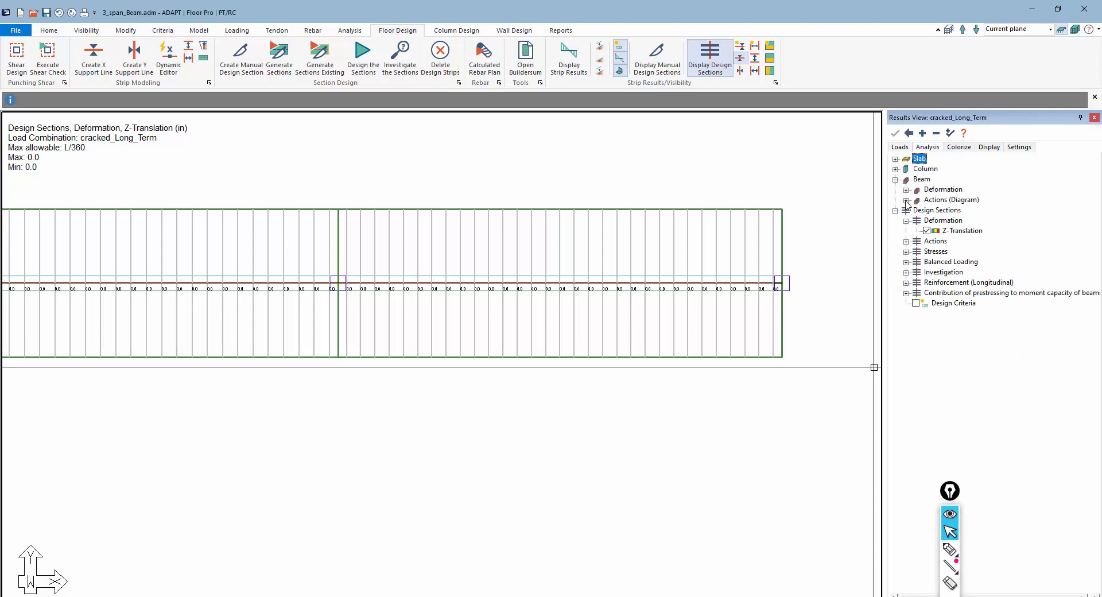
pyautogui.click(906, 190)
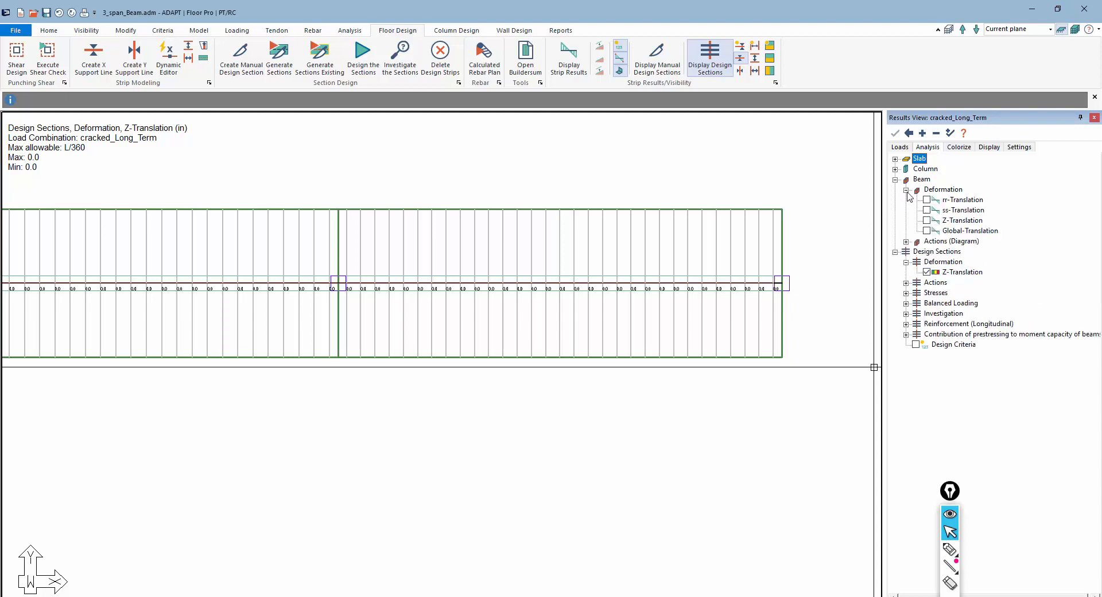
pyautogui.click(927, 220)
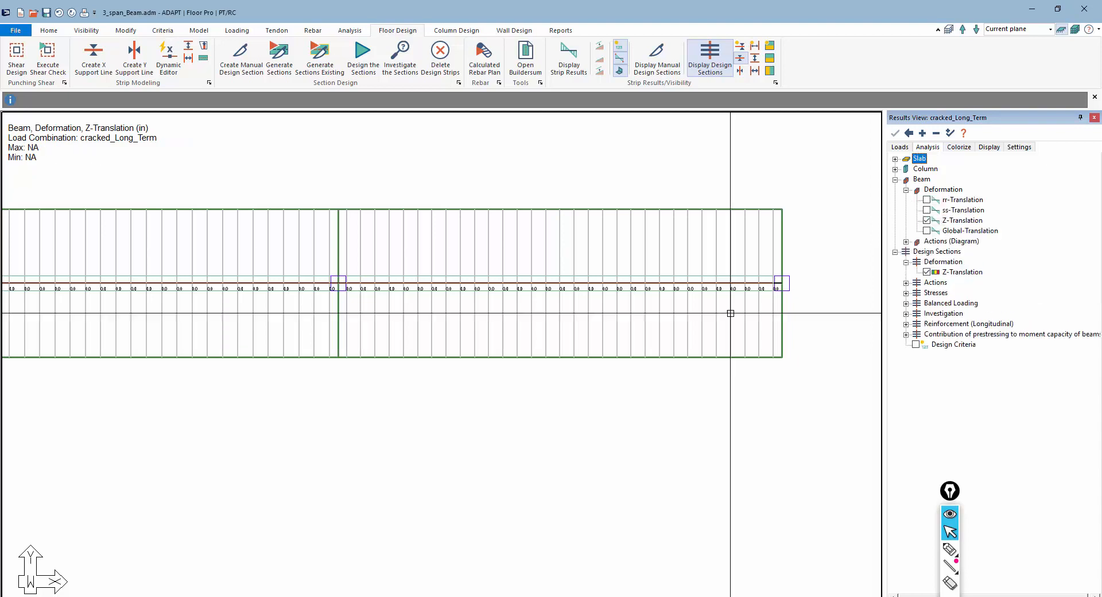
pyautogui.click(926, 272)
pyautogui.scroll(-1, 598, 393)
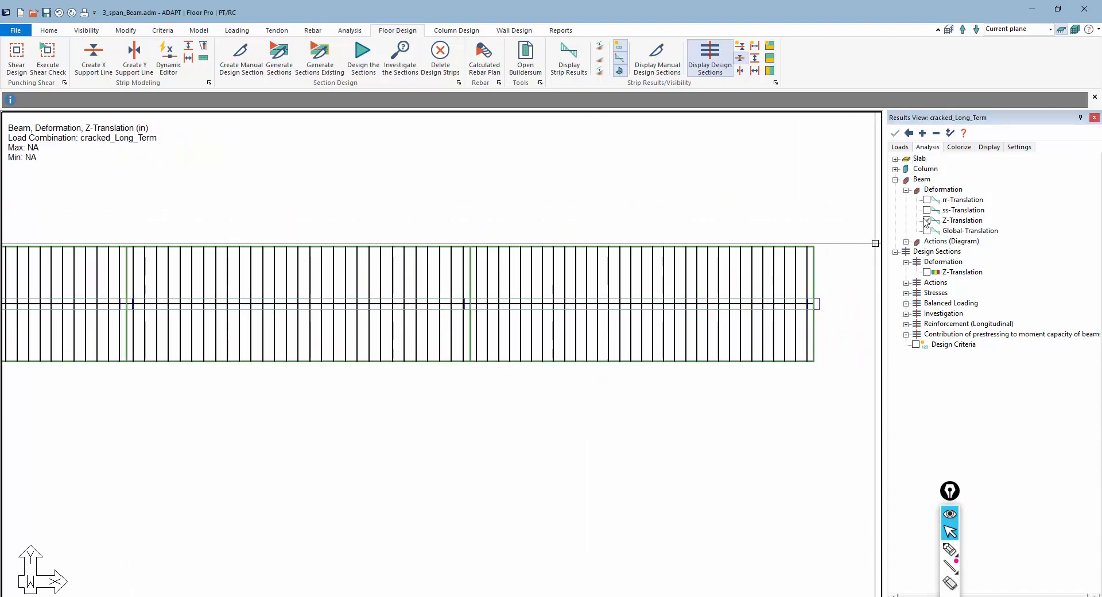
pyautogui.click(926, 221)
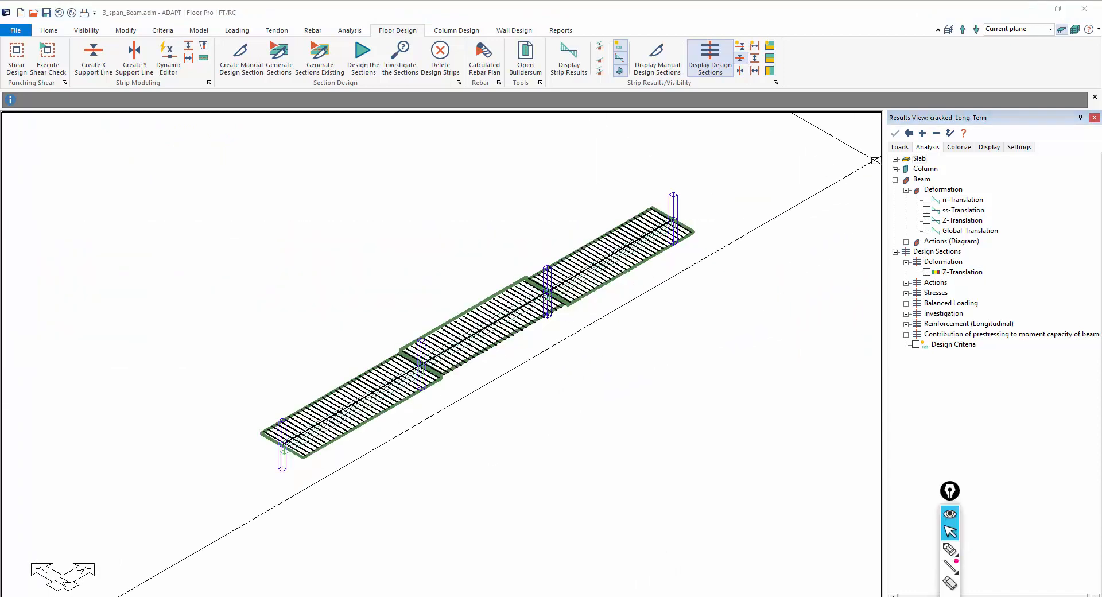
# Display the slab's Z-Translation deformation contour
pyautogui.click(895, 180)
pyautogui.click(895, 159)
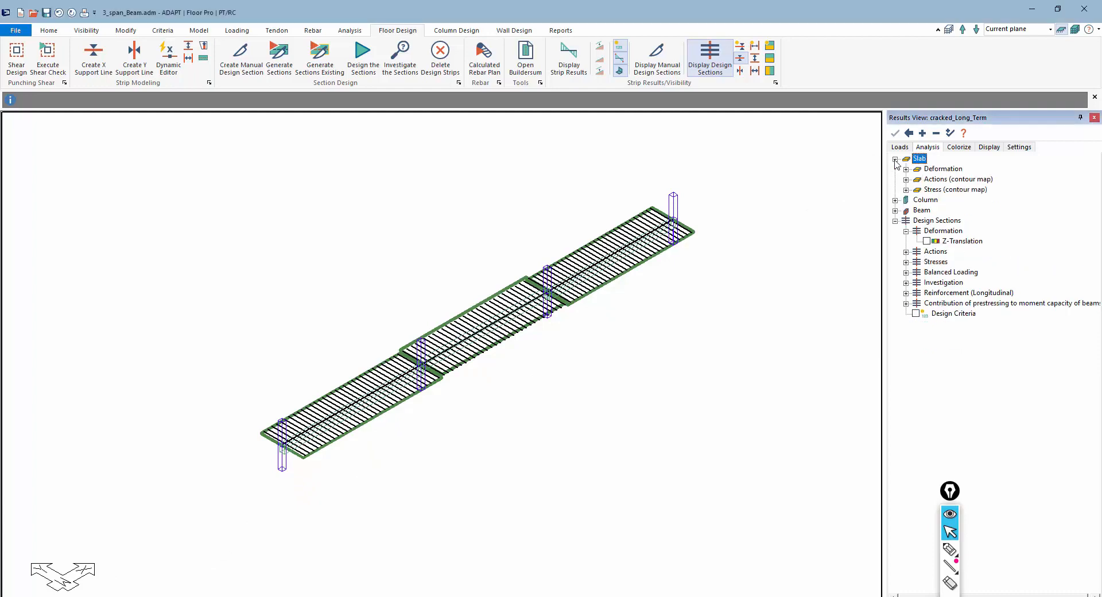
pyautogui.click(906, 170)
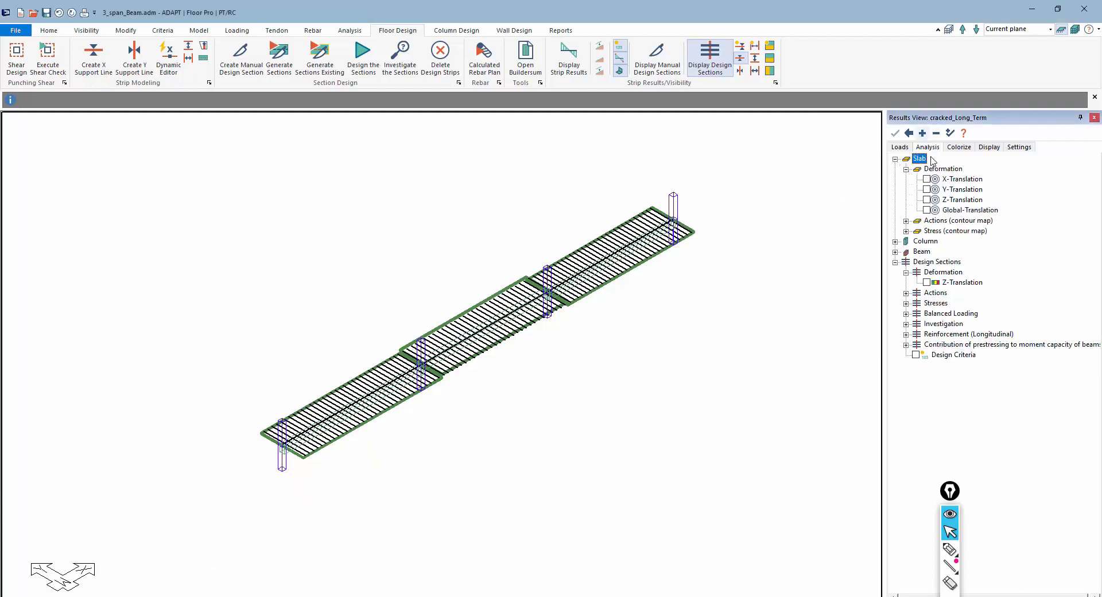
pyautogui.click(926, 200)
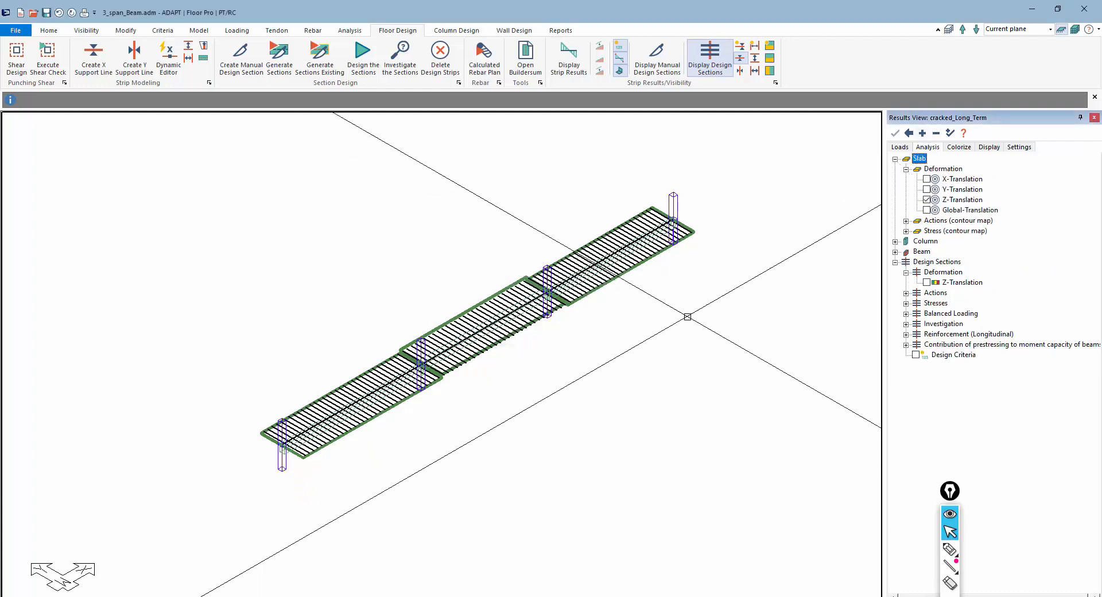
# Cycle the slab deformation through the Long_Term, cracked_Long_Term, Sustained_Load and cracked_Sustained_Load combinations
pyautogui.click(904, 148)
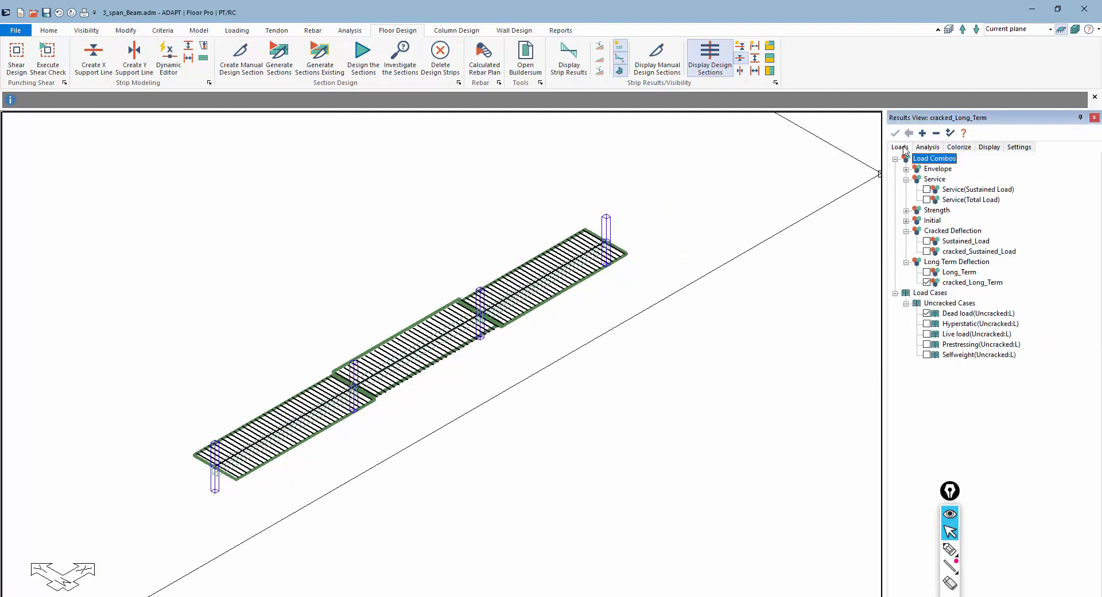
pyautogui.click(928, 148)
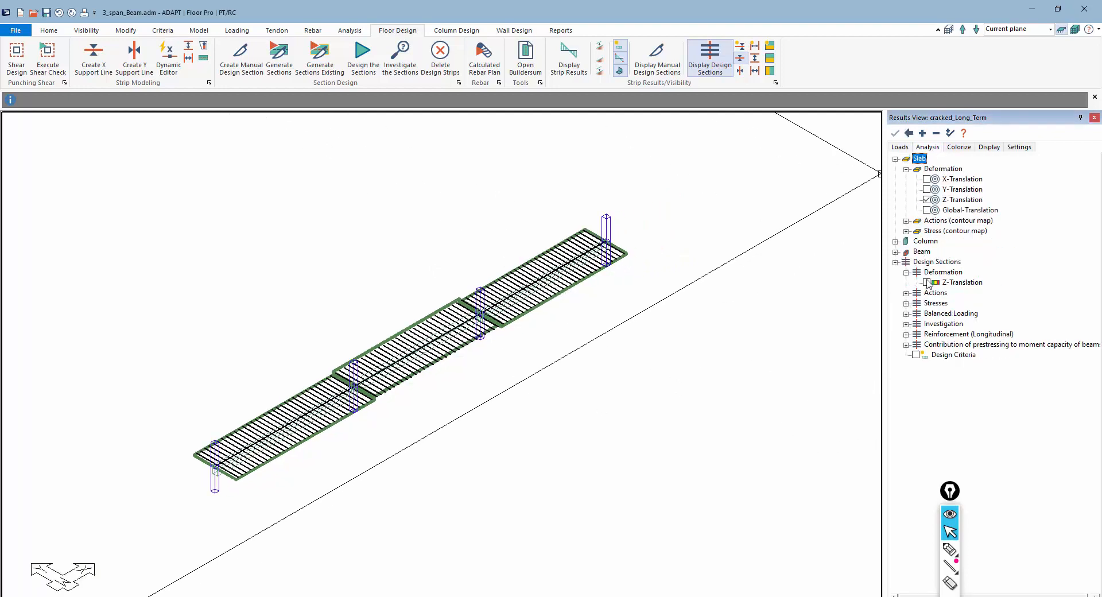
pyautogui.click(900, 148)
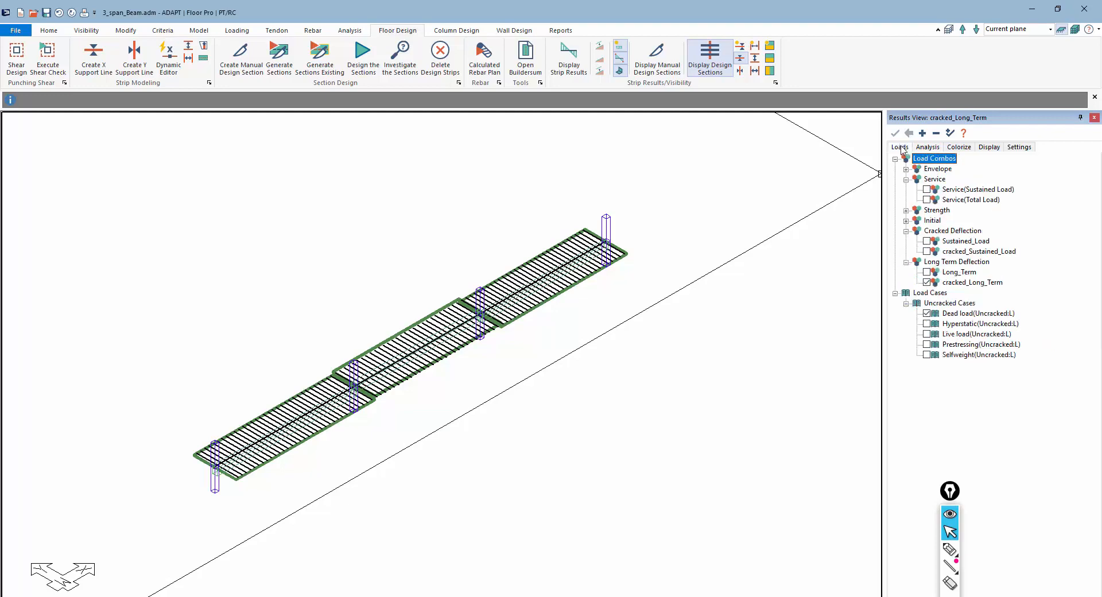
pyautogui.click(926, 272)
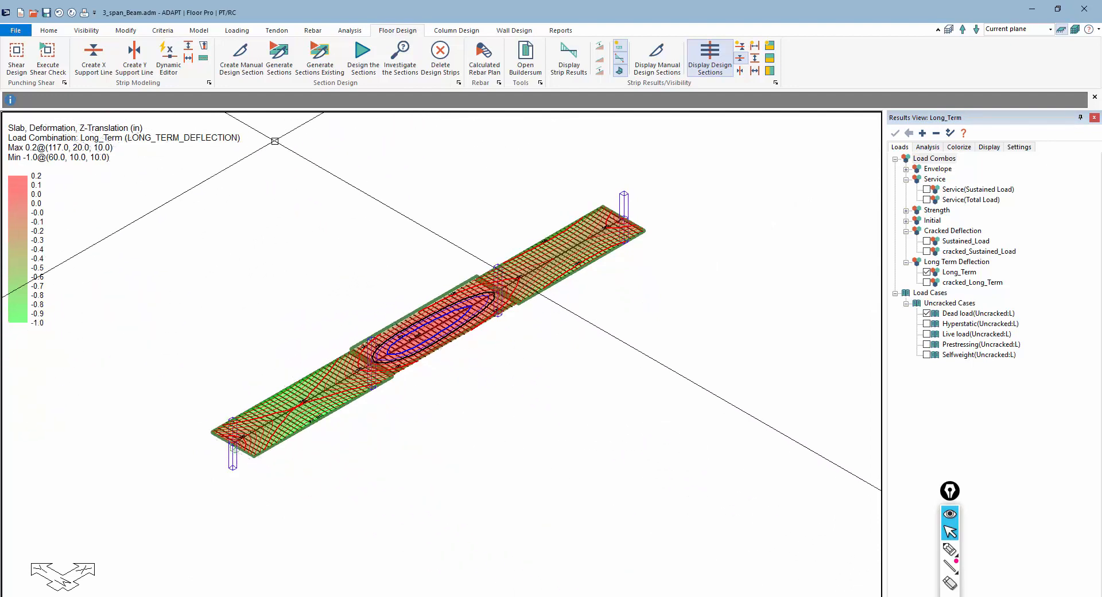
pyautogui.click(927, 282)
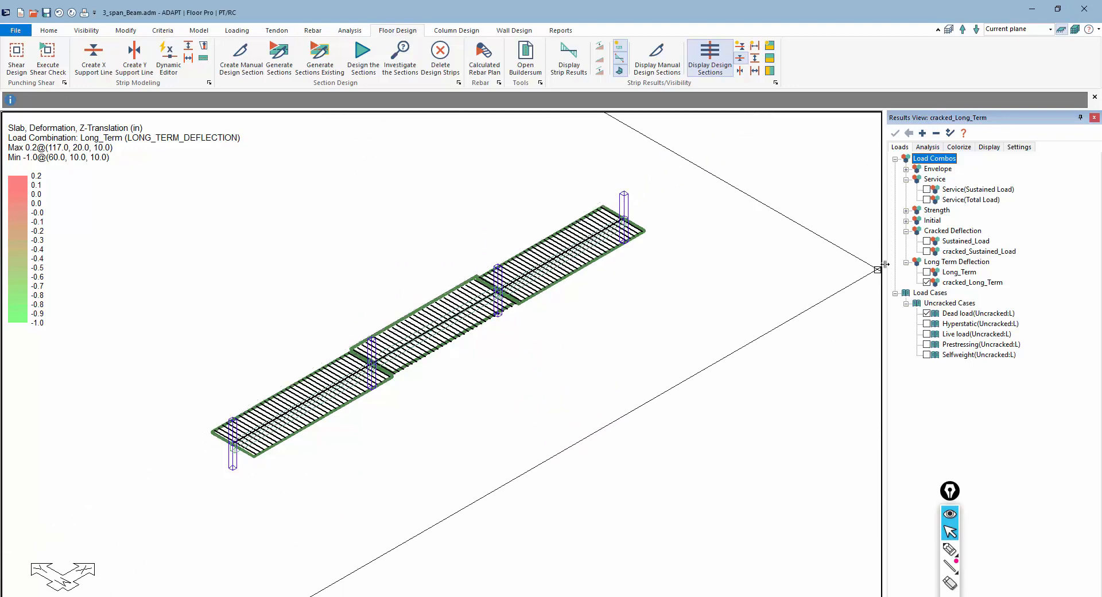
pyautogui.click(927, 241)
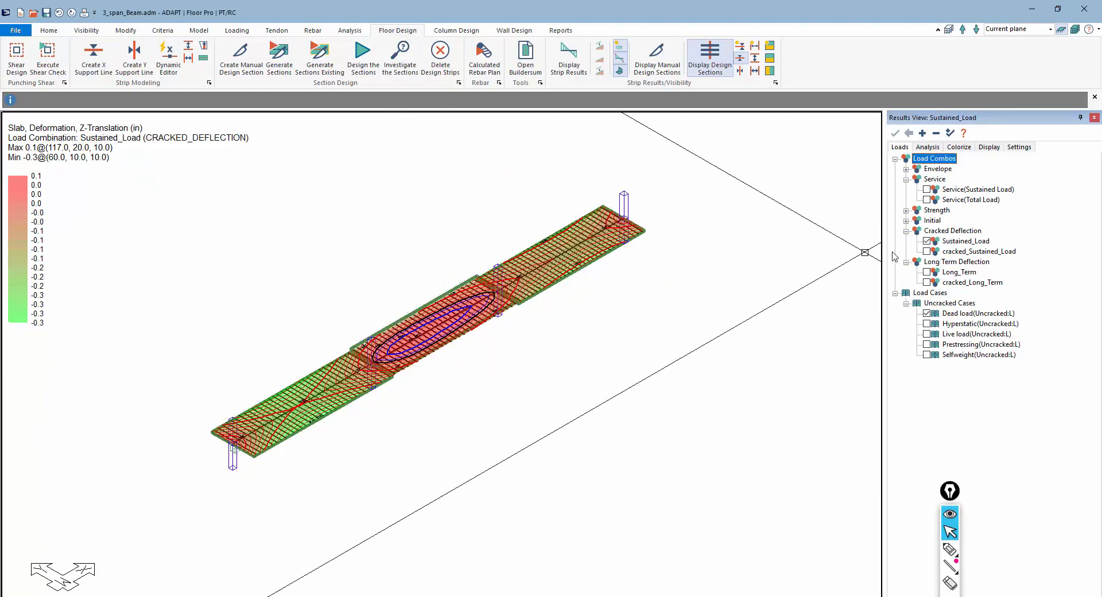
pyautogui.click(927, 251)
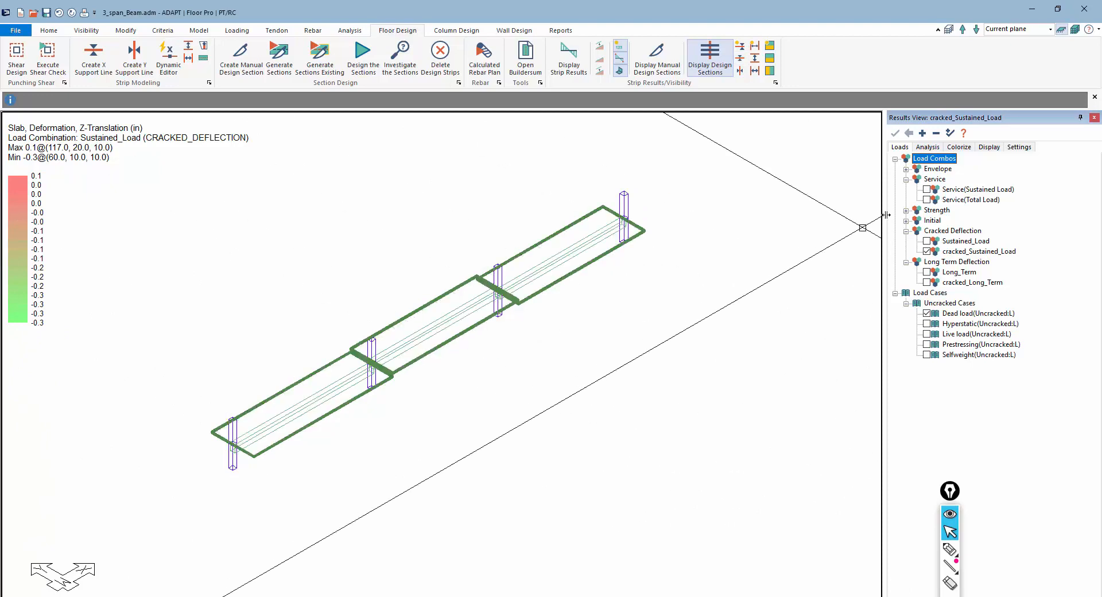
# Browse the available beam and slab action result options
pyautogui.click(921, 147)
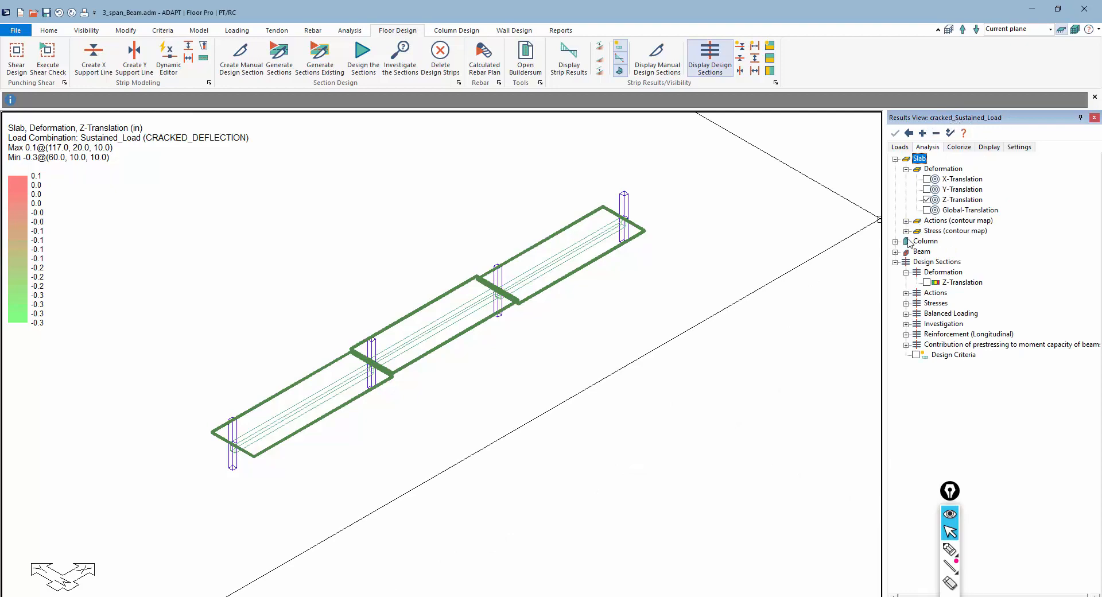
pyautogui.click(895, 252)
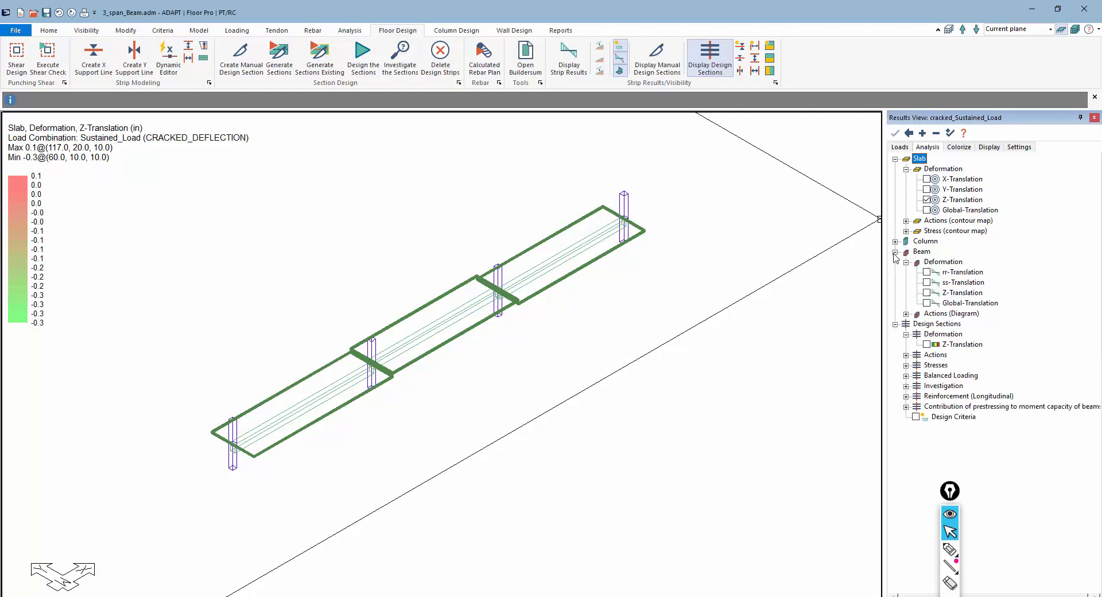
pyautogui.click(906, 315)
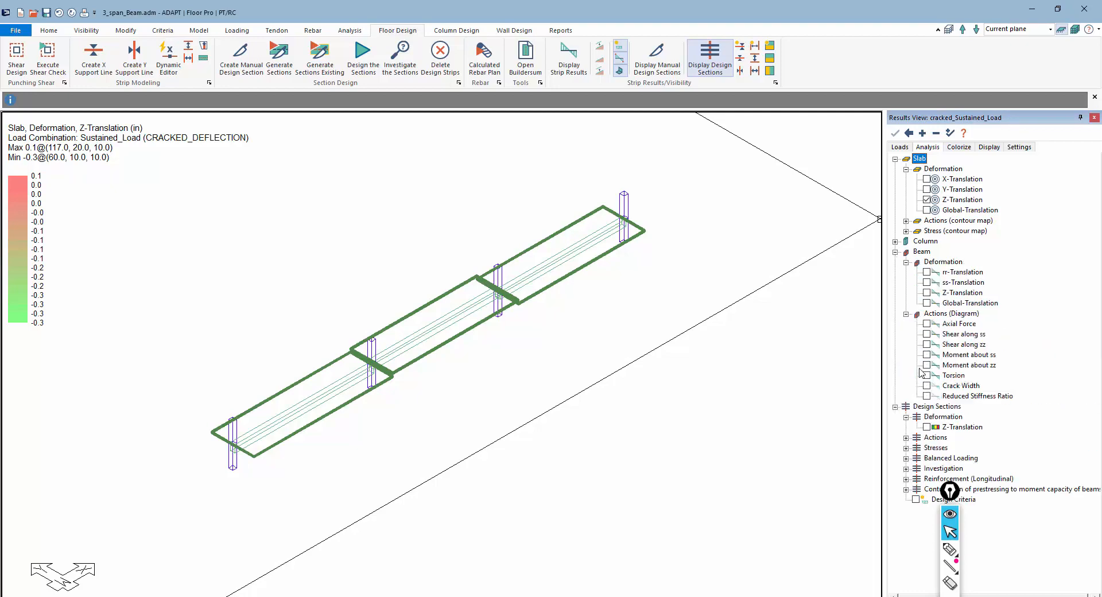
pyautogui.click(929, 397)
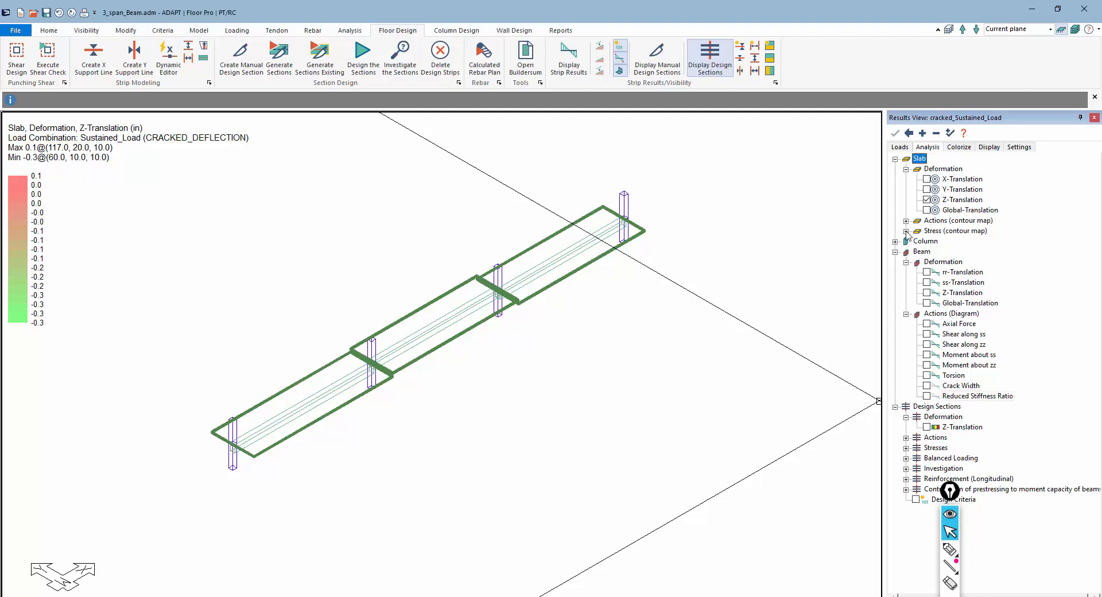
pyautogui.click(906, 220)
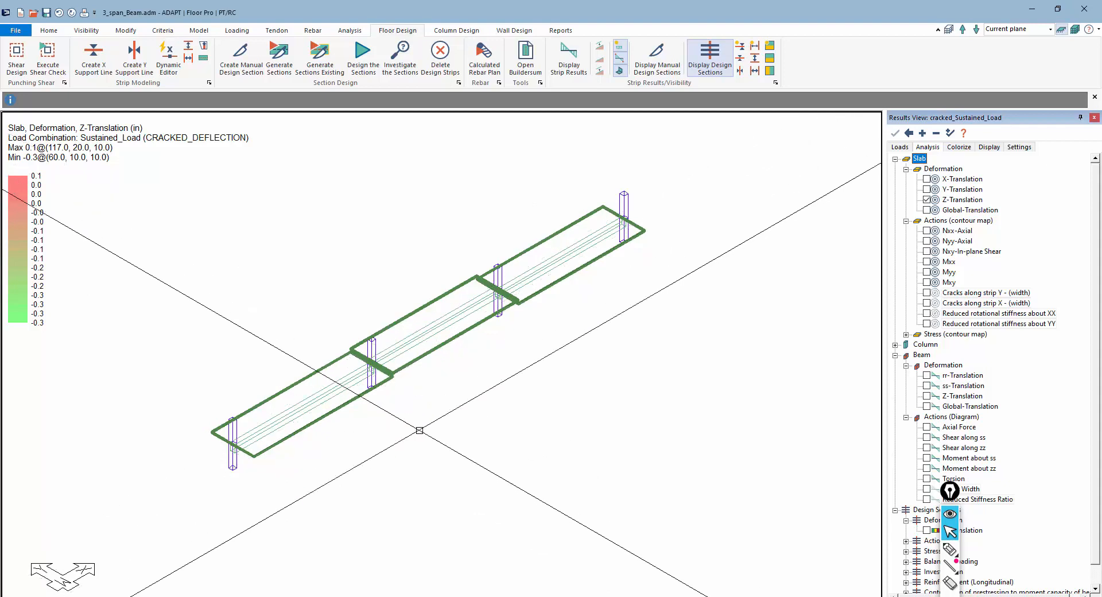
# Return to plan view and show the slab deformation contour for the Service(Sustained Load) combination
pyautogui.moveTo(437, 438); pyautogui.dragTo(441, 431, button='middle')
pyautogui.scroll(2, 431, 237)
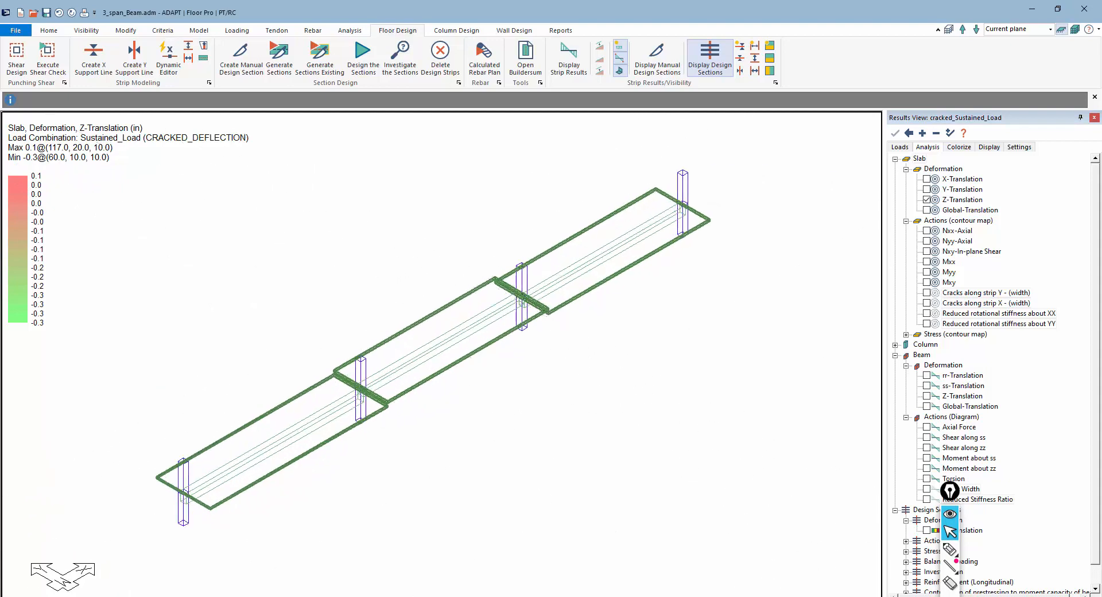
pyautogui.click(695, 594)
pyautogui.scroll(-4, 507, 376)
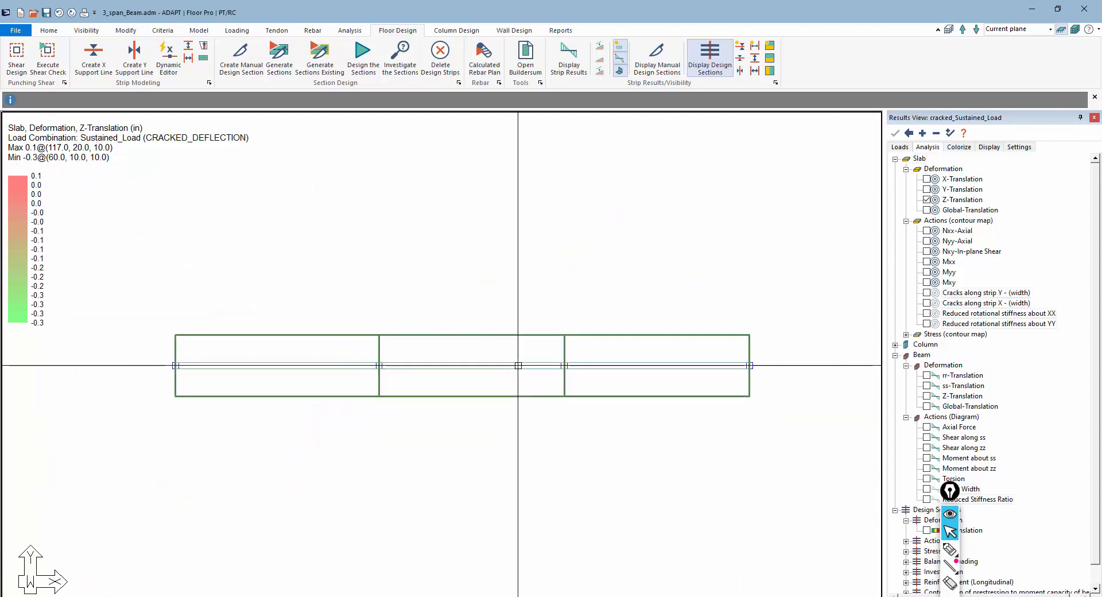
pyautogui.click(900, 148)
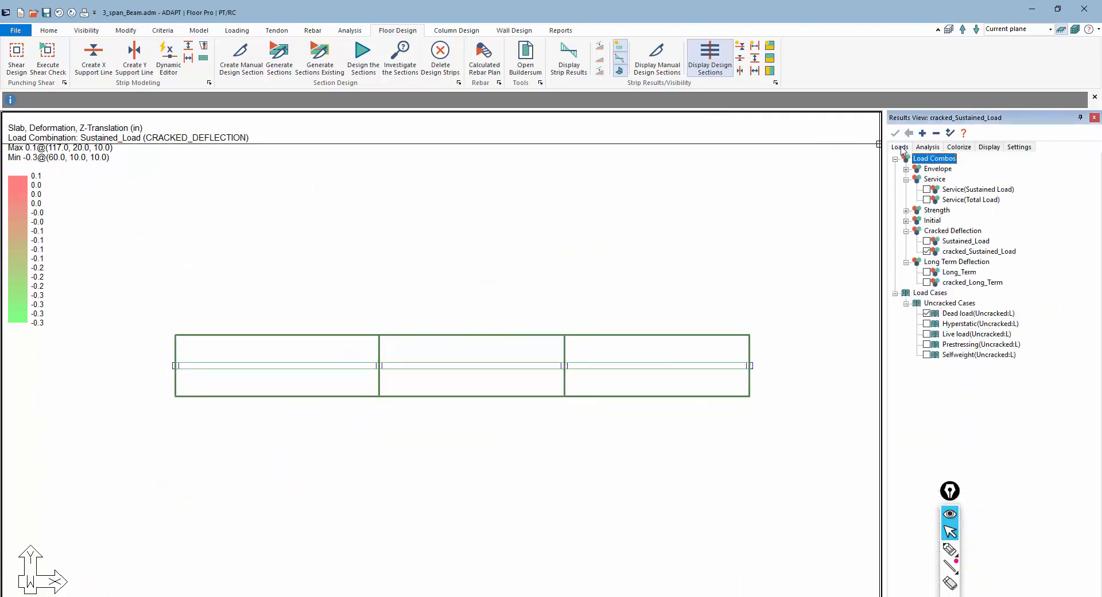
pyautogui.click(927, 190)
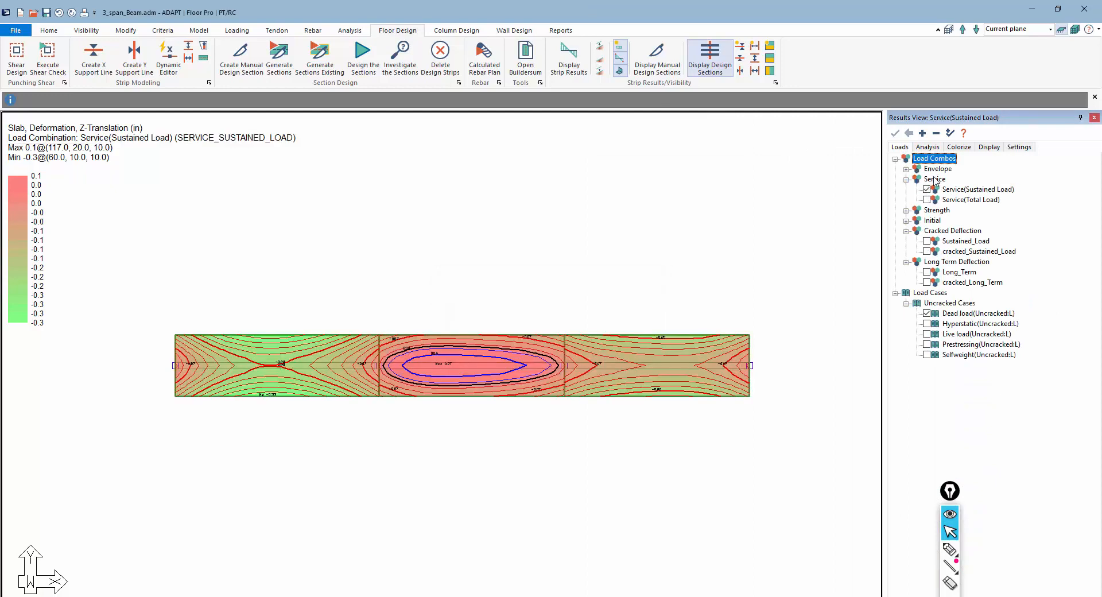
# Turn off the slab deformation and display the design sections' bottom fiber stresses for Service(Sustained Load)
pyautogui.click(927, 148)
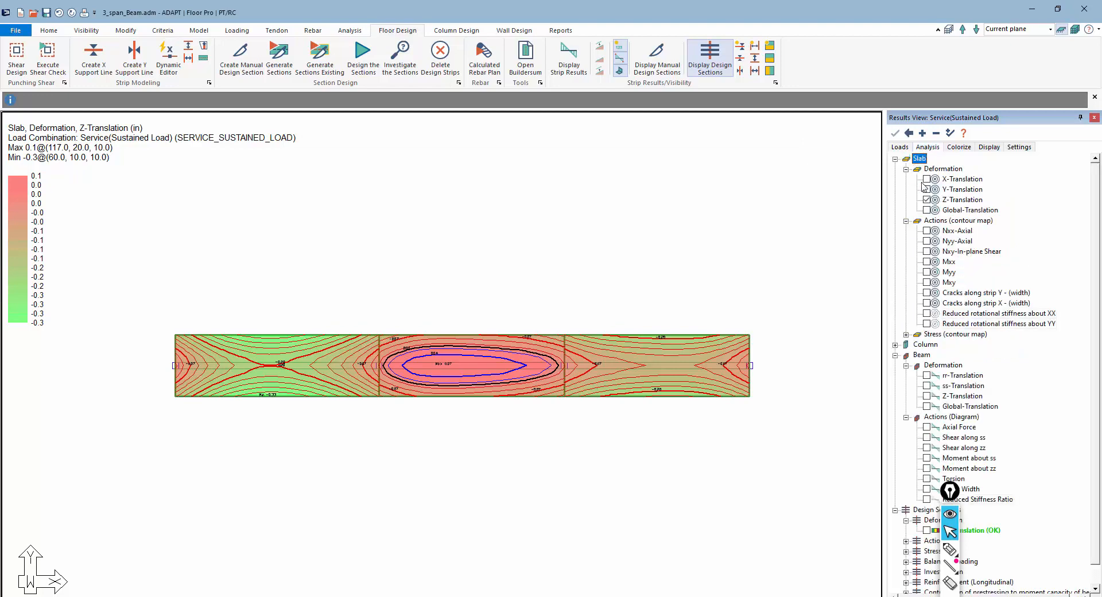
pyautogui.click(927, 201)
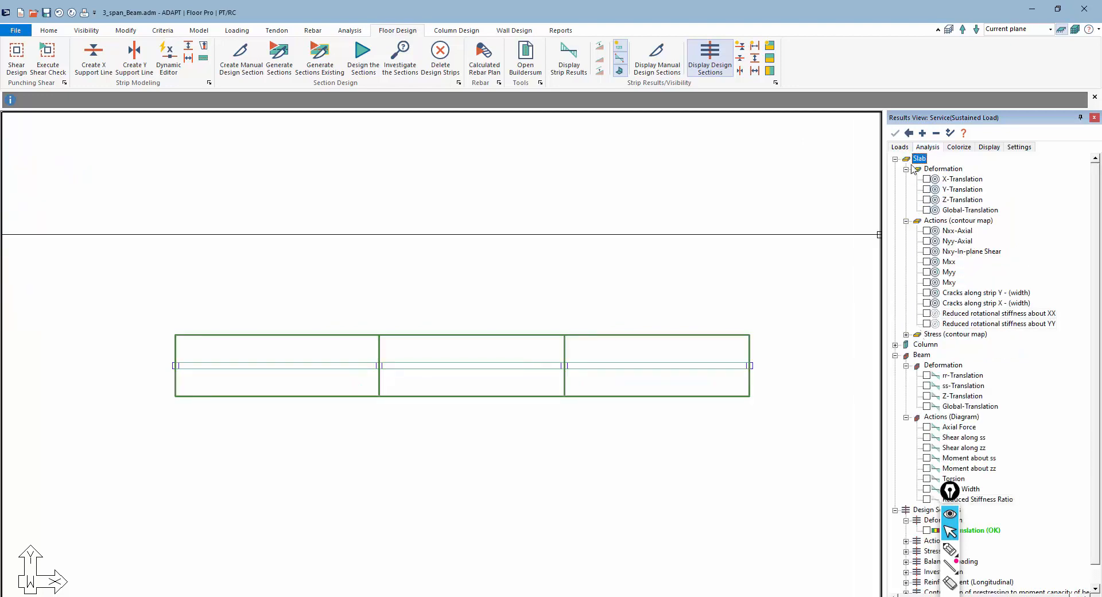
pyautogui.click(899, 147)
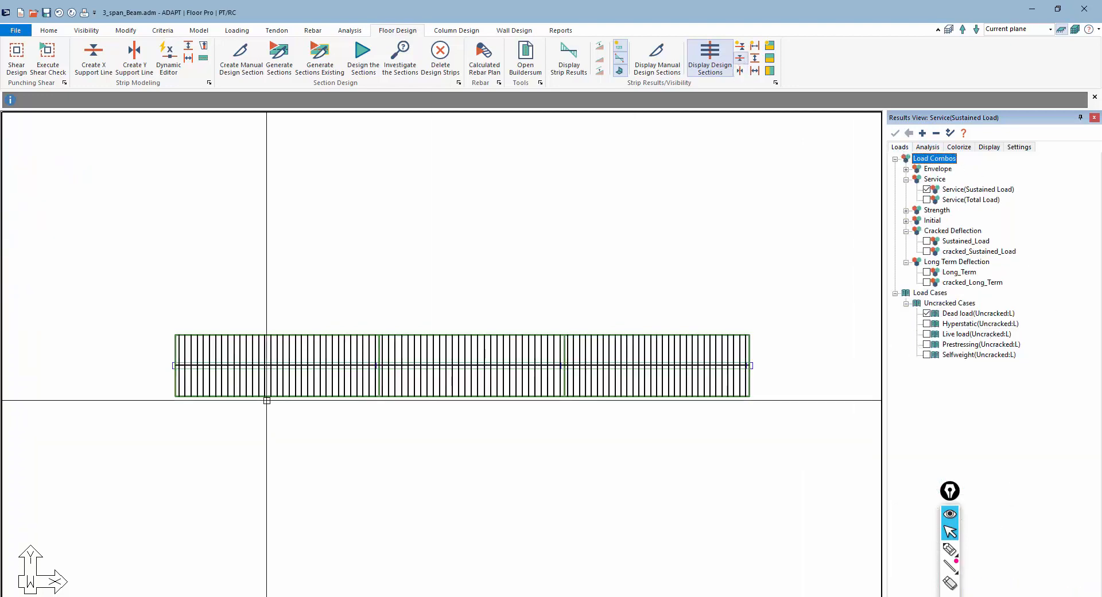
pyautogui.click(927, 147)
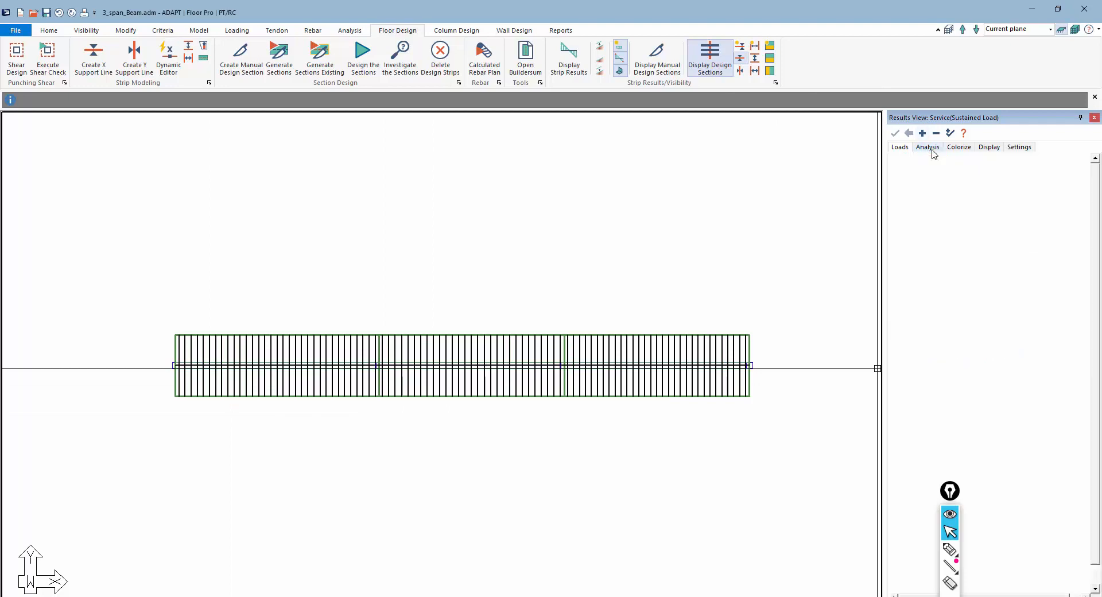
pyautogui.click(936, 134)
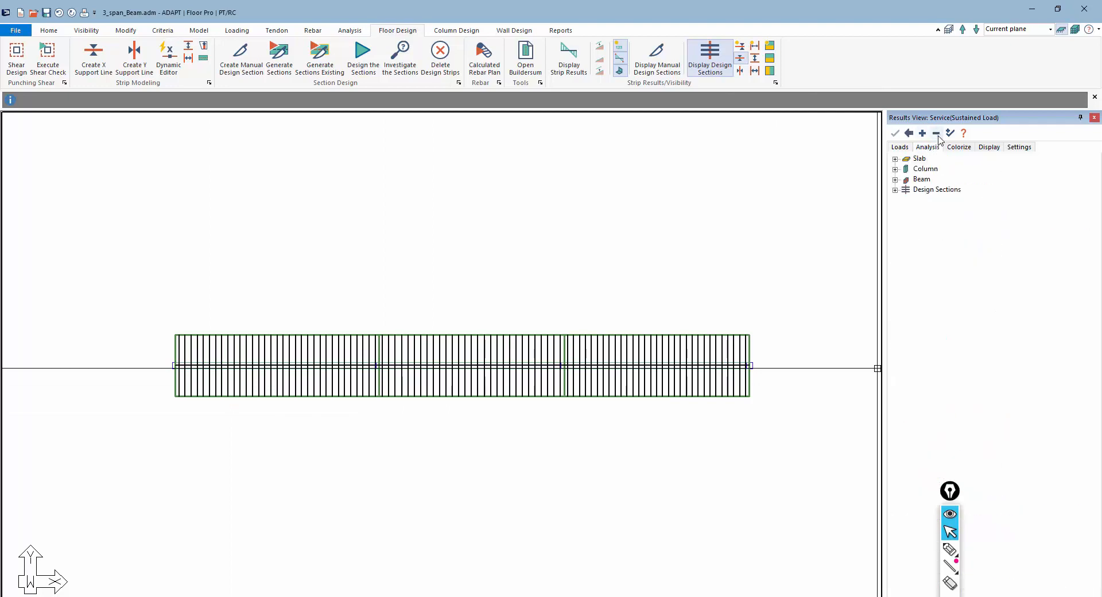
pyautogui.click(895, 190)
pyautogui.click(906, 221)
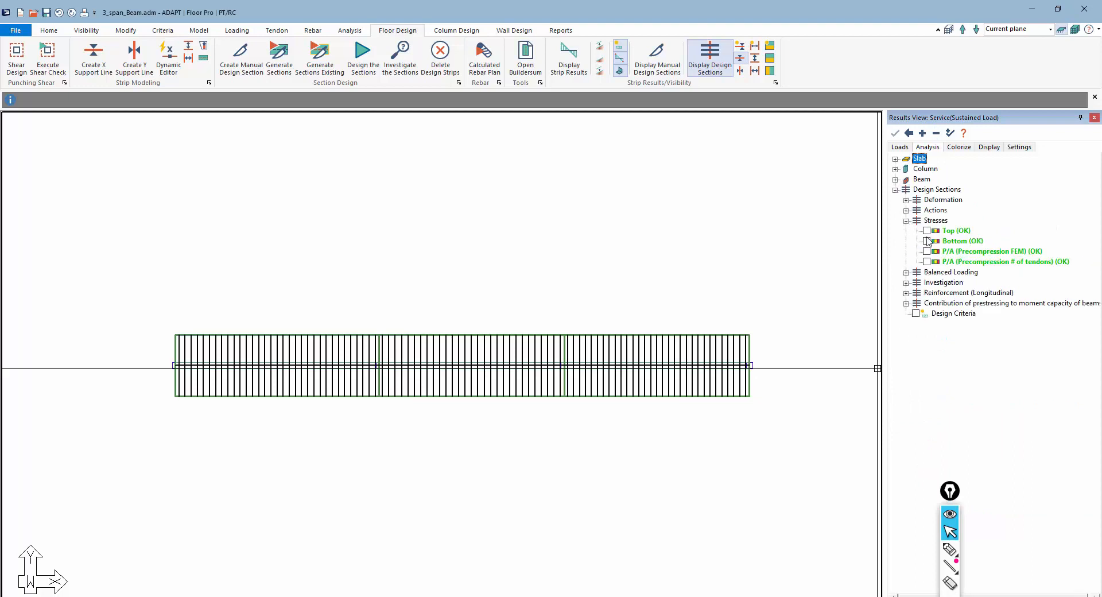
pyautogui.click(927, 241)
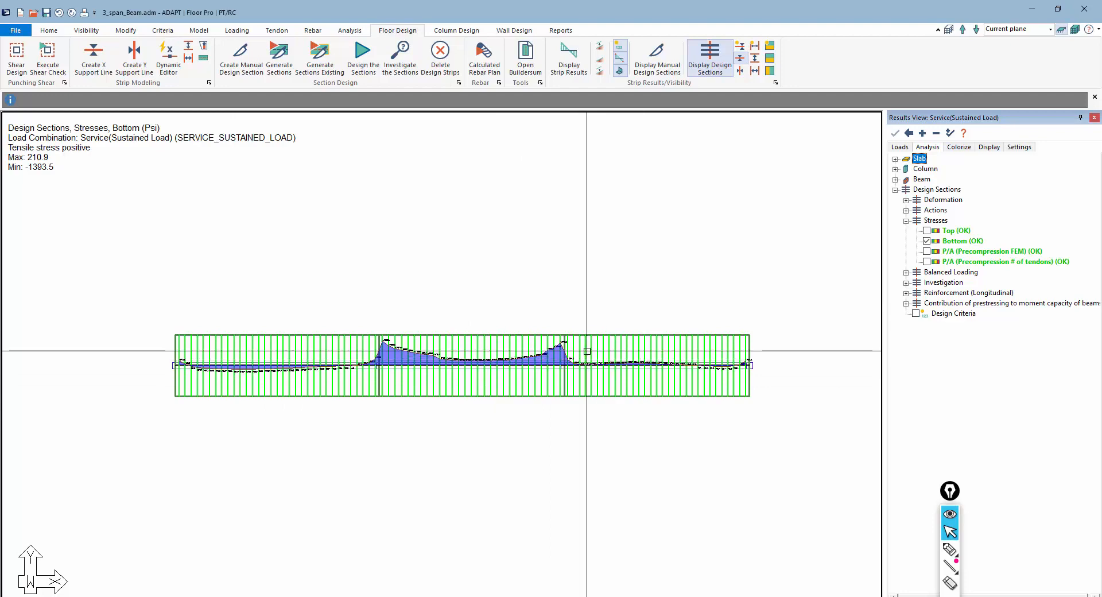
# Zoom in to examine the bottom fiber stress values along the beam spans
pyautogui.scroll(5, 250, 368)
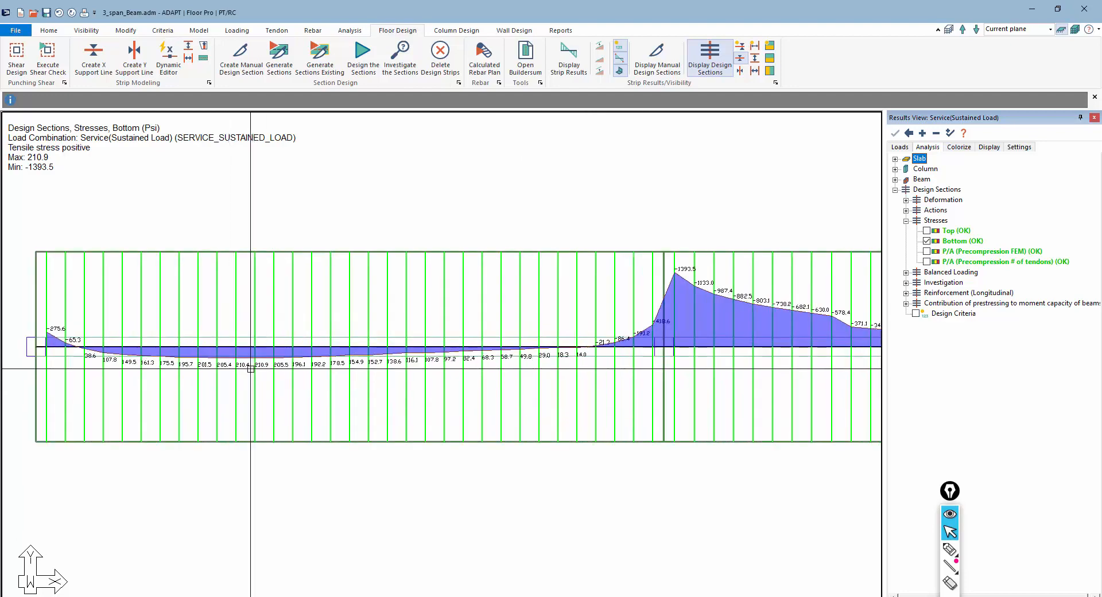
pyautogui.scroll(2, 251, 368)
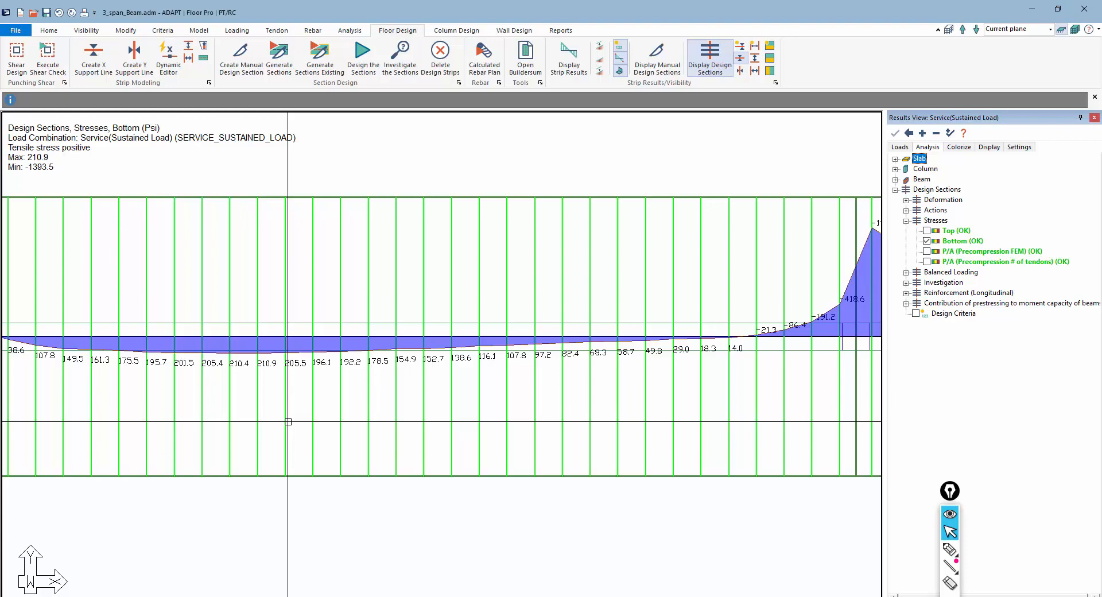
pyautogui.scroll(-3, 198, 351)
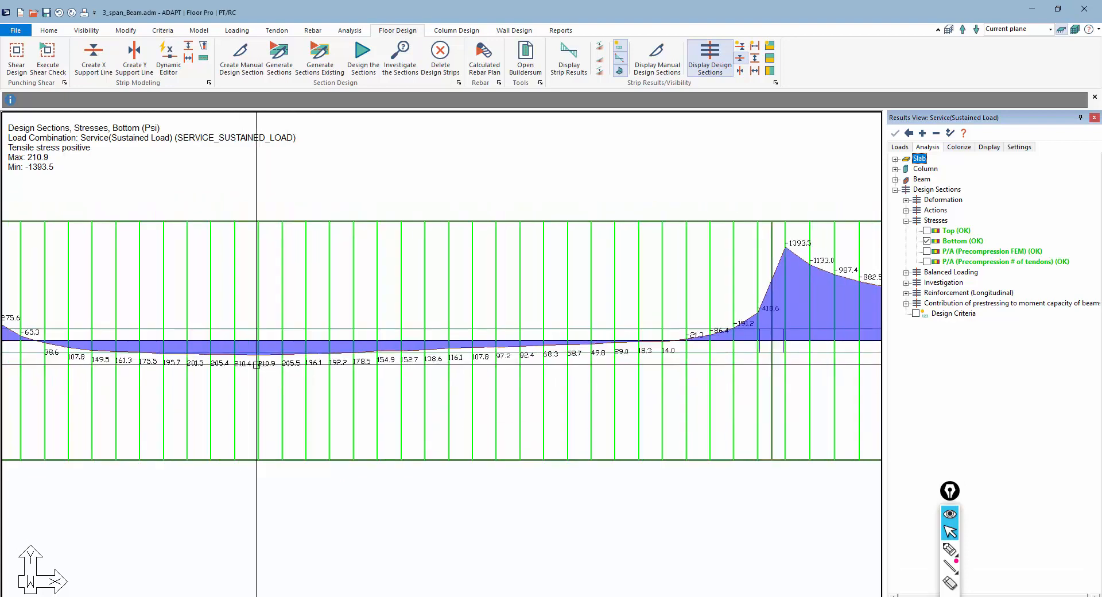
pyautogui.scroll(-4, 198, 351)
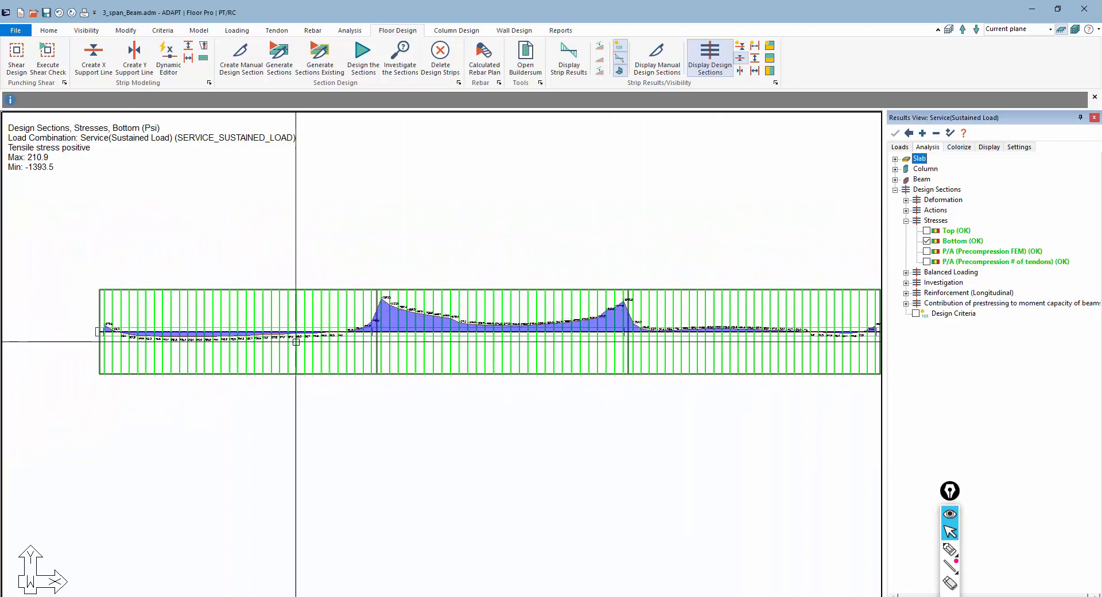
pyautogui.scroll(-1, 333, 379)
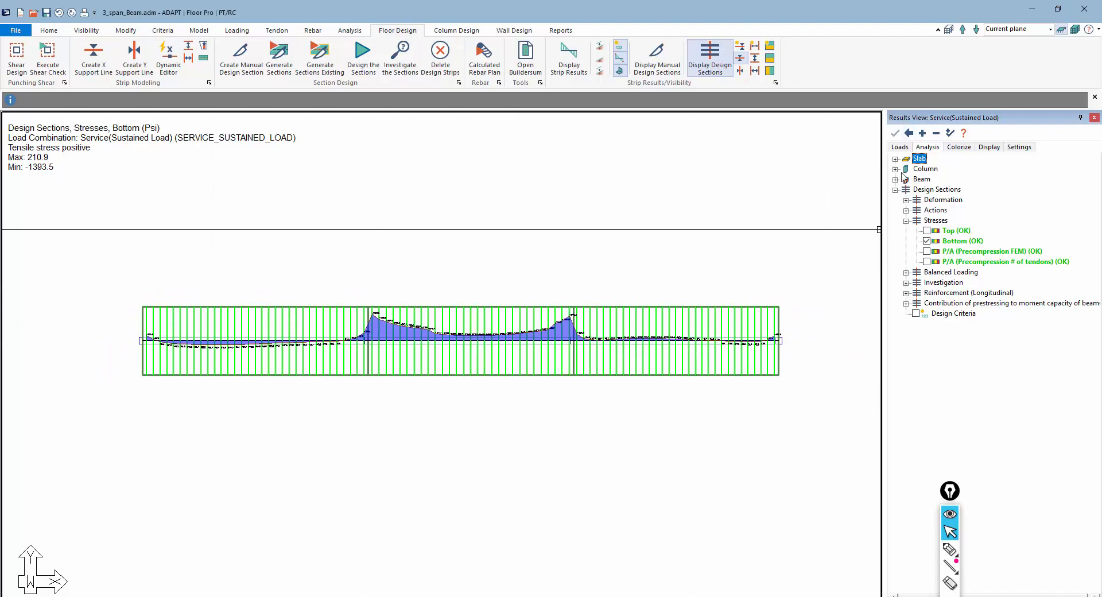
# Collapse the deflection and load case groups in the results tree and turn off the bottom fiber stress display
pyautogui.click(900, 147)
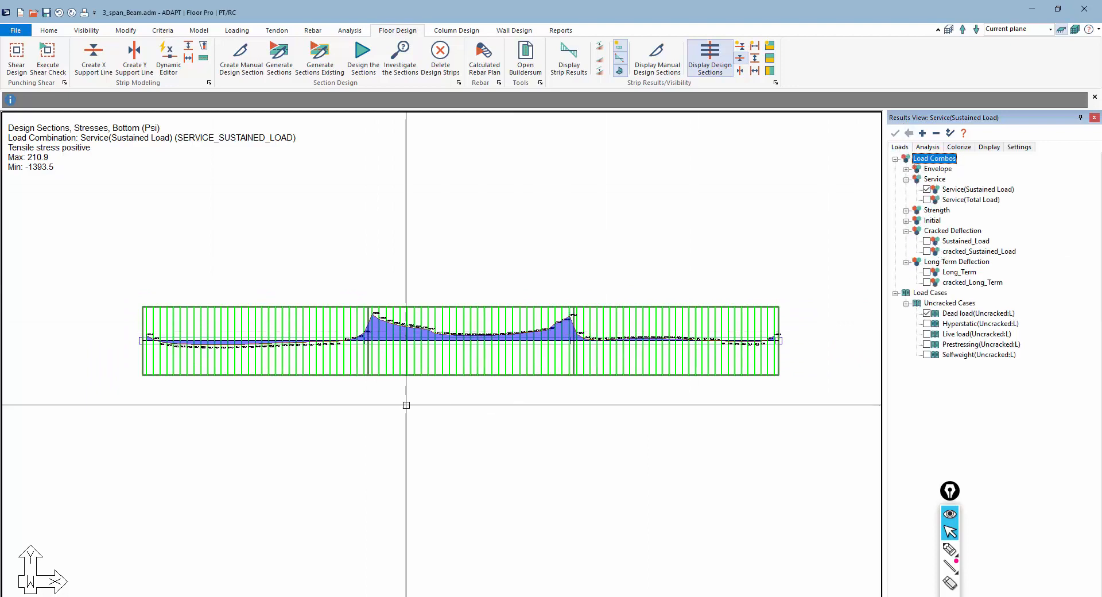
pyautogui.click(906, 231)
pyautogui.click(906, 242)
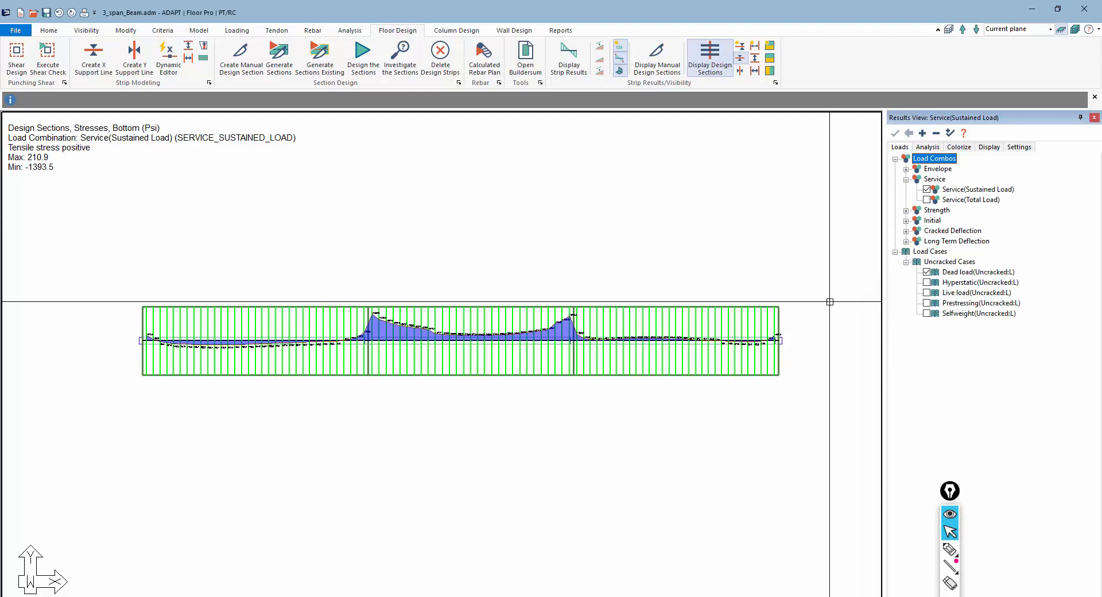
pyautogui.click(896, 252)
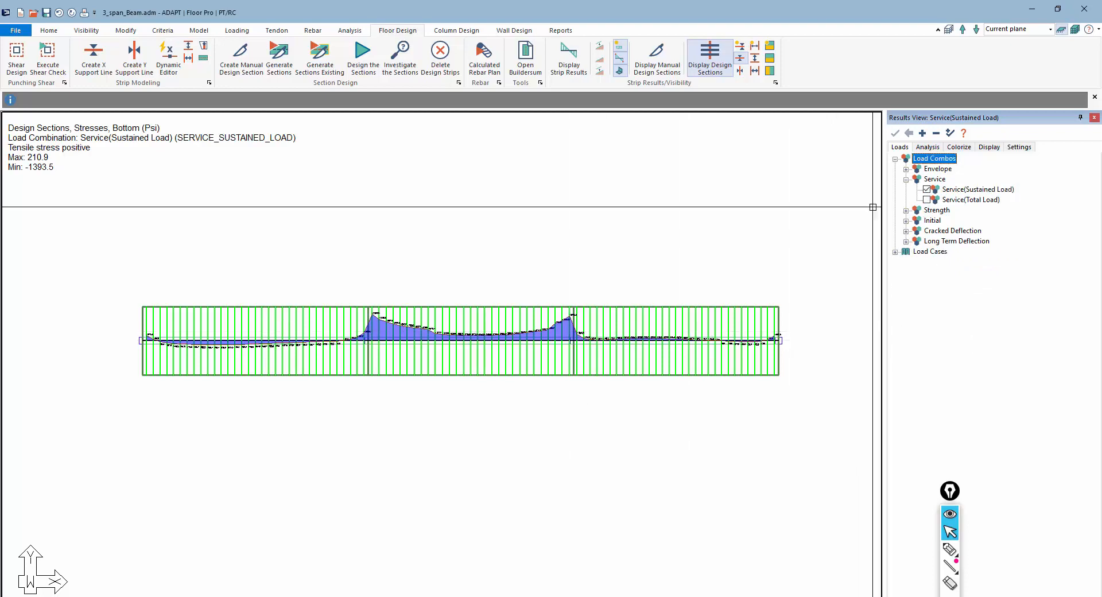
pyautogui.click(921, 146)
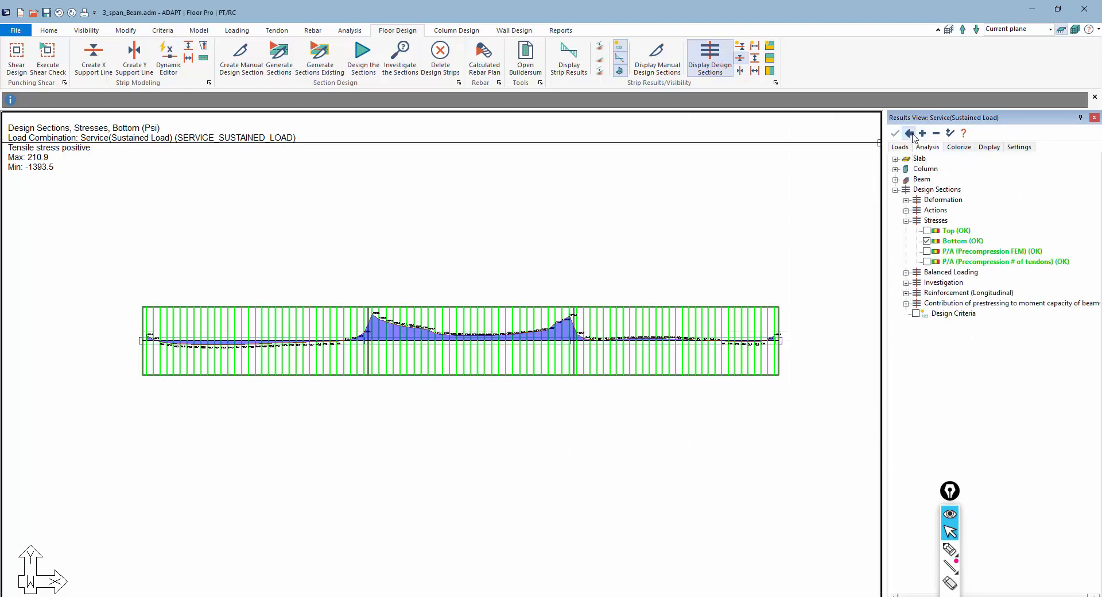
pyautogui.click(926, 241)
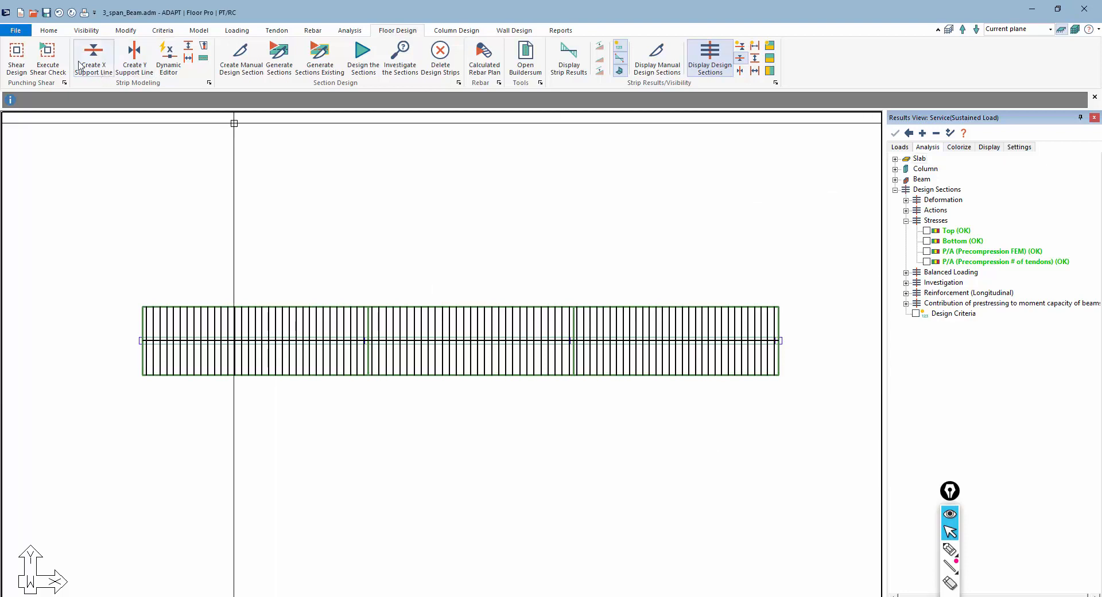
# Restore the default display of the model
pyautogui.click(86, 30)
pyautogui.click(179, 56)
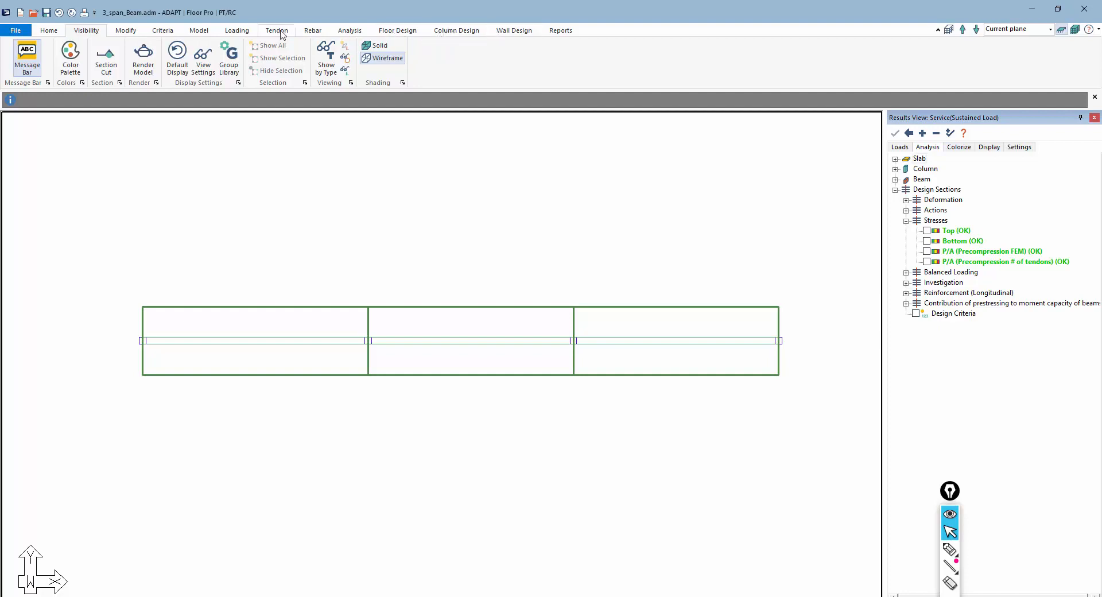
# Generate the calculated rebar plan using the Envelope combination, calculated lengths and bars along support lines
pyautogui.click(313, 30)
pyautogui.click(272, 57)
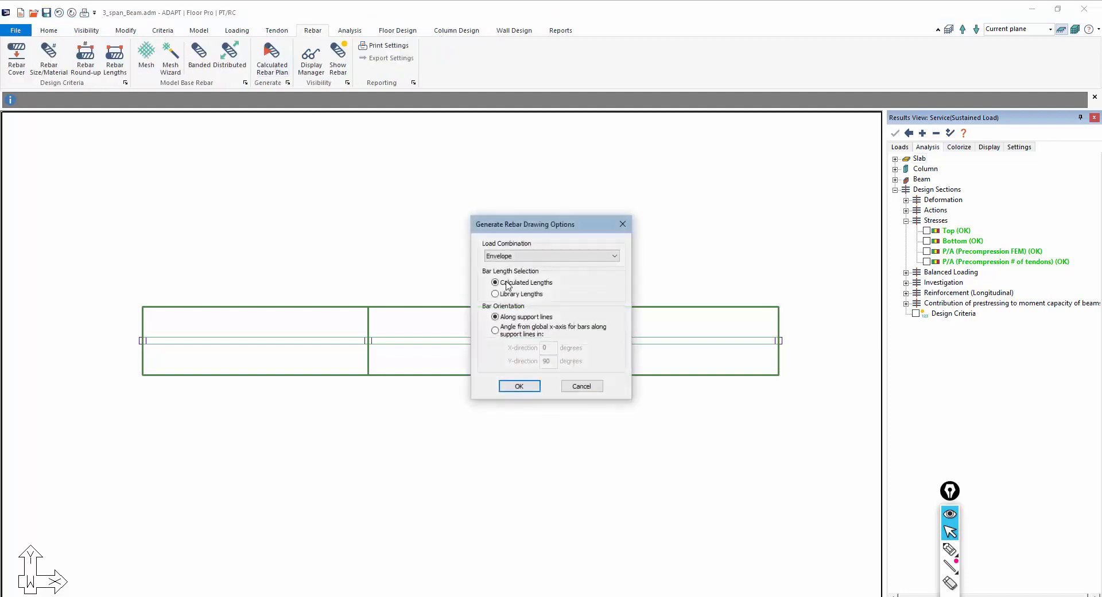
pyautogui.click(502, 258)
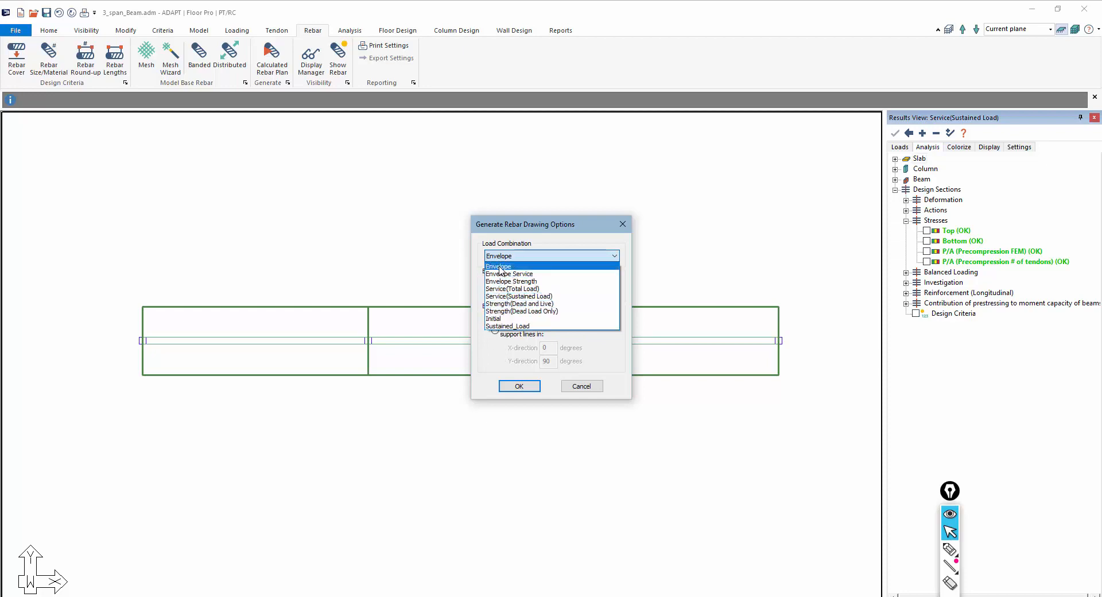
pyautogui.click(515, 386)
pyautogui.click(516, 386)
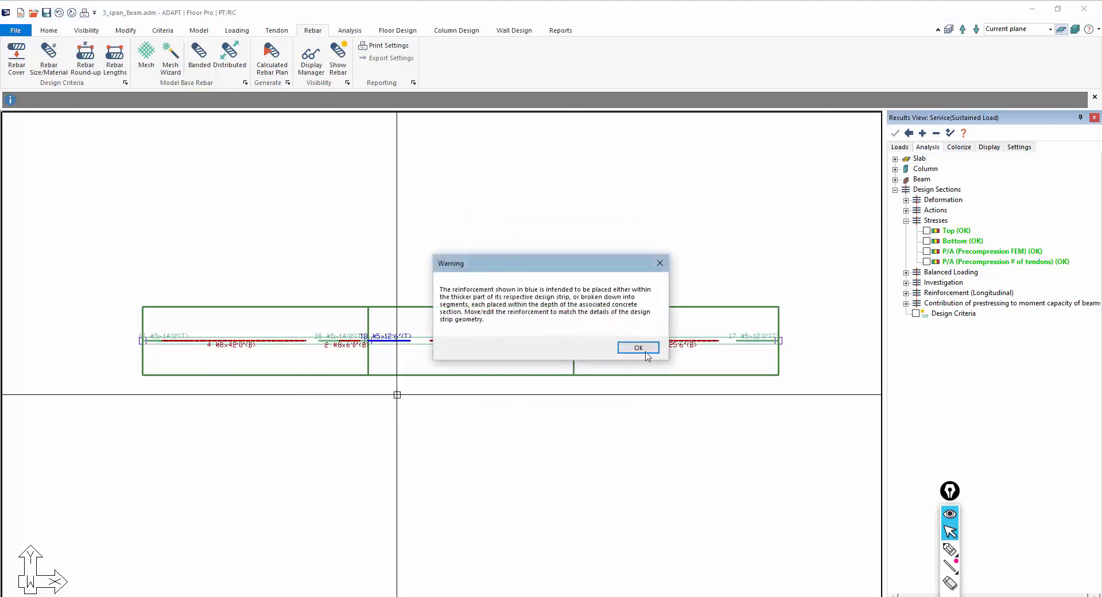
pyautogui.click(639, 347)
# Open the support line's properties and place its beam elevation drawing with rebar detailing above the plan
pyautogui.scroll(4, 173, 366)
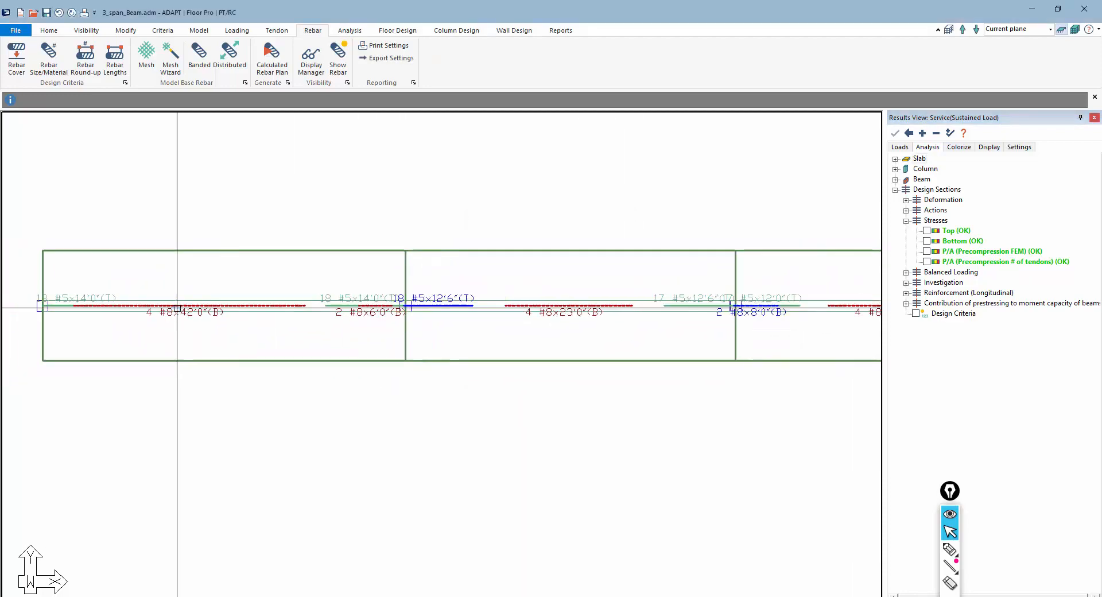
pyautogui.scroll(-2, 177, 309)
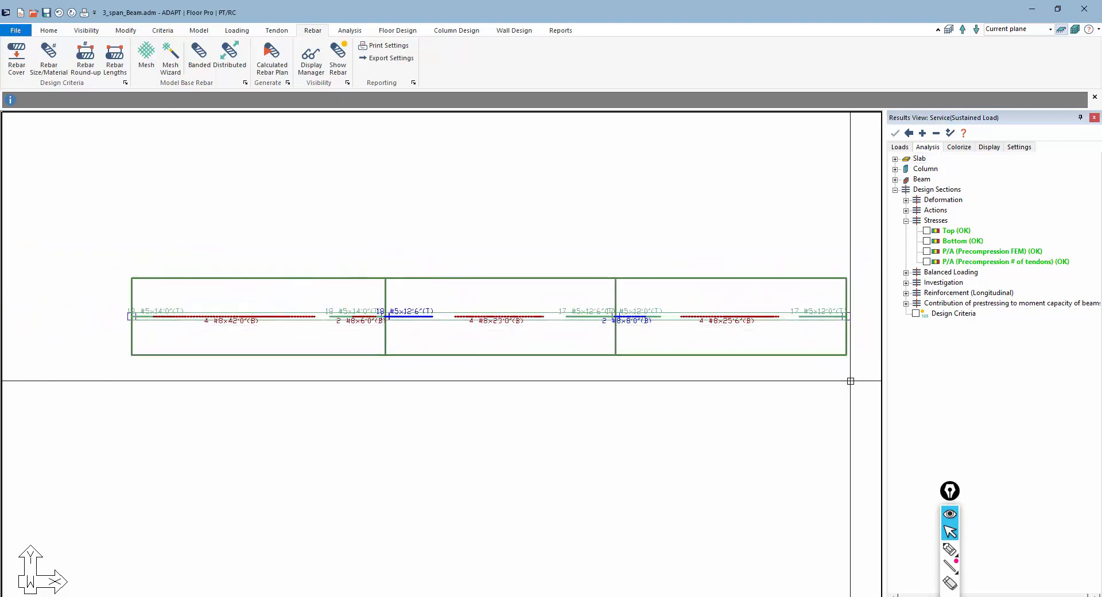
pyautogui.moveTo(437, 356); pyautogui.dragTo(430, 393, button='middle')
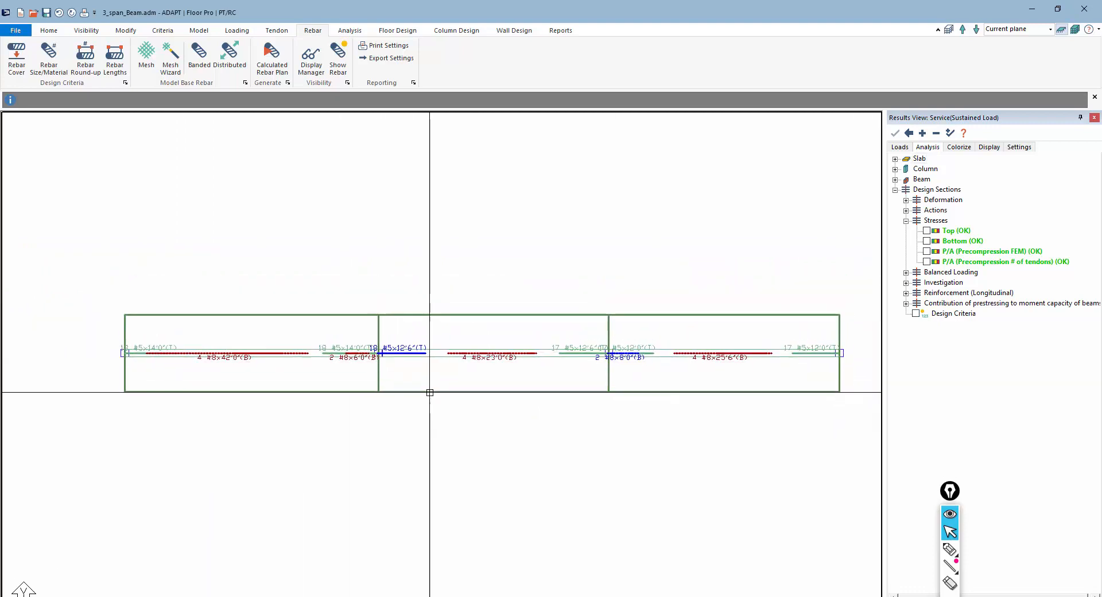
pyautogui.scroll(-4, 377, 450)
pyautogui.scroll(3, 362, 473)
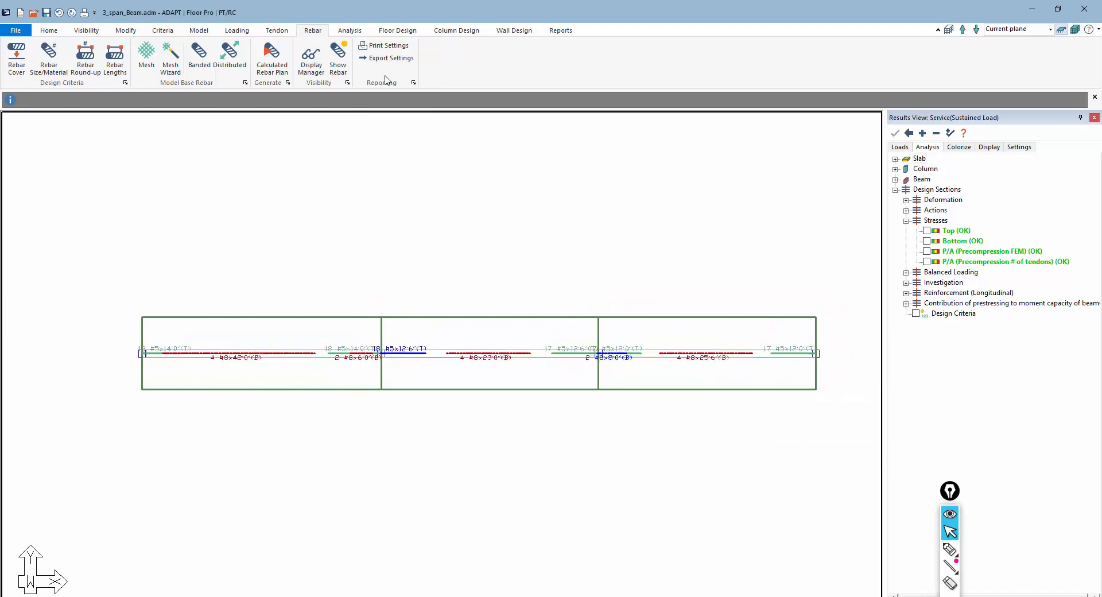
pyautogui.click(396, 31)
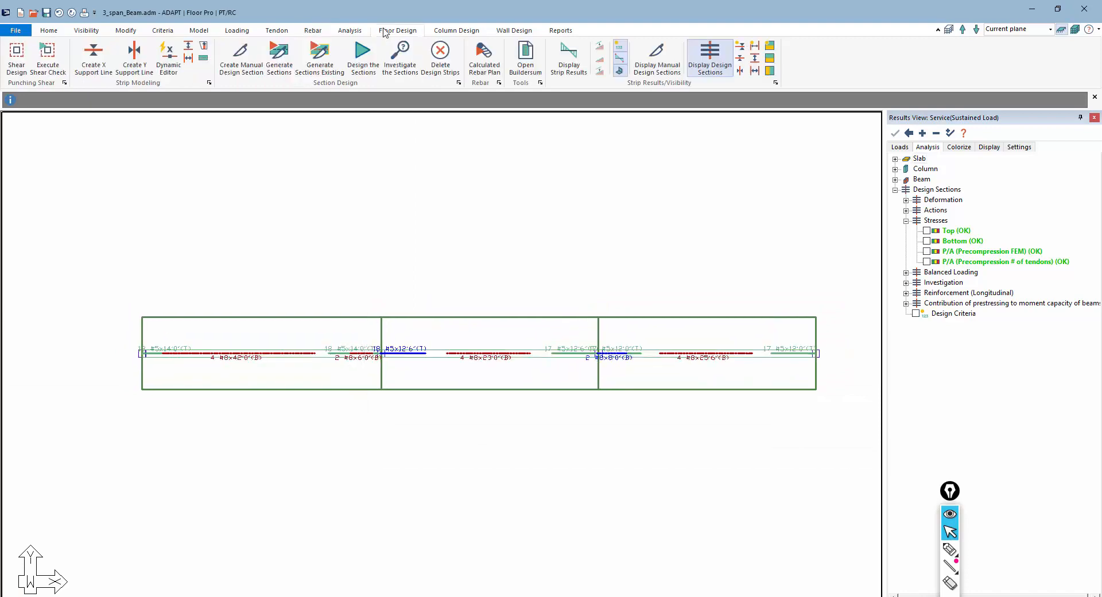
pyautogui.click(741, 58)
pyautogui.doubleClick(442, 338)
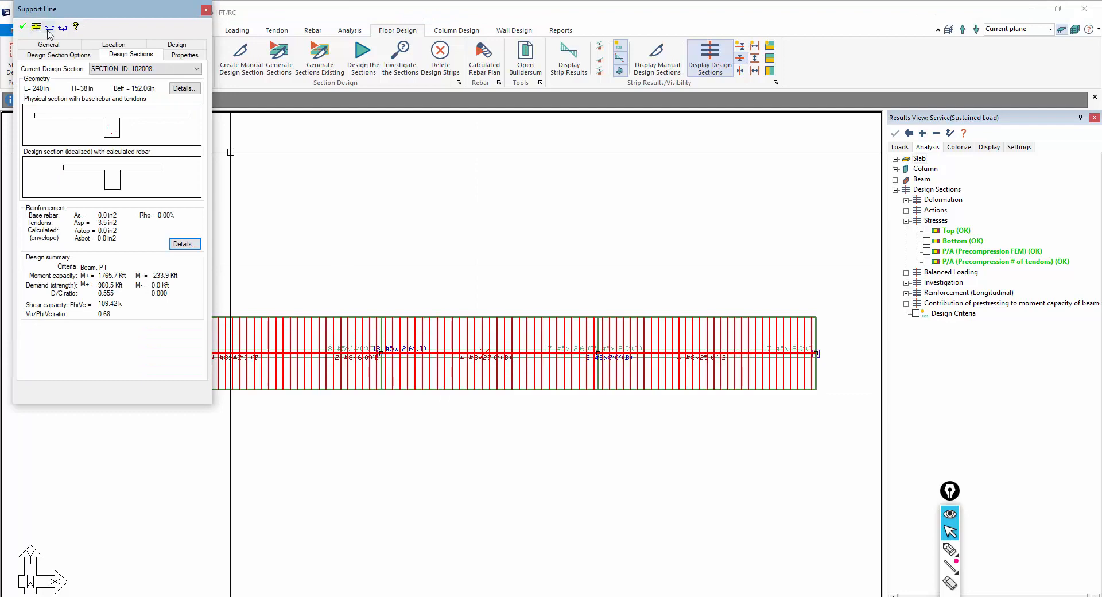
pyautogui.click(51, 30)
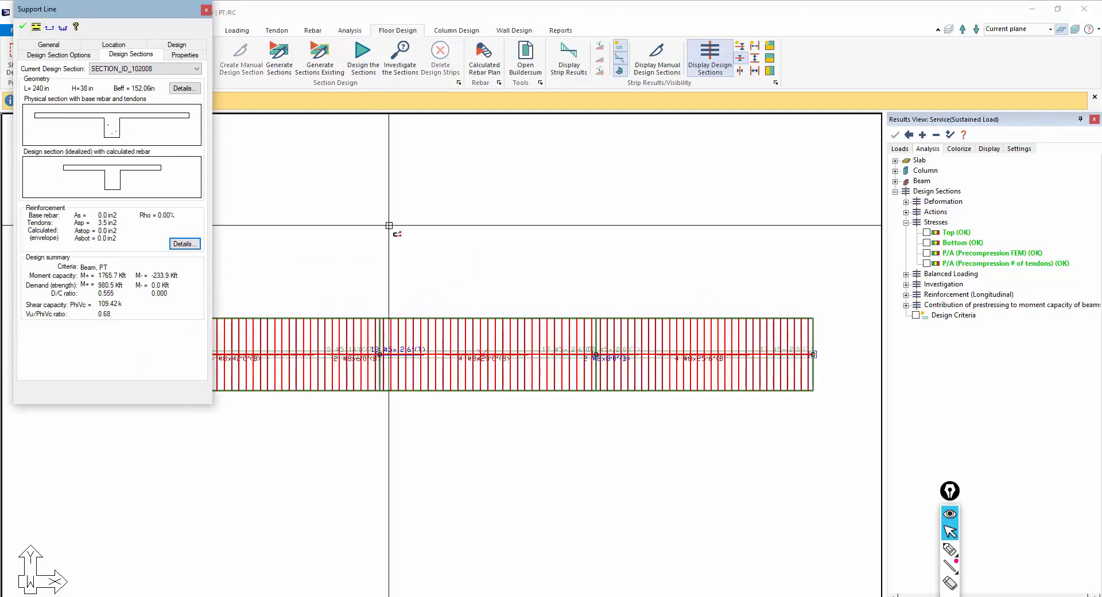
pyautogui.click(212, 243)
# Take a report screenshot of the elevation view named Beam Elevation
pyautogui.scroll(-3, 197, 275)
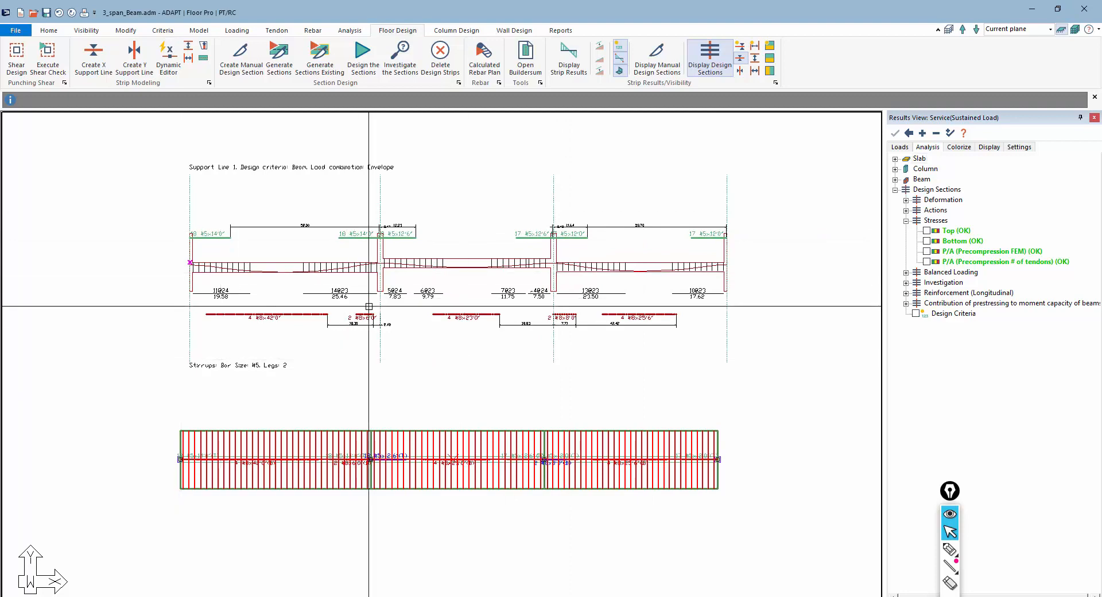
pyautogui.scroll(-1, 361, 344)
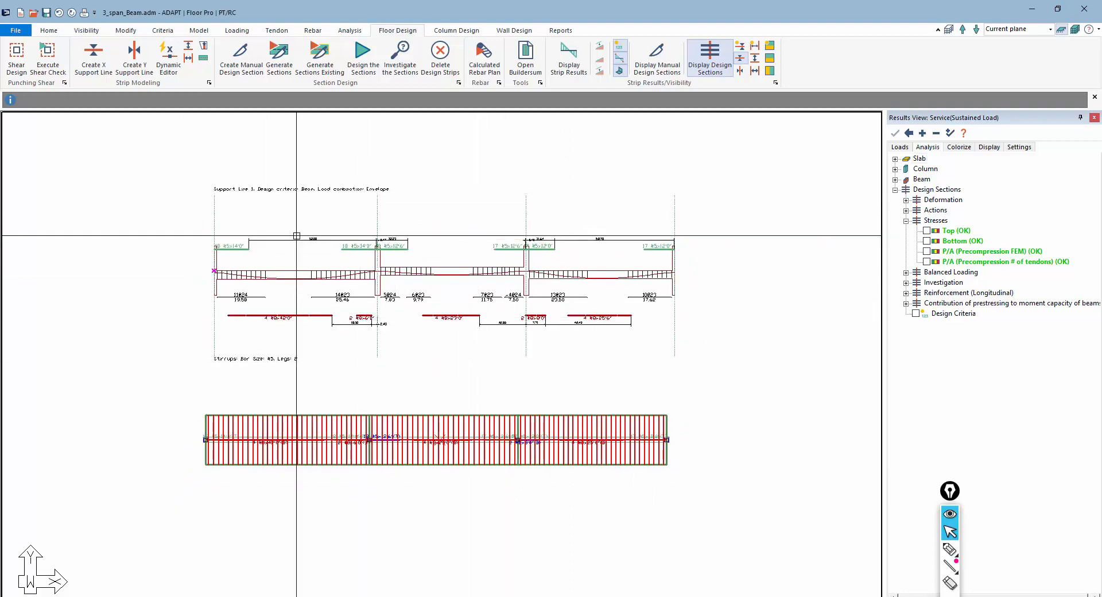
pyautogui.scroll(2, 307, 369)
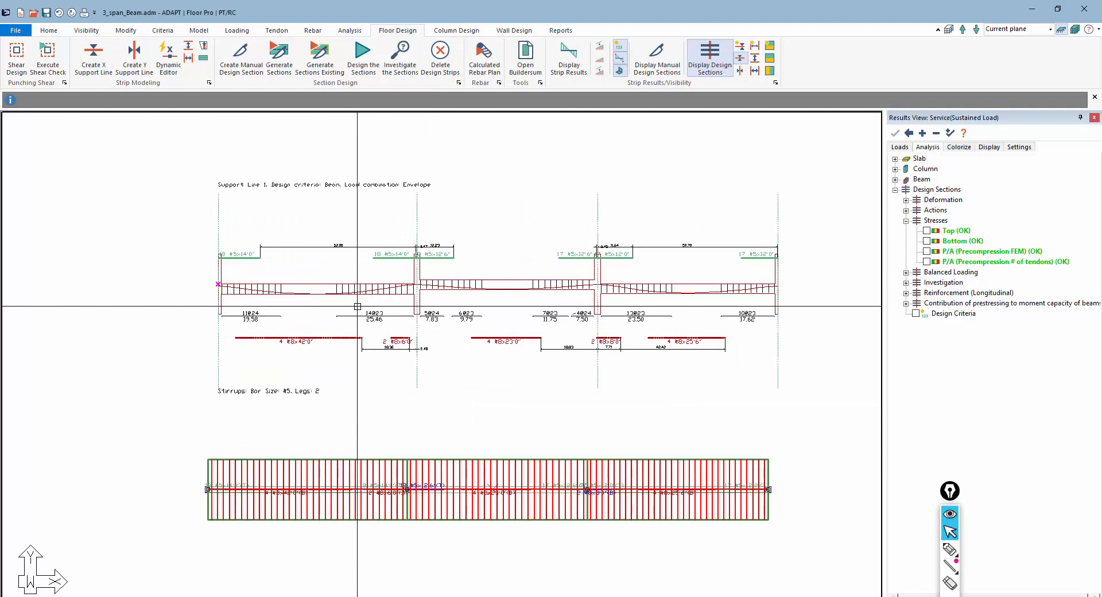
pyautogui.click(447, 403)
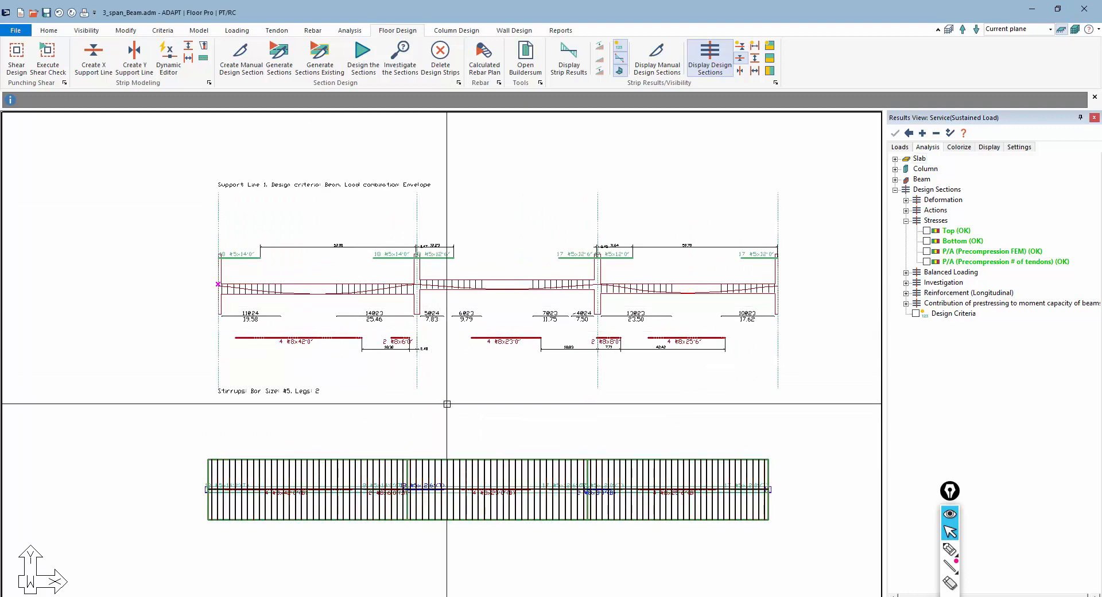
pyautogui.click(562, 32)
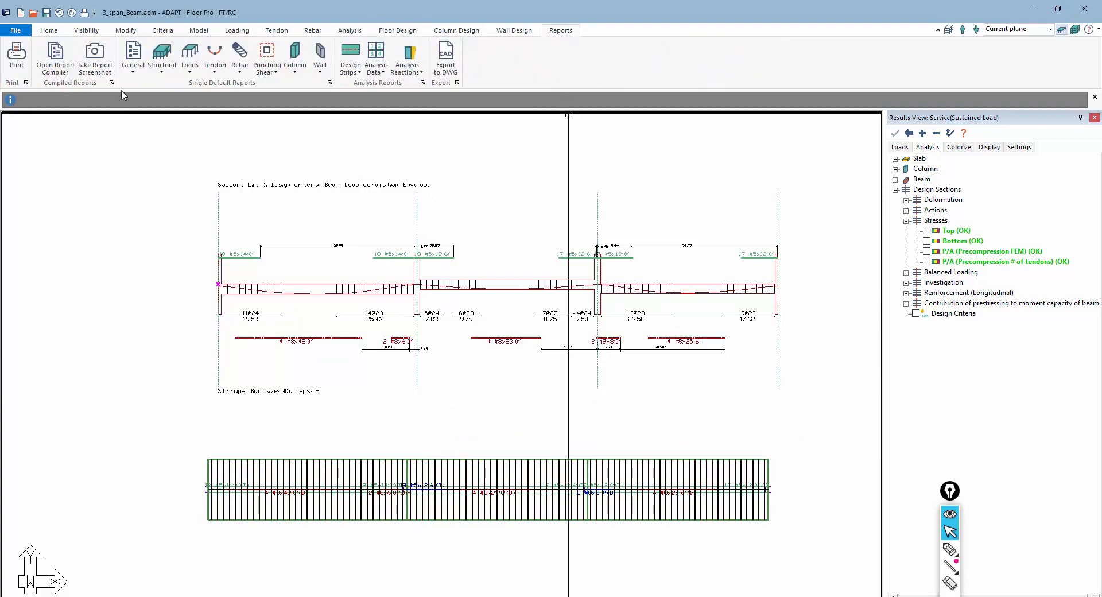
pyautogui.click(102, 69)
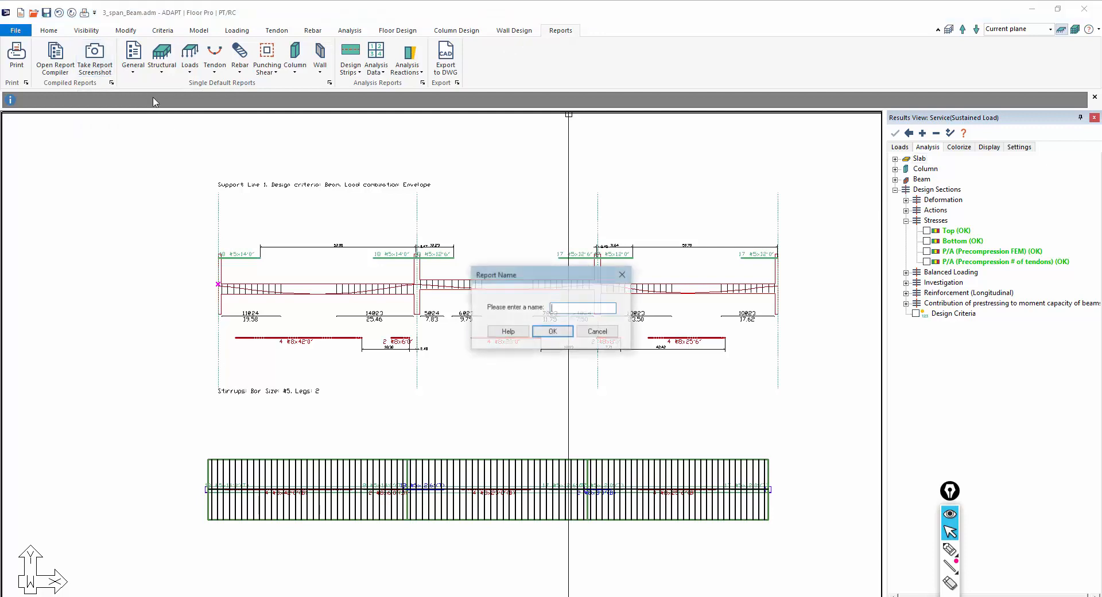
pyautogui.click(552, 332)
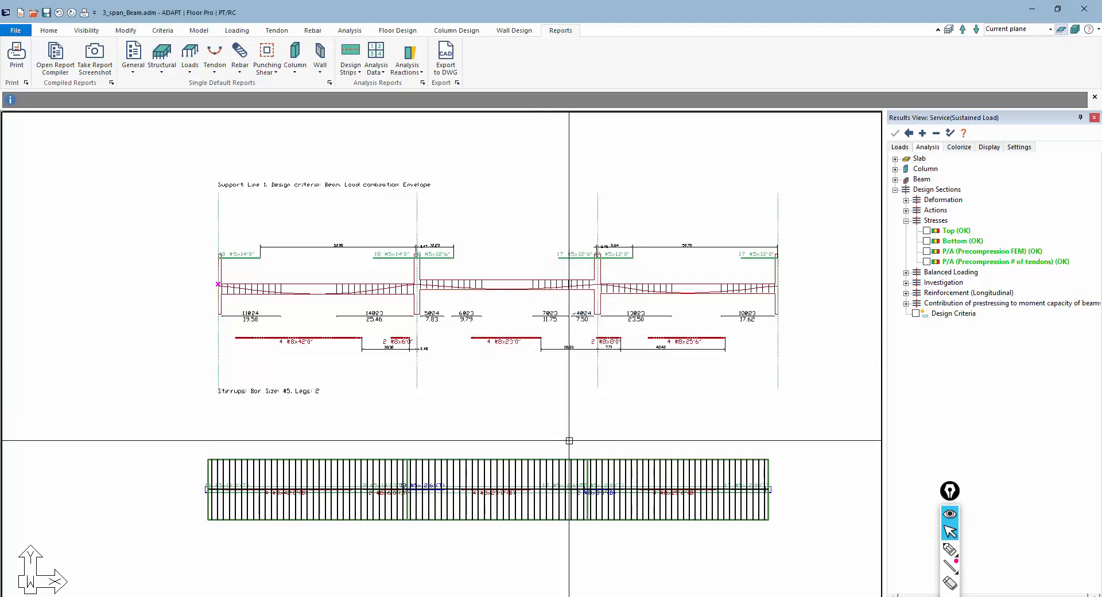
# Turn the design sections' bottom fiber stress display back on
pyautogui.moveTo(600, 415); pyautogui.dragTo(598, 283, button='middle')
pyautogui.scroll(2, 832, 257)
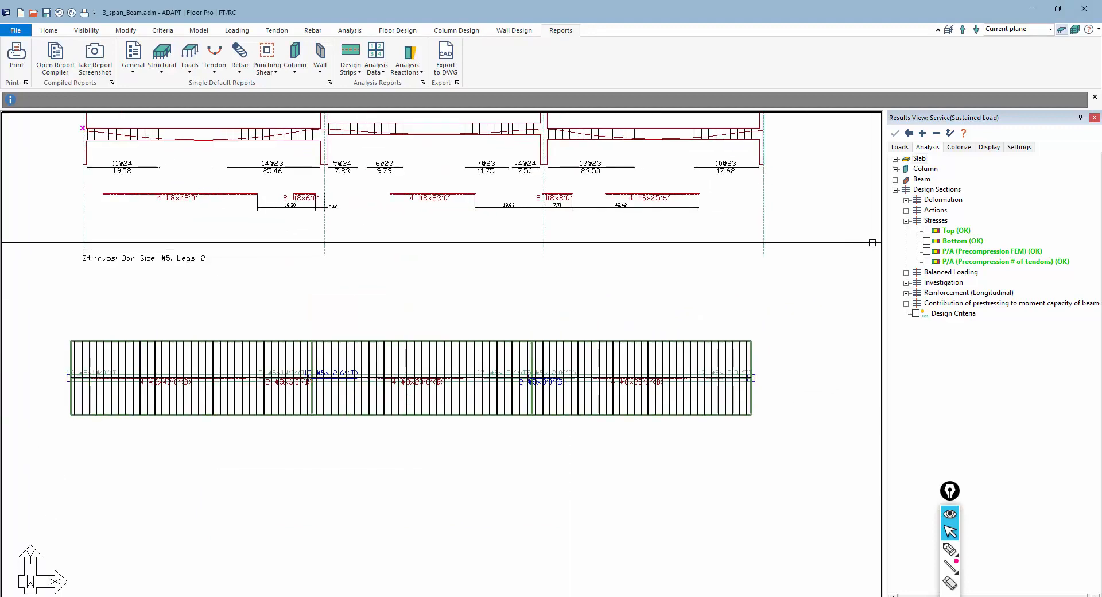
pyautogui.click(926, 240)
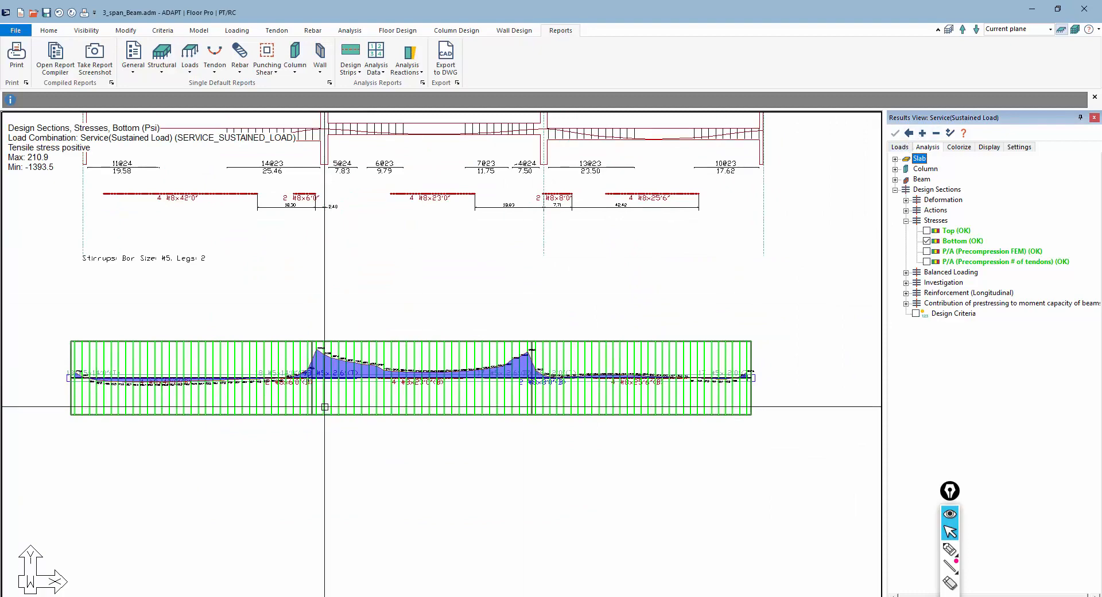
# Take a report screenshot of the stress view named Stress_sustaine_bottom
pyautogui.click(95, 55)
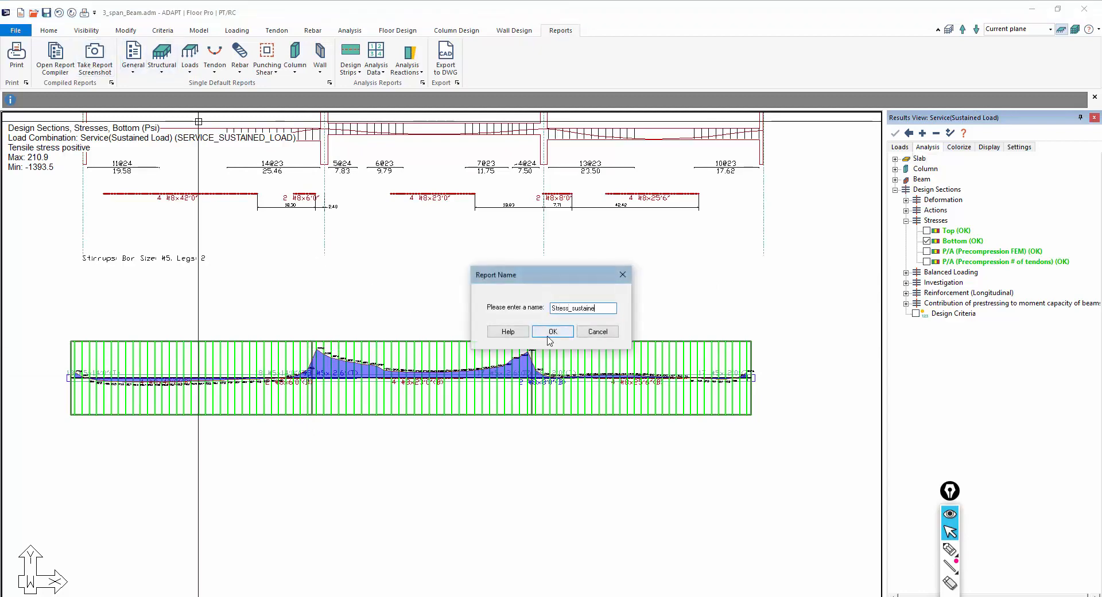
pyautogui.write('Stress_sustaine_bottom')
pyautogui.press('Return')
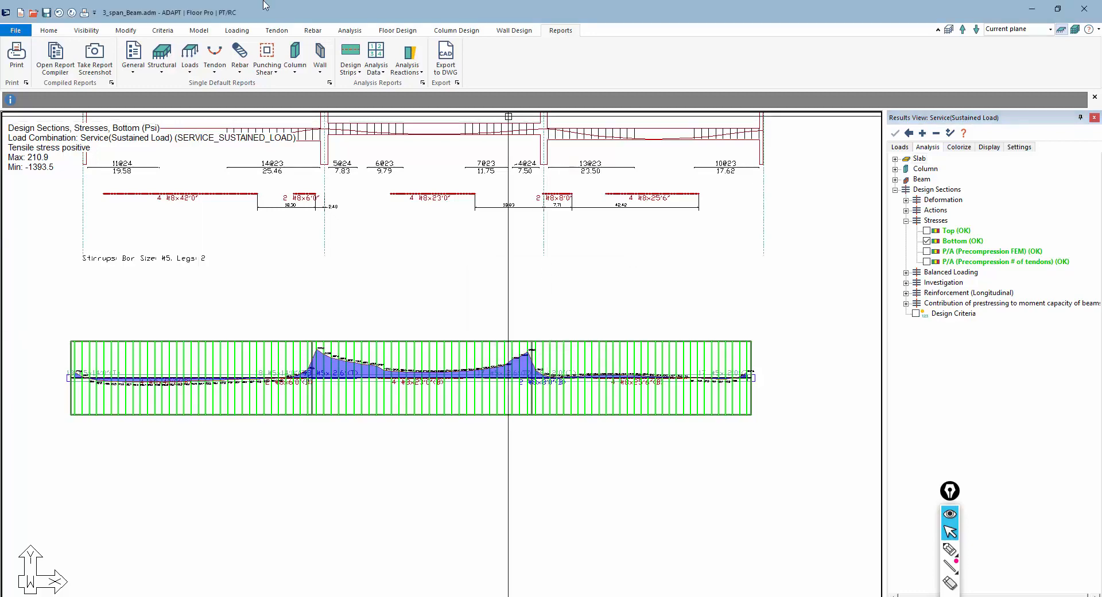
# Open the report compiler and select the Beam Elevation and Stress_sustaine_bottom screenshots under Graphical
pyautogui.click(66, 70)
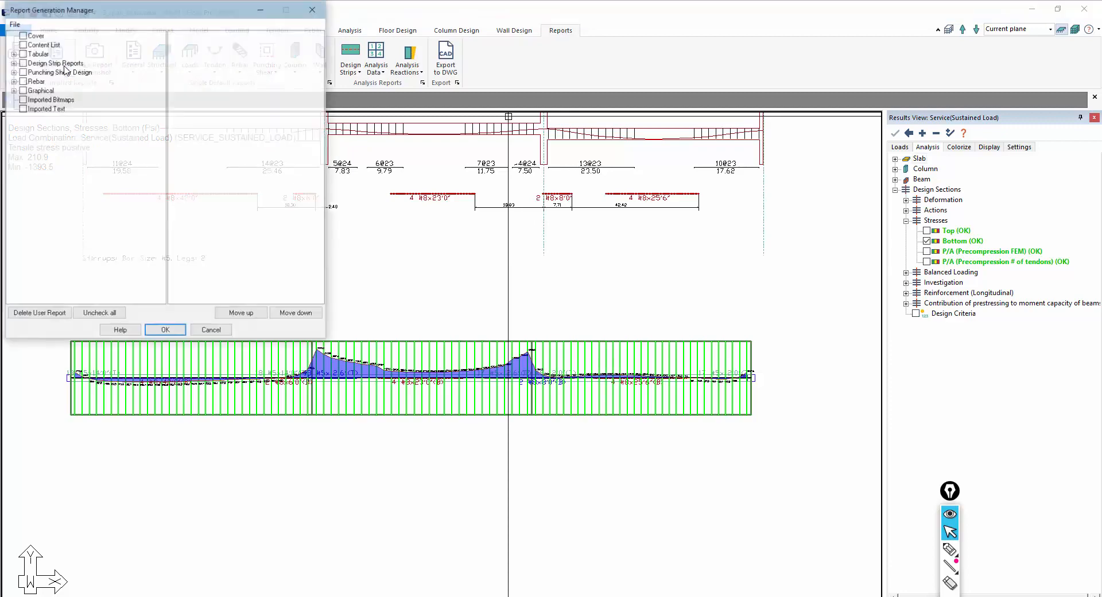
pyautogui.moveTo(74, 3); pyautogui.dragTo(224, 39)
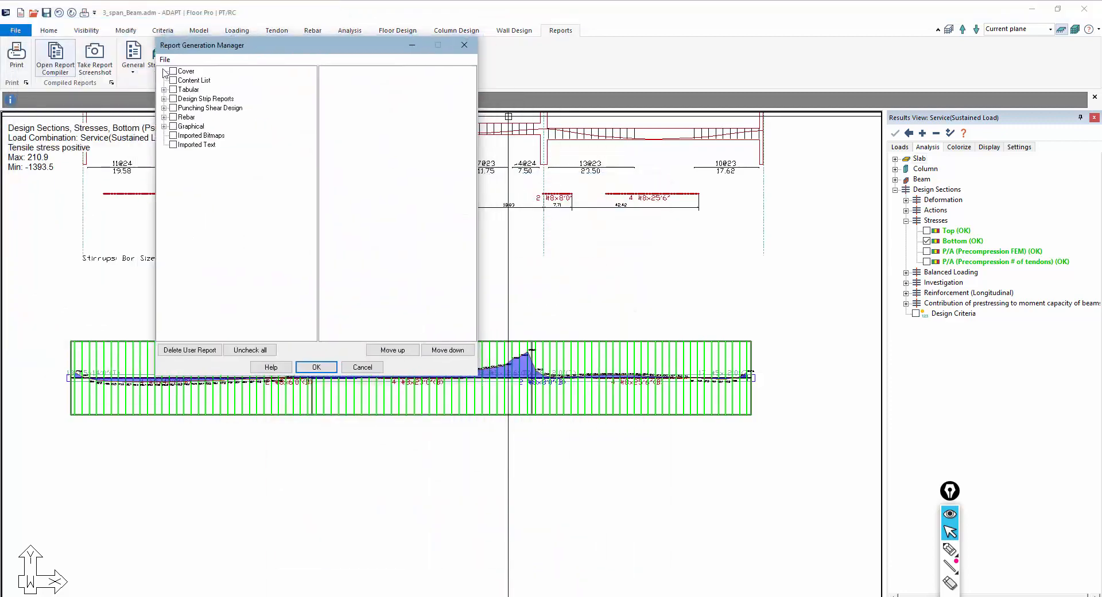
pyautogui.click(164, 126)
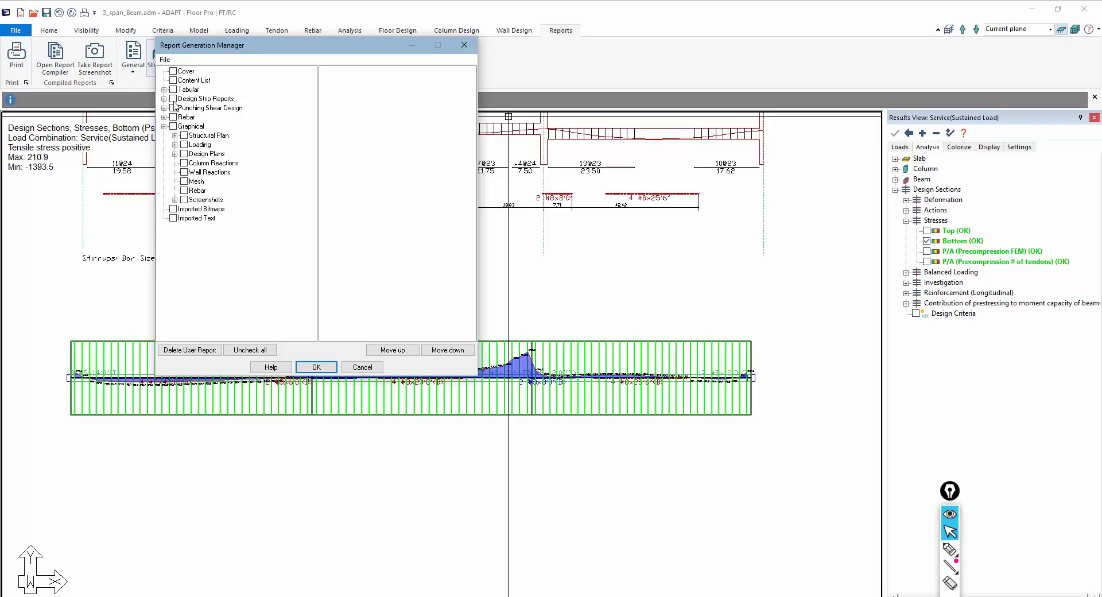
pyautogui.click(175, 200)
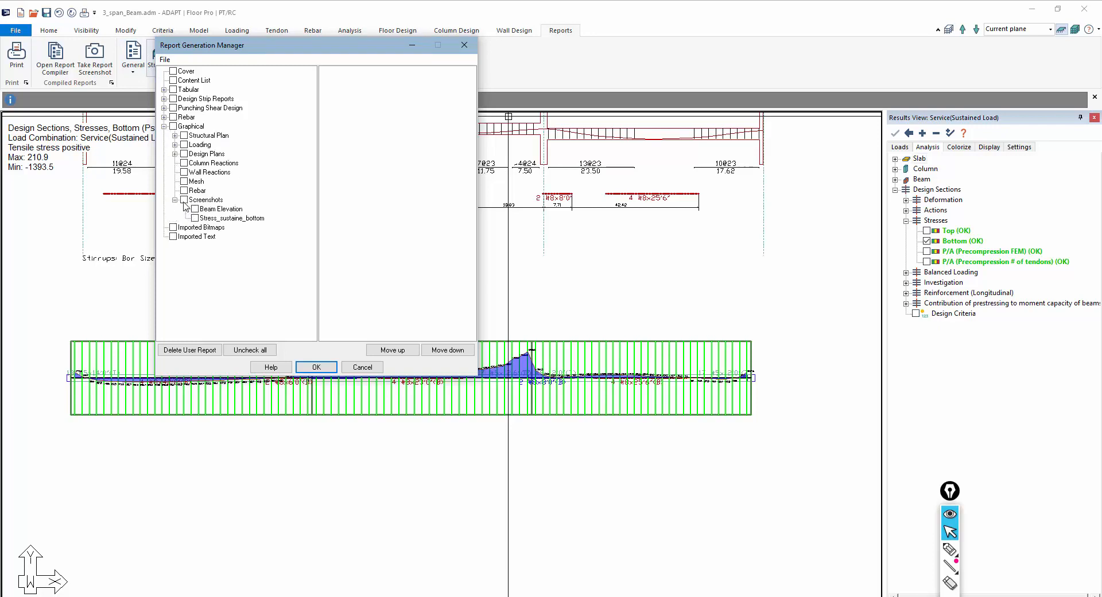
pyautogui.click(184, 200)
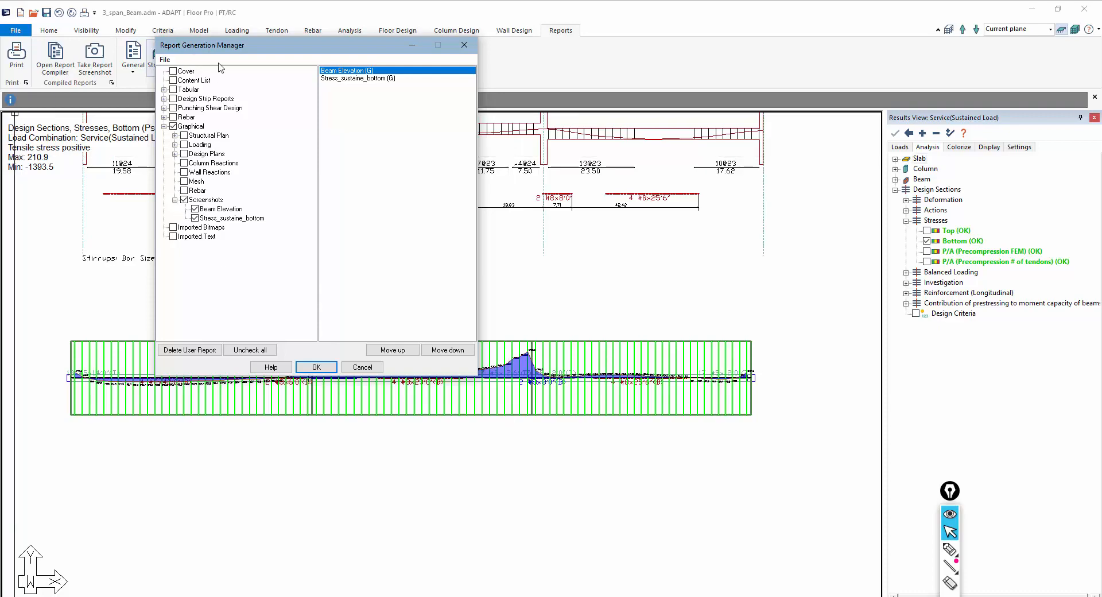
# Generate a landscape compiled PDF report from the selected screenshots, review it, and close the viewer and report manager
pyautogui.click(164, 60)
pyautogui.moveTo(188, 74)
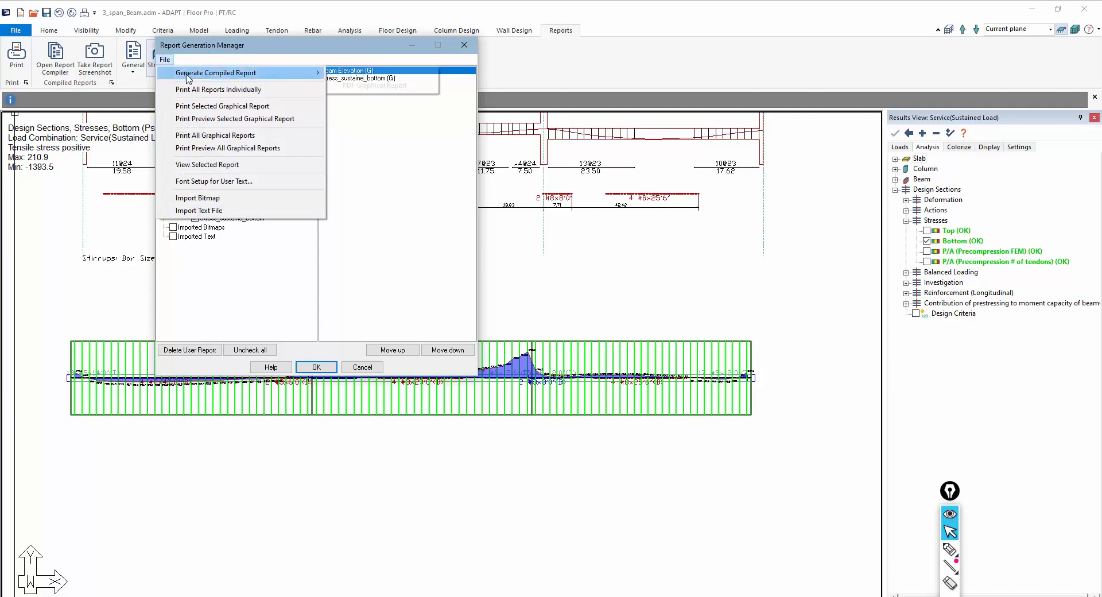
pyautogui.click(362, 86)
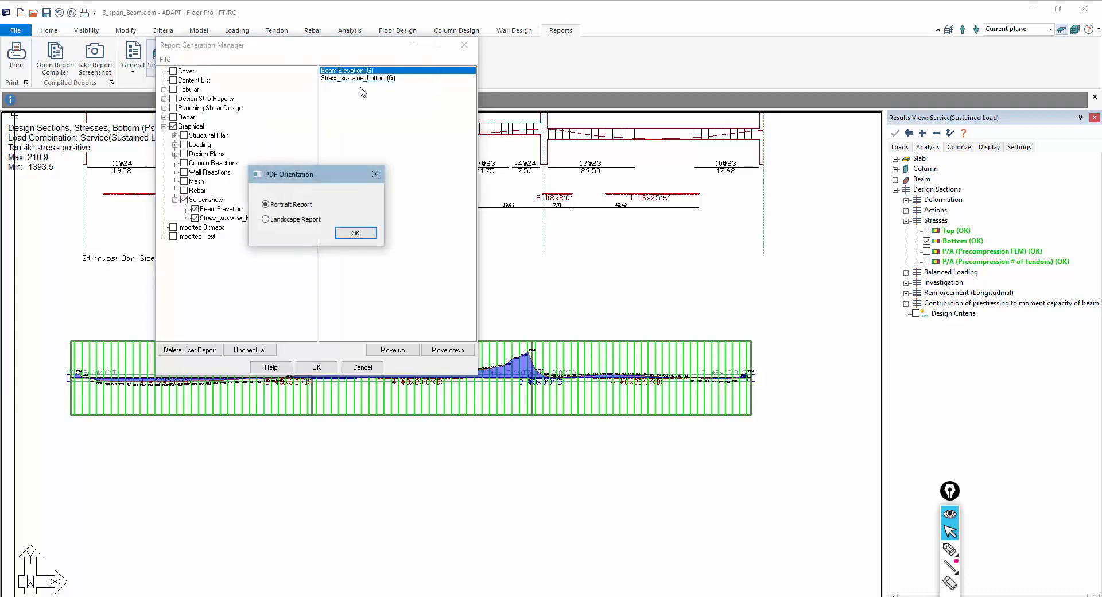
pyautogui.click(351, 234)
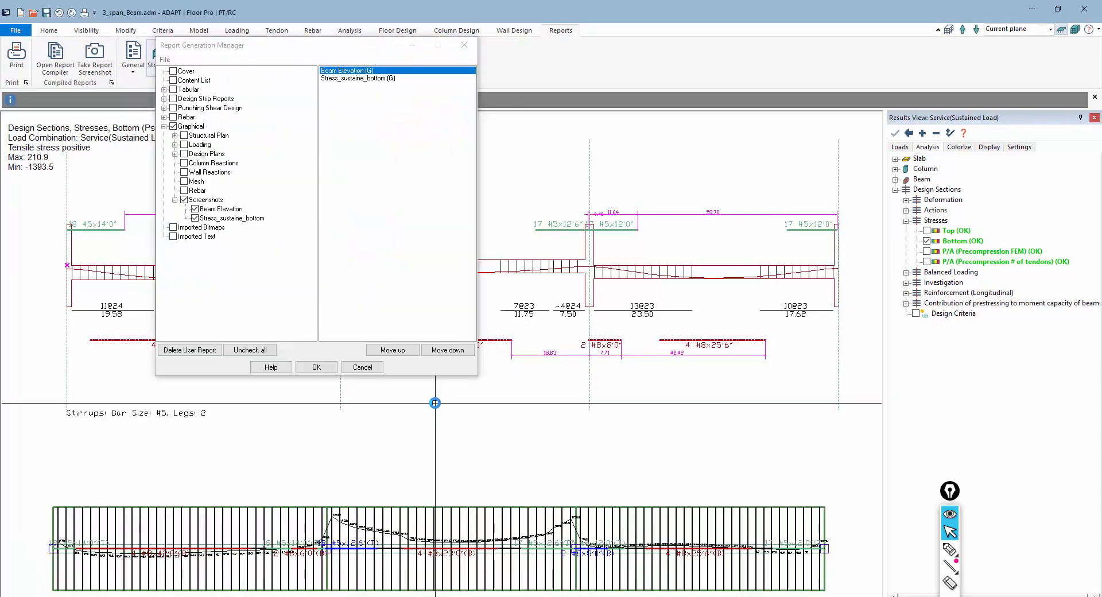
pyautogui.click(310, 368)
pyautogui.scroll(-1, 329, 379)
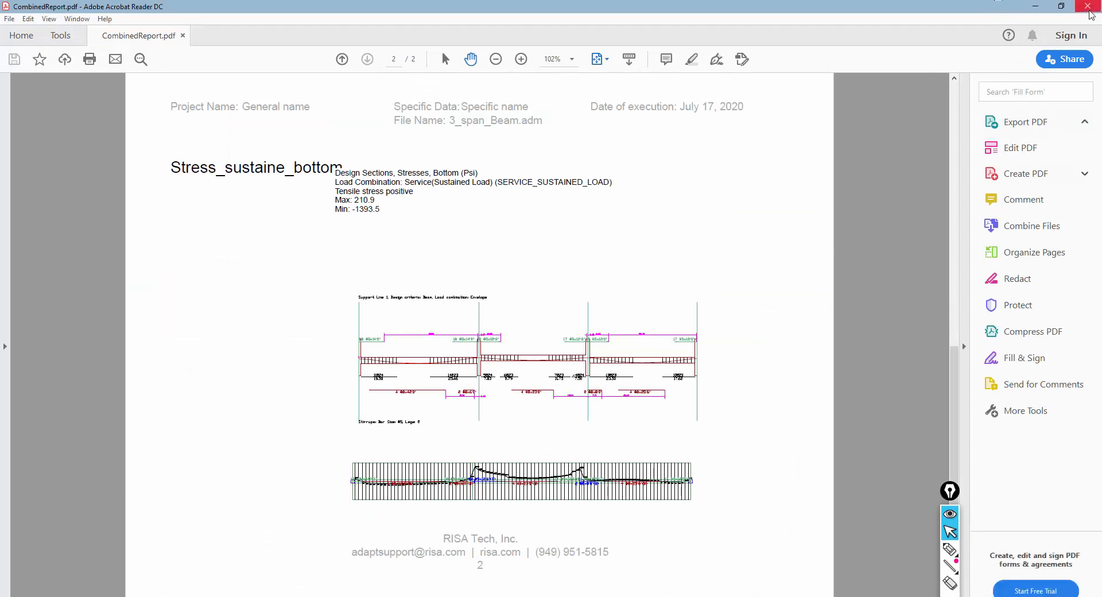
pyautogui.click(1089, 7)
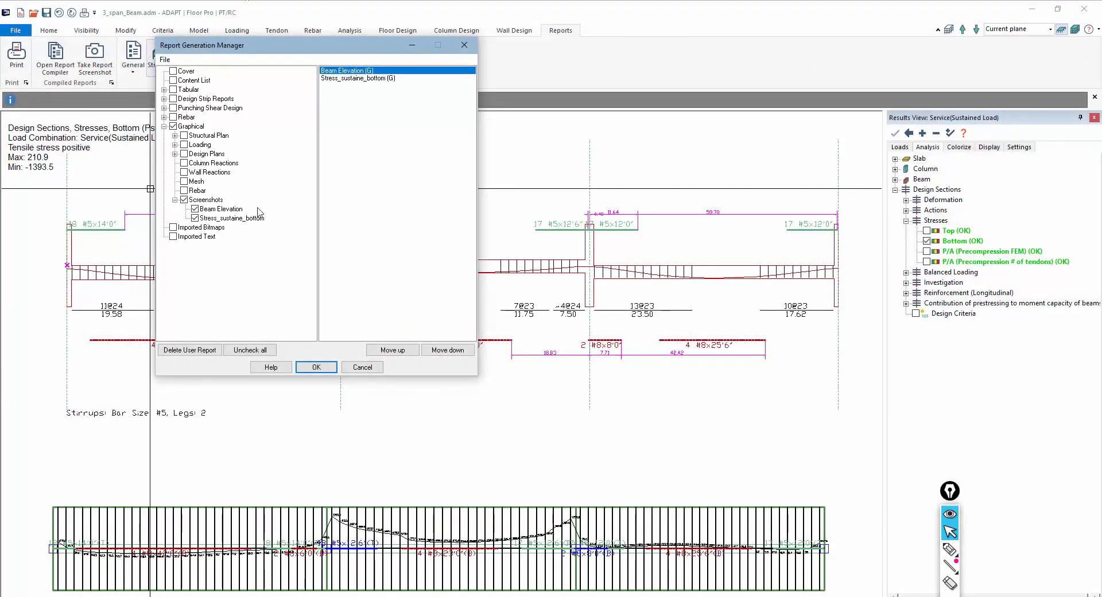
pyautogui.click(363, 367)
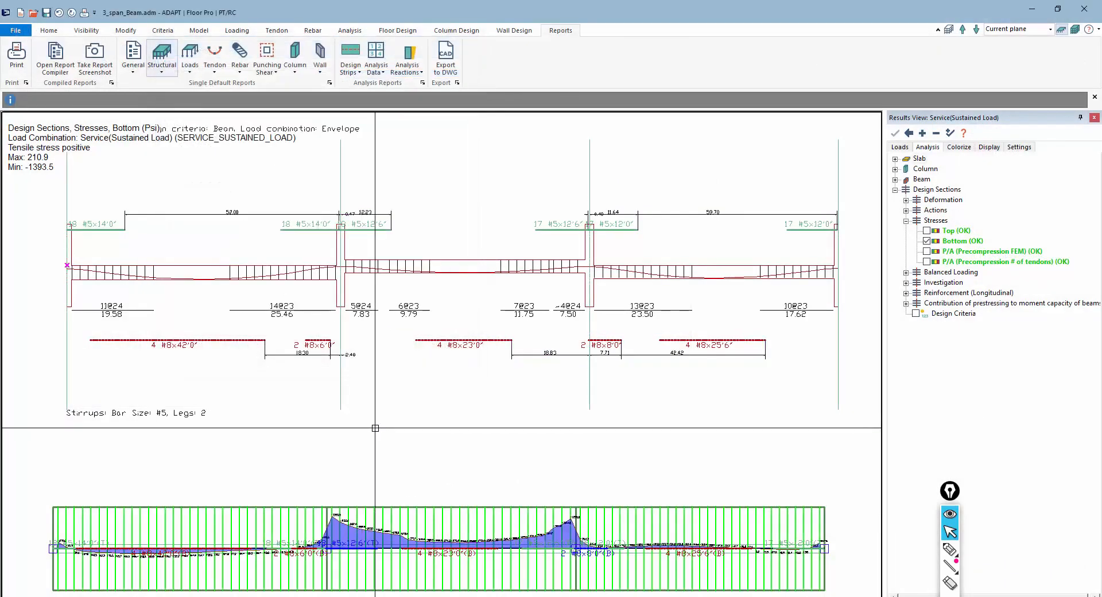
pyautogui.scroll(-3, 436, 365)
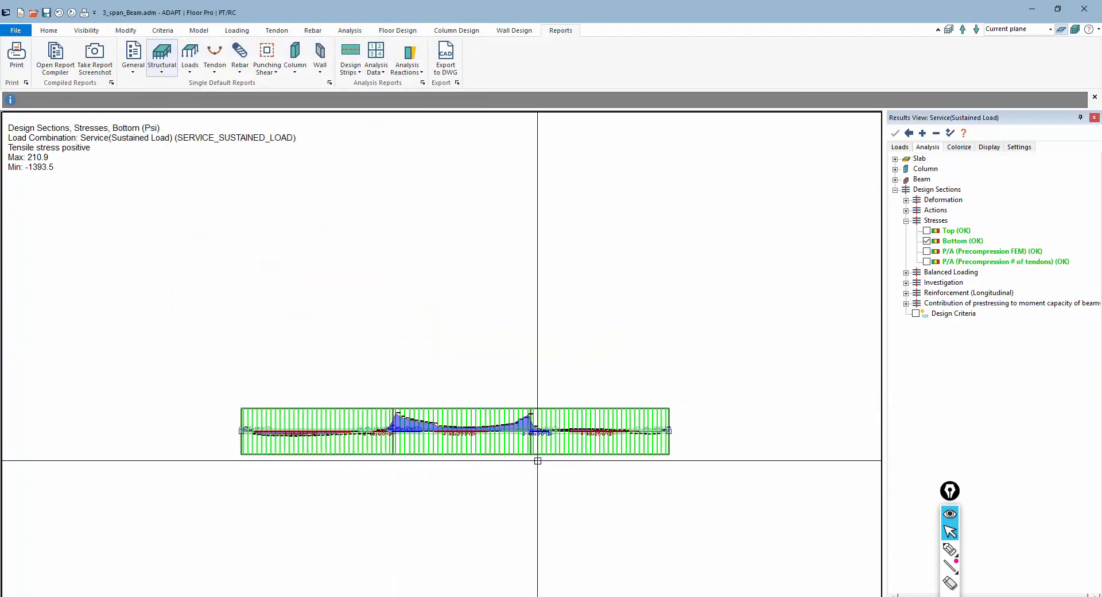
pyautogui.scroll(1, 529, 504)
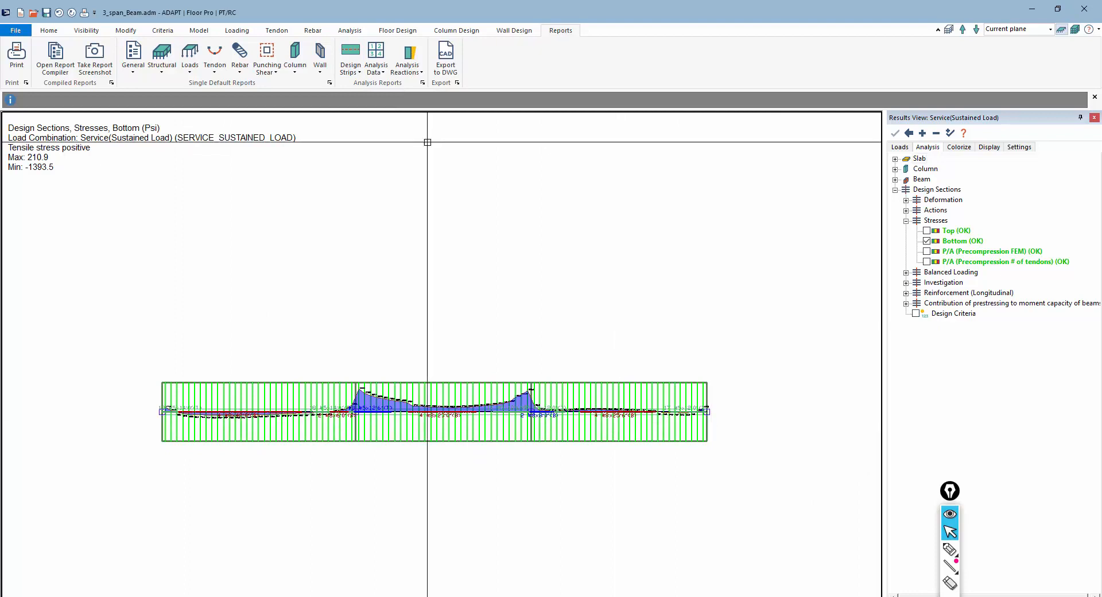
pyautogui.click(349, 63)
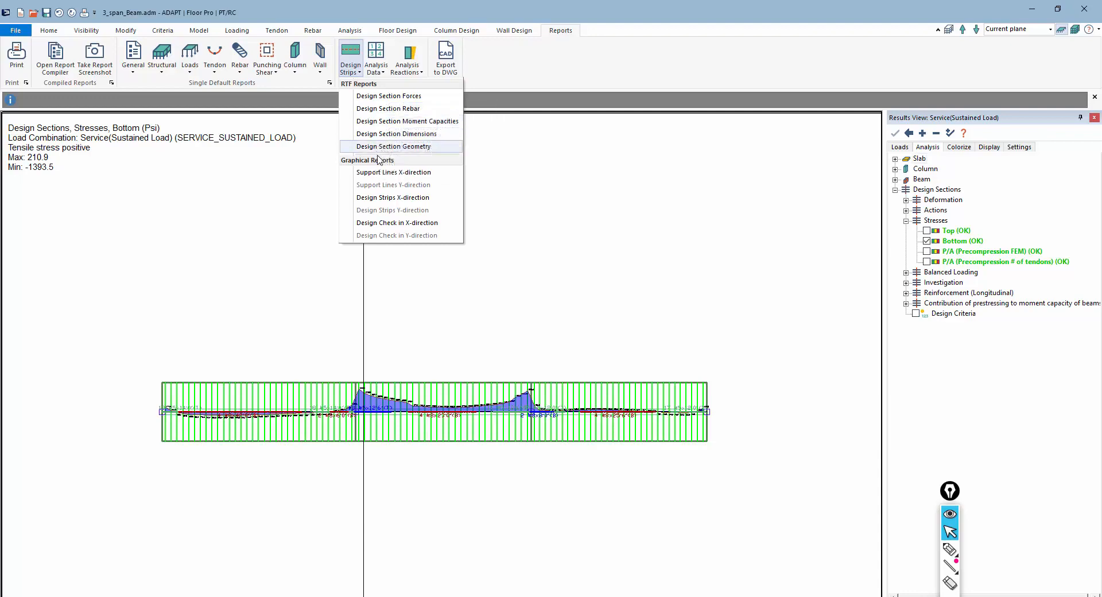
pyautogui.click(582, 278)
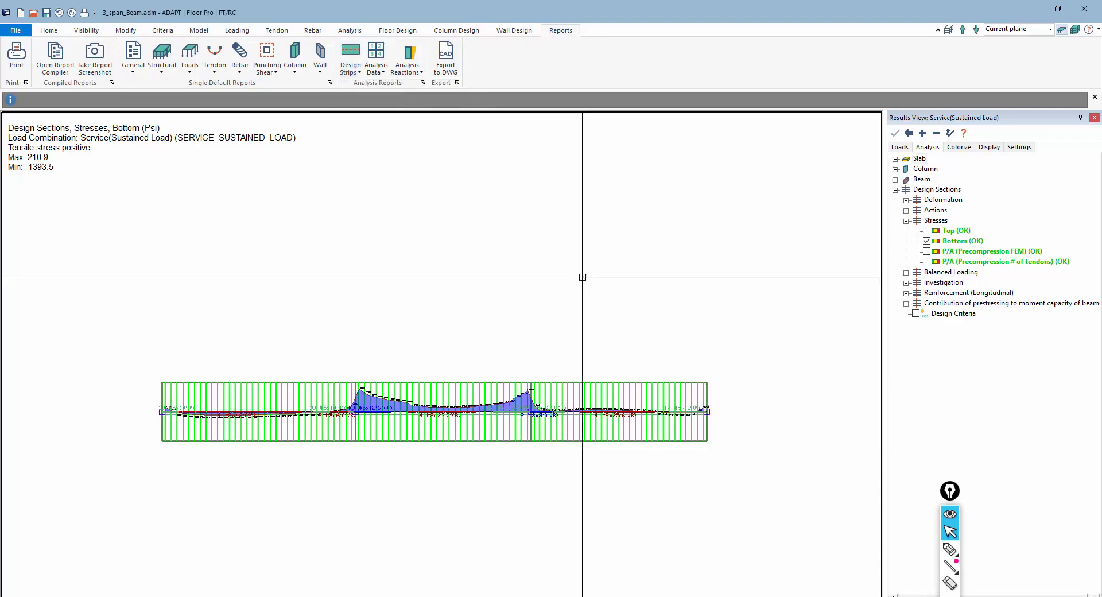
# Display the design sections' Investigation moment capacity diagram for the beam
pyautogui.scroll(3, 581, 300)
pyautogui.scroll(-1, 545, 383)
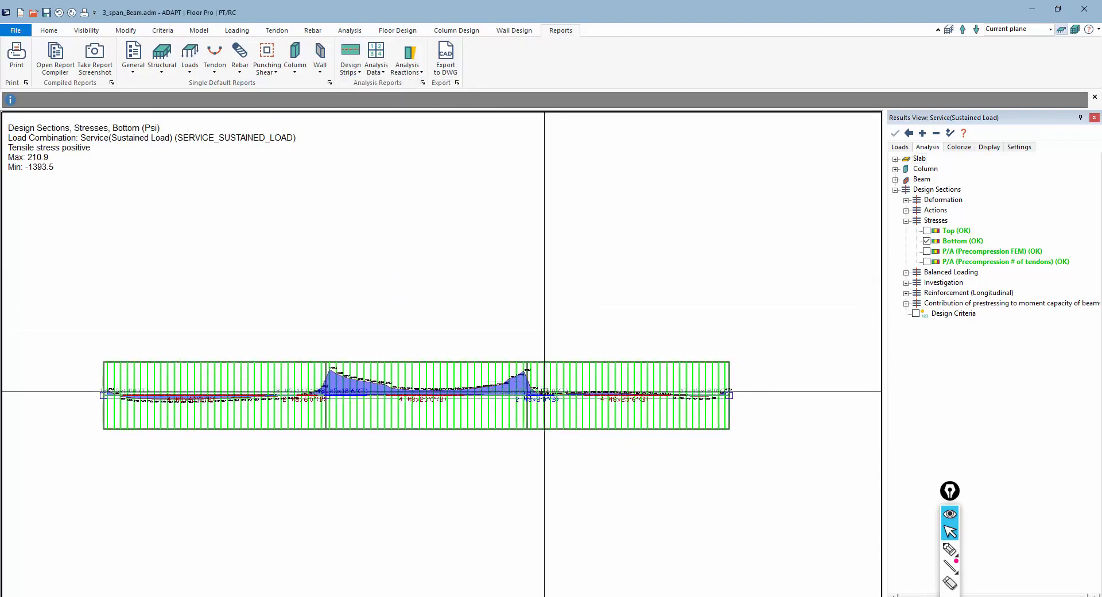
pyautogui.moveTo(570, 455); pyautogui.dragTo(568, 421, button='middle')
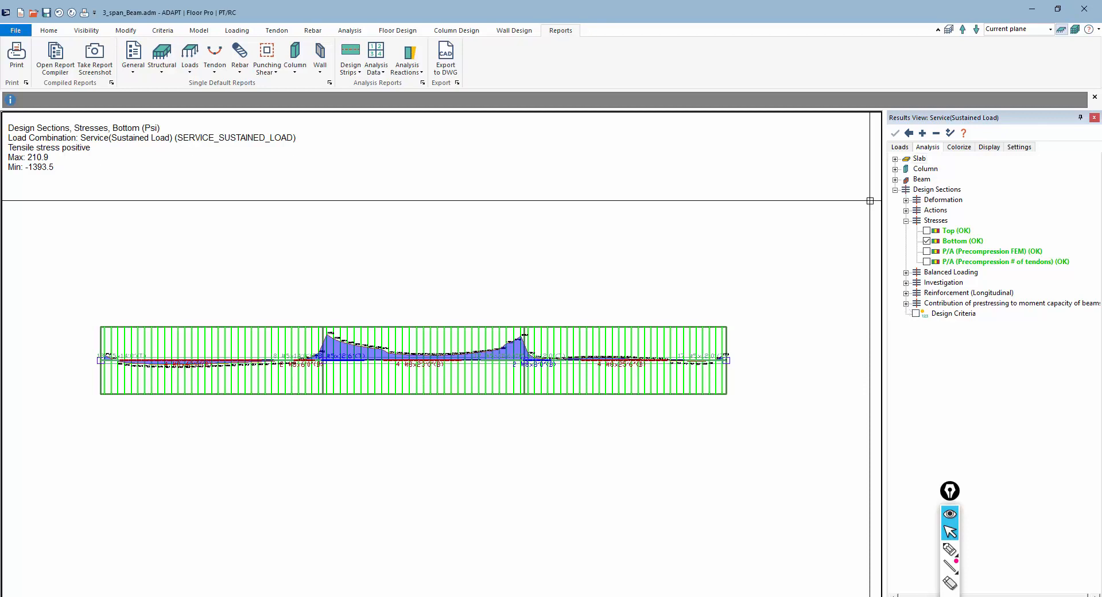
pyautogui.click(906, 283)
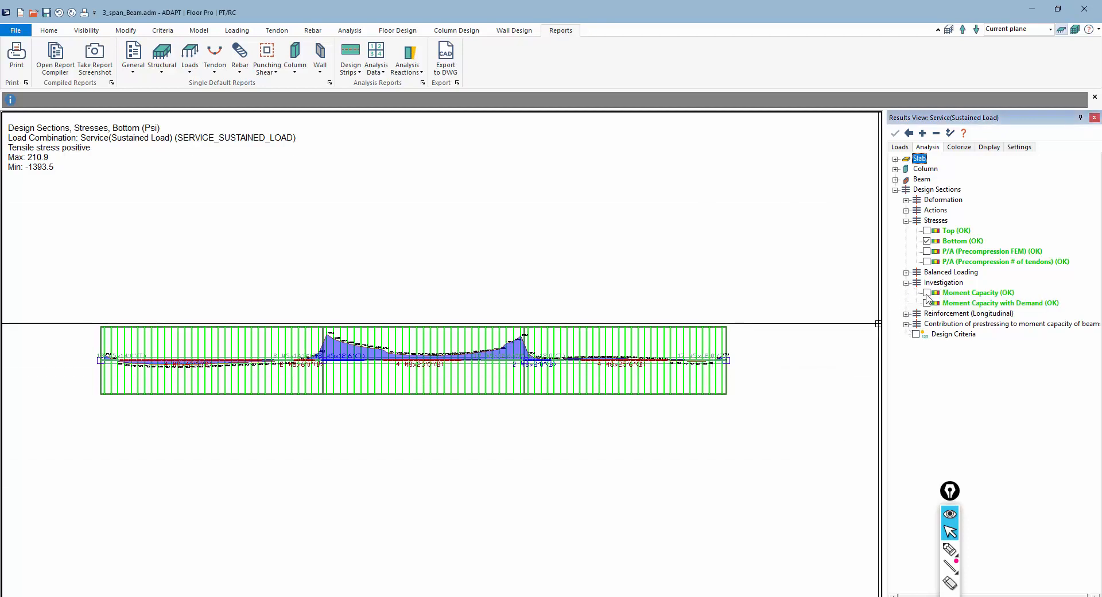
pyautogui.click(927, 293)
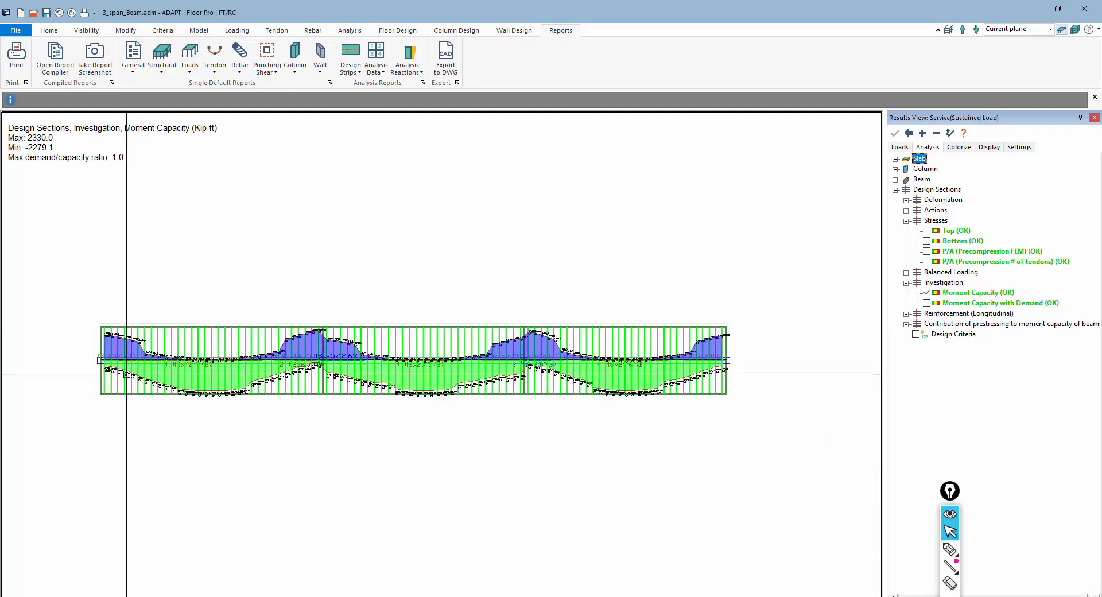
# Switch the investigation display to Moment Capacity with Demand
pyautogui.scroll(5, 120, 379)
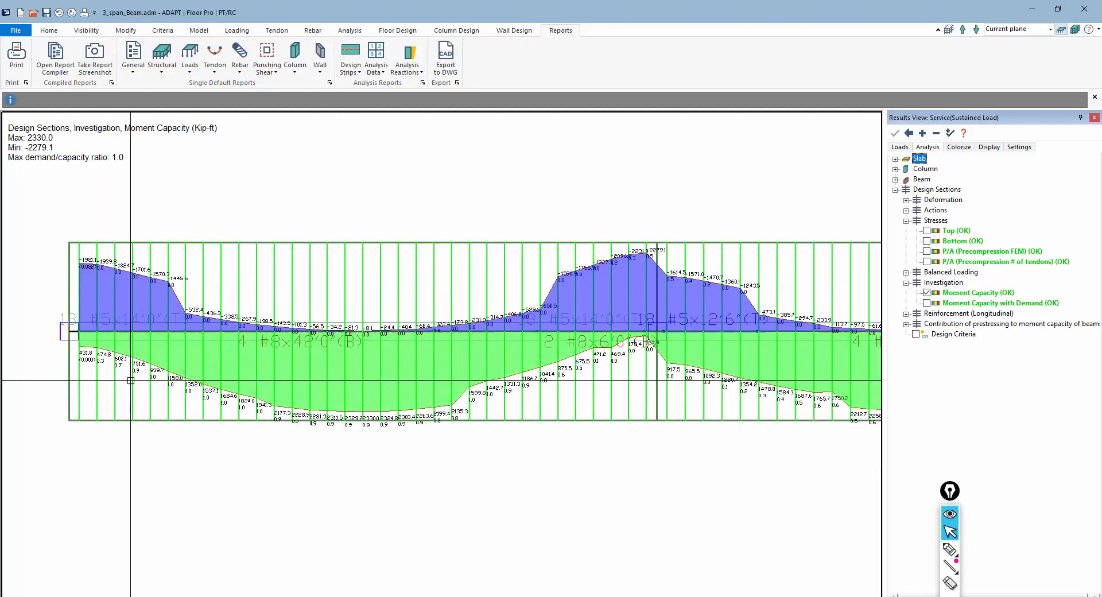
pyautogui.moveTo(663, 368); pyautogui.dragTo(324, 357, button='middle')
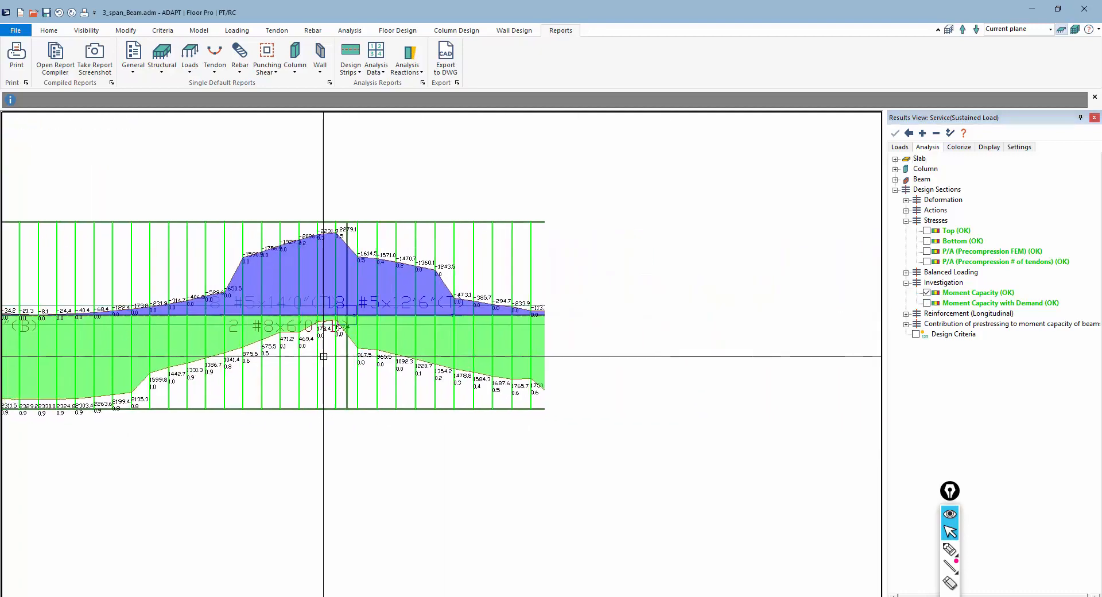
pyautogui.scroll(-1, 344, 376)
pyautogui.scroll(-1, 343, 376)
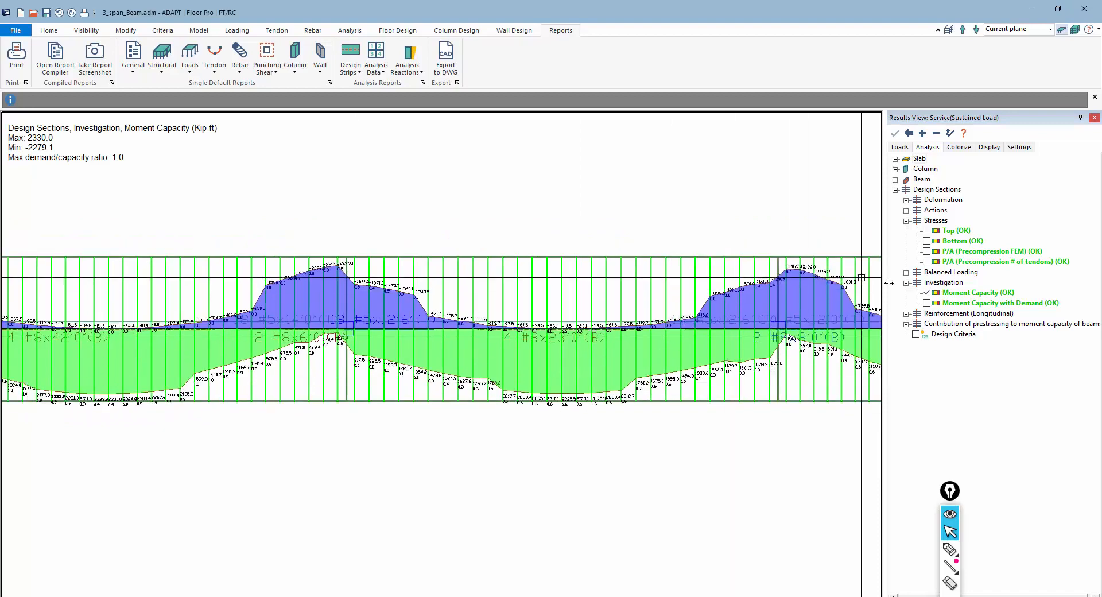
pyautogui.click(927, 303)
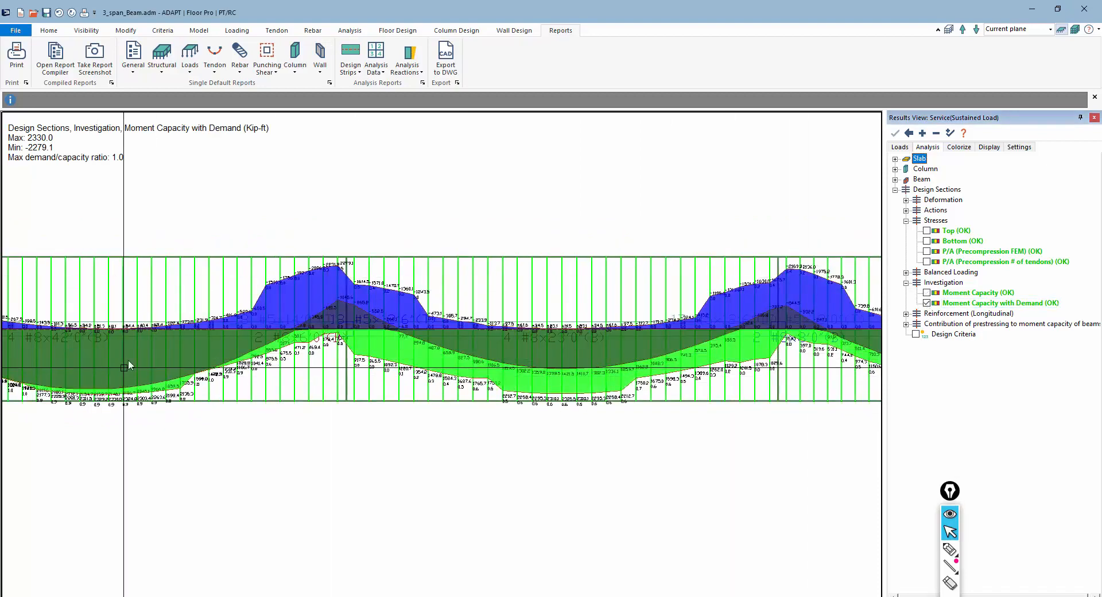
# Take a report screenshot of the moment capacity with demand view
pyautogui.moveTo(129, 360); pyautogui.dragTo(304, 345, button='middle')
pyautogui.scroll(-1, 262, 355)
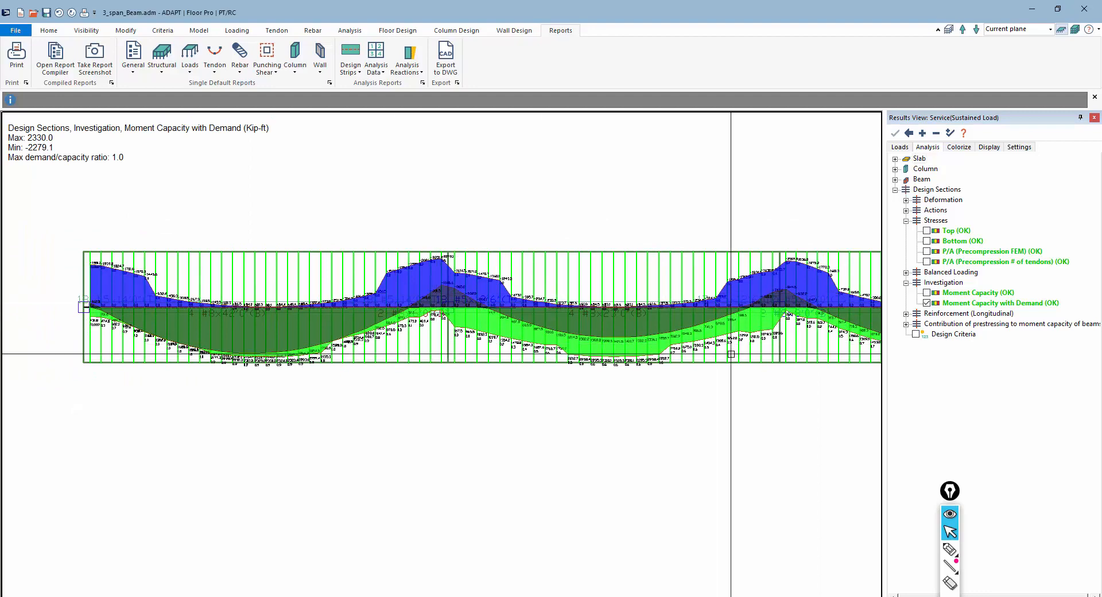
pyautogui.moveTo(446, 396); pyautogui.dragTo(331, 424, button='middle')
pyautogui.scroll(-2, 261, 374)
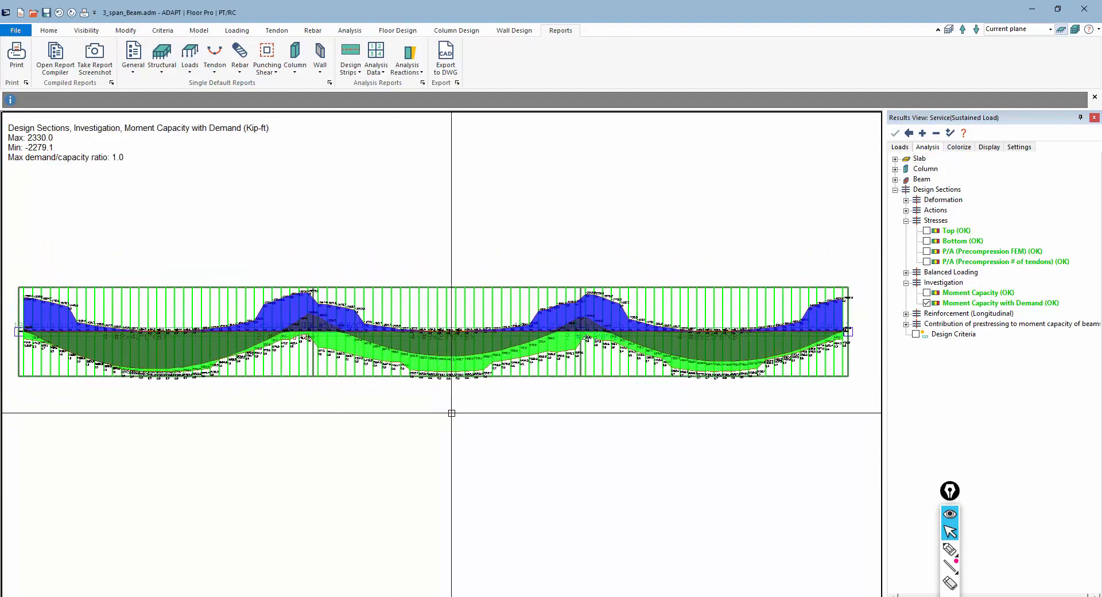
pyautogui.scroll(-1, 450, 402)
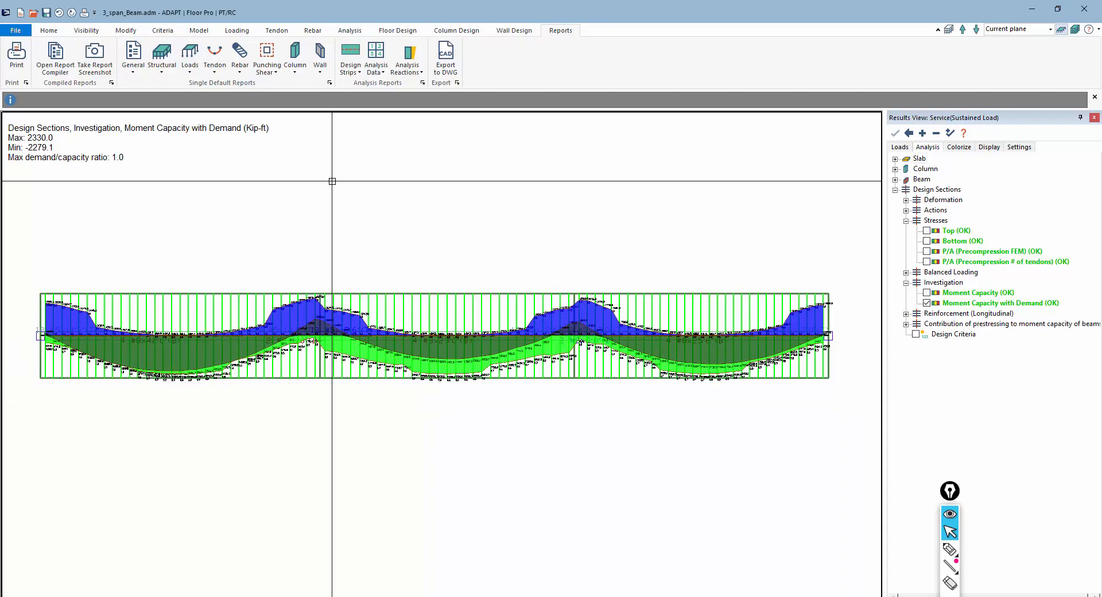
pyautogui.click(95, 57)
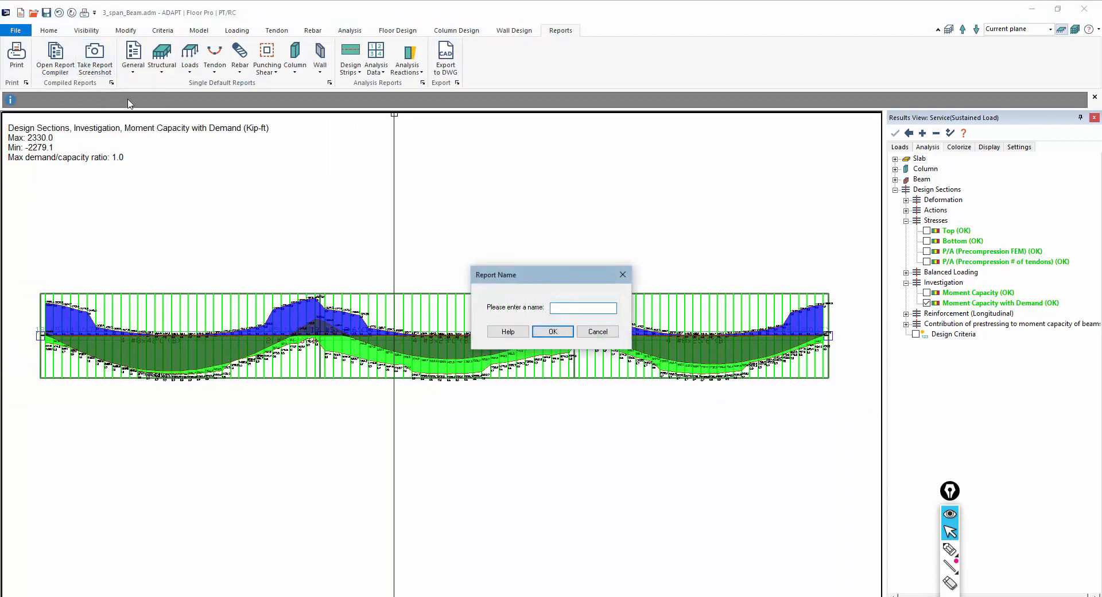
pyautogui.click(552, 332)
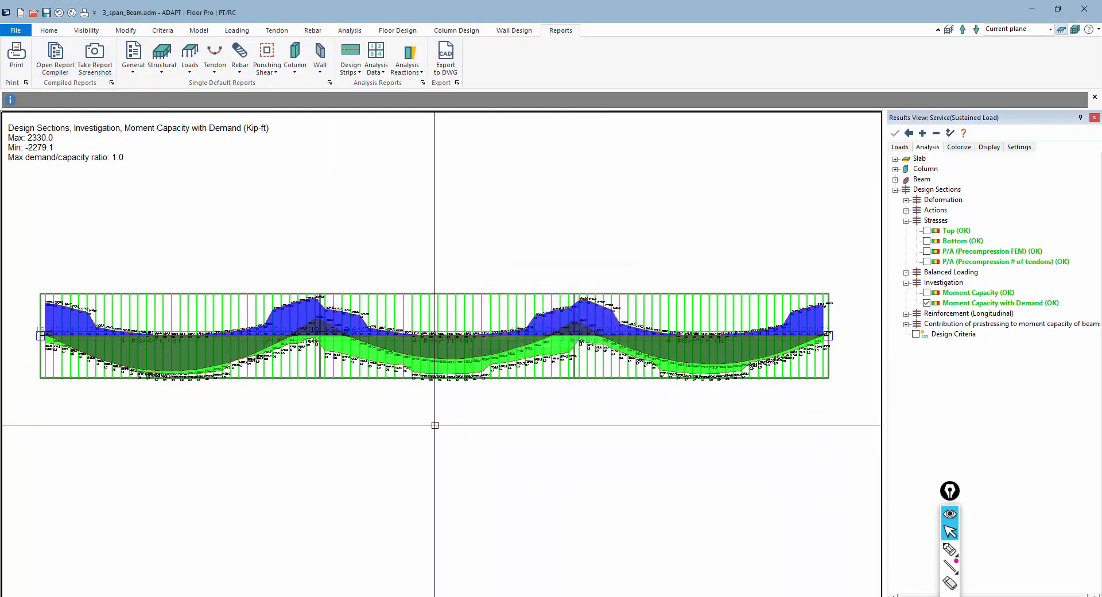
# Switch the load combination to Envelope and display the calculated required longitudinal reinforcement
pyautogui.click(906, 314)
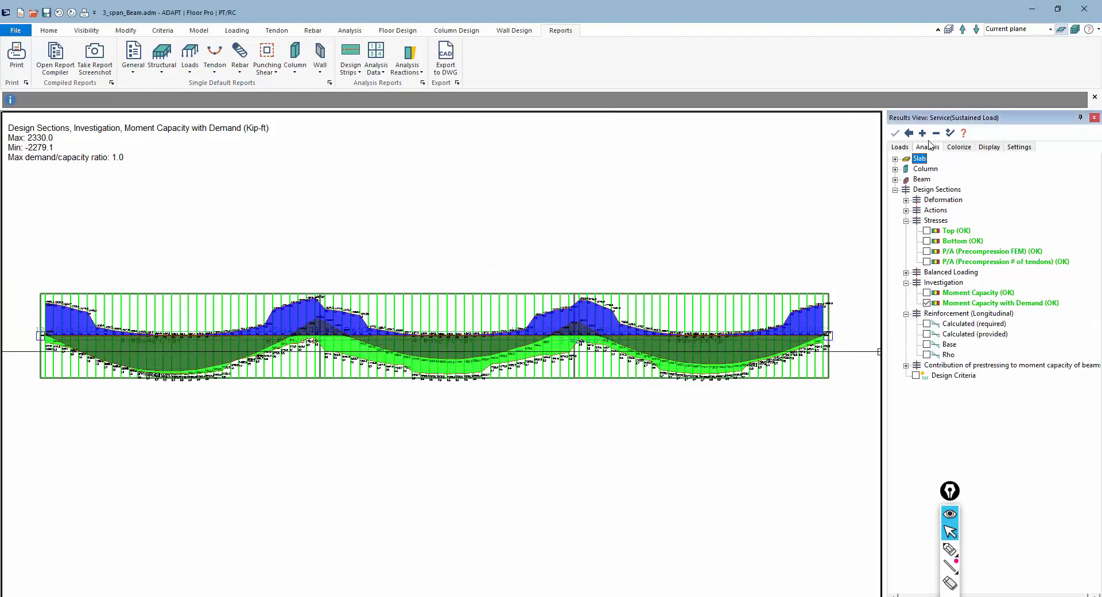
pyautogui.click(901, 151)
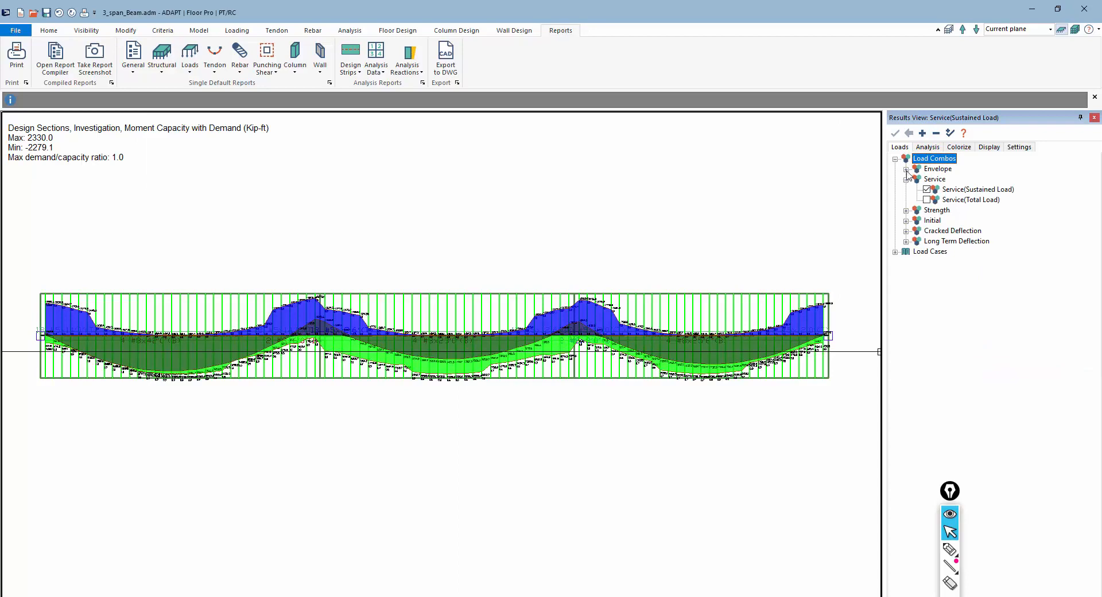
pyautogui.click(906, 169)
pyautogui.click(927, 179)
pyautogui.click(928, 147)
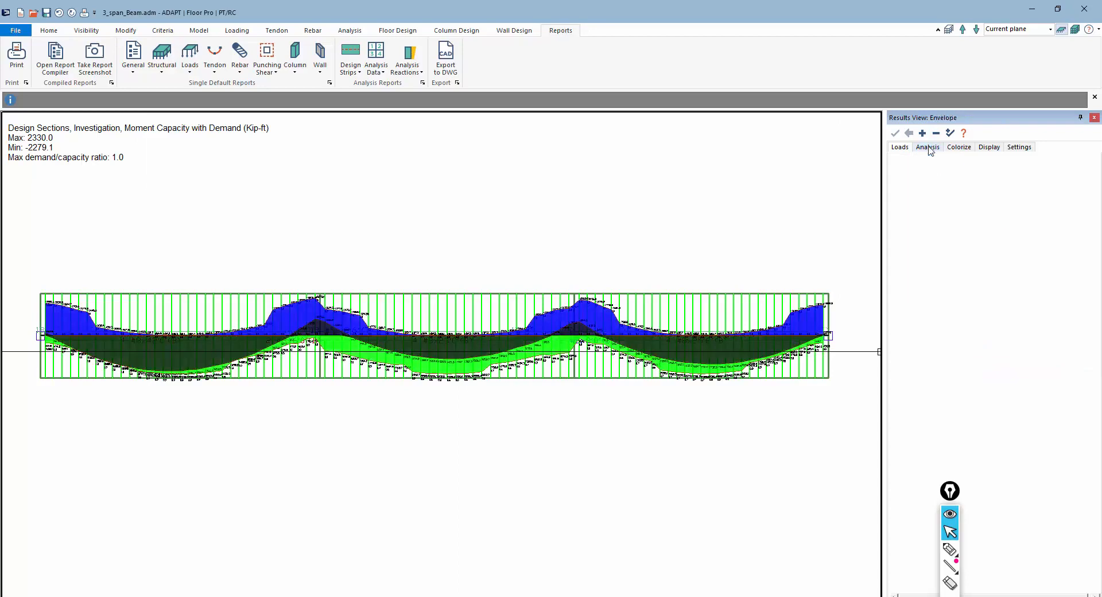
pyautogui.click(927, 324)
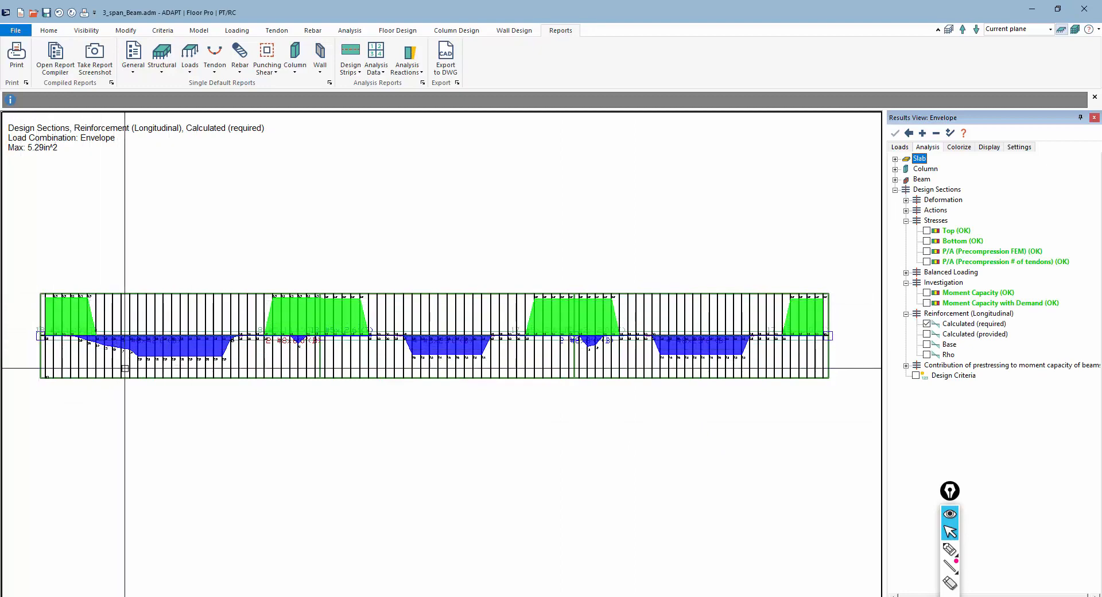
# Also display the calculated provided longitudinal reinforcement
pyautogui.scroll(5, 126, 361)
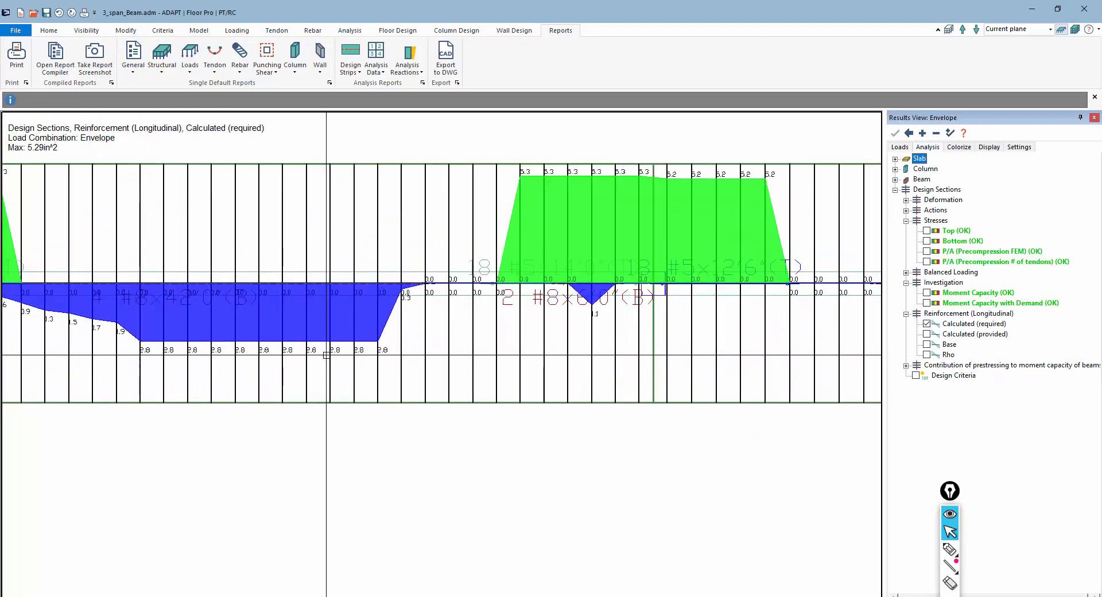
pyautogui.scroll(-5, 270, 386)
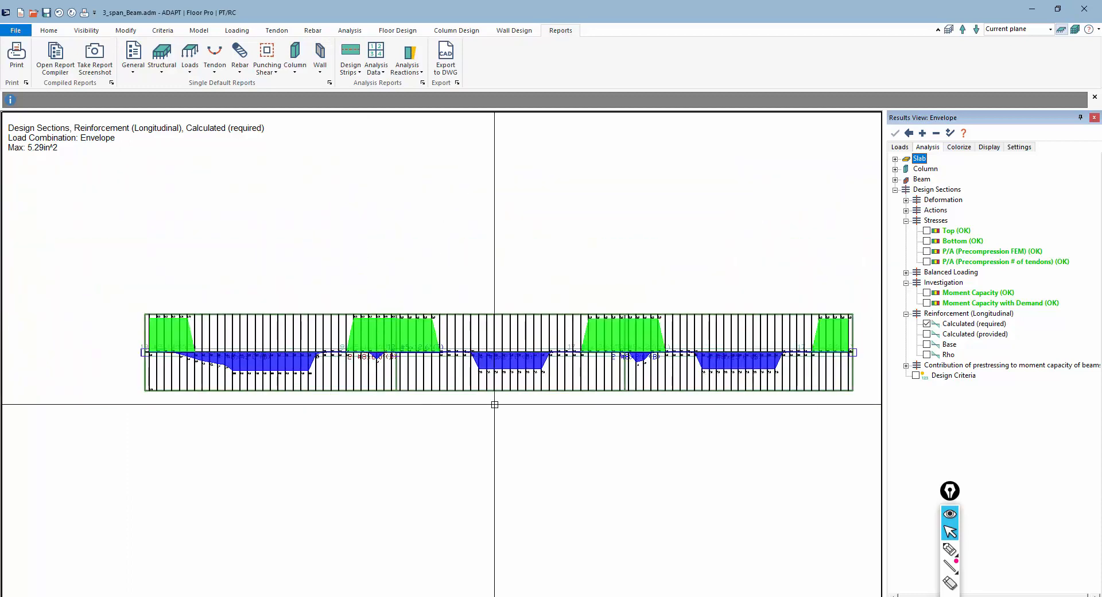
pyautogui.click(928, 335)
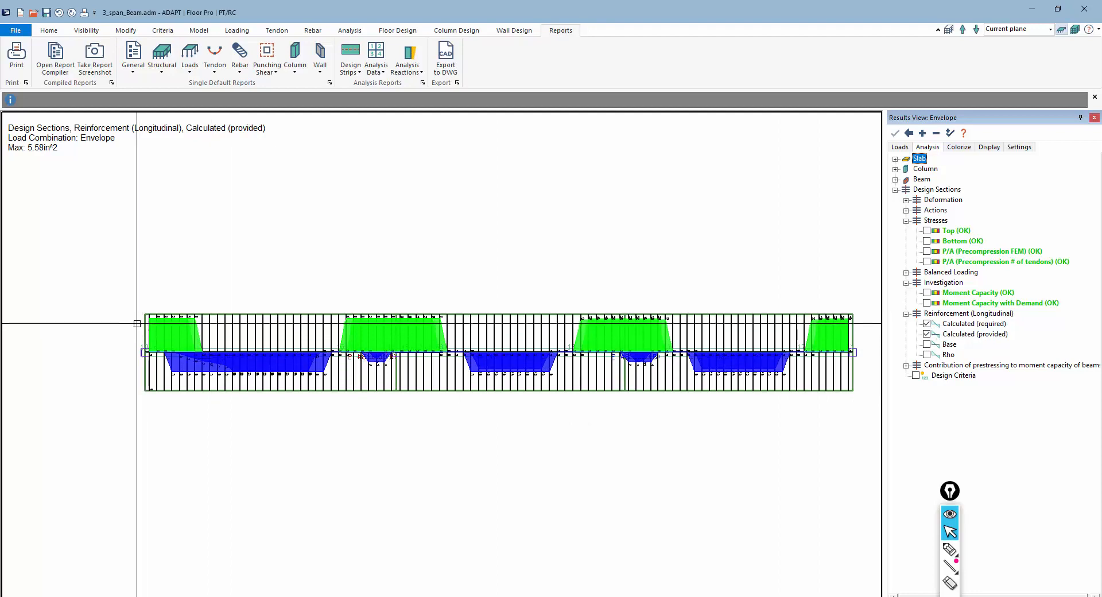
# Zoom into the first span and open the properties of a calculated top rebar group to inspect it
pyautogui.scroll(3, 215, 383)
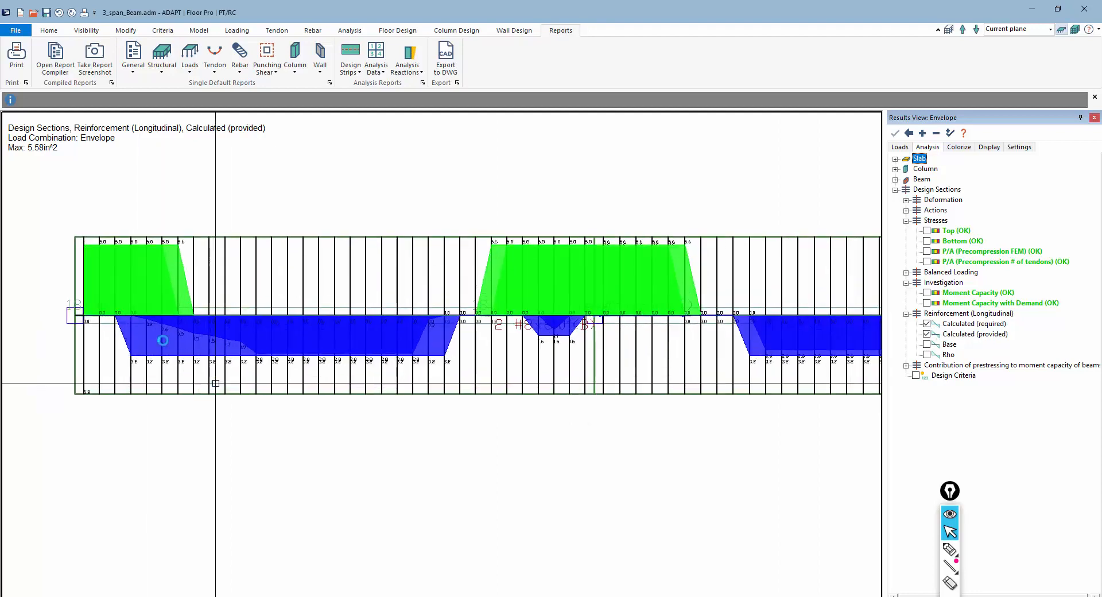
pyautogui.scroll(1, 215, 383)
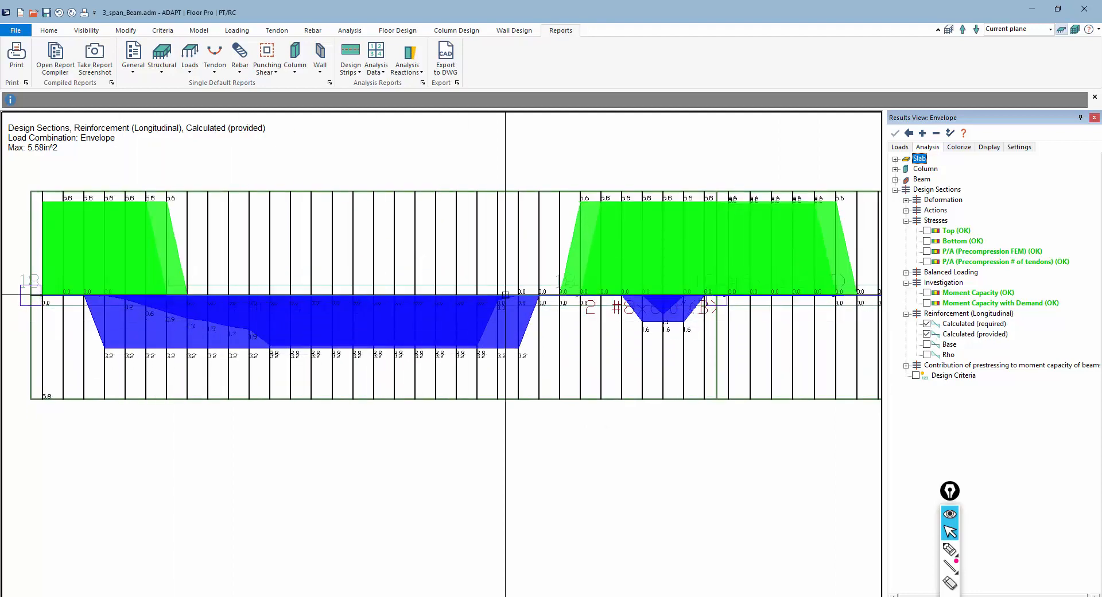
pyautogui.scroll(-2, 446, 295)
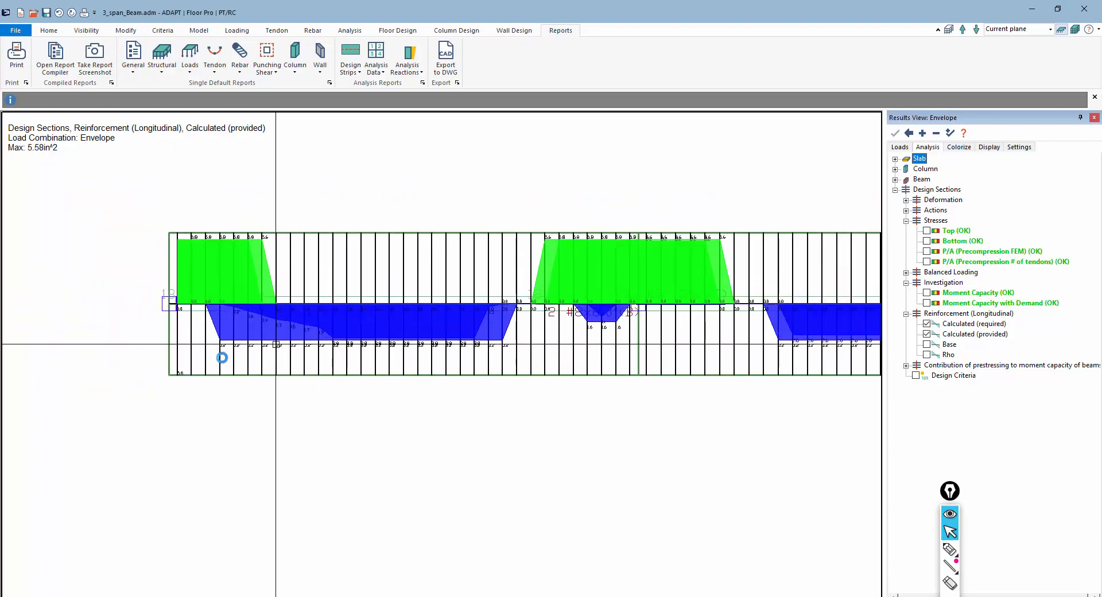
pyautogui.scroll(2, 156, 291)
pyautogui.scroll(1, 144, 285)
pyautogui.doubleClick(244, 282)
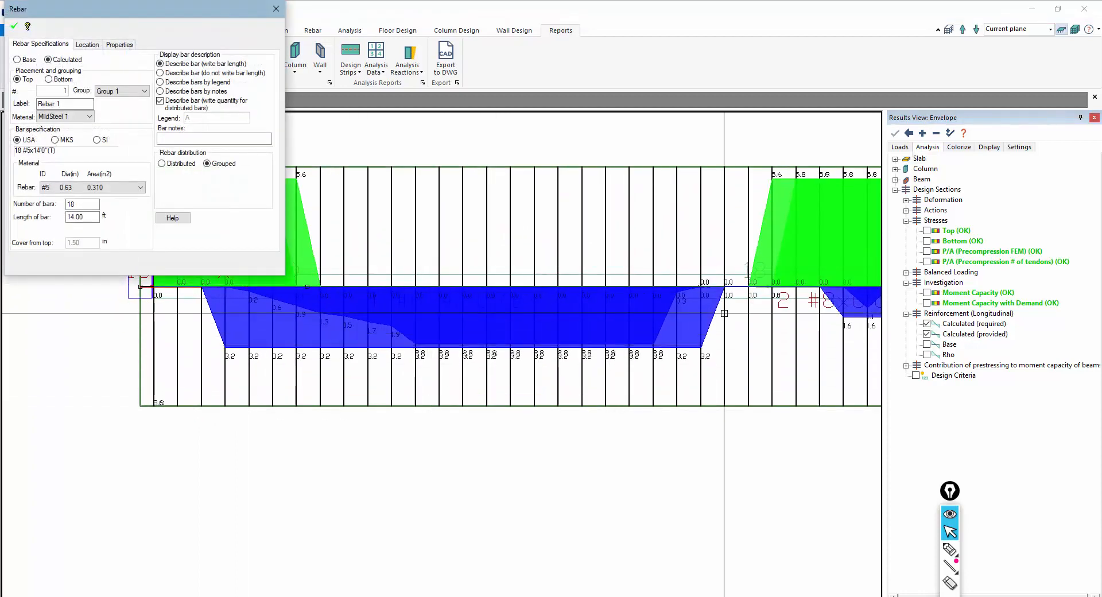
pyautogui.click(276, 8)
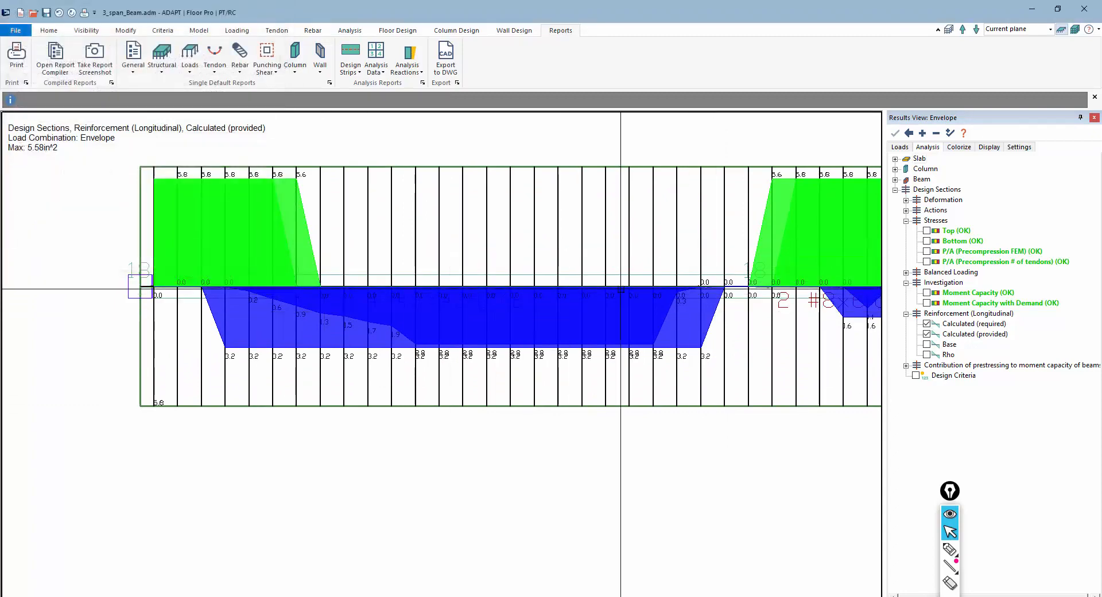
# Hide the design sections and the calculated reinforcement diagrams so only the calculated rebar plan labels show along the beam
pyautogui.moveTo(701, 274); pyautogui.dragTo(273, 288, button='middle')
pyautogui.scroll(-1, 366, 289)
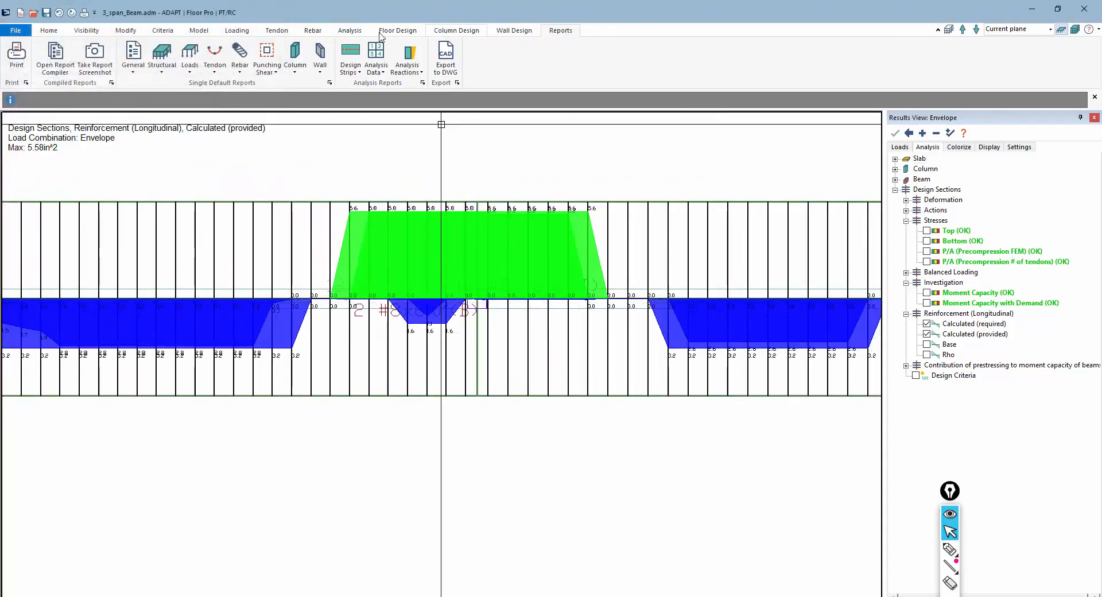
pyautogui.click(409, 34)
pyautogui.click(710, 69)
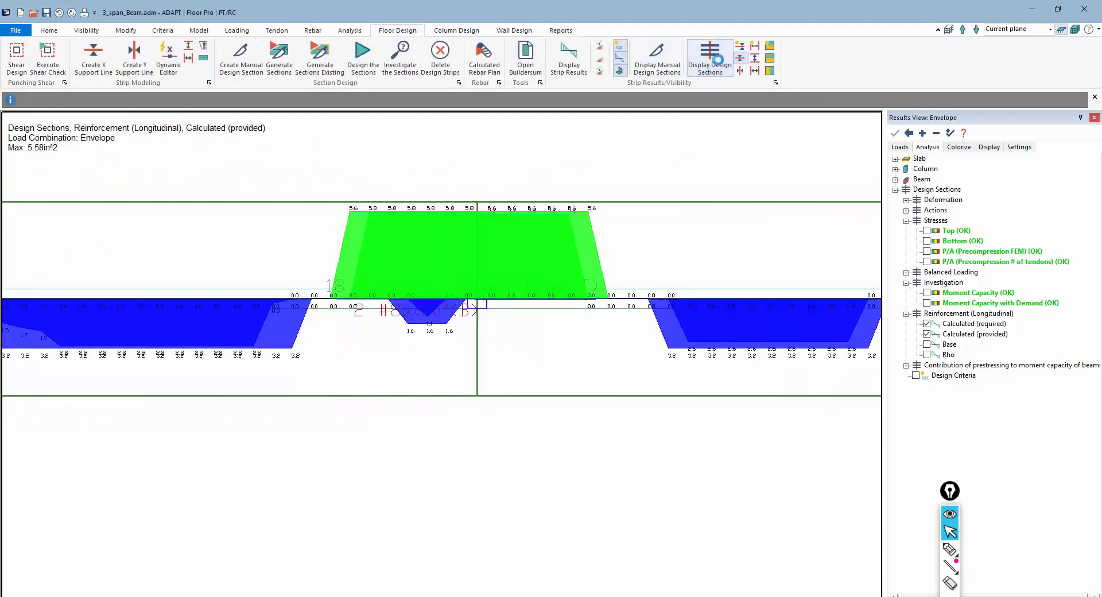
pyautogui.scroll(-4, 431, 324)
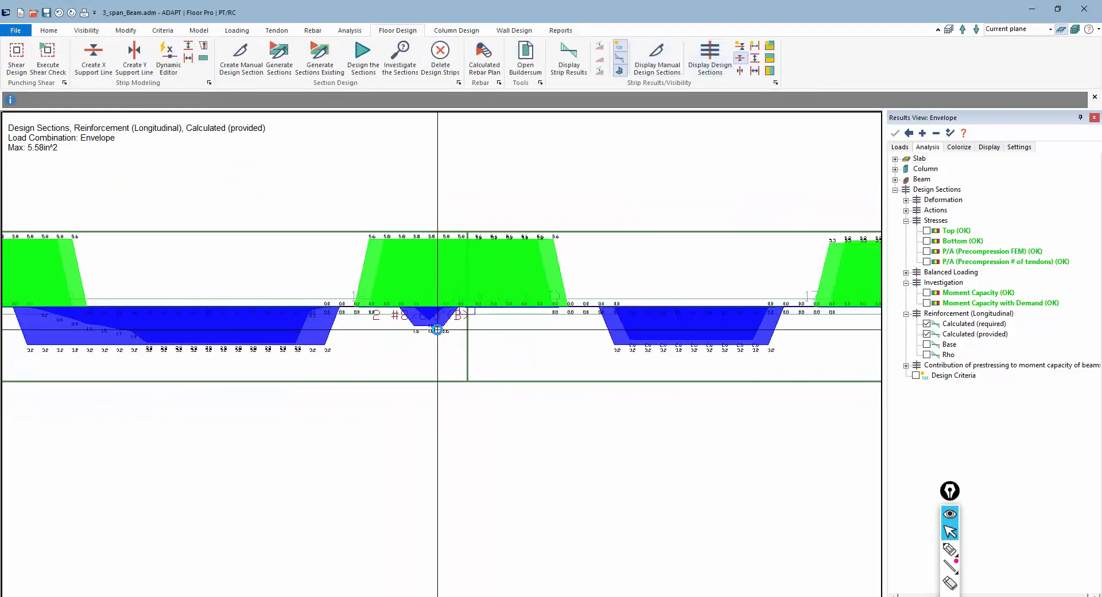
pyautogui.scroll(-1, 438, 330)
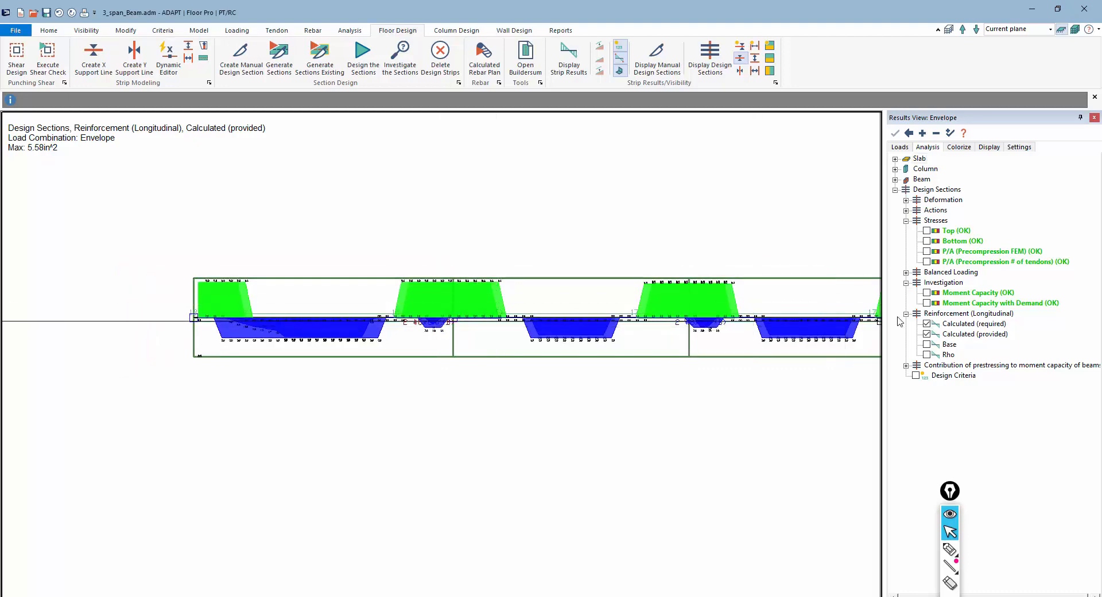
pyautogui.click(927, 324)
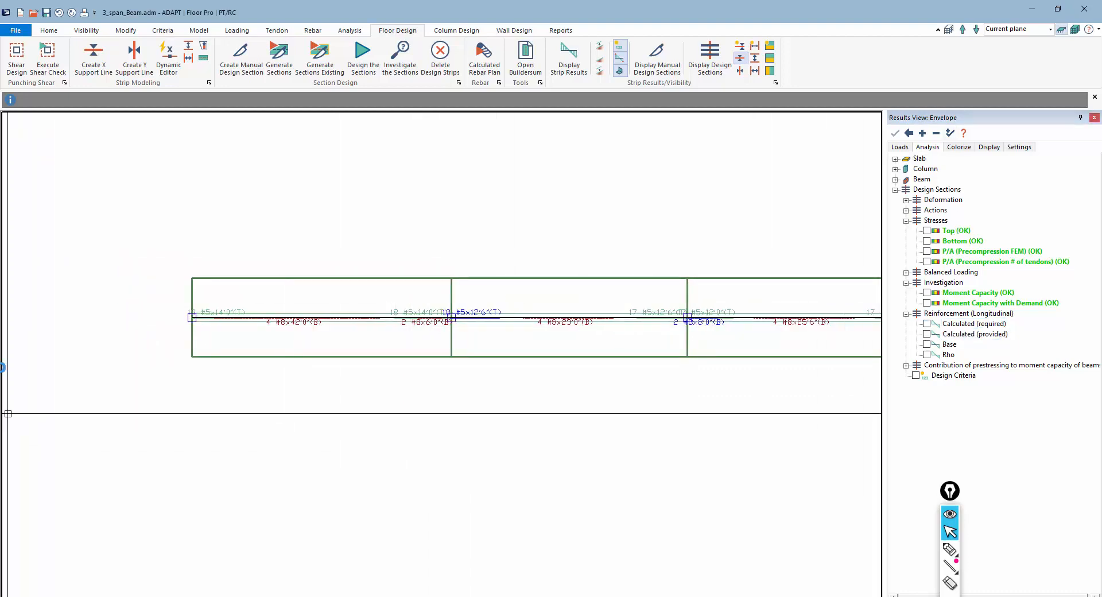
pyautogui.scroll(-1, 12, 360)
pyautogui.scroll(1, 108, 359)
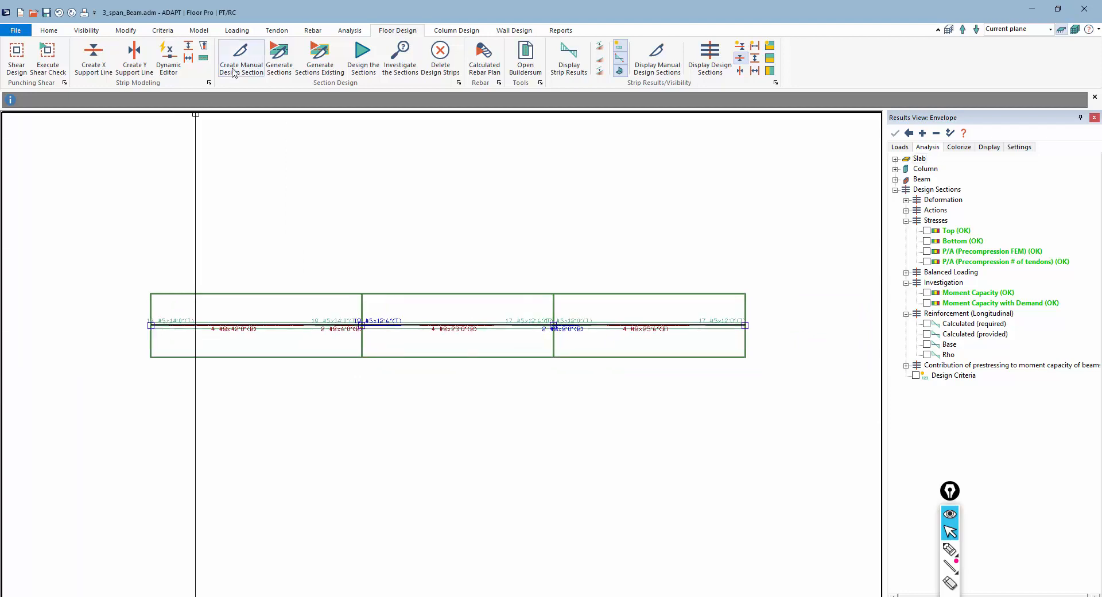
# Open the rebar size and material criteria and review the preferred reinforcement settings for beams
pyautogui.click(306, 34)
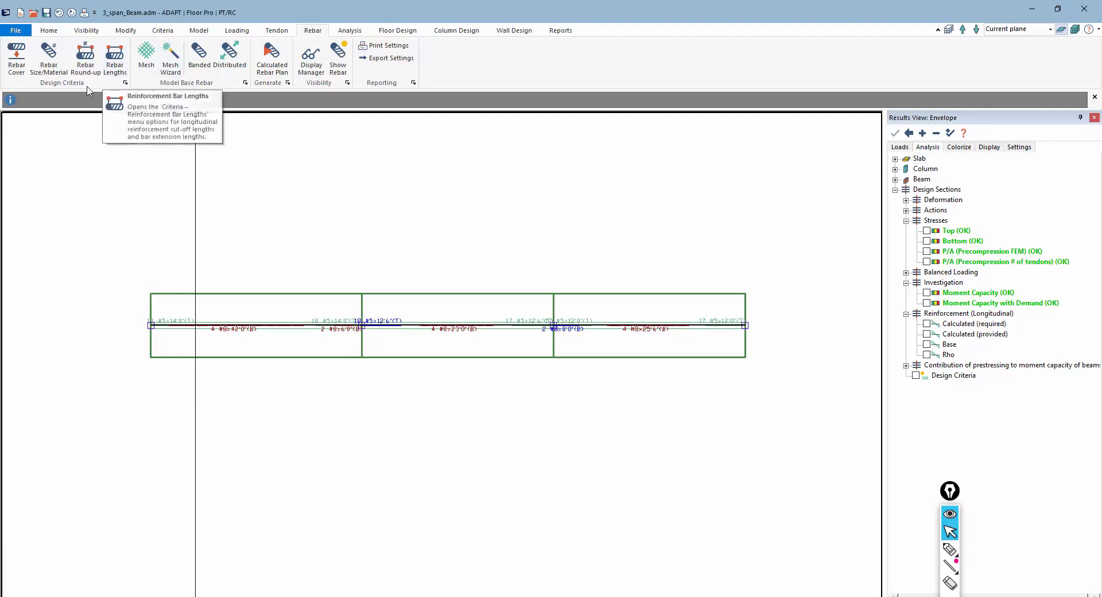
pyautogui.click(48, 60)
pyautogui.click(319, 142)
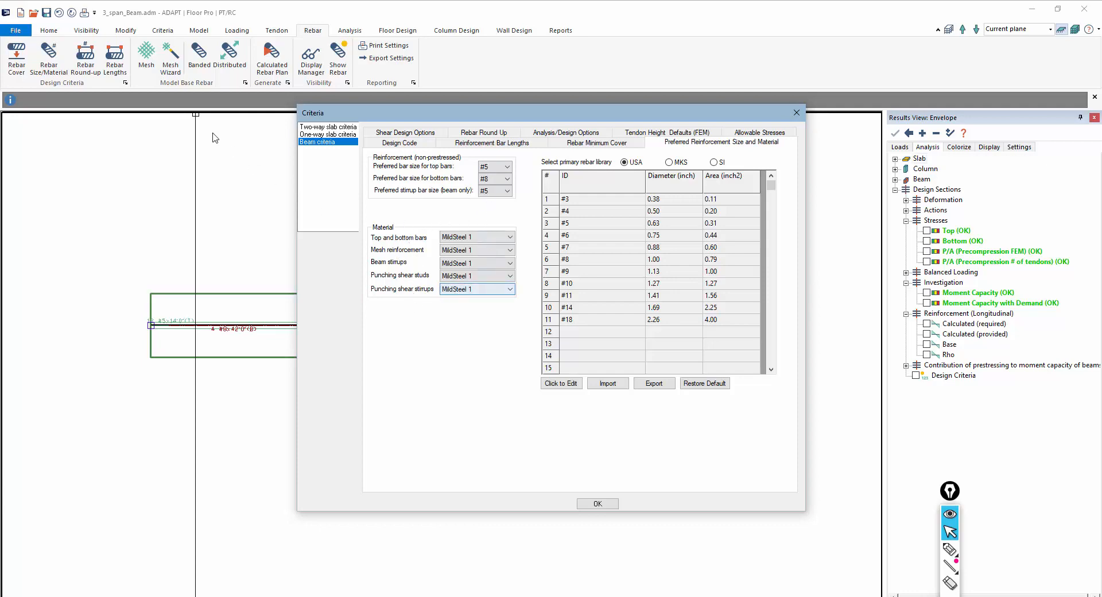
pyautogui.click(593, 505)
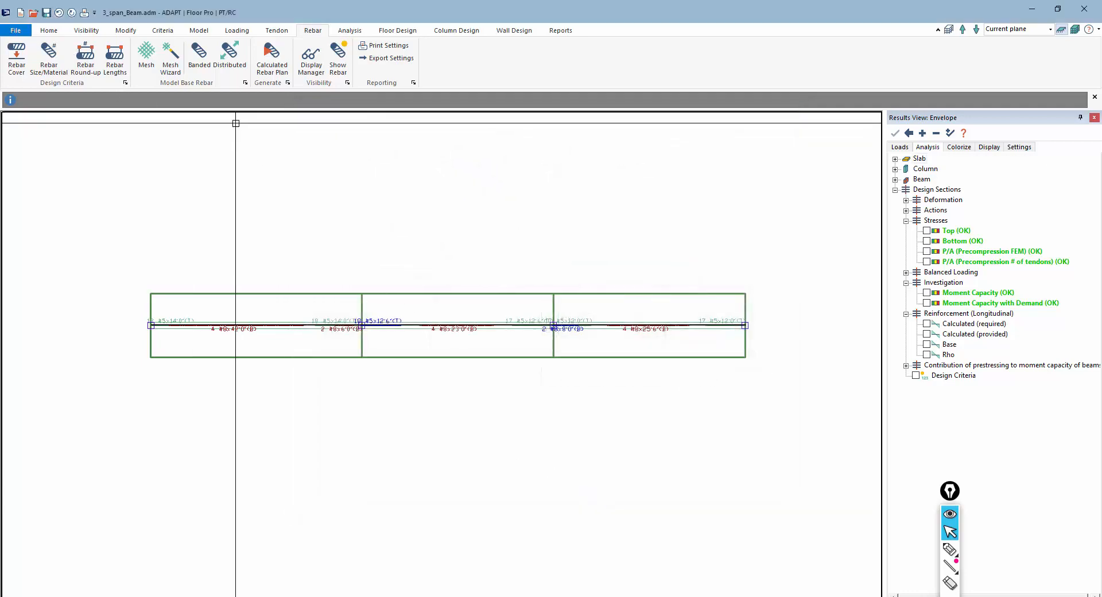
# Open the rebar material properties and review the mild steel definition
pyautogui.click(164, 30)
pyautogui.click(45, 57)
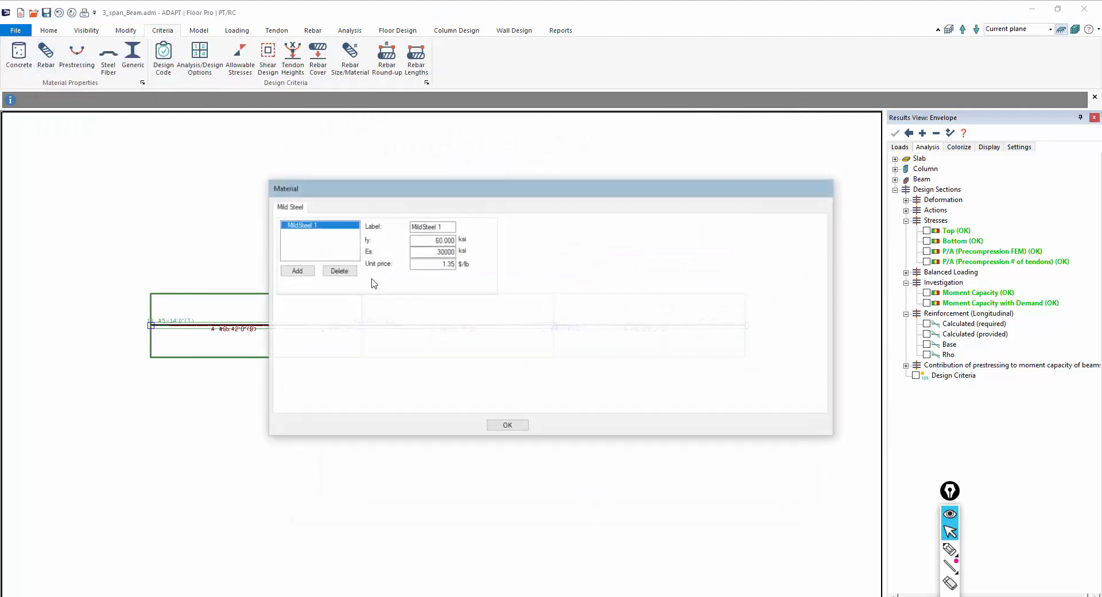
pyautogui.click(508, 426)
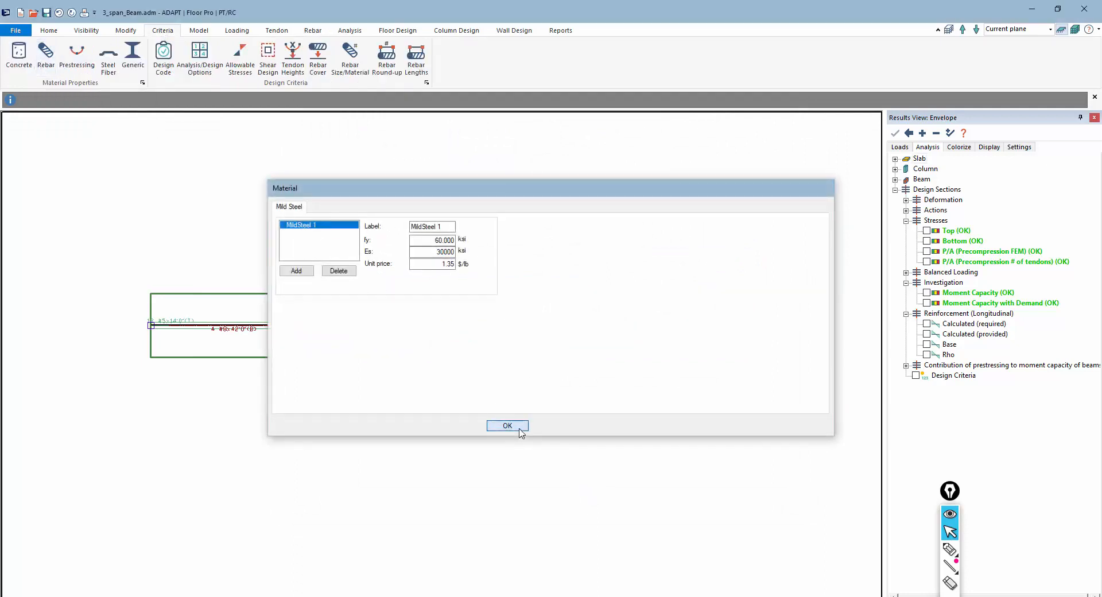